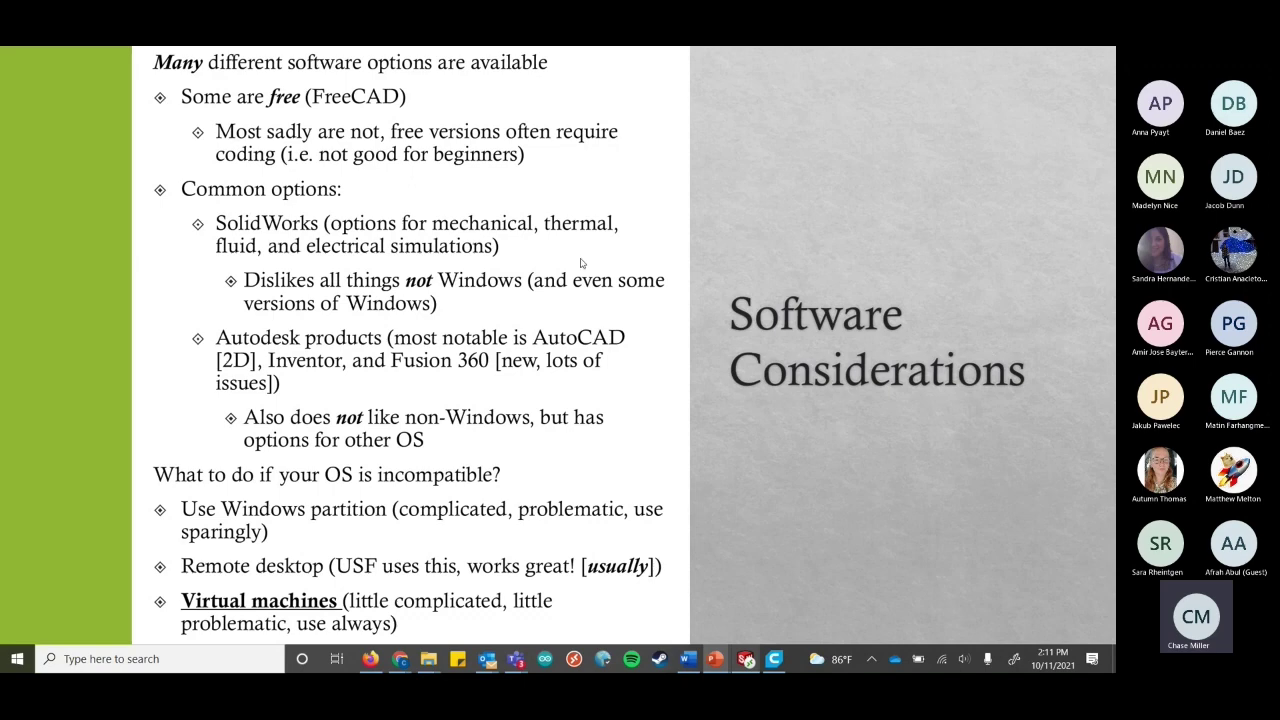
Advance through the software comparison and "SolidWorks and USF" slides, and restart the slide show at "Want to follow along?".
{"action": "left_click", "coordinate": [764, 227]}
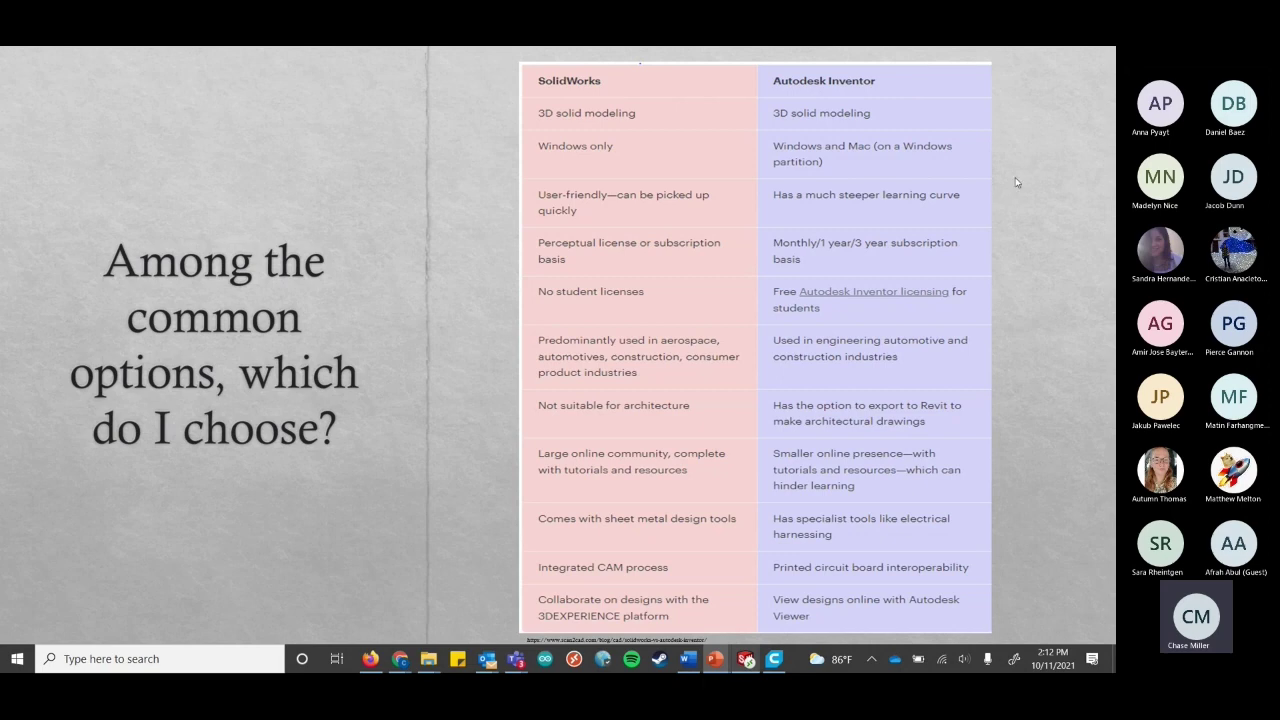
{"action": "key", "text": "Right"}
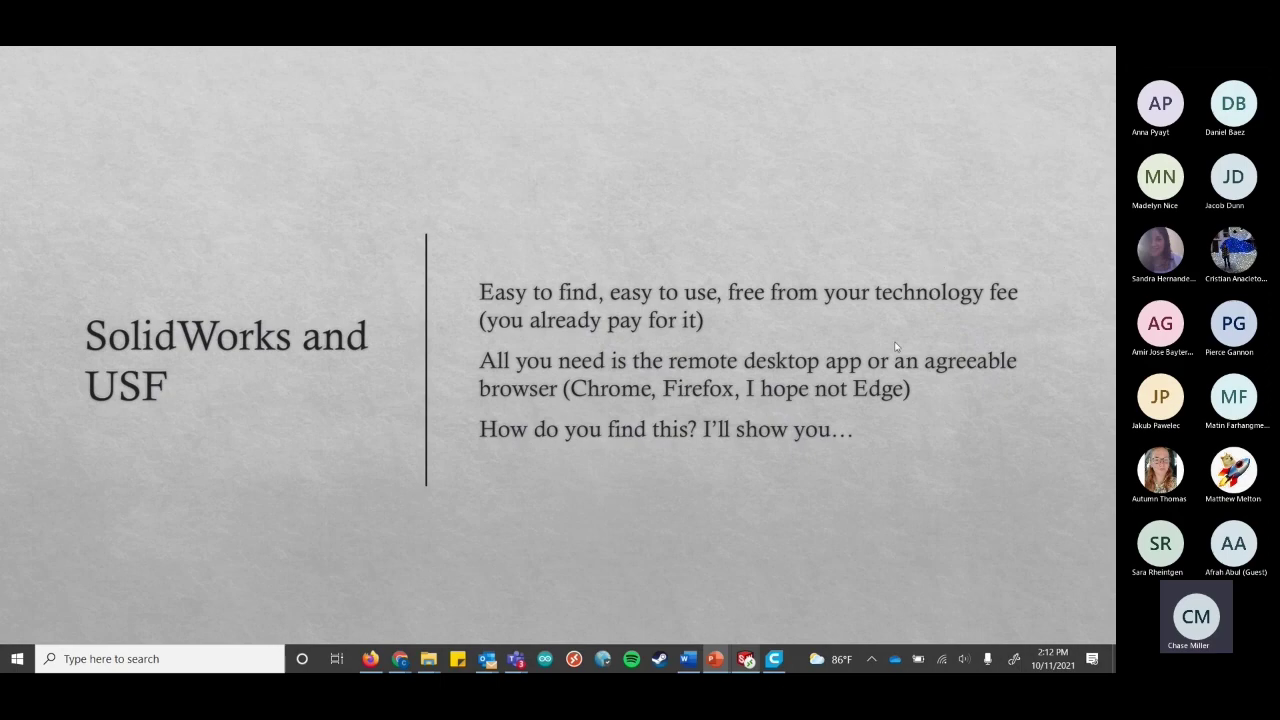
{"action": "key", "text": "Escape"}
{"action": "key", "text": "Home"}
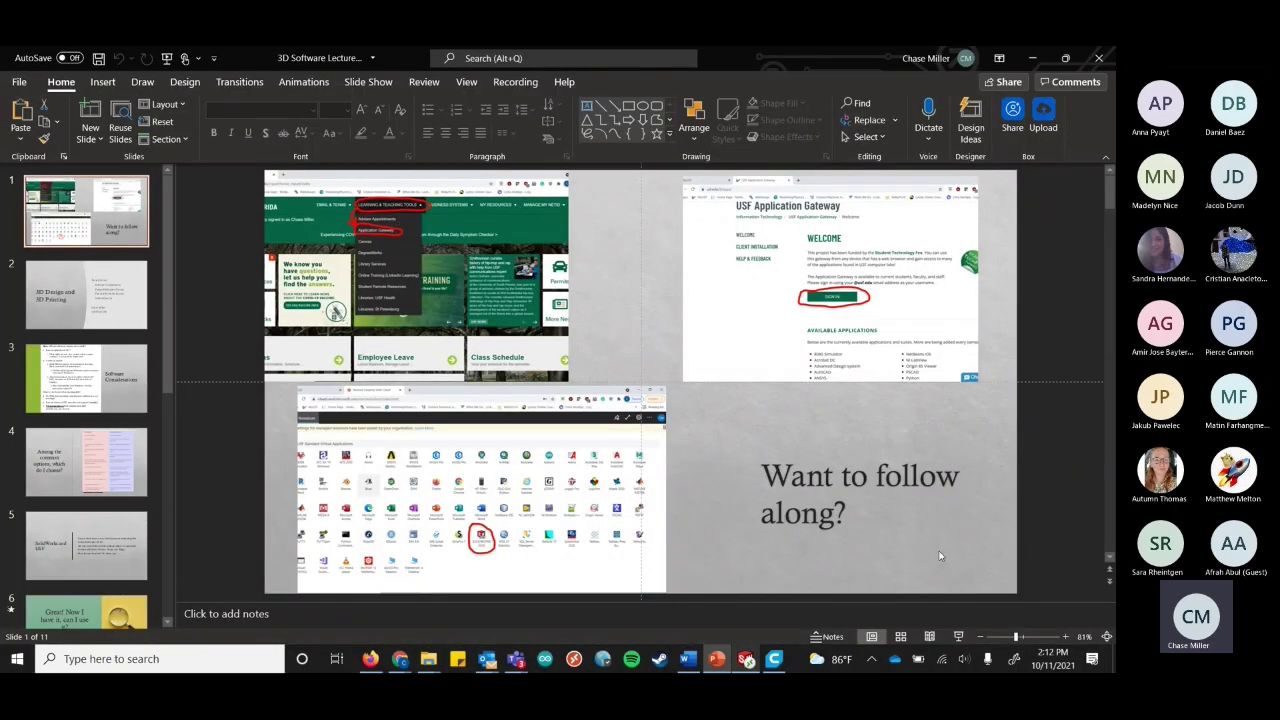
{"action": "left_click", "coordinate": [958, 636]}
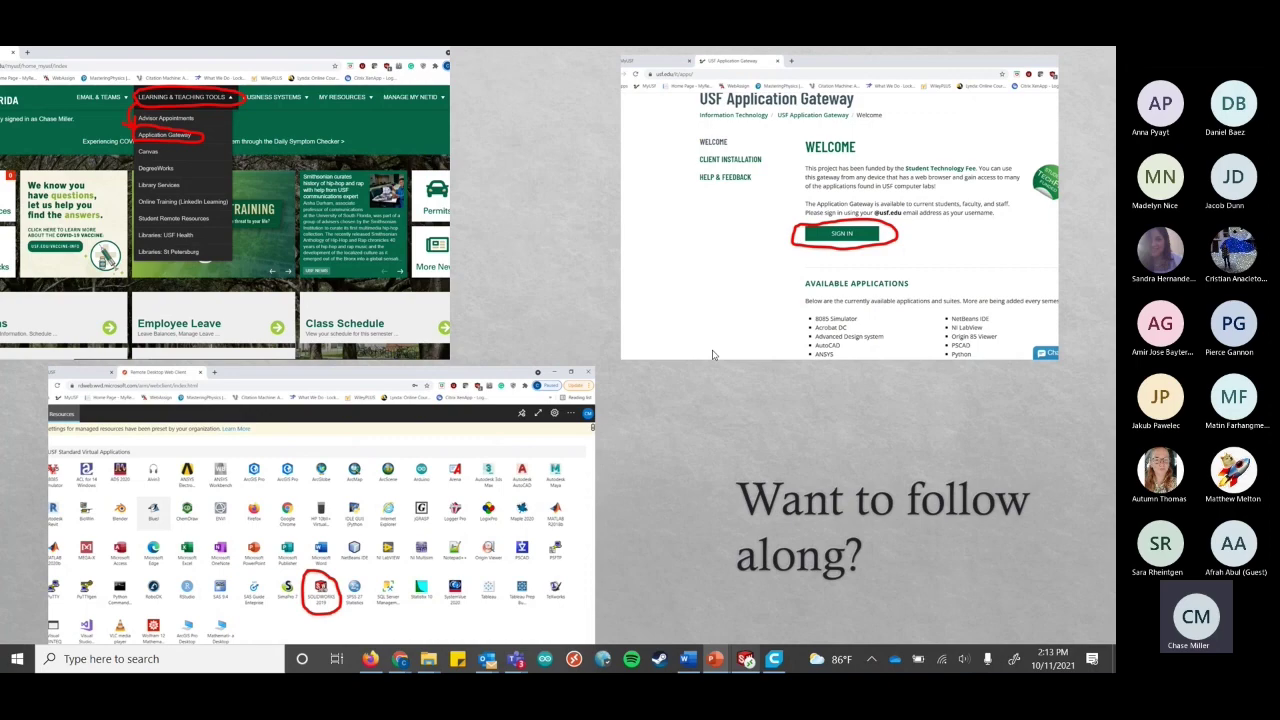
Advance the slide show from the first slide through "Great! Now I have it, can I use it?" to "Design Fabrication Process".
{"action": "key", "text": "Home"}
{"action": "key", "text": "Down"}
{"action": "key", "text": "Down"}
{"action": "key", "text": "Down"}
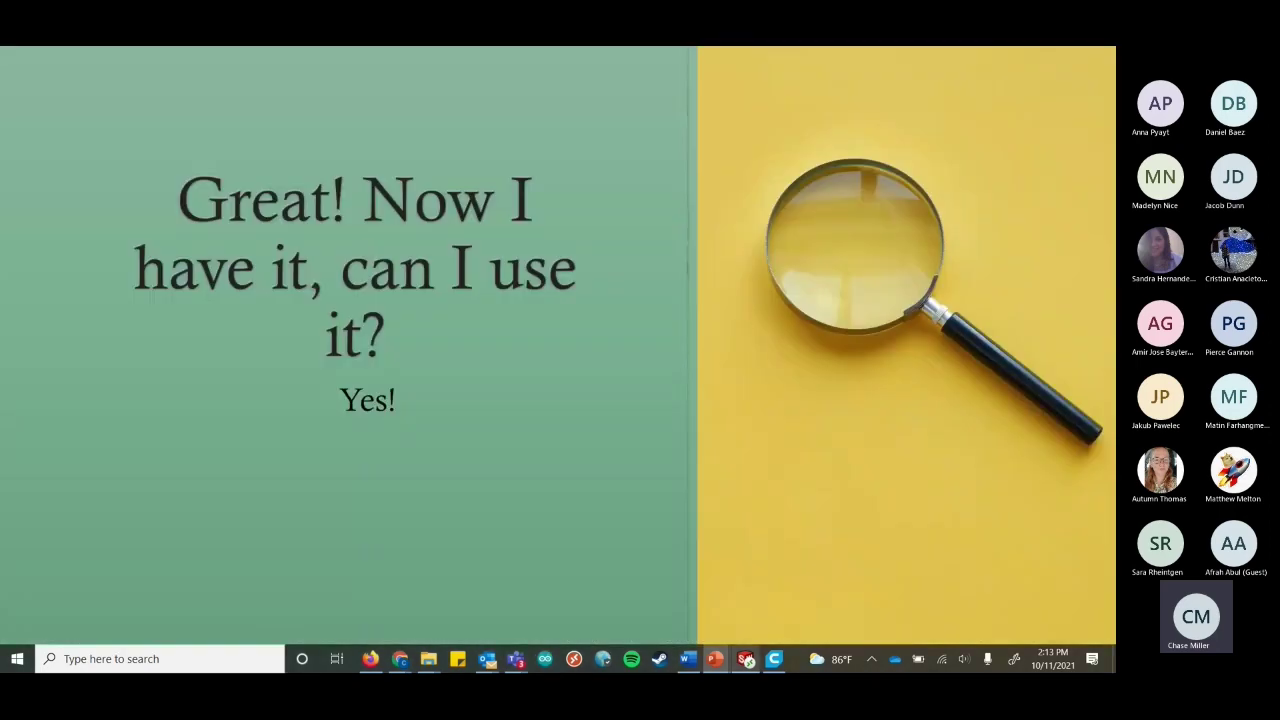
{"action": "key", "text": "Down"}
{"action": "key", "text": "Down"}
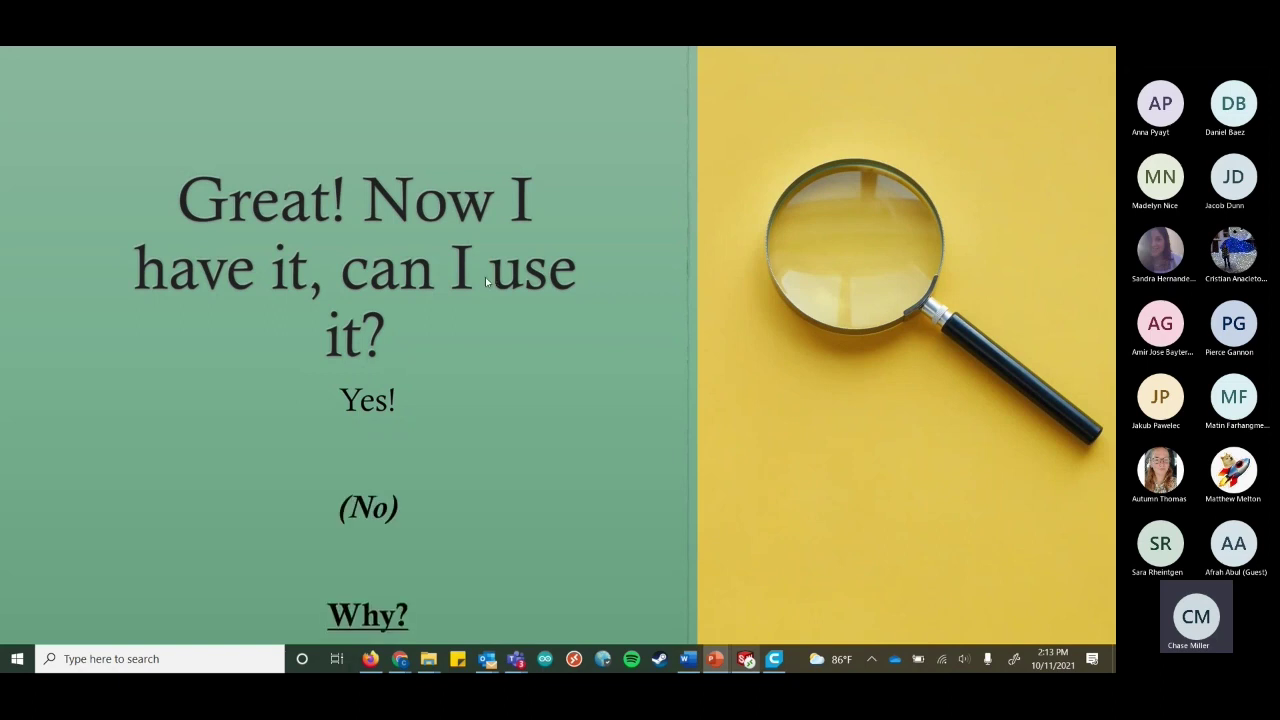
{"action": "key", "text": "Down"}
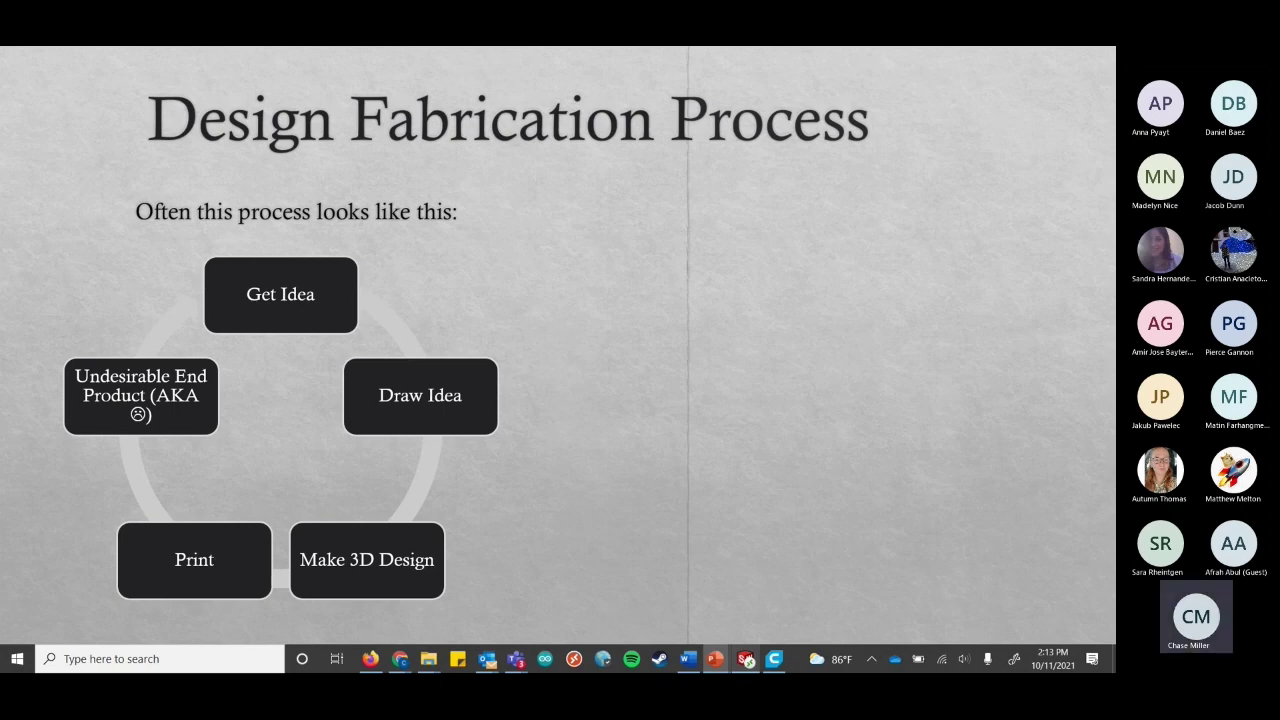
Present the remaining slides through the tips and guided example, and end the slide show on "Dimensions of Interest".
{"action": "left_click", "coordinate": [803, 235]}
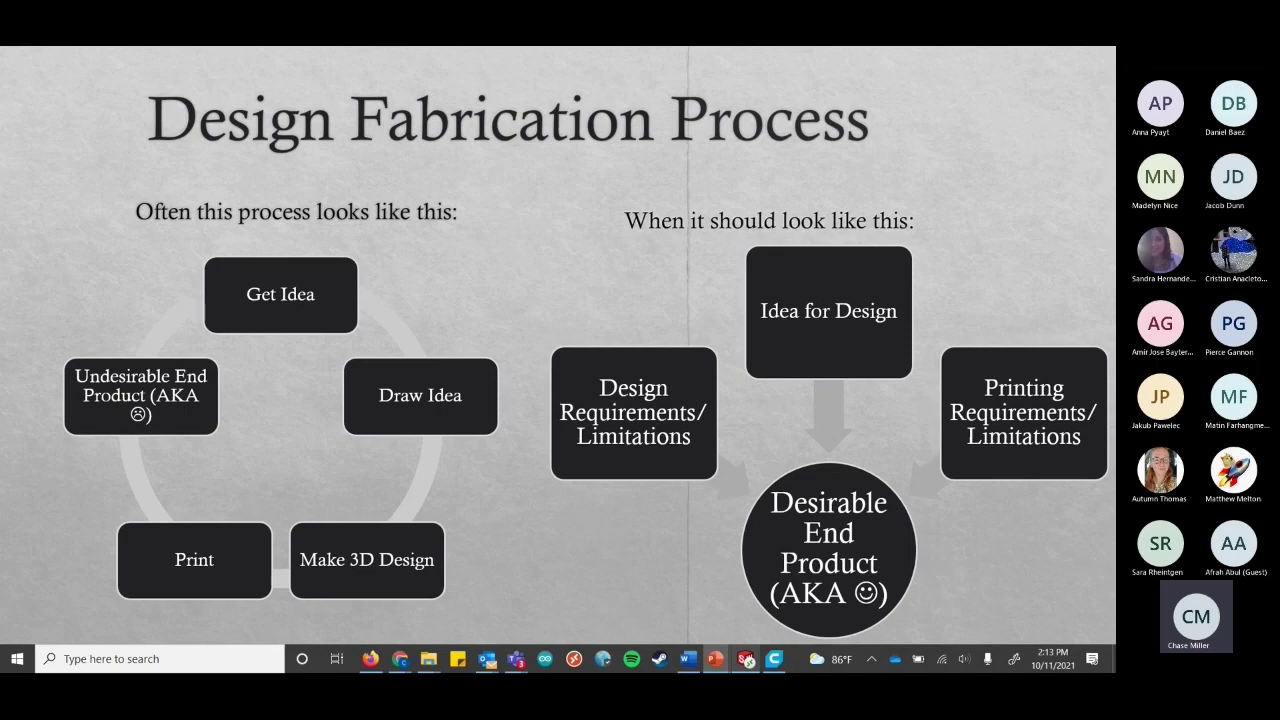
{"action": "left_click", "coordinate": [995, 153]}
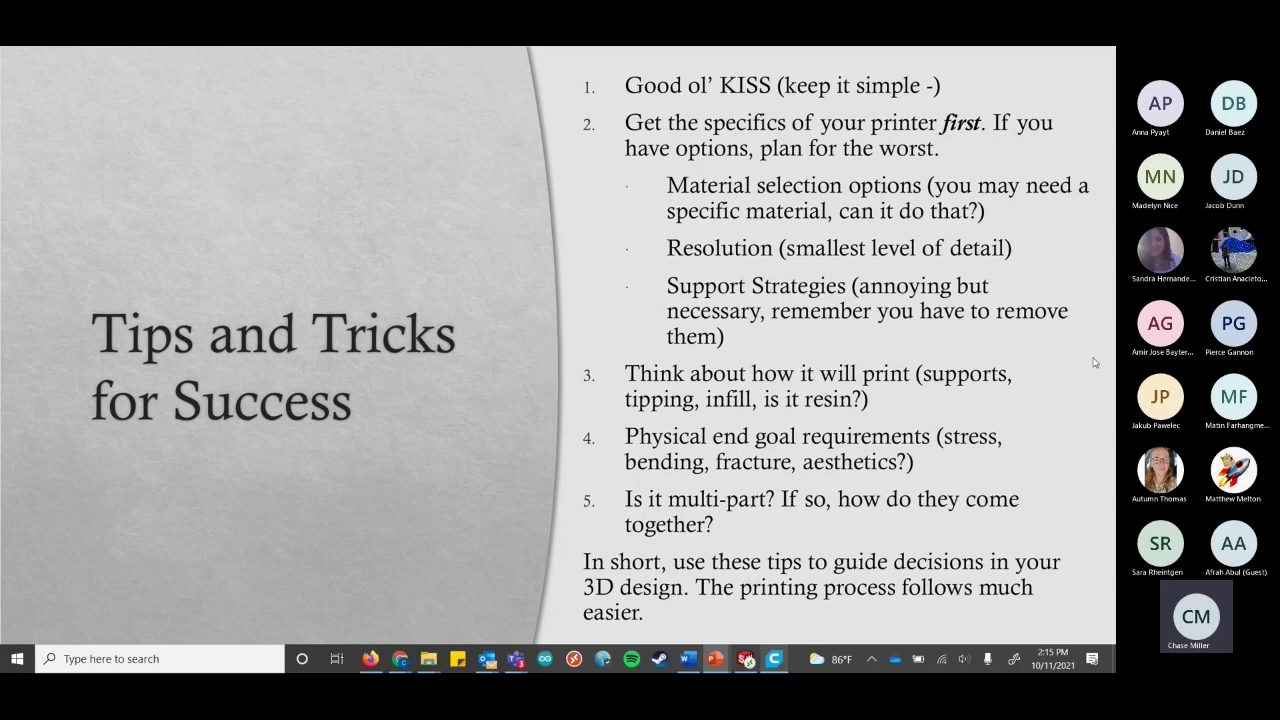
{"action": "left_click", "coordinate": [1034, 396]}
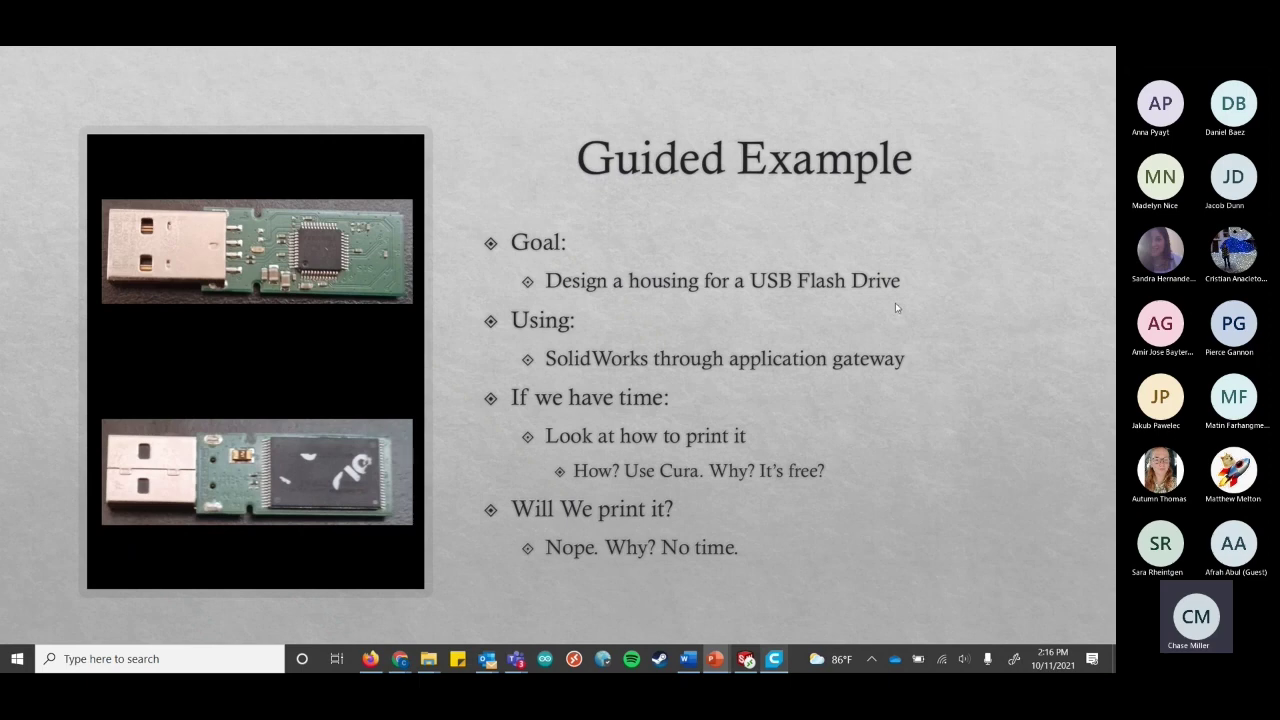
{"action": "left_click", "coordinate": [970, 263]}
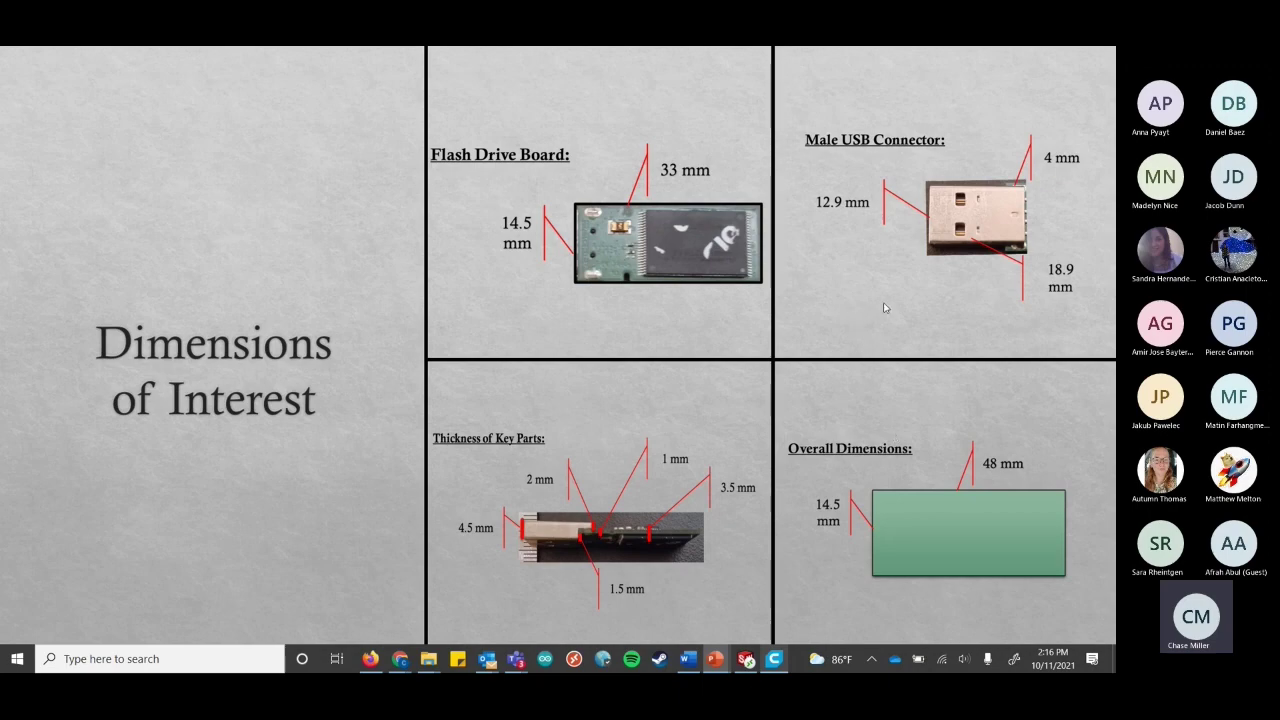
{"action": "left_click", "coordinate": [823, 315]}
{"action": "scroll", "coordinate": [819, 318], "scroll_direction": "up", "scroll_amount": 3}
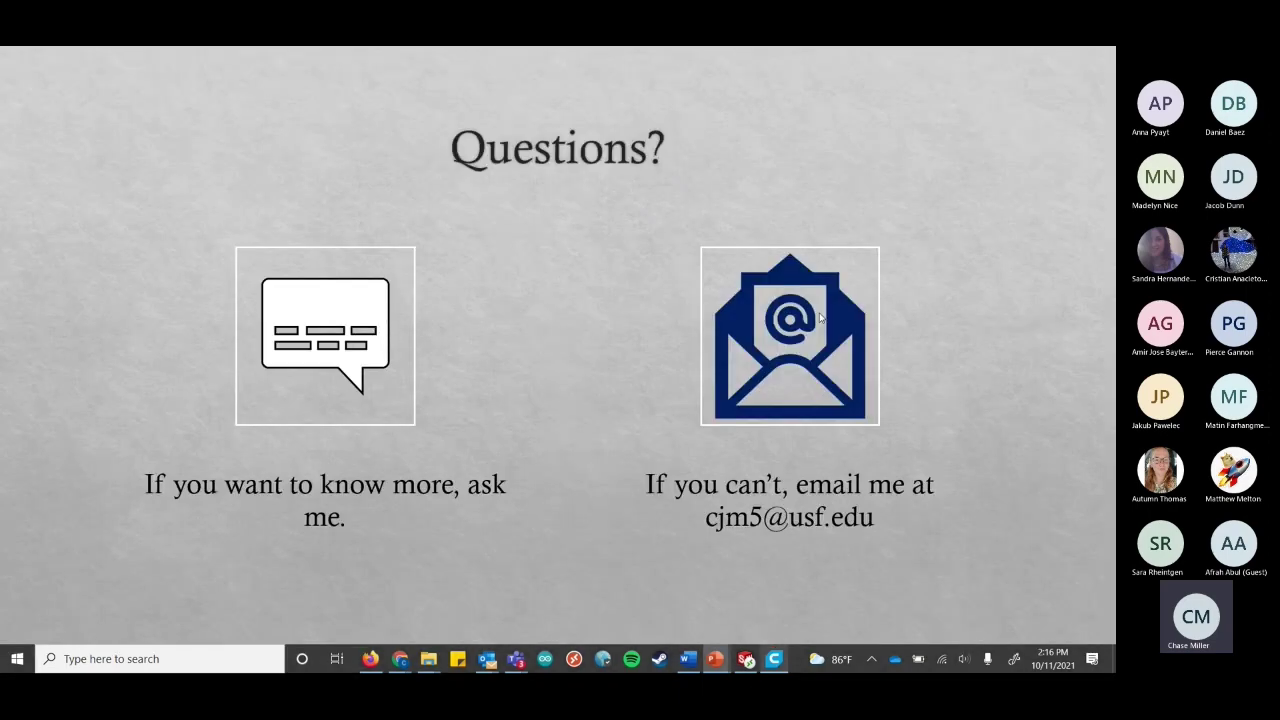
{"action": "key", "text": "Escape"}
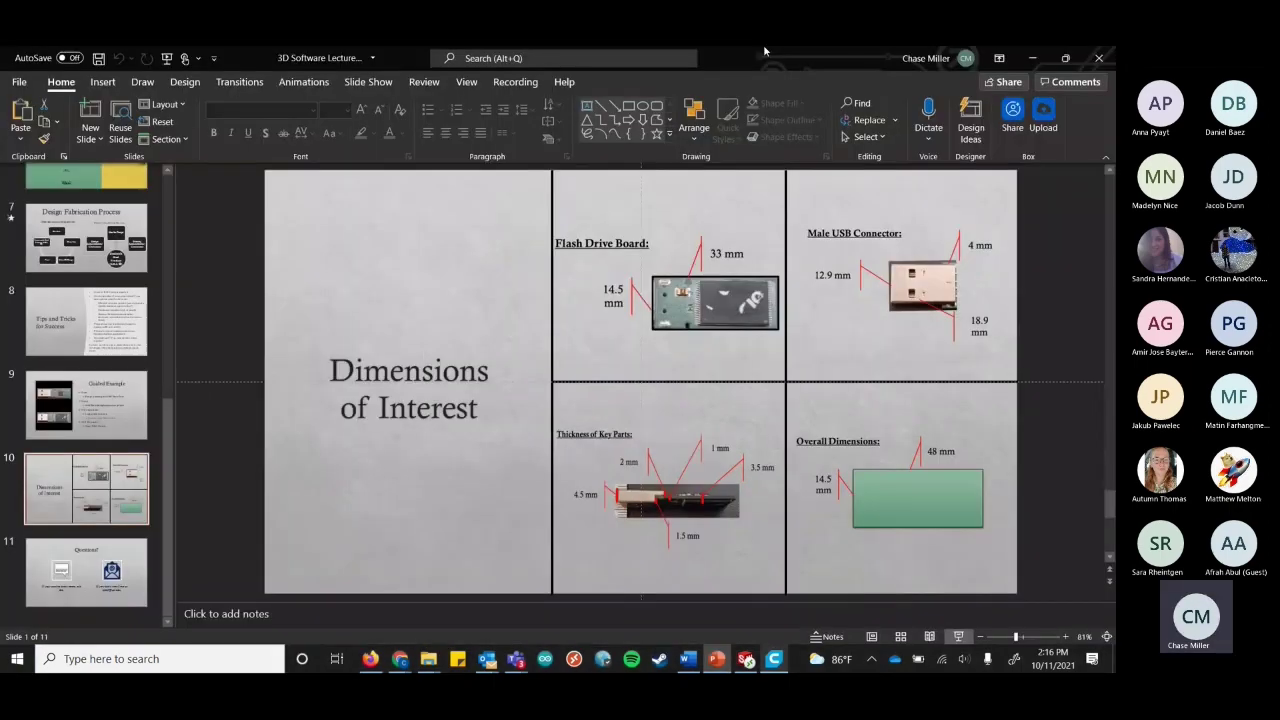
Shrink the presentation window, bring SOLIDWORKS forward and minimize the presentation.
{"action": "double_click", "coordinate": [793, 58]}
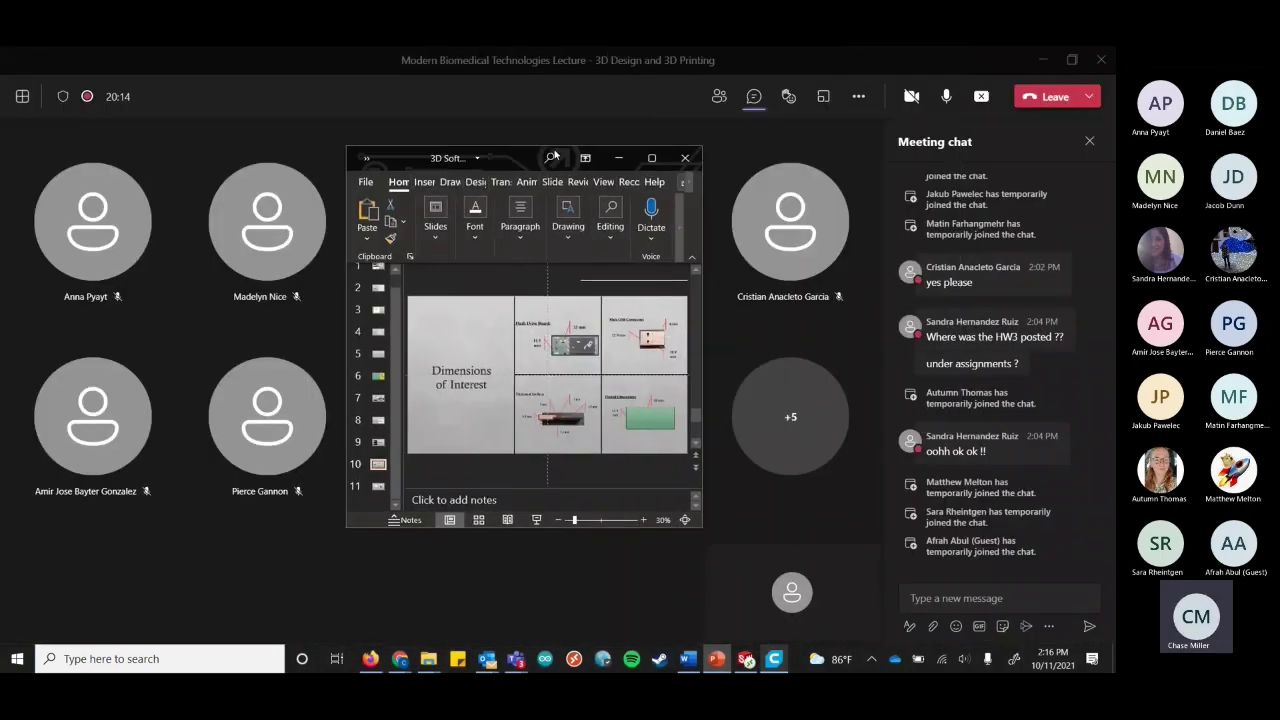
{"action": "left_click", "coordinate": [987, 121]}
{"action": "key", "text": "alt+Tab"}
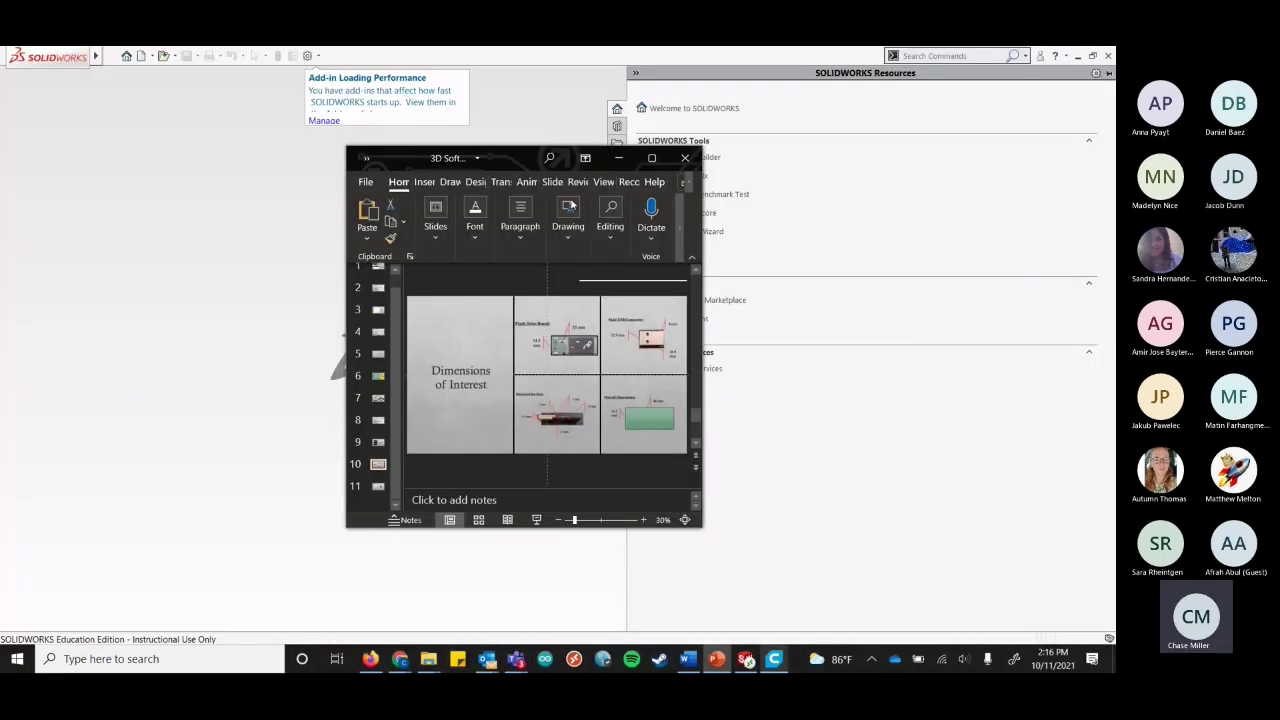
{"action": "left_click_drag", "start_coordinate": [532, 160], "coordinate": [233, 230]}
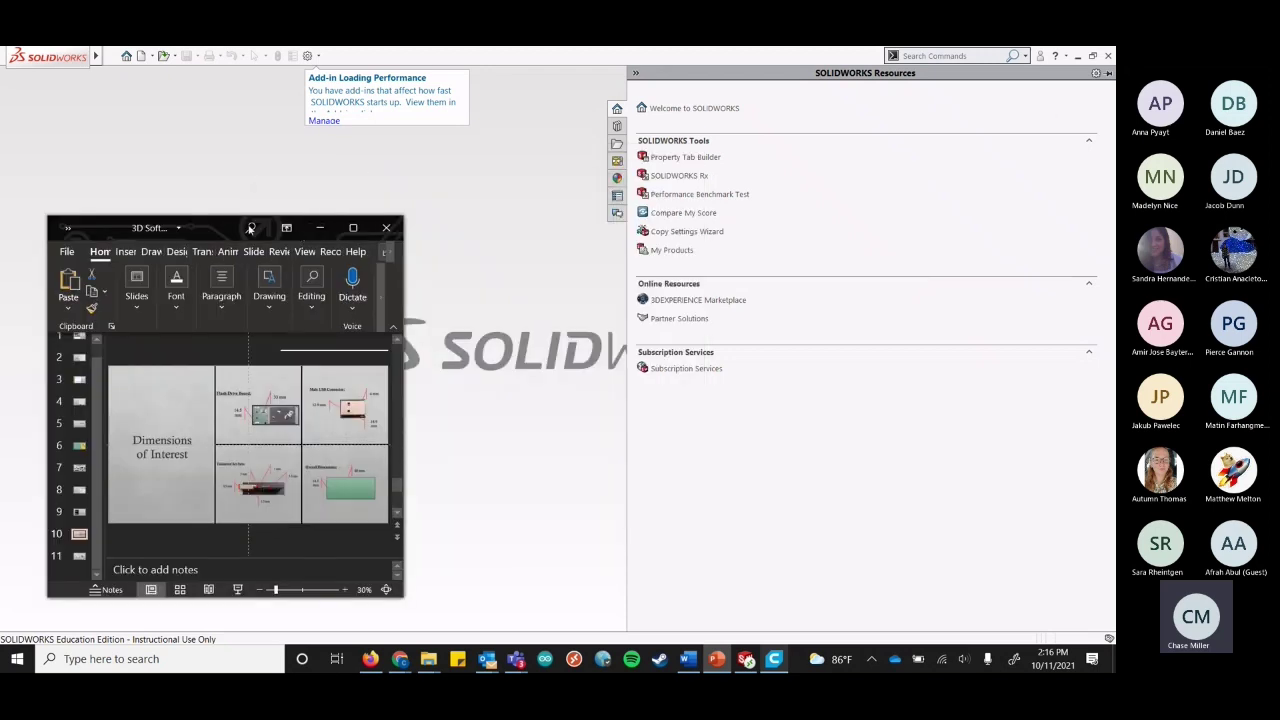
{"action": "left_click", "coordinate": [319, 228]}
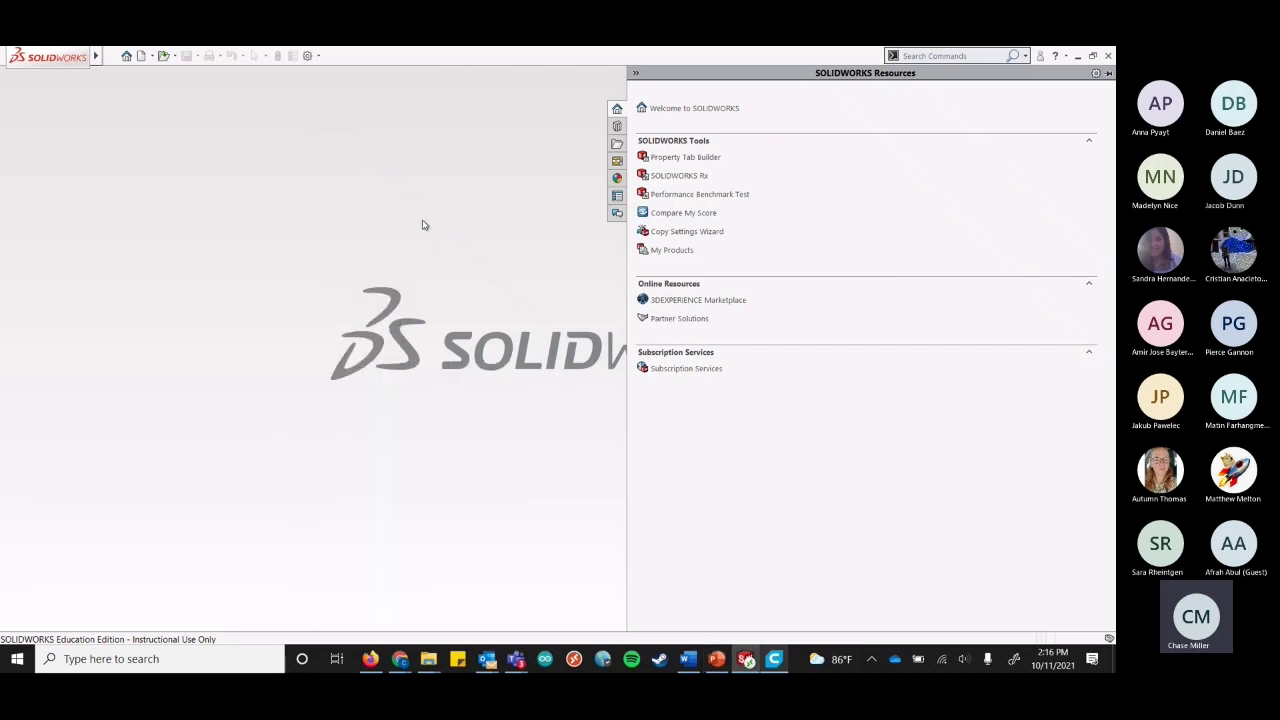
Collapse the SOLIDWORKS Resources pane and create a new Part document.
{"action": "left_click", "coordinate": [637, 75]}
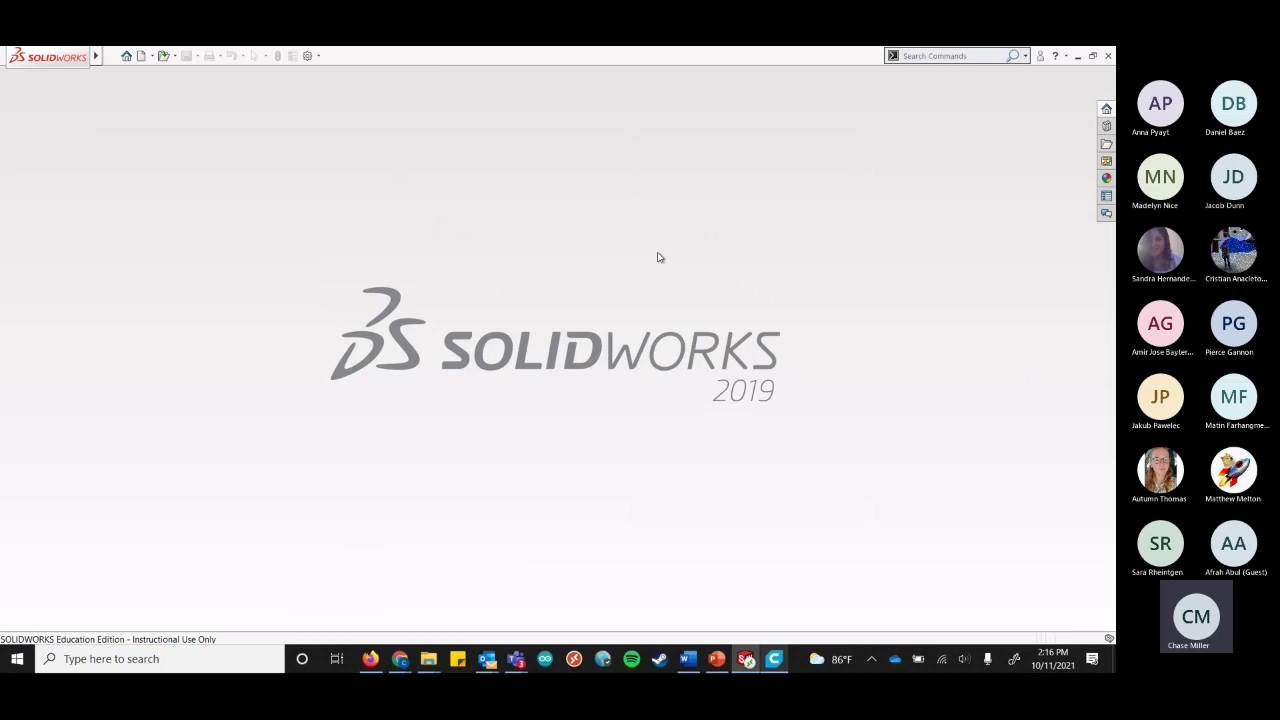
{"action": "left_click", "coordinate": [111, 56]}
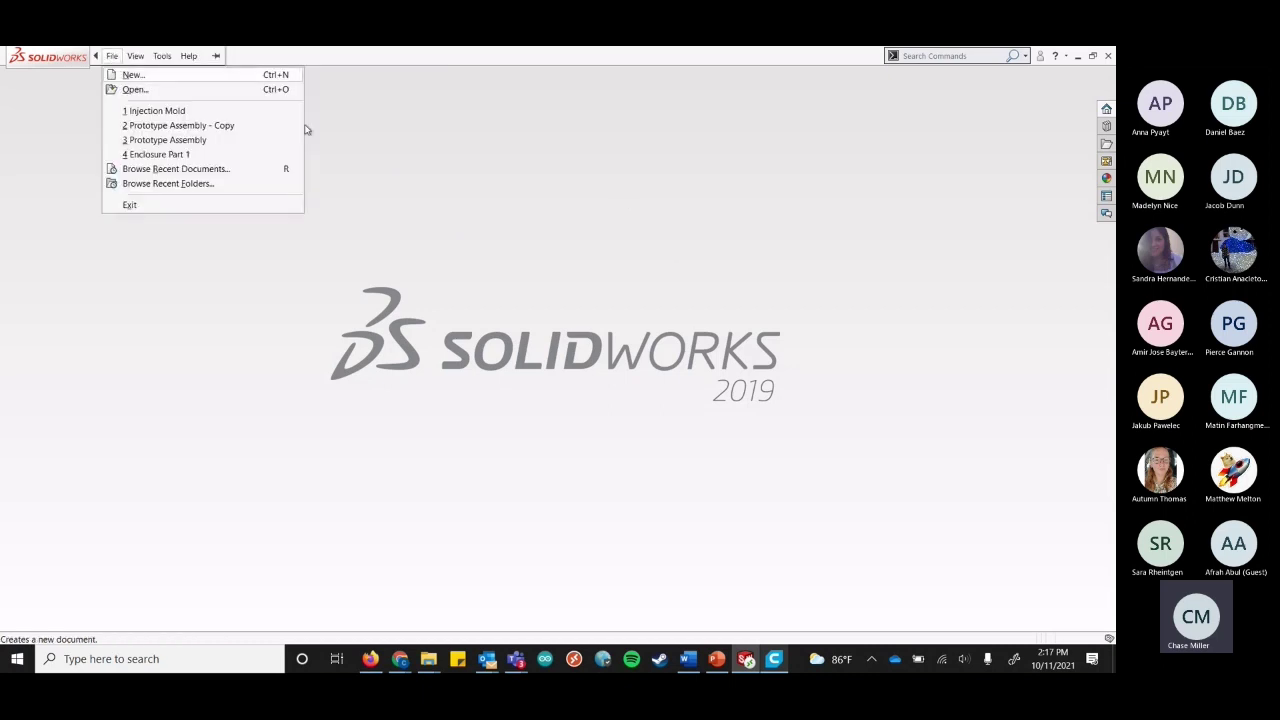
{"action": "left_click", "coordinate": [446, 191]}
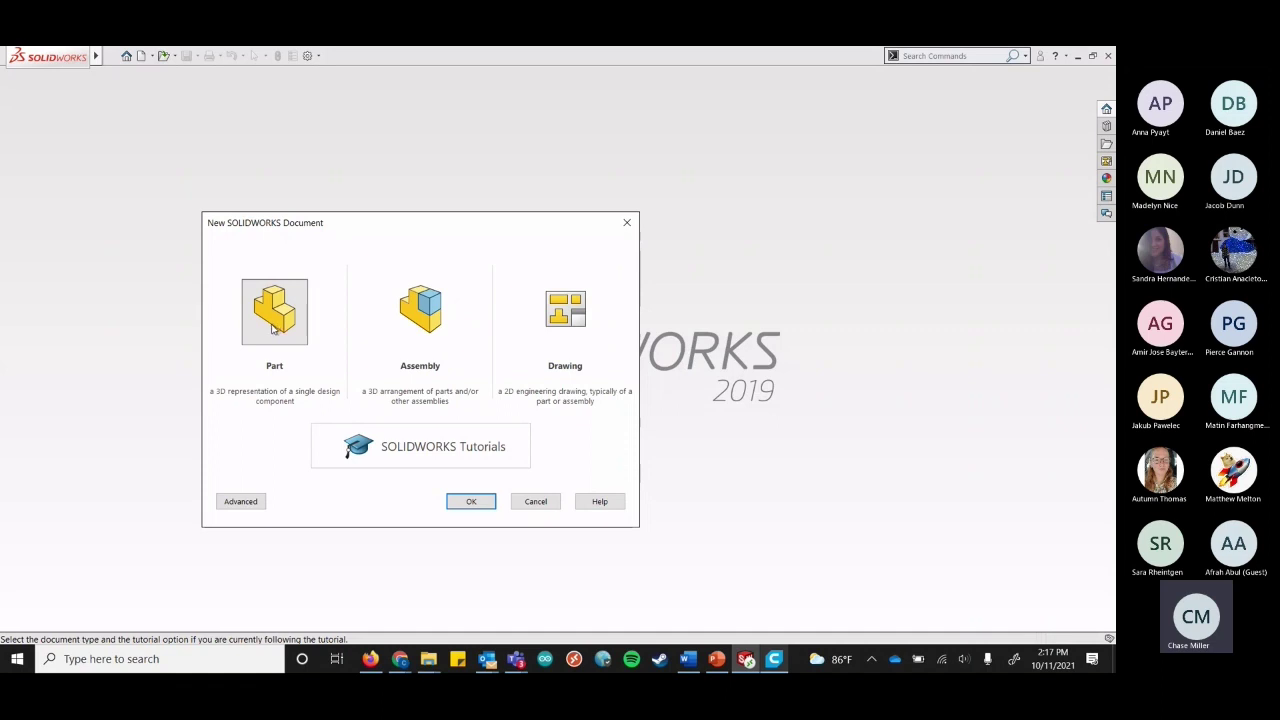
{"action": "left_click", "coordinate": [470, 501]}
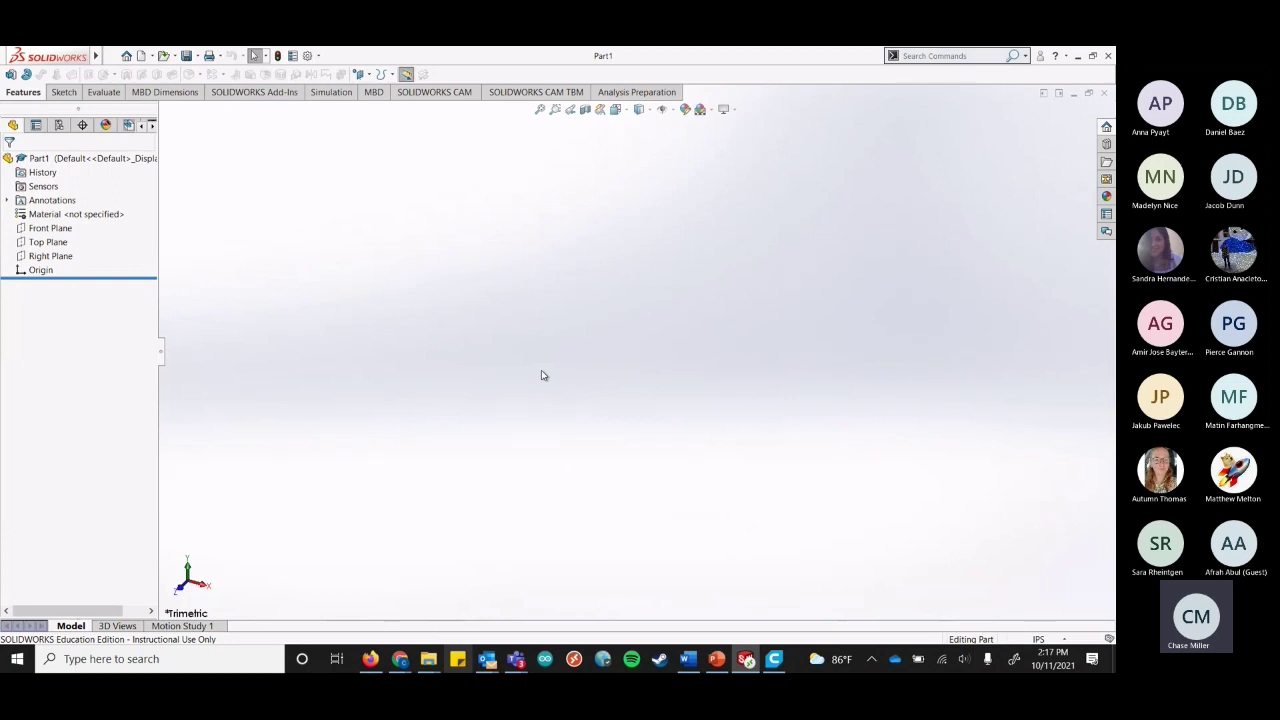
Check the Teams meeting chat for messages and return to the empty SOLIDWORKS part.
{"action": "left_click", "coordinate": [1032, 534]}
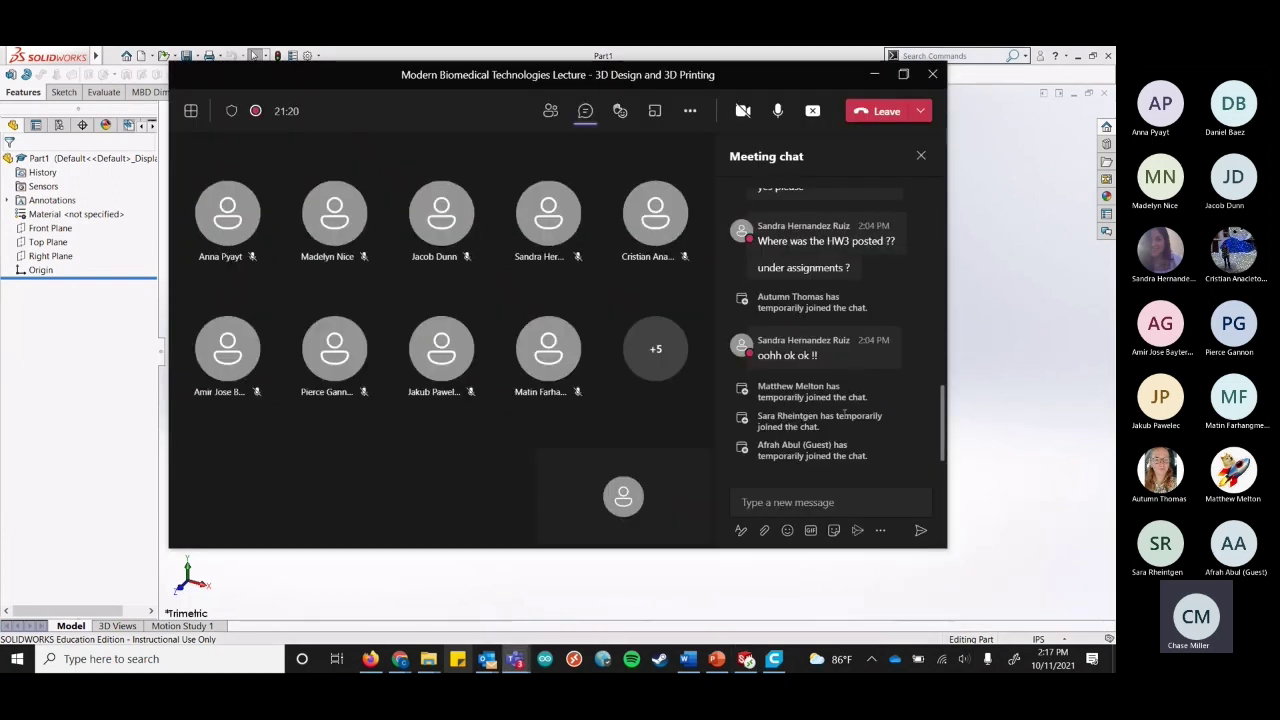
{"action": "left_click", "coordinate": [873, 77]}
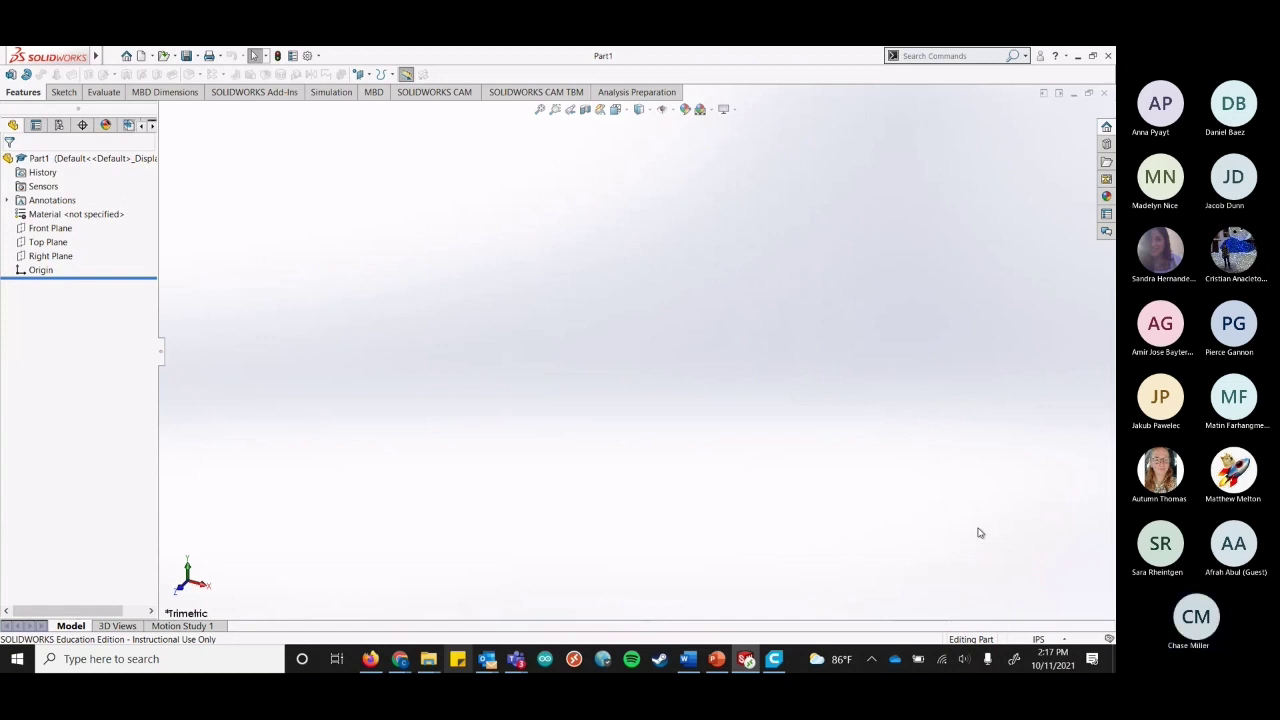
{"action": "key", "text": "alt+Tab"}
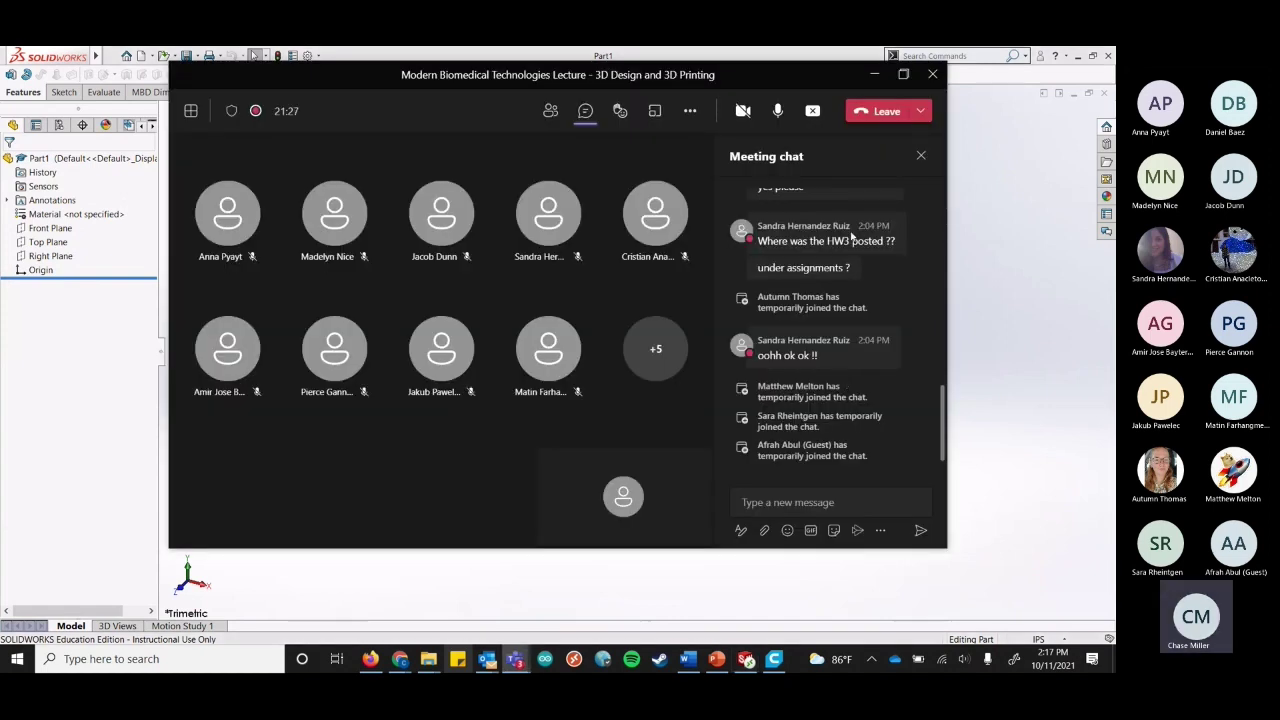
{"action": "left_click", "coordinate": [875, 78]}
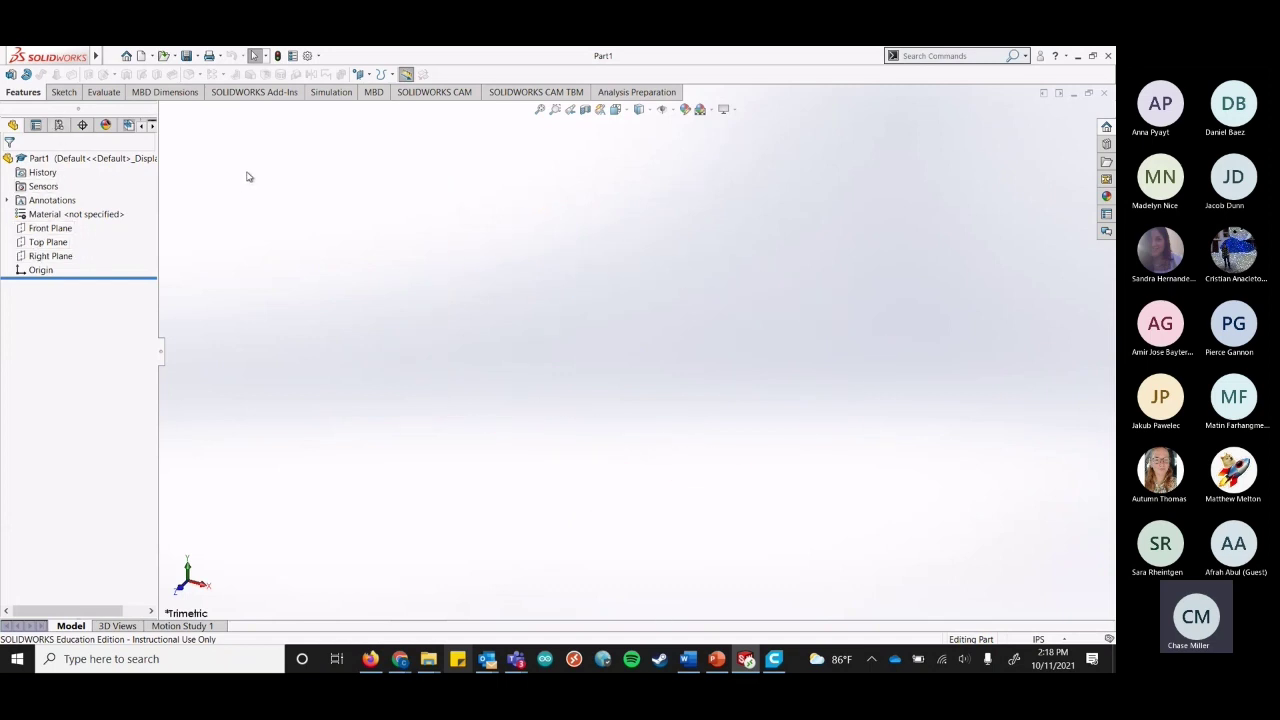
Start a new 2D sketch on the Top Plane.
{"action": "left_click", "coordinate": [64, 92]}
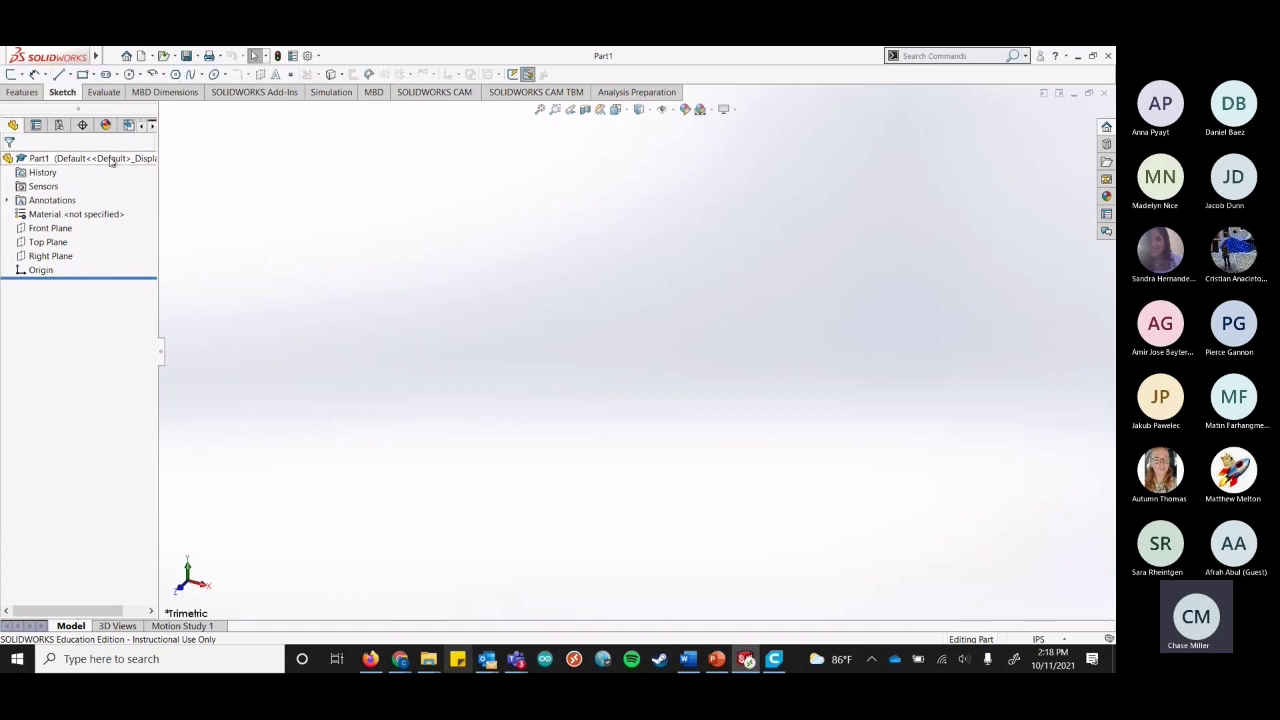
{"action": "left_click", "coordinate": [25, 92]}
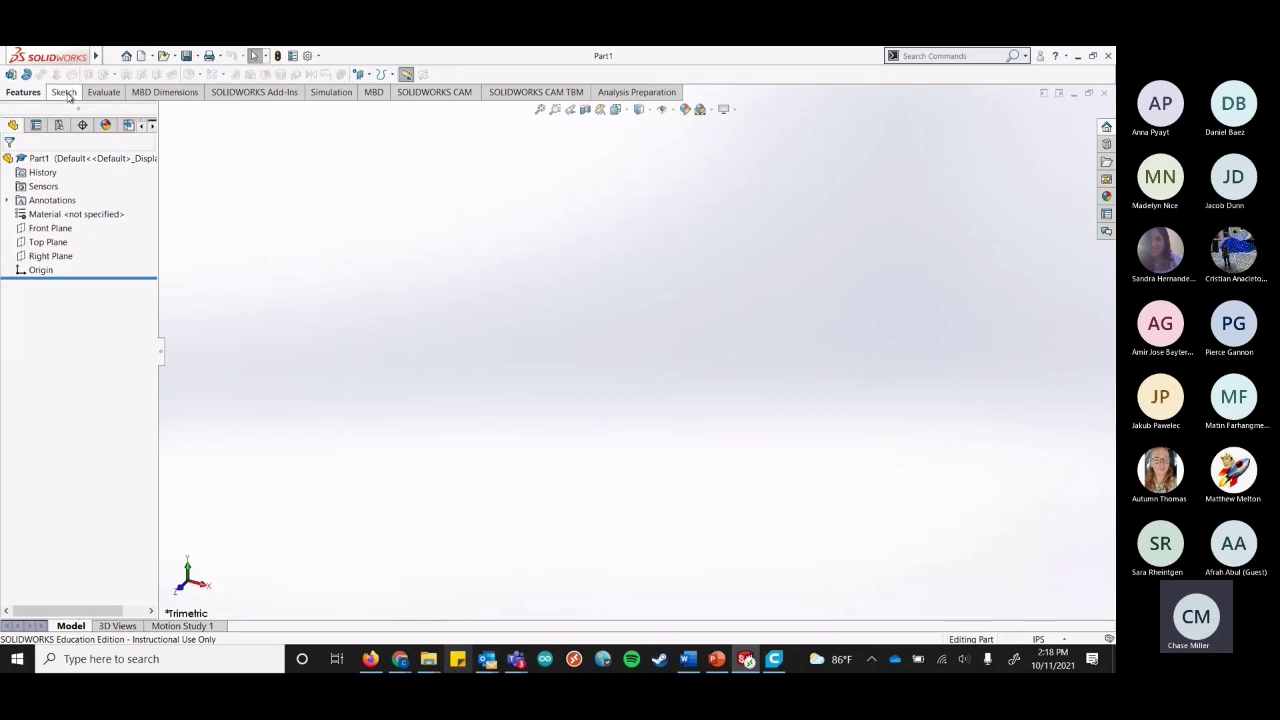
{"action": "left_click", "coordinate": [65, 92]}
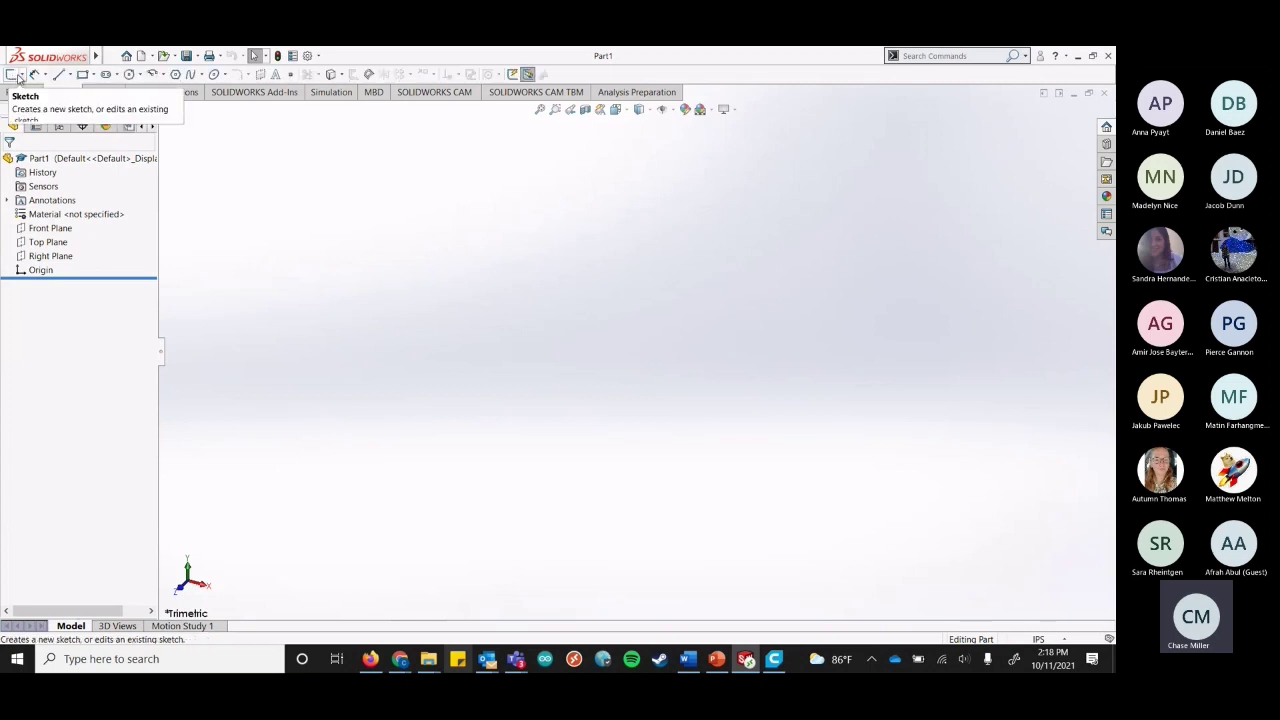
{"action": "left_click", "coordinate": [23, 76]}
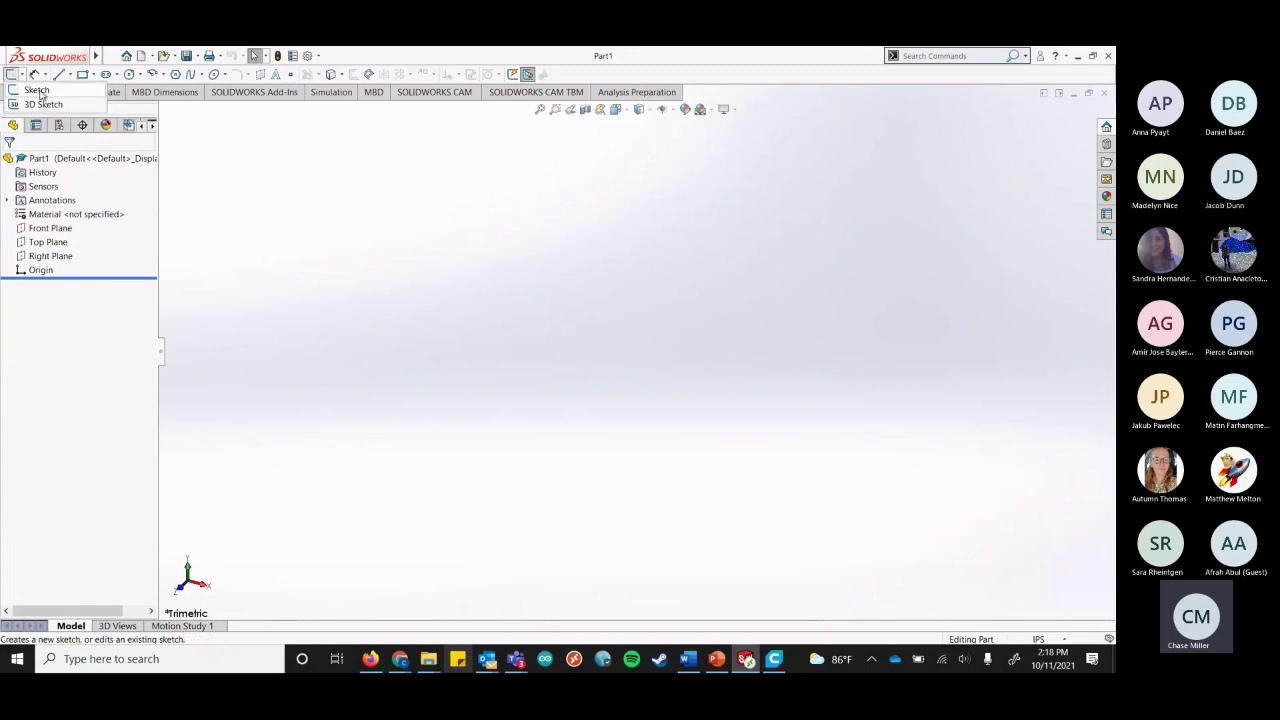
{"action": "left_click", "coordinate": [37, 90]}
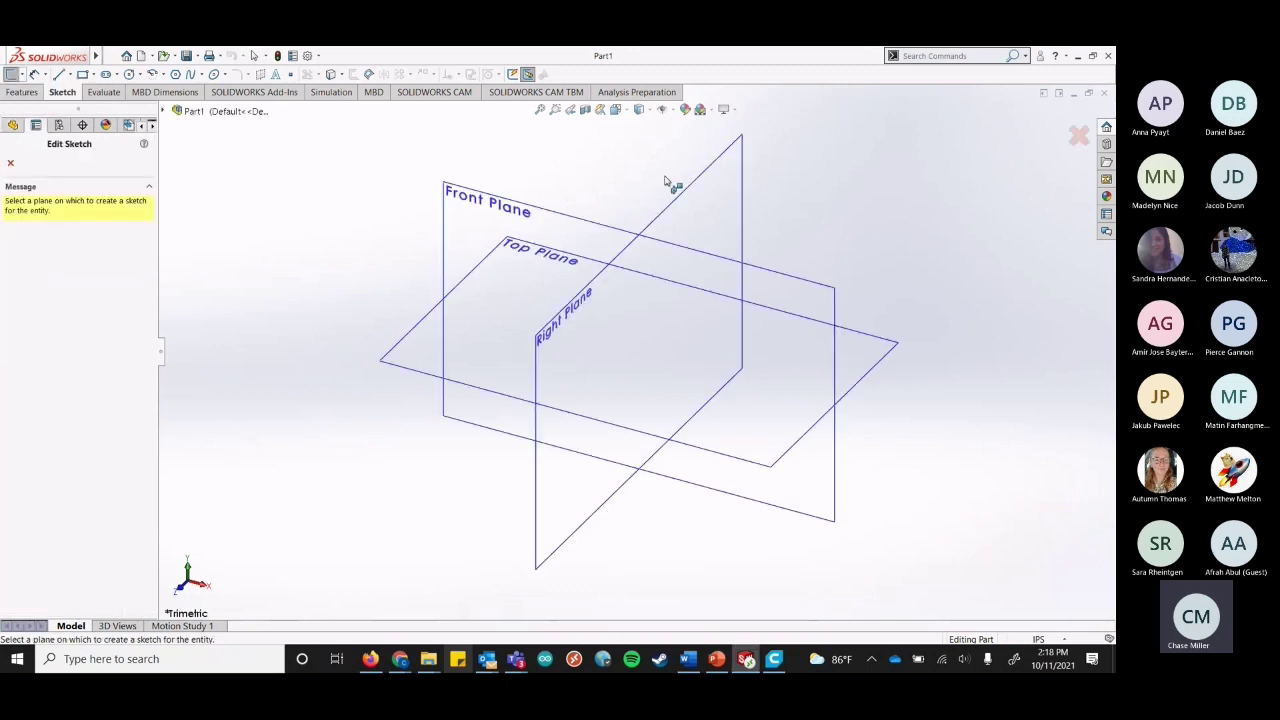
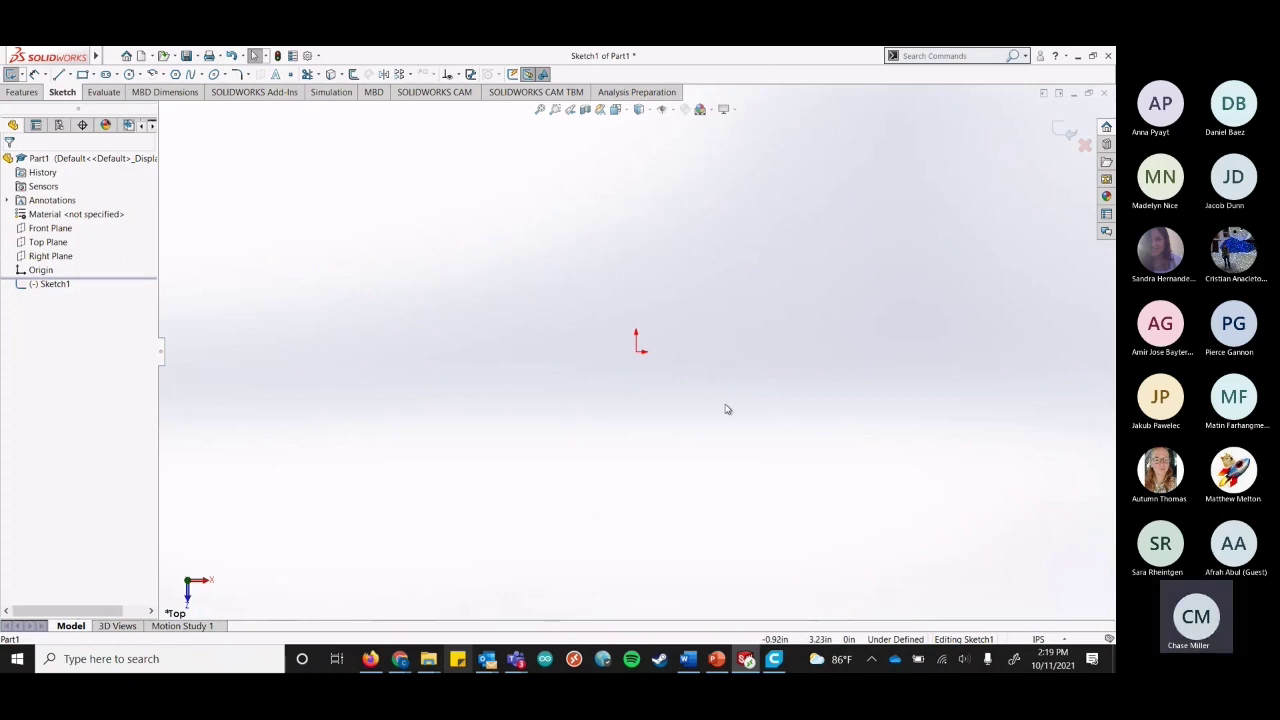
Arrange the presentation and SOLIDWORKS side by side and collapse the slide thumbnails to enlarge the "Dimensions of Interest" slide.
{"action": "left_click_drag", "start_coordinate": [700, 55], "coordinate": [1114, 170]}
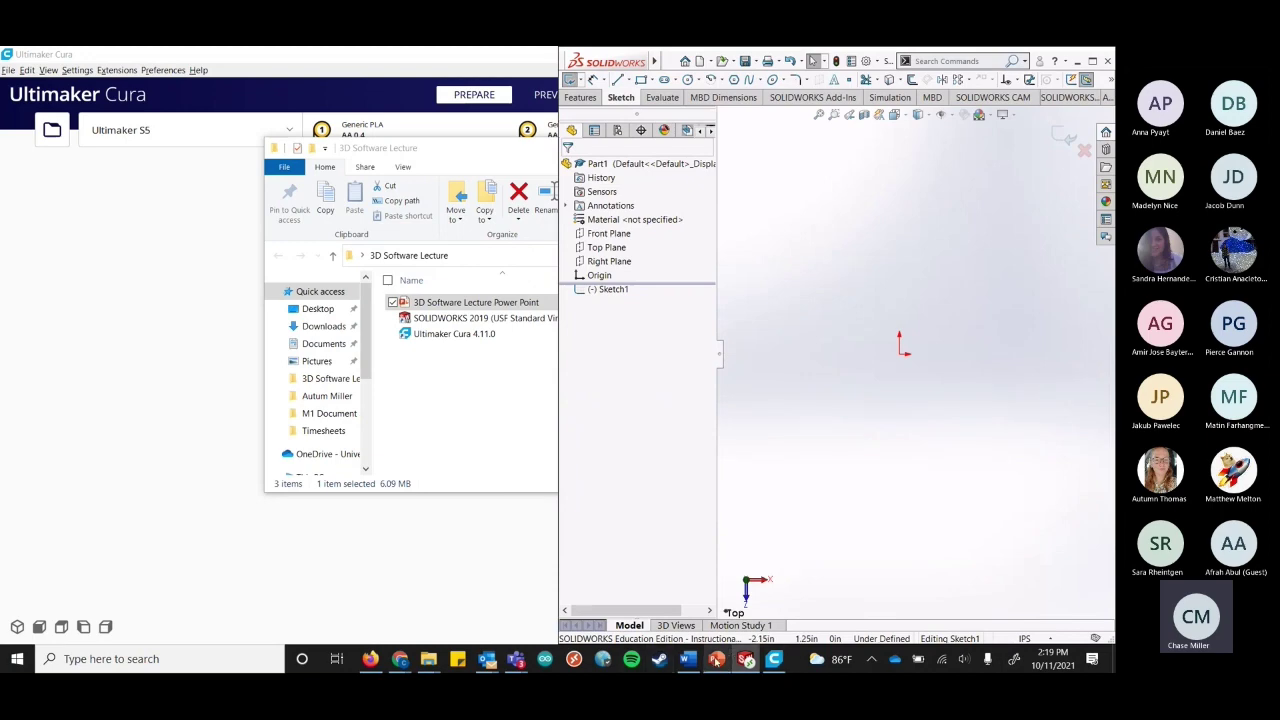
{"action": "left_click", "coordinate": [716, 659]}
{"action": "left_click_drag", "start_coordinate": [224, 232], "coordinate": [3, 145]}
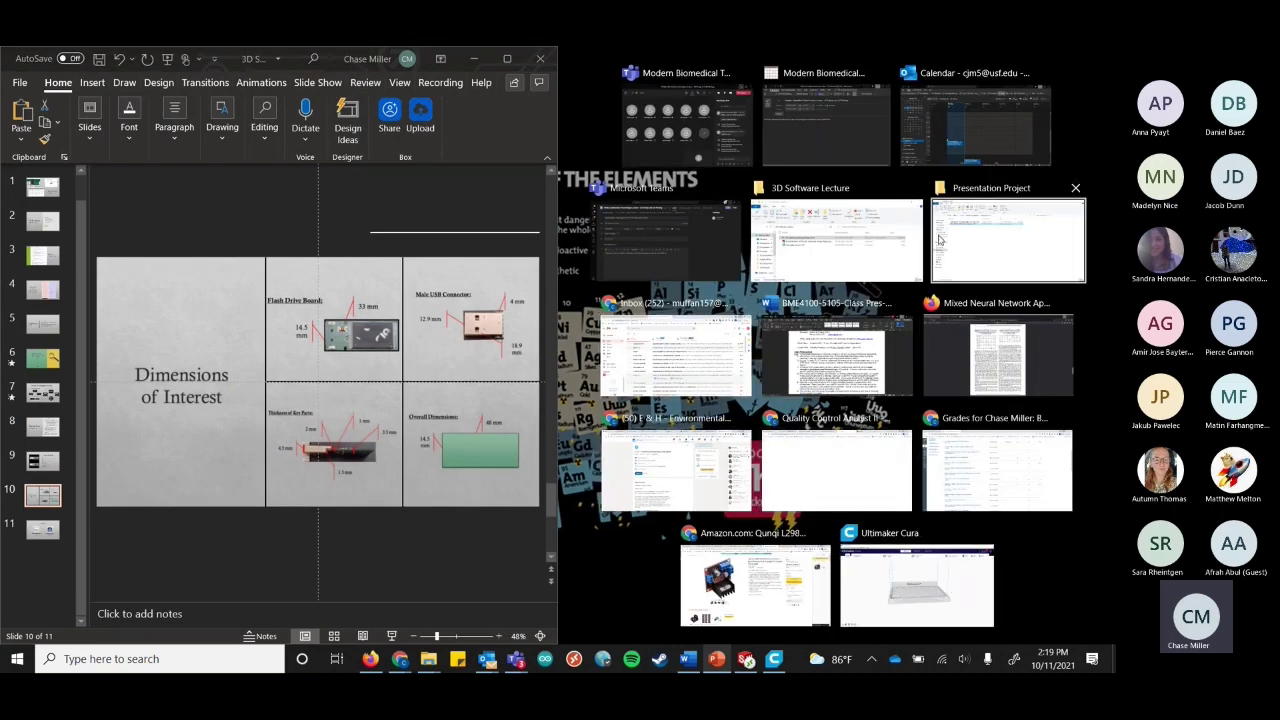
{"action": "left_click", "coordinate": [1089, 98]}
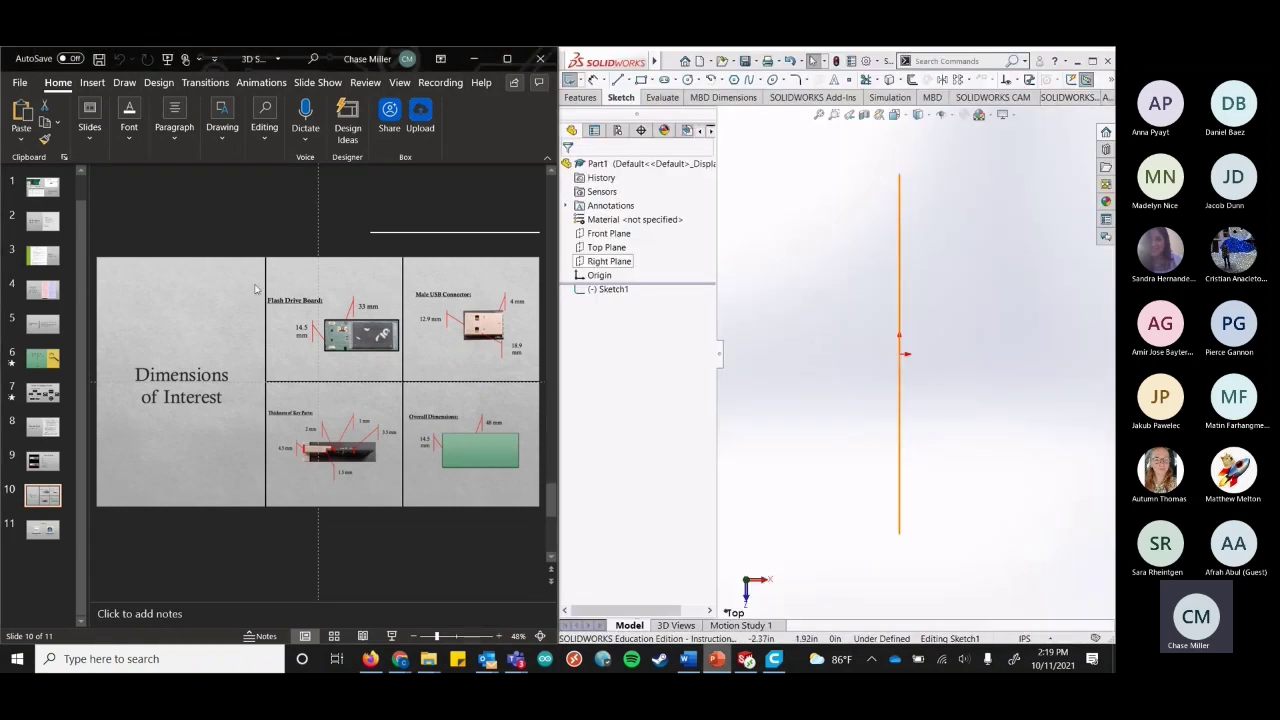
{"action": "left_click_drag", "start_coordinate": [83, 273], "coordinate": [20, 273]}
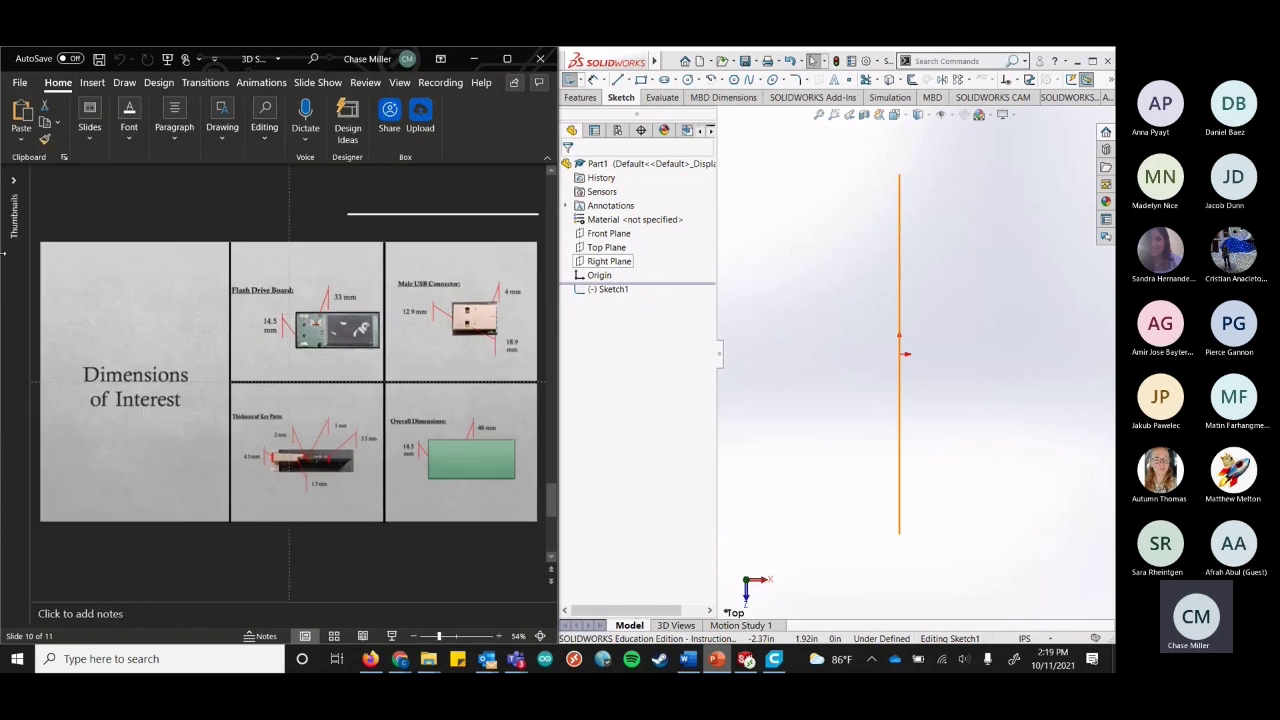
Enlarge the "Dimensions of Interest" slide to 80% and frame its four dimension panels for reference.
{"action": "left_click", "coordinate": [505, 636]}
{"action": "left_click", "coordinate": [505, 636]}
{"action": "left_click", "coordinate": [505, 636]}
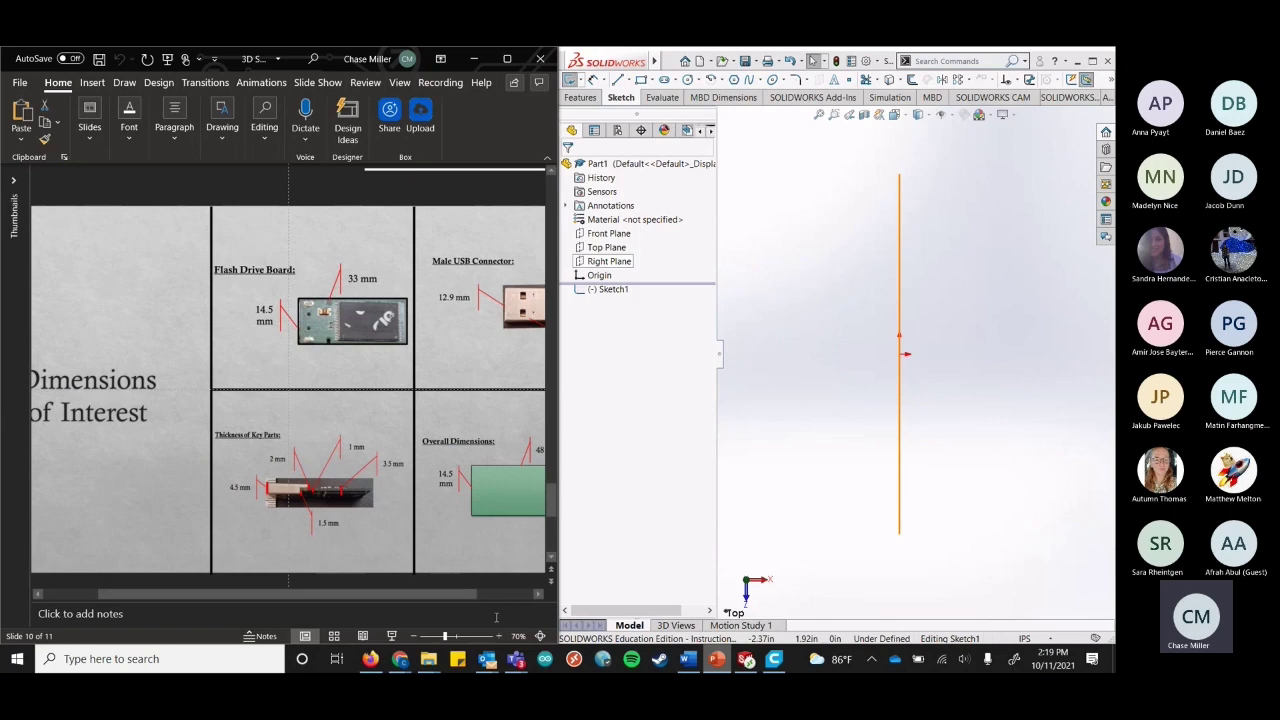
{"action": "left_click_drag", "start_coordinate": [305, 592], "coordinate": [398, 590]}
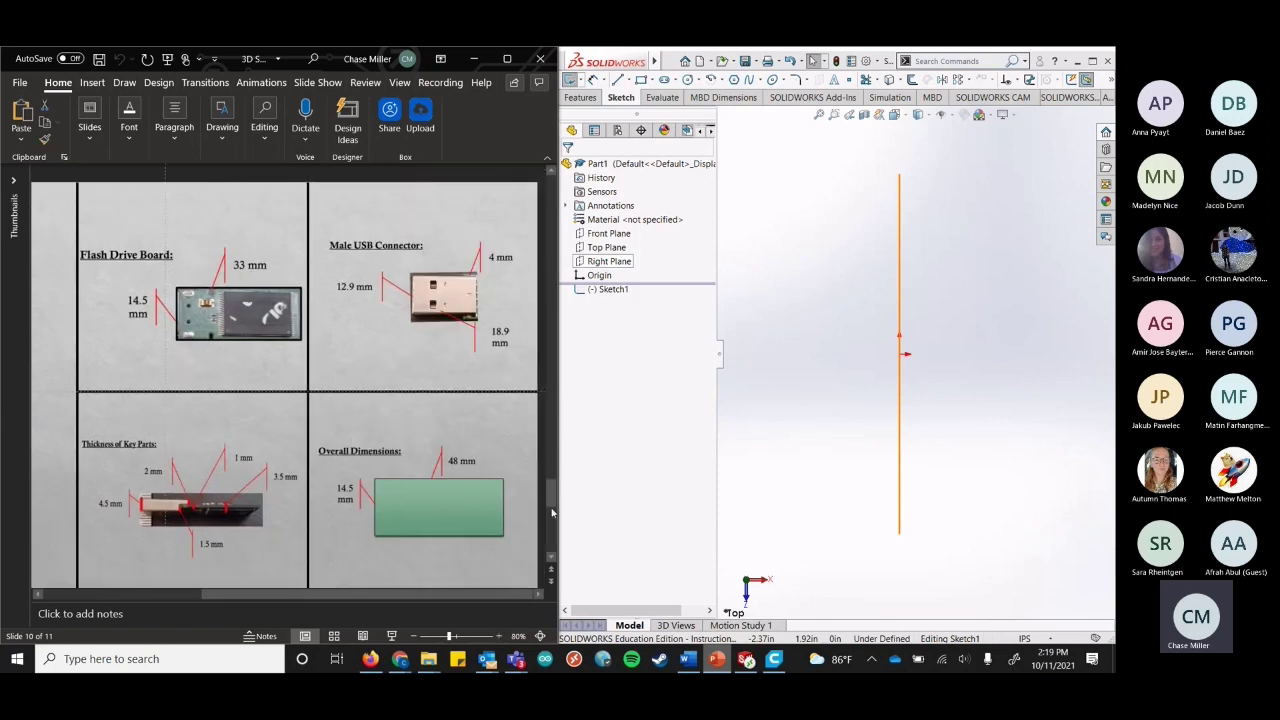
{"action": "left_click_drag", "start_coordinate": [551, 493], "coordinate": [551, 528]}
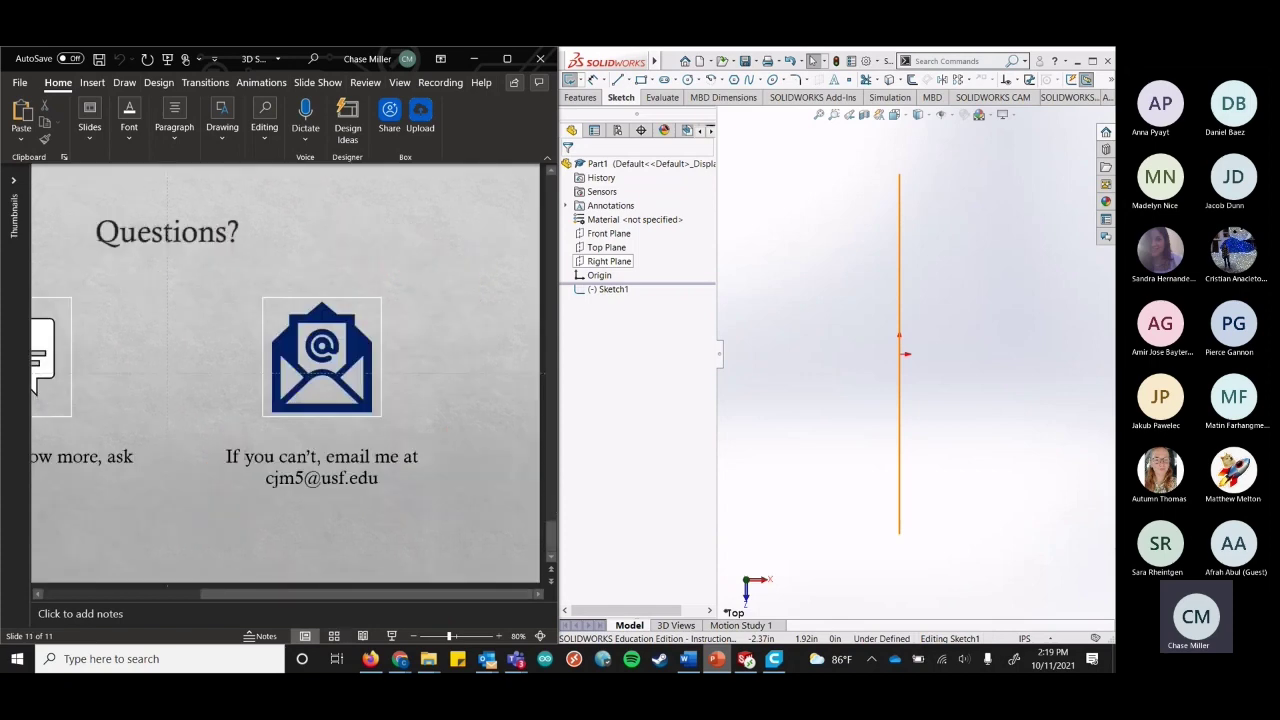
{"action": "scroll", "coordinate": [218, 491], "scroll_direction": "up", "scroll_amount": 2}
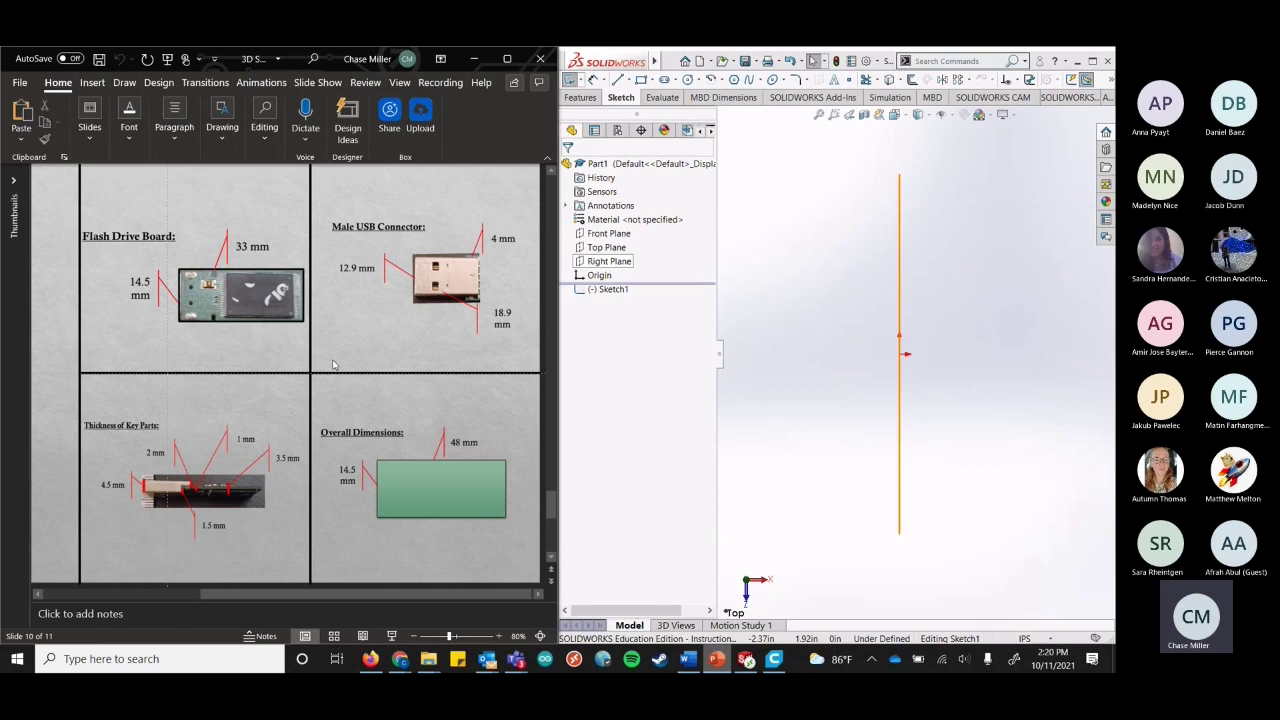
Draw a center rectangle about 3.68 in wide and 2.09 in tall, centred on the origin, and leave the Rectangle tool.
{"action": "key", "text": "Delete"}
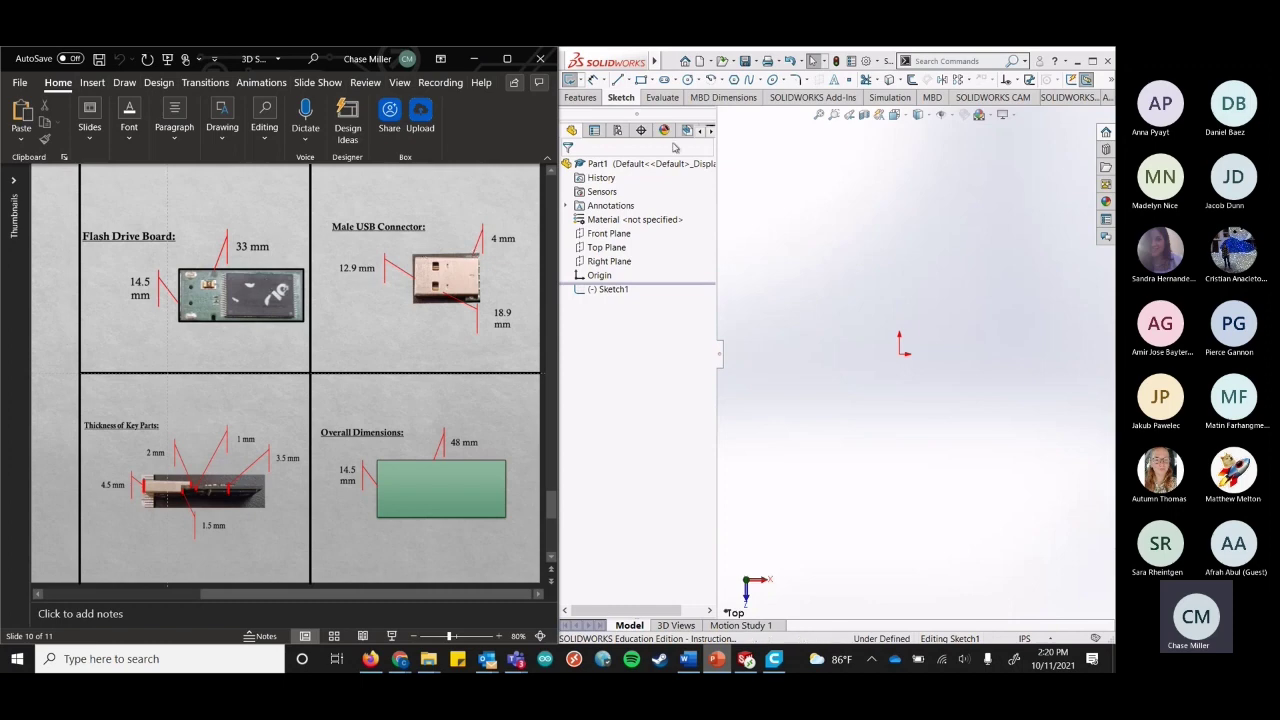
{"action": "left_click", "coordinate": [653, 81]}
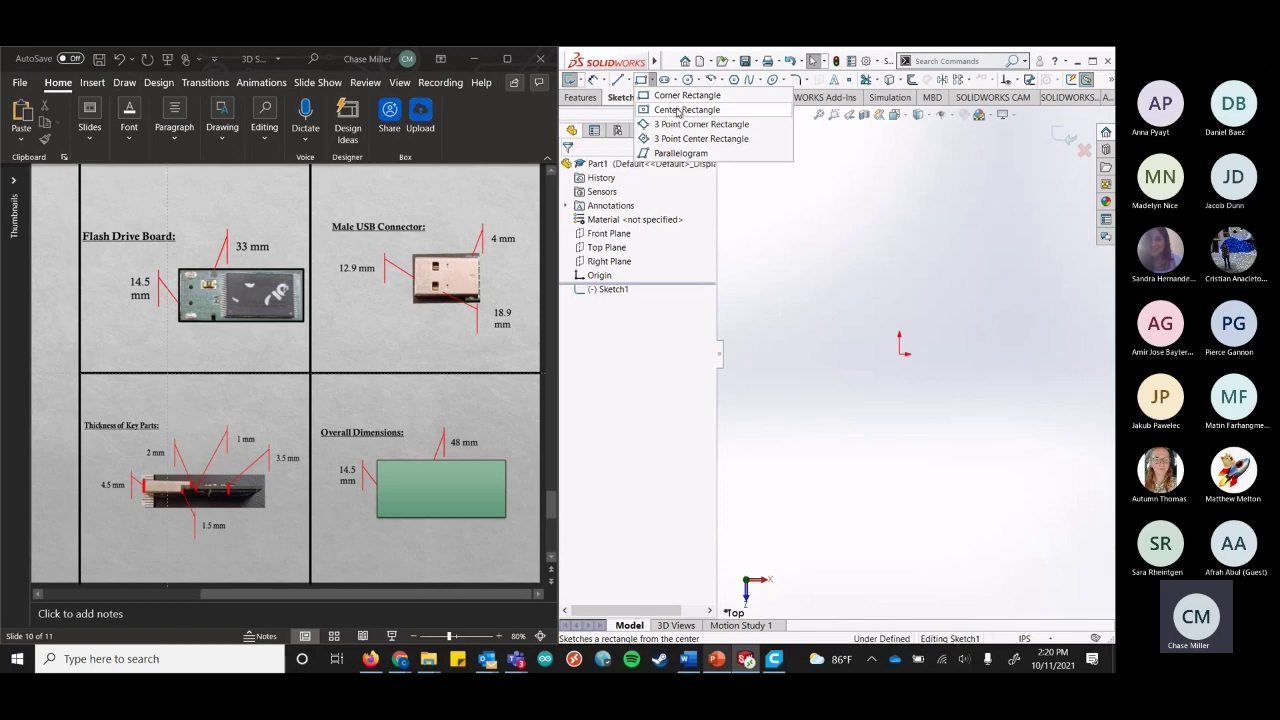
{"action": "left_click", "coordinate": [652, 81]}
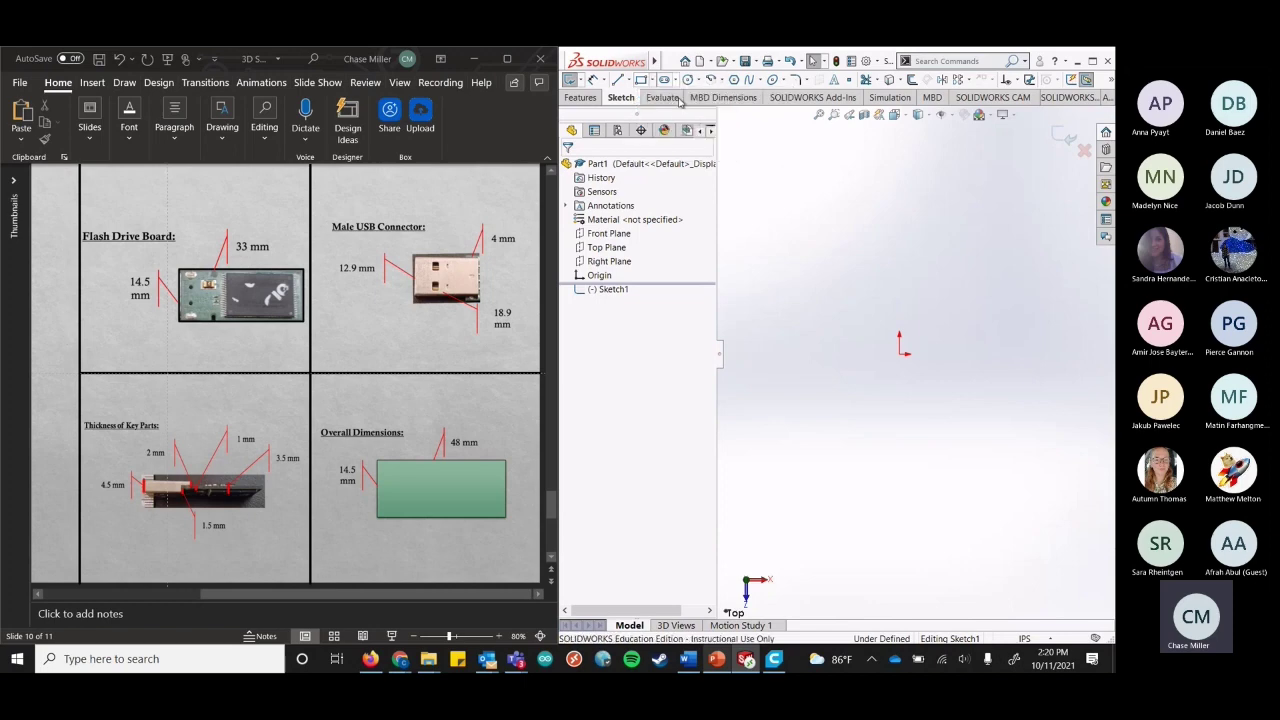
{"action": "left_click", "coordinate": [651, 80]}
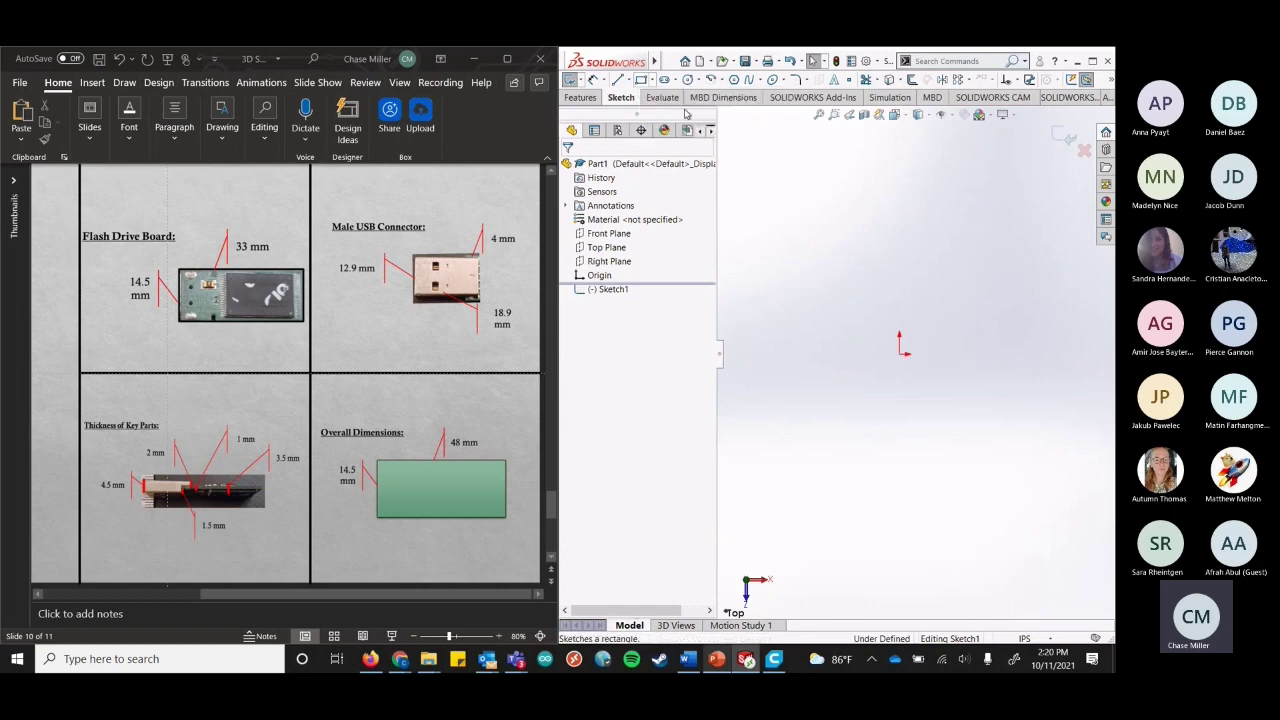
{"action": "left_click", "coordinate": [651, 80]}
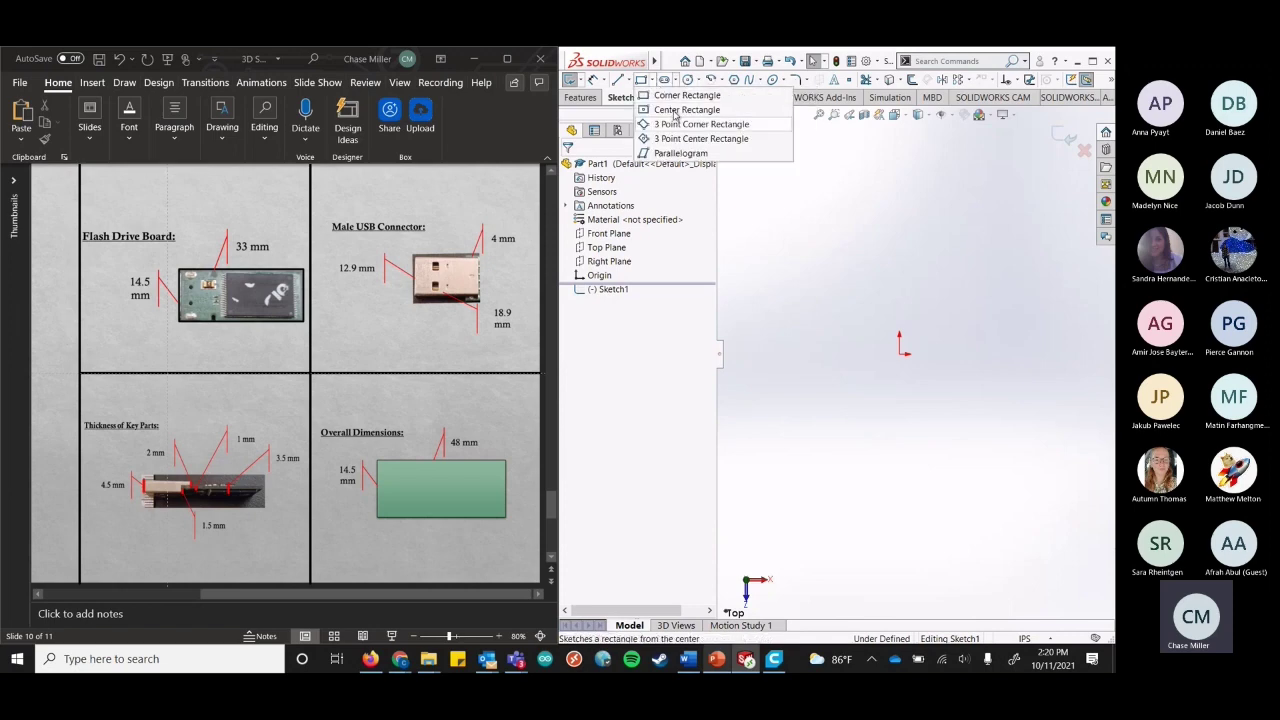
{"action": "left_click", "coordinate": [700, 103]}
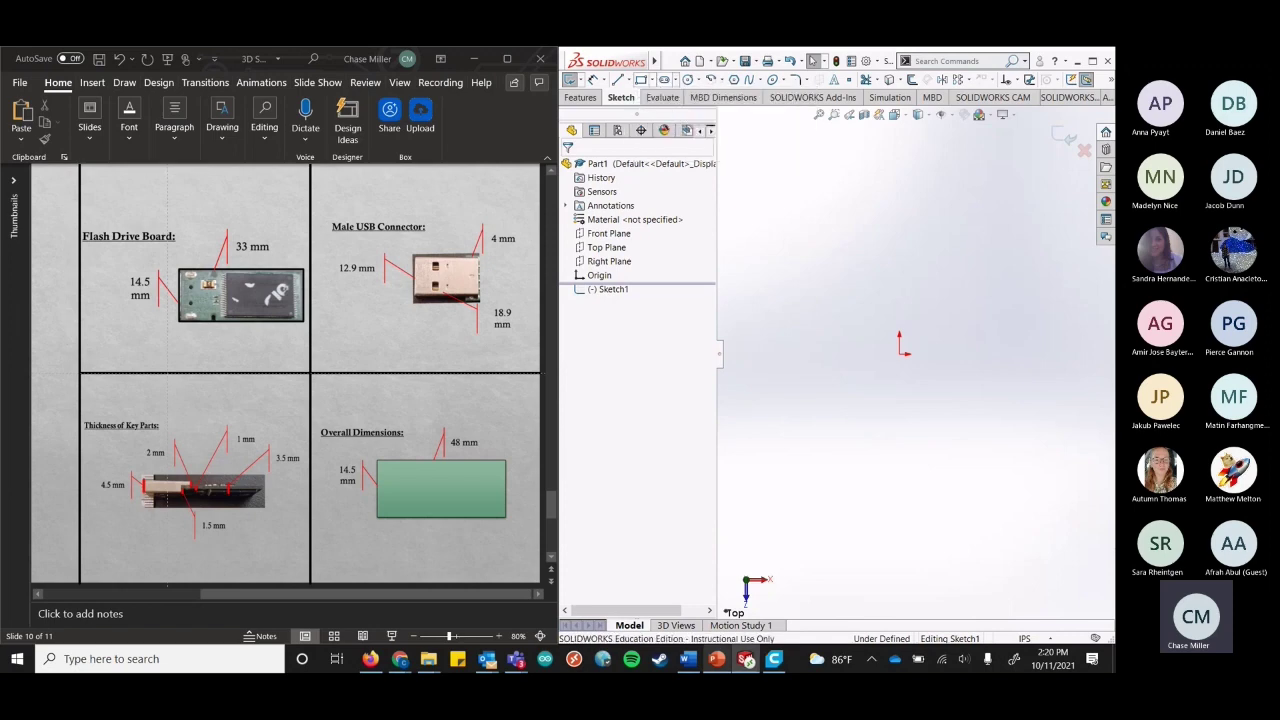
{"action": "left_click", "coordinate": [900, 352]}
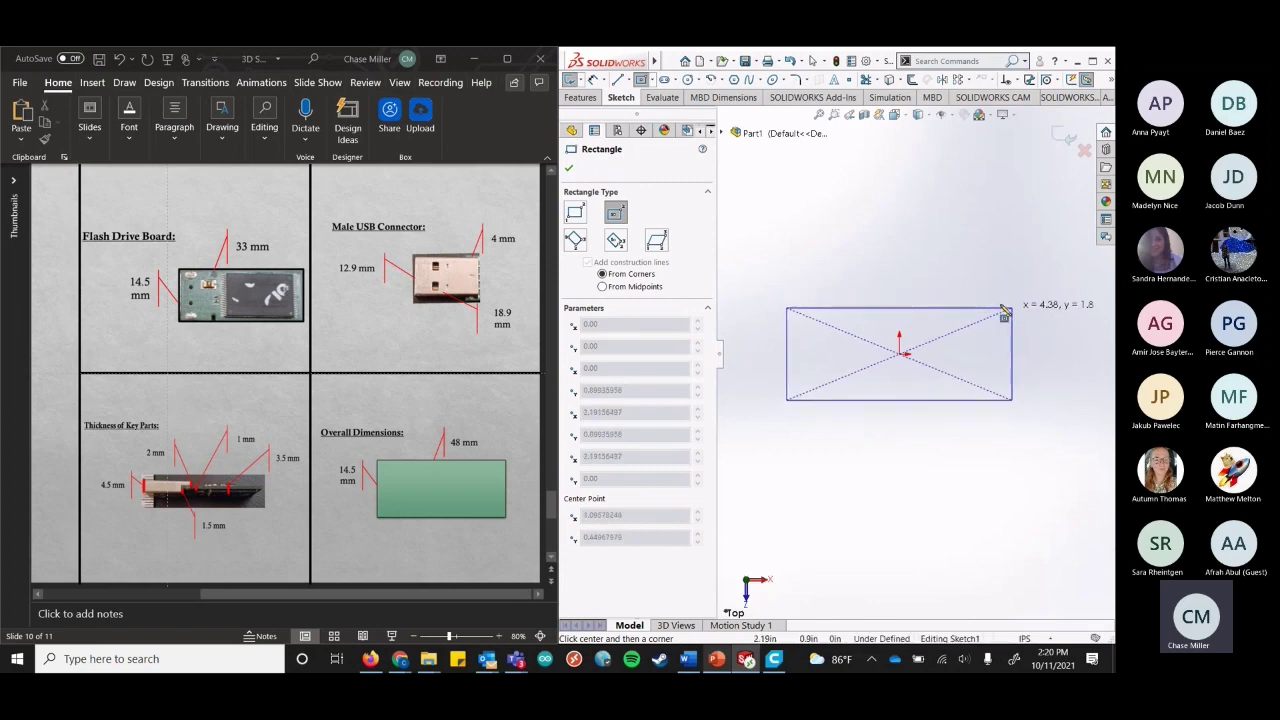
{"action": "left_click", "coordinate": [995, 302]}
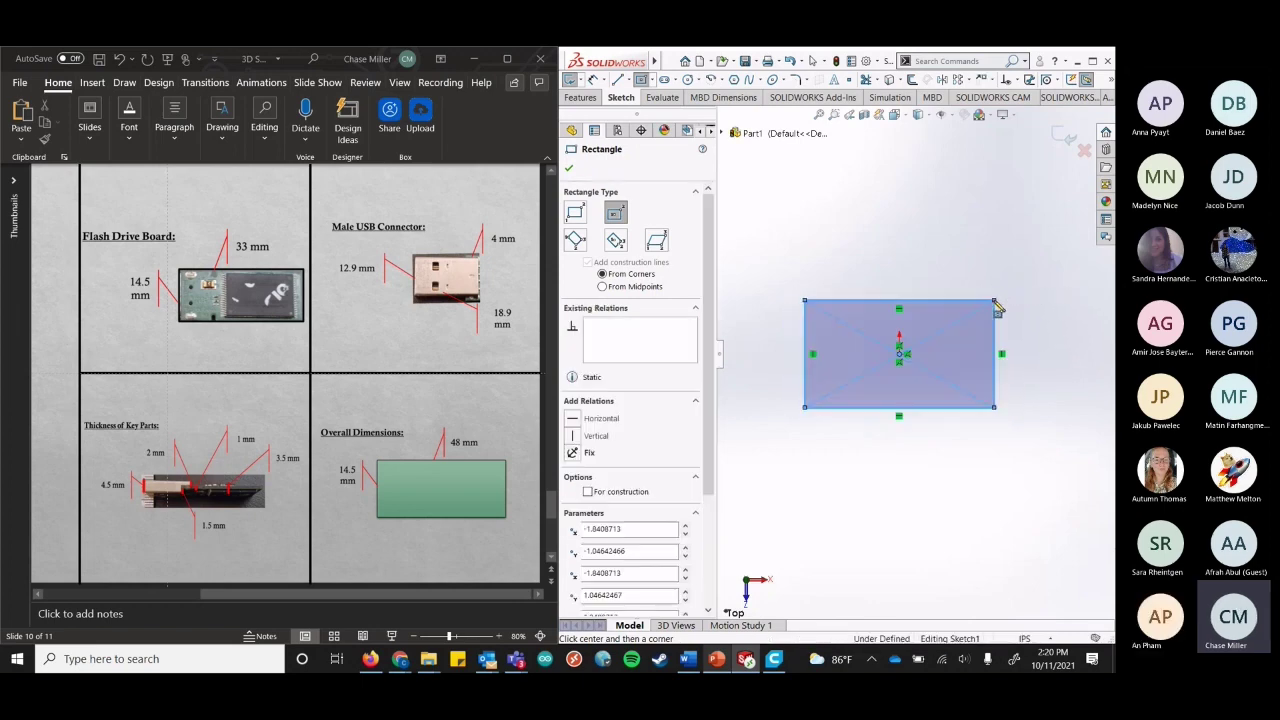
{"action": "left_click_drag", "start_coordinate": [712, 280], "coordinate": [736, 519]}
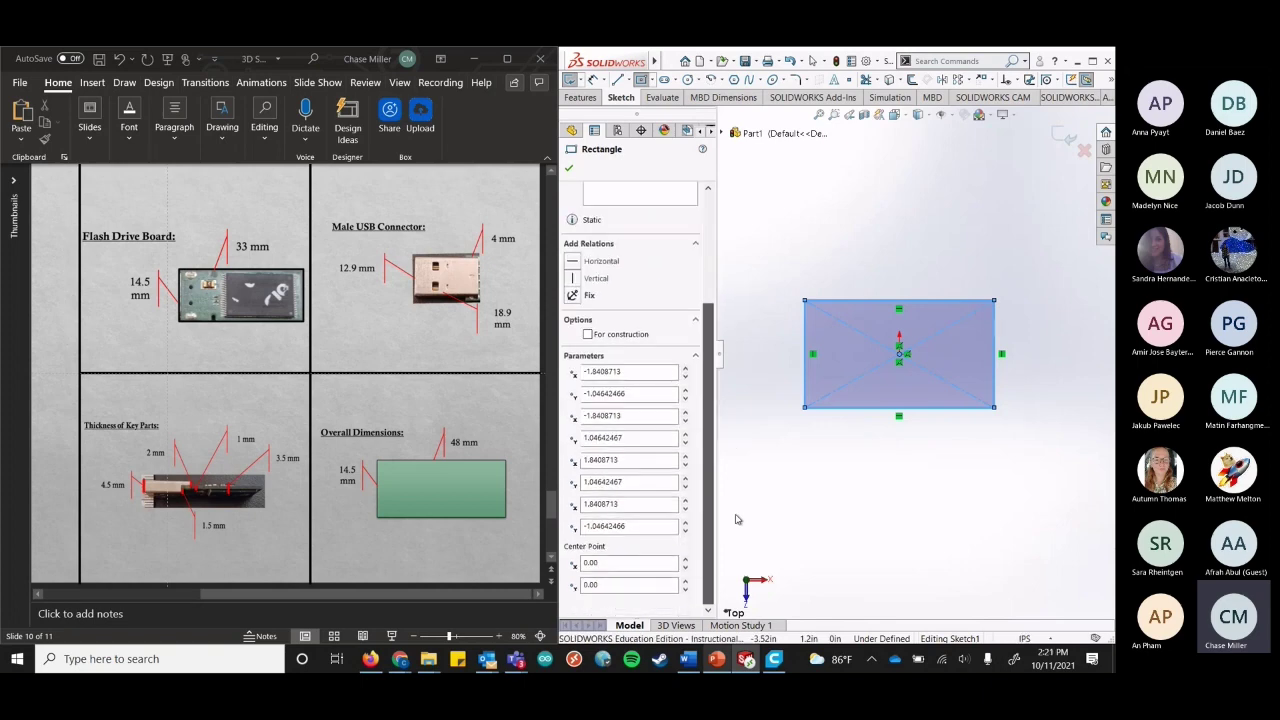
{"action": "right_click", "coordinate": [776, 220]}
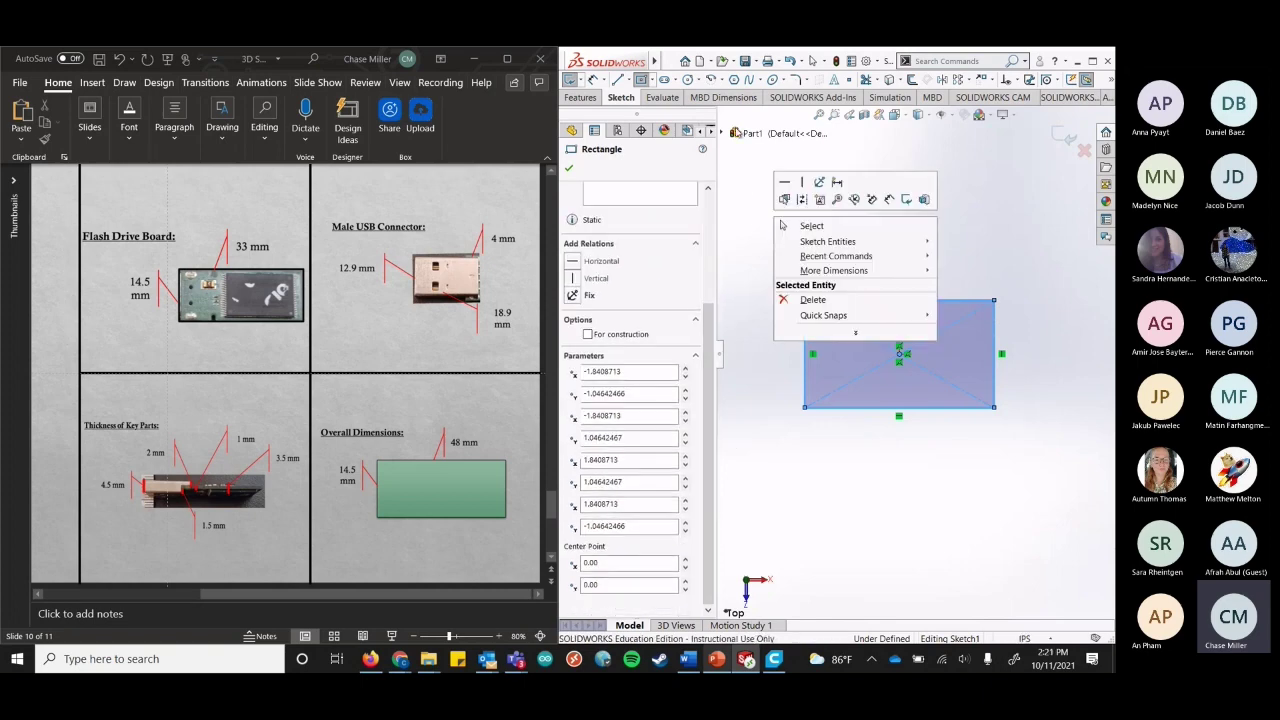
{"action": "left_click", "coordinate": [984, 222]}
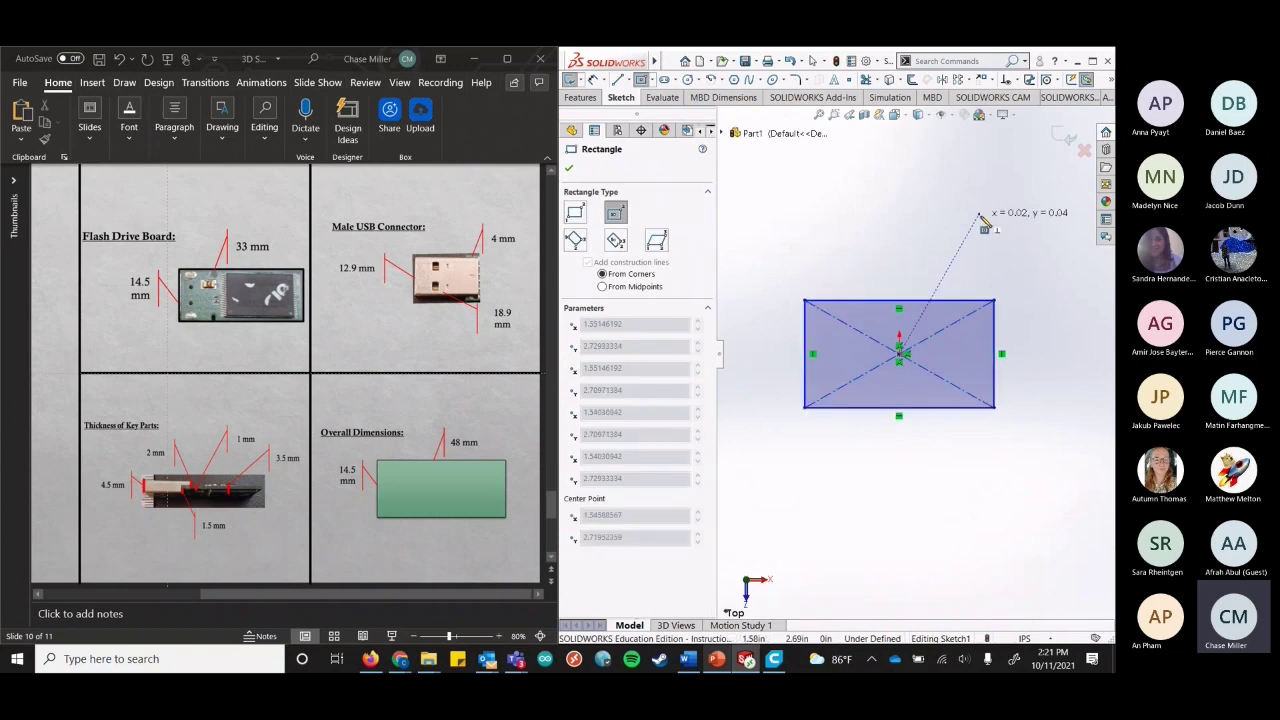
{"action": "key", "text": "Escape"}
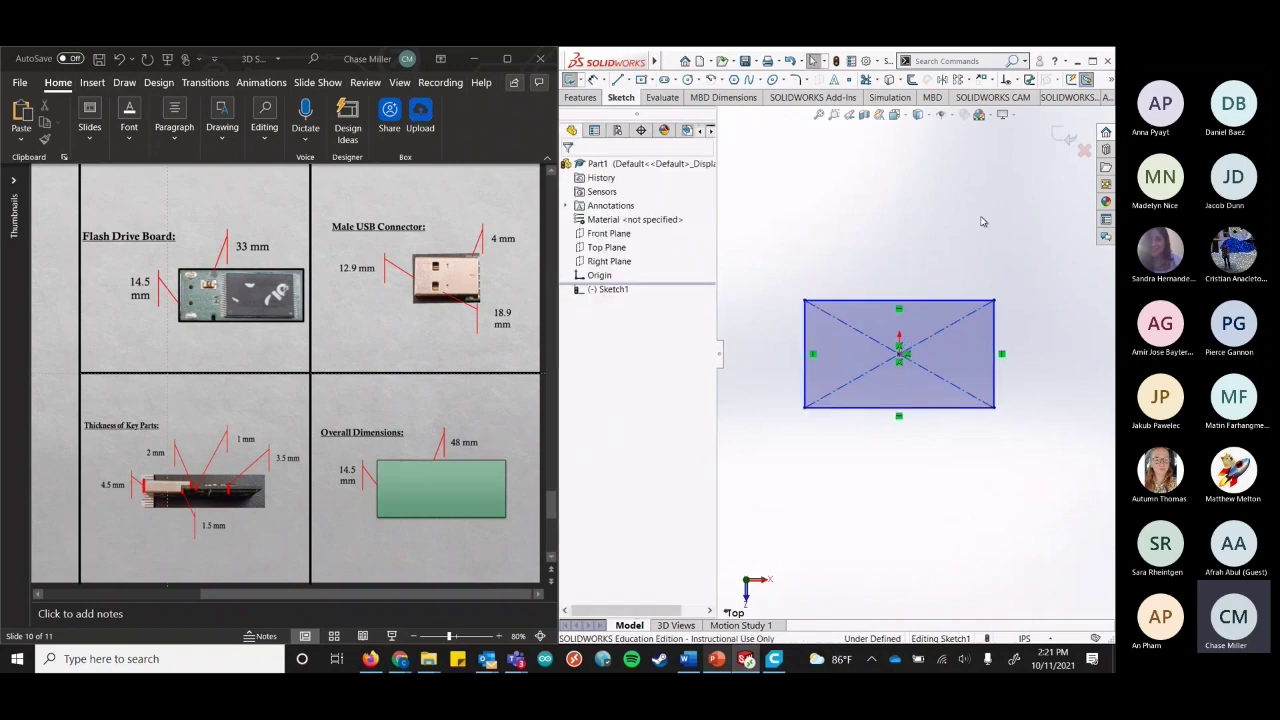
Change the document's unit system to MMGS (millimeter, gram, second).
{"action": "left_click", "coordinate": [944, 307]}
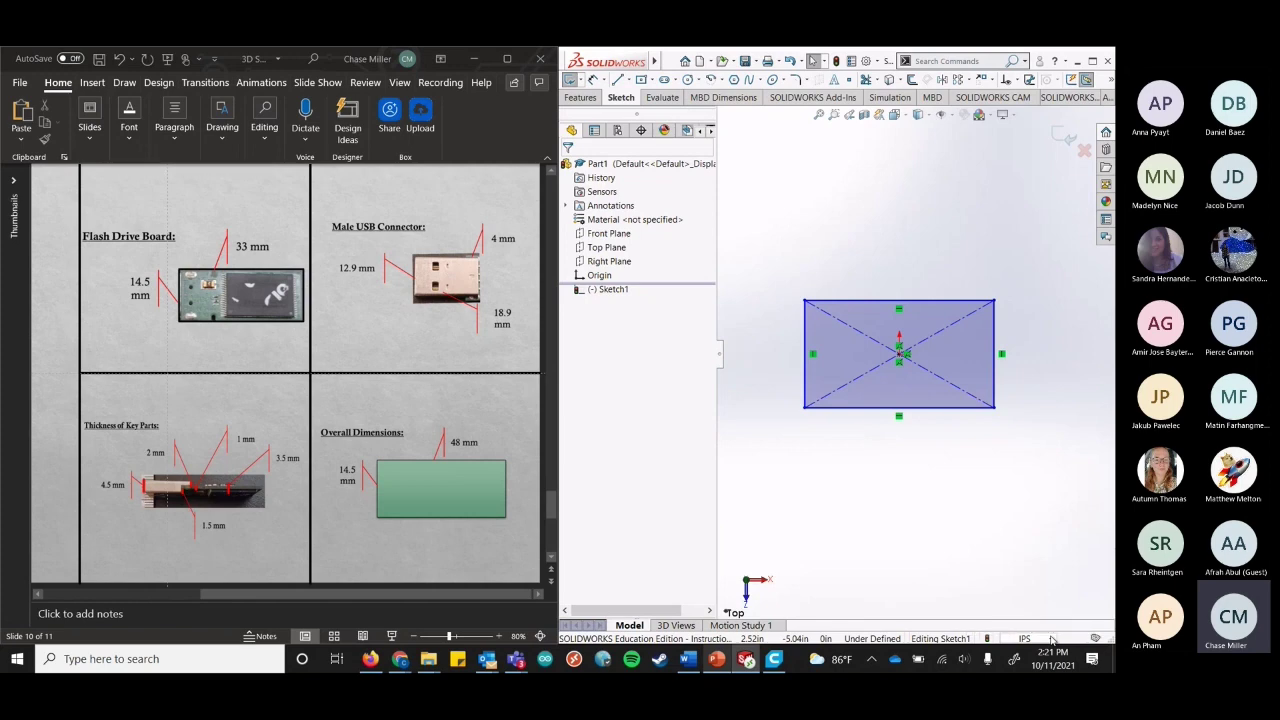
{"action": "left_click", "coordinate": [1051, 639]}
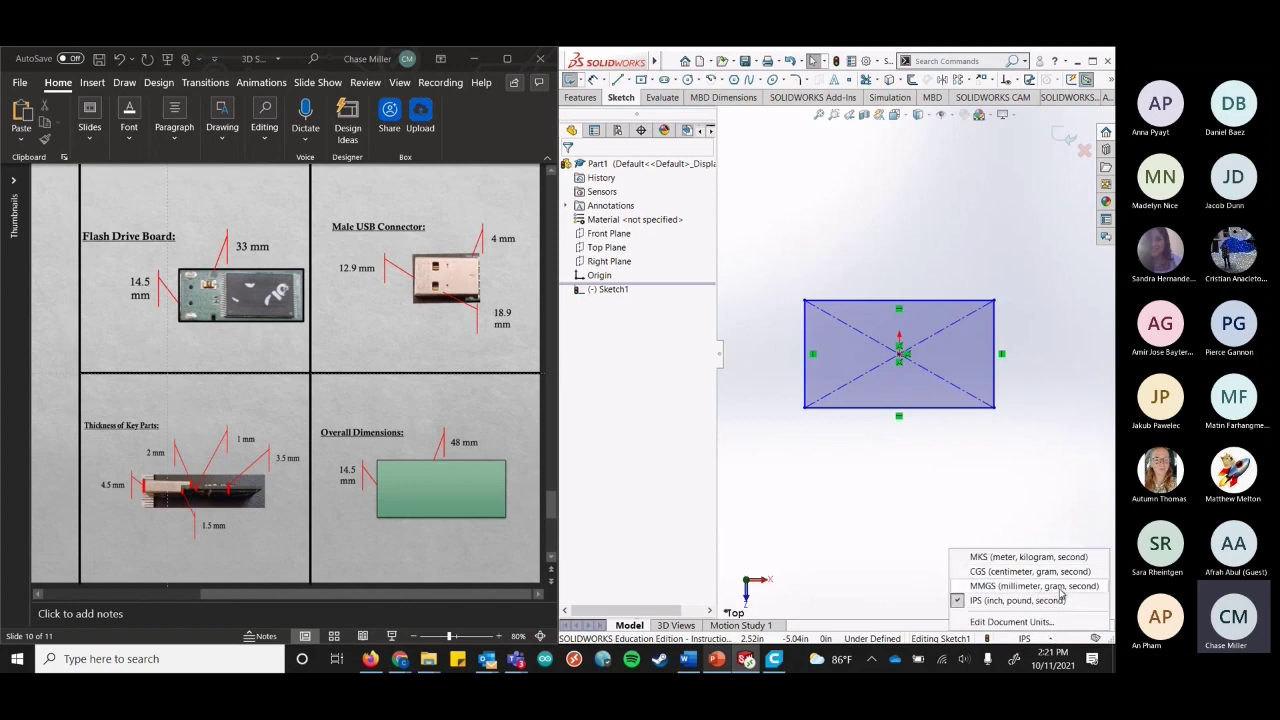
{"action": "left_click", "coordinate": [1061, 594]}
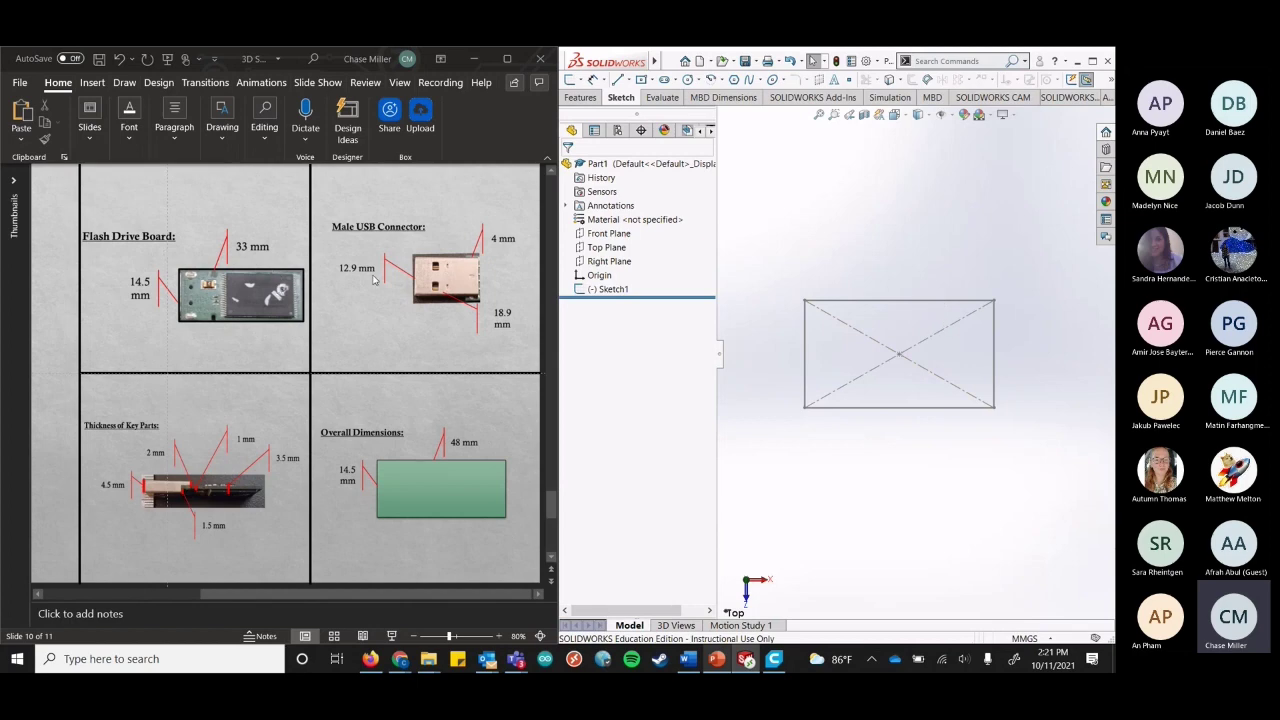
Reopen the rectangle sketch for editing through its upper horizontal edge.
{"action": "left_click", "coordinate": [924, 302]}
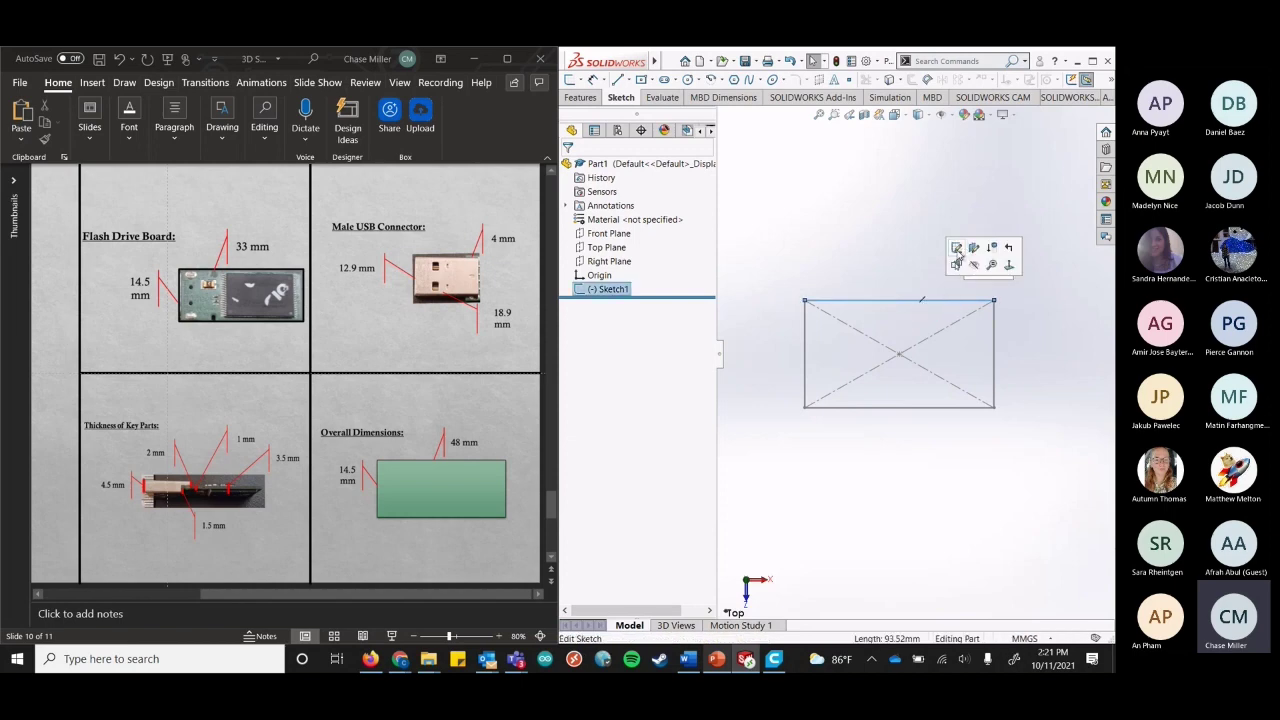
{"action": "left_click", "coordinate": [957, 255]}
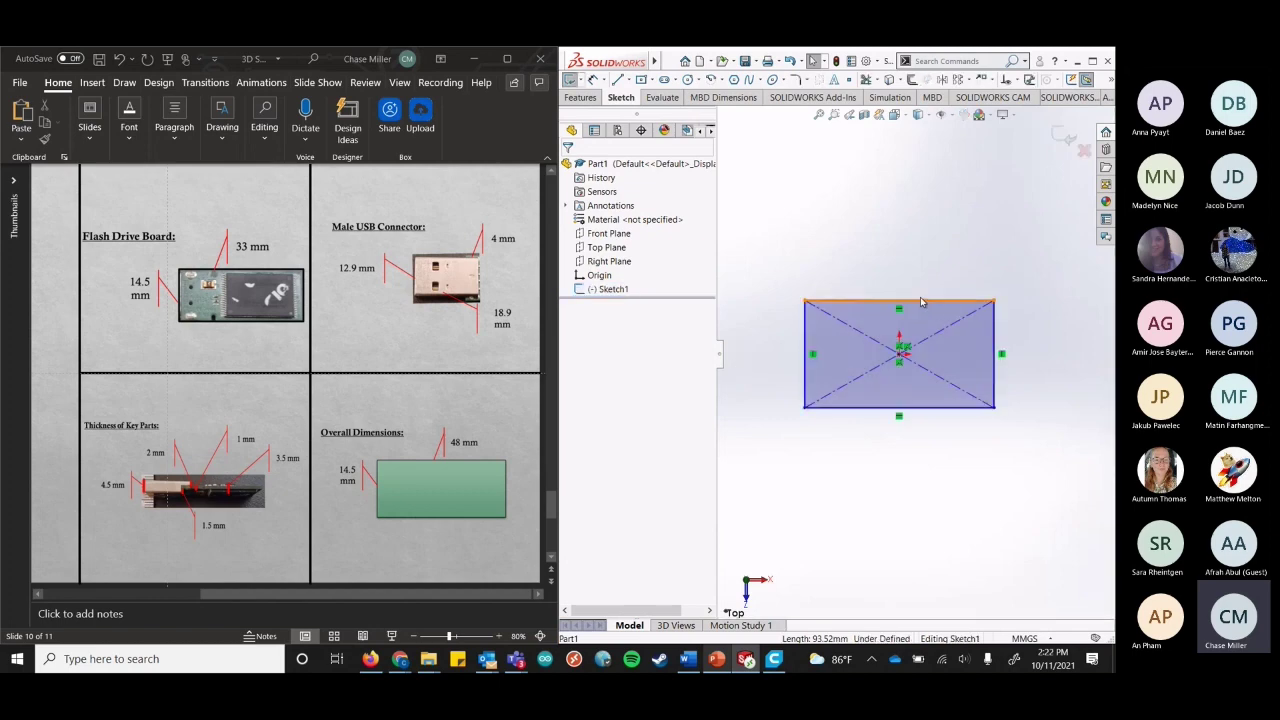
{"action": "key", "text": "Escape"}
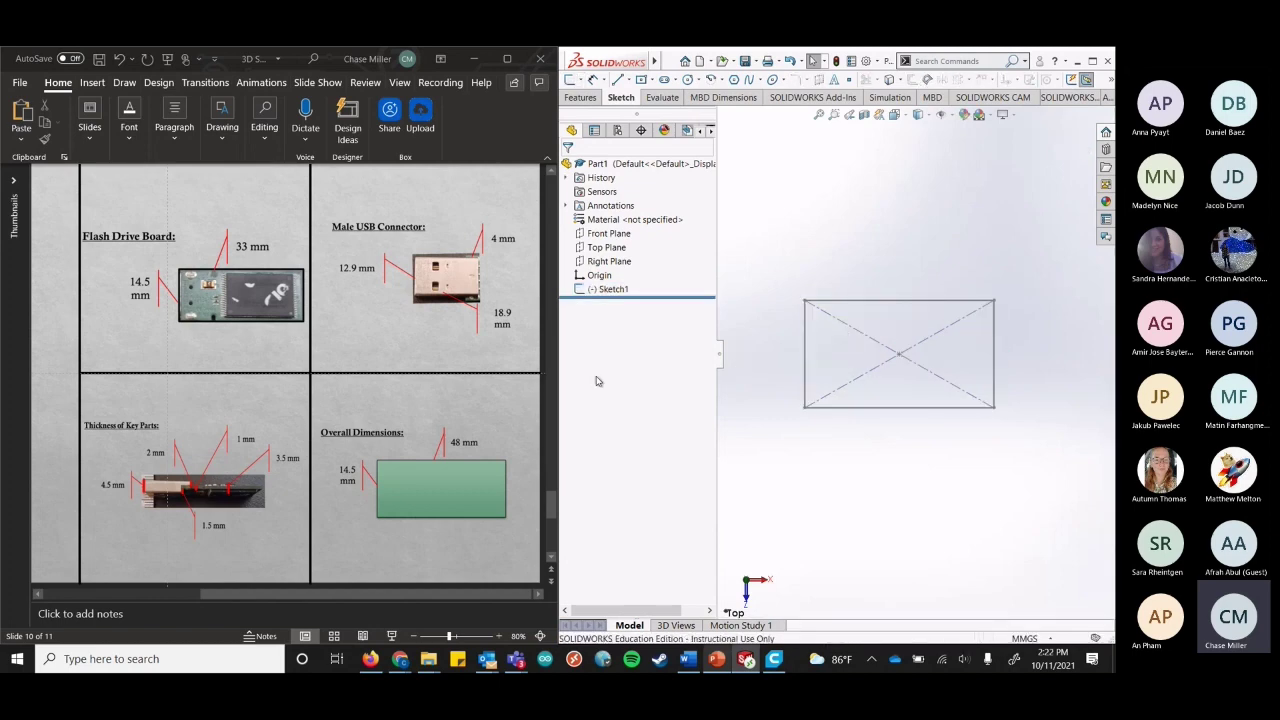
{"action": "double_click", "coordinate": [929, 302]}
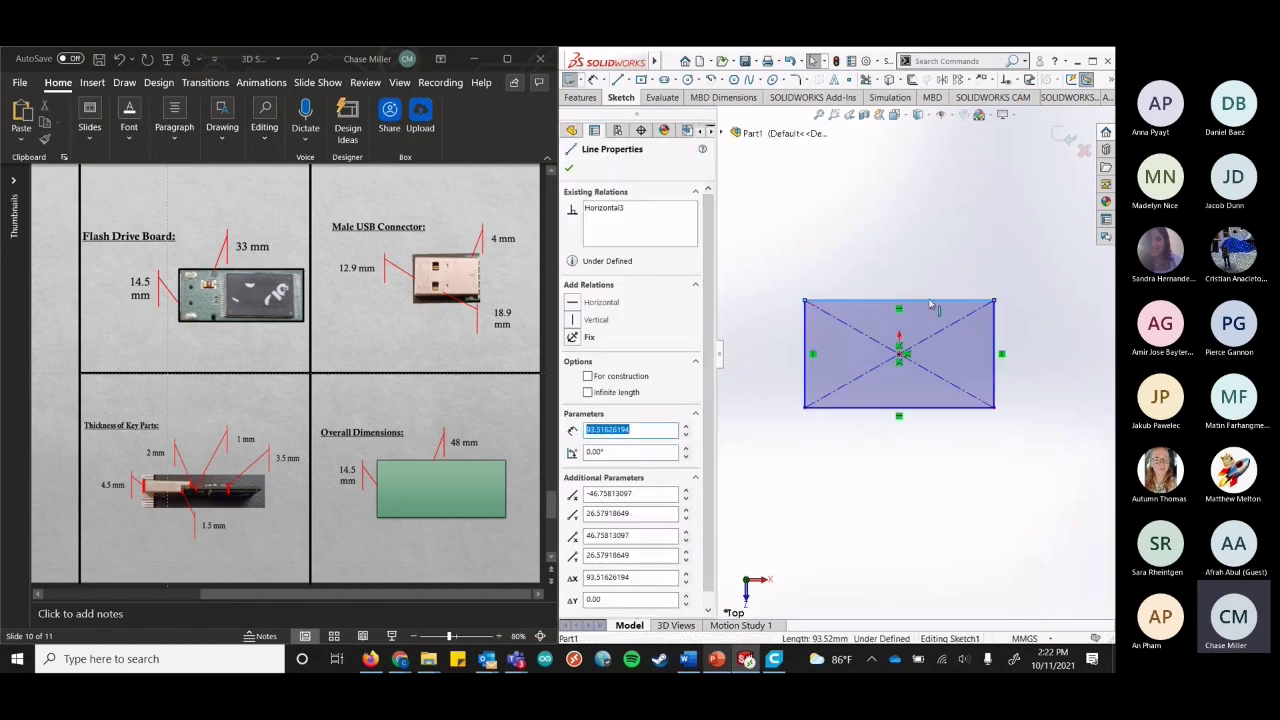
Set the length of the rectangle's right vertical edge to 14.5 cm.
{"action": "left_click", "coordinate": [995, 322]}
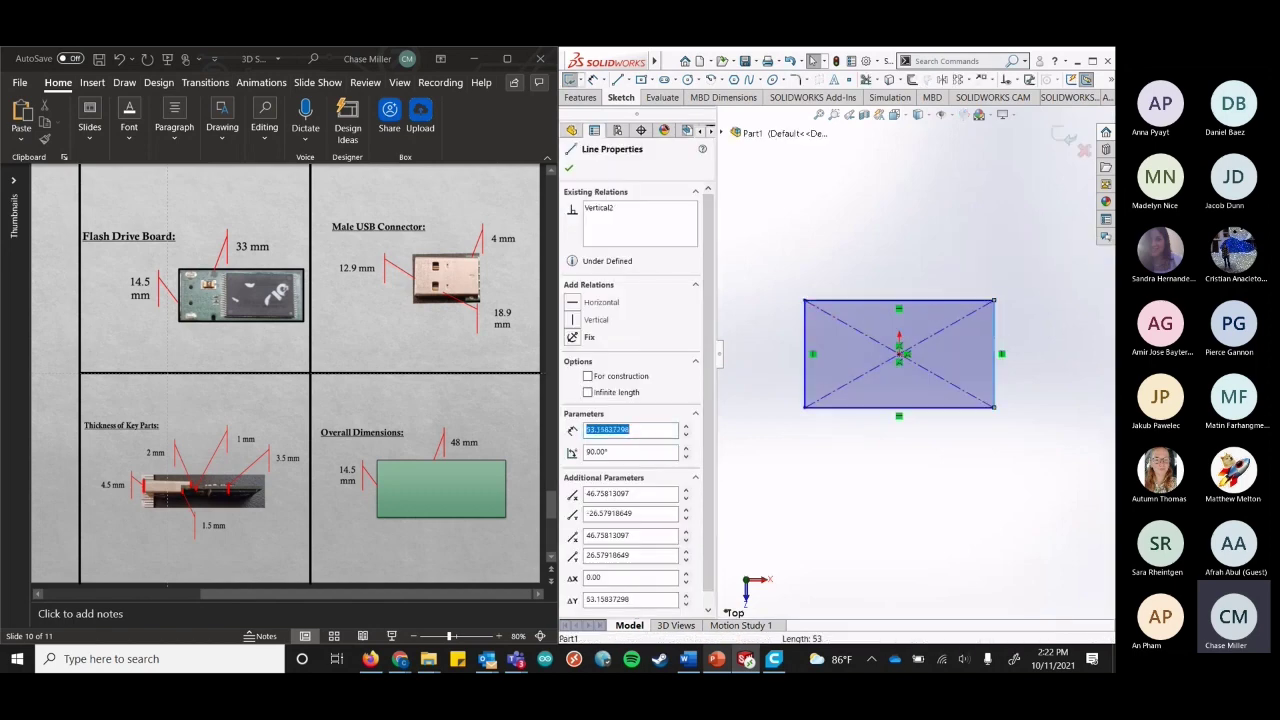
{"action": "scroll", "coordinate": [660, 430], "scroll_direction": "down", "scroll_amount": 1}
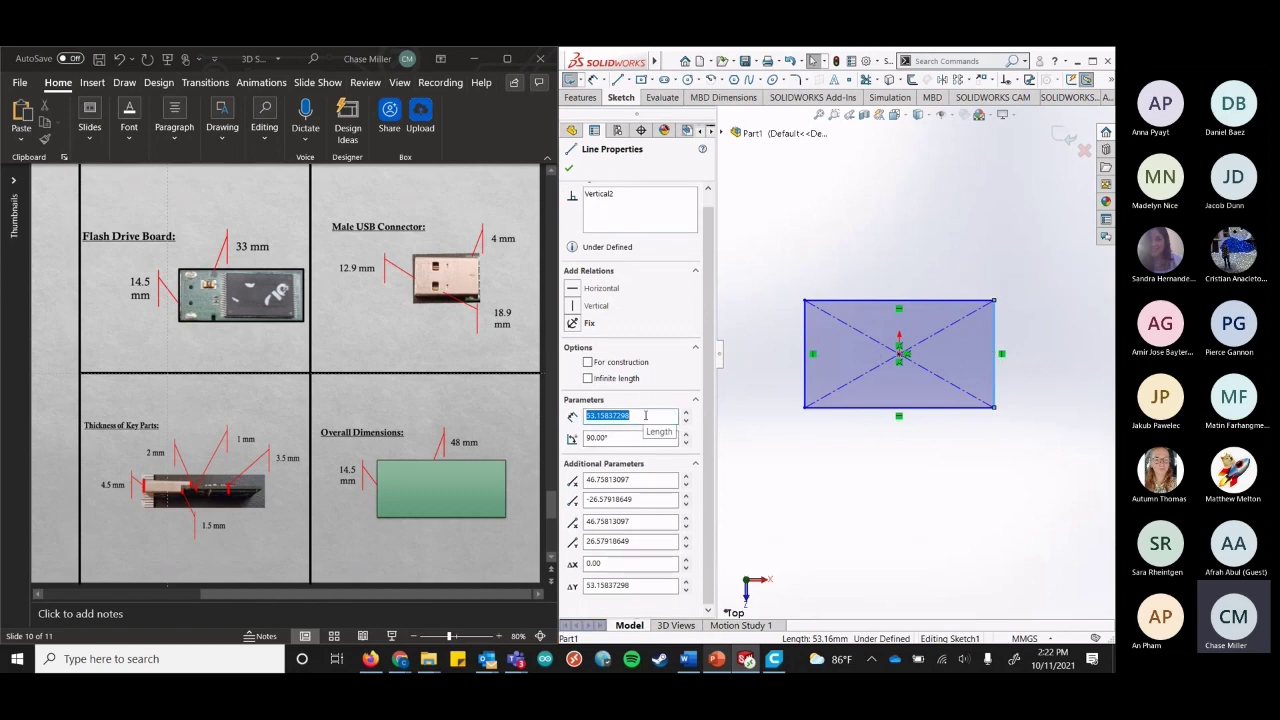
{"action": "left_click", "coordinate": [645, 415]}
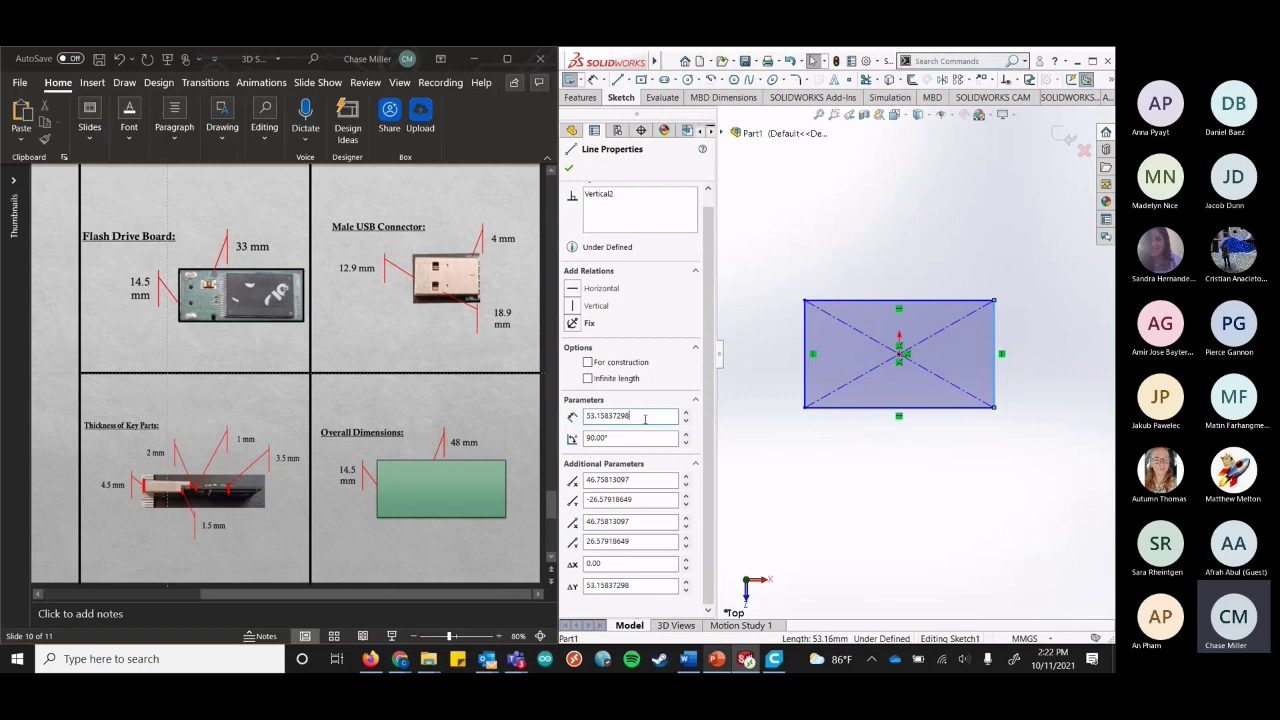
{"action": "key", "text": "ctrl+a"}
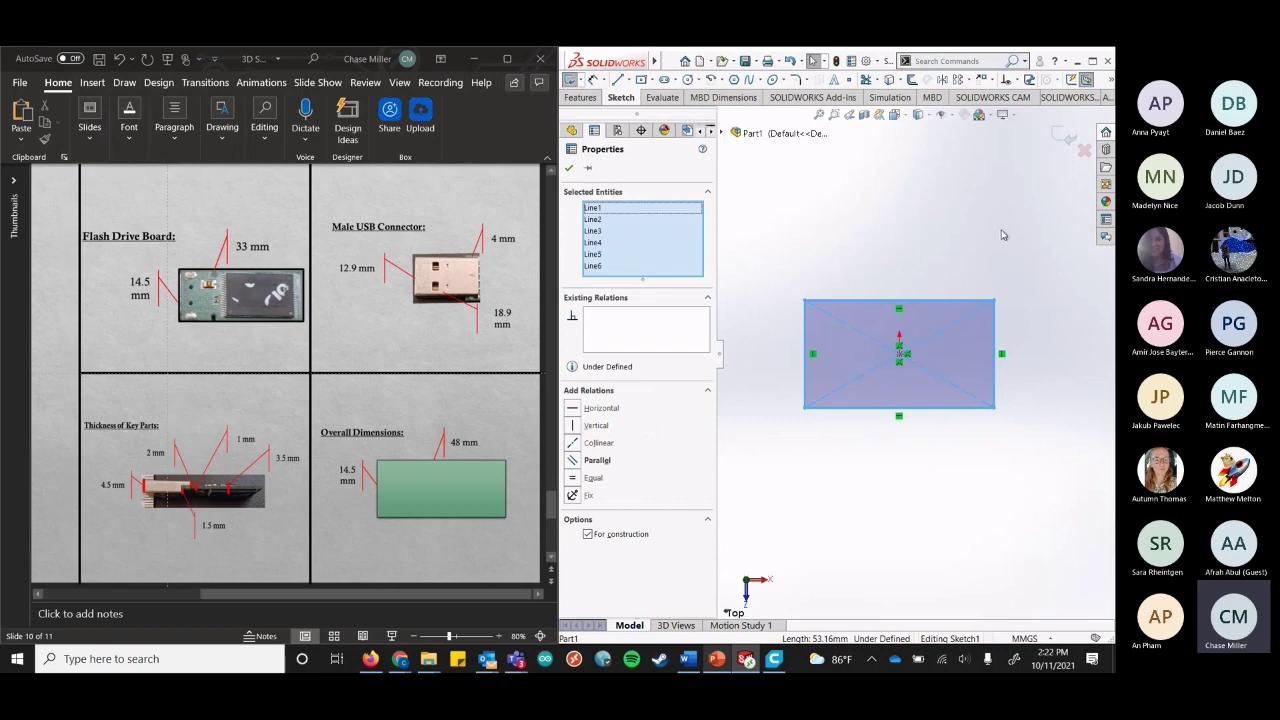
{"action": "left_click", "coordinate": [1009, 343]}
{"action": "left_click", "coordinate": [995, 345]}
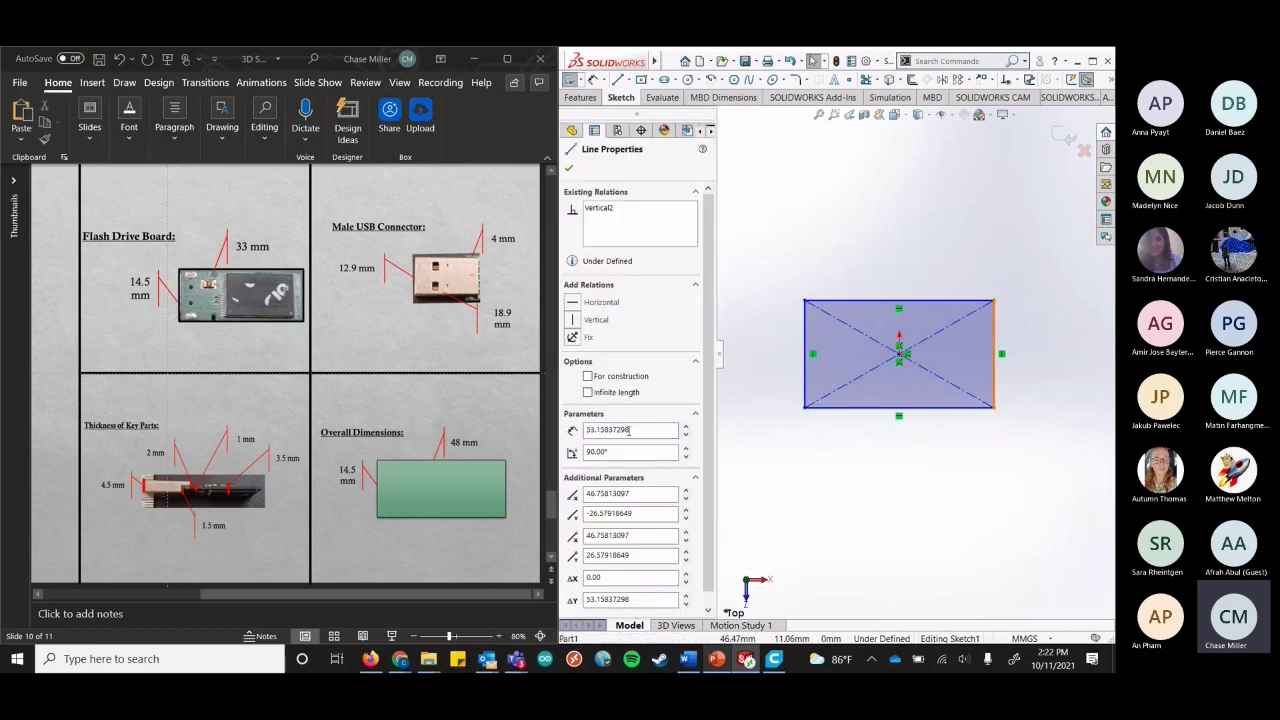
{"action": "type", "text": "14.6"}
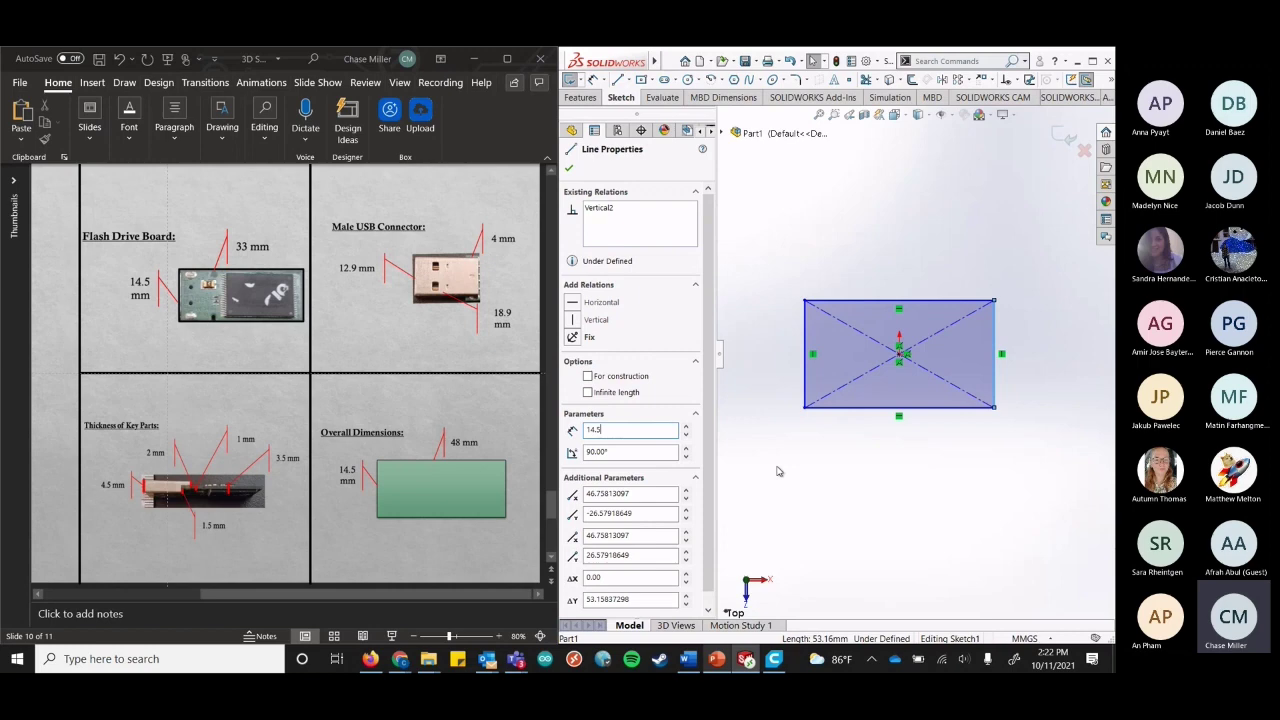
{"action": "type", "text": "cm"}
{"action": "key", "text": "Return"}
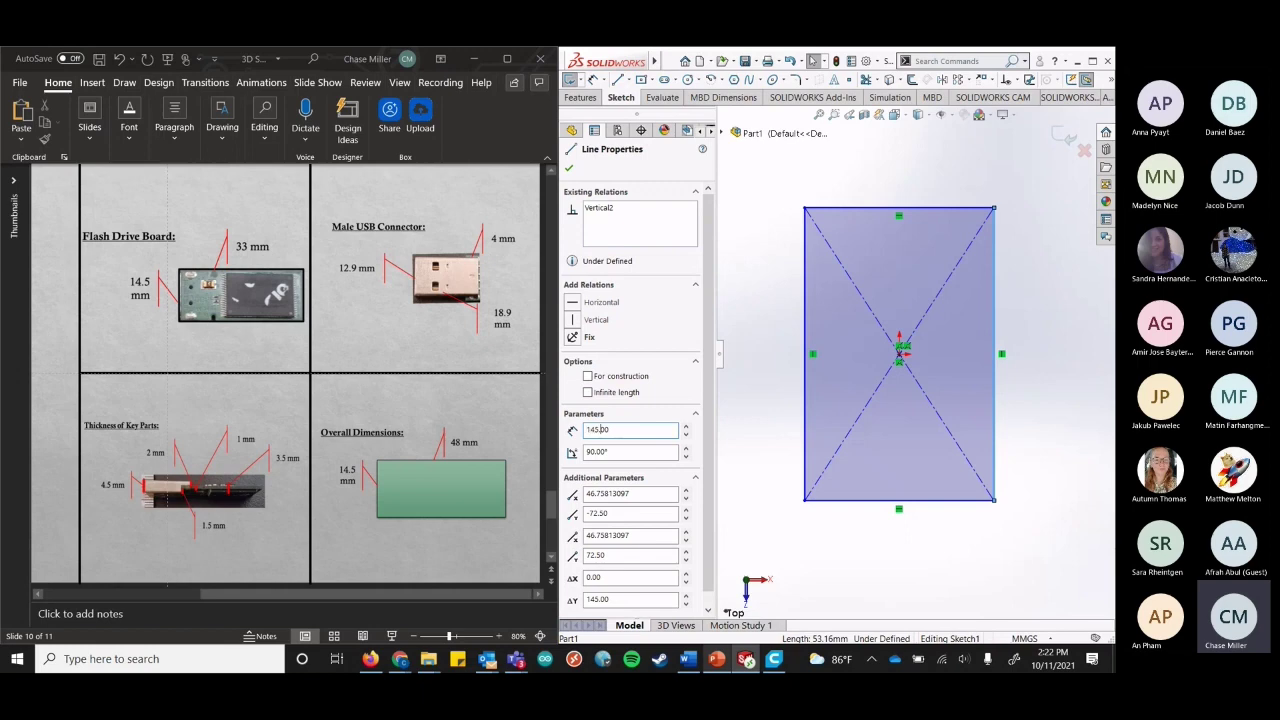
Correct the length of the rectangle's right vertical edge to 14.5 mm.
{"action": "key", "text": "BackSpace"}
{"action": "key", "text": "BackSpace"}
{"action": "key", "text": "BackSpace"}
{"action": "key", "text": "BackSpace"}
{"action": "type", "text": ".5"}
{"action": "key", "text": "Return"}
Set the length of the rectangle's upper horizontal edge to 33 mm and finish editing the line.
{"action": "scroll", "coordinate": [940, 341], "scroll_direction": "down", "scroll_amount": 2}
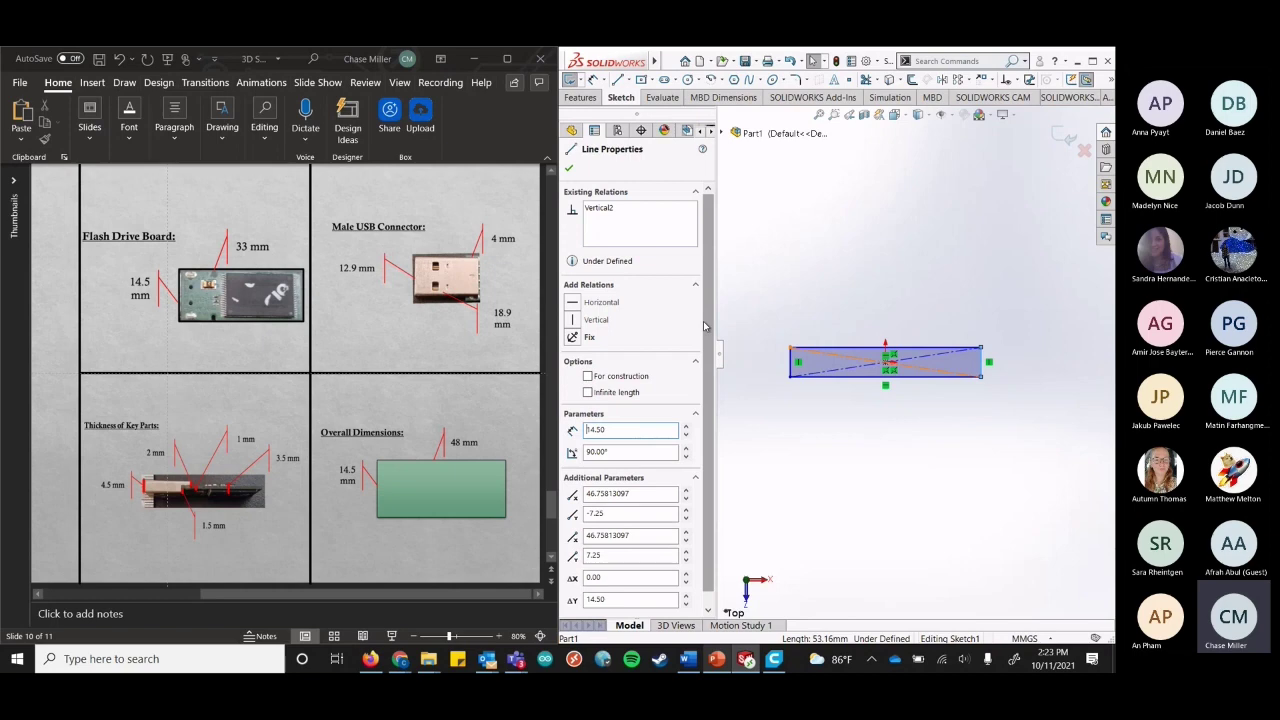
{"action": "scroll", "coordinate": [895, 362], "scroll_direction": "up", "scroll_amount": 2}
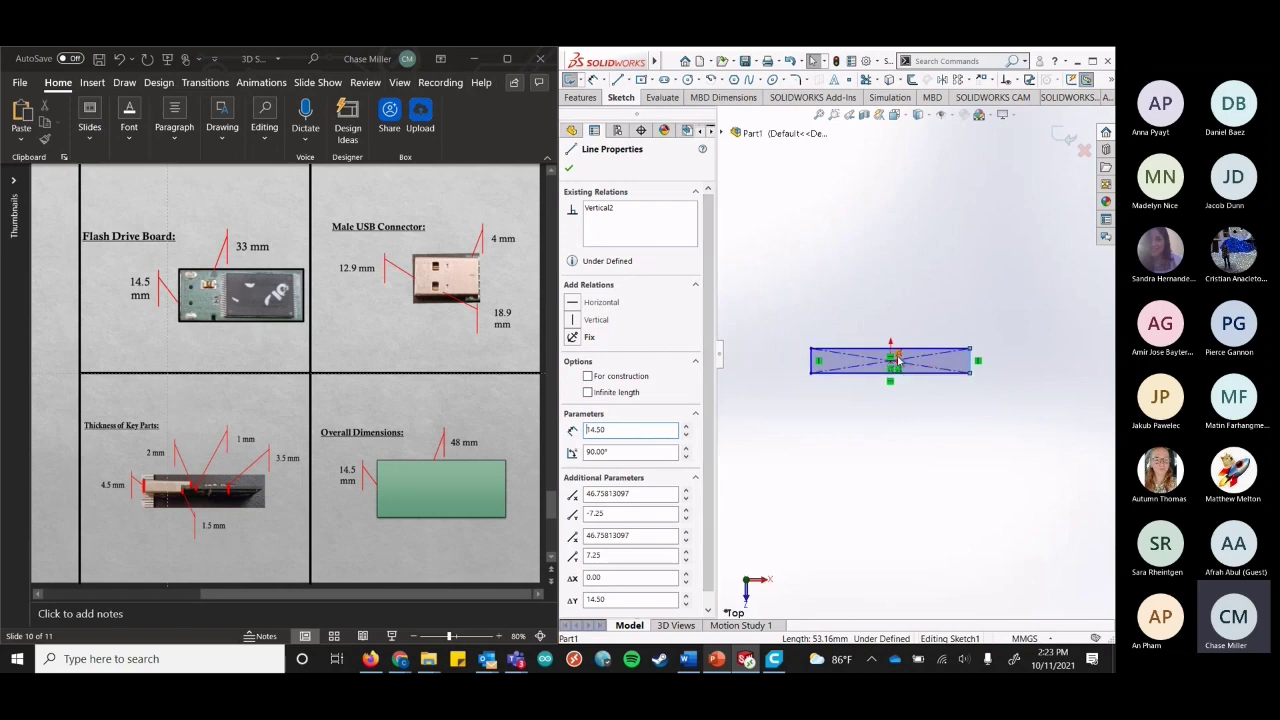
{"action": "scroll", "coordinate": [899, 362], "scroll_direction": "down", "scroll_amount": 3}
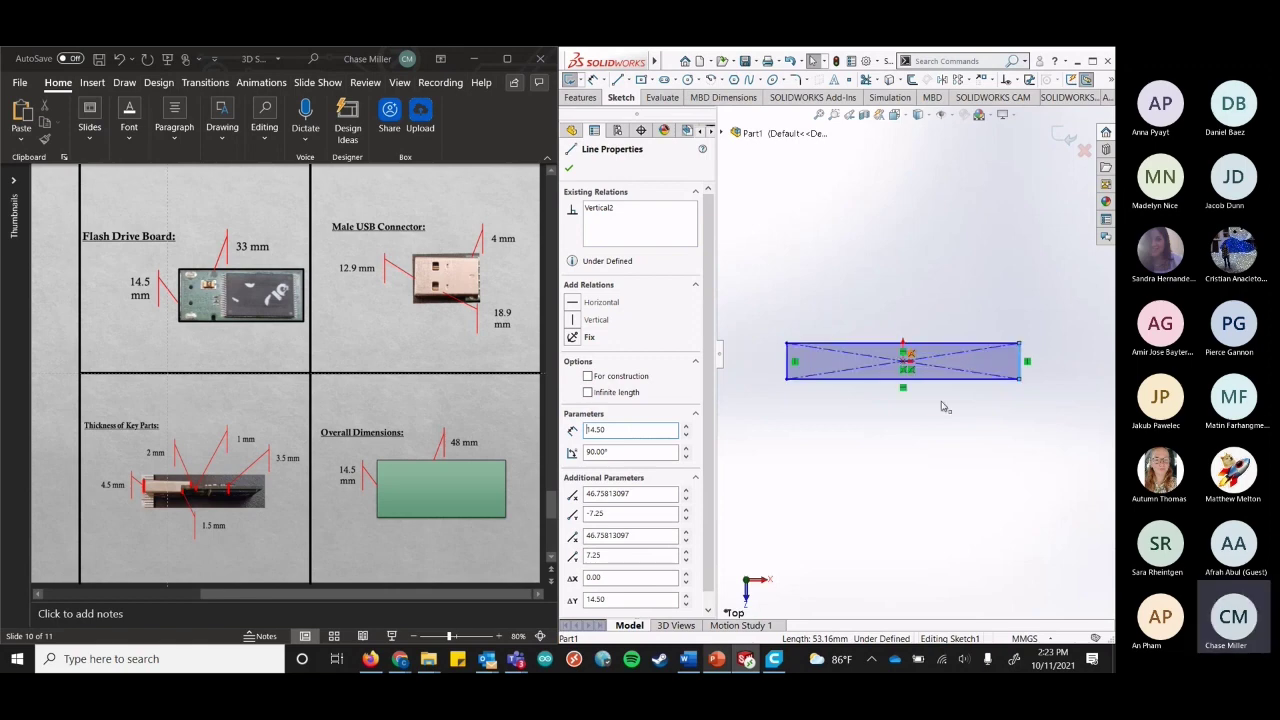
{"action": "scroll", "coordinate": [945, 407], "scroll_direction": "down", "scroll_amount": 1}
{"action": "left_click", "coordinate": [910, 320]}
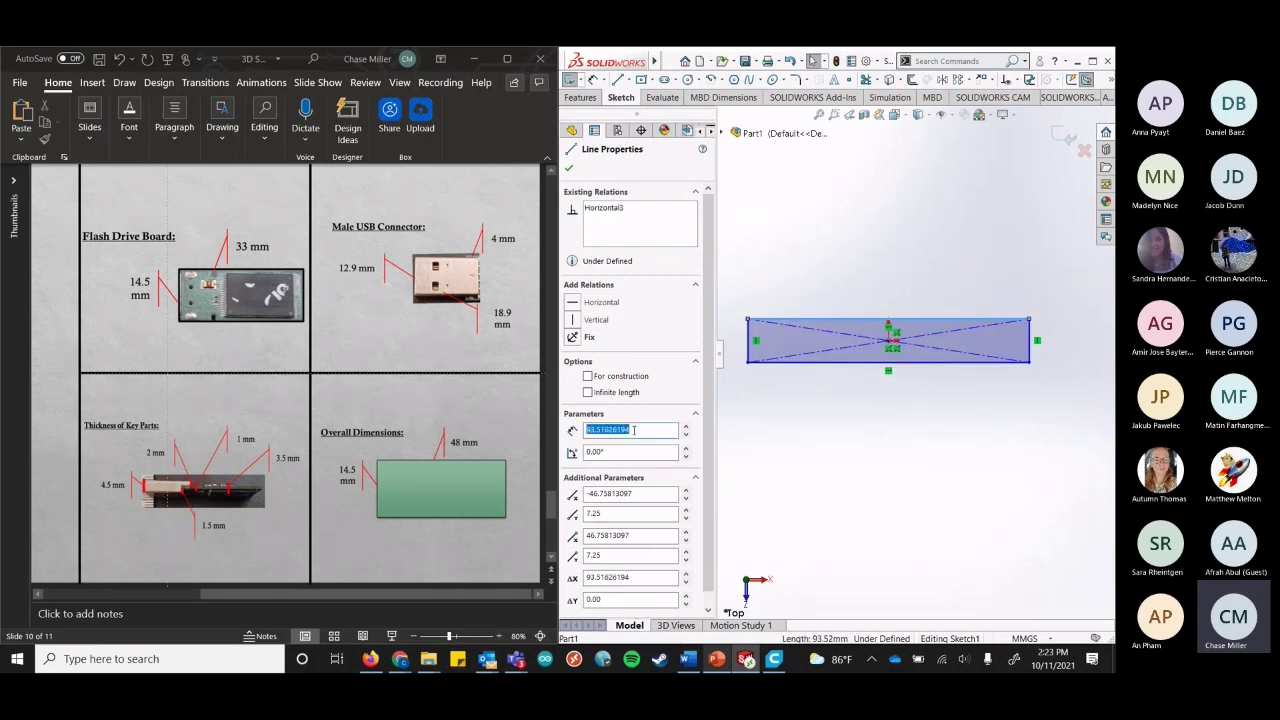
{"action": "type", "text": "33"}
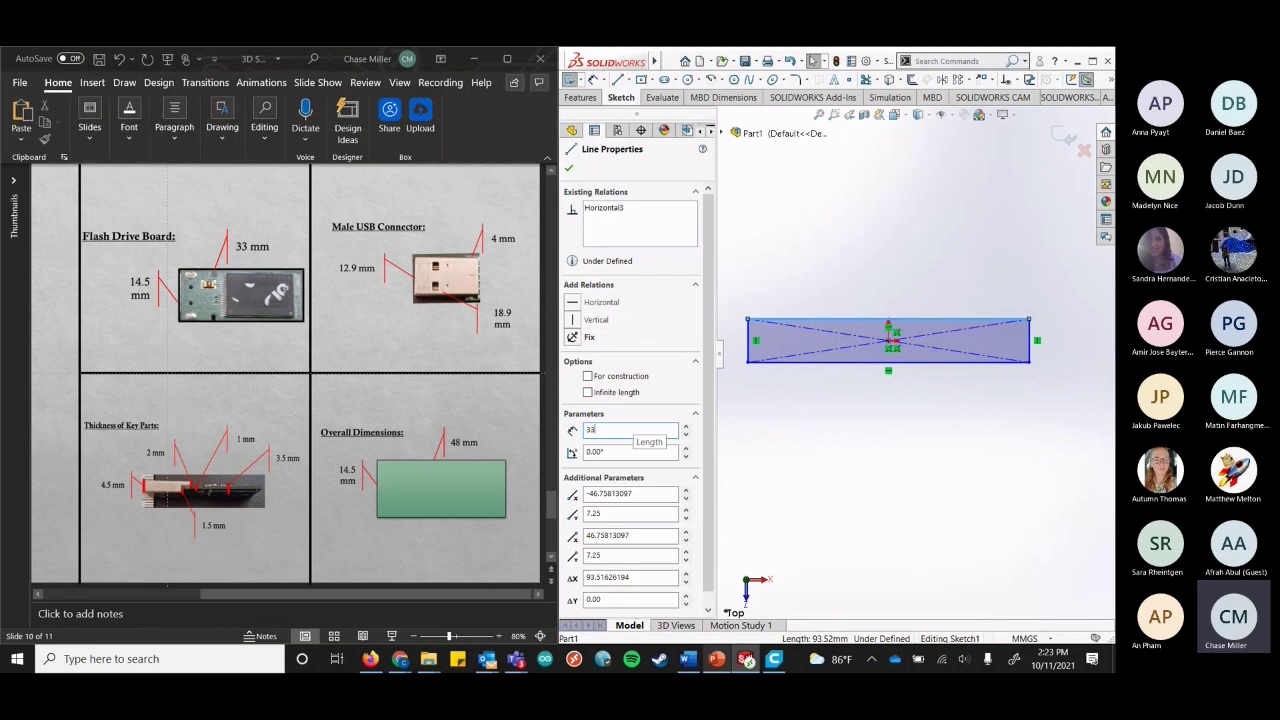
{"action": "key", "text": "Return"}
{"action": "left_click", "coordinate": [948, 444]}
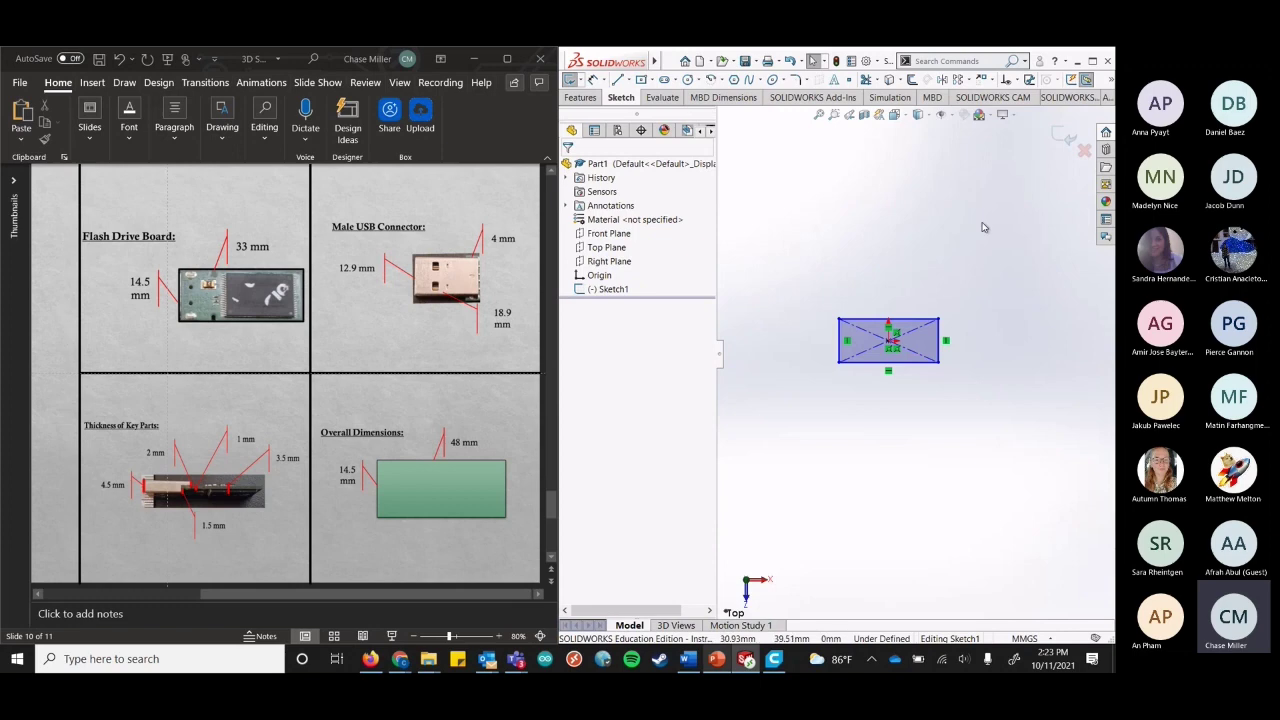
Start an Extruded Boss/Base from the rectangle sketch, keeping the Sketch Plane start, upward direction and Blind end condition.
{"action": "left_click", "coordinate": [590, 101]}
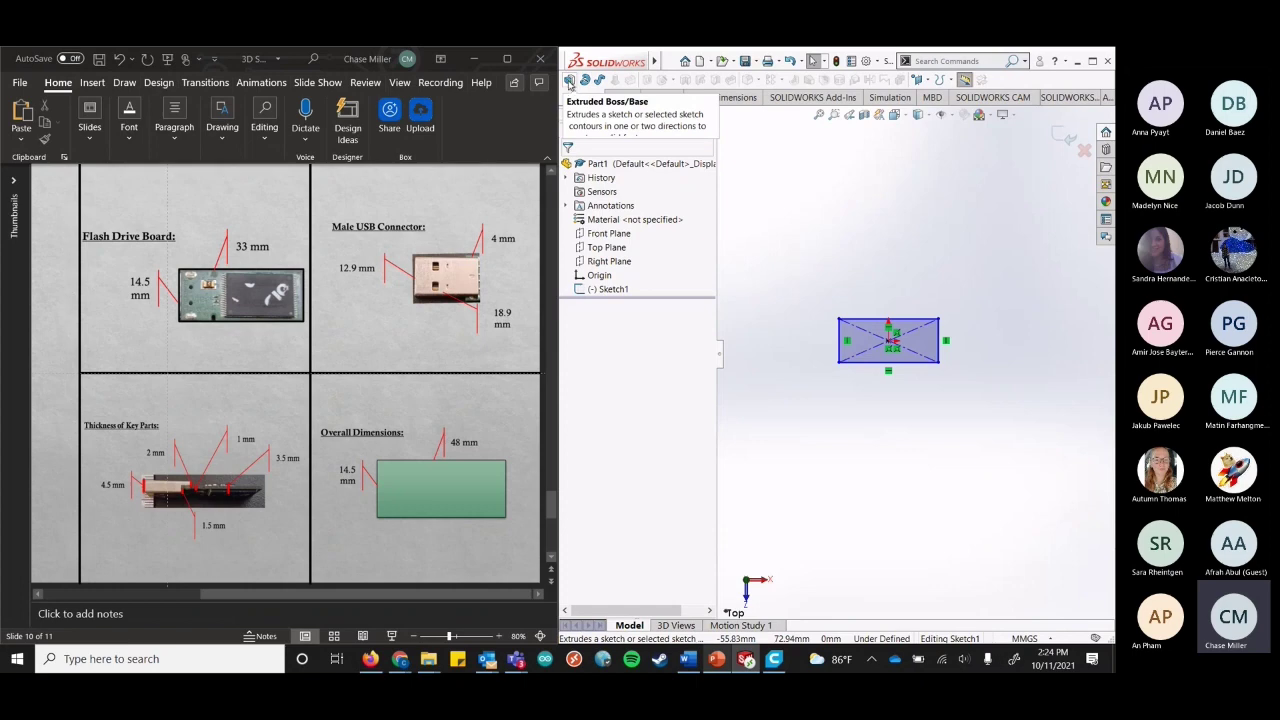
{"action": "left_click", "coordinate": [569, 84]}
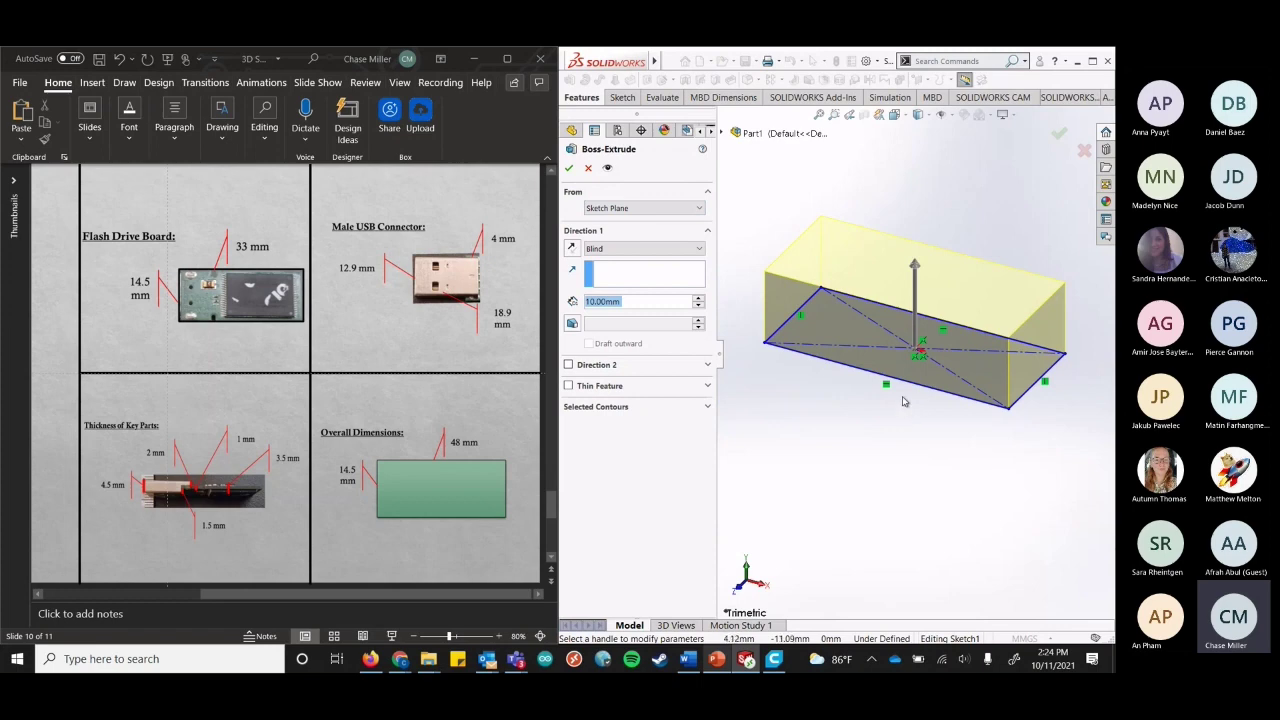
{"action": "left_click", "coordinate": [698, 208]}
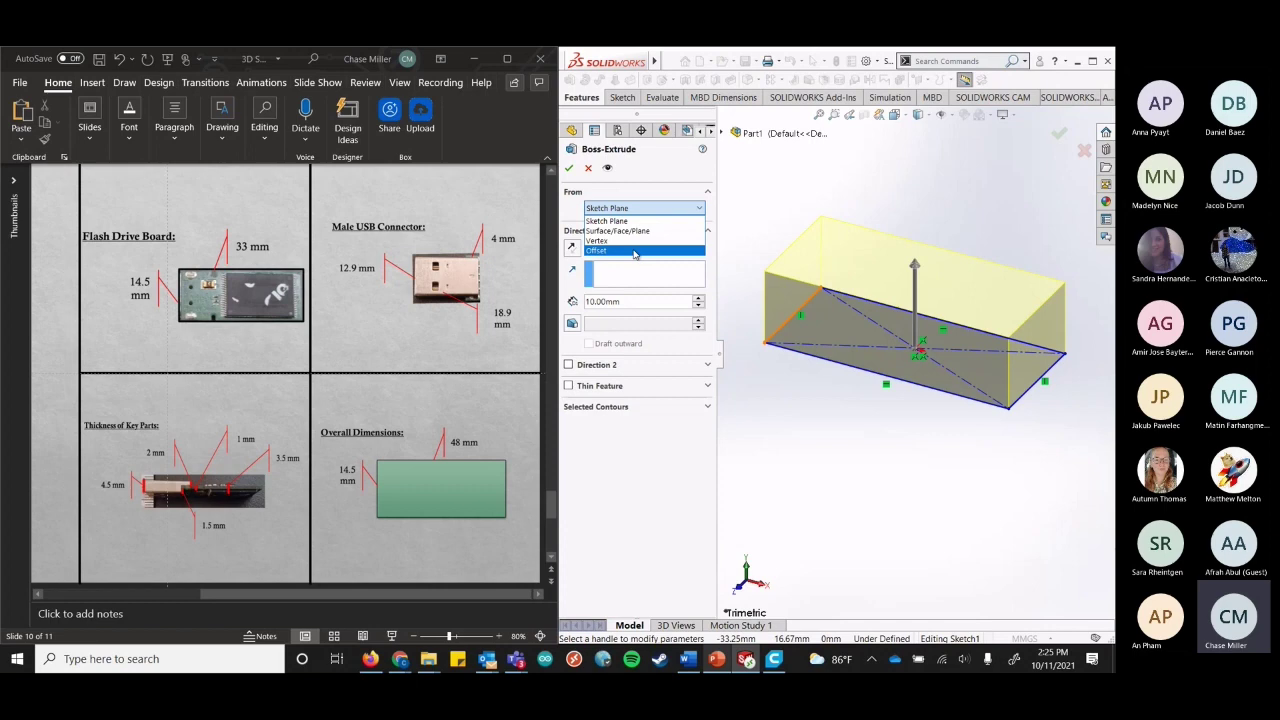
{"action": "left_click", "coordinate": [622, 221]}
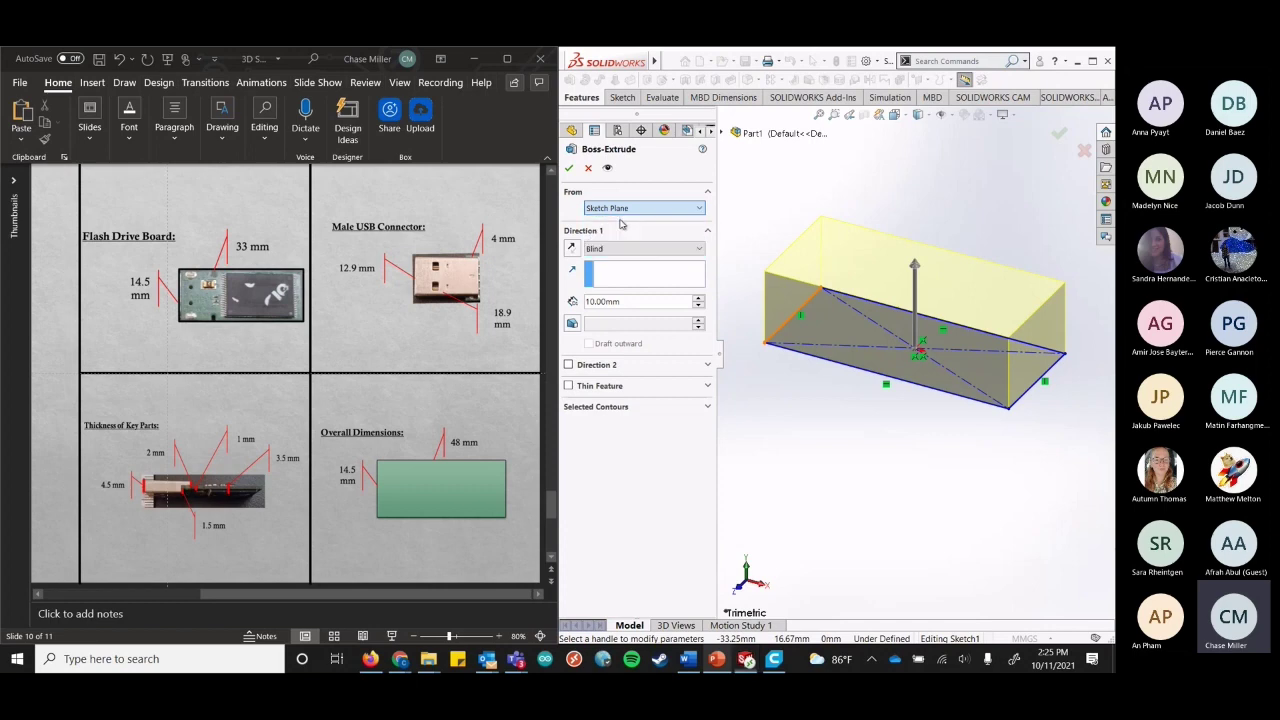
{"action": "left_click", "coordinate": [572, 248]}
{"action": "left_click", "coordinate": [573, 248]}
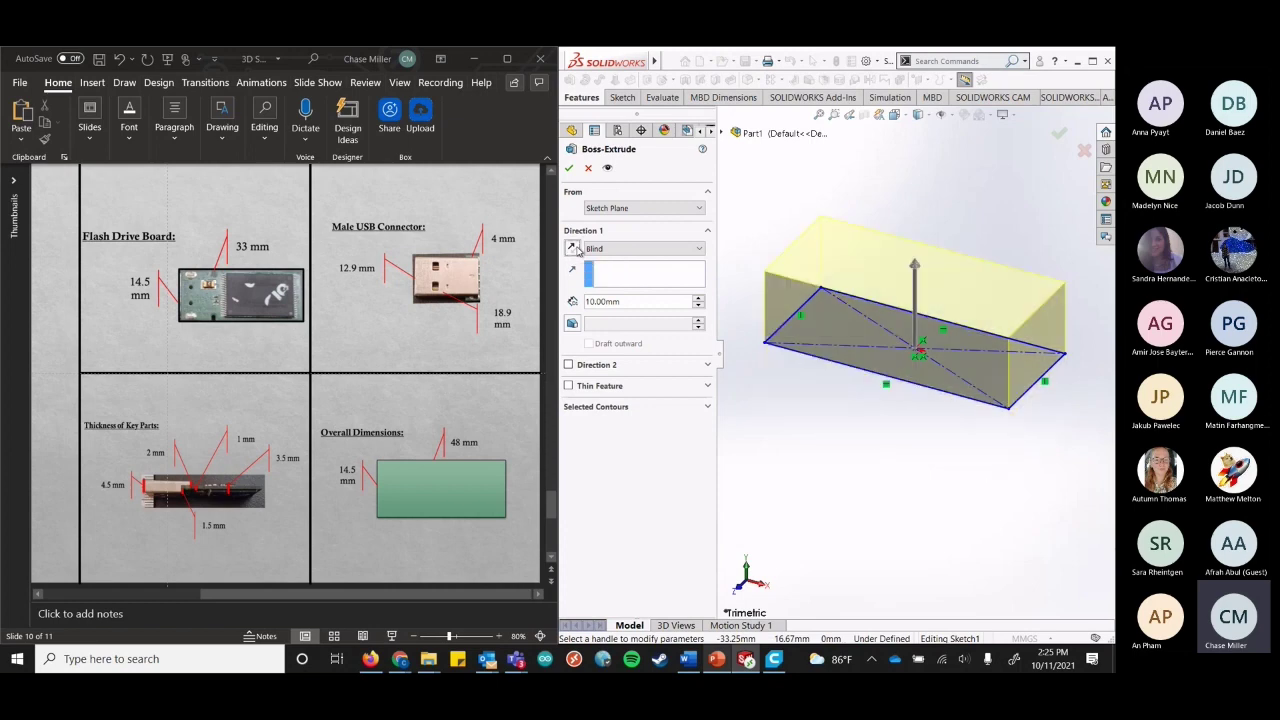
{"action": "left_click", "coordinate": [696, 249]}
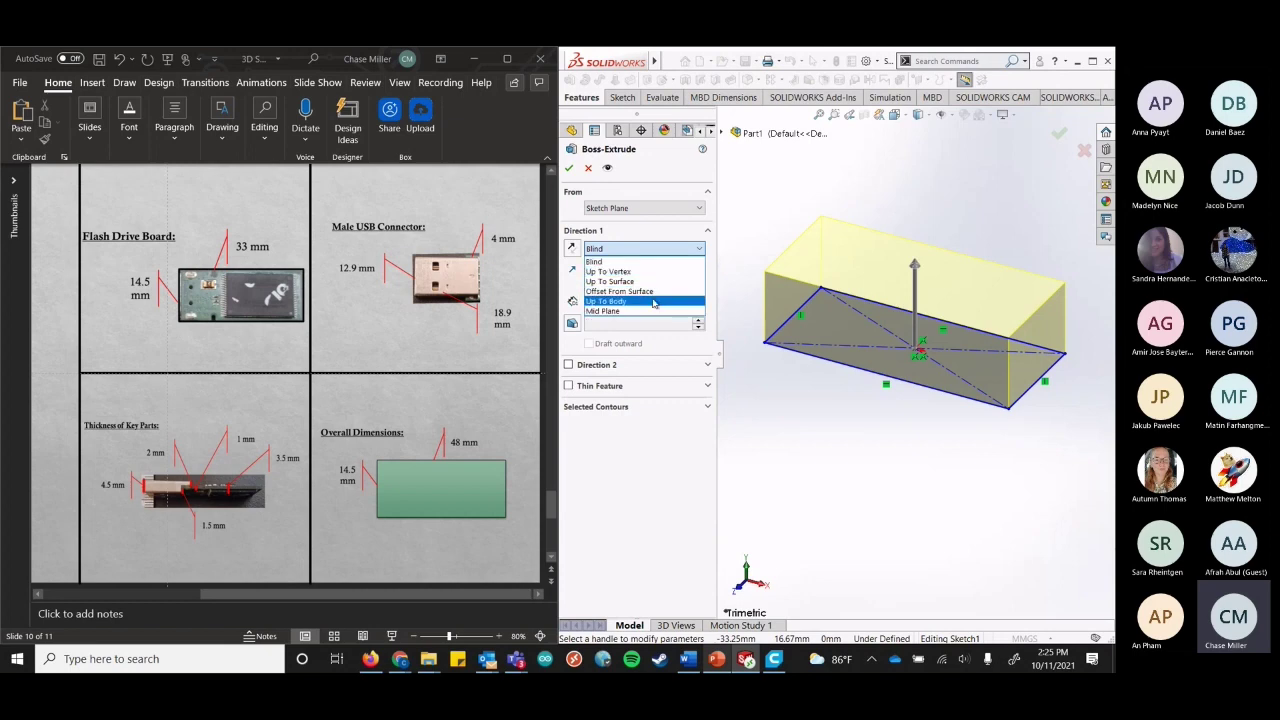
{"action": "left_click", "coordinate": [696, 251]}
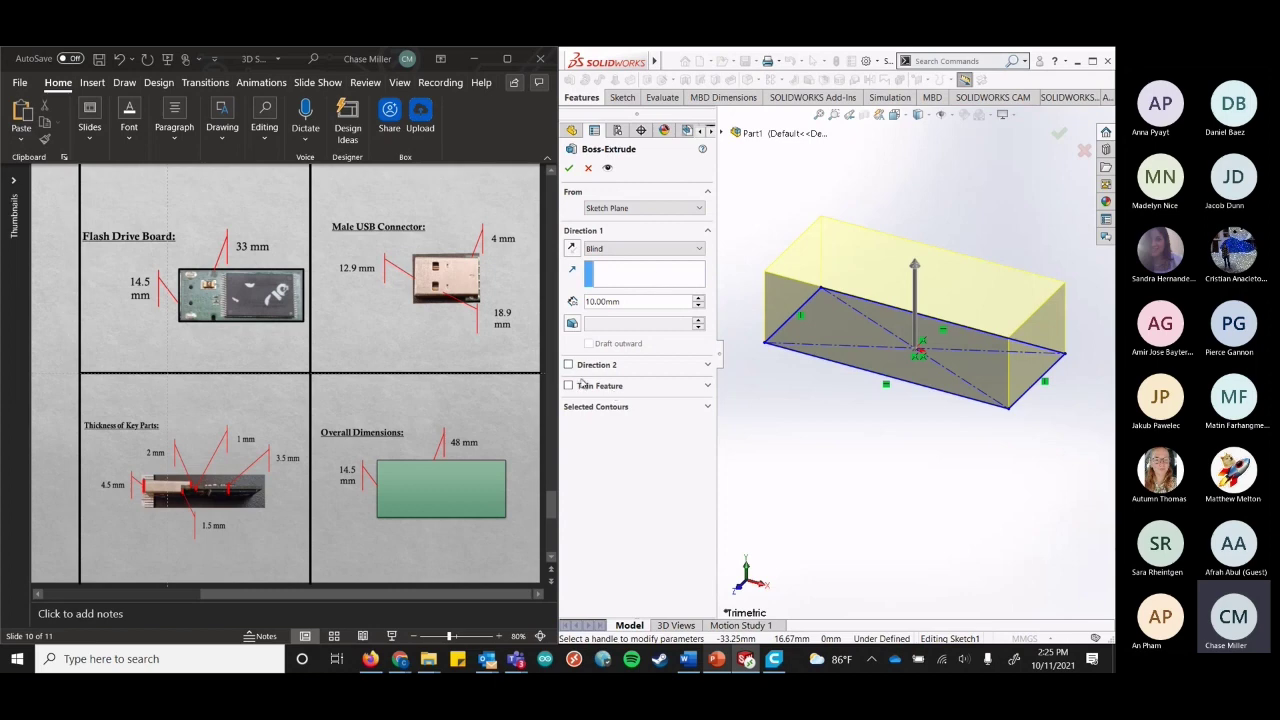
Select the rectangle's region as the extrusion contour and delete that contour selection again.
{"action": "left_click", "coordinate": [708, 406]}
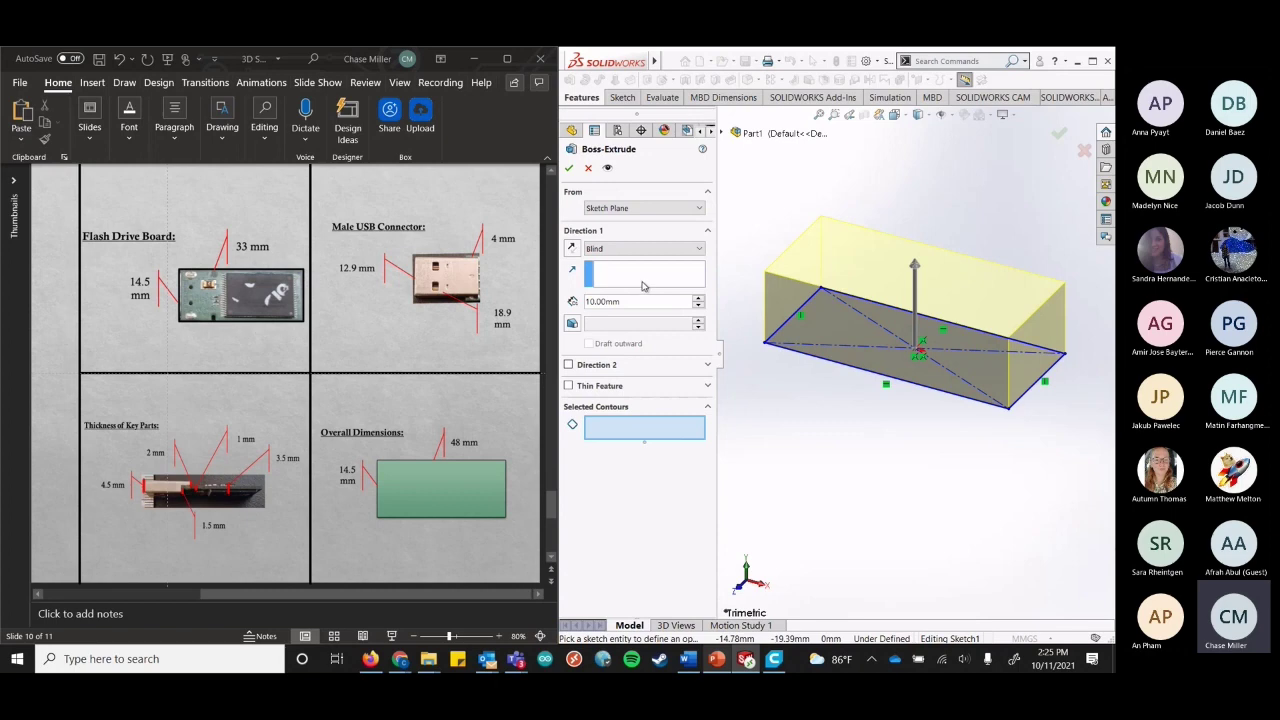
{"action": "left_click", "coordinate": [916, 365]}
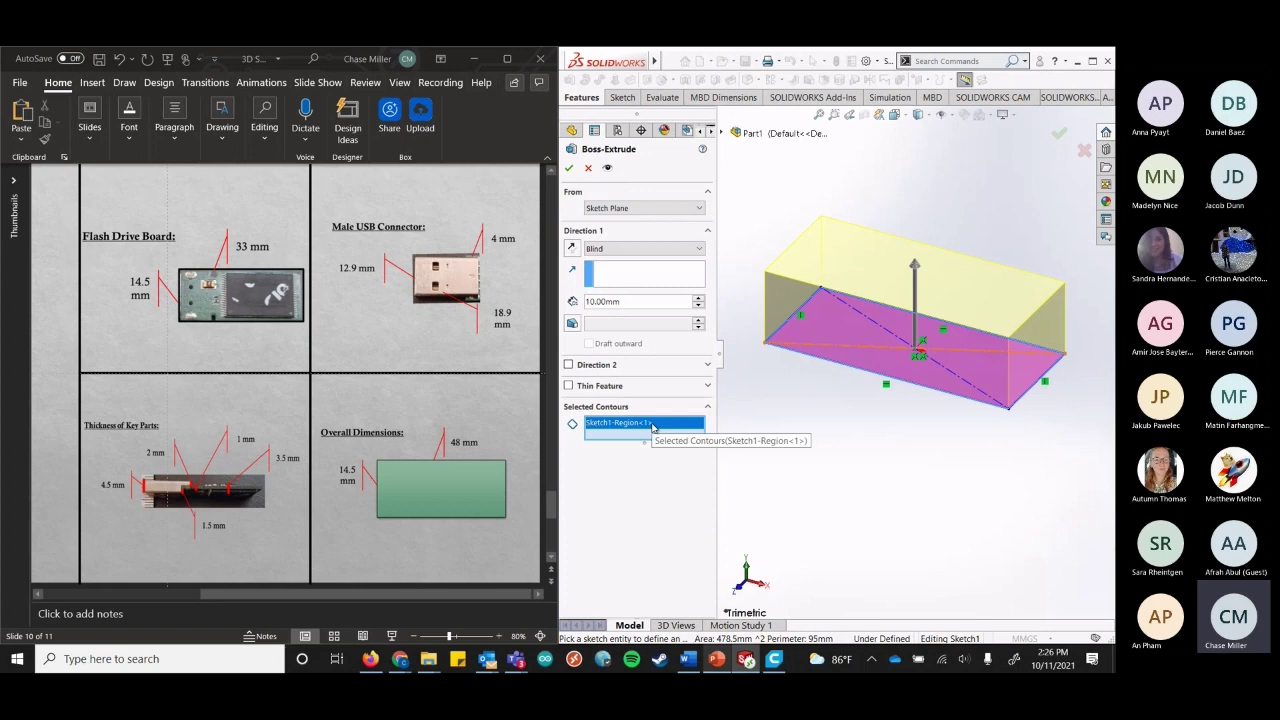
{"action": "right_click", "coordinate": [651, 427]}
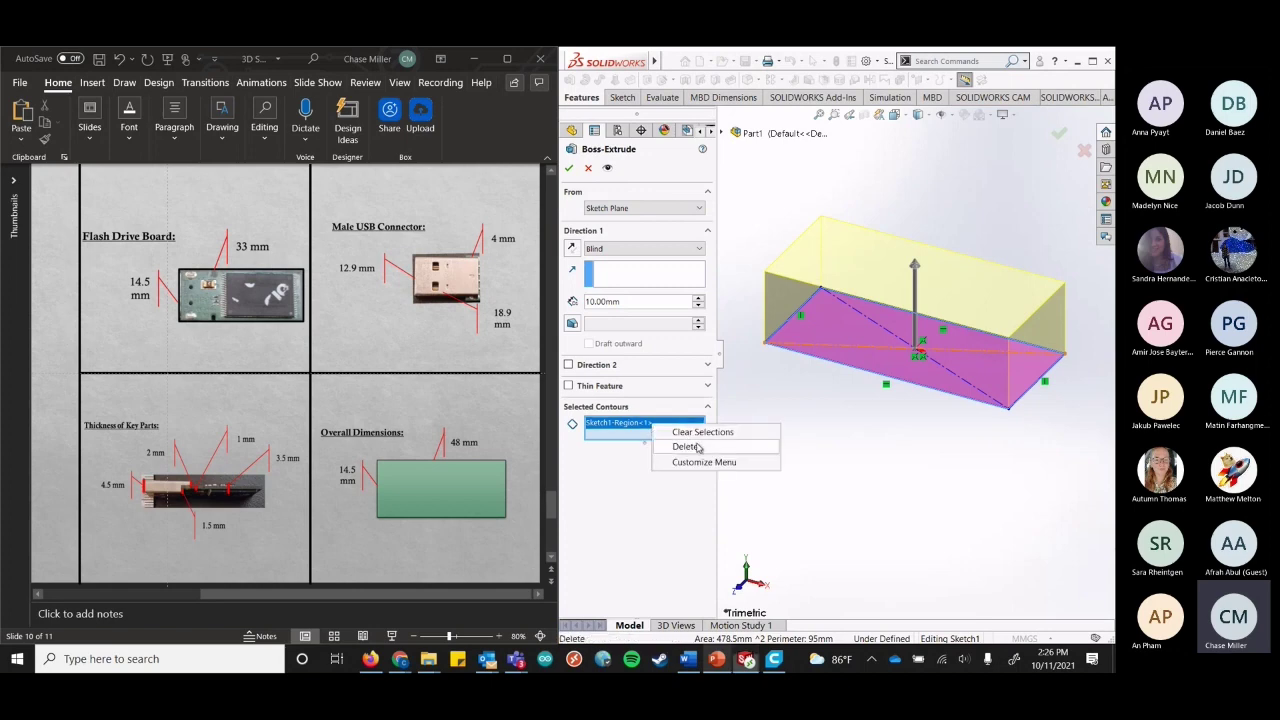
{"action": "left_click", "coordinate": [694, 444]}
Set the extrusion depth to 1 mm and create the flash drive board.
{"action": "left_click", "coordinate": [603, 302]}
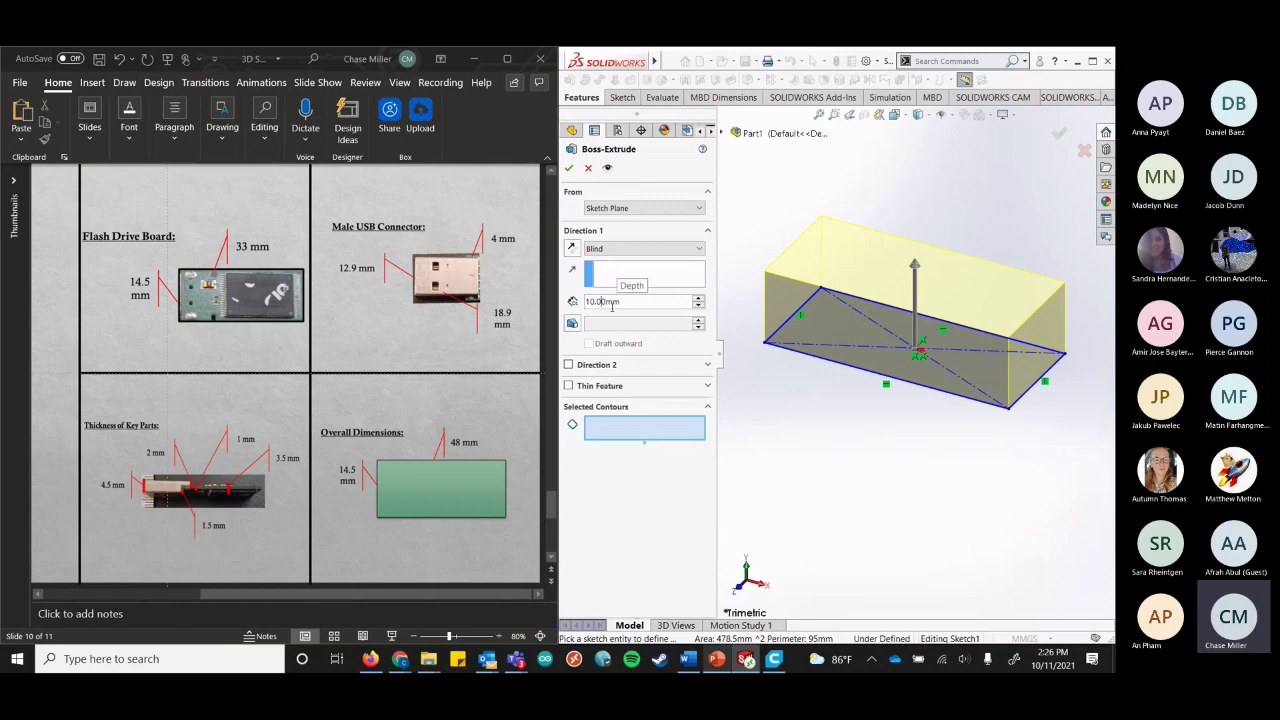
{"action": "key", "text": "BackSpace"}
{"action": "key", "text": "BackSpace"}
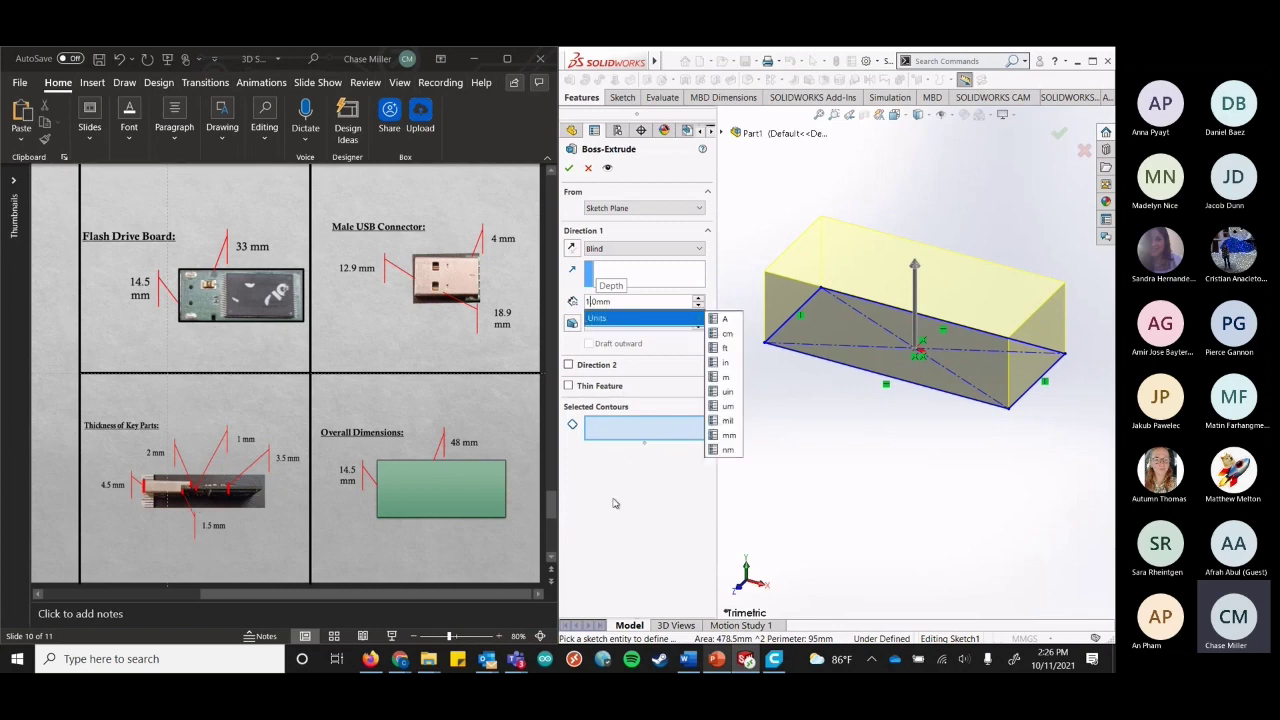
{"action": "key", "text": "Delete"}
{"action": "key", "text": "Return"}
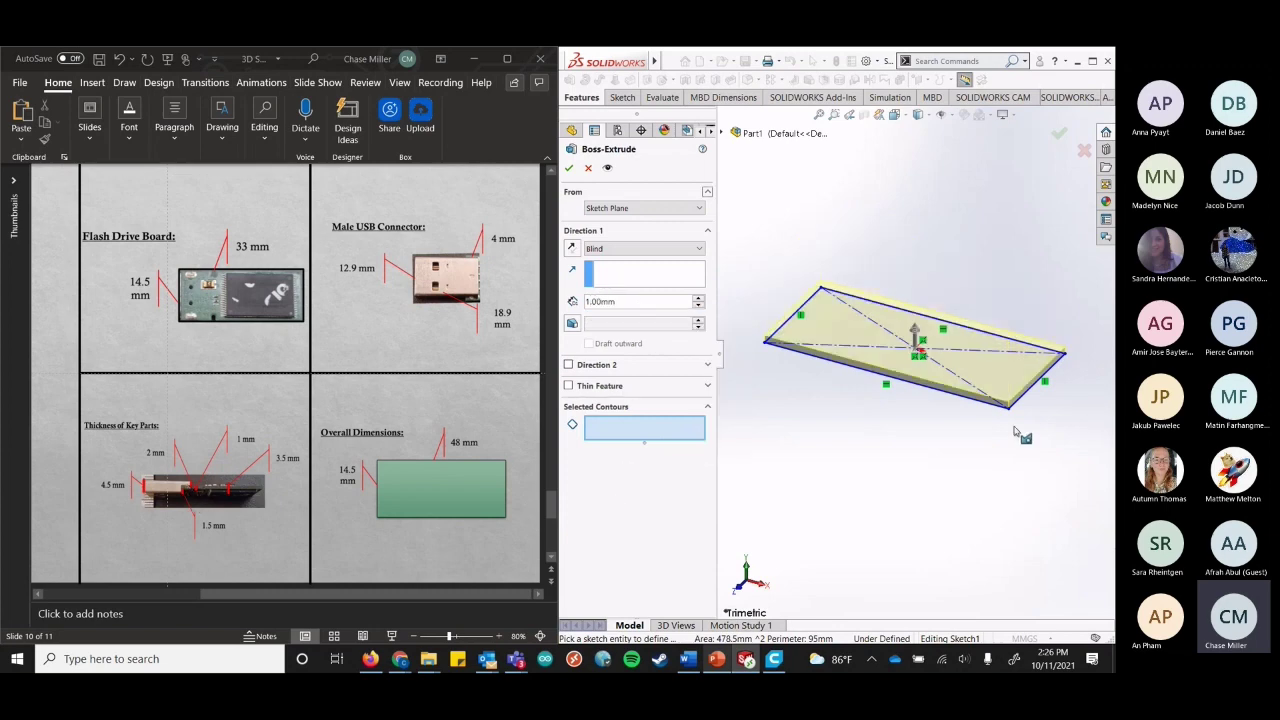
{"action": "left_click", "coordinate": [570, 168]}
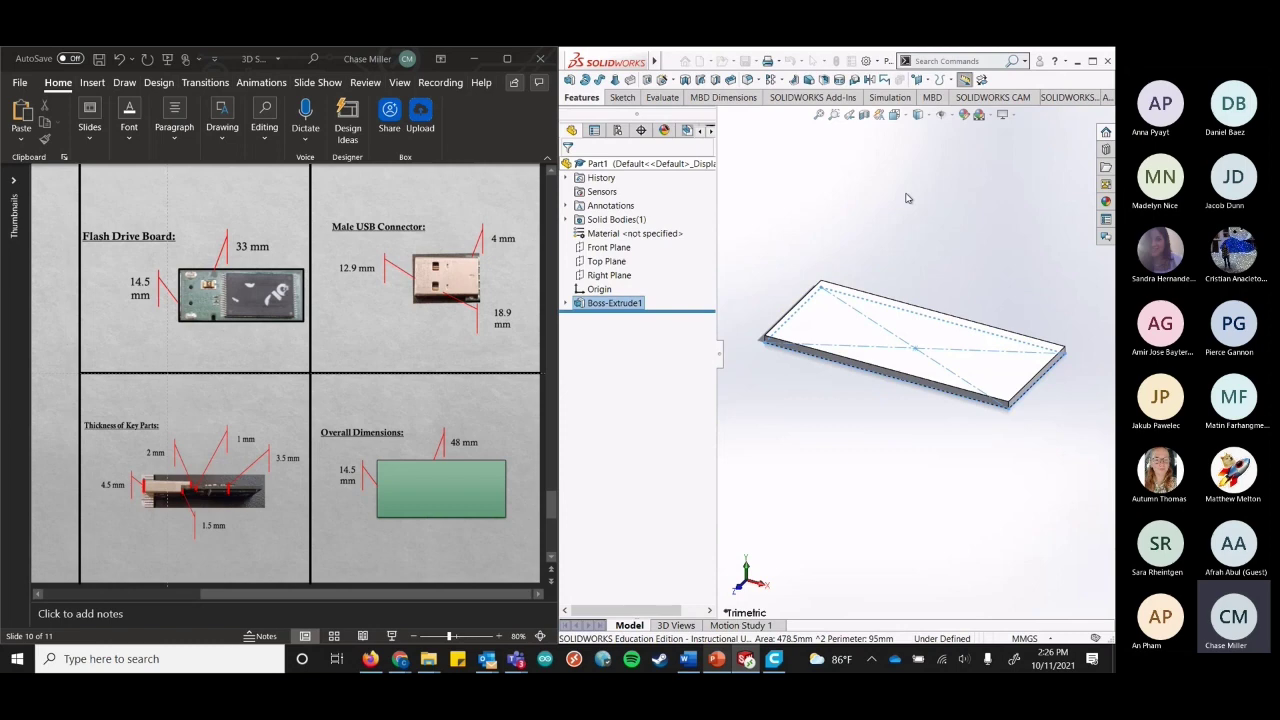
Select the extruded board and show its entry under Solid Bodies in the feature tree.
{"action": "left_click", "coordinate": [937, 333]}
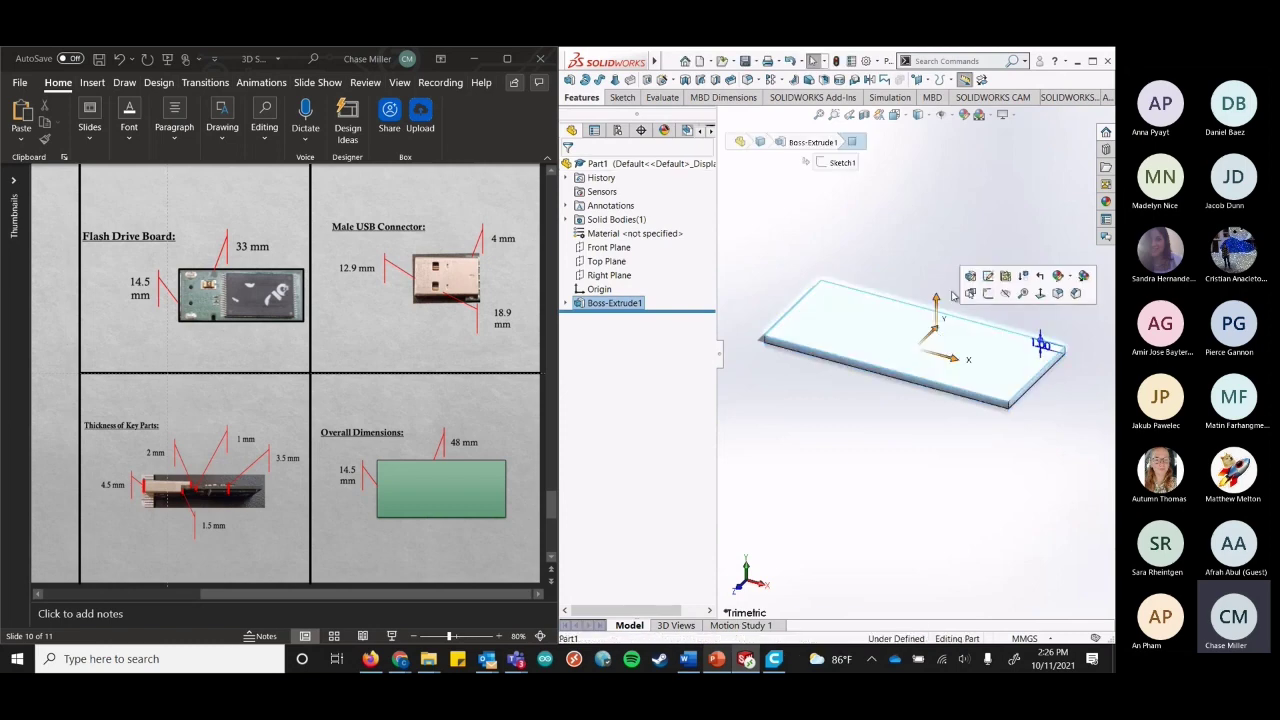
{"action": "right_click", "coordinate": [899, 324]}
{"action": "left_click", "coordinate": [873, 456]}
{"action": "left_click", "coordinate": [850, 352]}
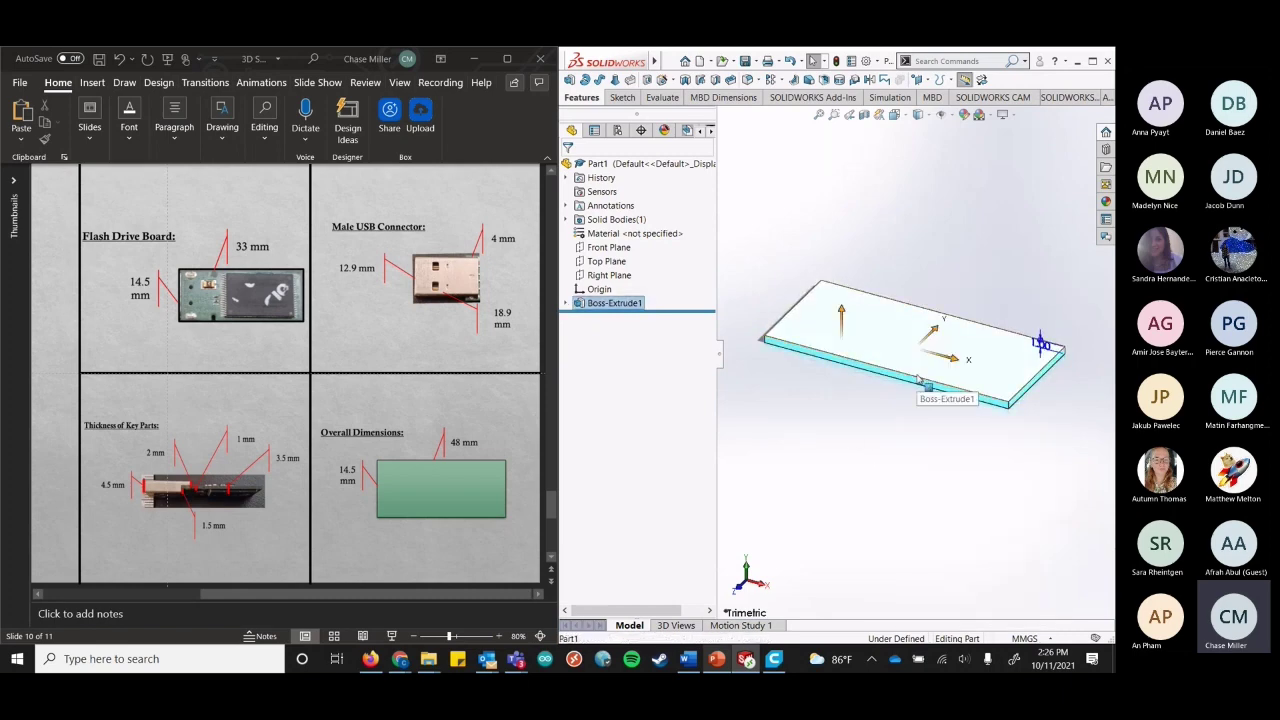
{"action": "left_click", "coordinate": [566, 220]}
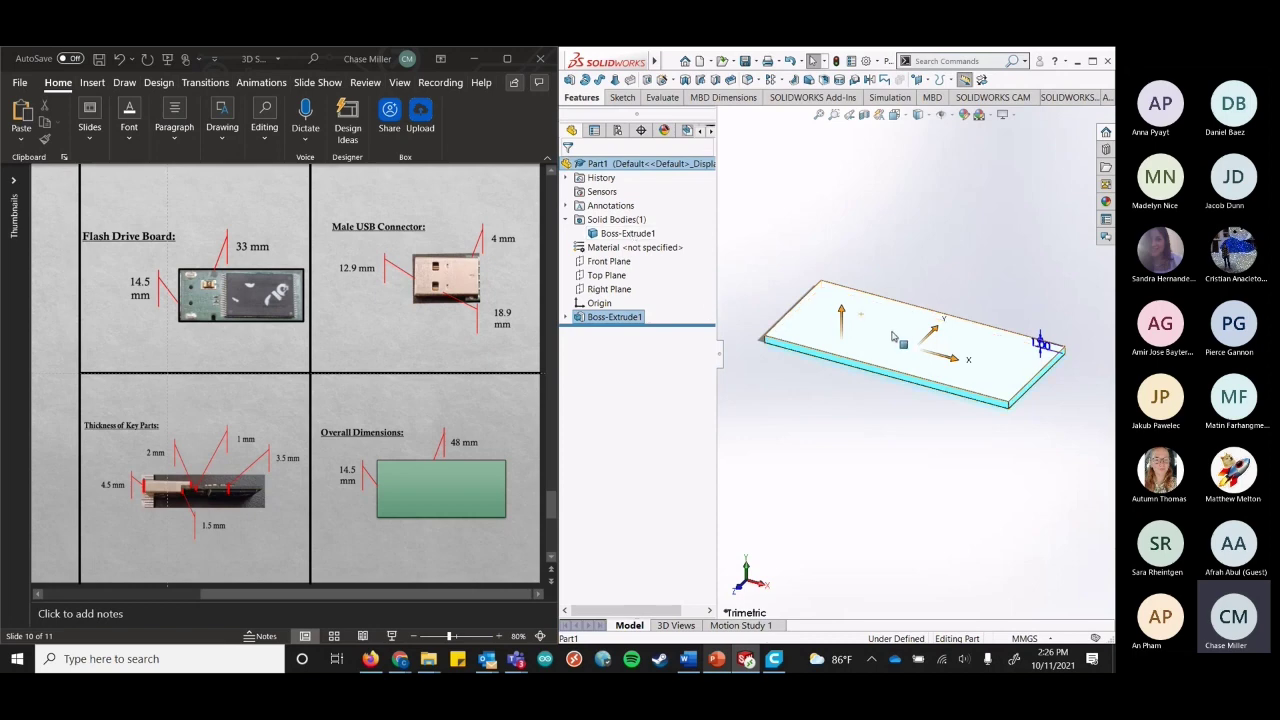
Apply the green soft touch plastic appearance to the entire board body and dismiss the appearance library.
{"action": "right_click", "coordinate": [907, 363]}
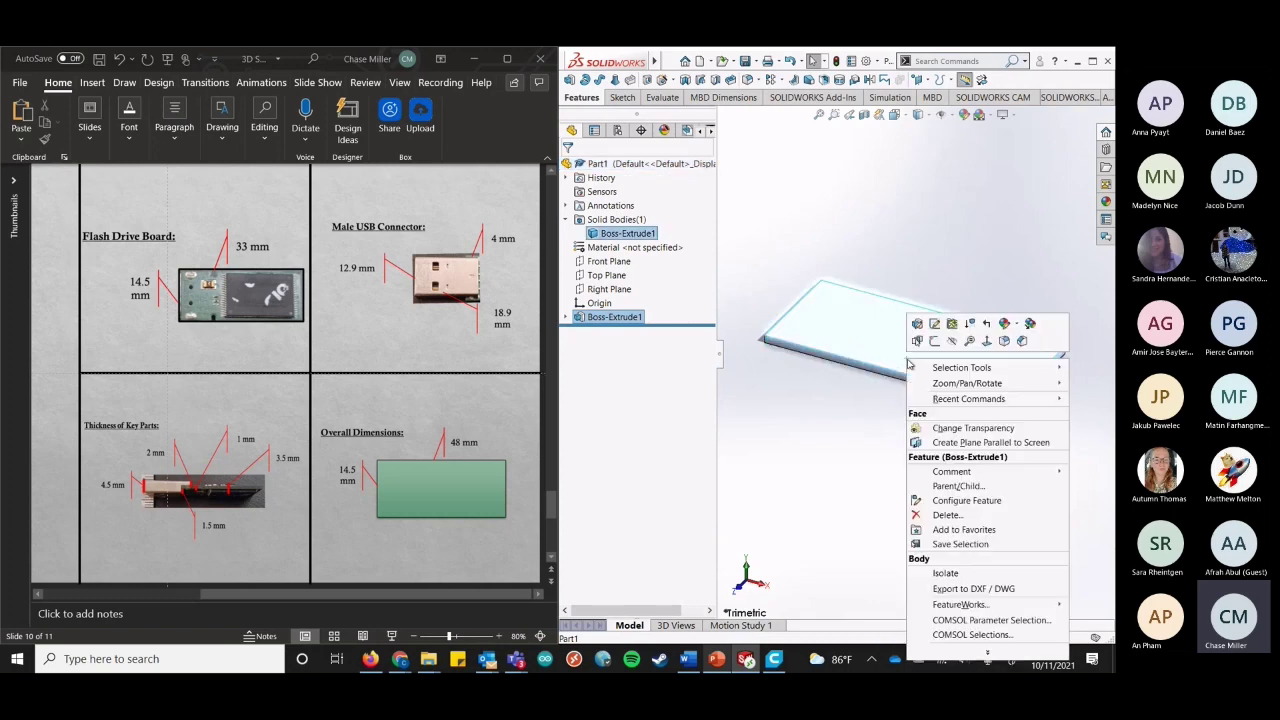
{"action": "left_click", "coordinate": [1017, 327]}
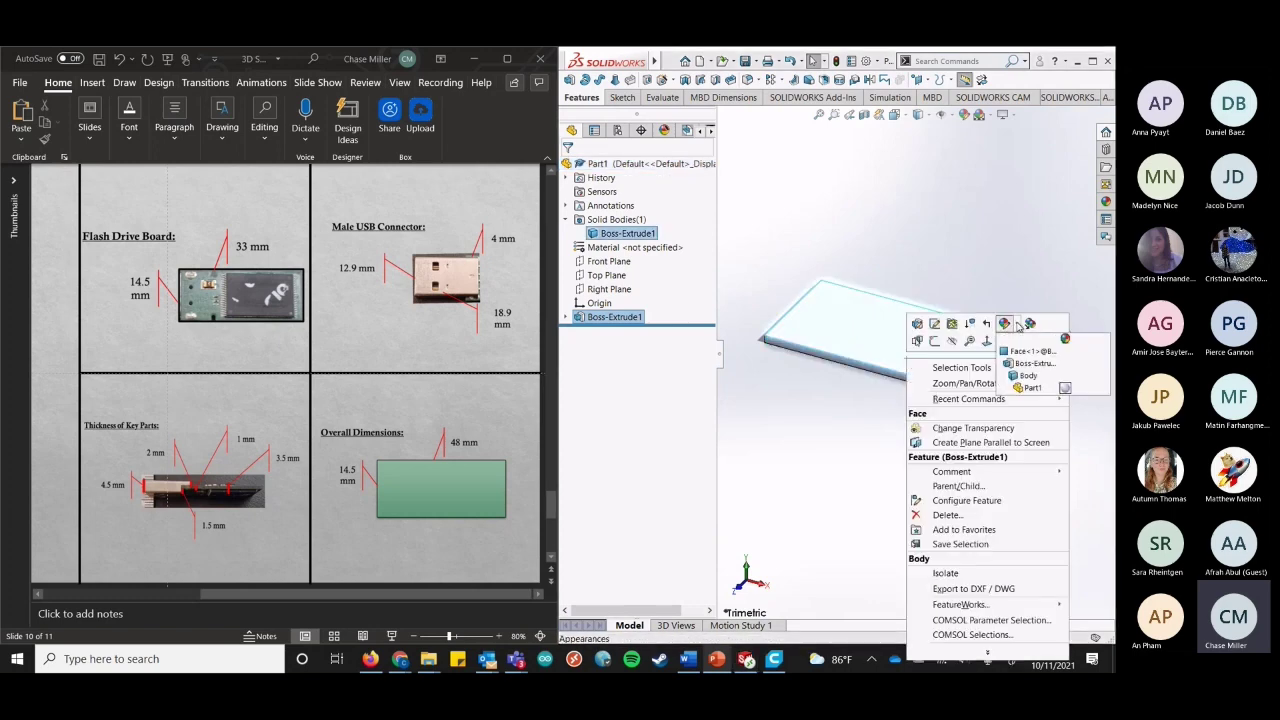
{"action": "left_click", "coordinate": [1033, 376]}
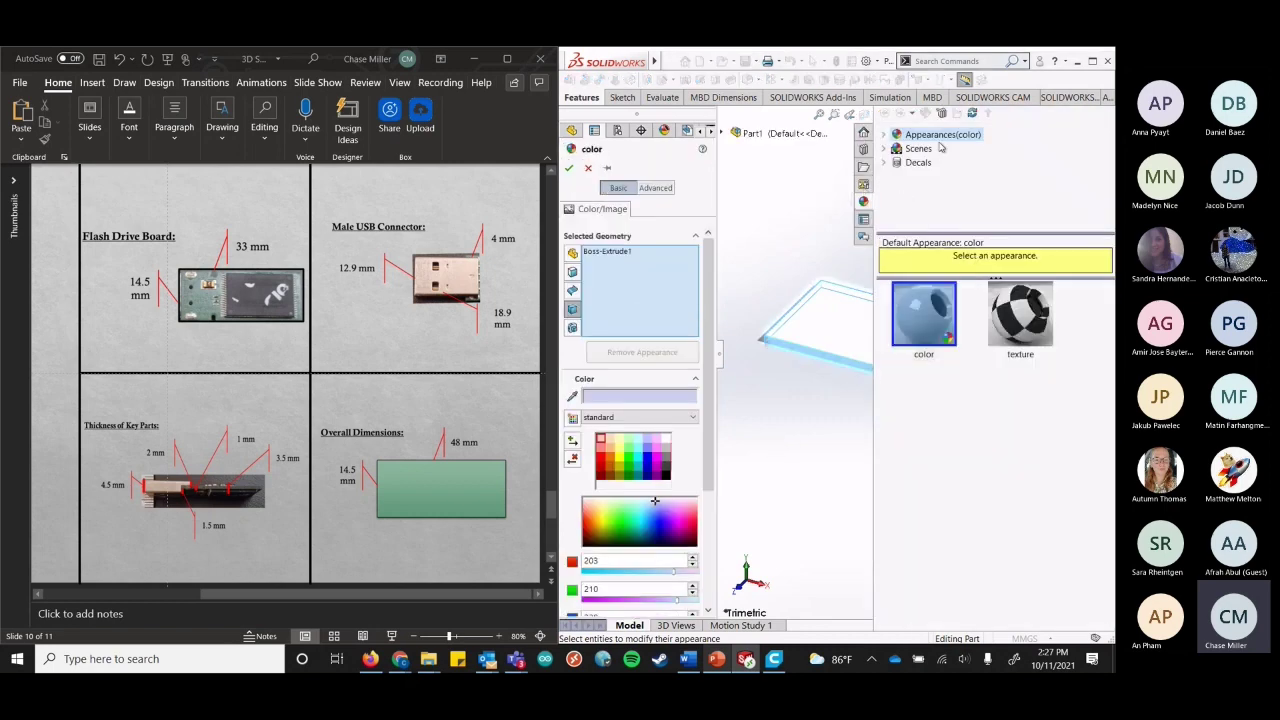
{"action": "left_click", "coordinate": [884, 136]}
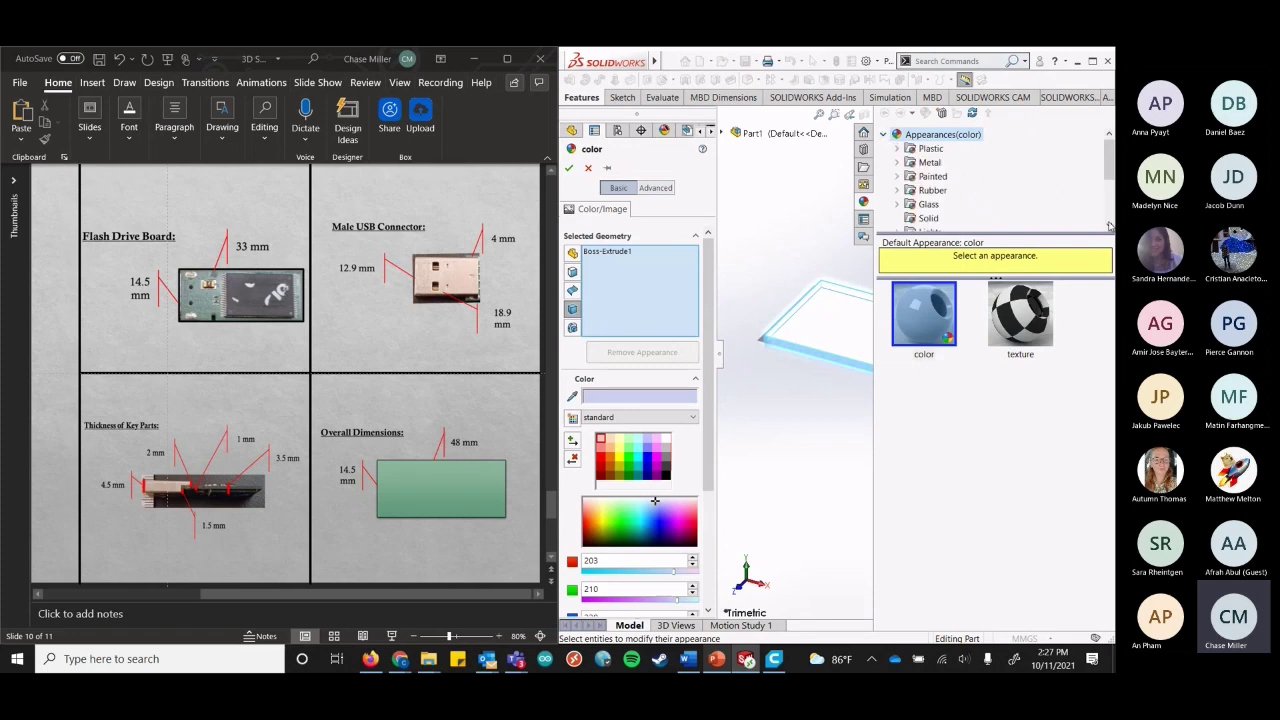
{"action": "left_click", "coordinate": [898, 148]}
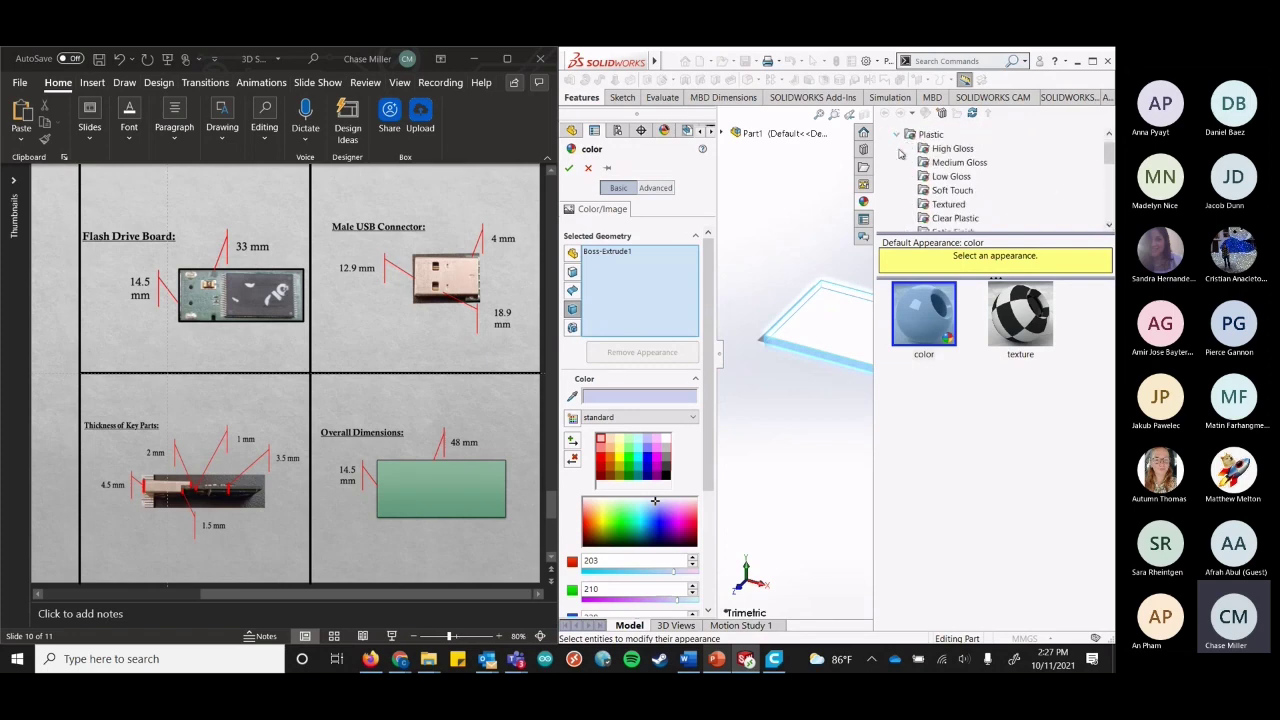
{"action": "left_click", "coordinate": [952, 191]}
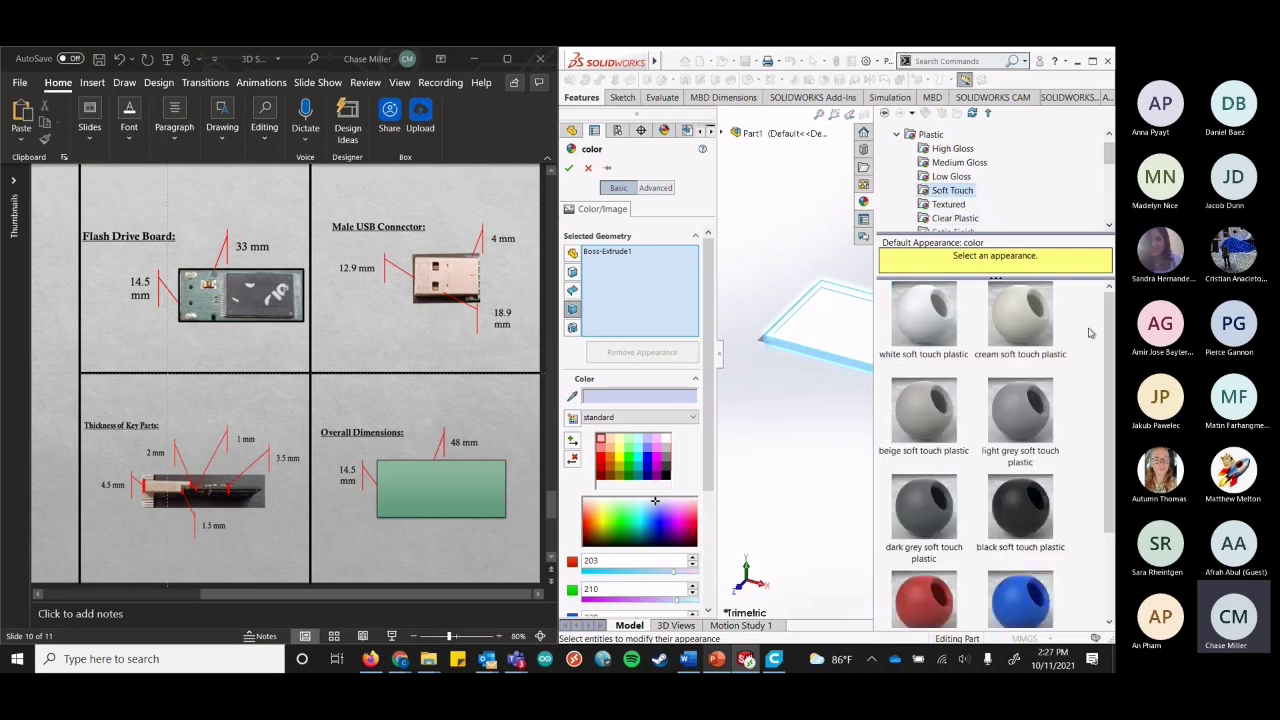
{"action": "scroll", "coordinate": [1107, 373], "scroll_direction": "down", "scroll_amount": 1}
{"action": "scroll", "coordinate": [1107, 373], "scroll_direction": "down", "scroll_amount": 3}
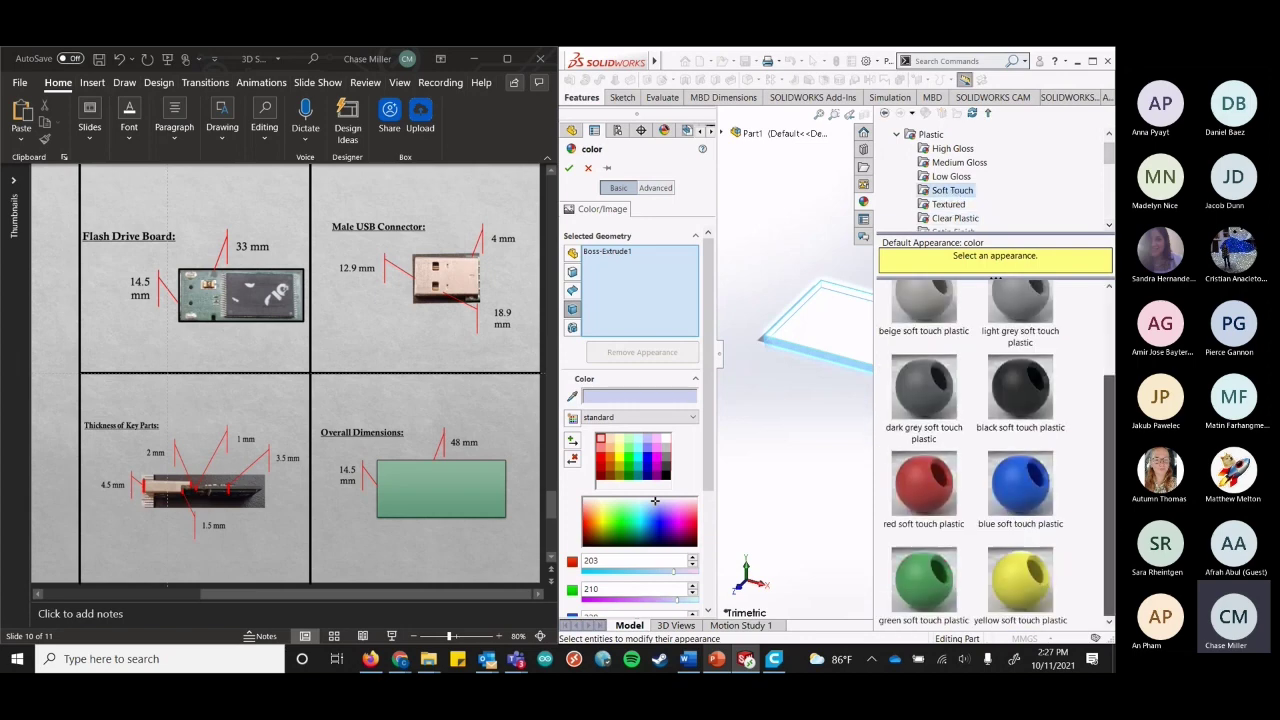
{"action": "left_click", "coordinate": [936, 591]}
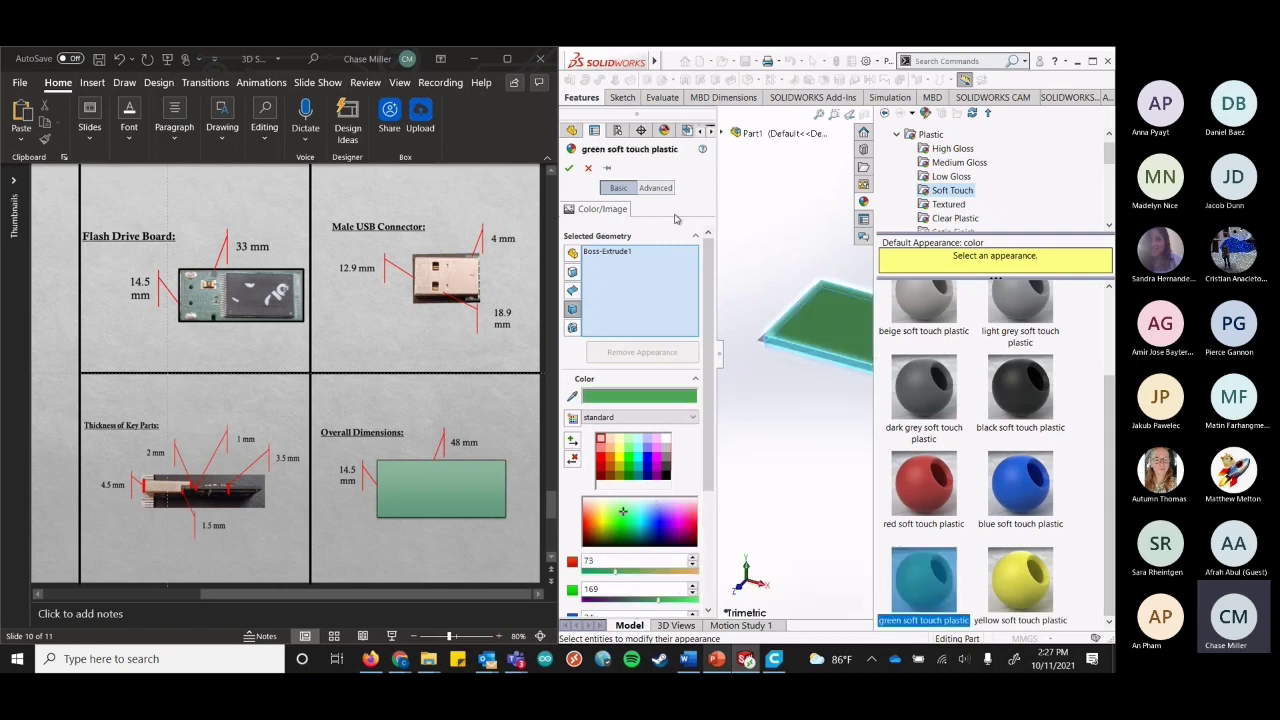
{"action": "left_click", "coordinate": [571, 169]}
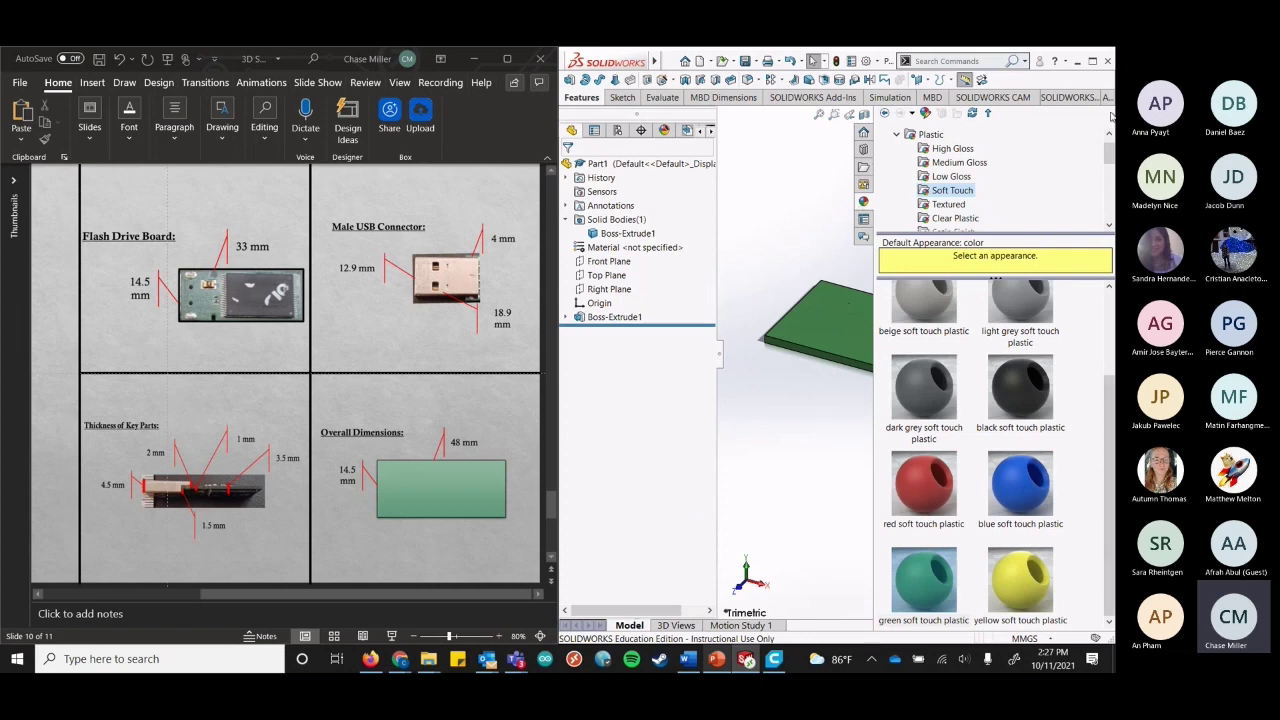
{"action": "left_click", "coordinate": [863, 134]}
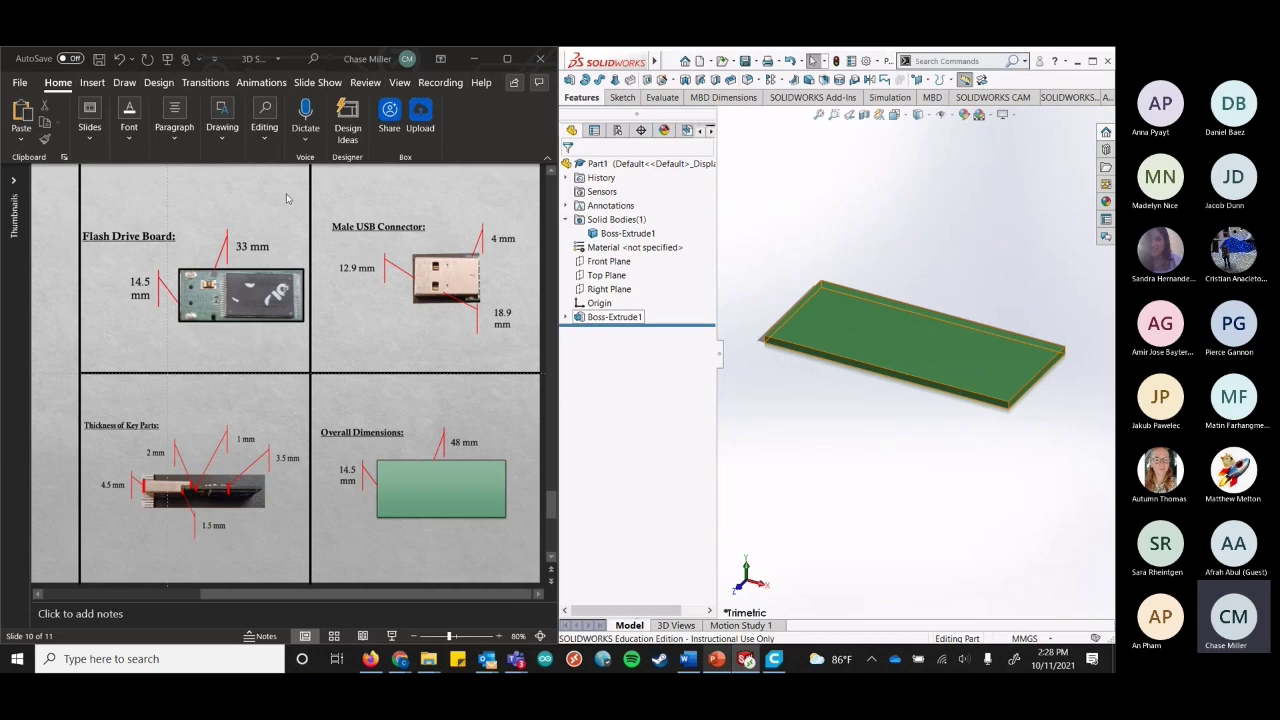
Examine the green board's faces and thickness from different angles.
{"action": "left_click", "coordinate": [890, 383]}
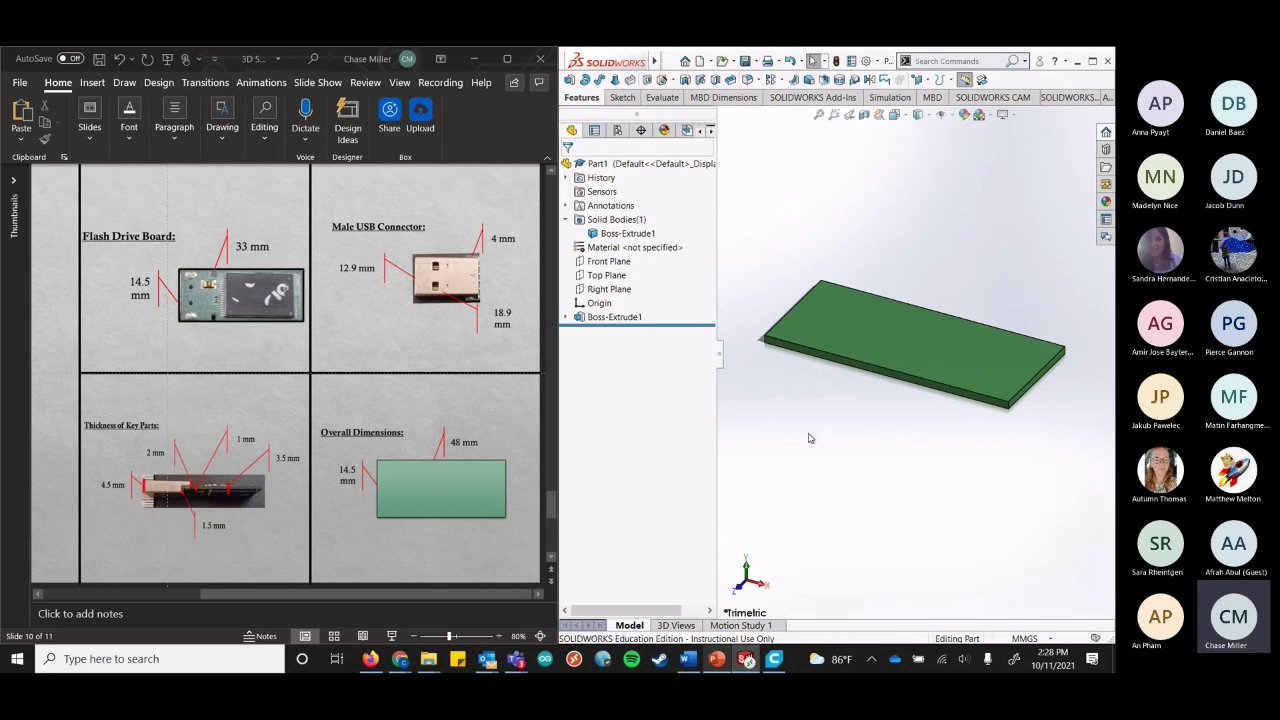
{"action": "left_click_drag", "start_coordinate": [812, 358], "coordinate": [920, 432]}
{"action": "middle_click_drag", "start_coordinate": [816, 420], "coordinate": [1070, 327]}
{"action": "key", "text": "Down"}
{"action": "key", "text": "Down"}
{"action": "key", "text": "Down"}
{"action": "key", "text": "Down"}
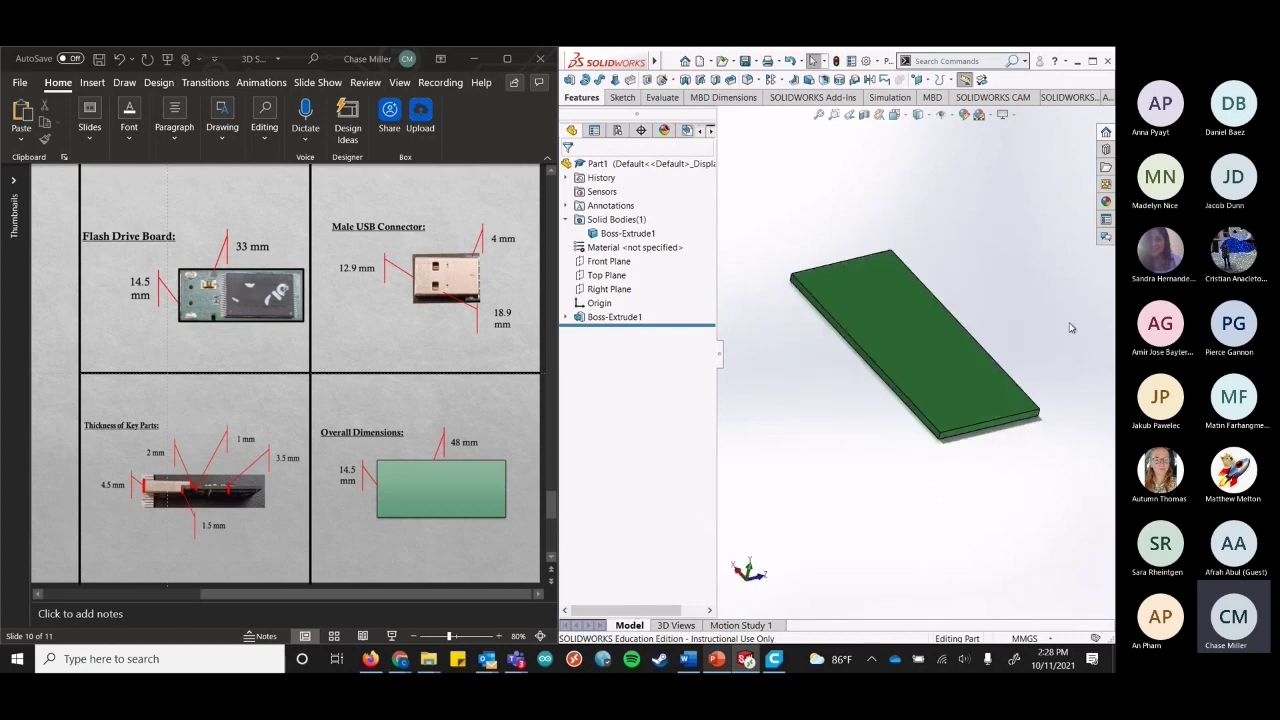
Examine the green board from several rotated angles and finish in the Top view.
{"action": "key", "text": "Down"}
{"action": "key", "text": "Down"}
{"action": "key", "text": "Down"}
{"action": "key", "text": "Down"}
{"action": "key", "text": "Down"}
{"action": "key", "text": "Down"}
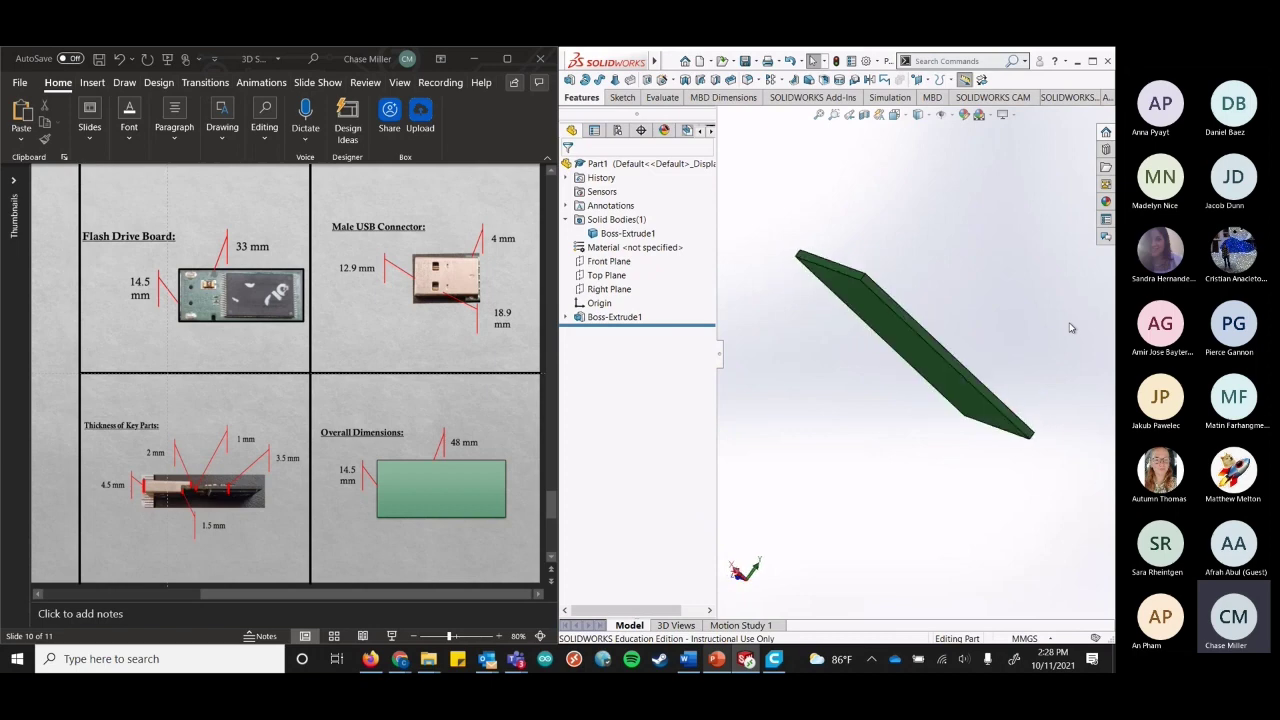
{"action": "key", "text": "Down"}
{"action": "key", "text": "Down"}
{"action": "key", "text": "Down"}
{"action": "key", "text": "Down"}
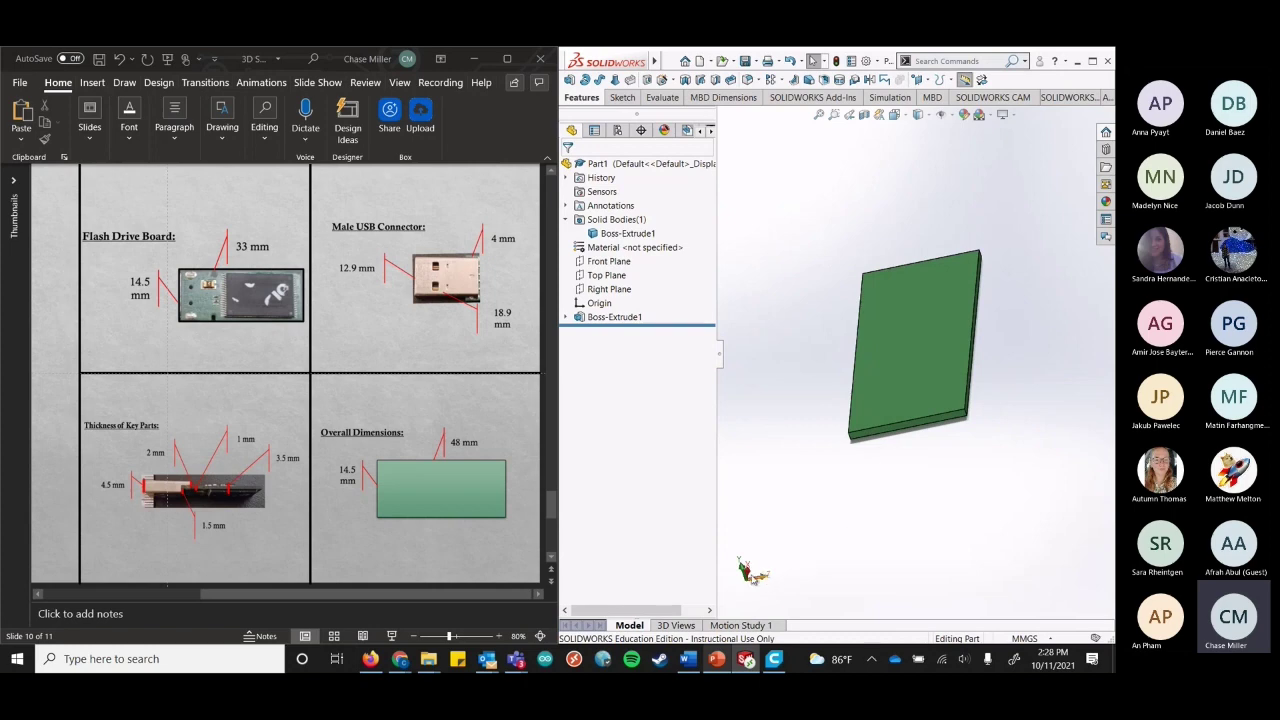
{"action": "left_click", "coordinate": [762, 581]}
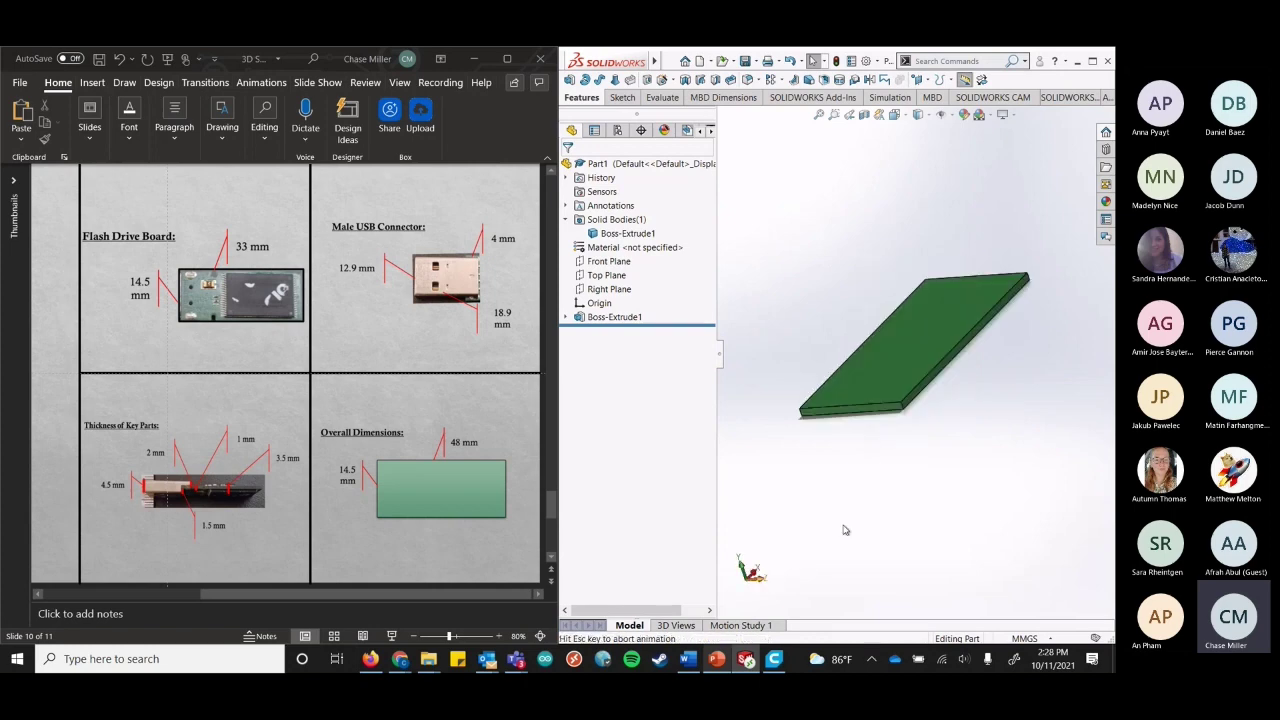
{"action": "left_click", "coordinate": [748, 562]}
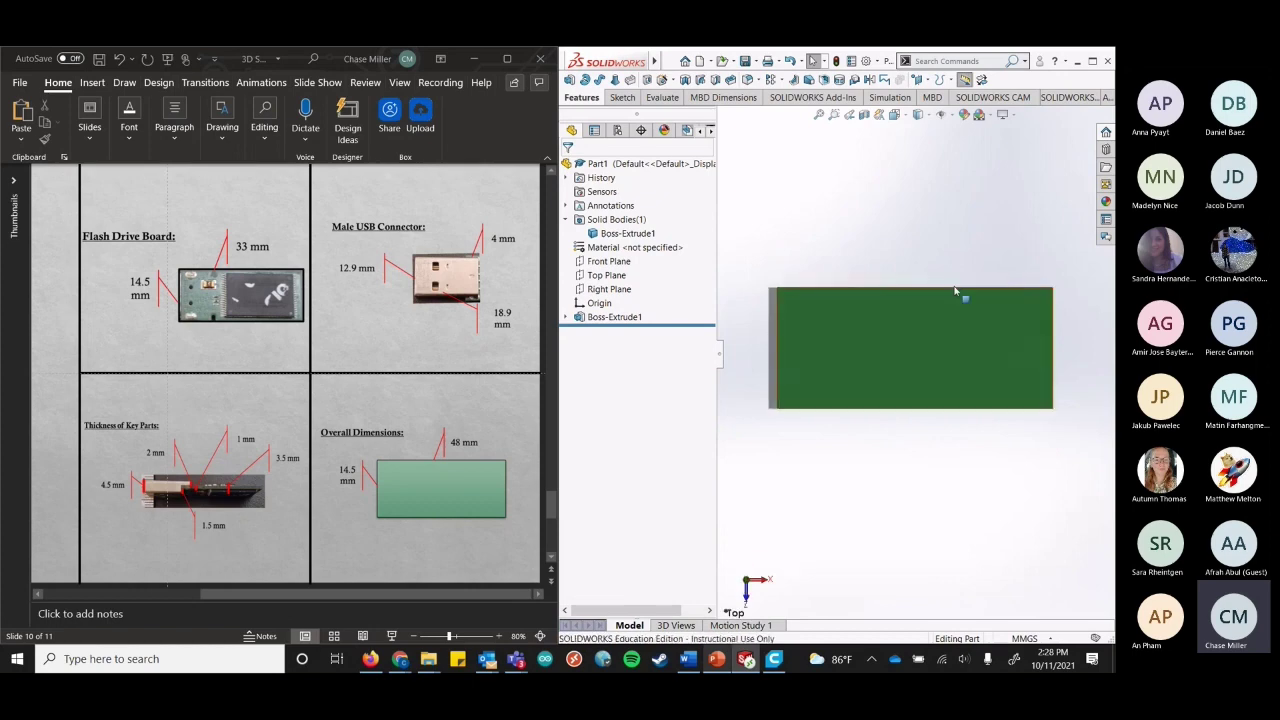
Compare the board's Right, Top and Front standard views and return to the Top view.
{"action": "left_click", "coordinate": [905, 117]}
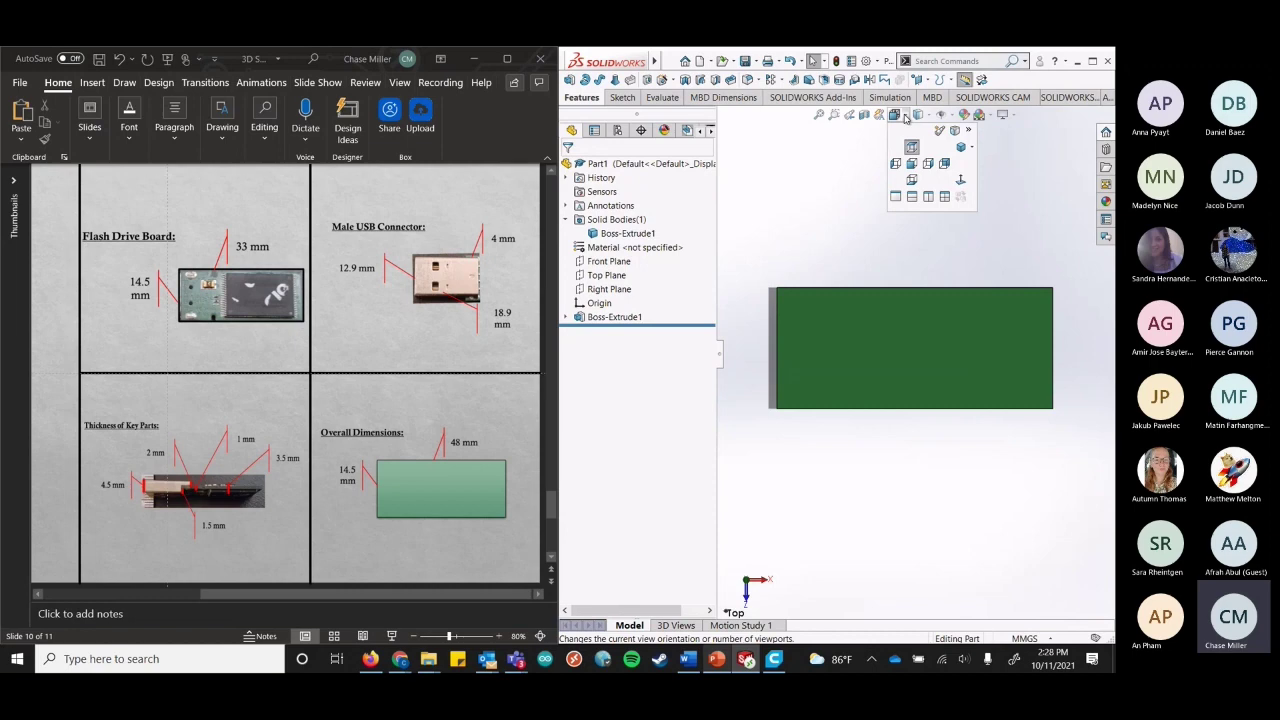
{"action": "left_click", "coordinate": [905, 117]}
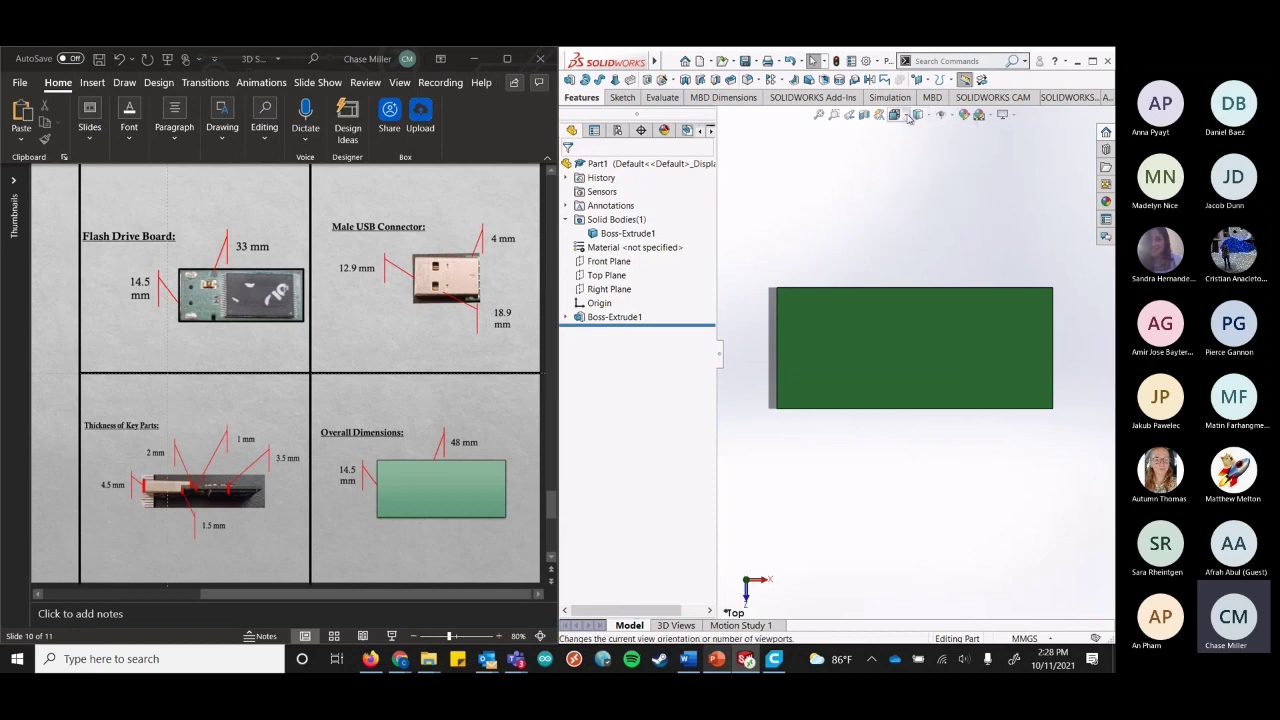
{"action": "left_click", "coordinate": [907, 117]}
{"action": "left_click", "coordinate": [908, 119]}
{"action": "left_click", "coordinate": [907, 117]}
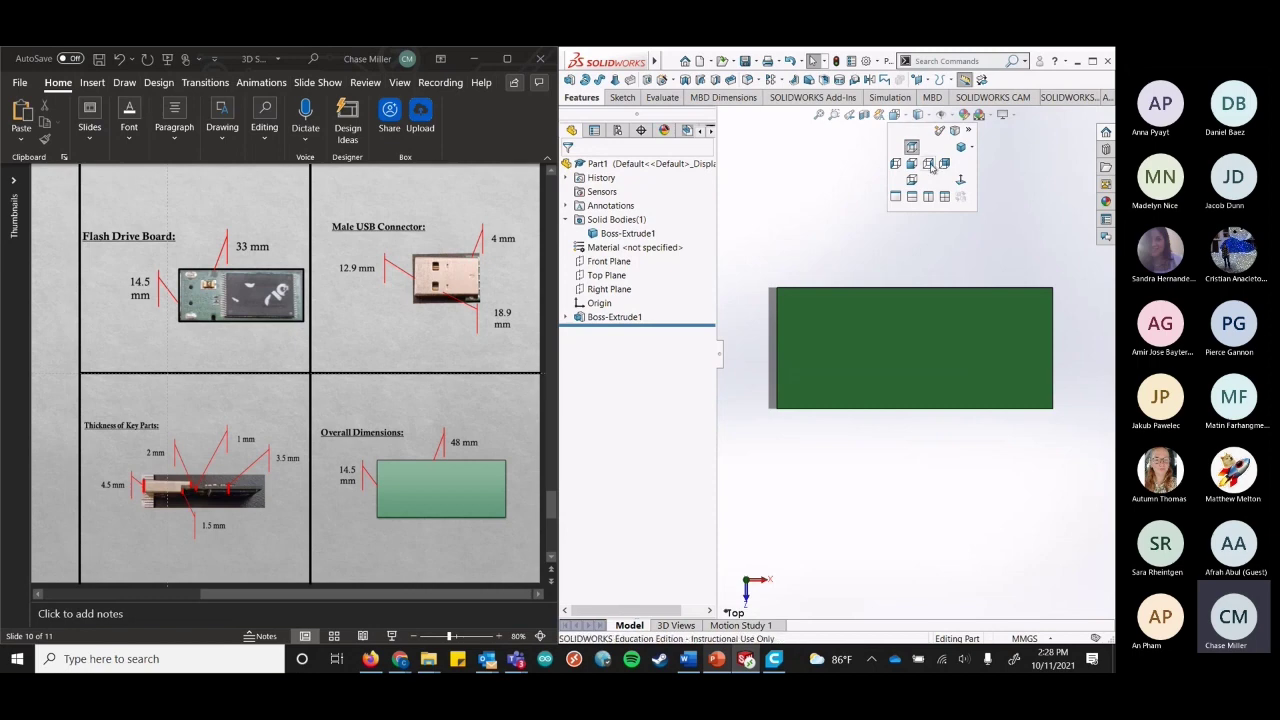
{"action": "left_click", "coordinate": [944, 164]}
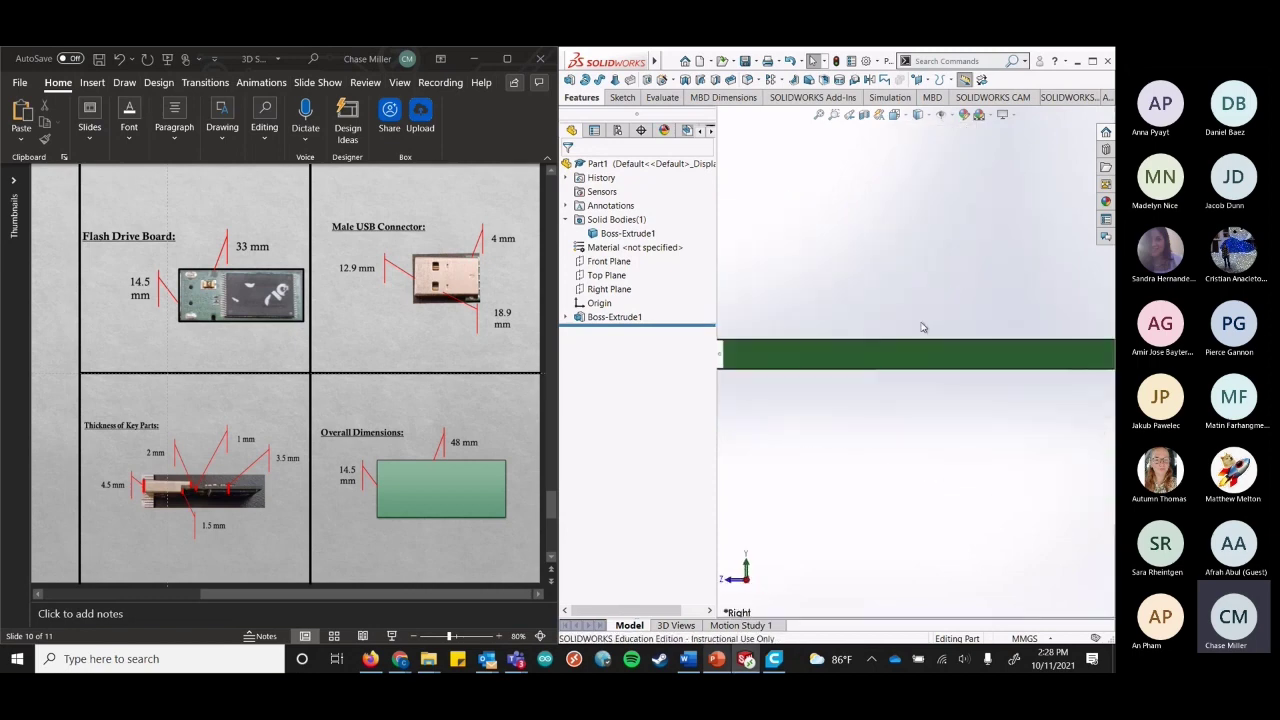
{"action": "left_click", "coordinate": [746, 564]}
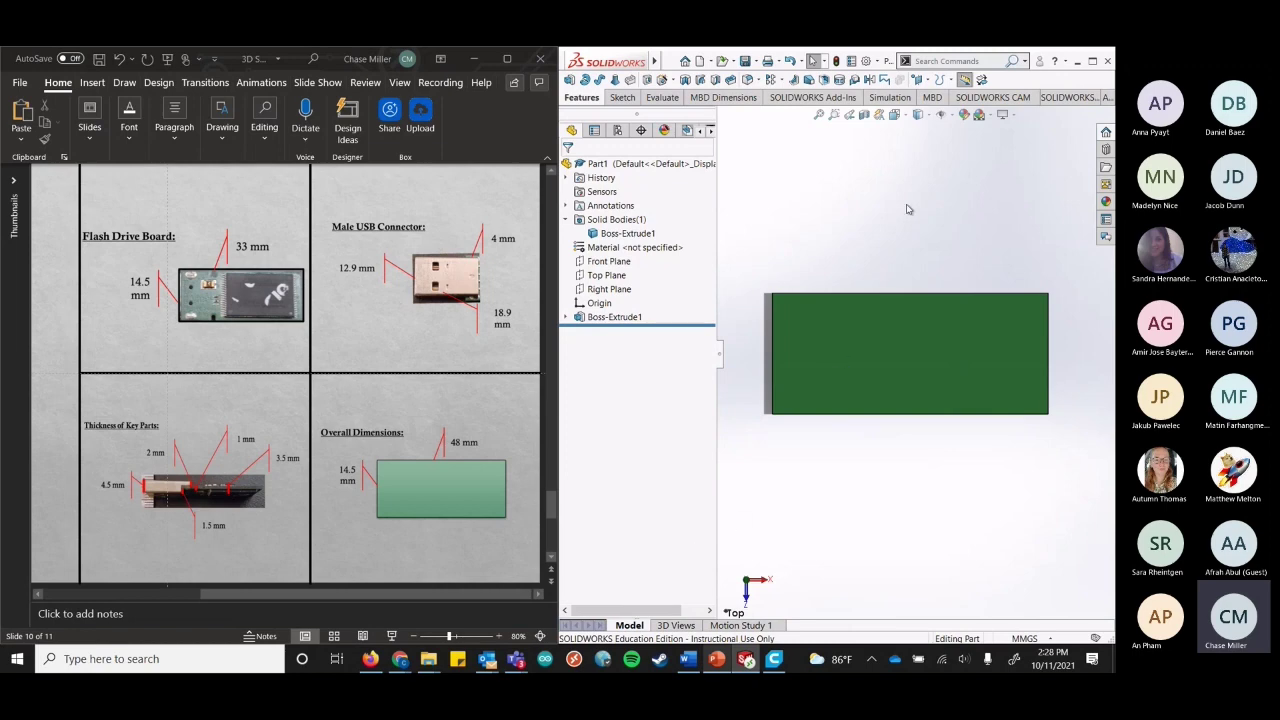
{"action": "scroll", "coordinate": [886, 282], "scroll_direction": "up", "scroll_amount": 5}
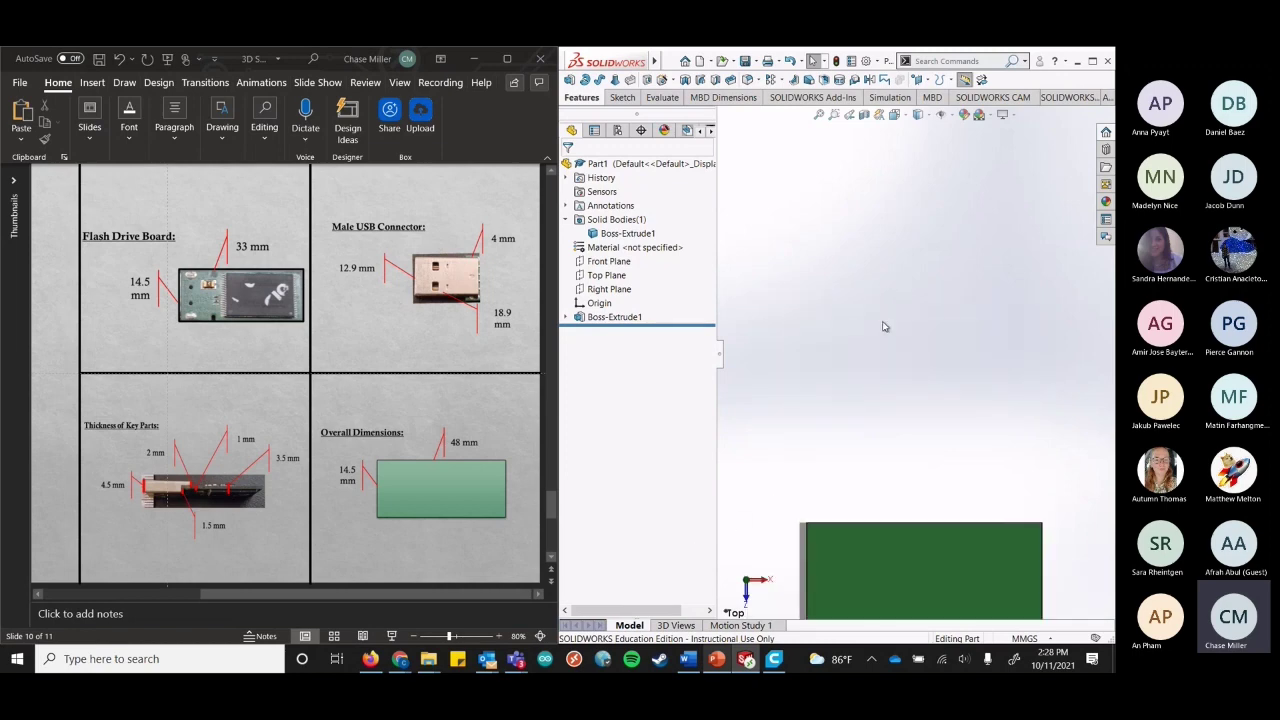
{"action": "scroll", "coordinate": [950, 501], "scroll_direction": "down", "scroll_amount": 3}
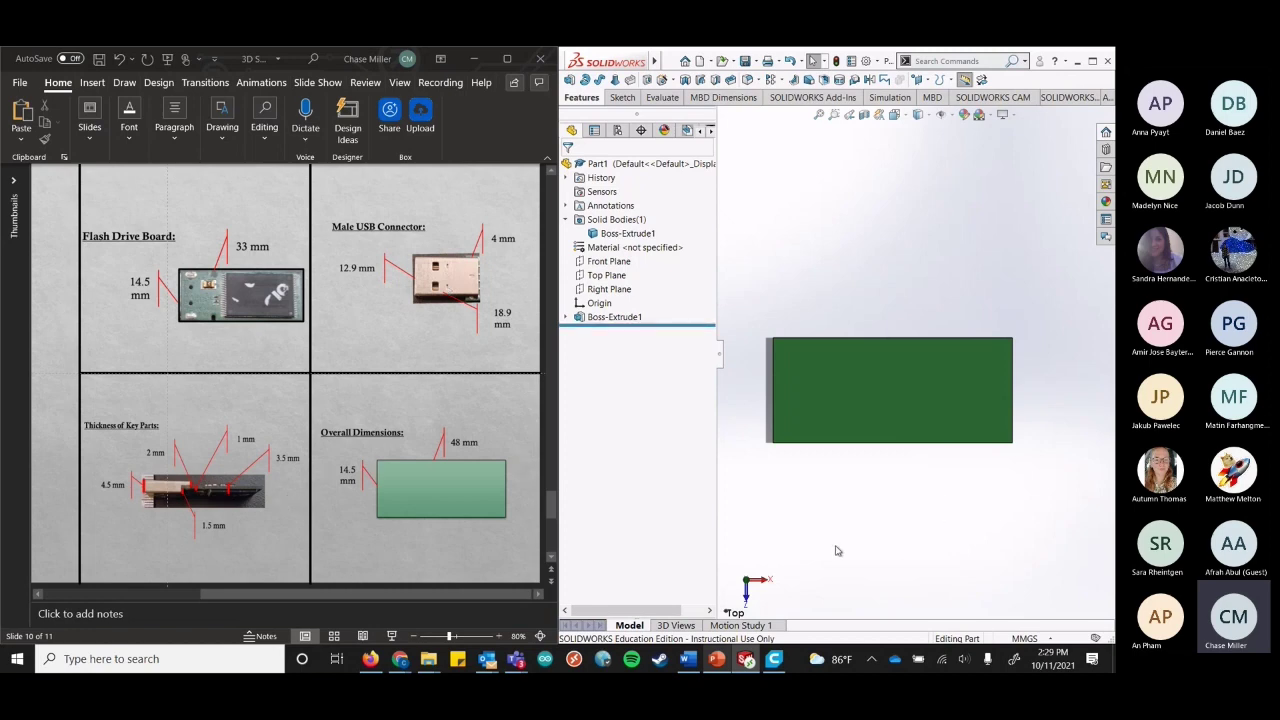
{"action": "left_click", "coordinate": [747, 601]}
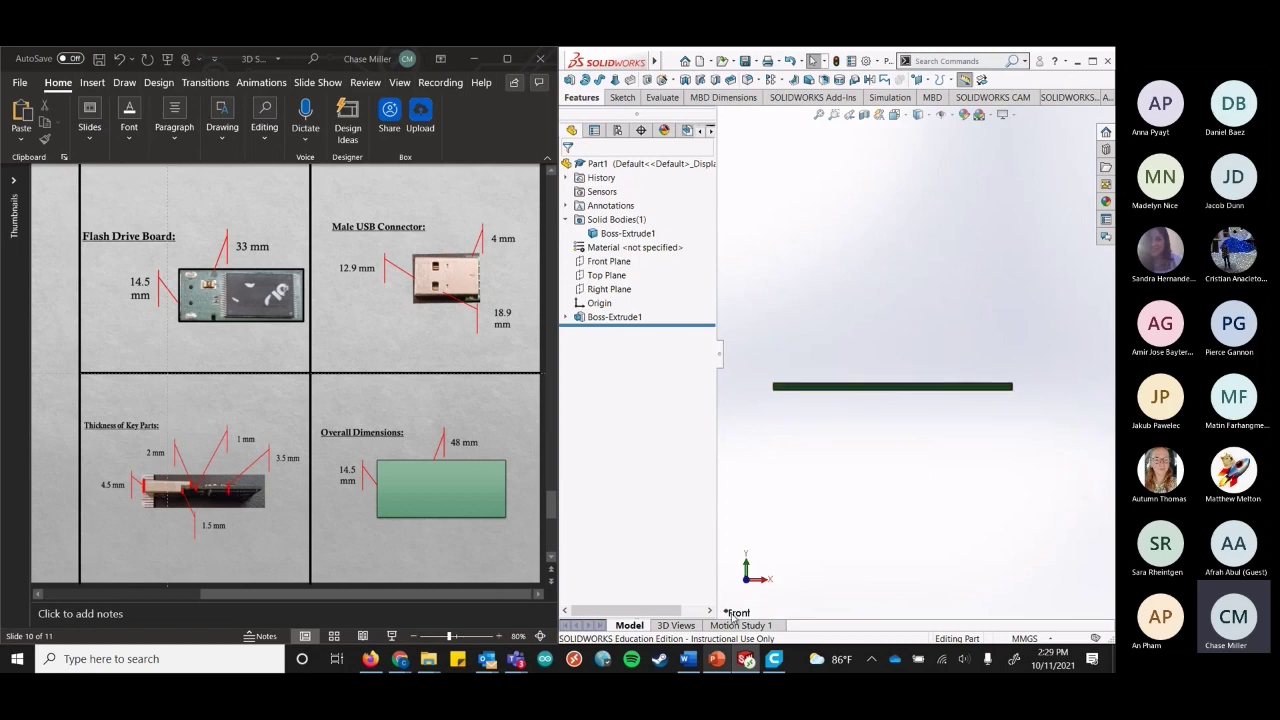
{"action": "left_click", "coordinate": [746, 566]}
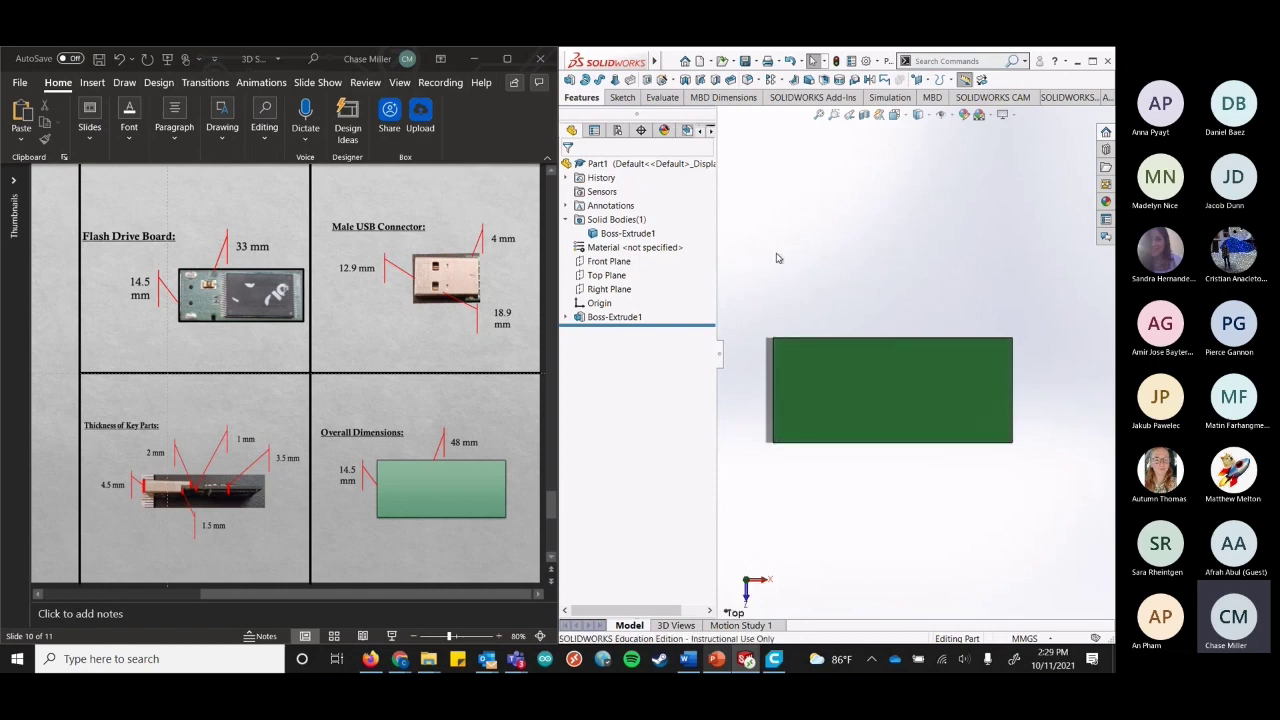
Start a new sketch on the large top face of the green board.
{"action": "left_click", "coordinate": [624, 98]}
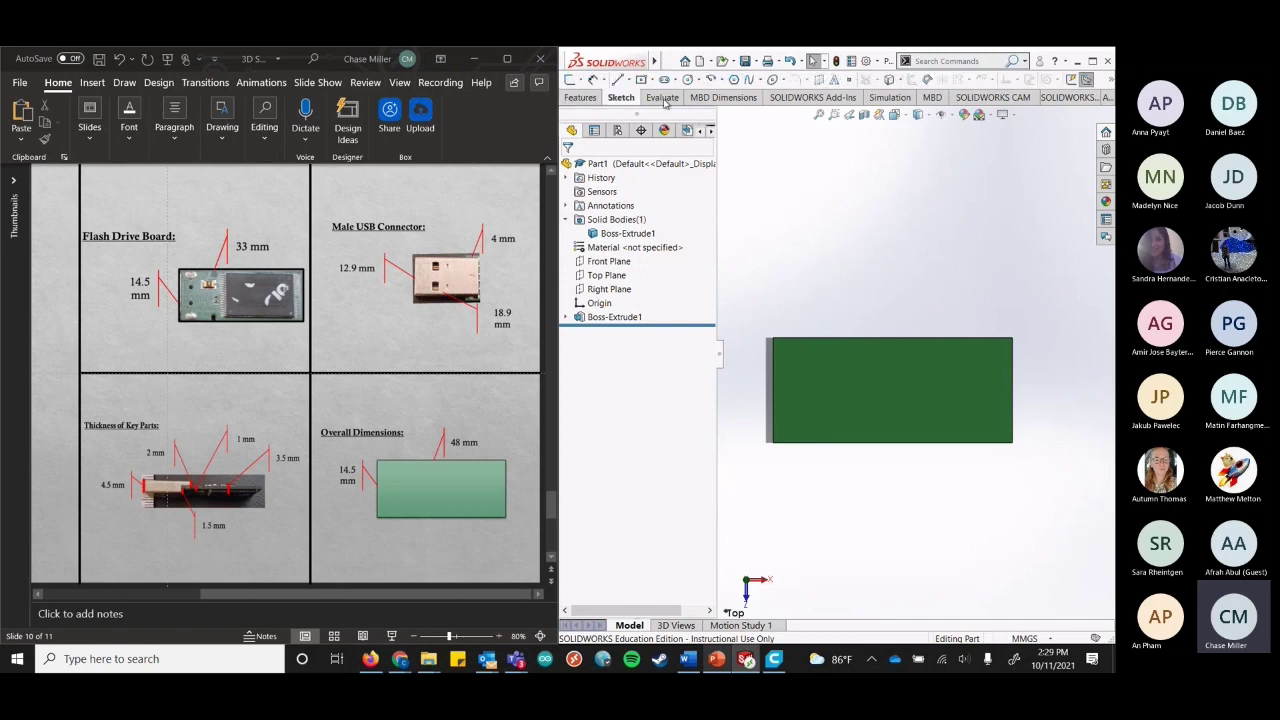
{"action": "left_click", "coordinate": [569, 81]}
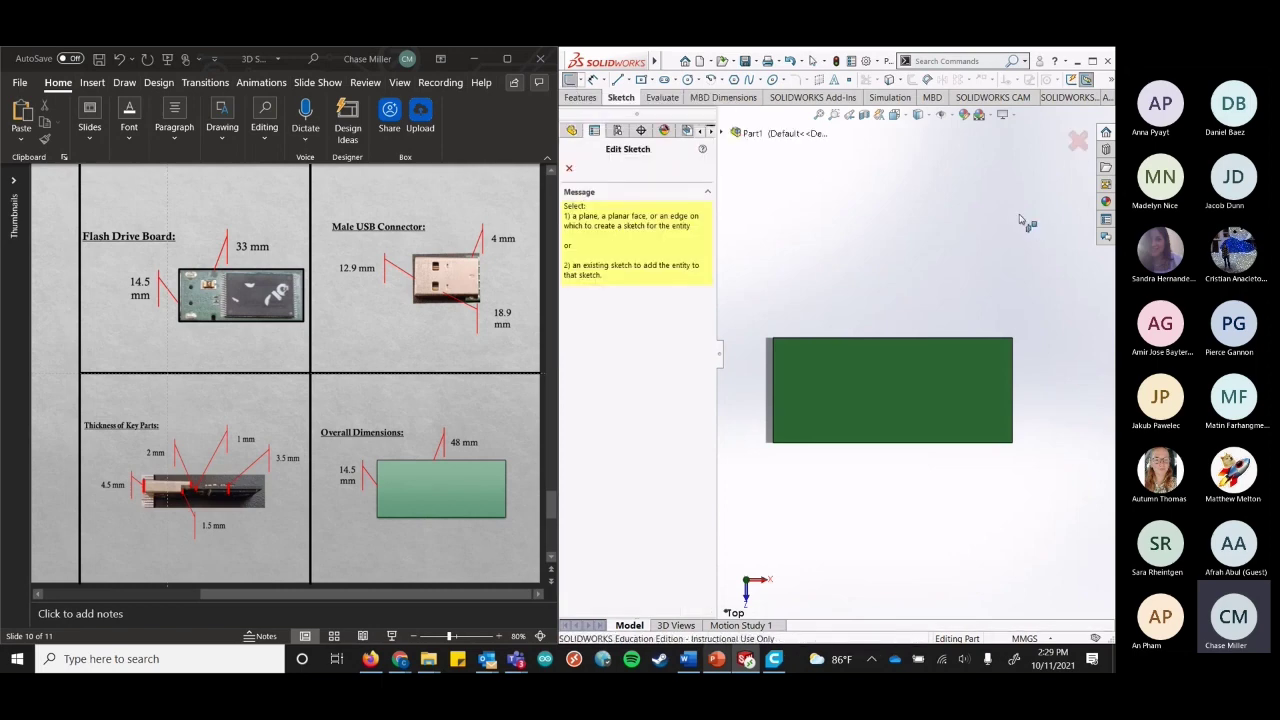
{"action": "left_click", "coordinate": [723, 135]}
{"action": "right_click", "coordinate": [787, 233]}
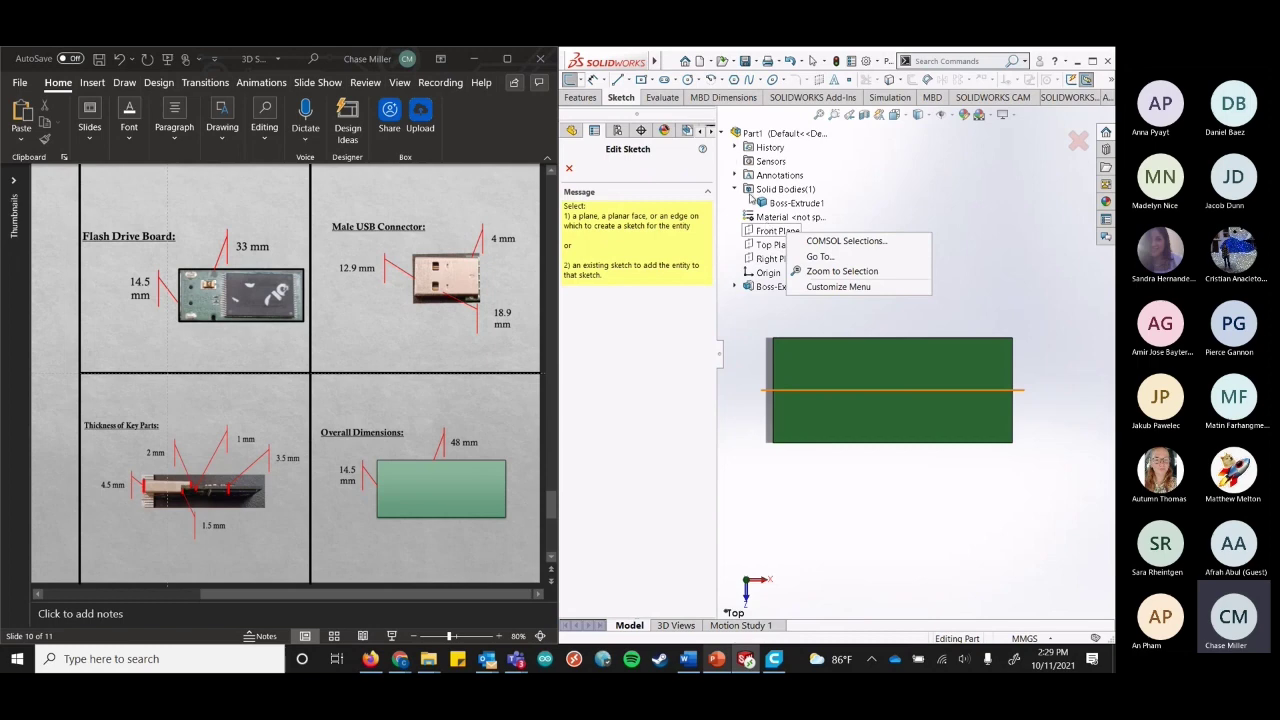
{"action": "left_click", "coordinate": [737, 192]}
{"action": "left_click", "coordinate": [736, 190]}
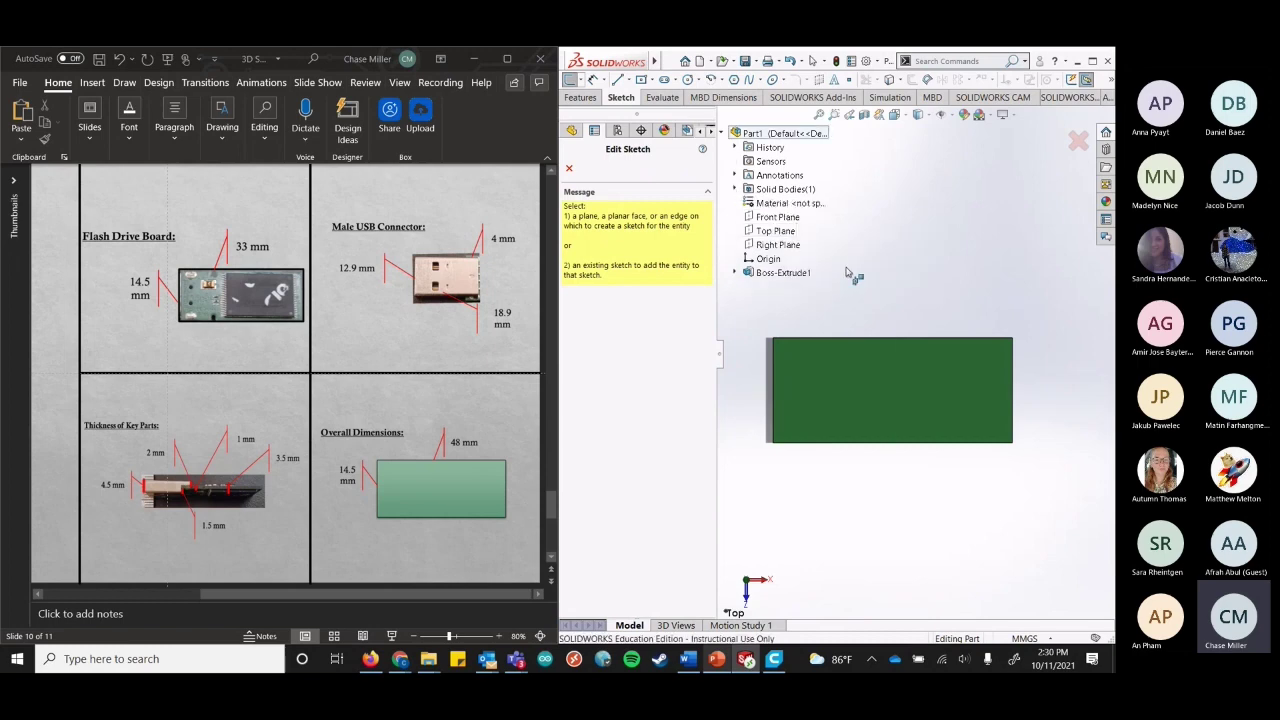
{"action": "left_click", "coordinate": [929, 378]}
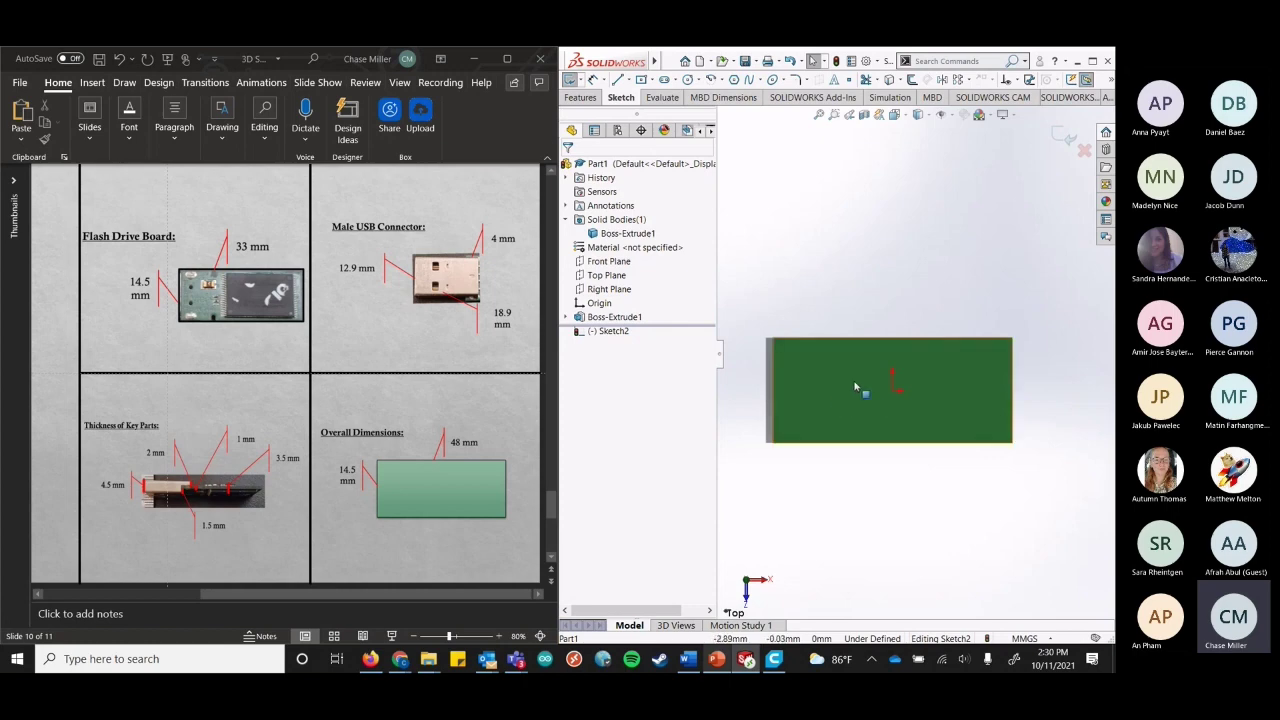
Sketch a horizontal line about 4 mm long from the board's lower-left corner along its lower edge.
{"action": "left_click", "coordinate": [617, 79]}
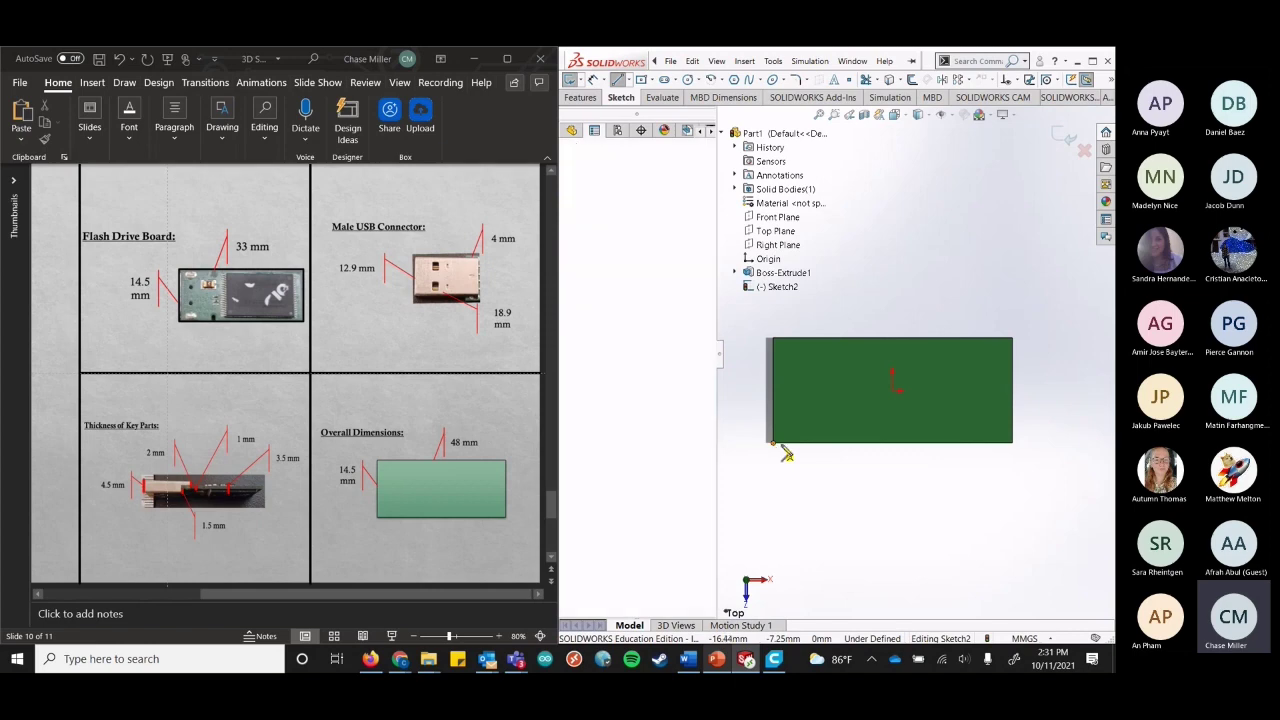
{"action": "left_click", "coordinate": [789, 451]}
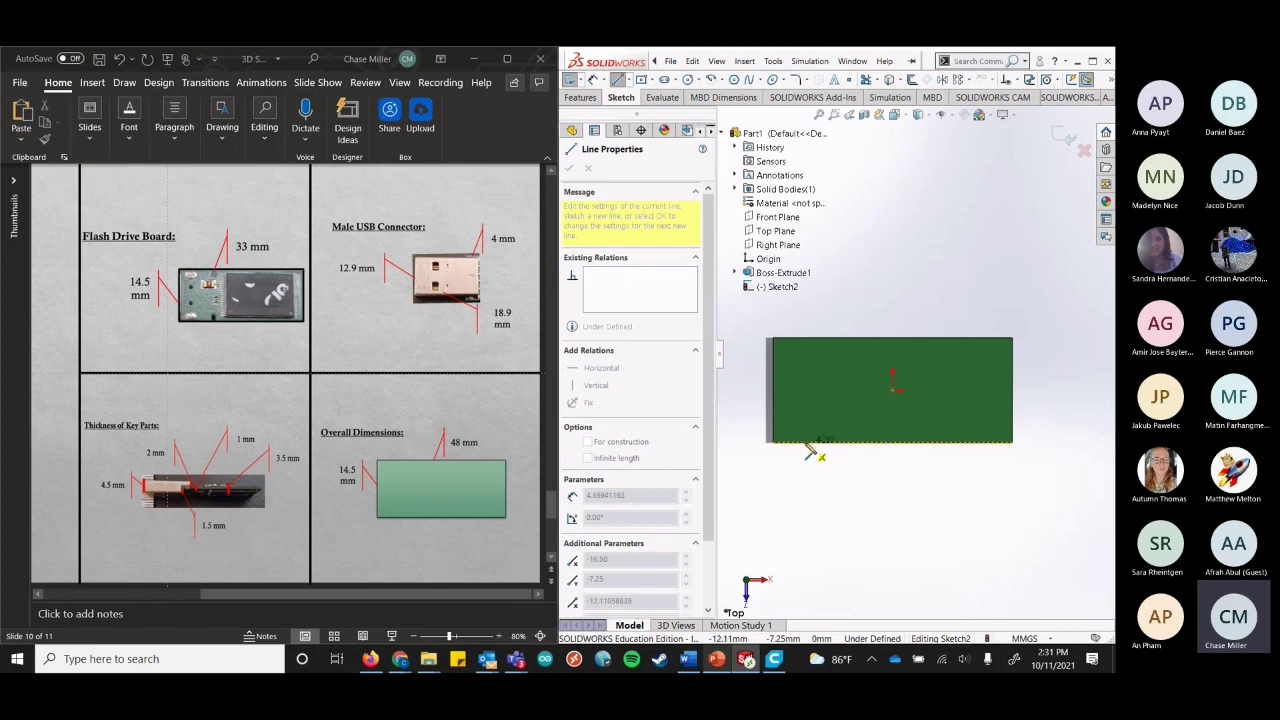
{"action": "left_click", "coordinate": [803, 444]}
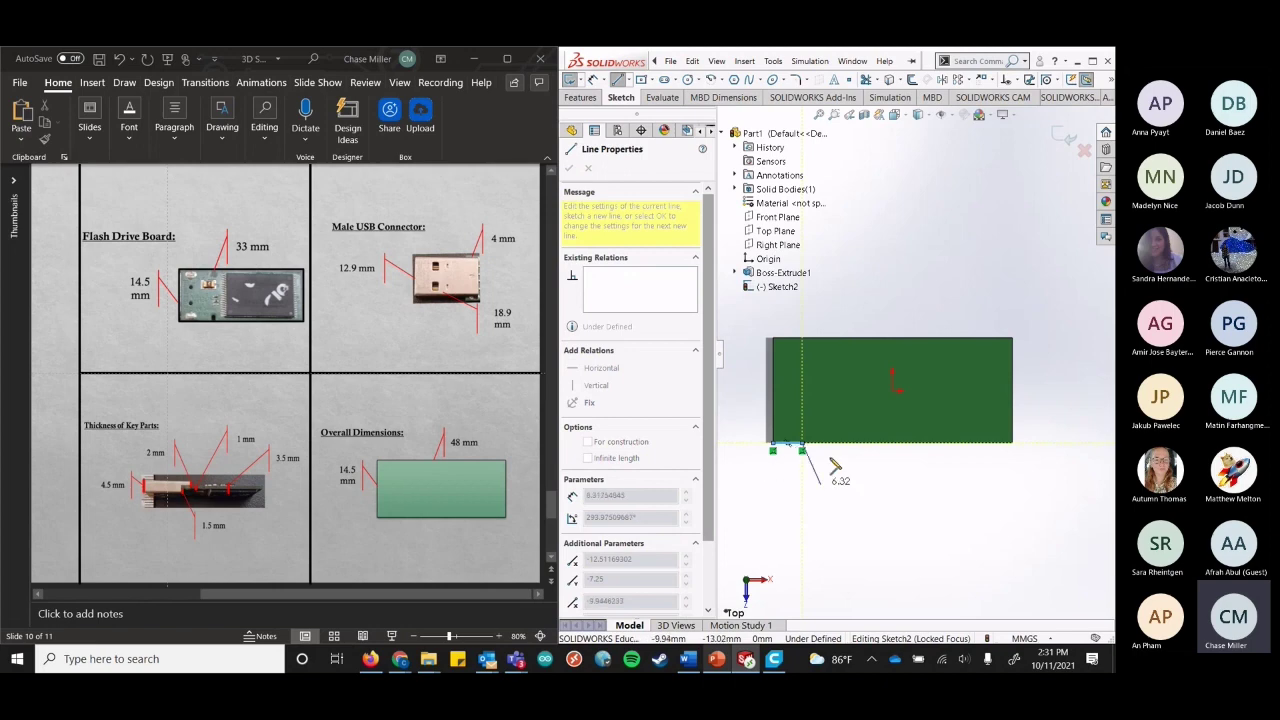
{"action": "key", "text": "Escape"}
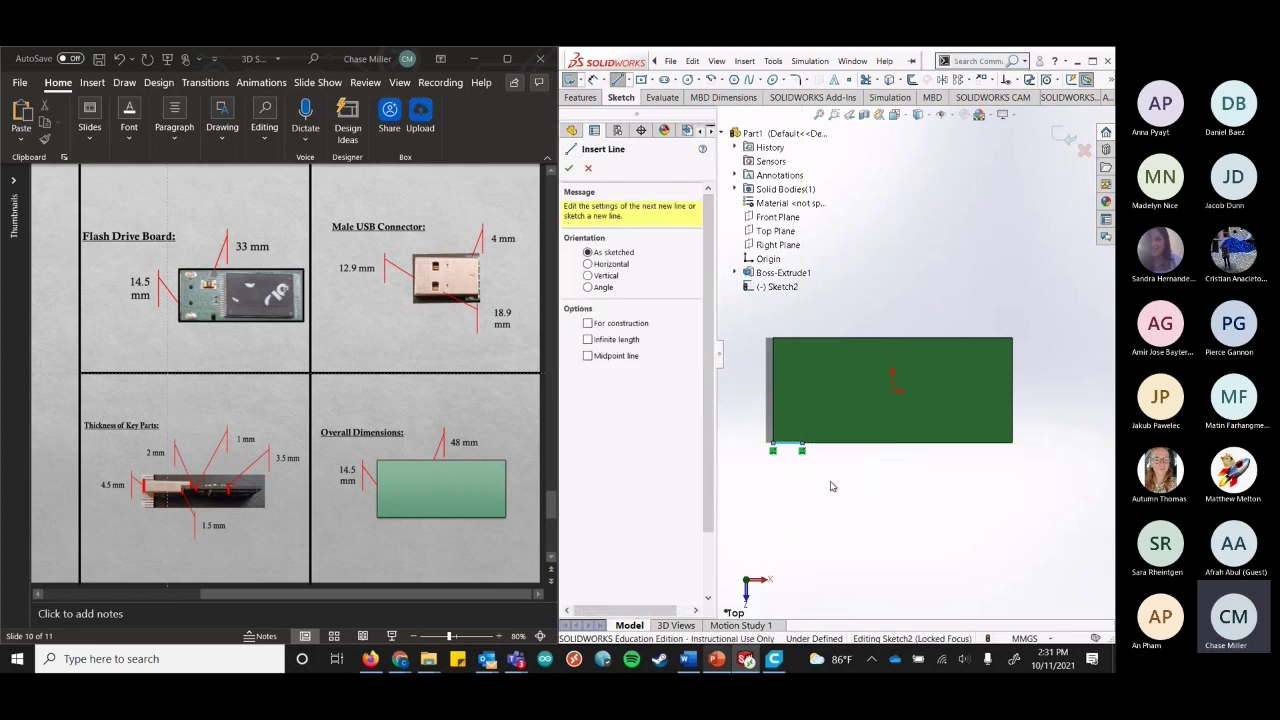
{"action": "key", "text": "Escape"}
Set the length of the short line on the board's lower edge to 4.00 mm.
{"action": "left_click", "coordinate": [789, 446]}
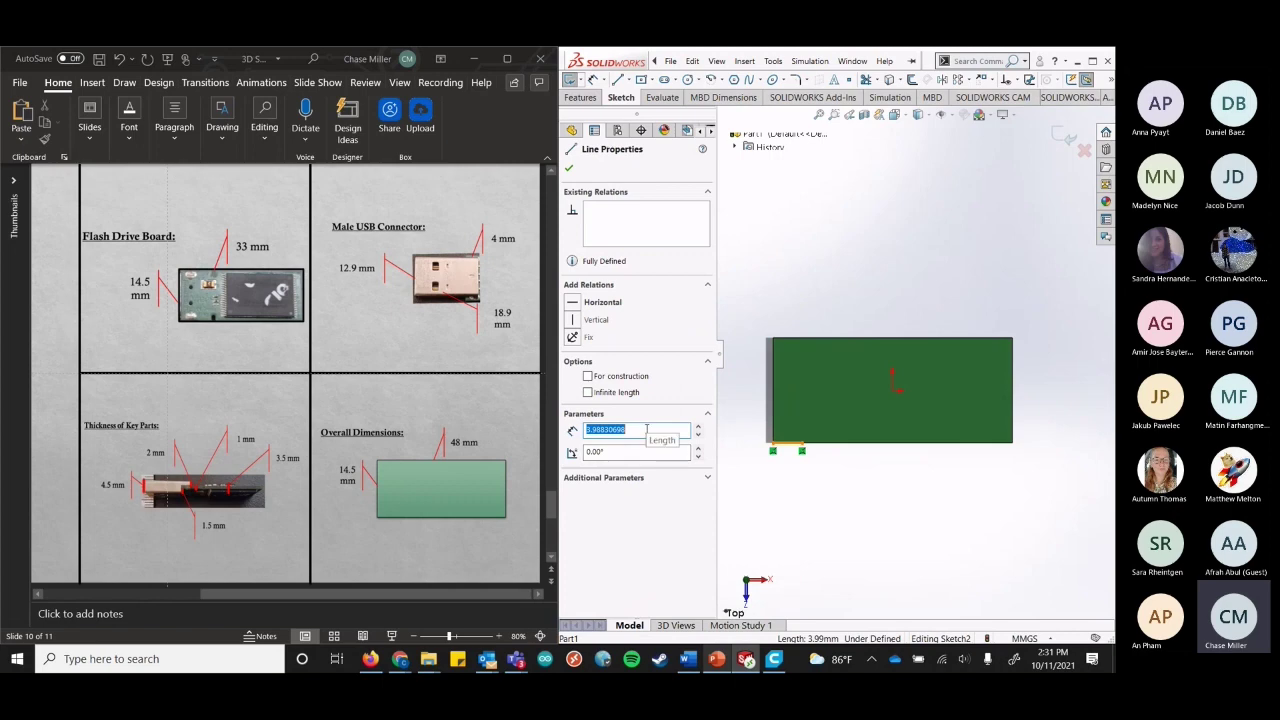
{"action": "type", "text": "4.00"}
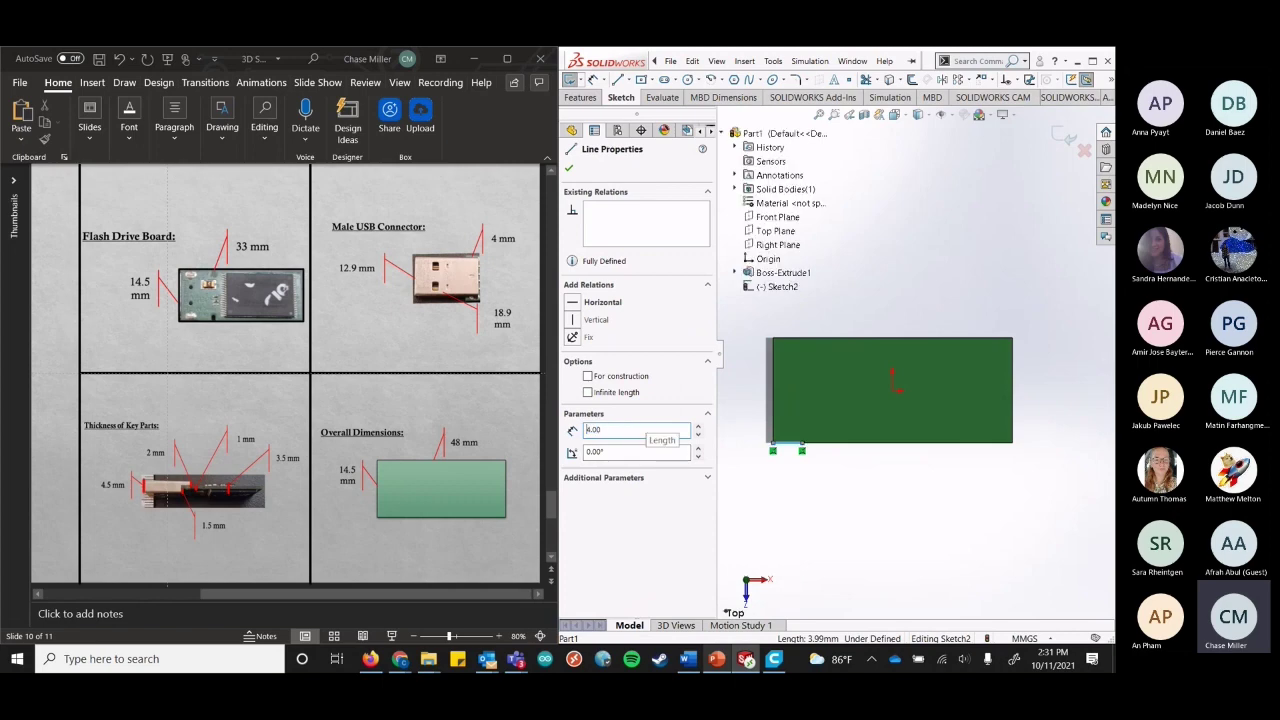
{"action": "left_click", "coordinate": [1010, 520]}
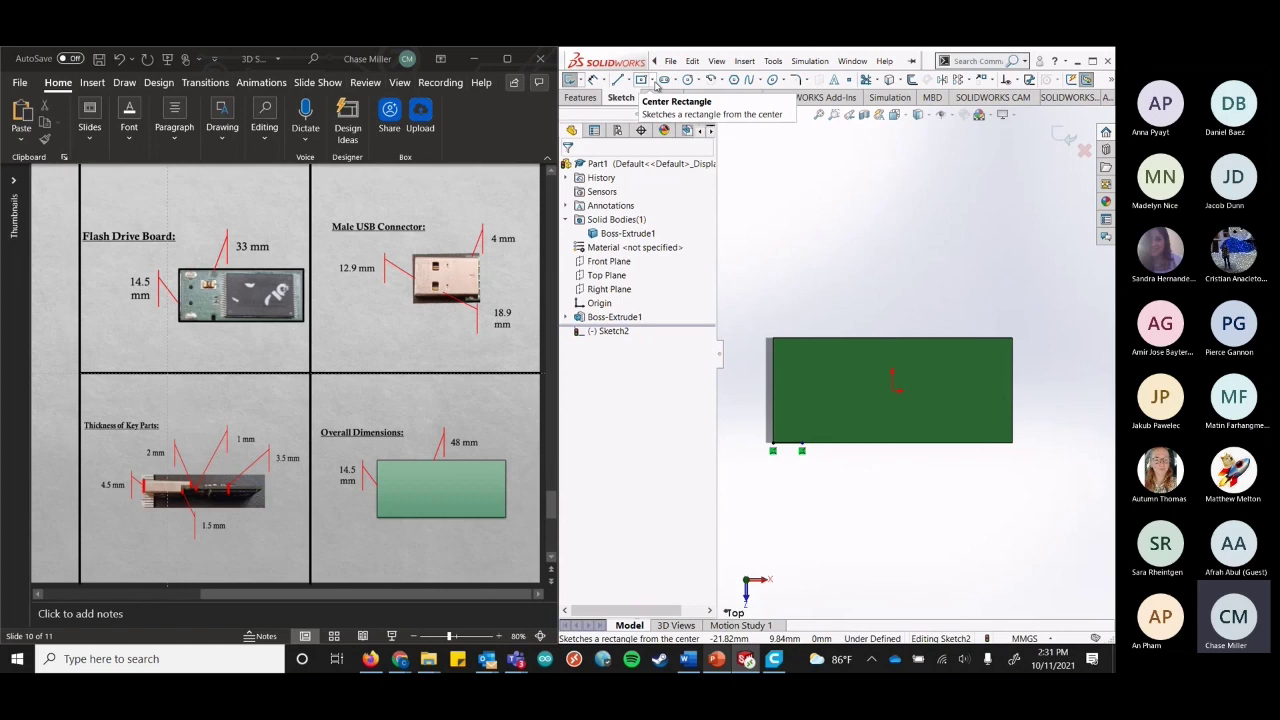
{"action": "left_click", "coordinate": [652, 80]}
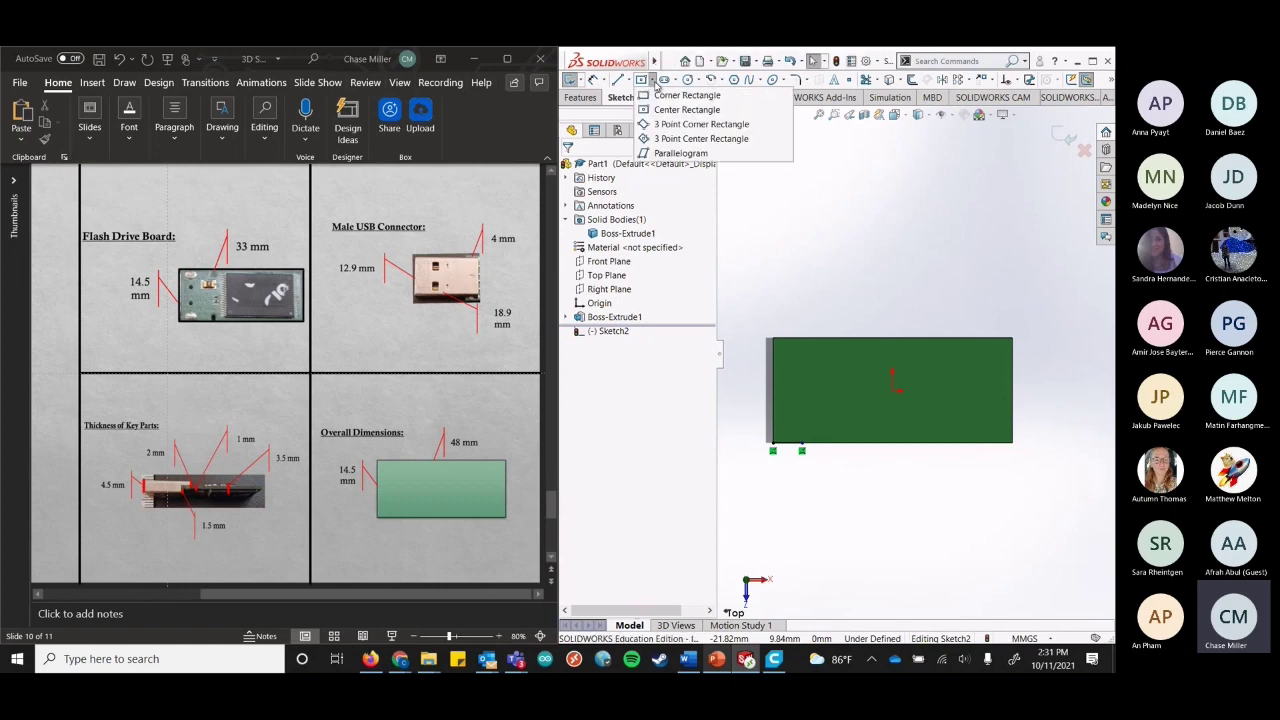
{"action": "left_click", "coordinate": [699, 132]}
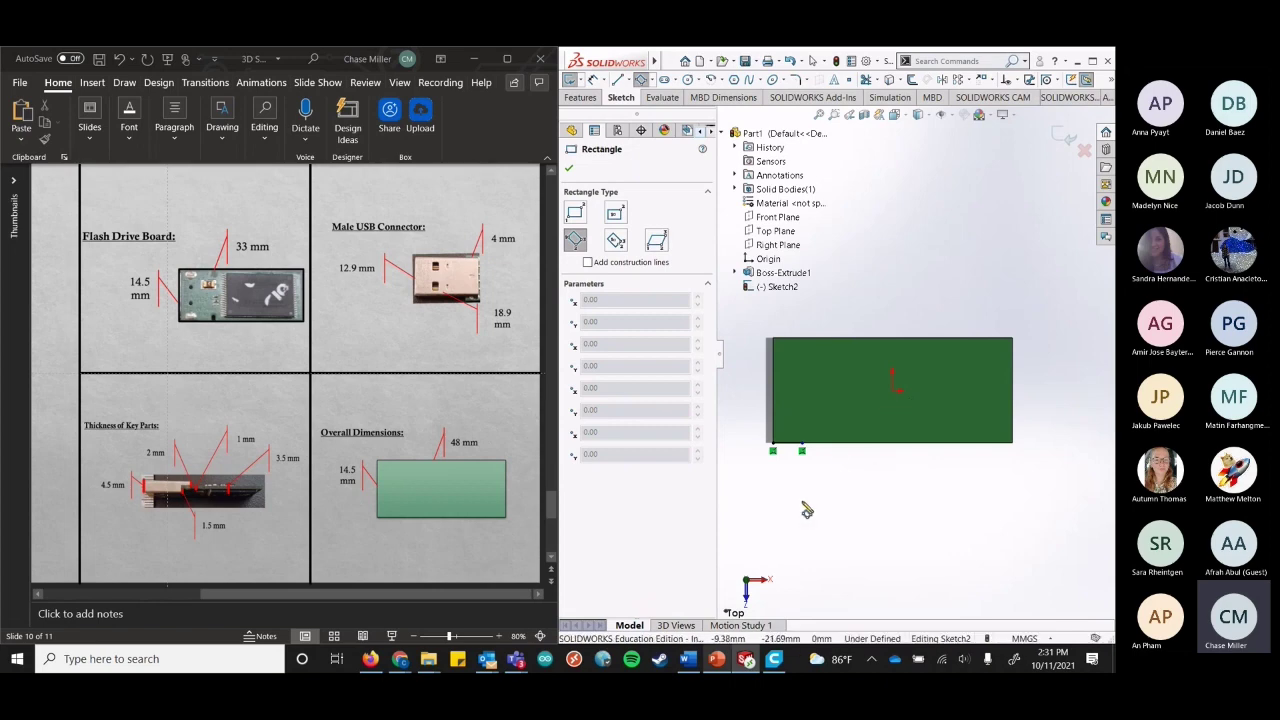
{"action": "left_click", "coordinate": [802, 449]}
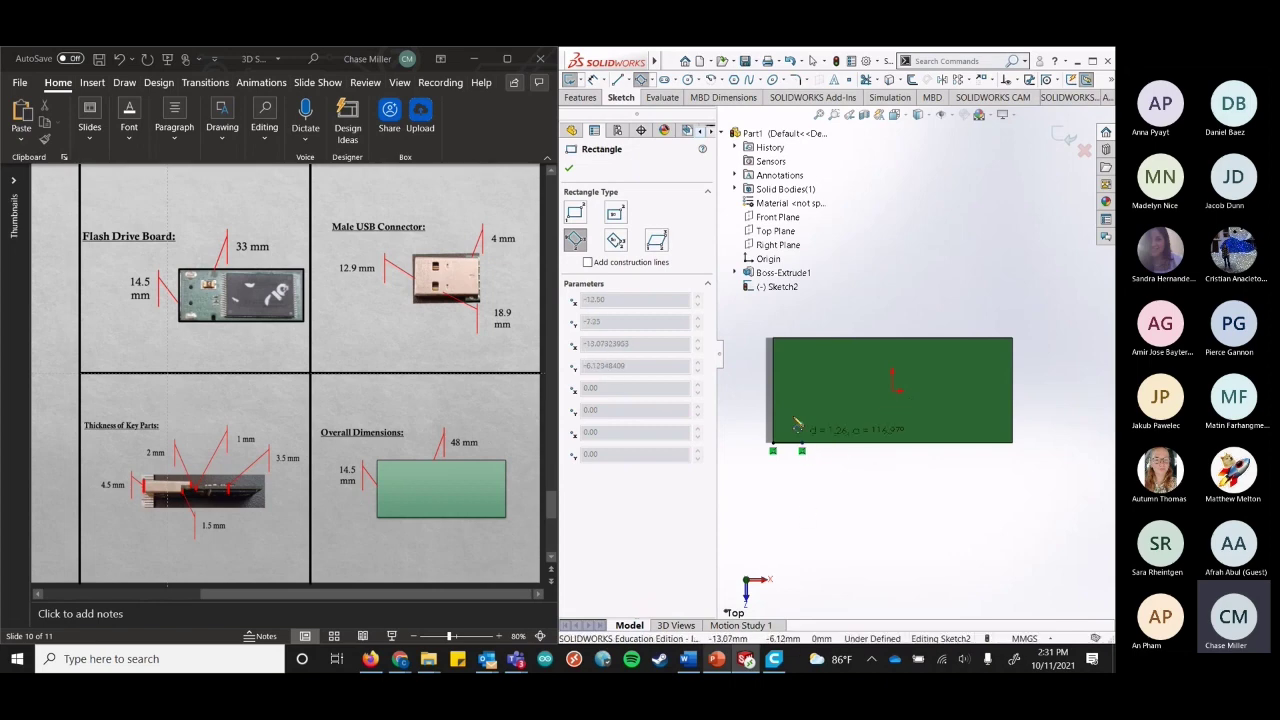
{"action": "right_click", "coordinate": [806, 344]}
{"action": "key", "text": "Escape"}
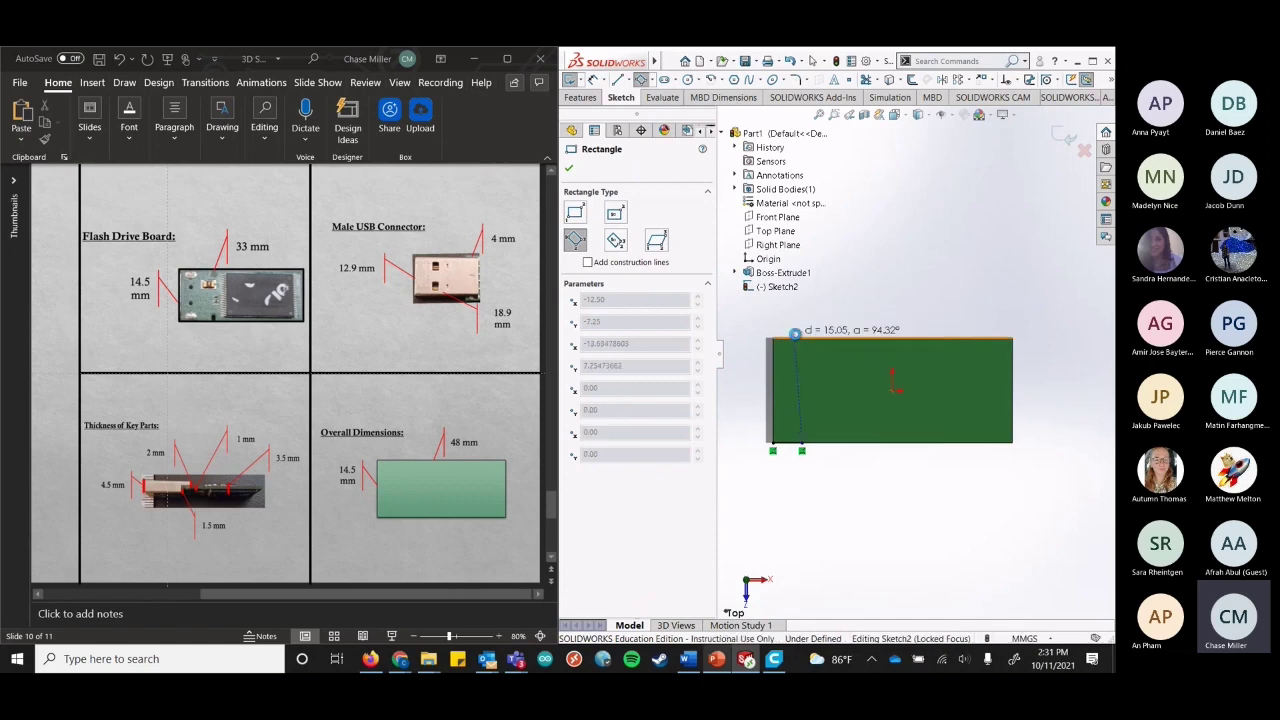
{"action": "key", "text": "c"}
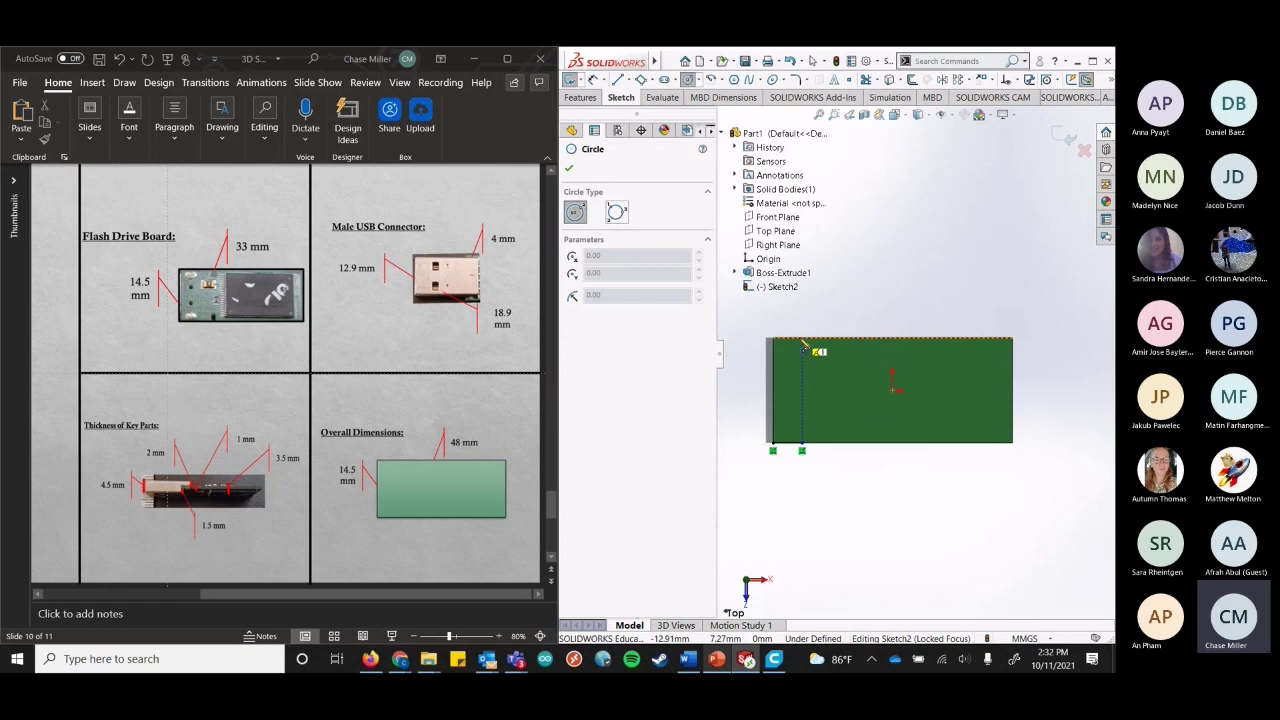
{"action": "left_click", "coordinate": [803, 345]}
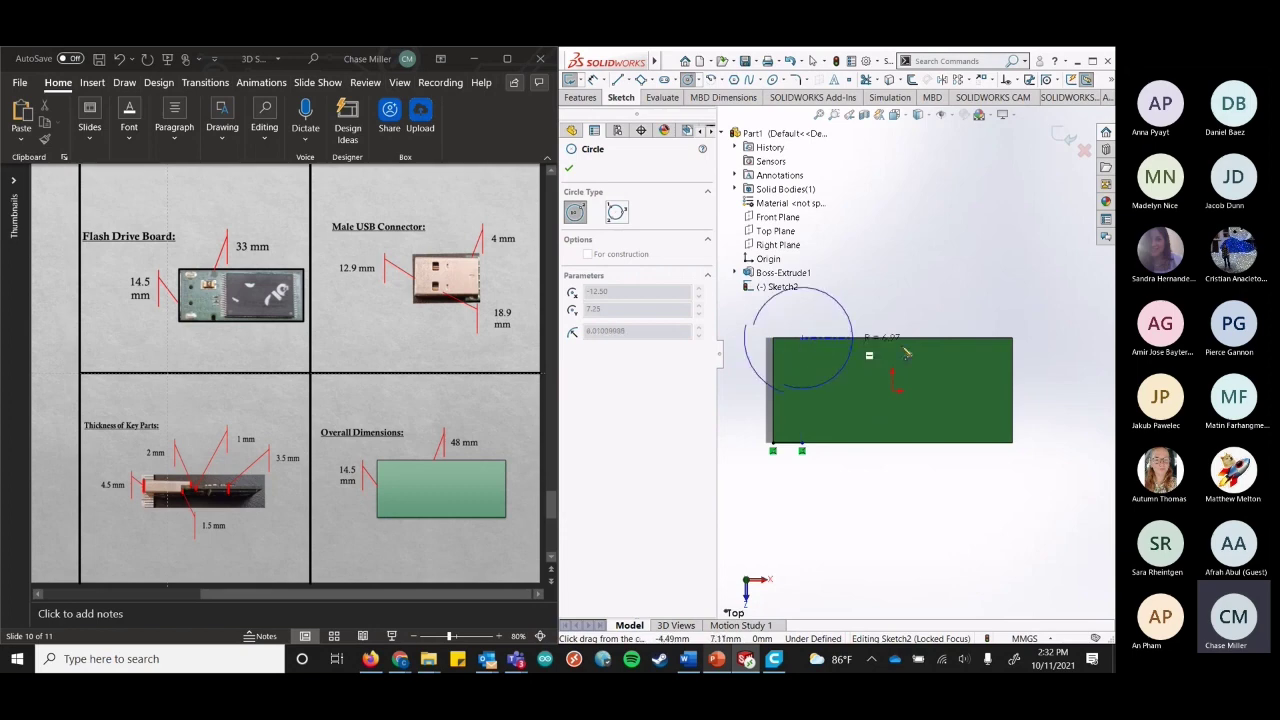
{"action": "right_click", "coordinate": [823, 288]}
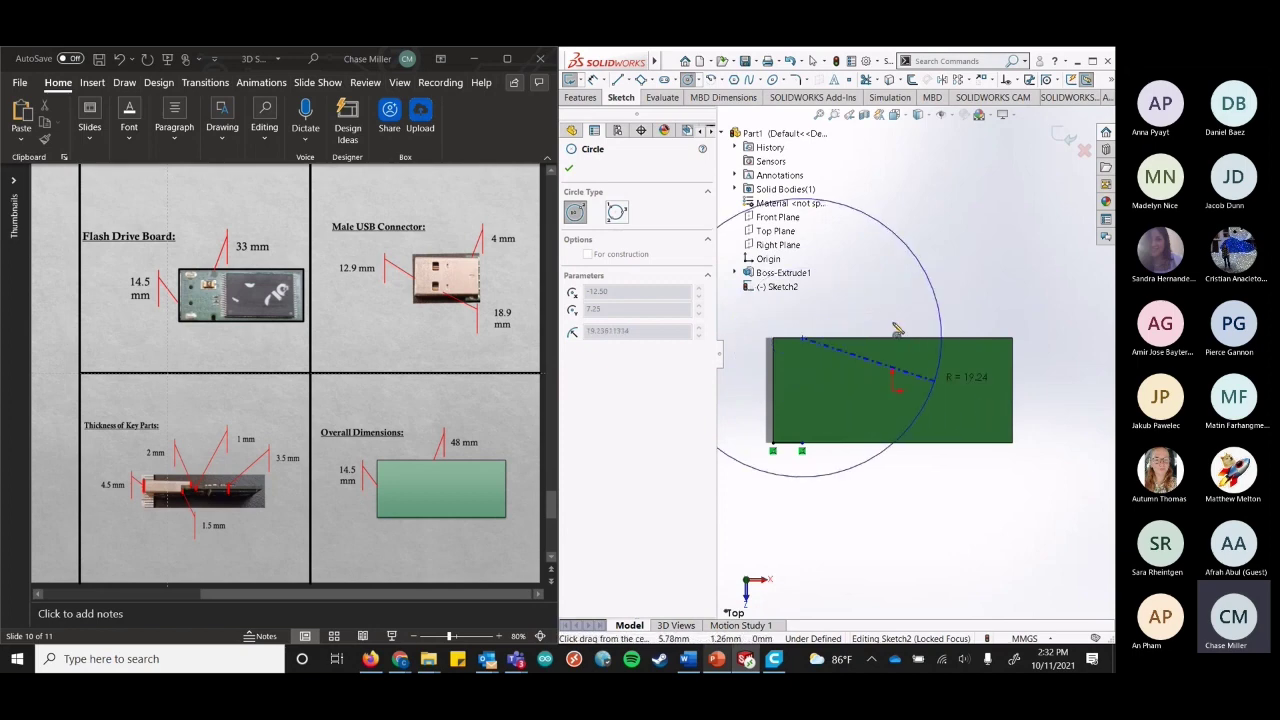
{"action": "key", "text": "Escape"}
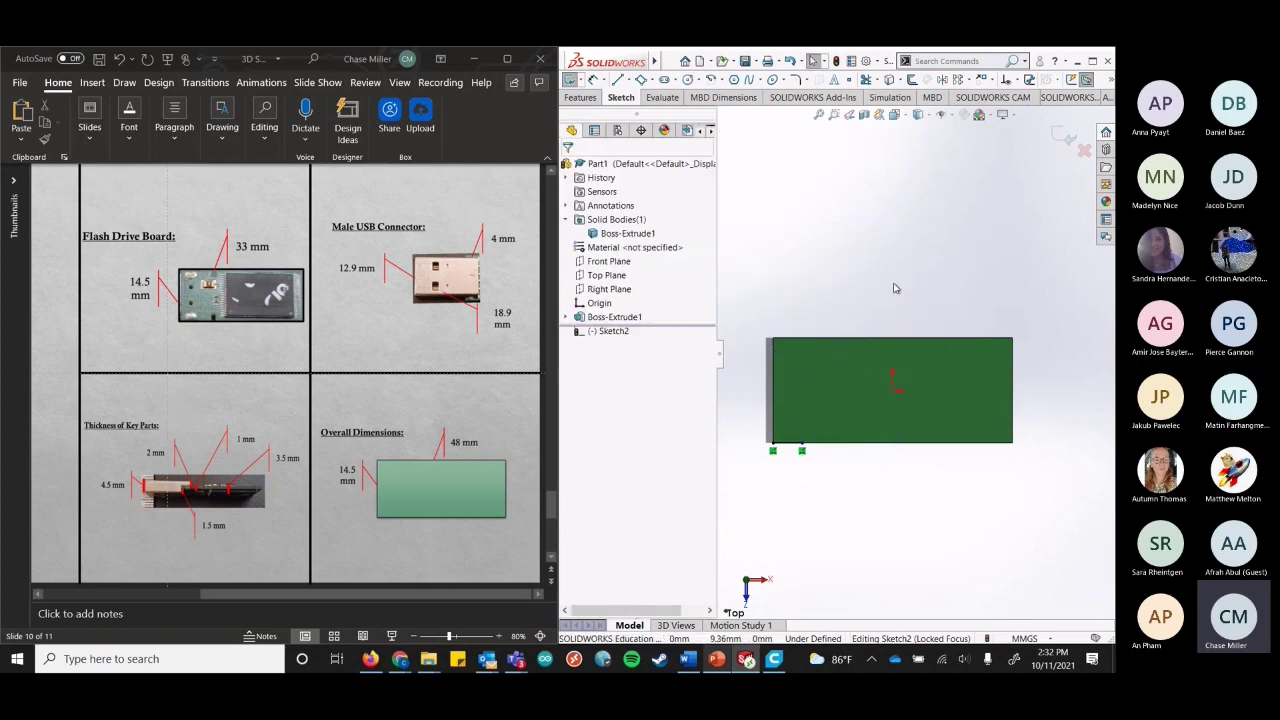
Draw a three-point corner rectangle, about 29 by 14.5 mm, from the 4 mm line's end across the board to its far short edge.
{"action": "left_click", "coordinate": [642, 80]}
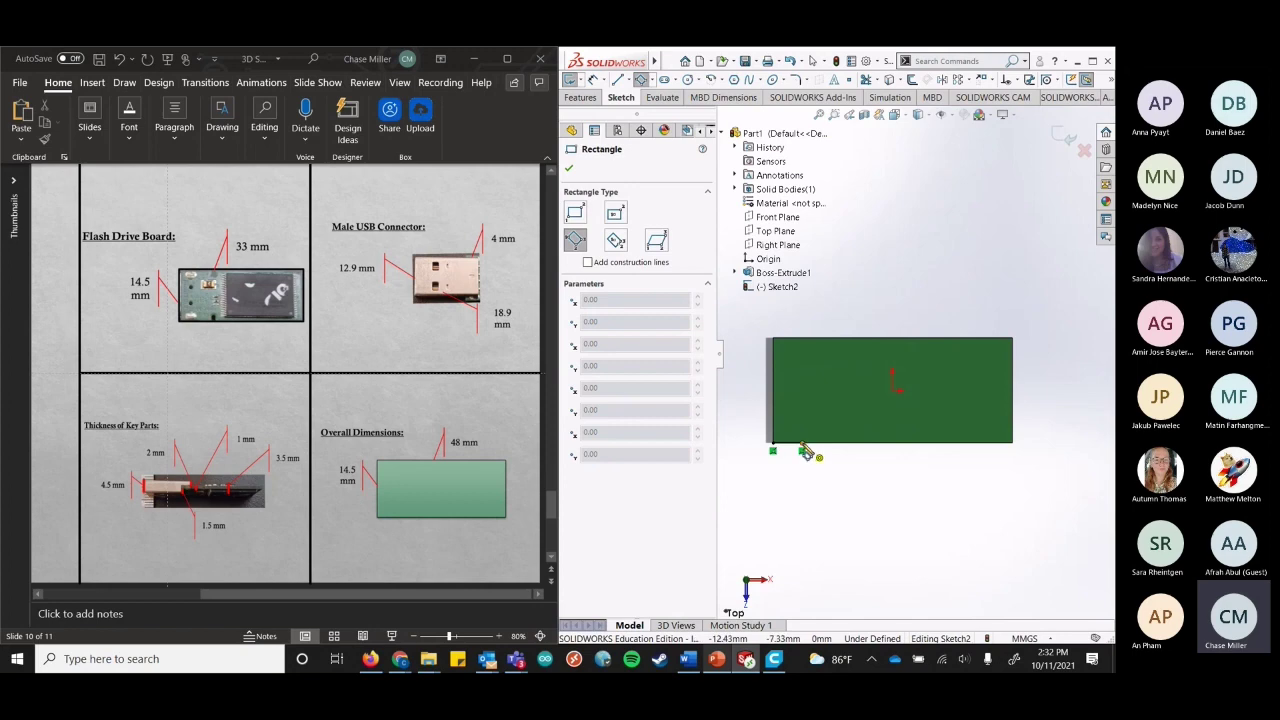
{"action": "left_click", "coordinate": [801, 442]}
{"action": "left_click", "coordinate": [801, 340]}
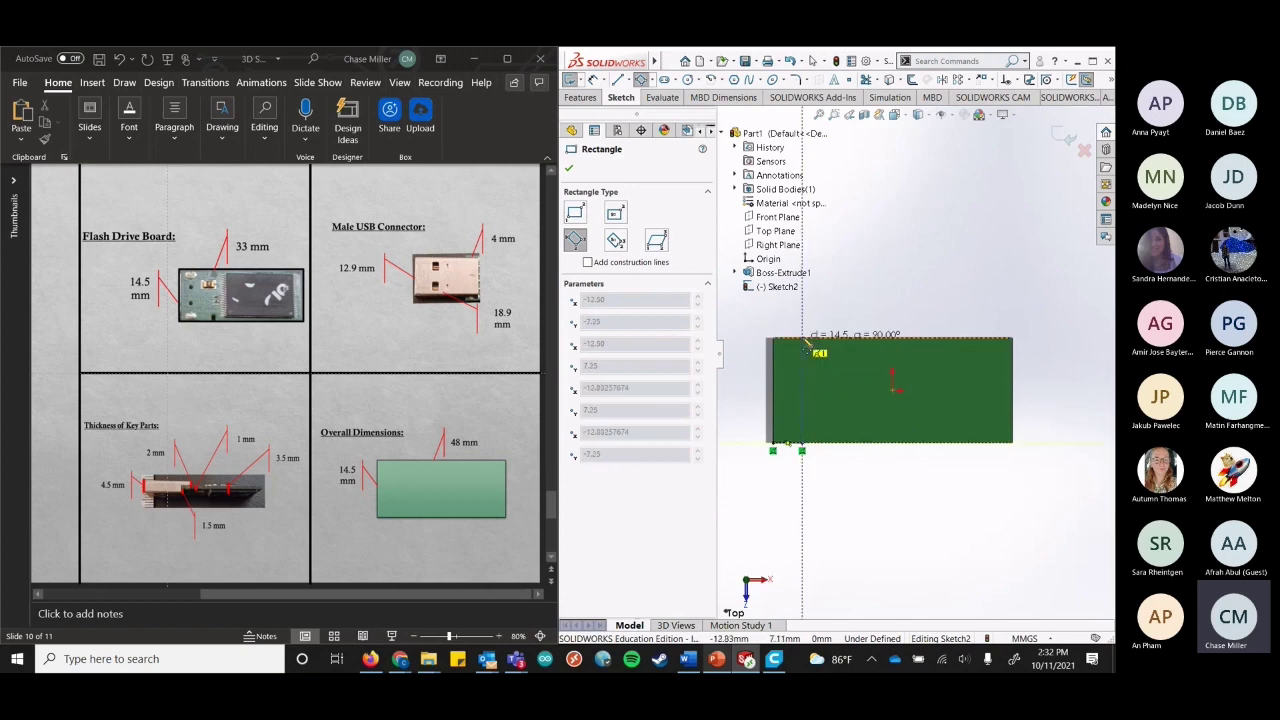
{"action": "left_click", "coordinate": [1012, 340]}
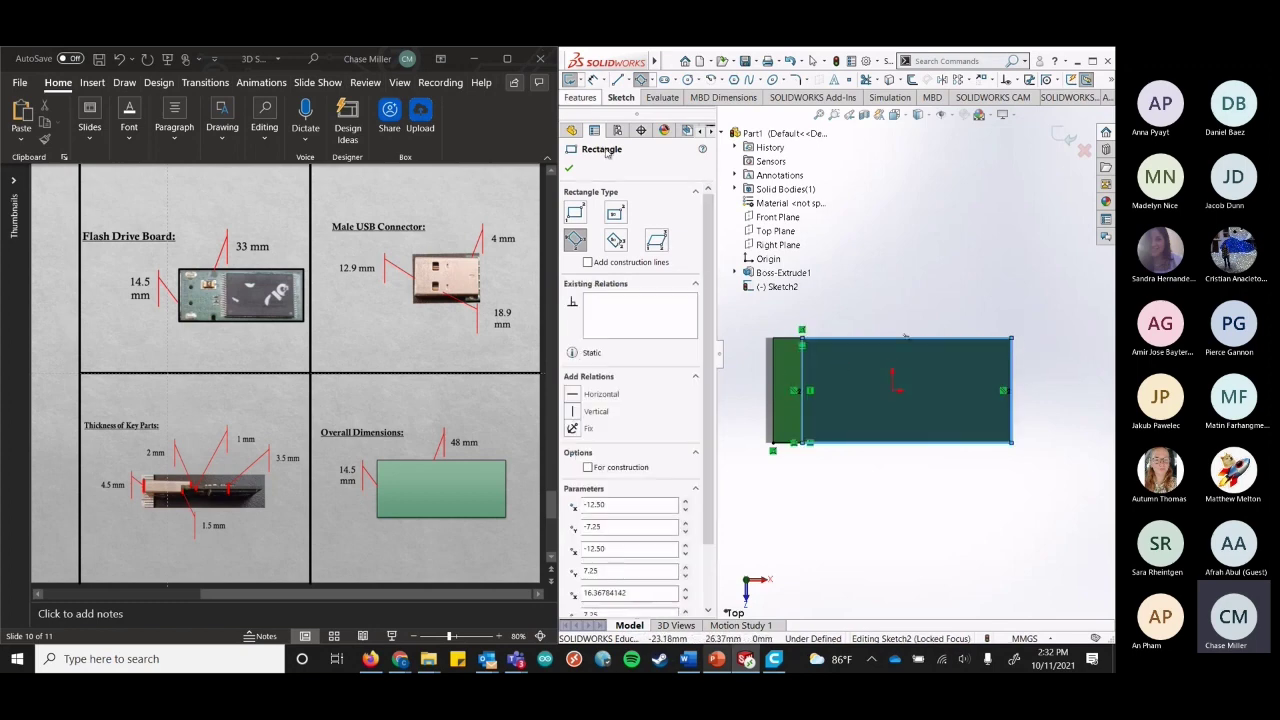
Try to extrude the sketch as a Blind boss 1.00 mm deep.
{"action": "left_click", "coordinate": [581, 97]}
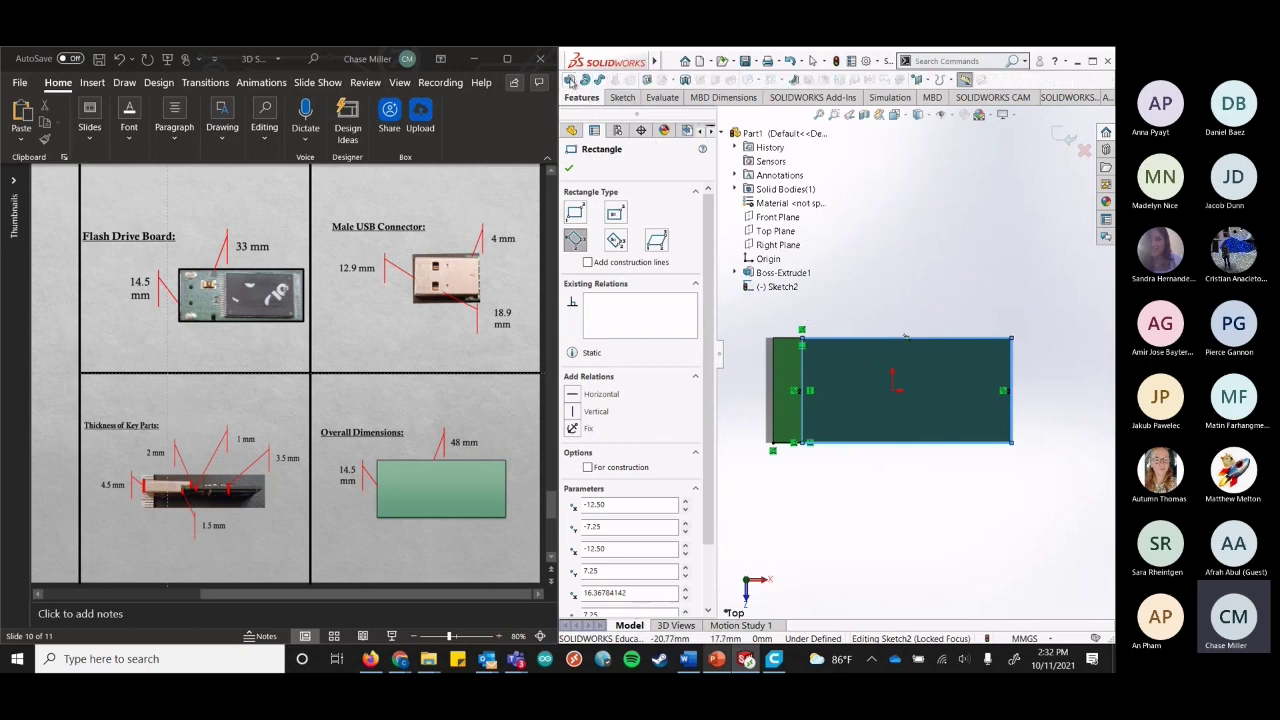
{"action": "left_click", "coordinate": [571, 80]}
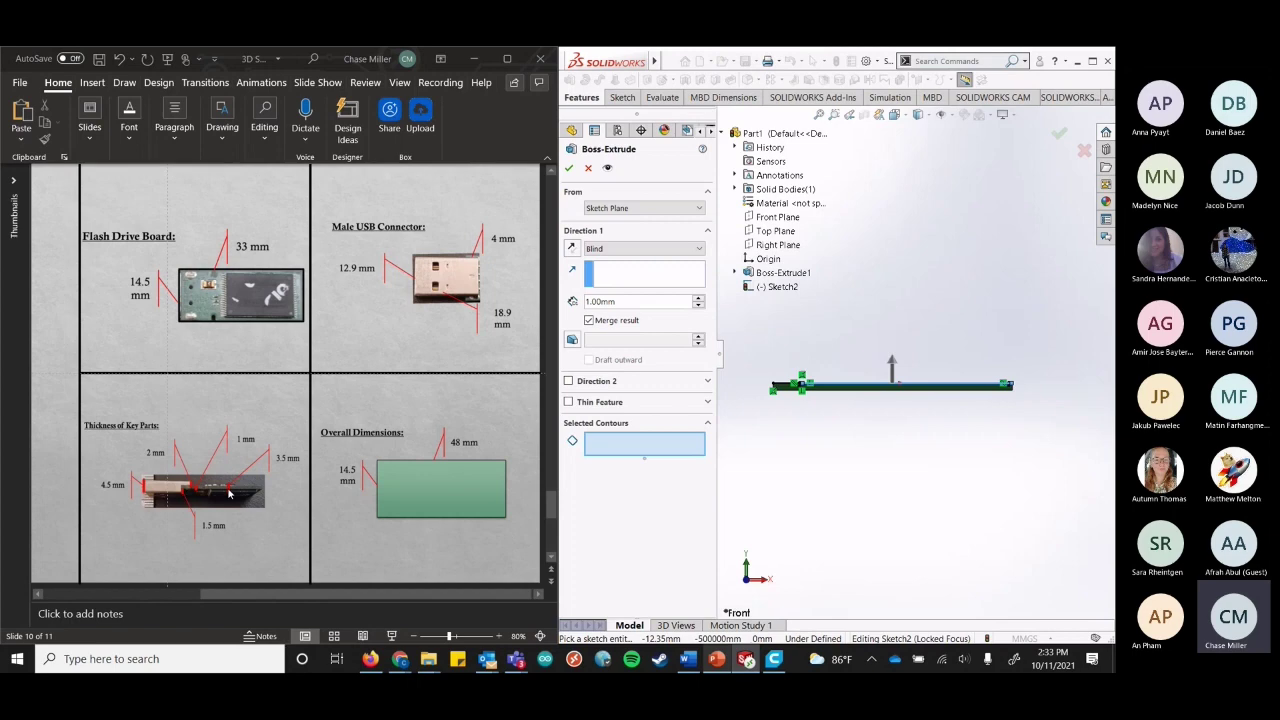
{"action": "left_click", "coordinate": [601, 304]}
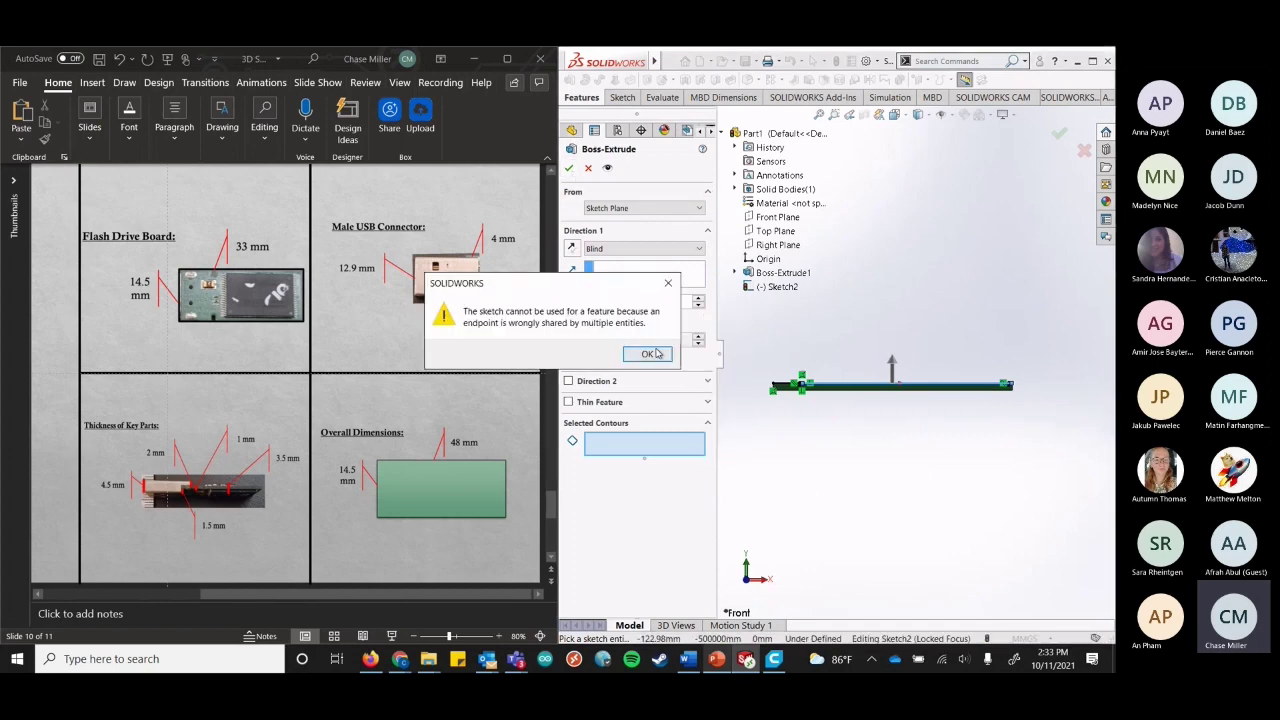
{"action": "left_click", "coordinate": [647, 356]}
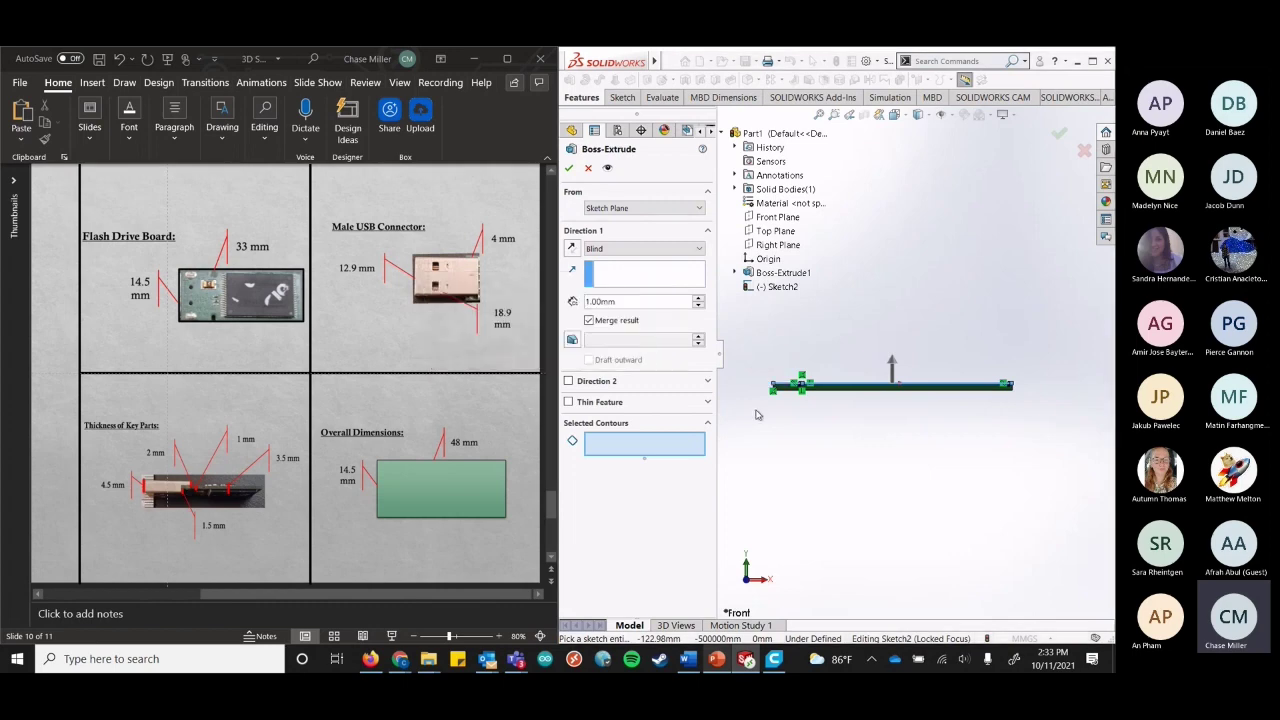
{"action": "key", "text": "ctrl+5"}
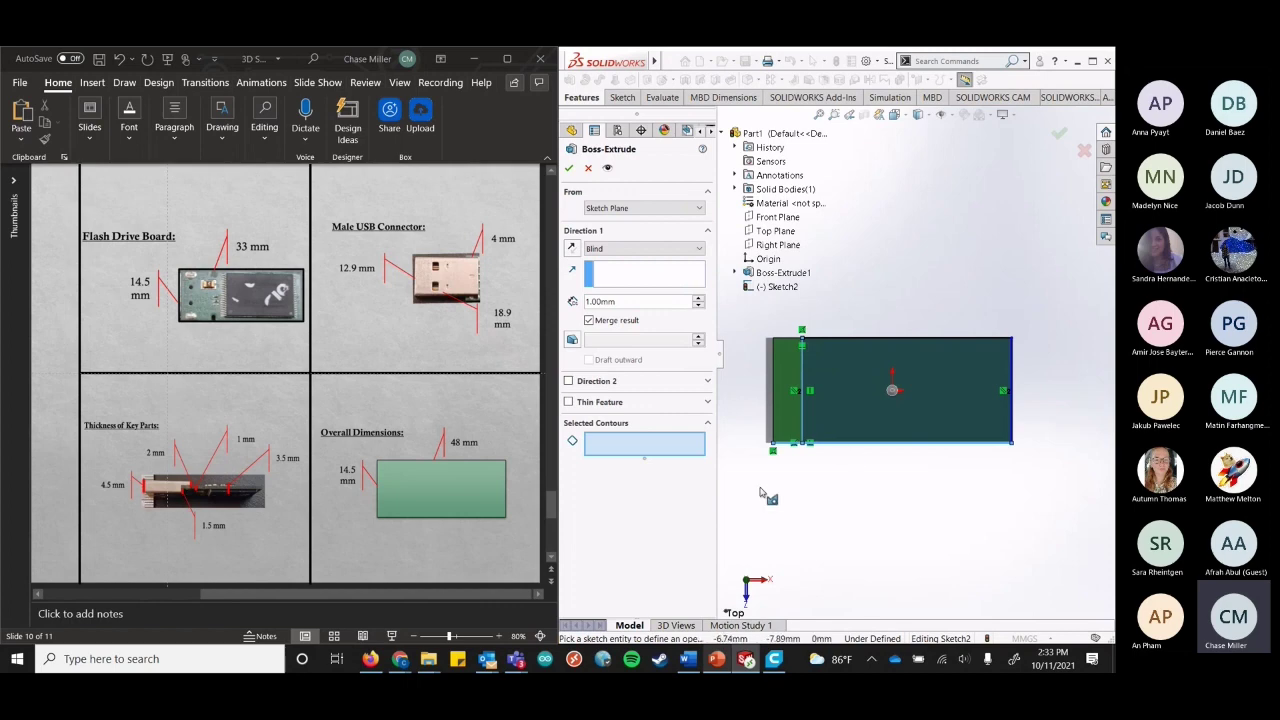
{"action": "key", "text": "Escape"}
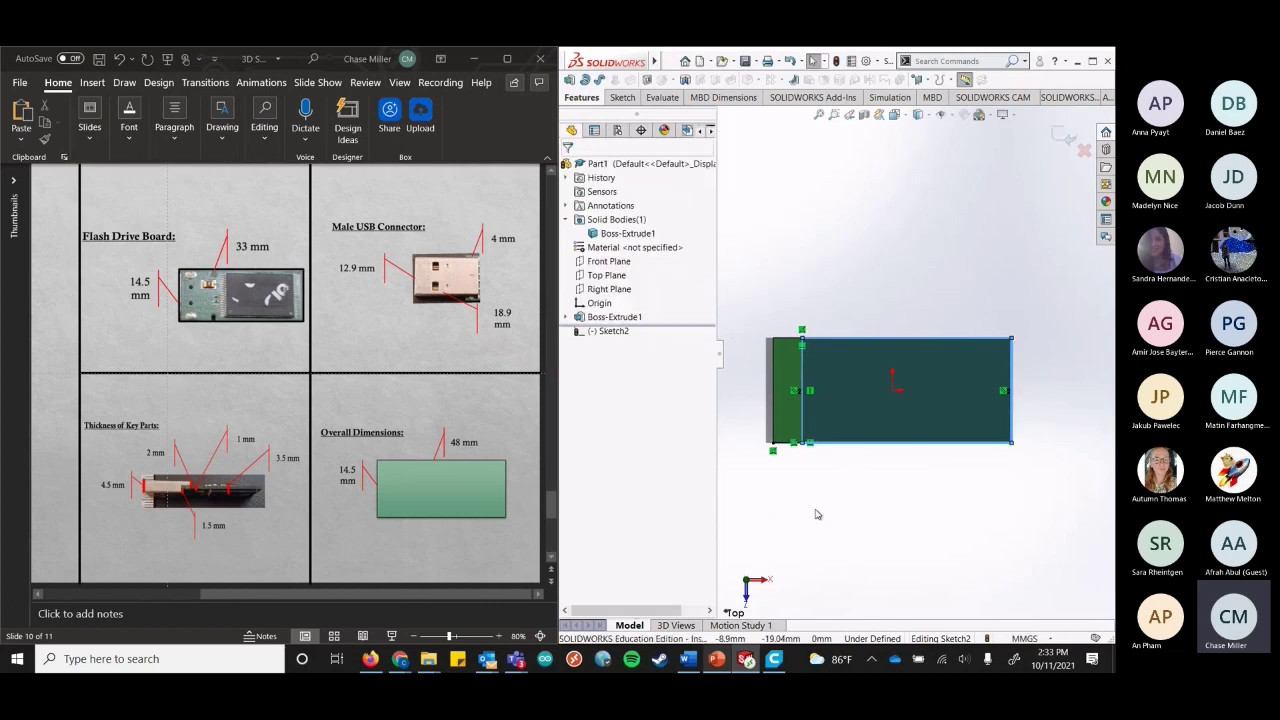
Delete the 4 mm line on the board's lower edge and extrude the remaining rectangle 1.00 mm with merged result.
{"action": "left_click", "coordinate": [783, 447]}
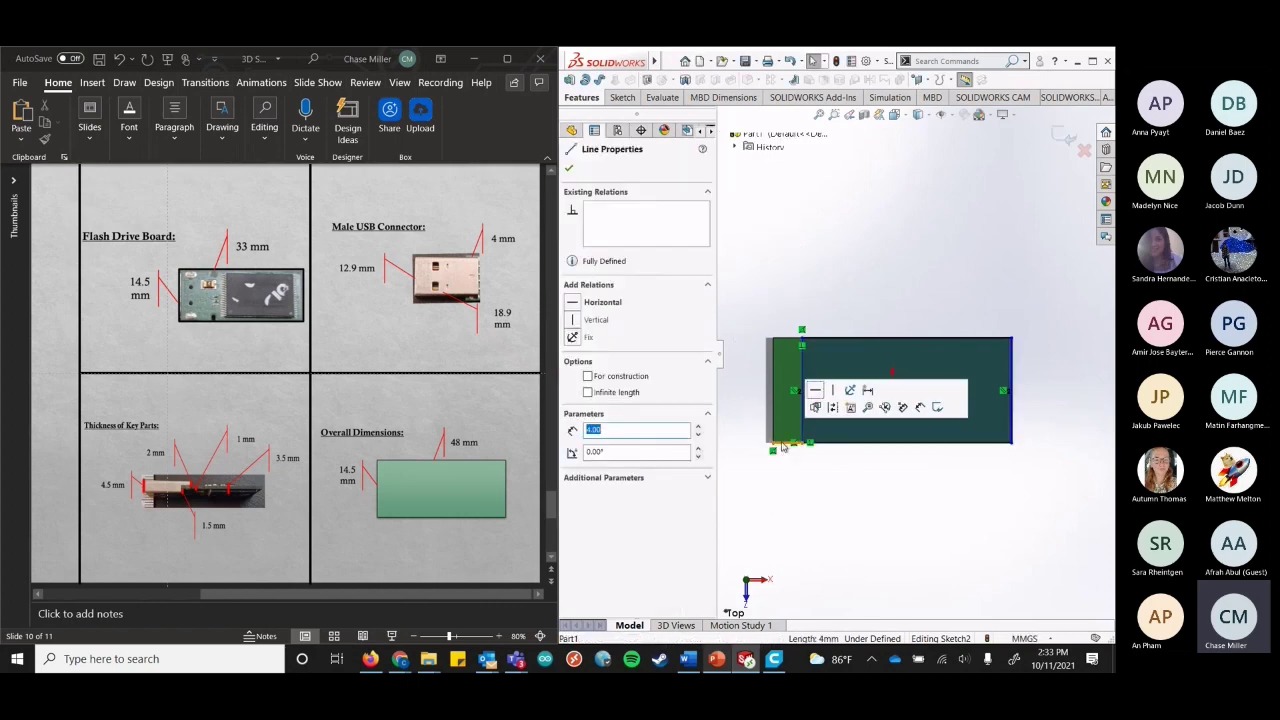
{"action": "key", "text": "Escape"}
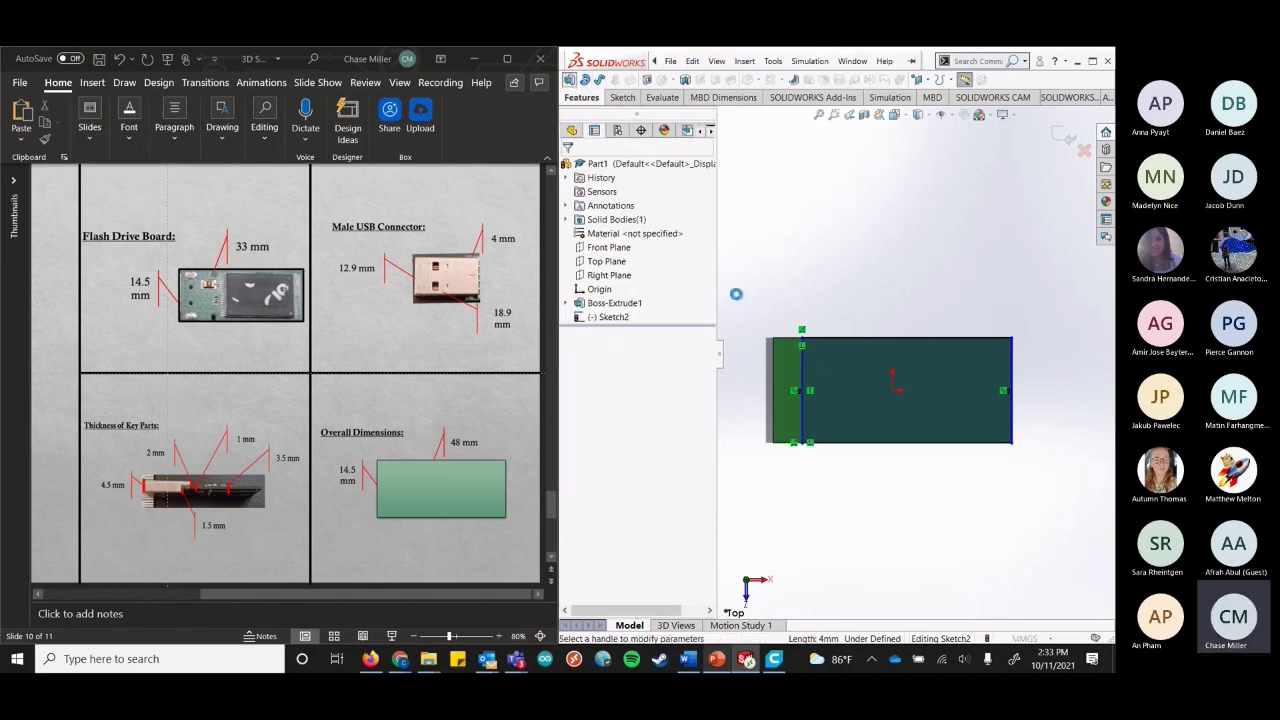
{"action": "key", "text": "Return"}
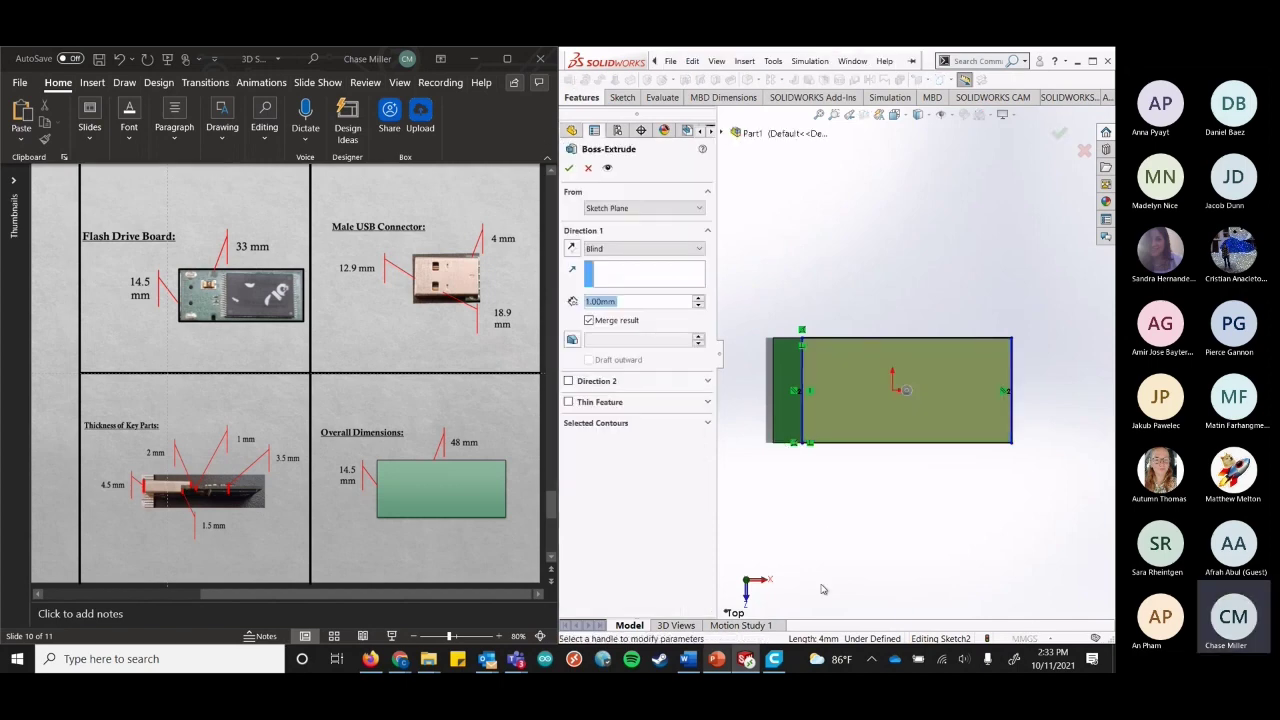
{"action": "key", "text": "ctrl+1"}
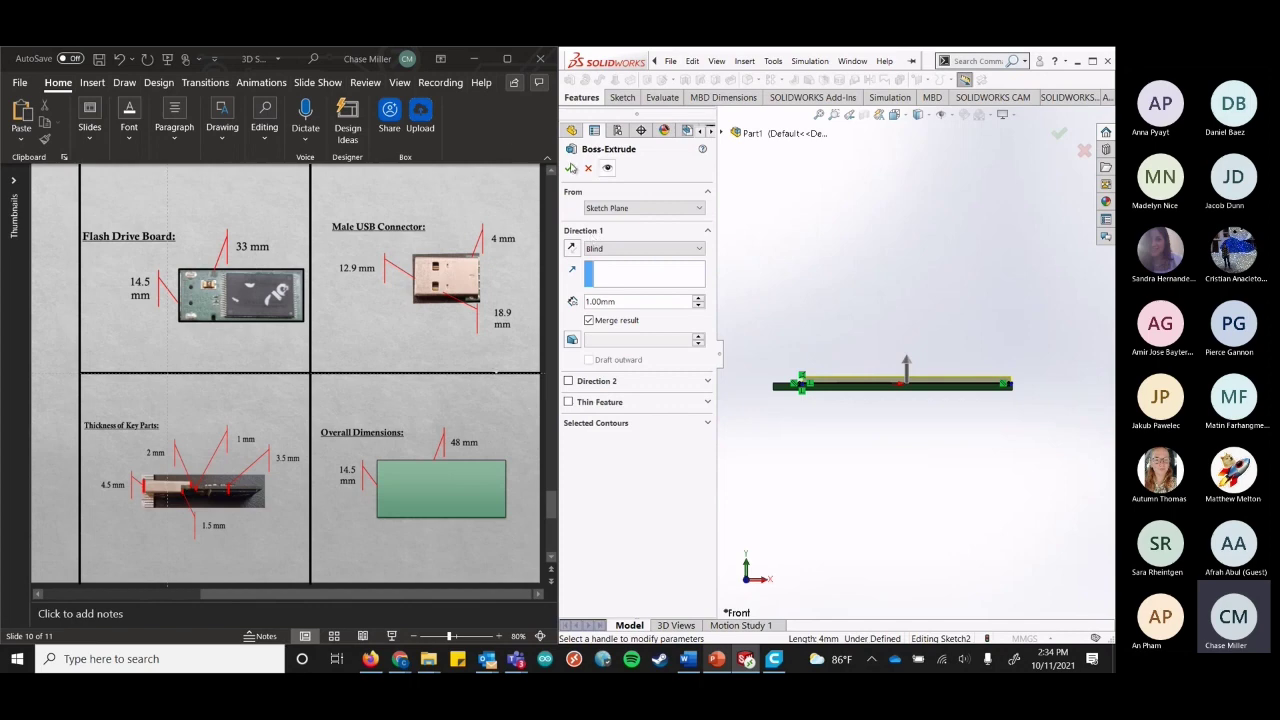
{"action": "left_click", "coordinate": [571, 171]}
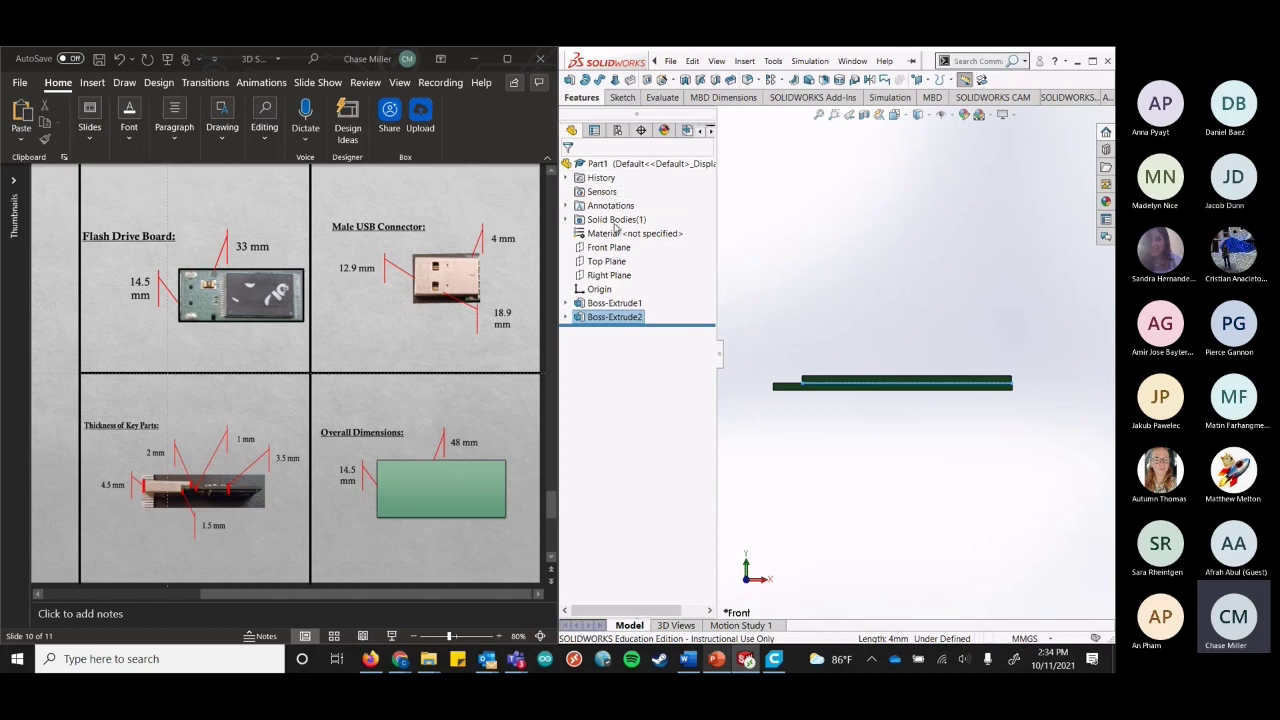
Open the appearance settings for the Boss-Extrude2 feature only.
{"action": "left_click", "coordinate": [566, 220]}
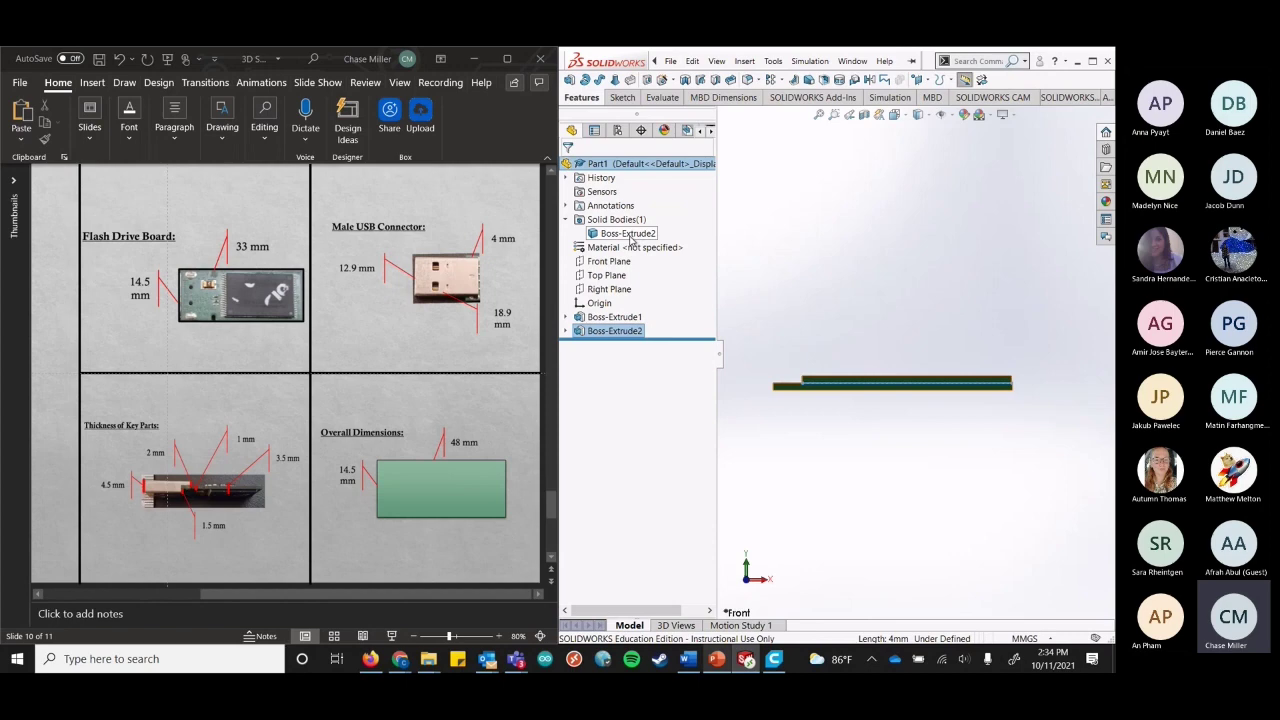
{"action": "right_click", "coordinate": [633, 331]}
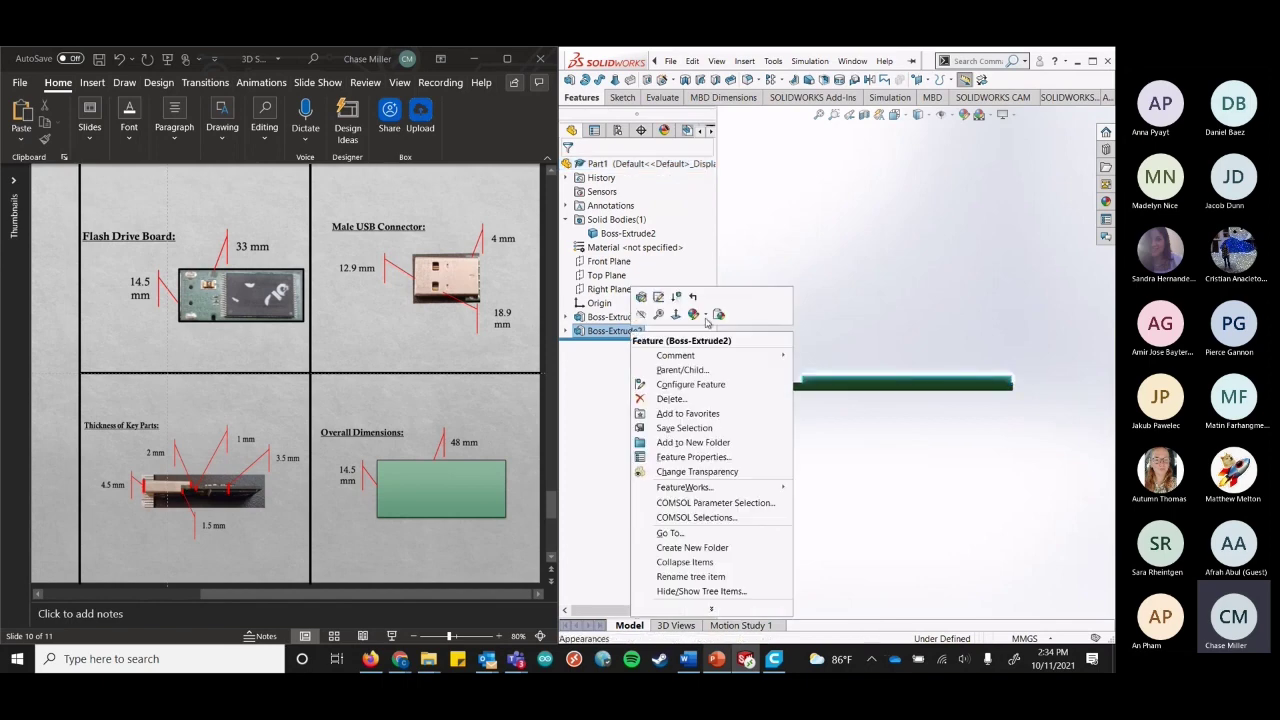
{"action": "left_click", "coordinate": [607, 333]}
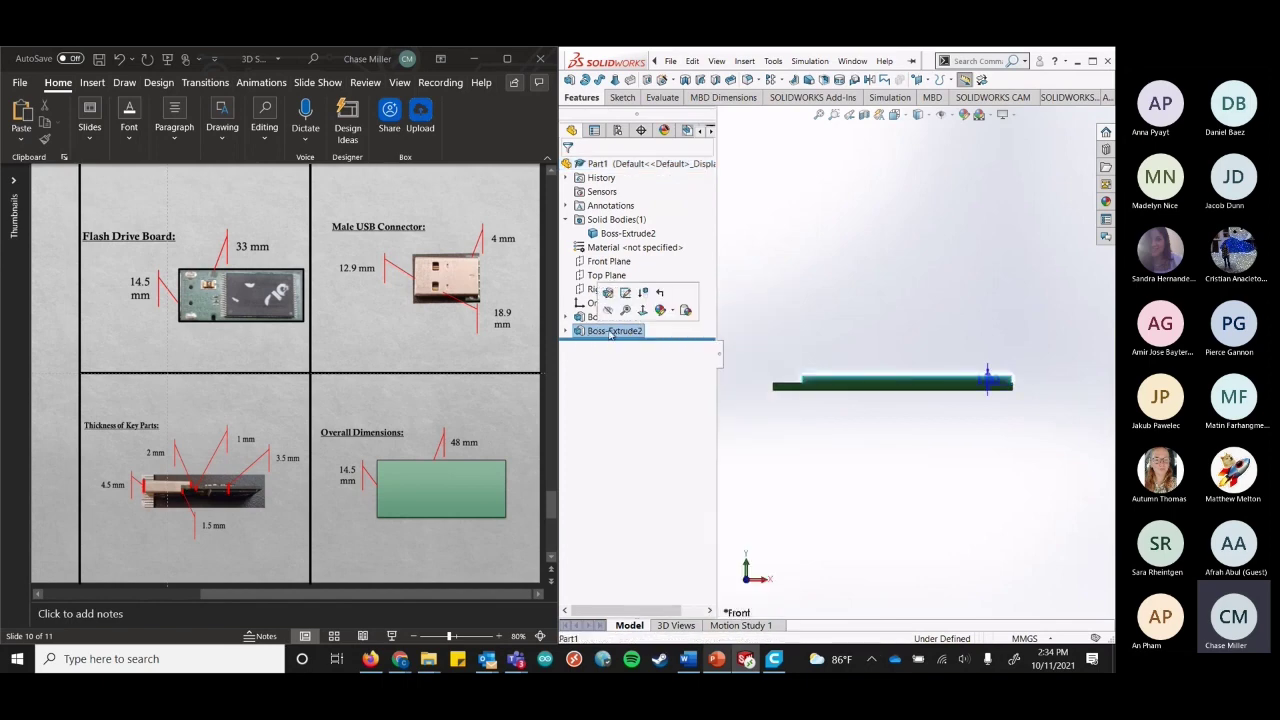
{"action": "right_click", "coordinate": [607, 333]}
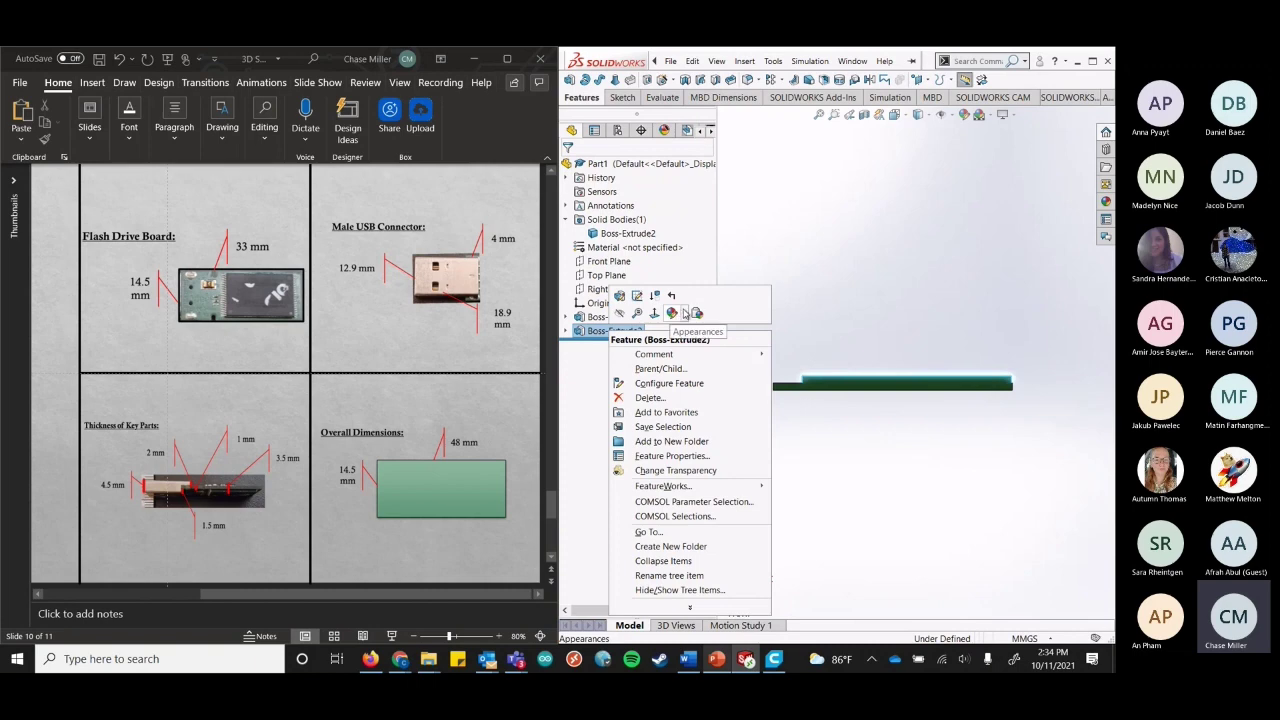
{"action": "left_click", "coordinate": [685, 314]}
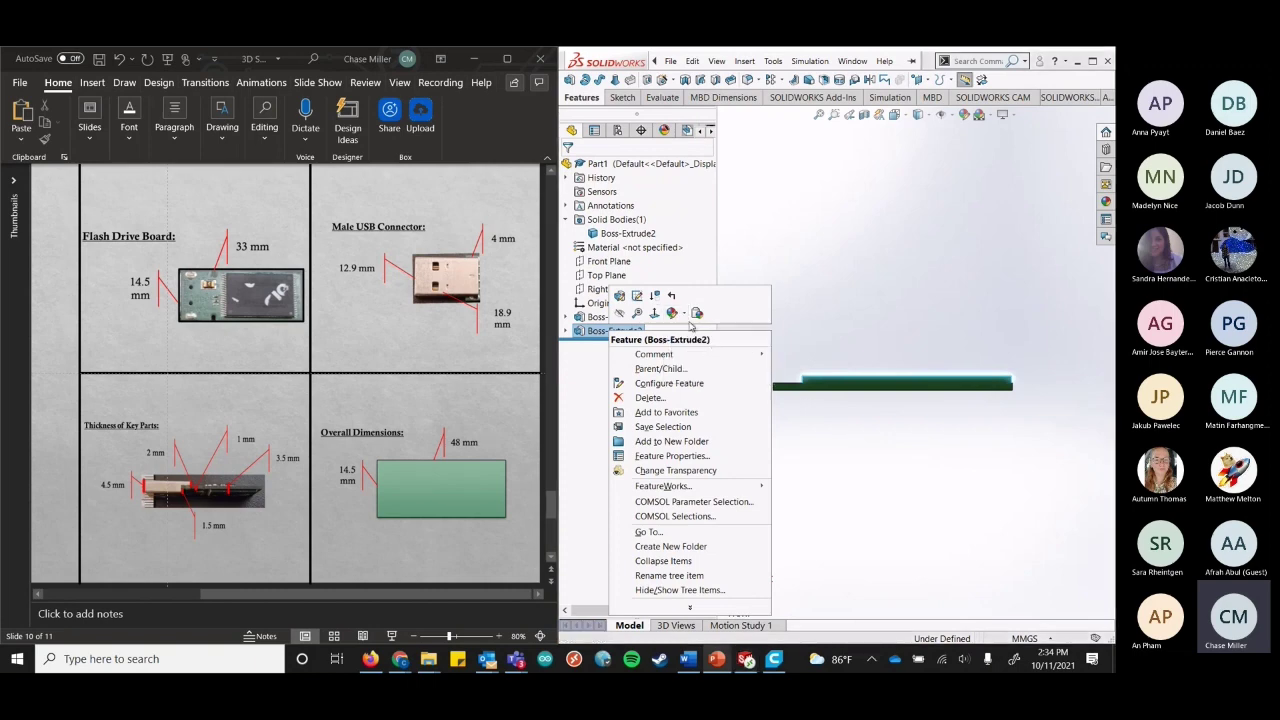
{"action": "left_click", "coordinate": [685, 314]}
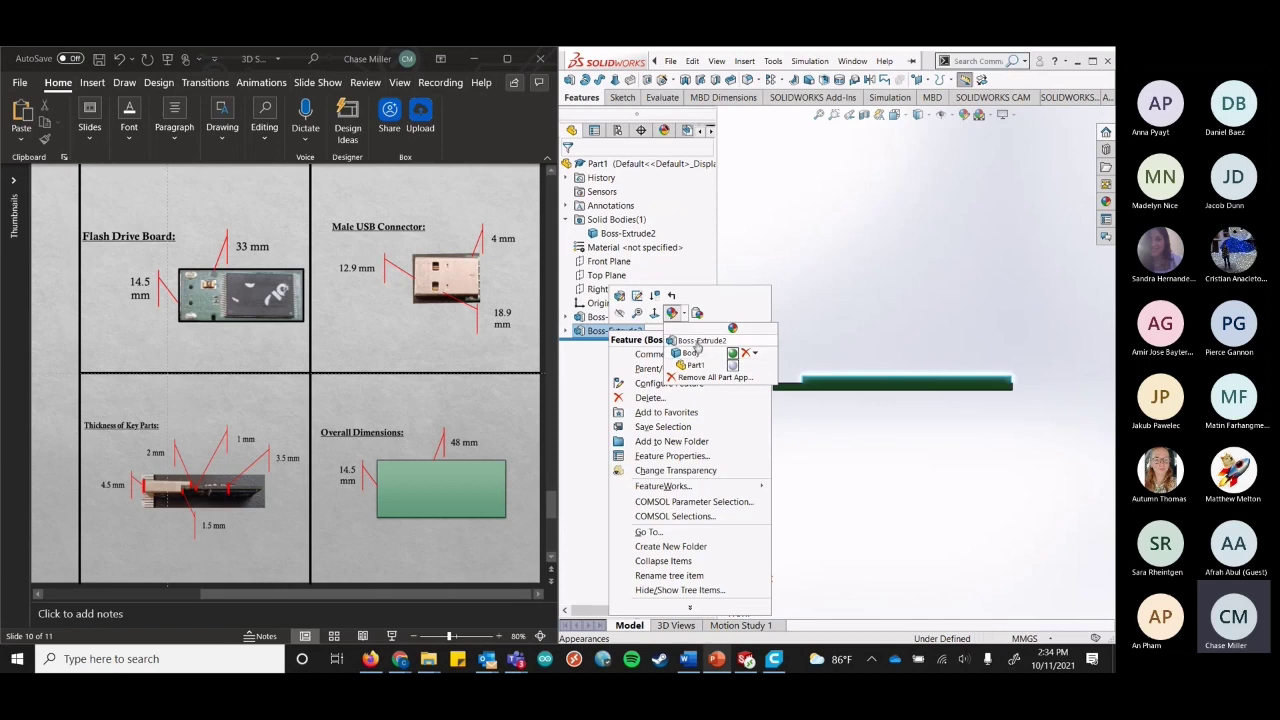
{"action": "left_click", "coordinate": [701, 343]}
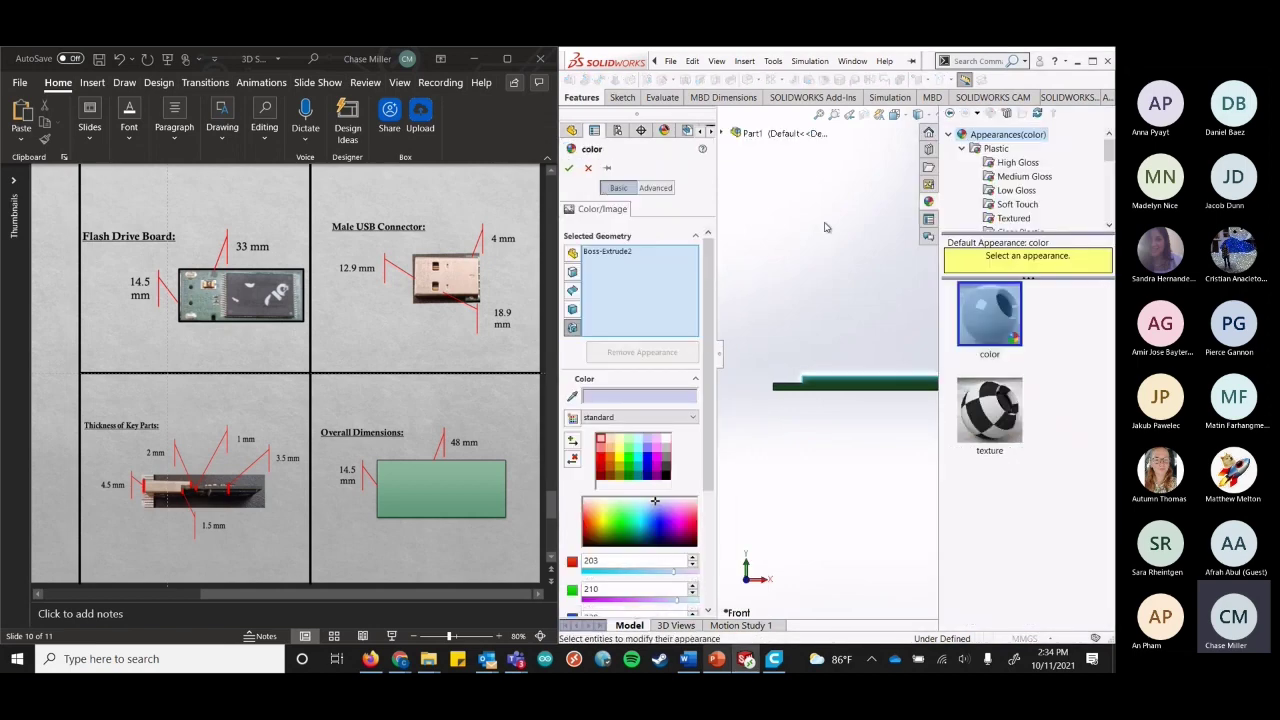
Apply the black soft touch plastic appearance to the selected extrusion.
{"action": "left_click", "coordinate": [1017, 204]}
{"action": "scroll", "coordinate": [1061, 480], "scroll_direction": "down", "scroll_amount": 4}
{"action": "scroll", "coordinate": [1061, 480], "scroll_direction": "up", "scroll_amount": 3}
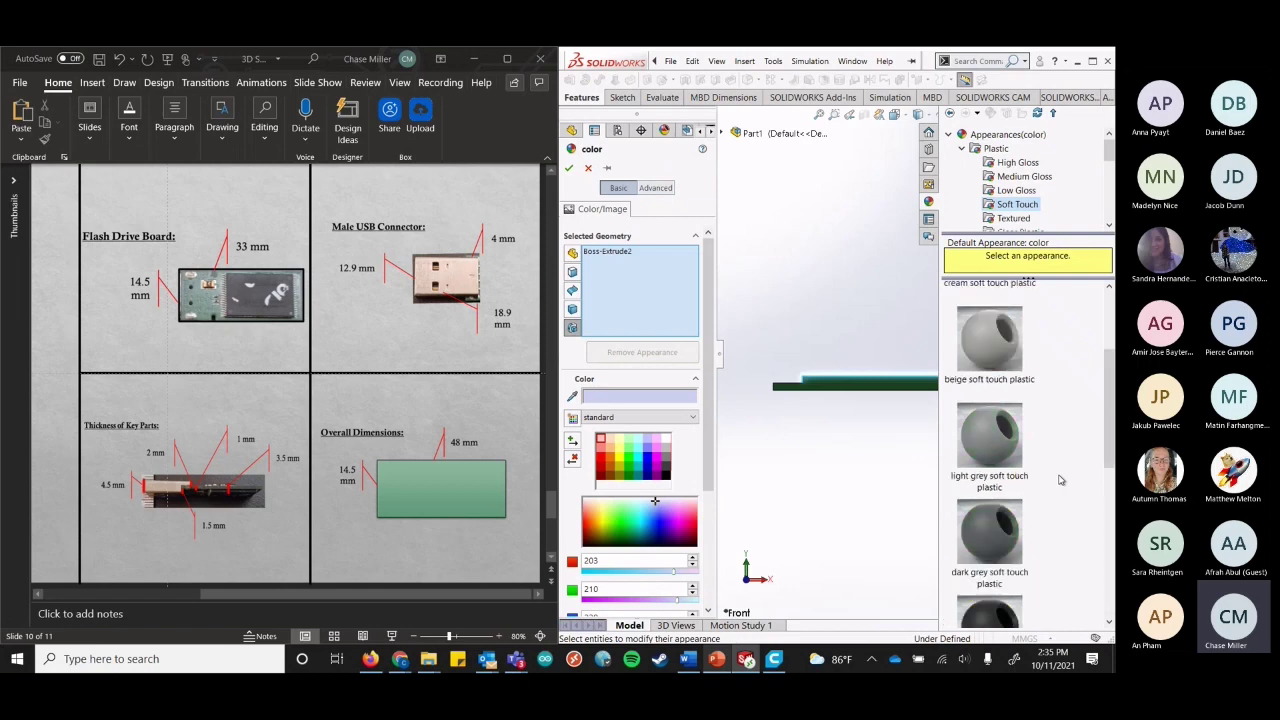
{"action": "scroll", "coordinate": [1061, 480], "scroll_direction": "down", "scroll_amount": 3}
{"action": "left_click", "coordinate": [1011, 370]}
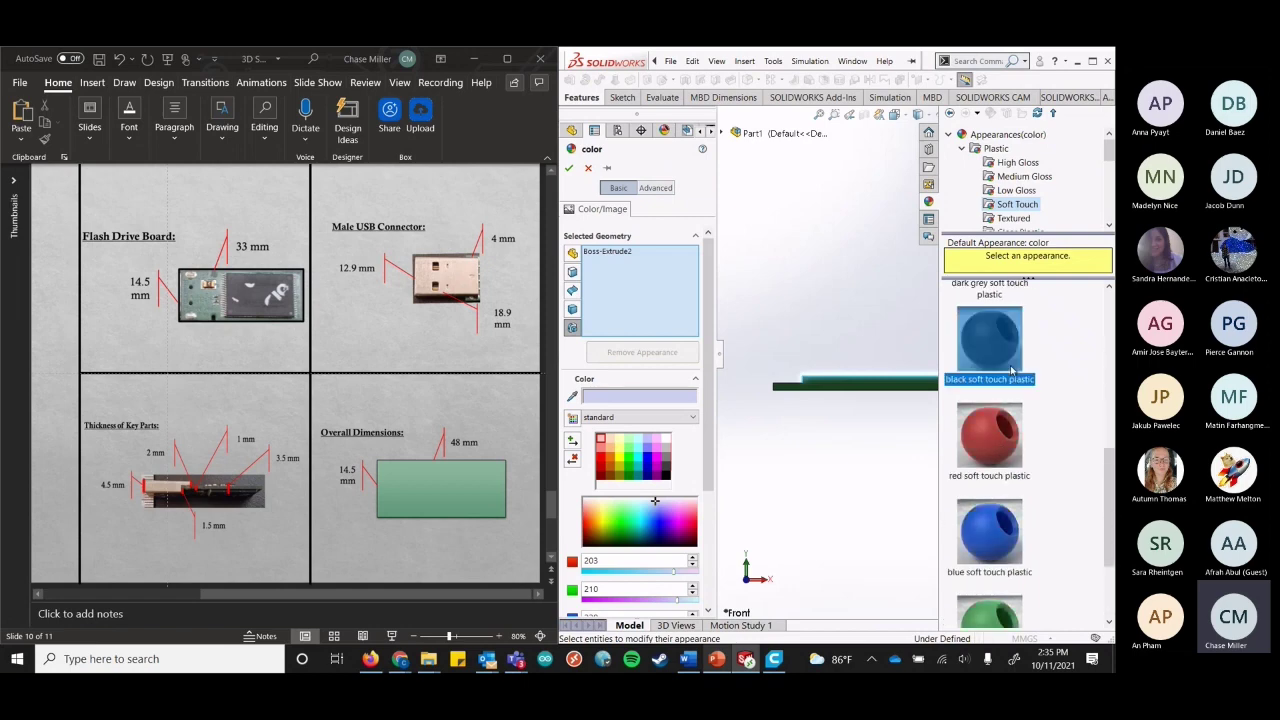
{"action": "left_click", "coordinate": [569, 170]}
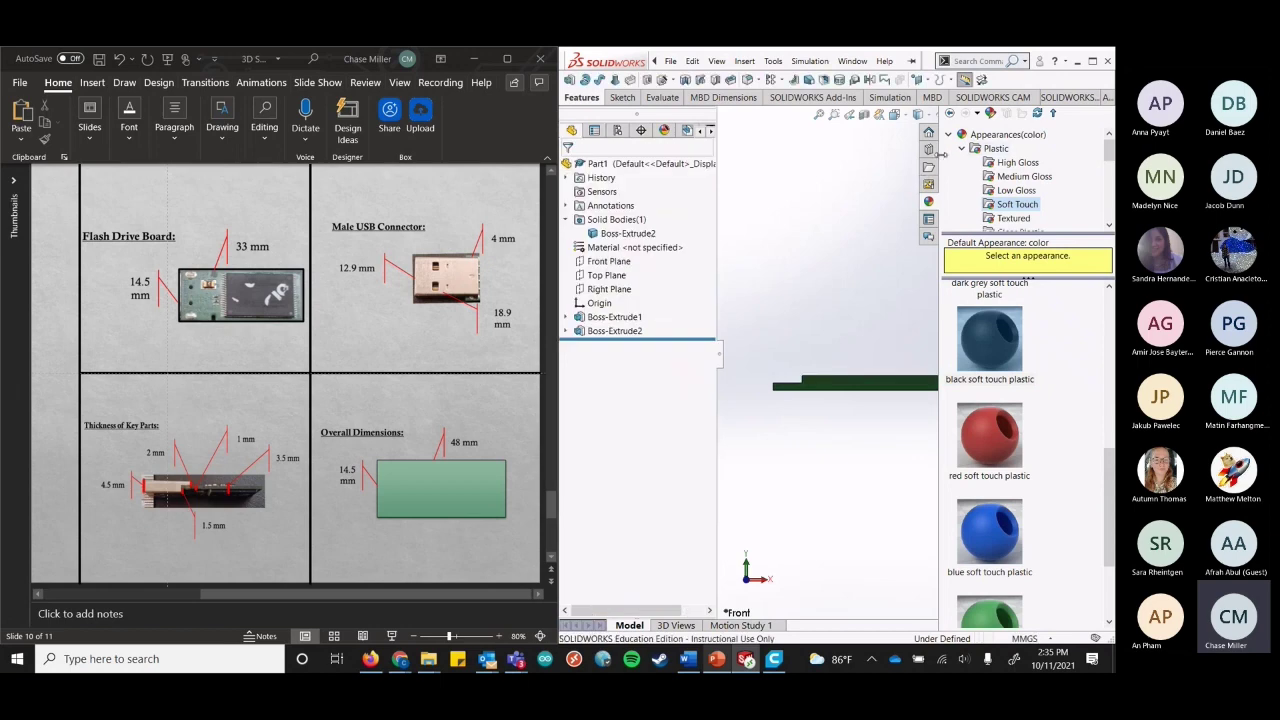
Examine the black raised piece and the green board from above, the side and below.
{"action": "middle_click_drag", "start_coordinate": [926, 417], "coordinate": [1034, 432]}
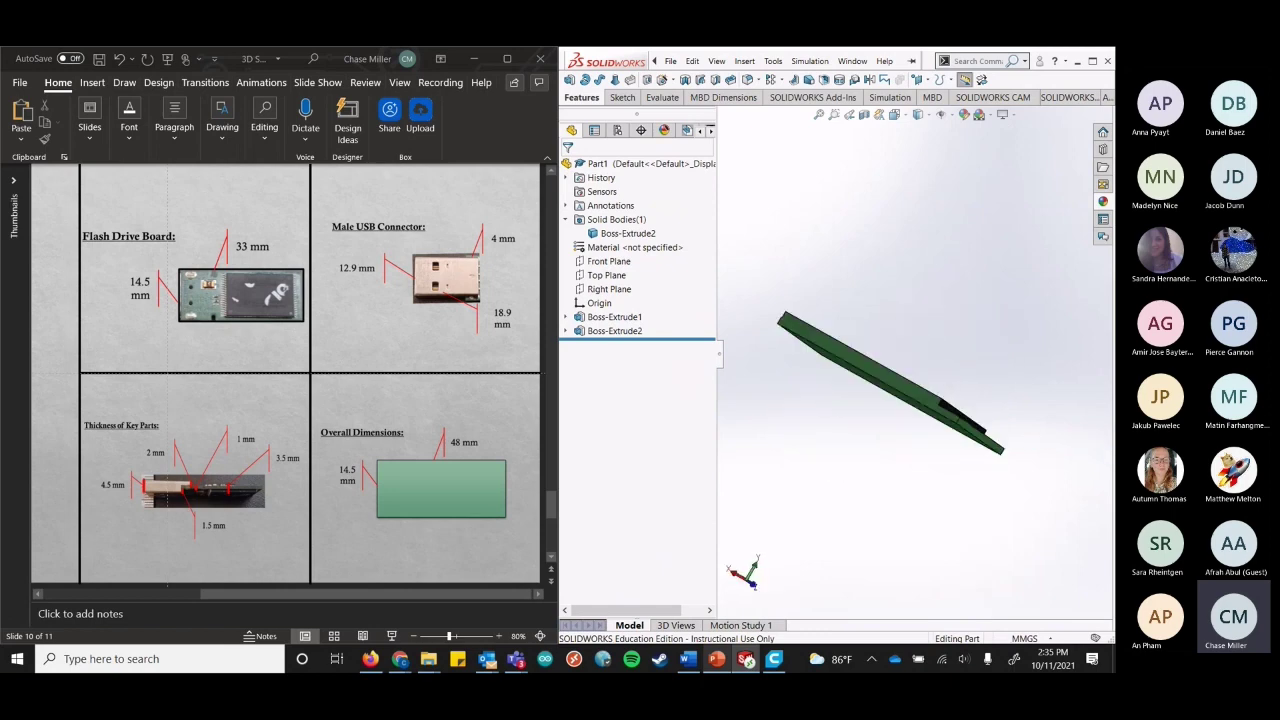
{"action": "right_click", "coordinate": [1034, 432]}
{"action": "left_click", "coordinate": [995, 523]}
{"action": "left_click_drag", "start_coordinate": [880, 400], "coordinate": [834, 378]}
{"action": "key", "text": "Escape"}
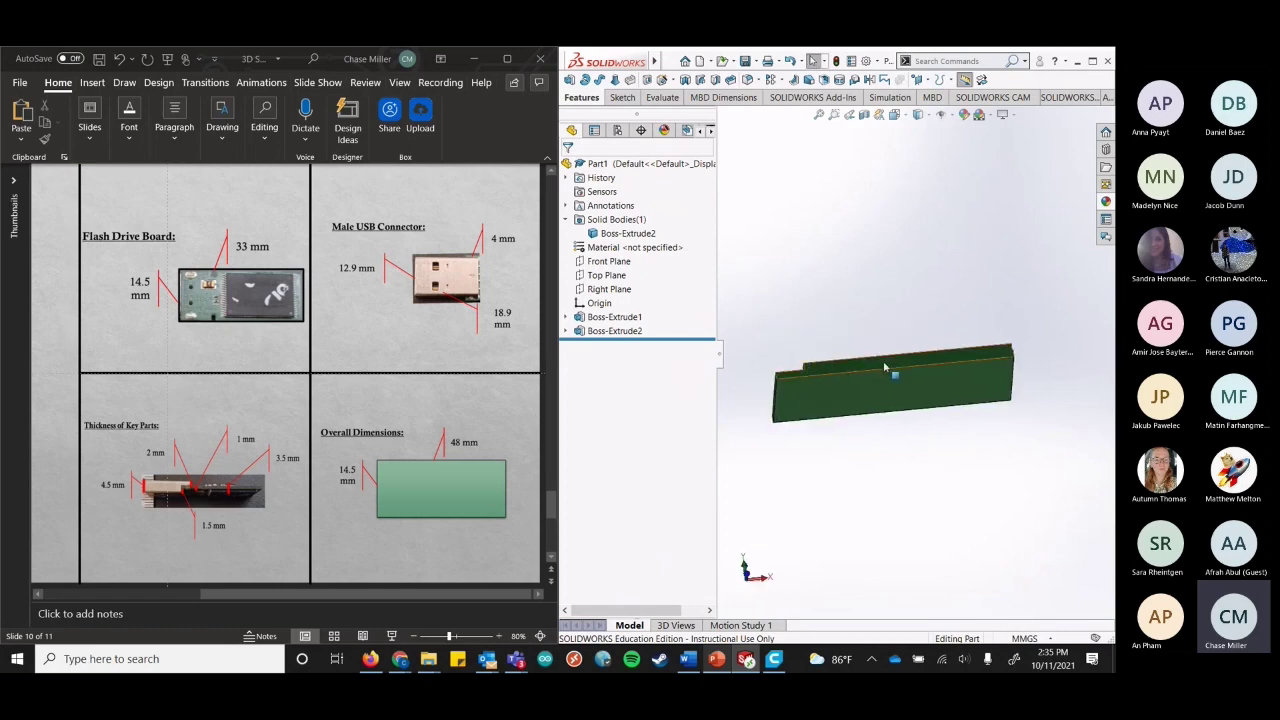
{"action": "middle_click_drag", "start_coordinate": [943, 466], "coordinate": [952, 515]}
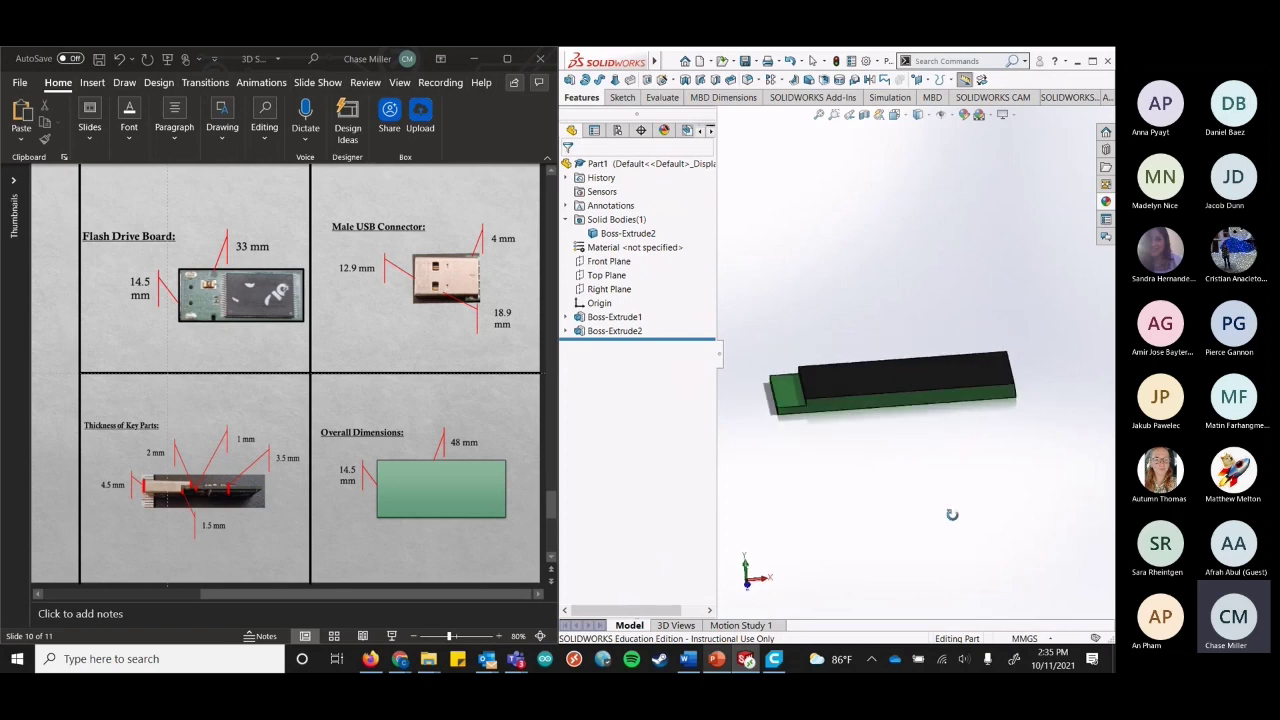
{"action": "middle_click_drag", "start_coordinate": [951, 497], "coordinate": [960, 250]}
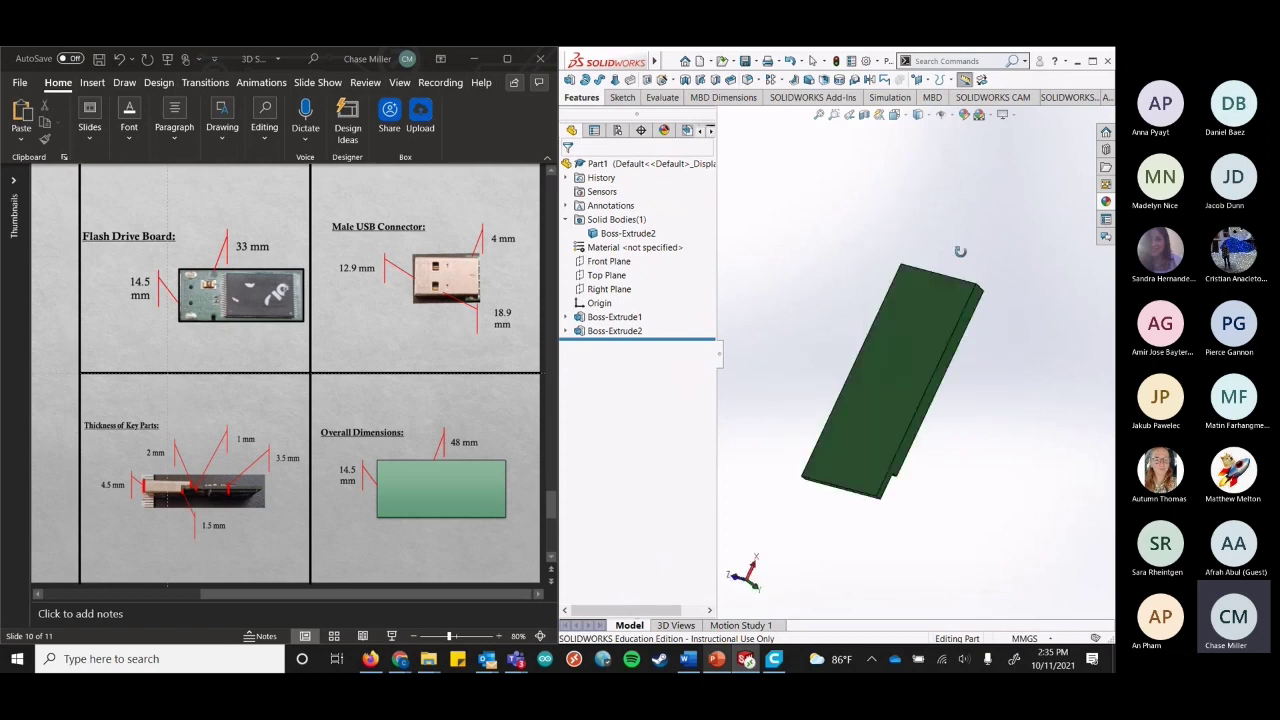
{"action": "left_click", "coordinate": [740, 576]}
{"action": "left_click", "coordinate": [747, 571]}
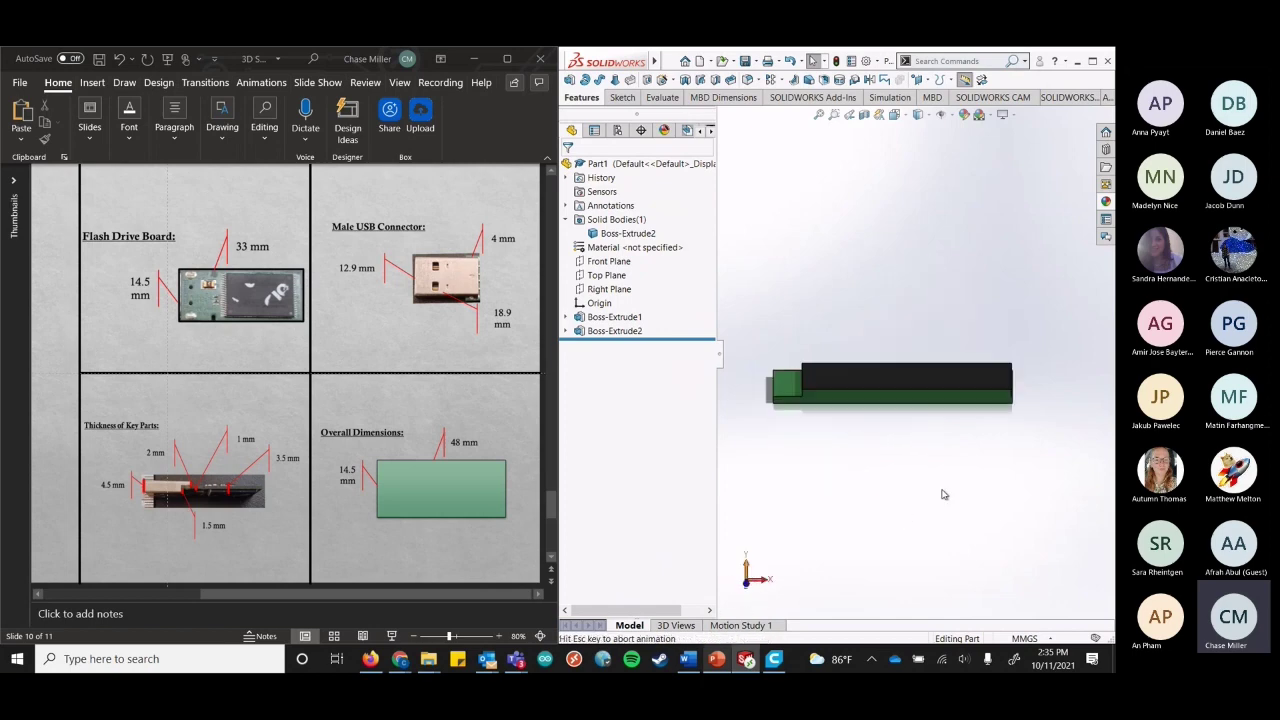
Start a new sketch on the large underside face of the green board, viewed square-on.
{"action": "key", "text": "ctrl+6"}
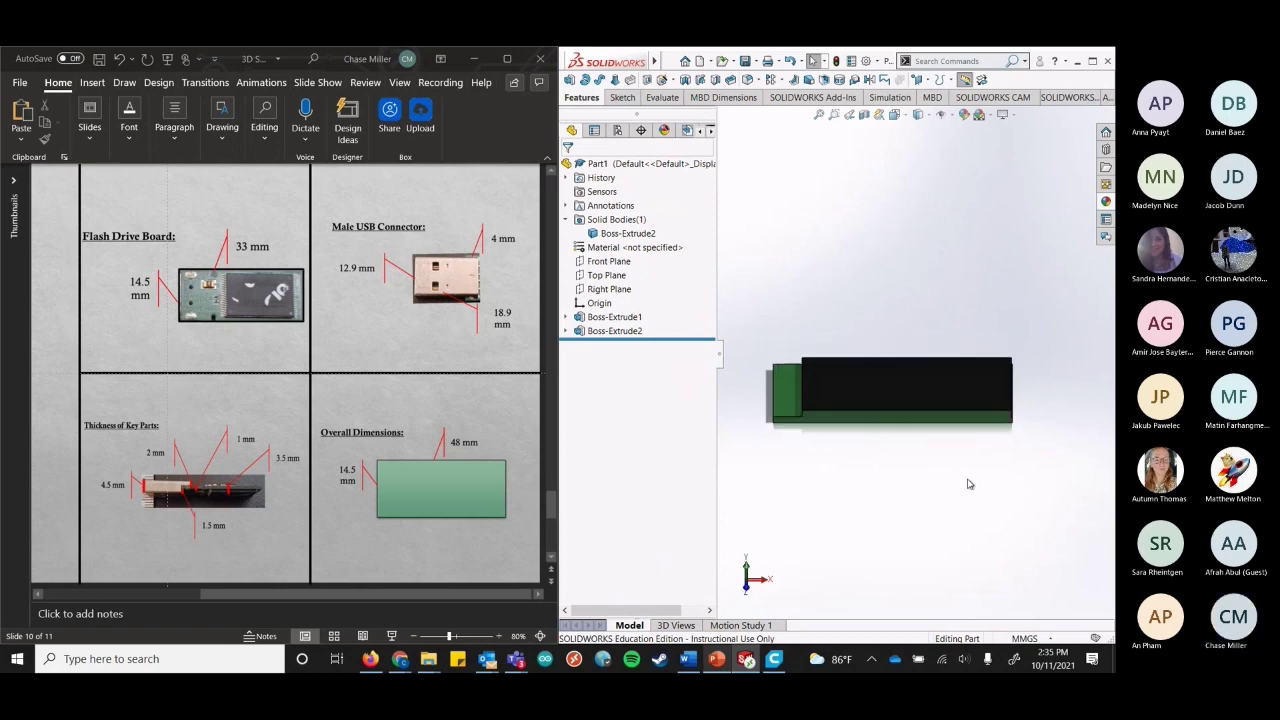
{"action": "key", "text": "shift+Down"}
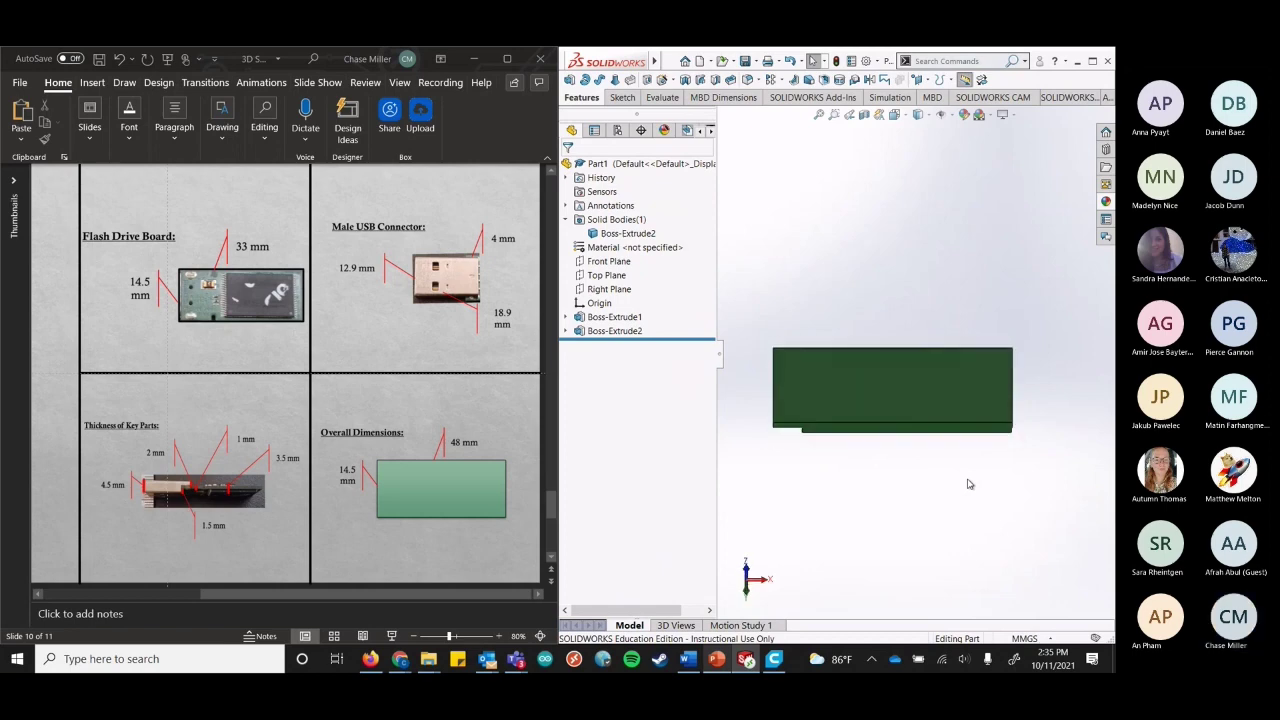
{"action": "key", "text": "shift+Down"}
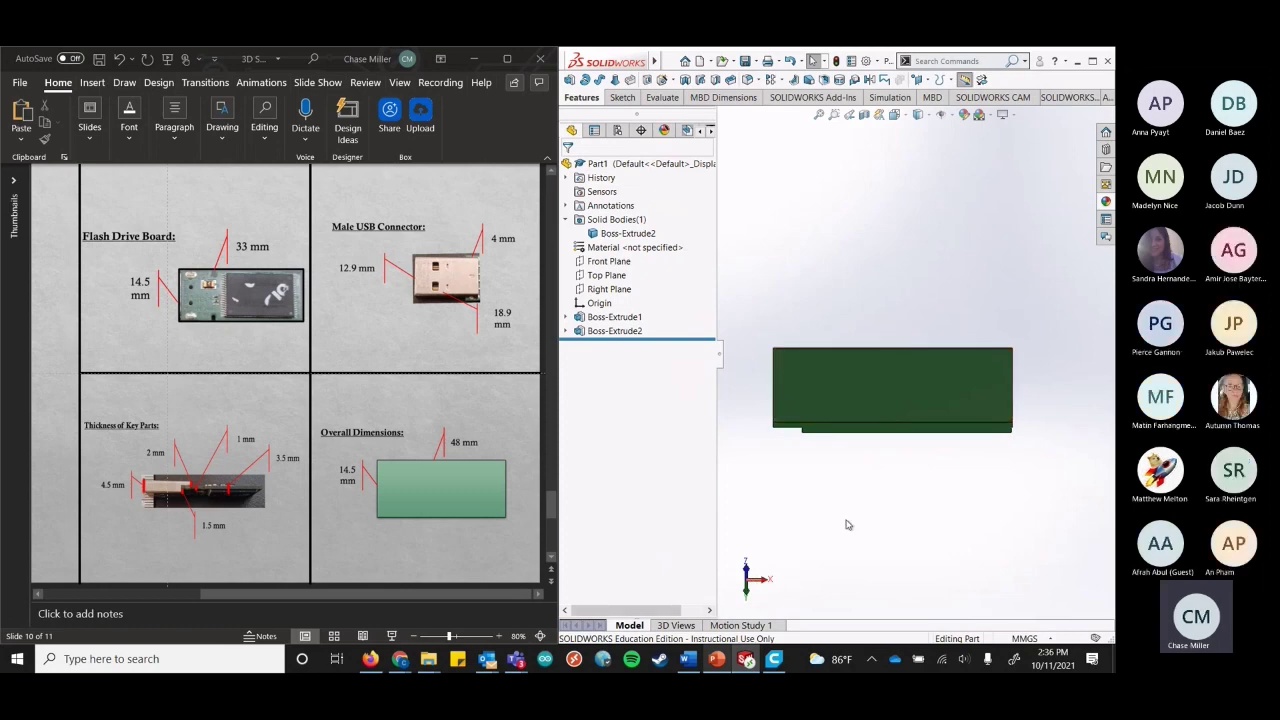
{"action": "key", "text": "Up"}
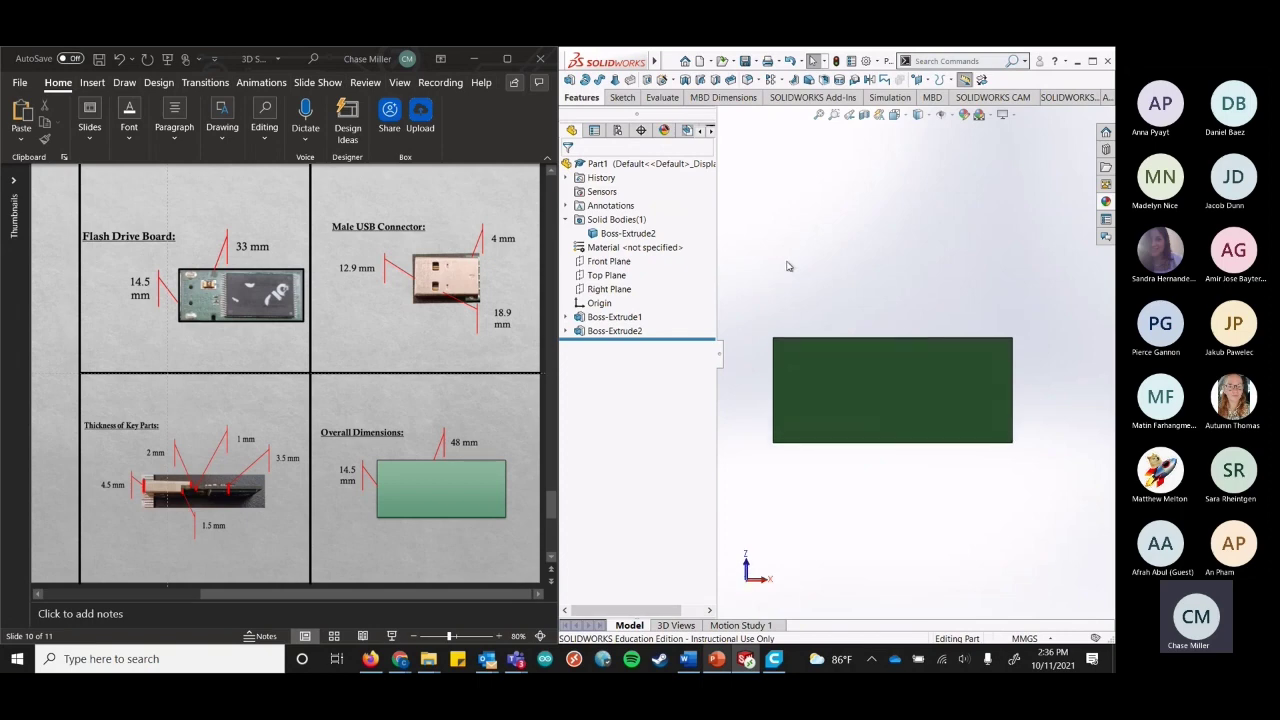
{"action": "left_click", "coordinate": [621, 97]}
{"action": "left_click", "coordinate": [570, 81]}
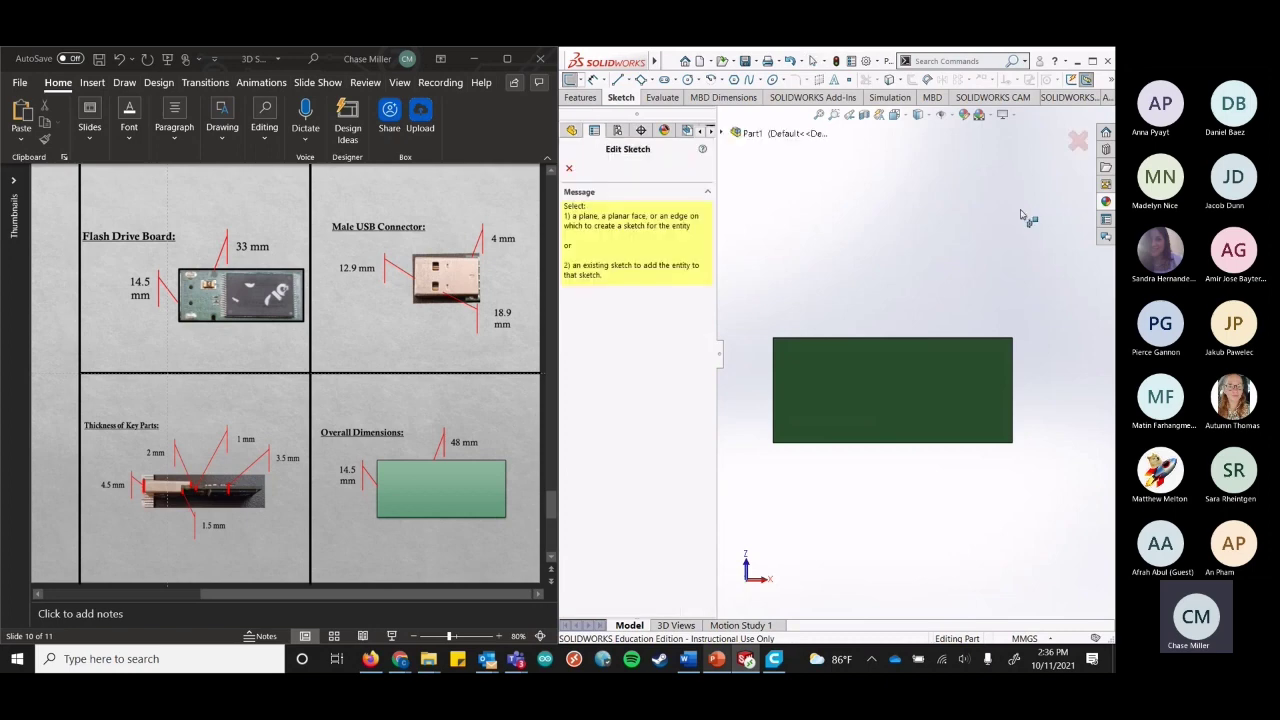
{"action": "left_click", "coordinate": [953, 381]}
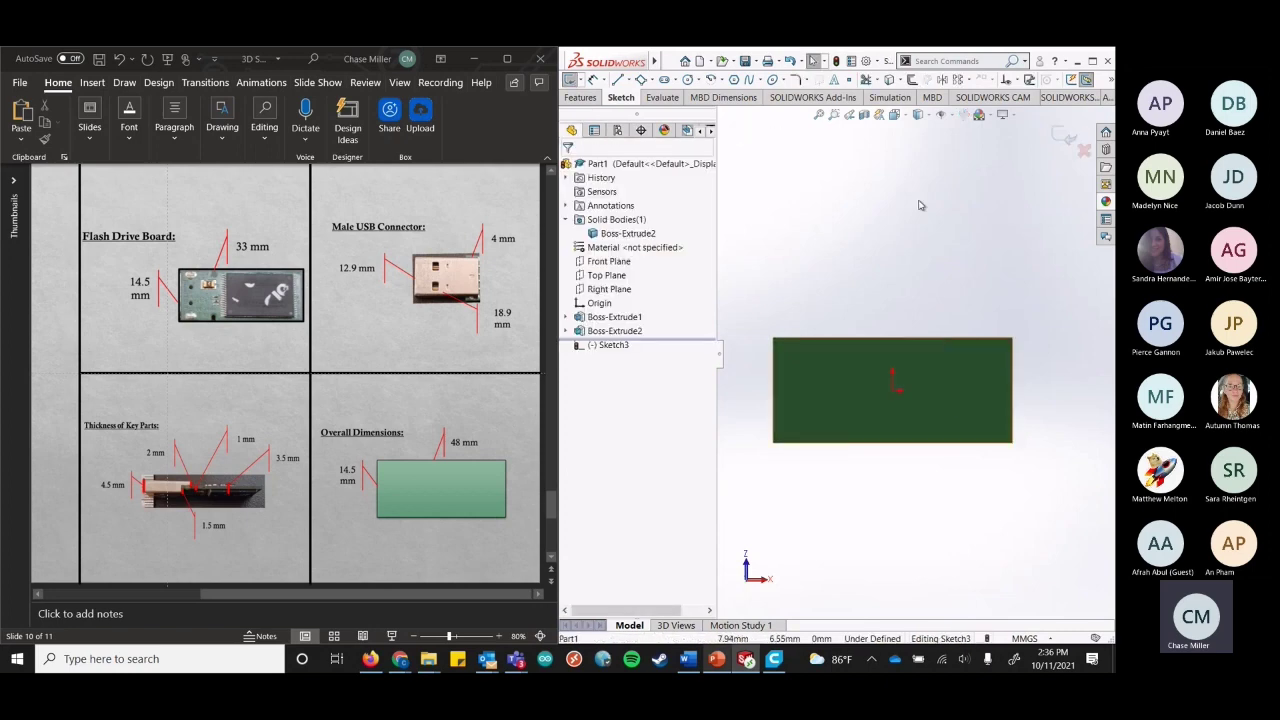
{"action": "left_click", "coordinate": [652, 80]}
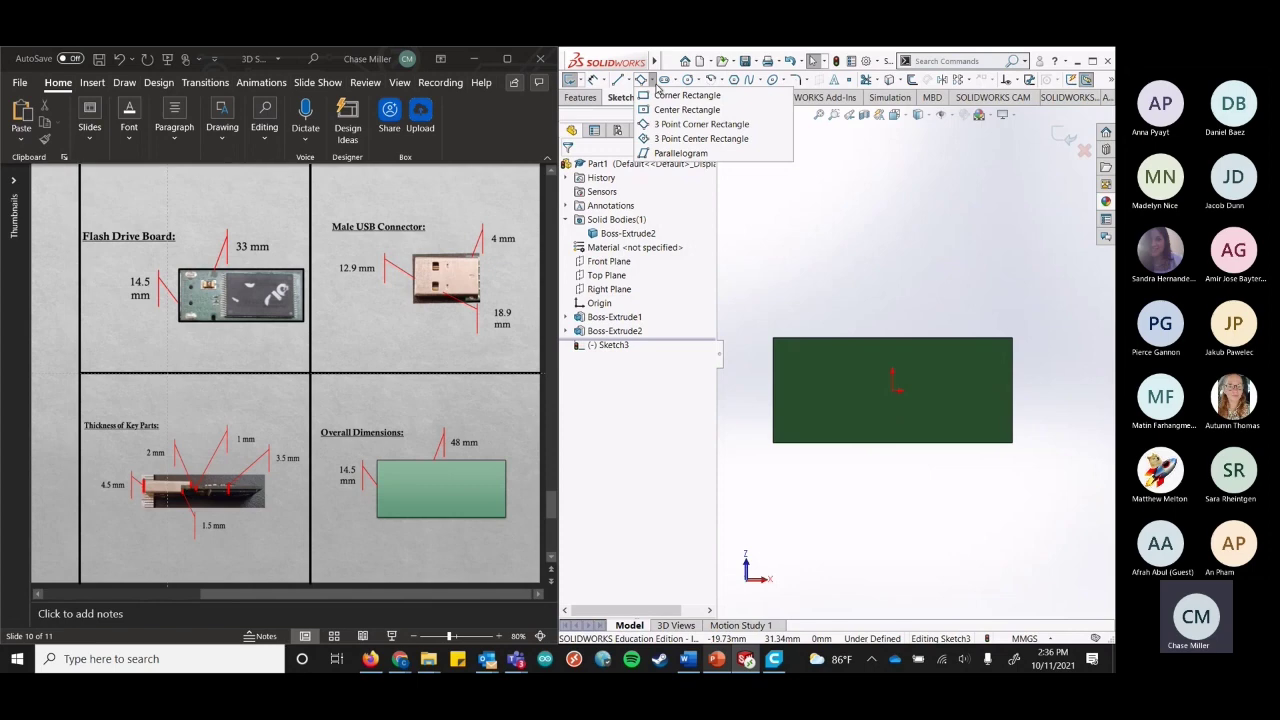
{"action": "left_click", "coordinate": [897, 279]}
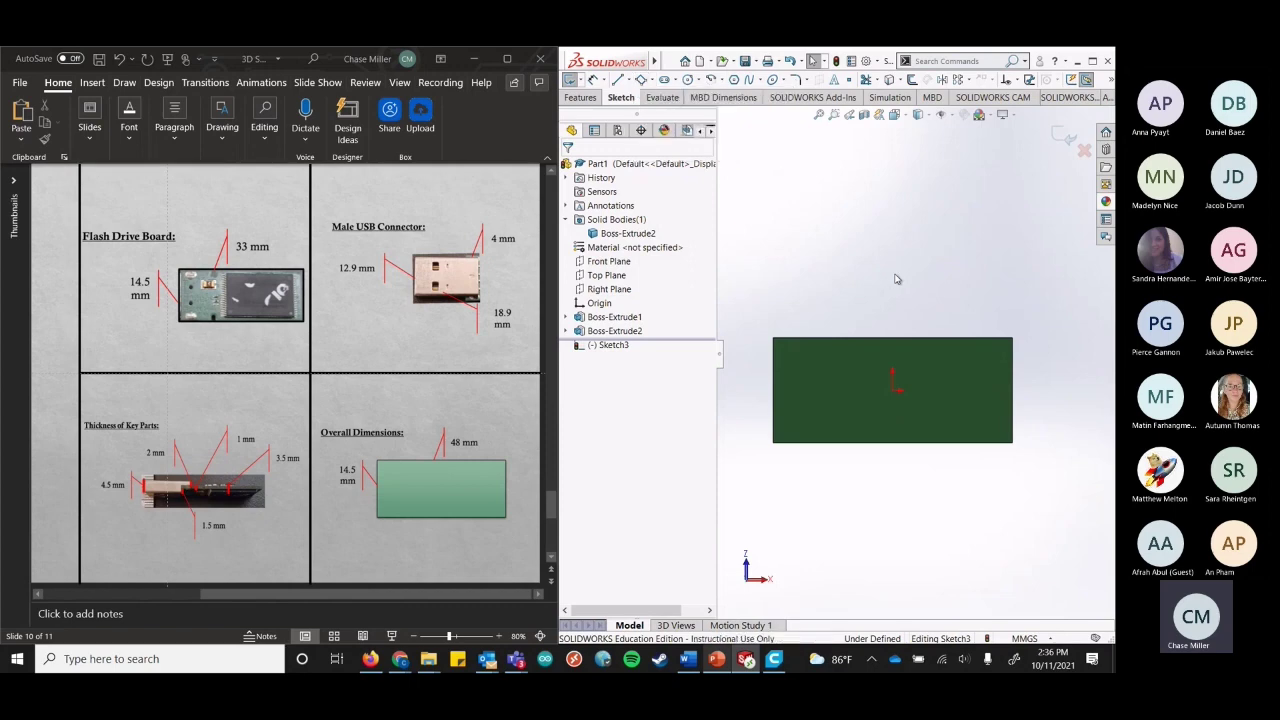
{"action": "key", "text": "ctrl+1"}
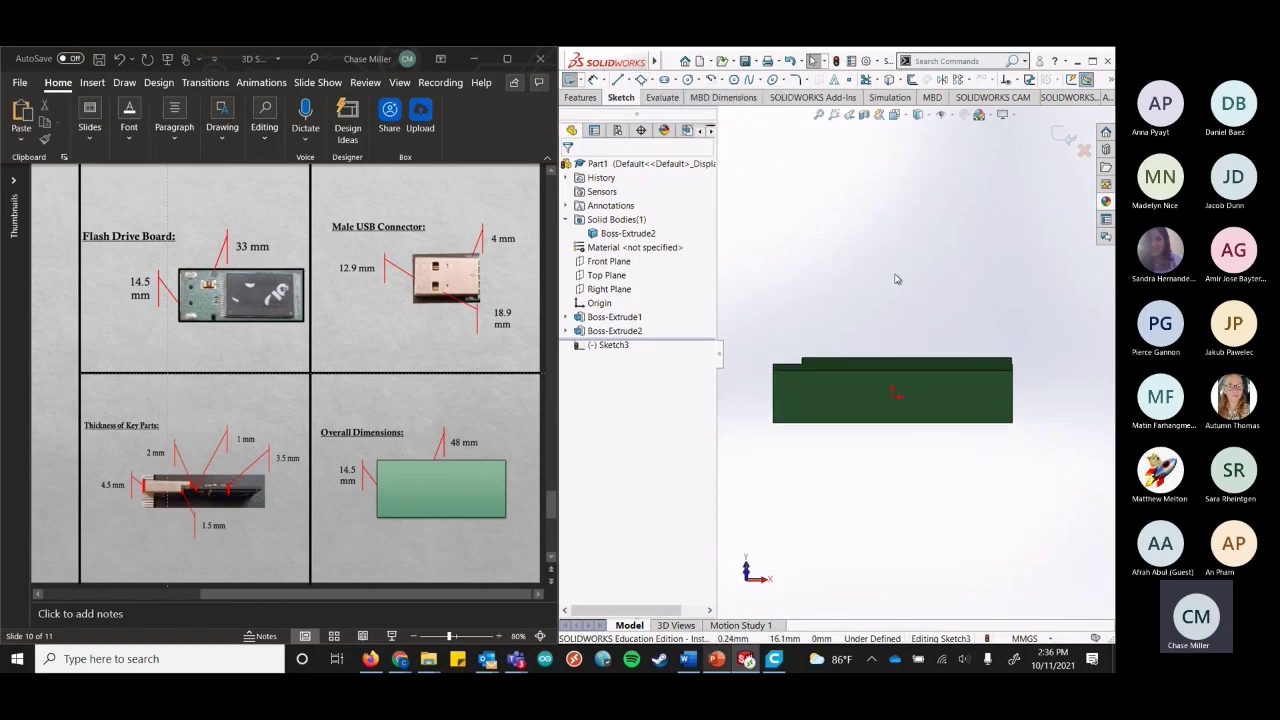
{"action": "key", "text": "ctrl+5"}
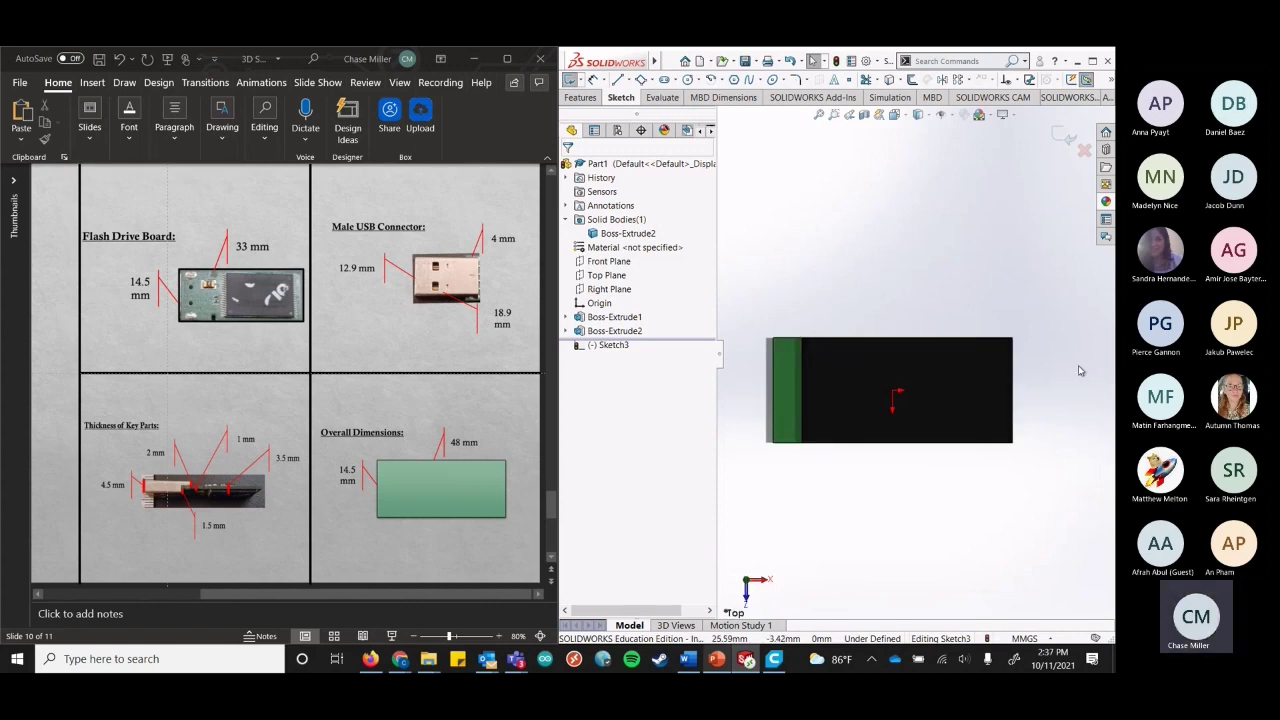
{"action": "key", "text": "ctrl+1"}
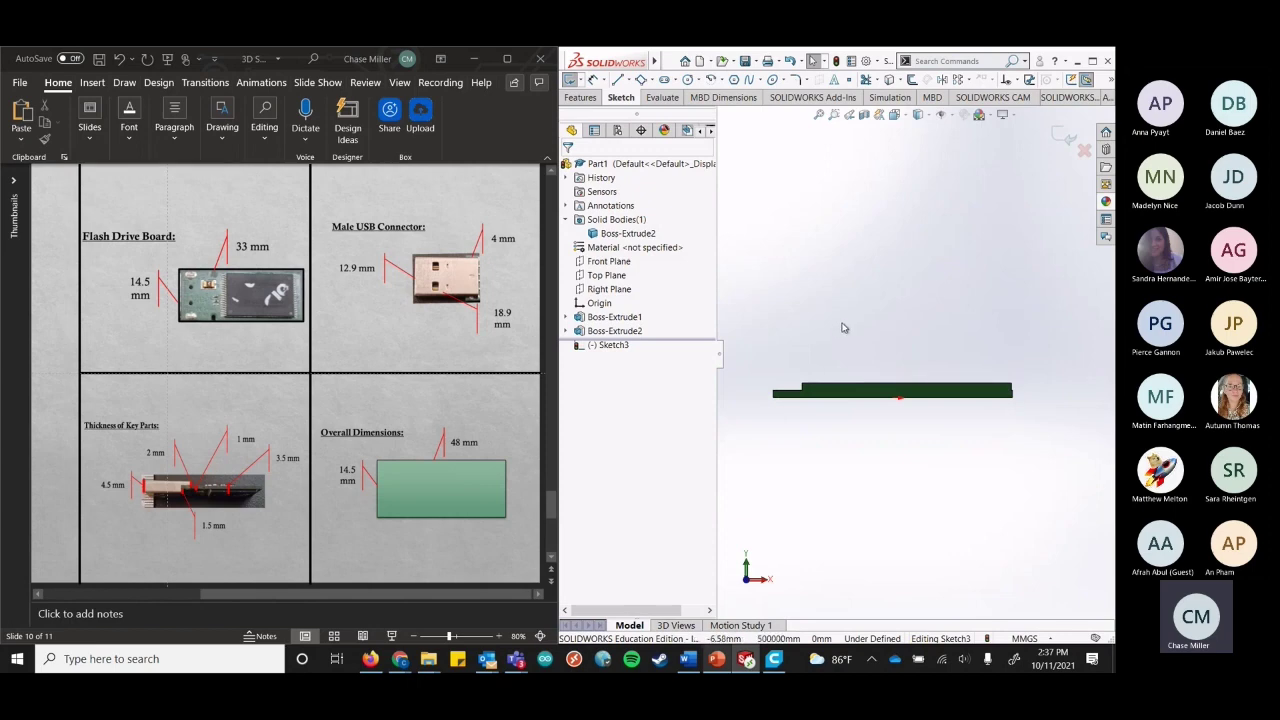
{"action": "left_click", "coordinate": [572, 82]}
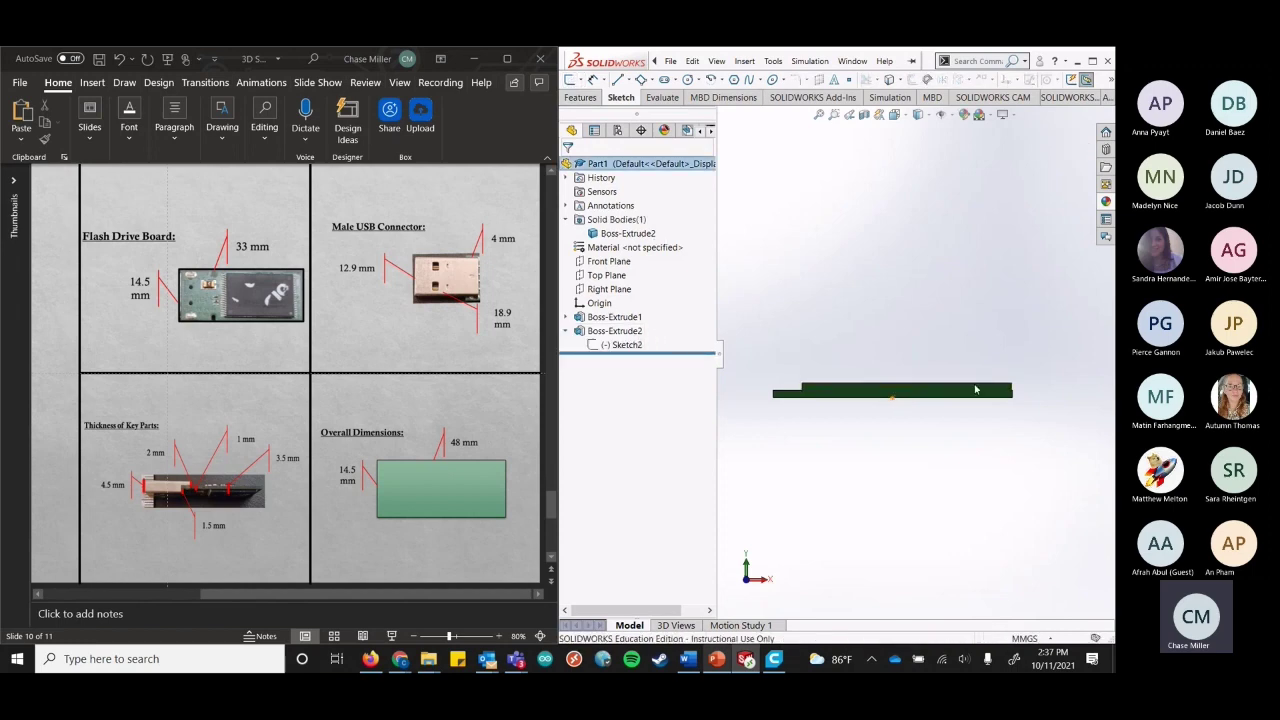
Open the sketch of the black raised piece for editing and view it square-on.
{"action": "right_click", "coordinate": [619, 347]}
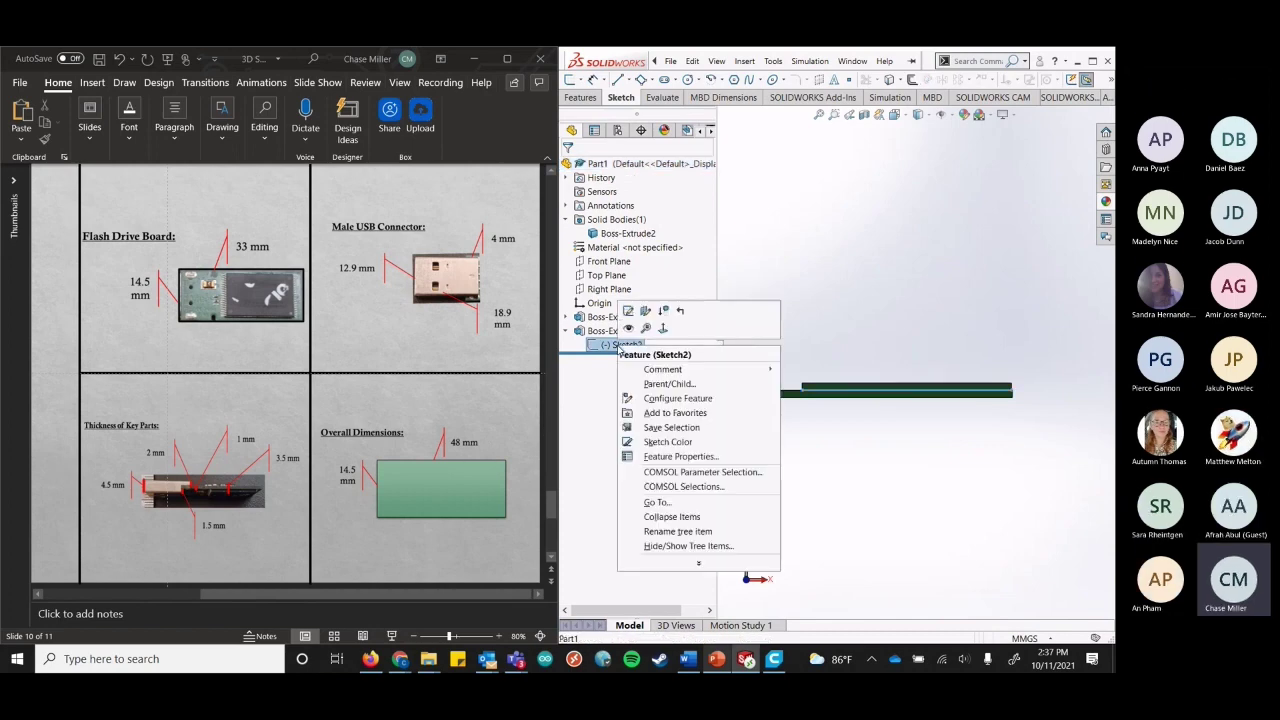
{"action": "left_click", "coordinate": [628, 310]}
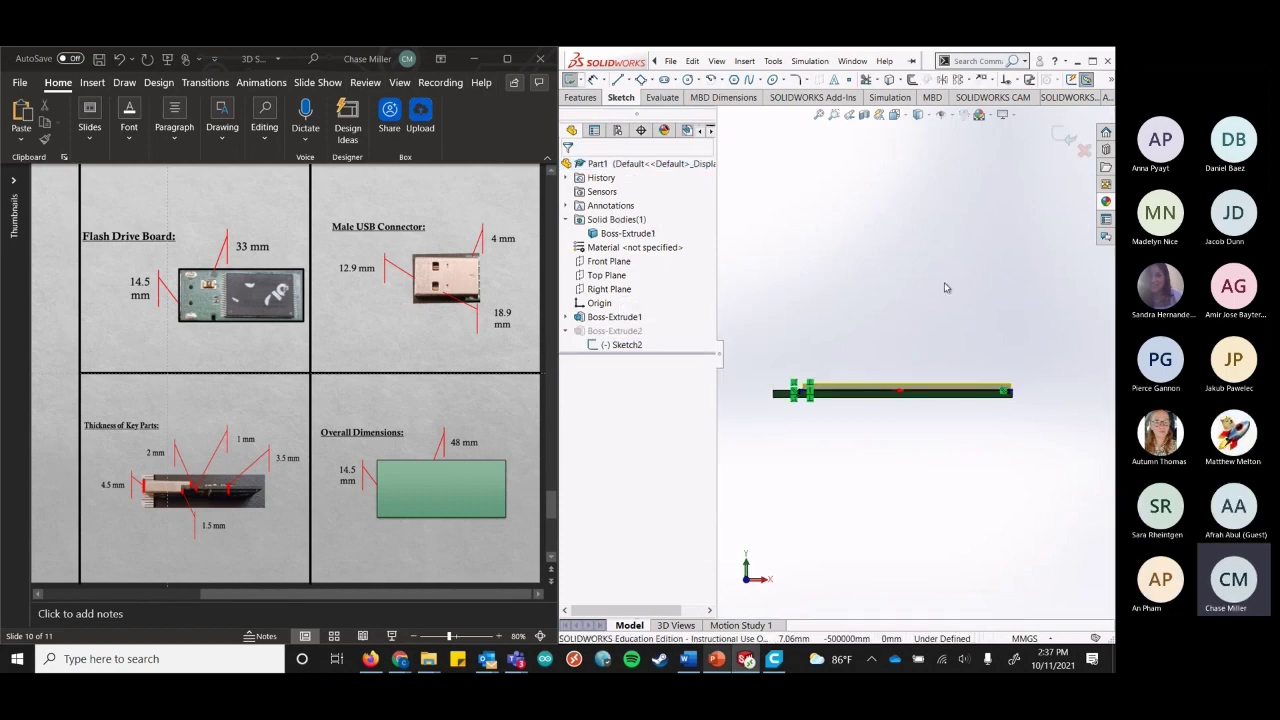
{"action": "key", "text": "ctrl+8"}
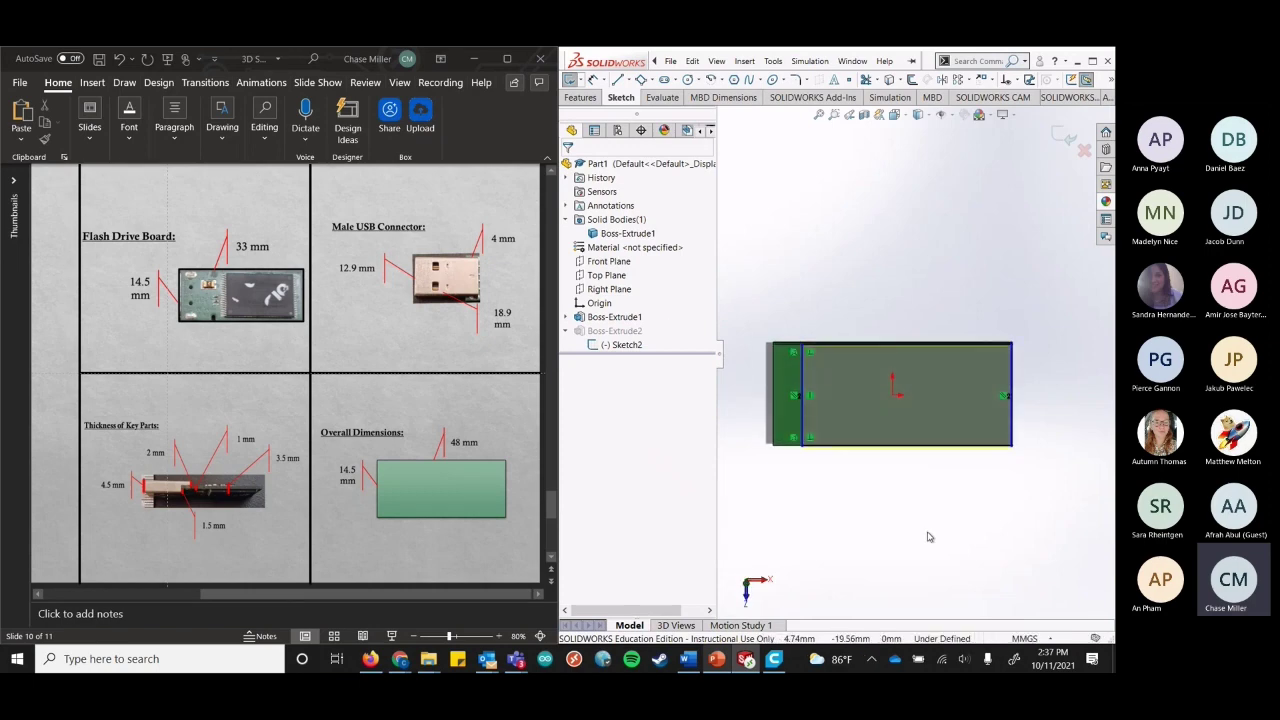
Set the length of the raised piece's lower horizontal sketch line to 29 mm and exit the sketch.
{"action": "left_click", "coordinate": [931, 446]}
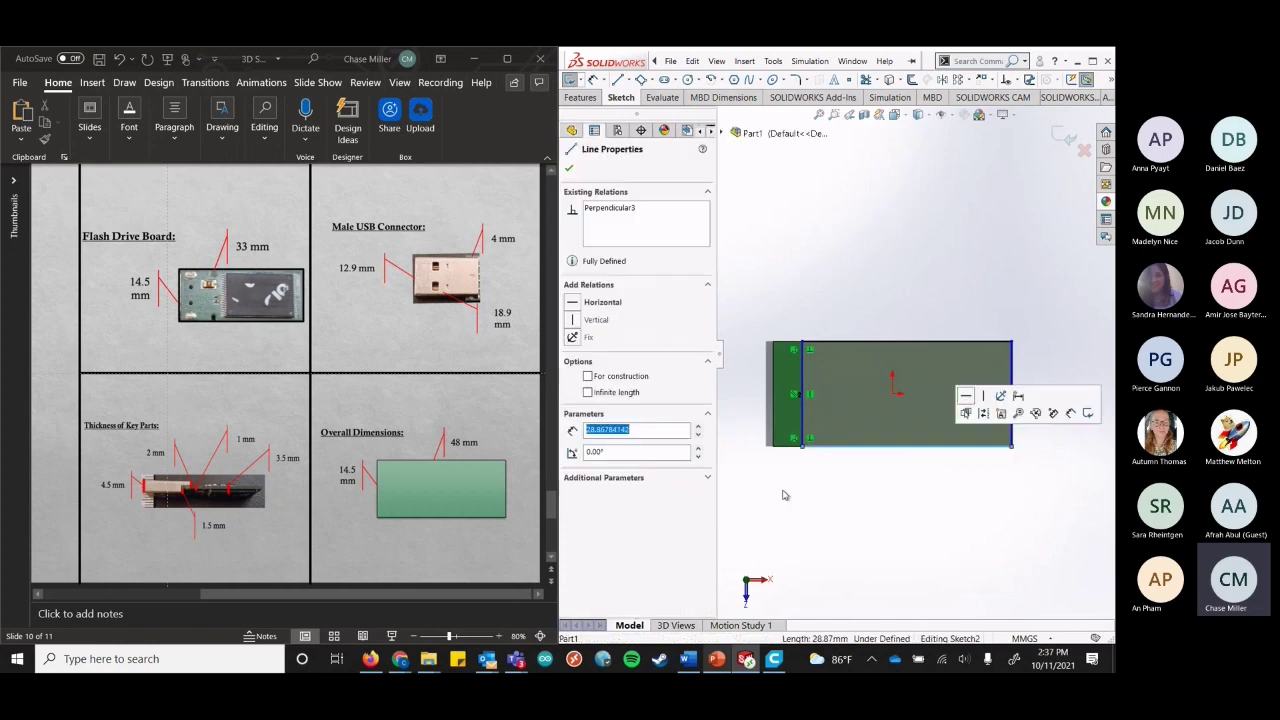
{"action": "left_click", "coordinate": [644, 431]}
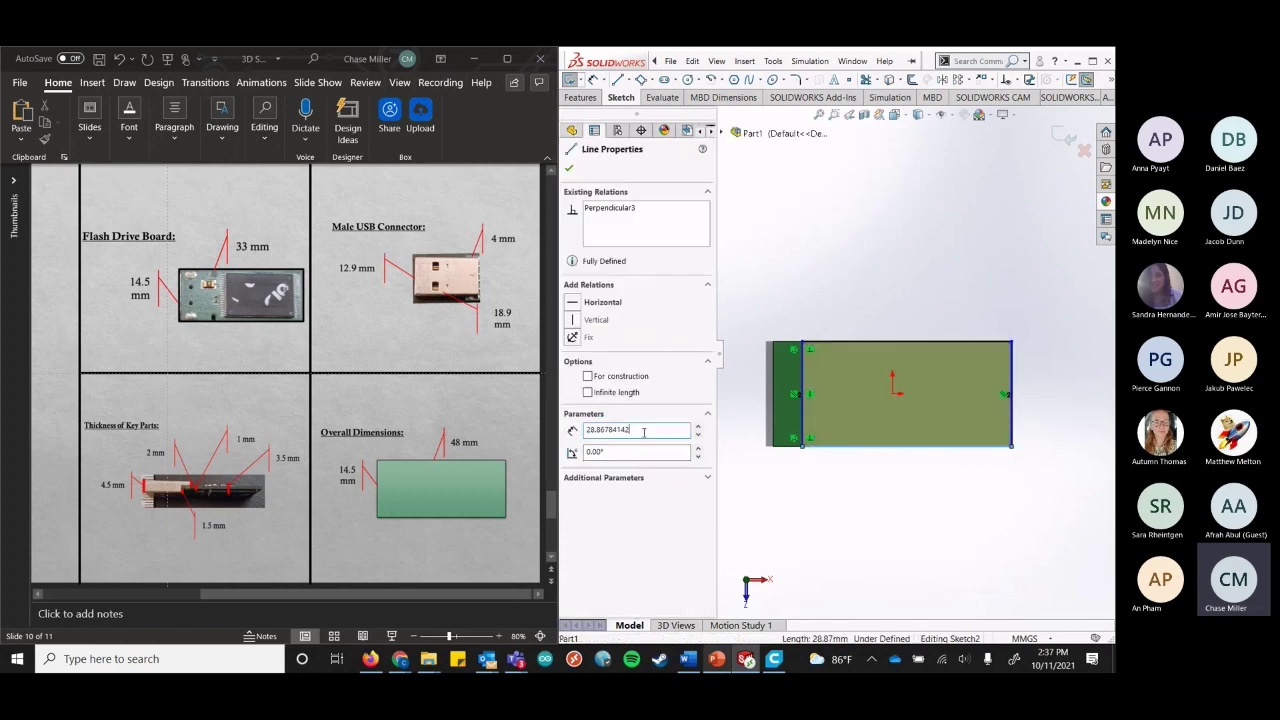
{"action": "type", "text": "8"}
{"action": "key", "text": "BackSpace"}
{"action": "key", "text": "BackSpace"}
{"action": "key", "text": "BackSpace"}
{"action": "key", "text": "BackSpace"}
{"action": "key", "text": "BackSpace"}
{"action": "key", "text": "BackSpace"}
{"action": "key", "text": "BackSpace"}
{"action": "key", "text": "BackSpace"}
{"action": "key", "text": "BackSpace"}
{"action": "type", "text": "9"}
{"action": "key", "text": "BackSpace"}
{"action": "key", "text": "BackSpace"}
{"action": "type", "text": "9"}
{"action": "key", "text": "Return"}
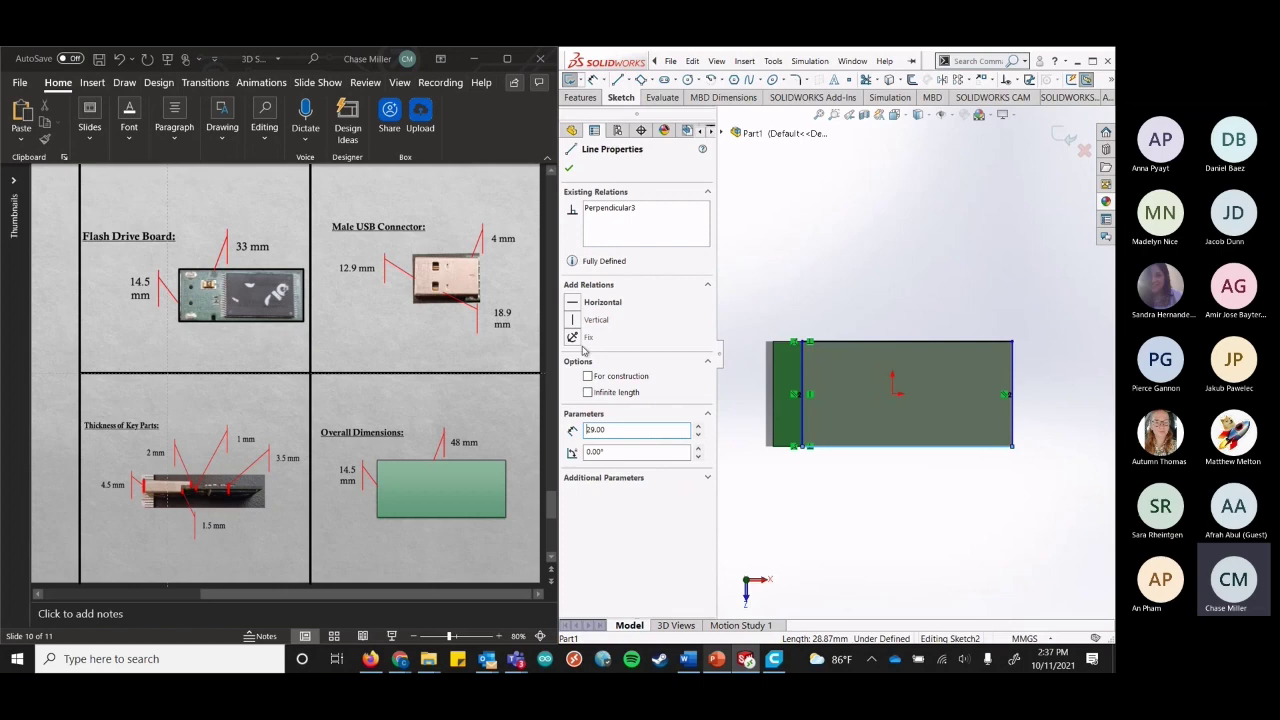
{"action": "left_click", "coordinate": [568, 167]}
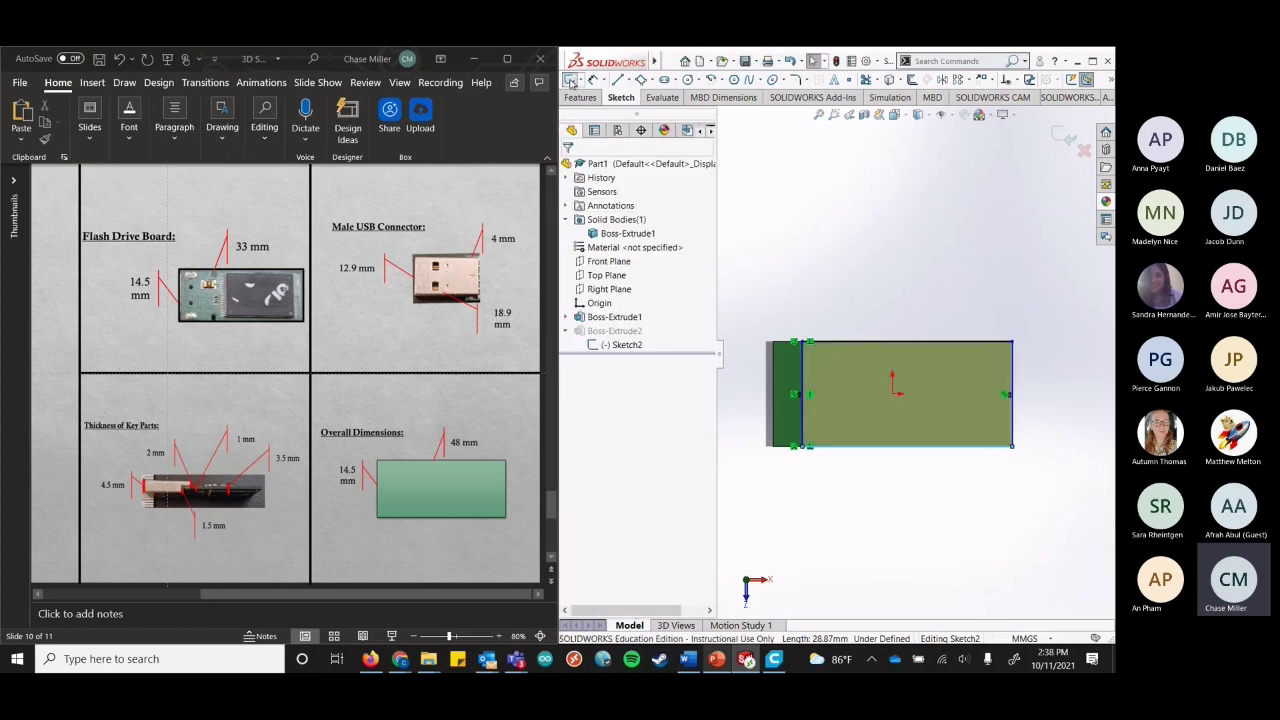
{"action": "left_click", "coordinate": [571, 80]}
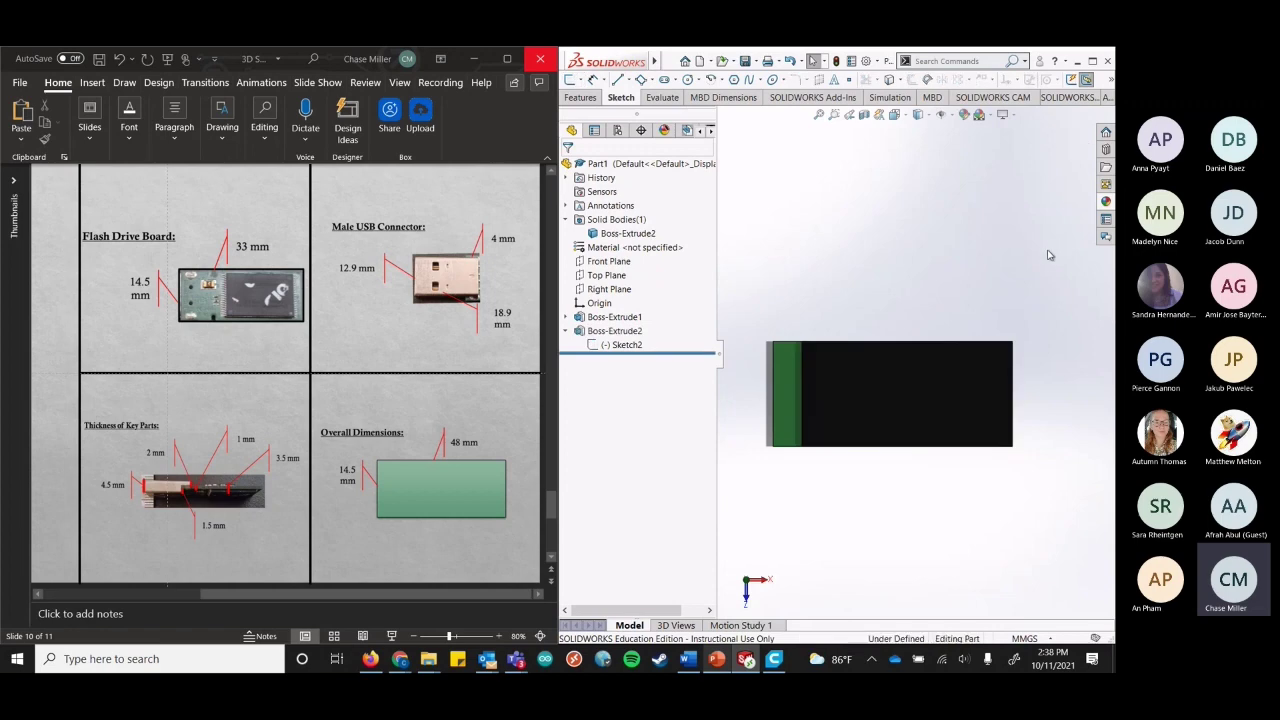
Start a new sketch on the green board's large underside face.
{"action": "key", "text": "ctrl+1"}
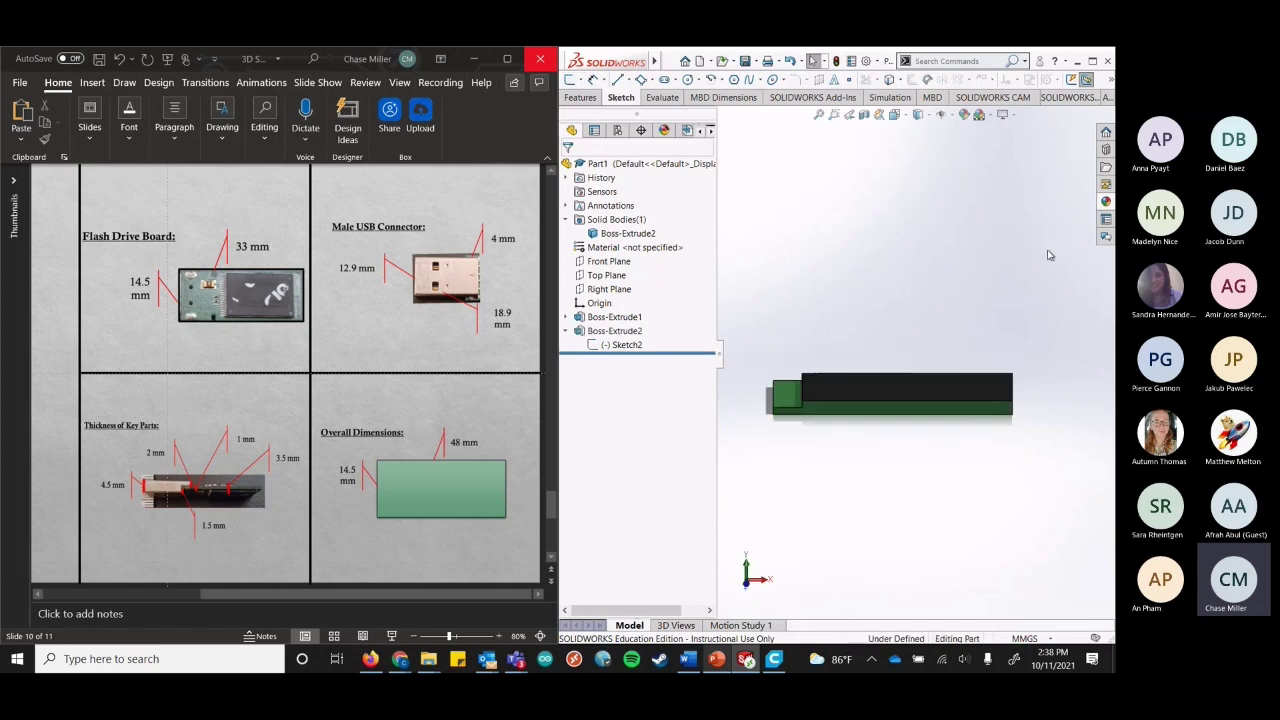
{"action": "key", "text": "ctrl+6"}
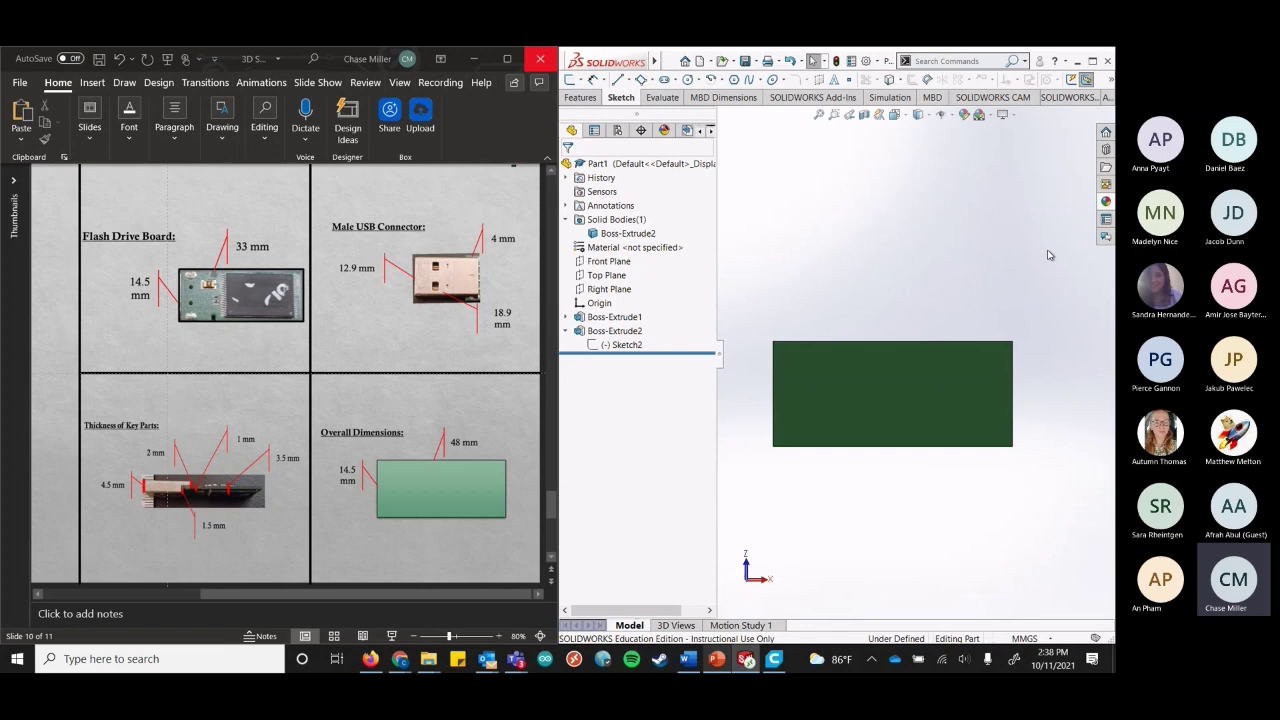
{"action": "left_click", "coordinate": [670, 61]}
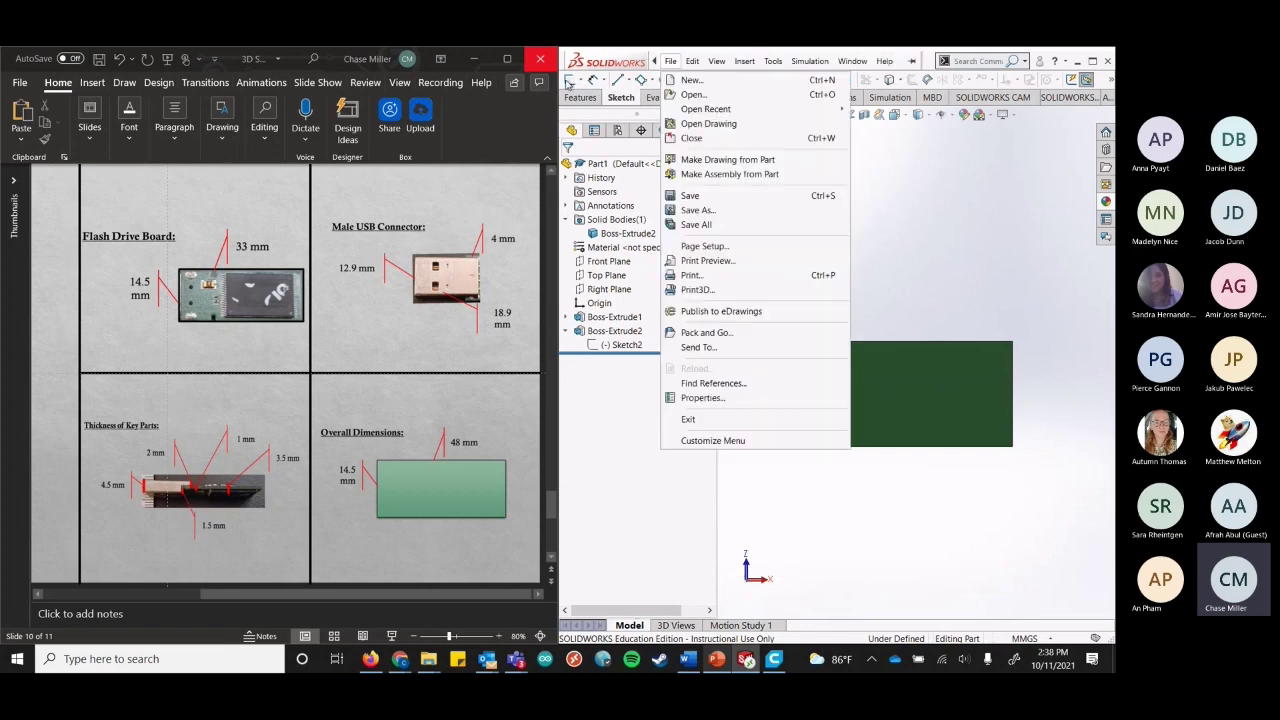
{"action": "left_click", "coordinate": [567, 81]}
{"action": "left_click", "coordinate": [882, 386]}
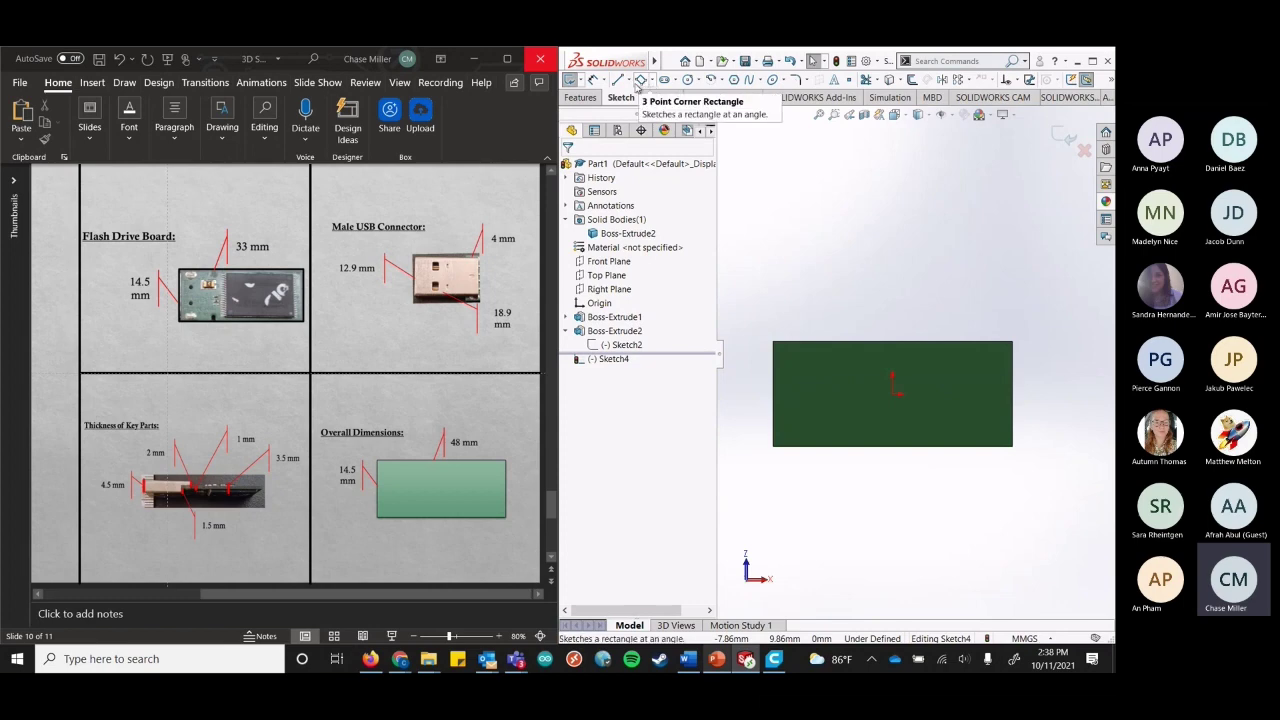
Sketch a center rectangle from the origin to the board's corner, covering the whole 33 by 14.5 mm face, and check its edge lengths.
{"action": "left_click", "coordinate": [651, 80]}
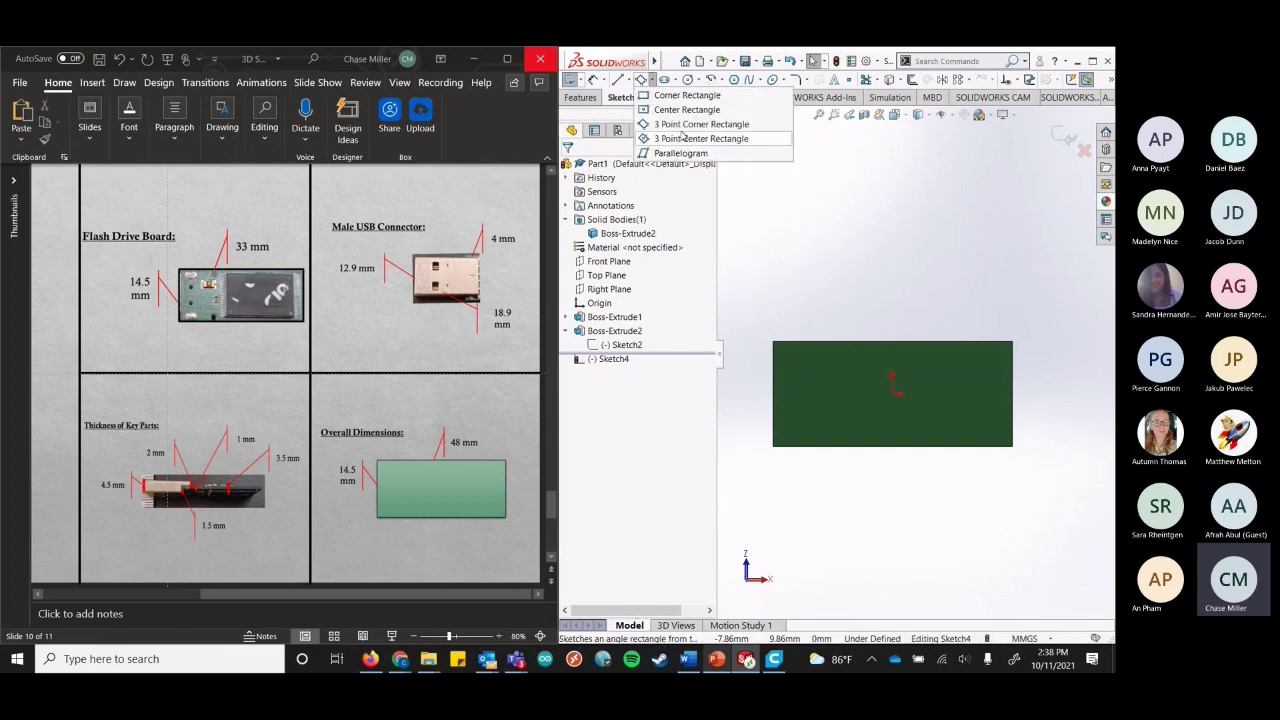
{"action": "left_click", "coordinate": [687, 110]}
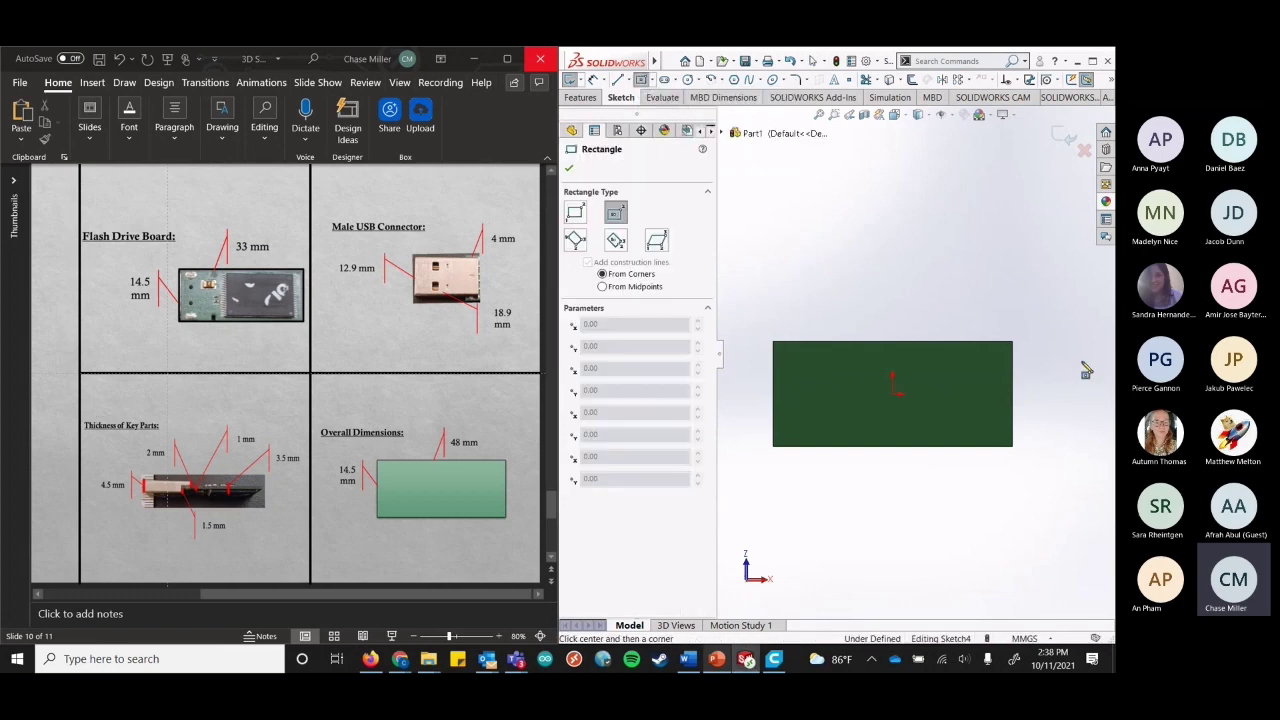
{"action": "left_click", "coordinate": [894, 394]}
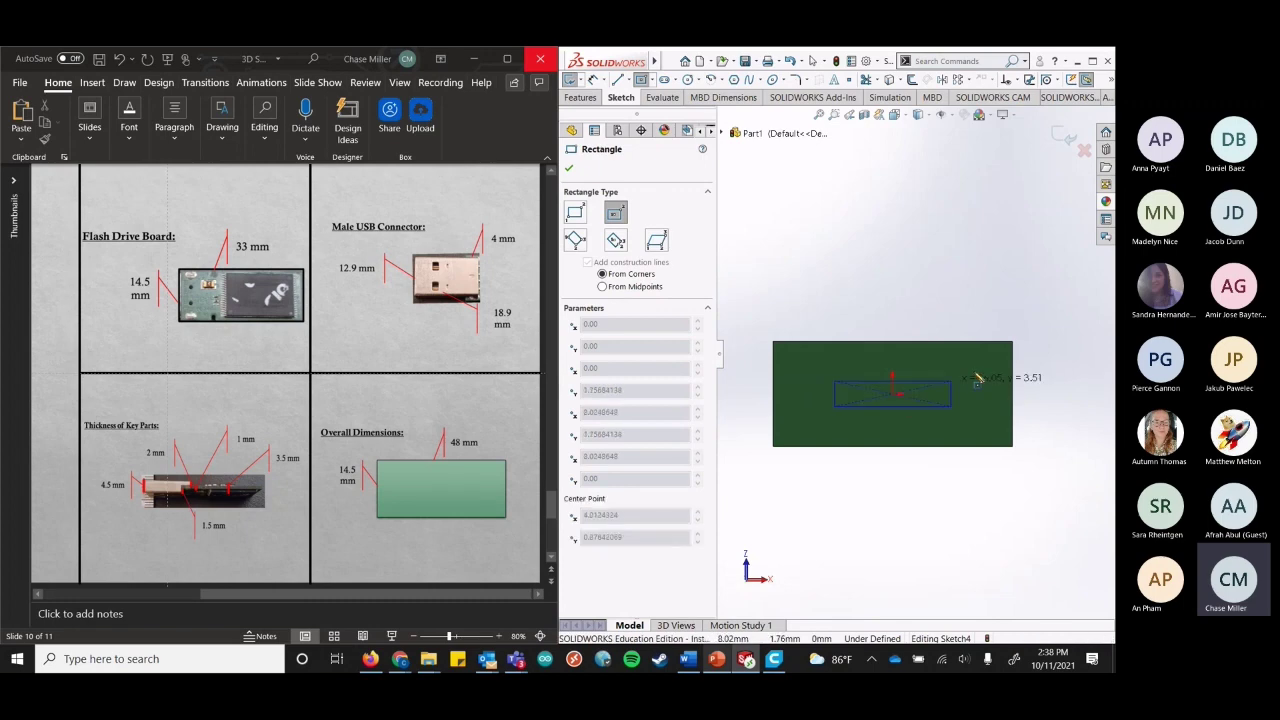
{"action": "left_click", "coordinate": [1013, 345]}
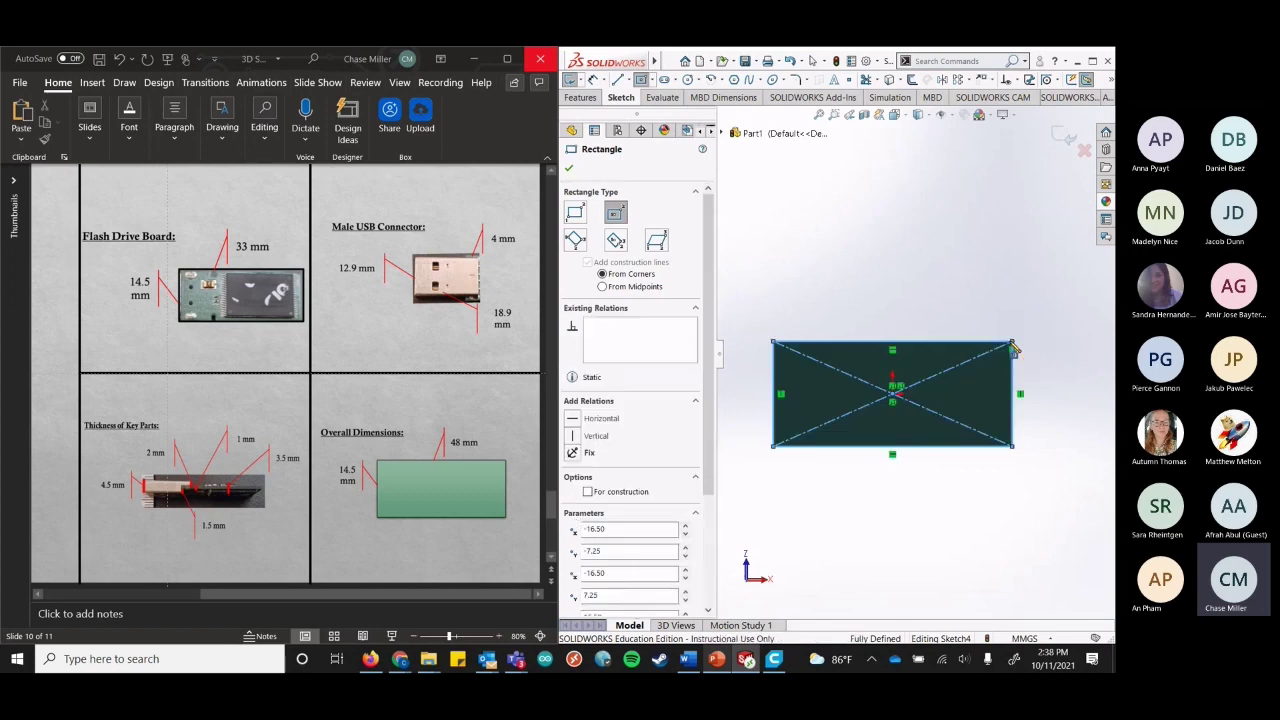
{"action": "scroll", "coordinate": [688, 487], "scroll_direction": "down", "scroll_amount": 4}
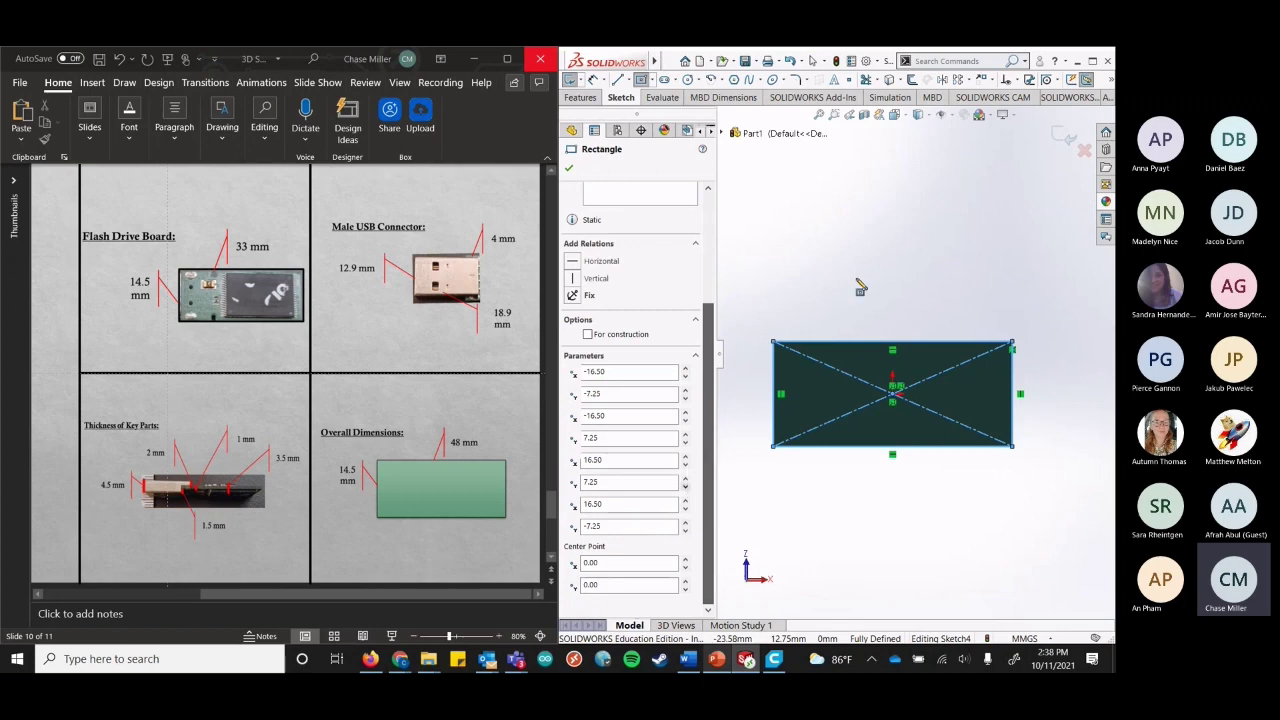
{"action": "key", "text": "Escape"}
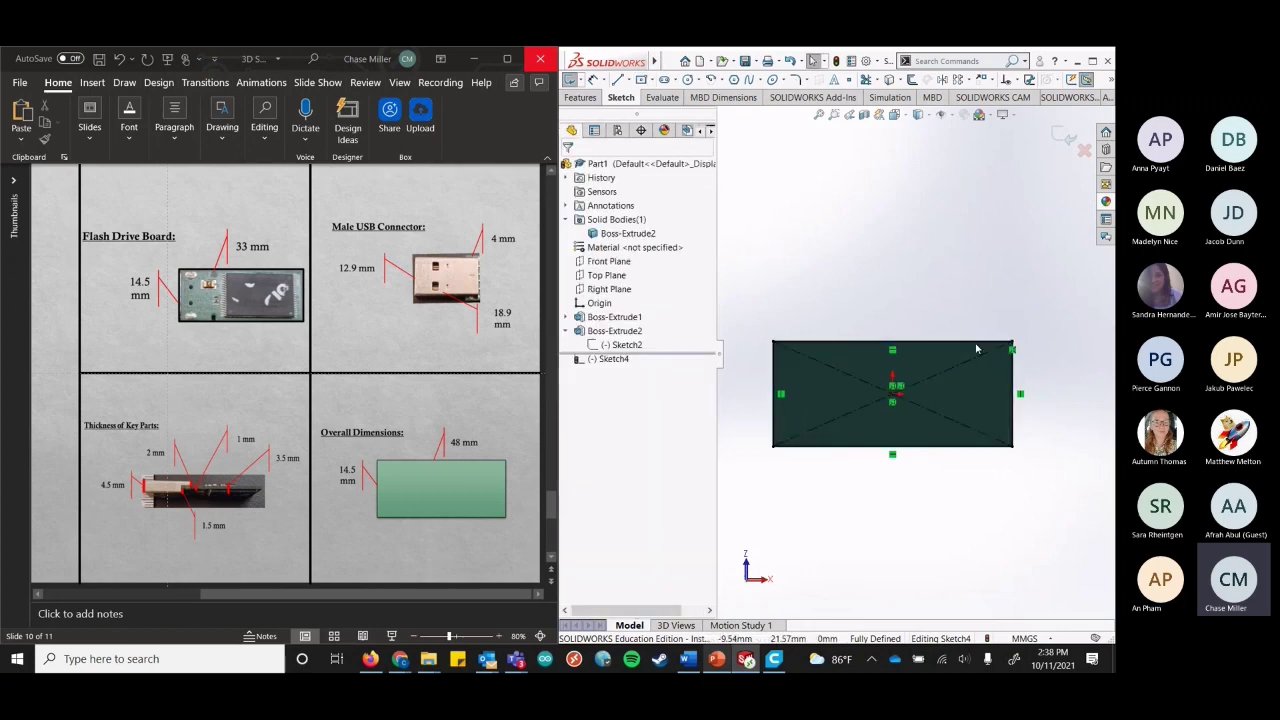
{"action": "left_click", "coordinate": [930, 346]}
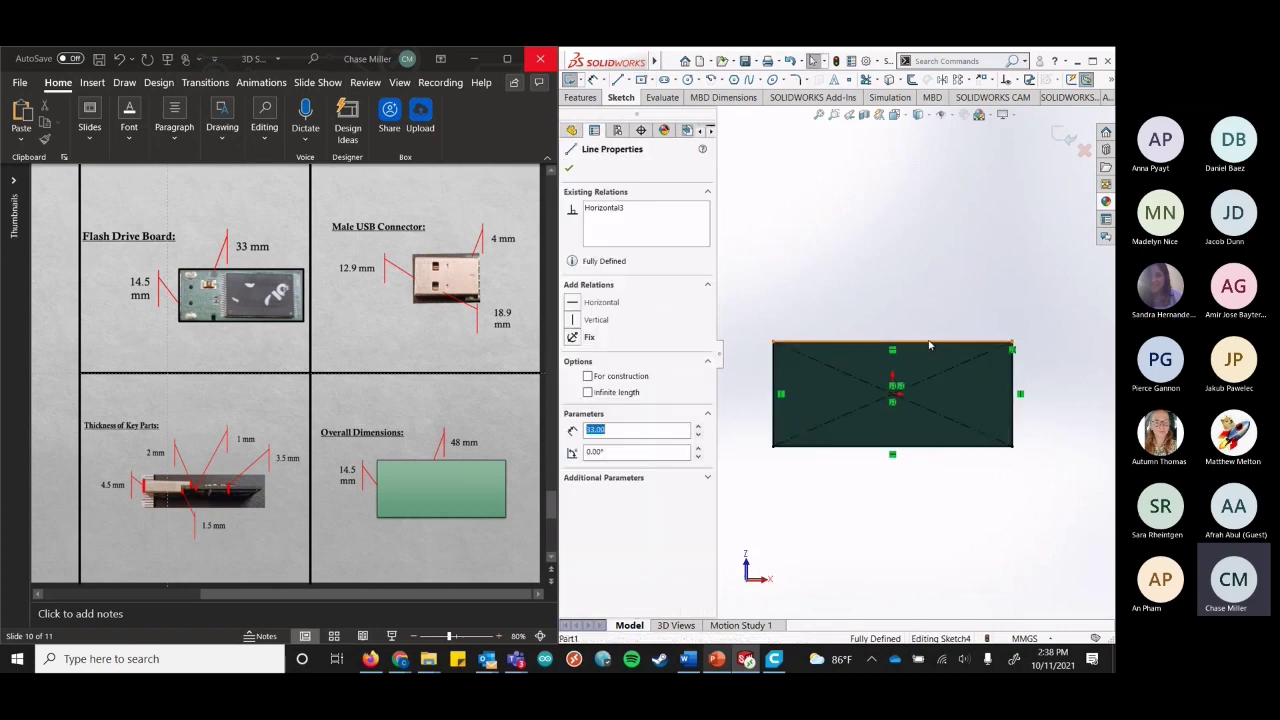
{"action": "left_click", "coordinate": [1014, 380]}
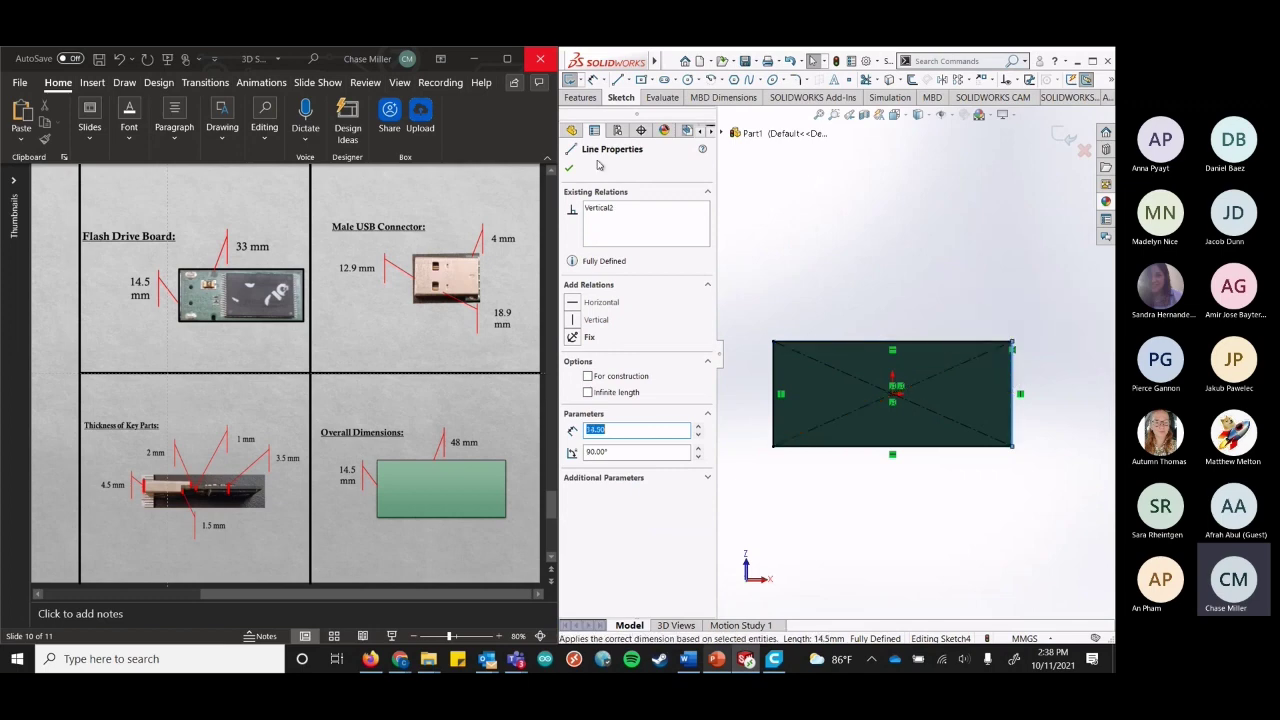
{"action": "left_click", "coordinate": [572, 171]}
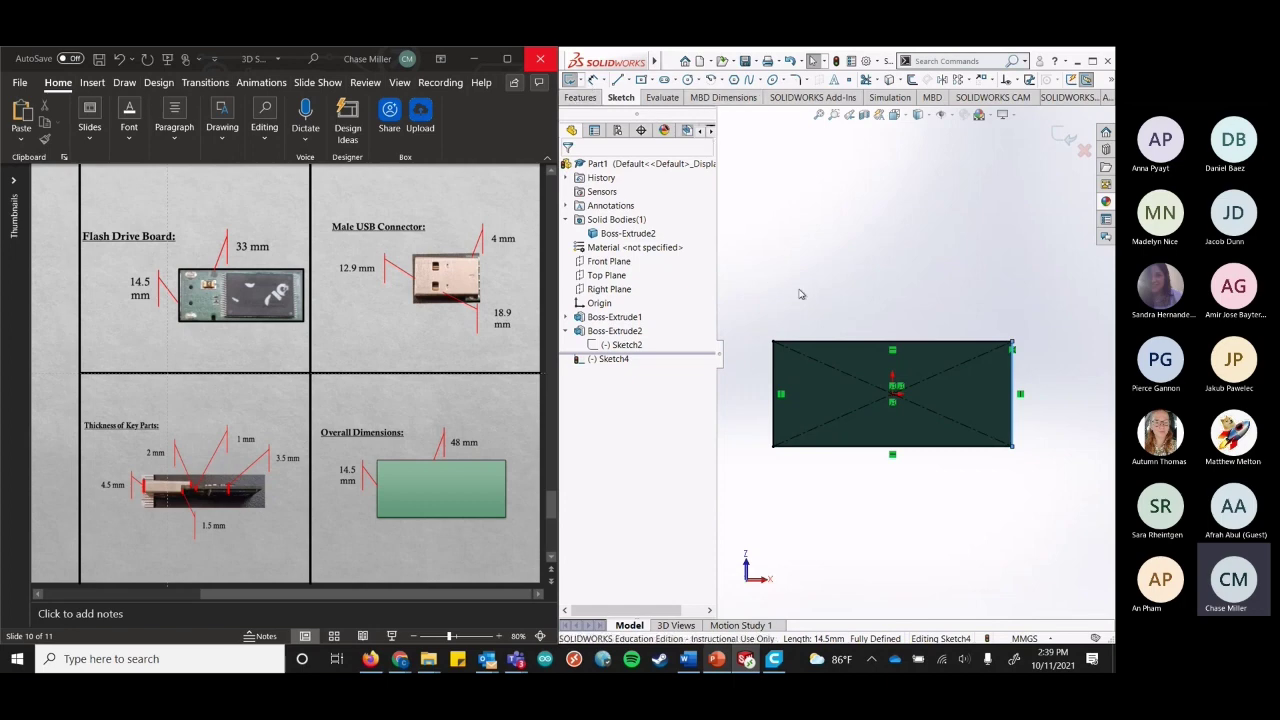
Extrude the underside rectangle 1.5 mm blind, downward away from the board, merged with the existing body.
{"action": "left_click", "coordinate": [569, 98]}
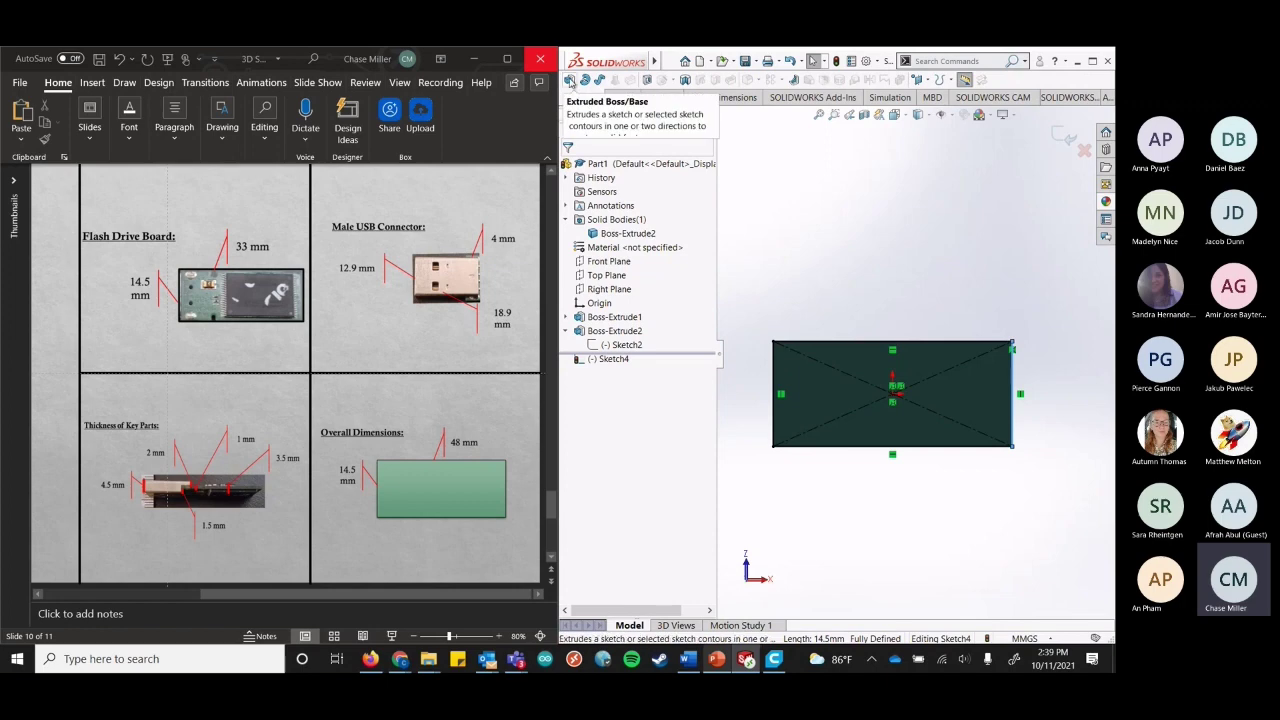
{"action": "left_click", "coordinate": [571, 82]}
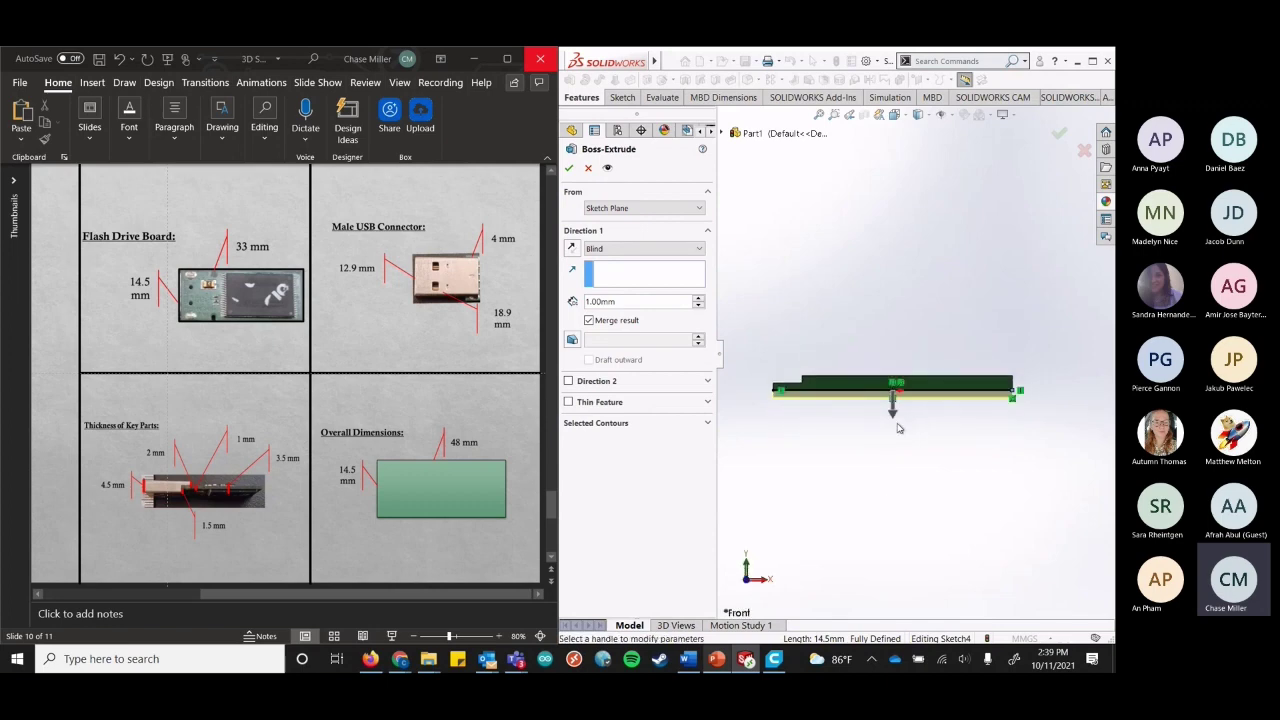
{"action": "left_click", "coordinate": [571, 250]}
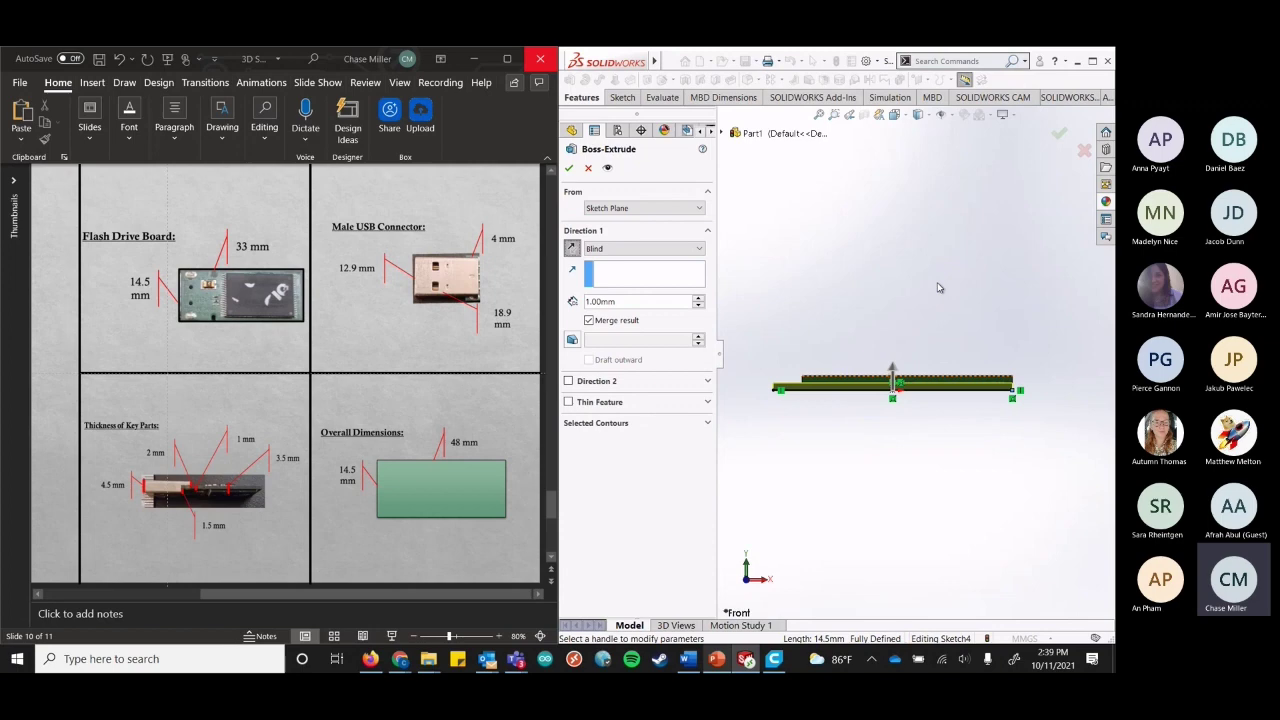
{"action": "left_click", "coordinate": [572, 248]}
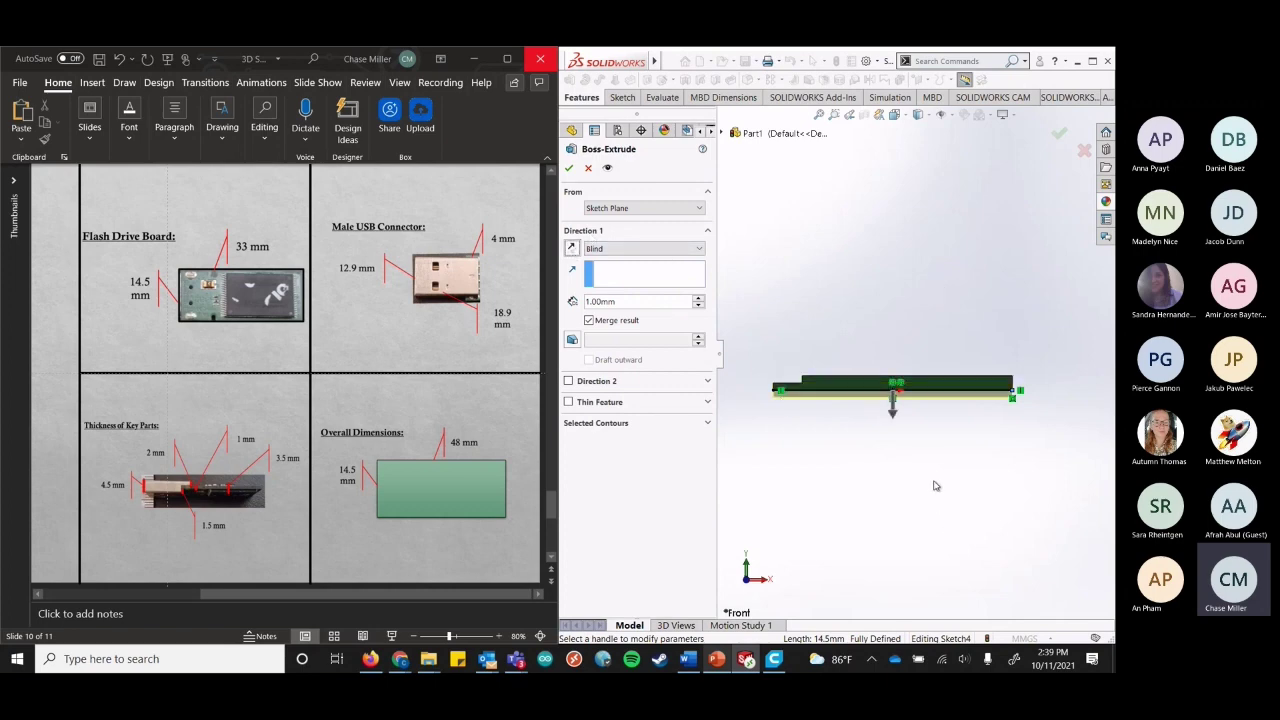
{"action": "left_click", "coordinate": [598, 301]}
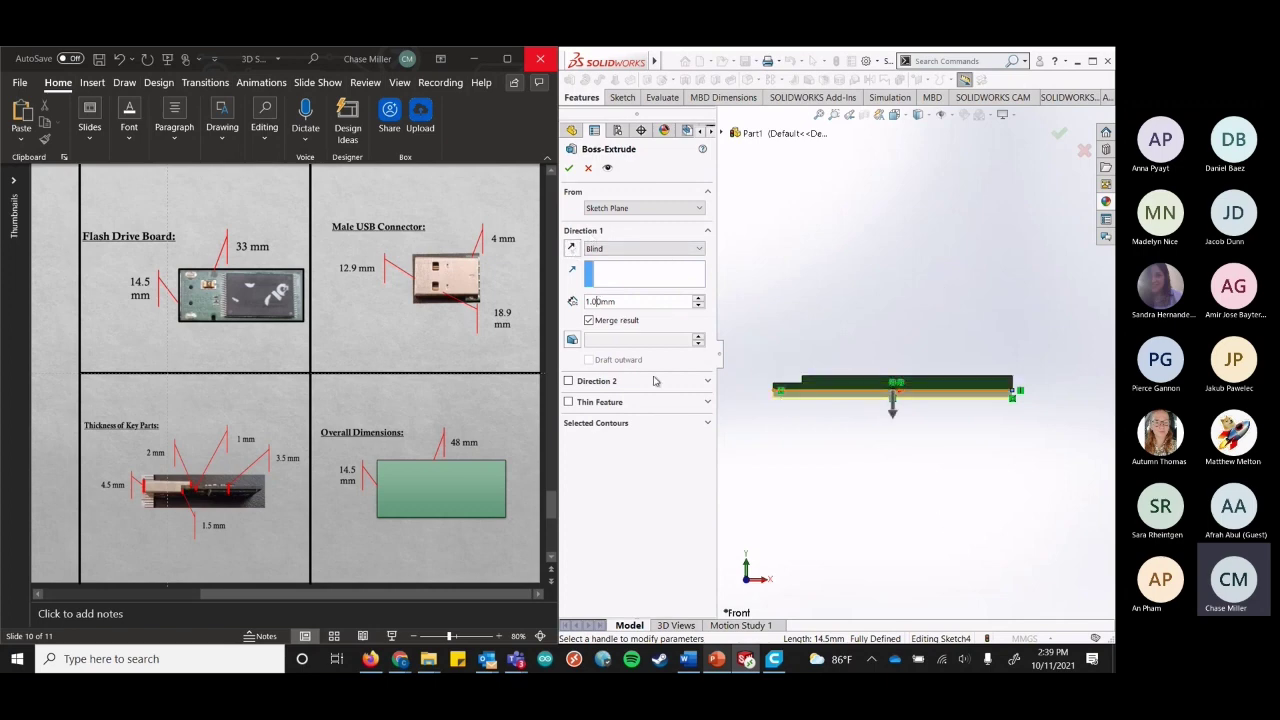
{"action": "key", "text": "BackSpace"}
{"action": "type", "text": "5"}
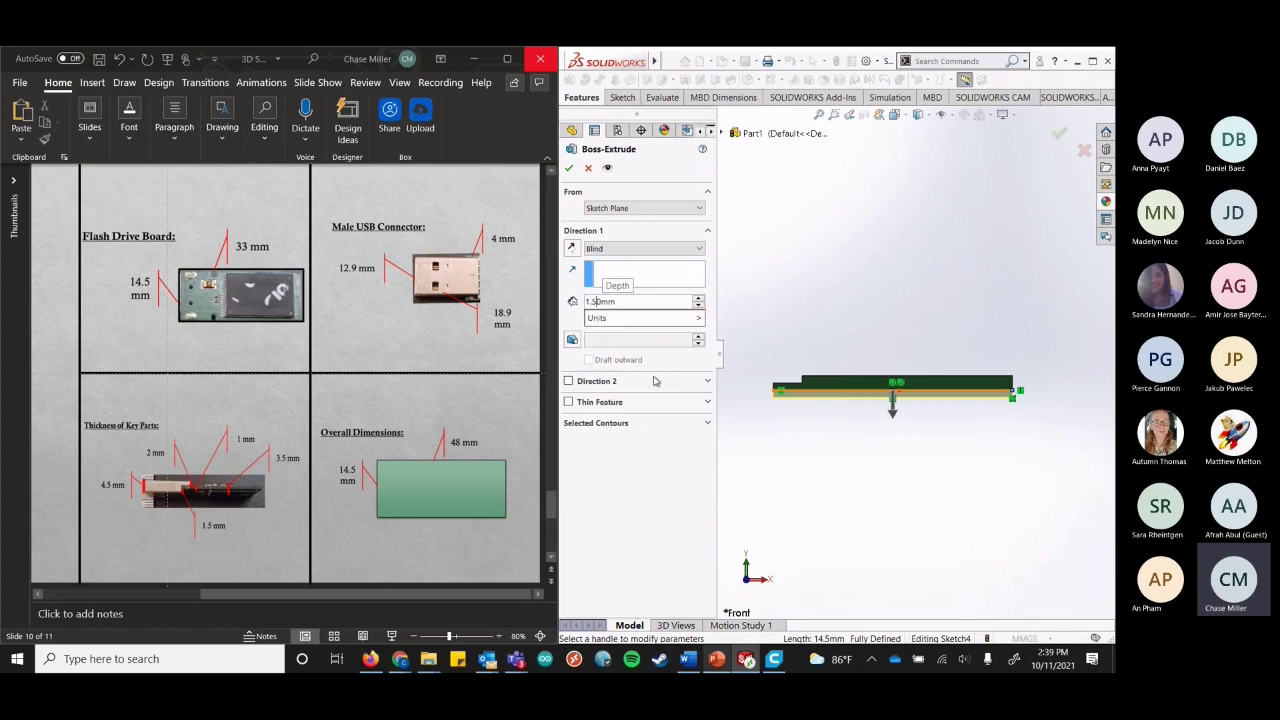
{"action": "left_click", "coordinate": [569, 169]}
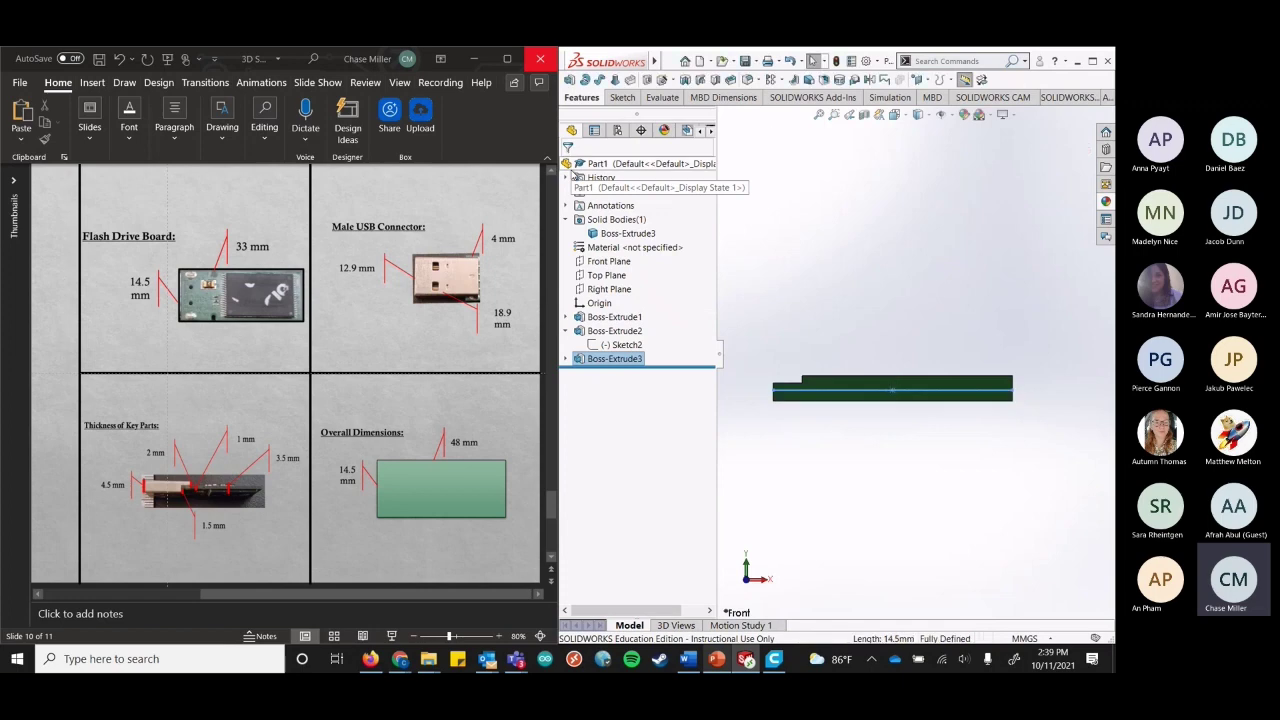
Apply the black soft touch plastic appearance from the Soft Touch plastics to the 1.5 mm extruded layer beneath the board.
{"action": "right_click", "coordinate": [622, 366]}
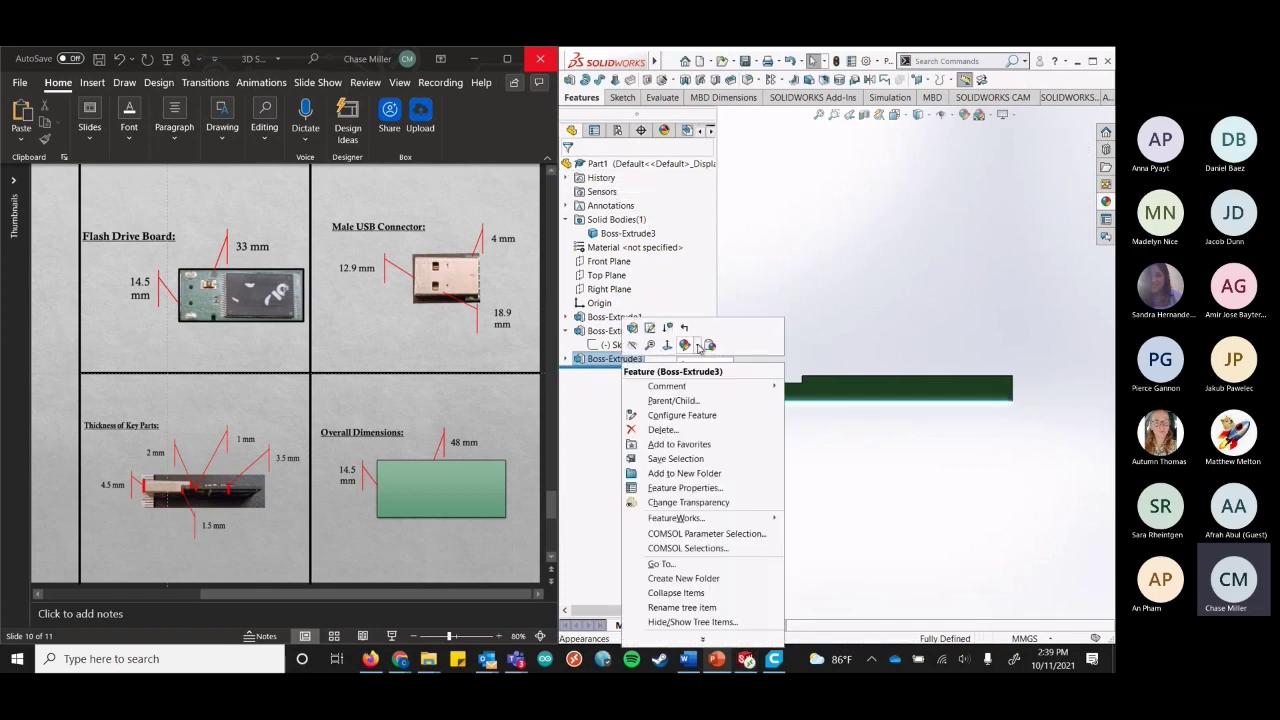
{"action": "left_click", "coordinate": [698, 345]}
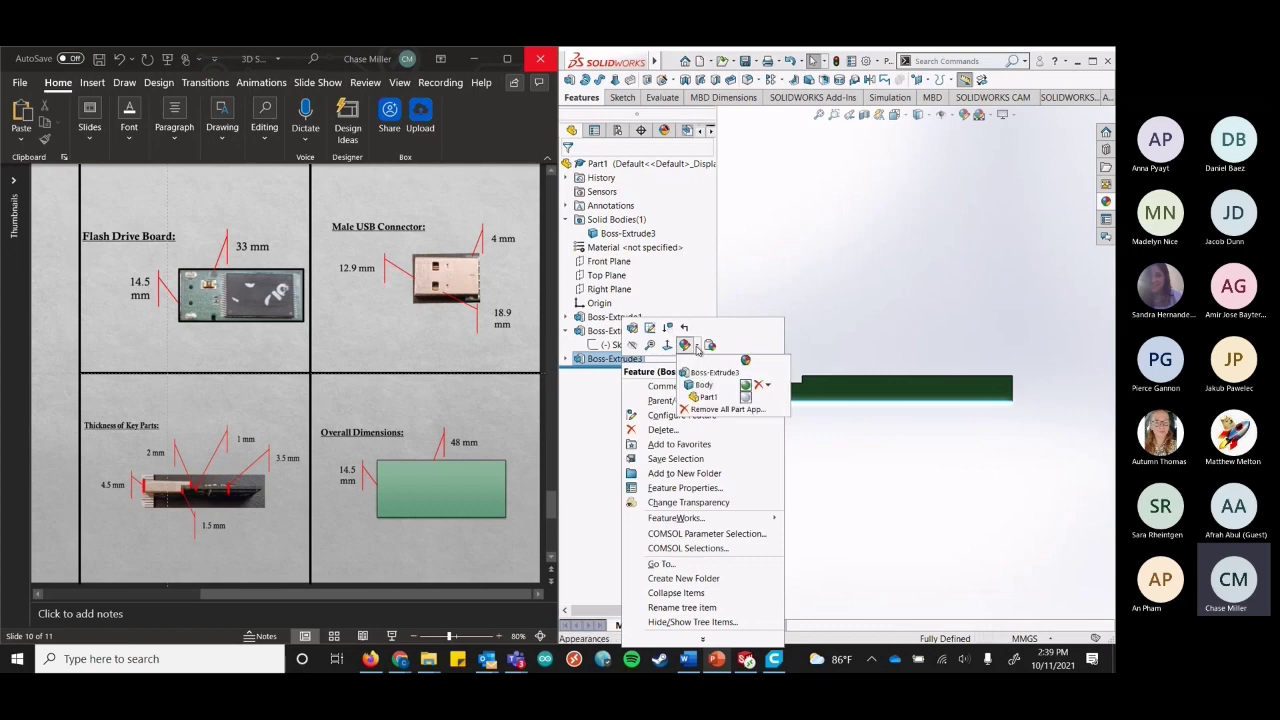
{"action": "left_click", "coordinate": [713, 373]}
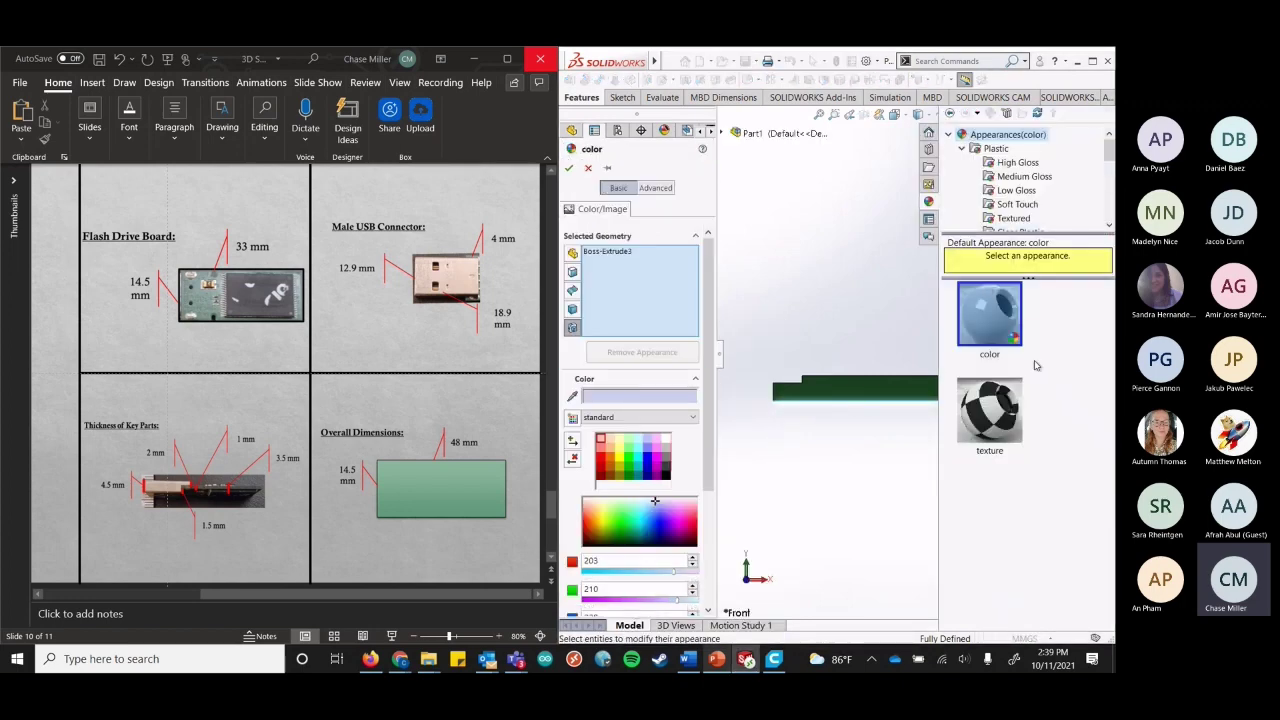
{"action": "left_click", "coordinate": [1017, 204]}
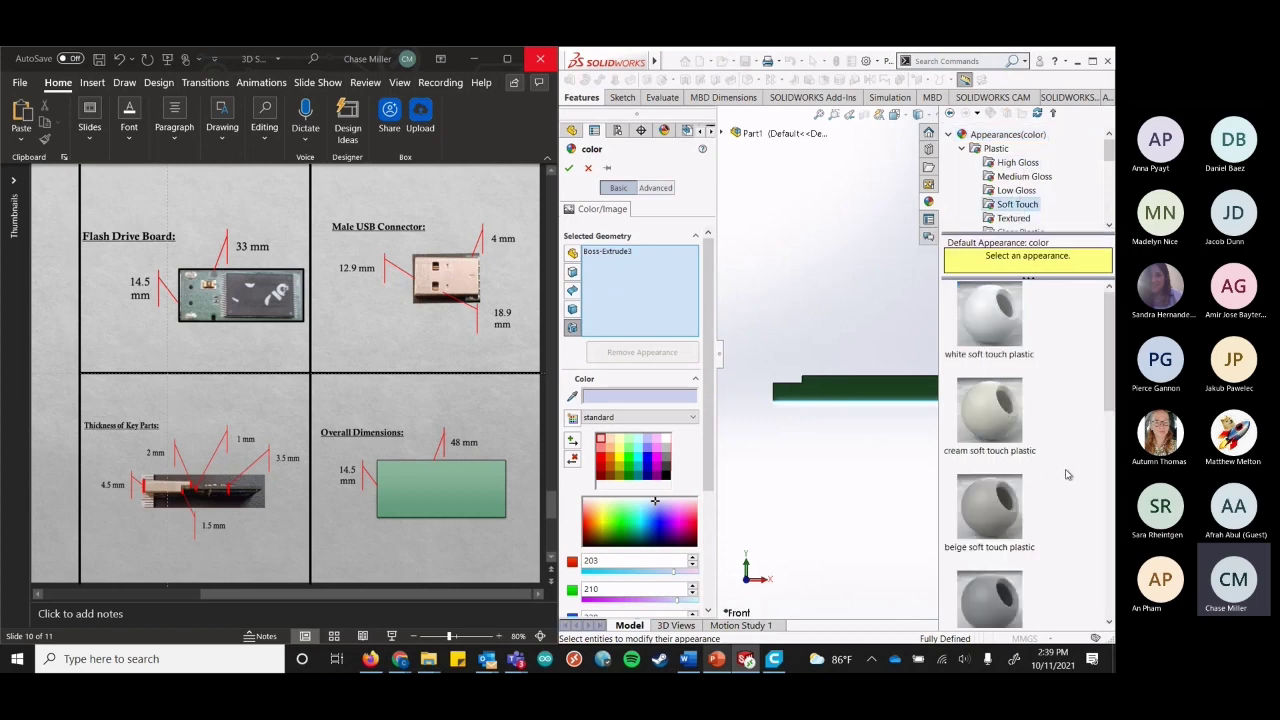
{"action": "scroll", "coordinate": [1068, 475], "scroll_direction": "down", "scroll_amount": 4}
{"action": "left_click", "coordinate": [968, 510]}
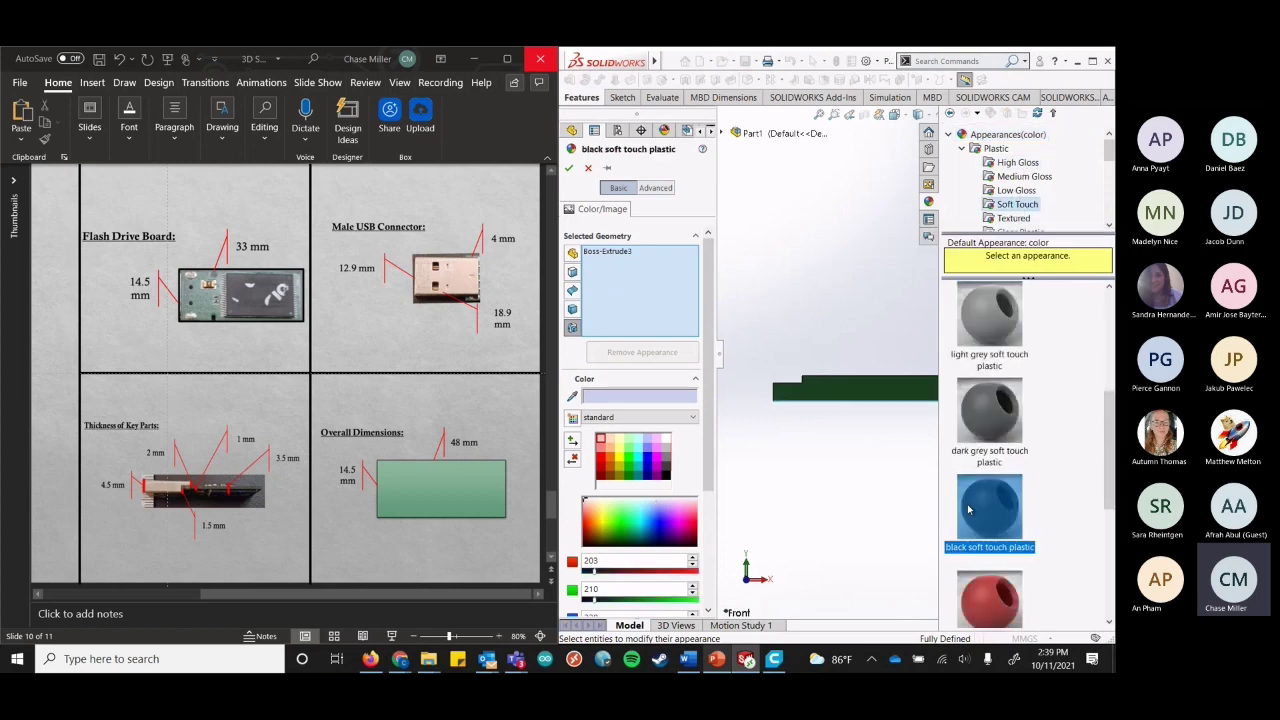
{"action": "key", "text": "Return"}
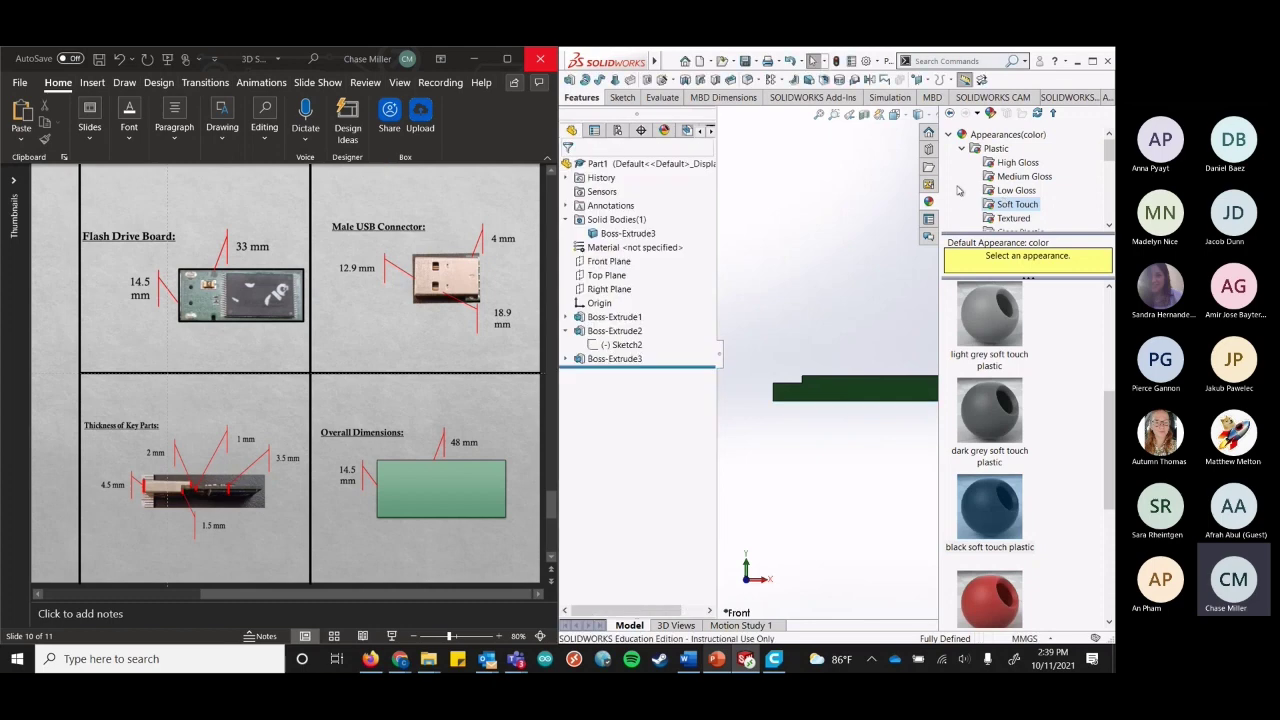
{"action": "left_click", "coordinate": [928, 133]}
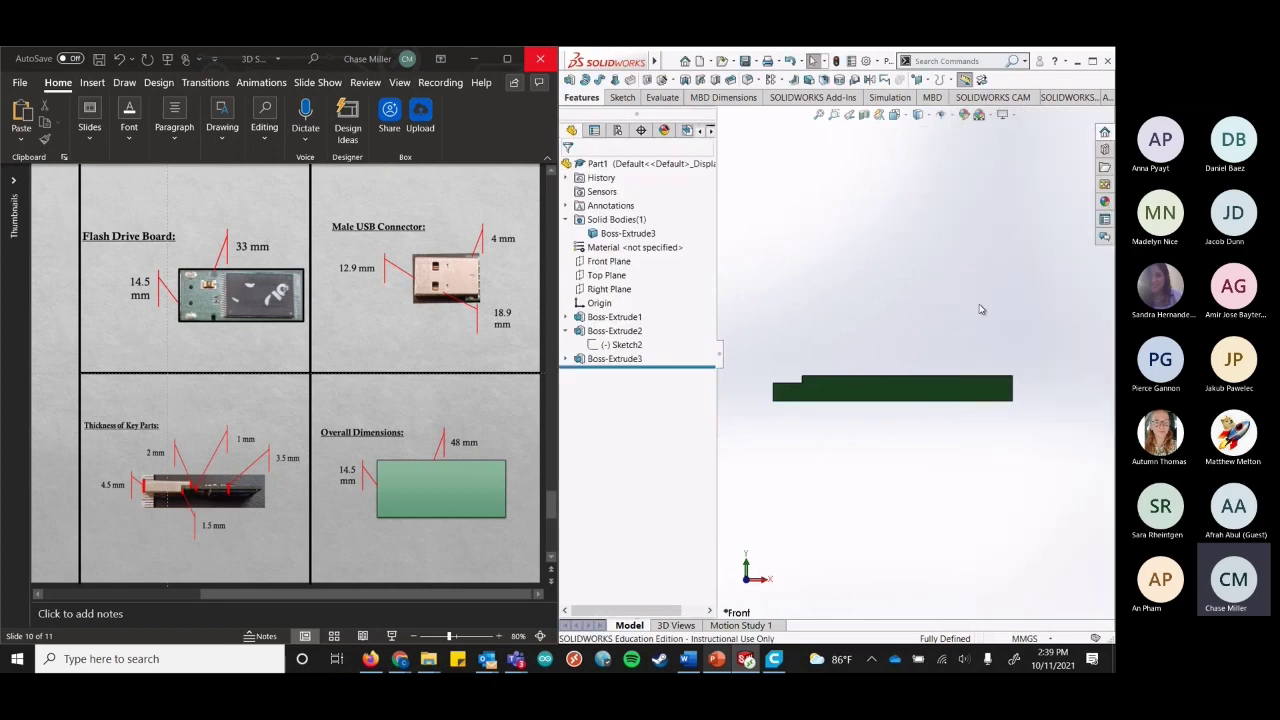
Examine the coloured layers of the model from above and orient it to the Top view.
{"action": "middle_click_drag", "start_coordinate": [1009, 486], "coordinate": [1013, 487]}
{"action": "key", "text": "Up"}
{"action": "key", "text": "Up"}
{"action": "key", "text": "Up"}
{"action": "key", "text": "Up"}
{"action": "key", "text": "Up"}
{"action": "key", "text": "Up"}
{"action": "key", "text": "Up"}
{"action": "key", "text": "Up"}
{"action": "key", "text": "Up"}
{"action": "key", "text": "Up"}
{"action": "key", "text": "Up"}
{"action": "key", "text": "Up"}
{"action": "key", "text": "Up"}
{"action": "key", "text": "Up"}
{"action": "key", "text": "Up"}
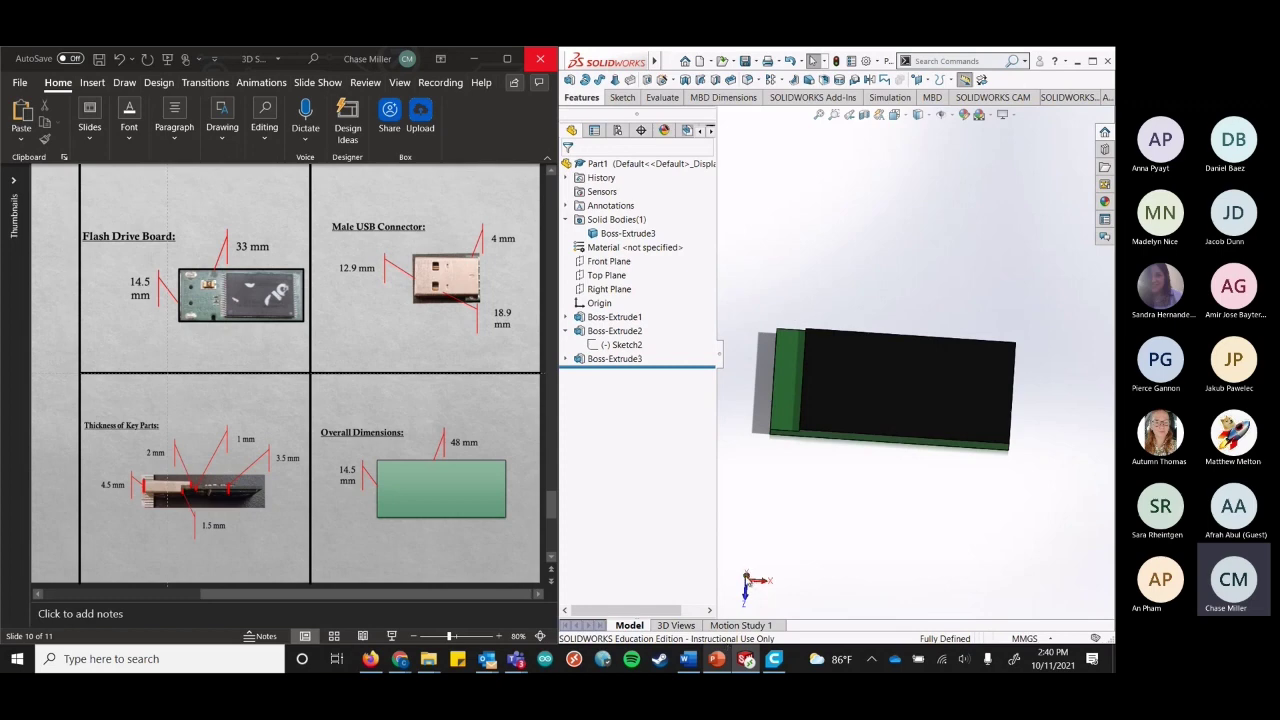
{"action": "left_click", "coordinate": [745, 579]}
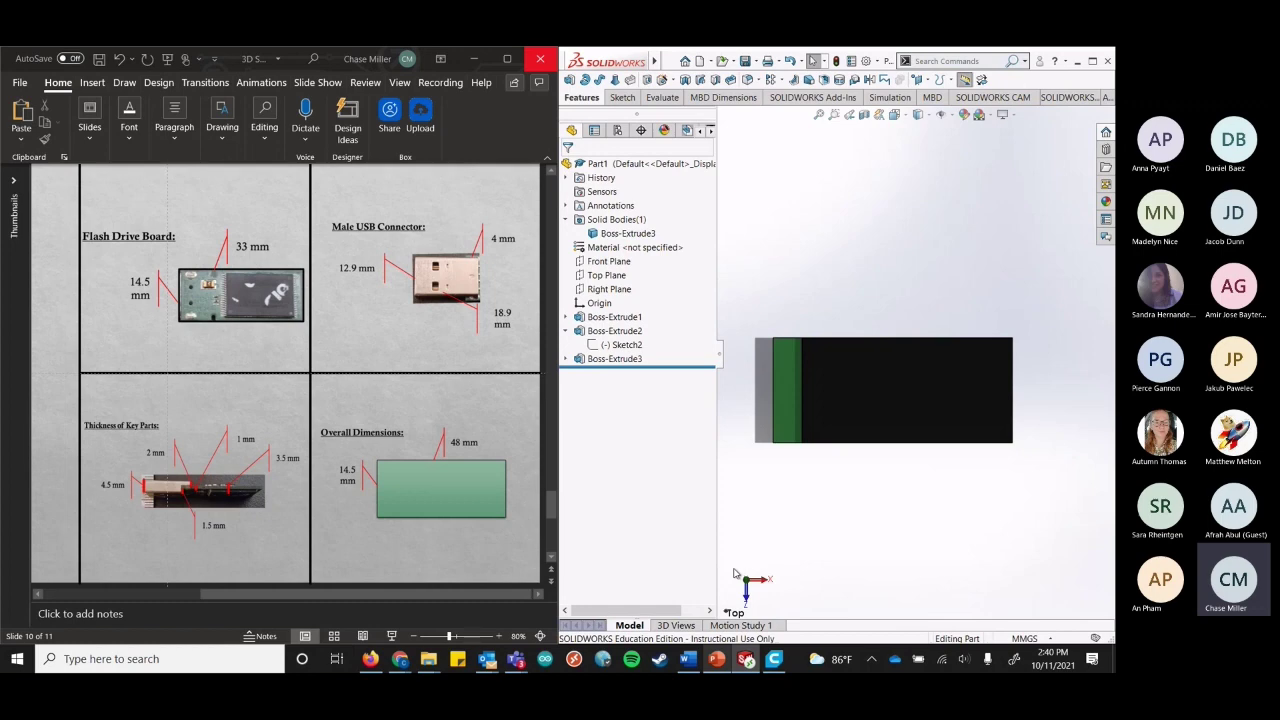
Start a sketch on the exposed green strip at the board's end with the 3 Point Corner Rectangle tool.
{"action": "left_click", "coordinate": [623, 97]}
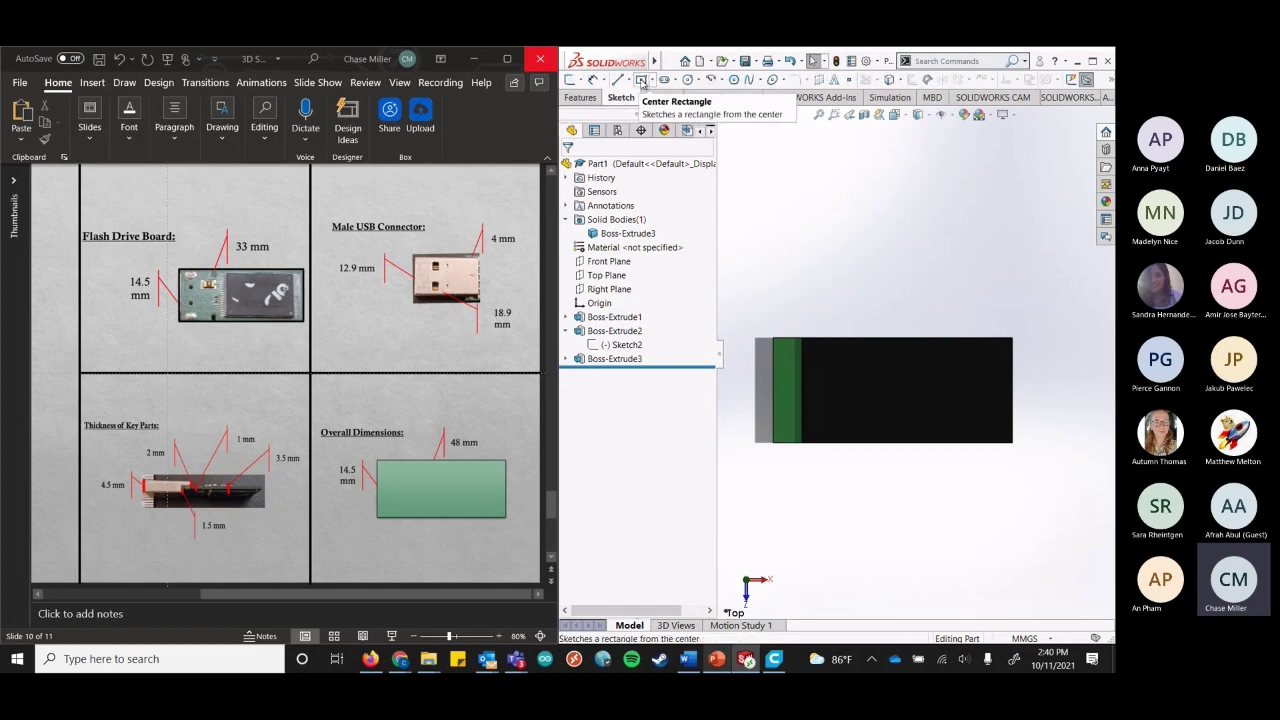
{"action": "left_click", "coordinate": [651, 79]}
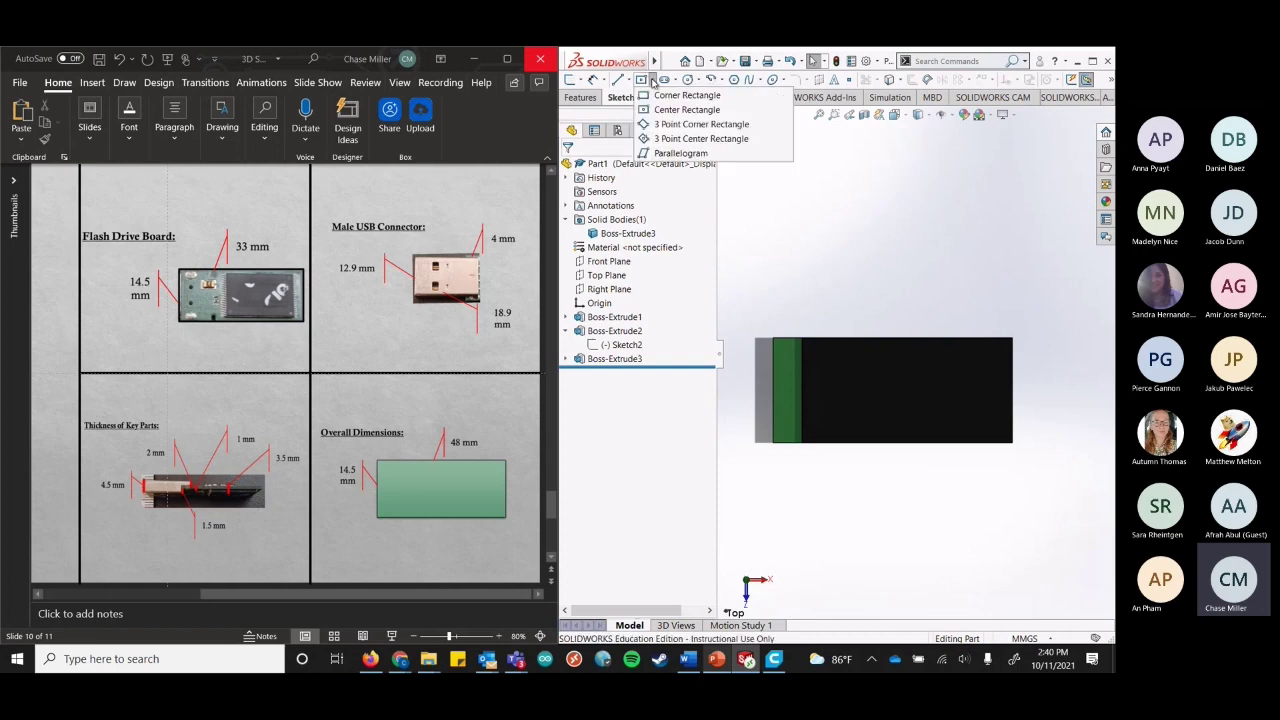
{"action": "left_click", "coordinate": [686, 126]}
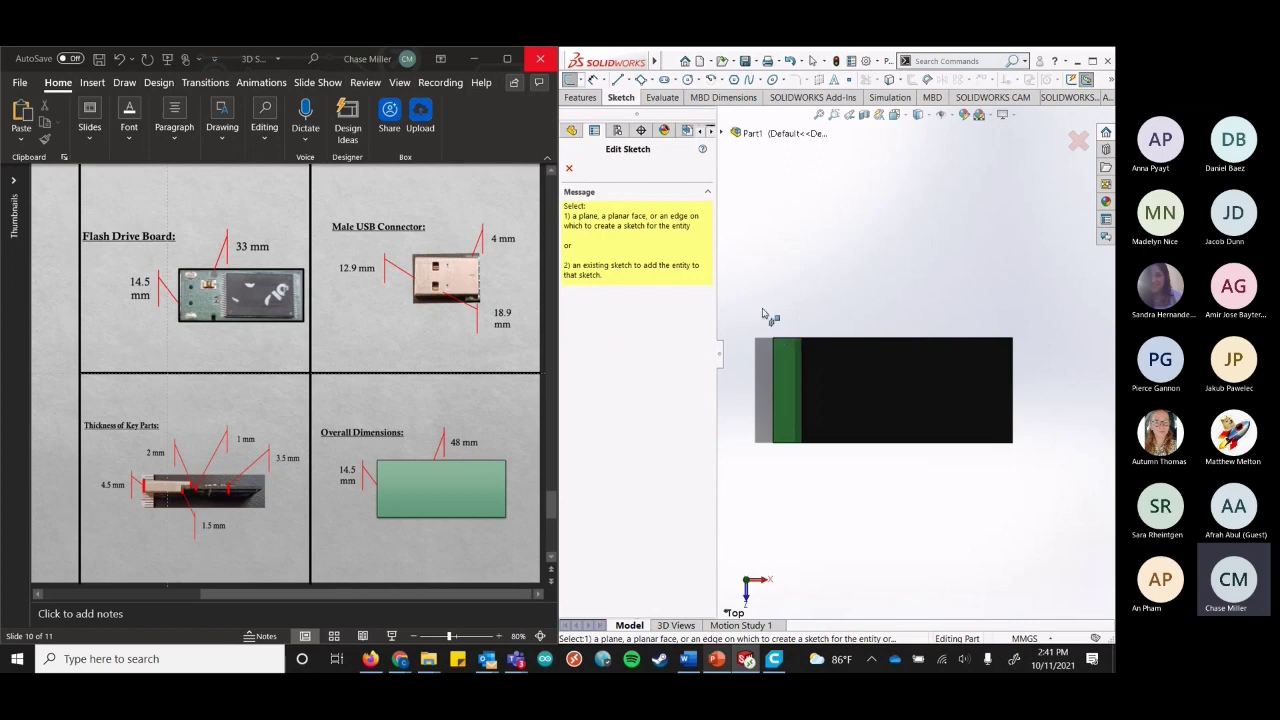
{"action": "left_click", "coordinate": [791, 380]}
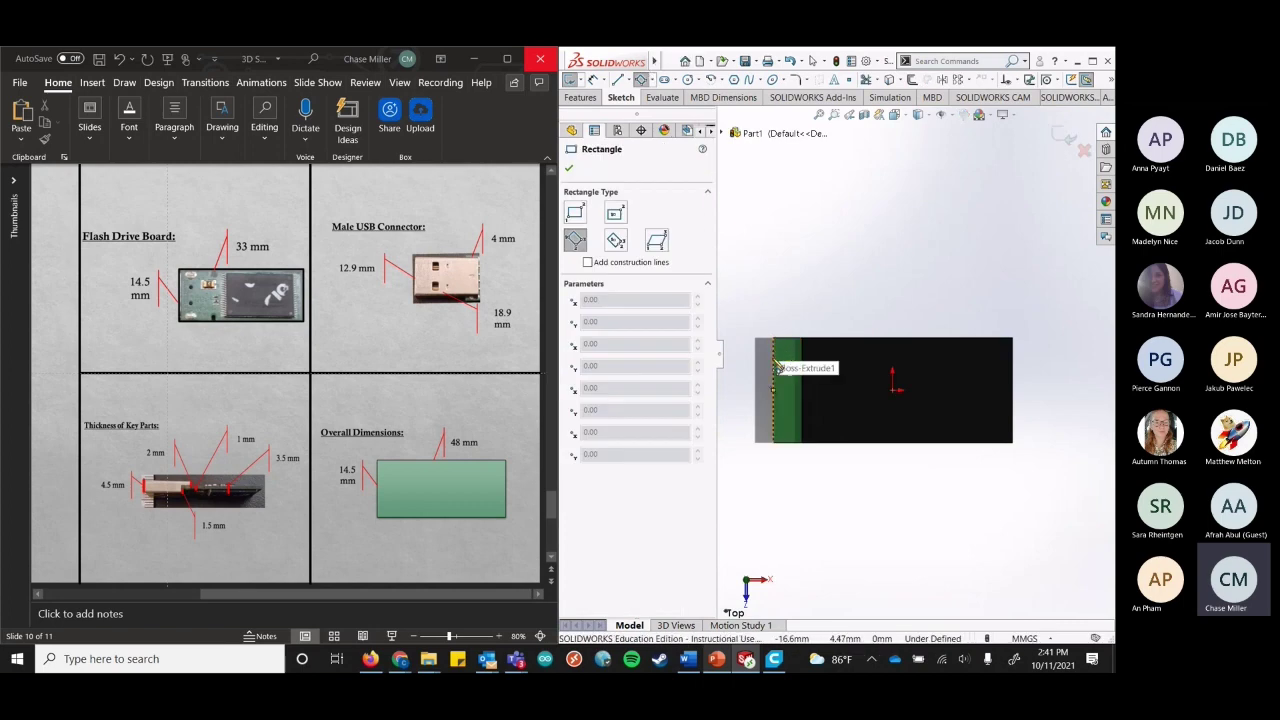
Sketch a rectangle about 4 by 10.35 mm across the full width of the exposed green strip.
{"action": "left_click", "coordinate": [775, 362]}
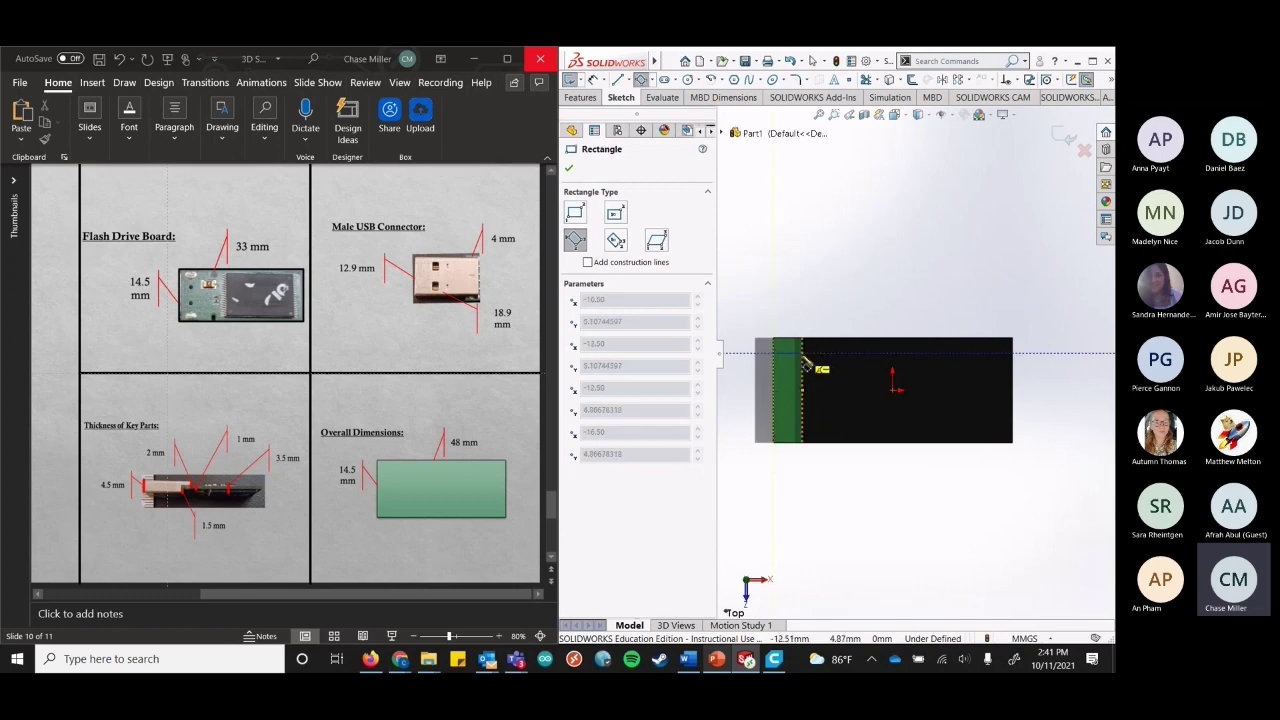
{"action": "left_click", "coordinate": [808, 436]}
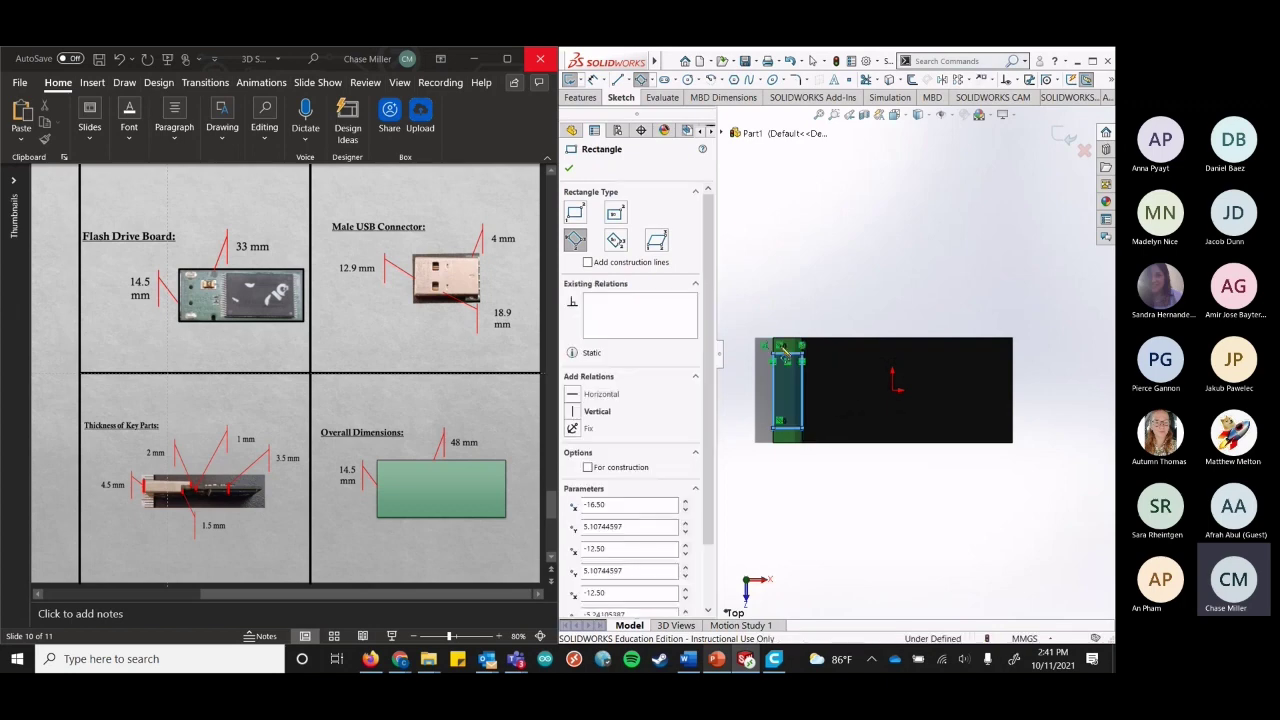
{"action": "left_click", "coordinate": [569, 168]}
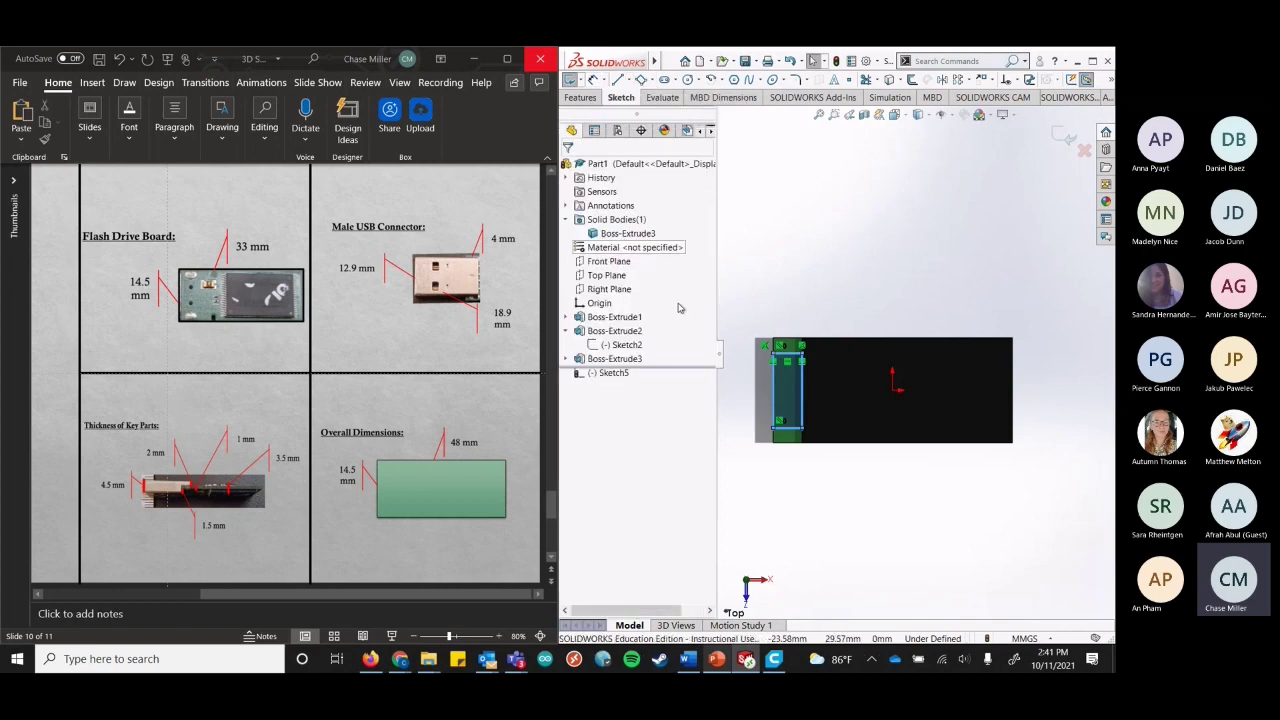
Set the length of the rectangle's long outer side, along the board's end edge, to 12.9 mm.
{"action": "left_click", "coordinate": [605, 81]}
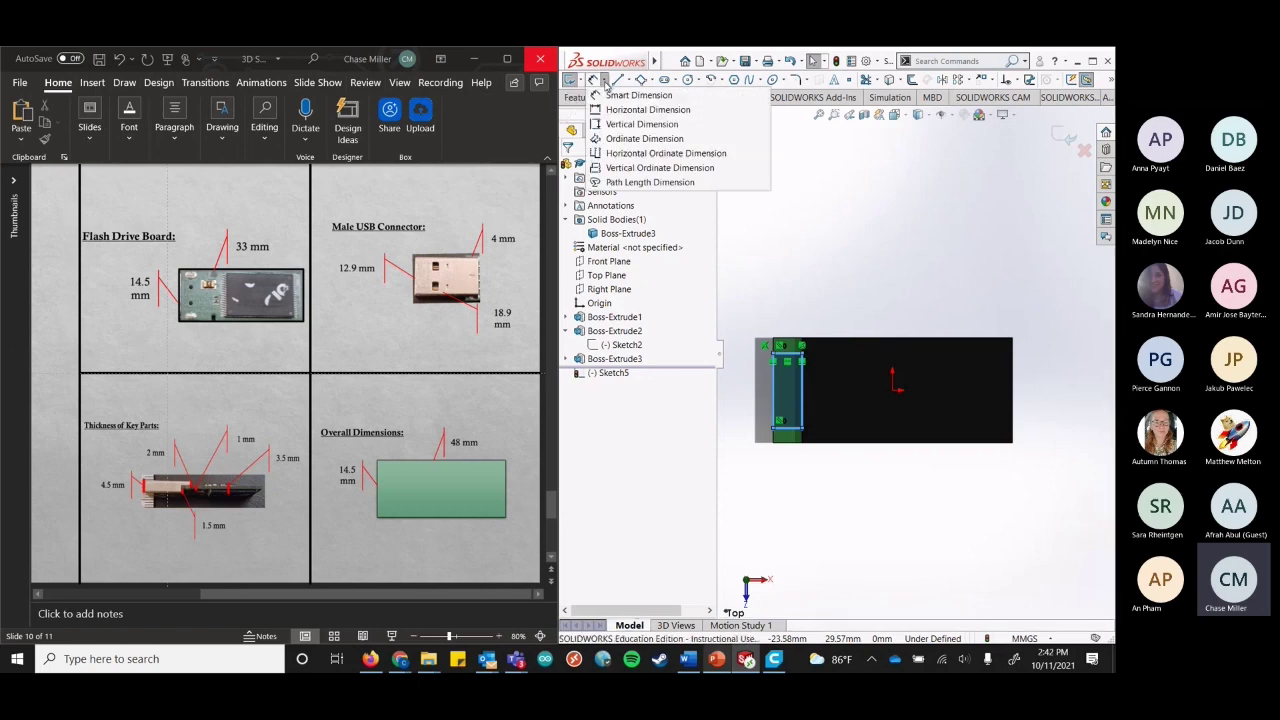
{"action": "left_click", "coordinate": [604, 82]}
{"action": "left_click", "coordinate": [595, 82]}
{"action": "left_click", "coordinate": [603, 95]}
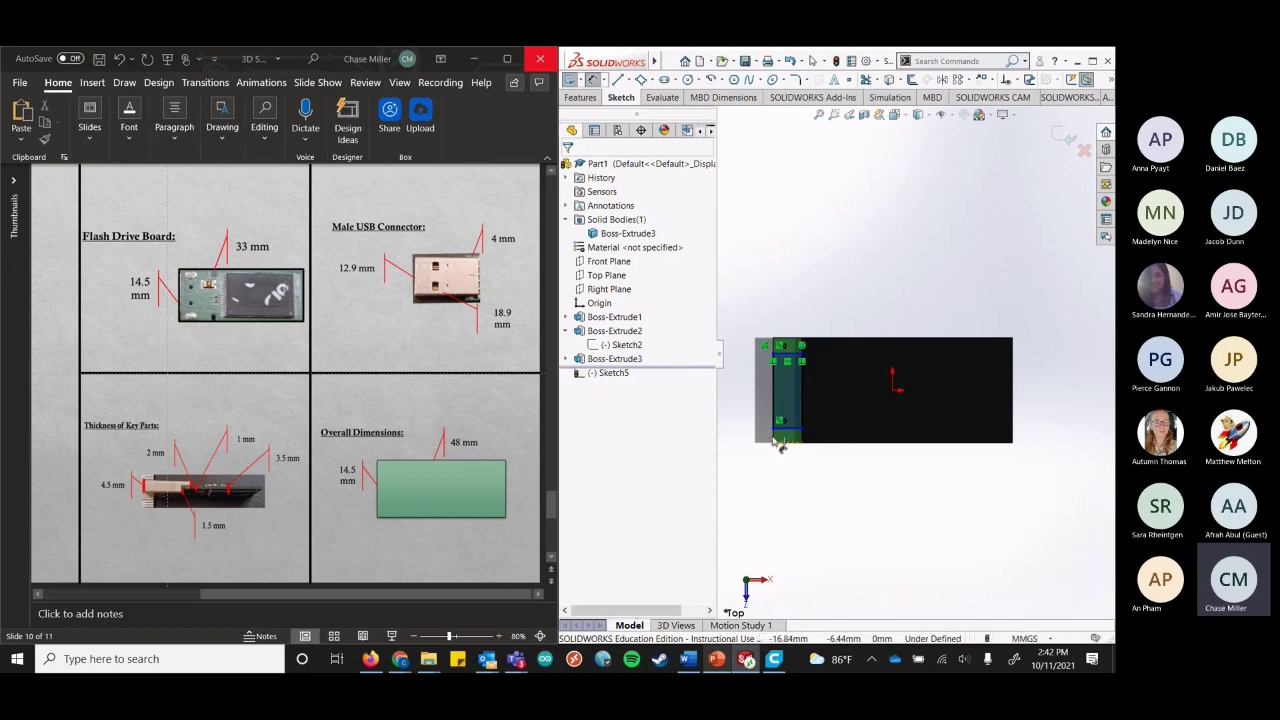
{"action": "left_click", "coordinate": [592, 80]}
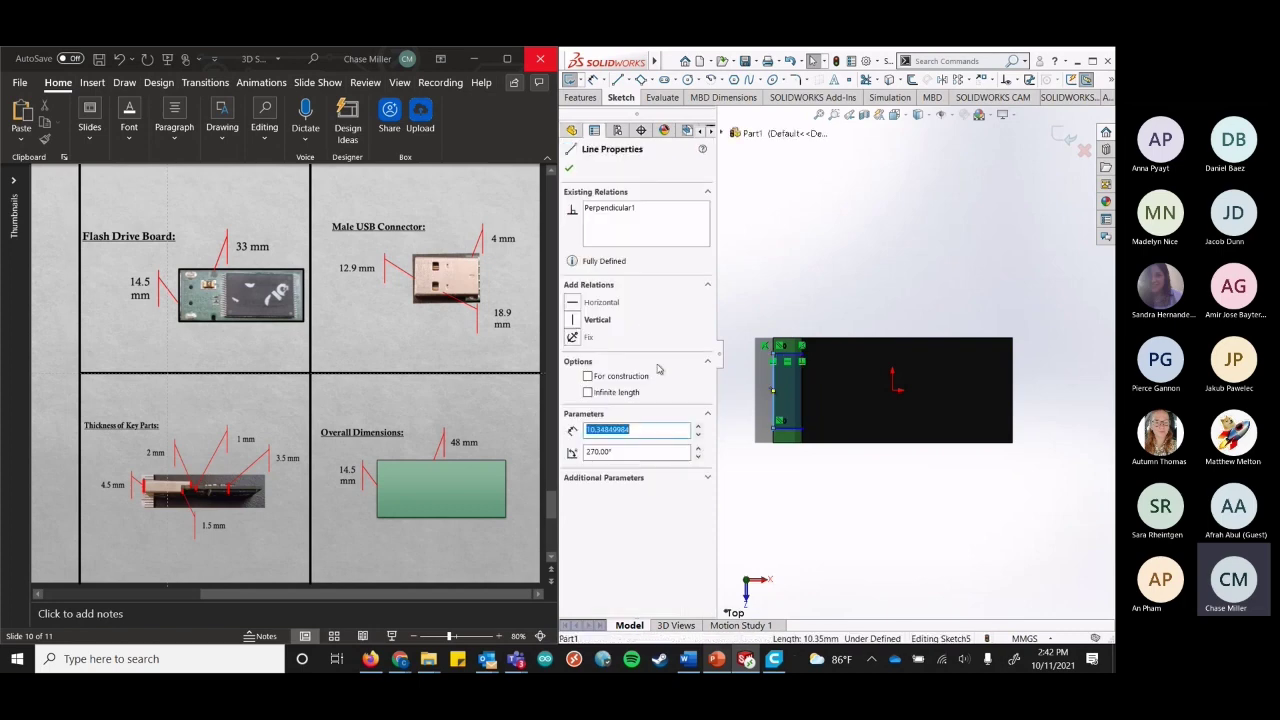
{"action": "type", "text": "12"}
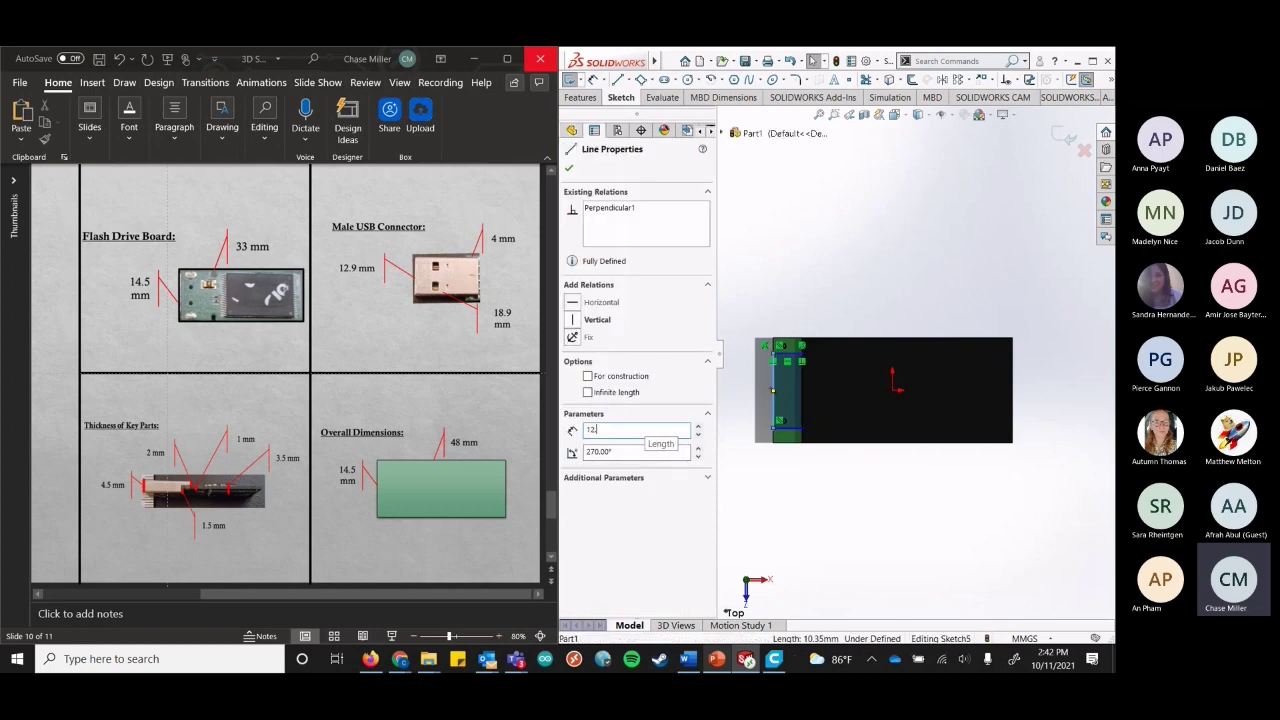
{"action": "type", "text": ".9"}
{"action": "key", "text": "Return"}
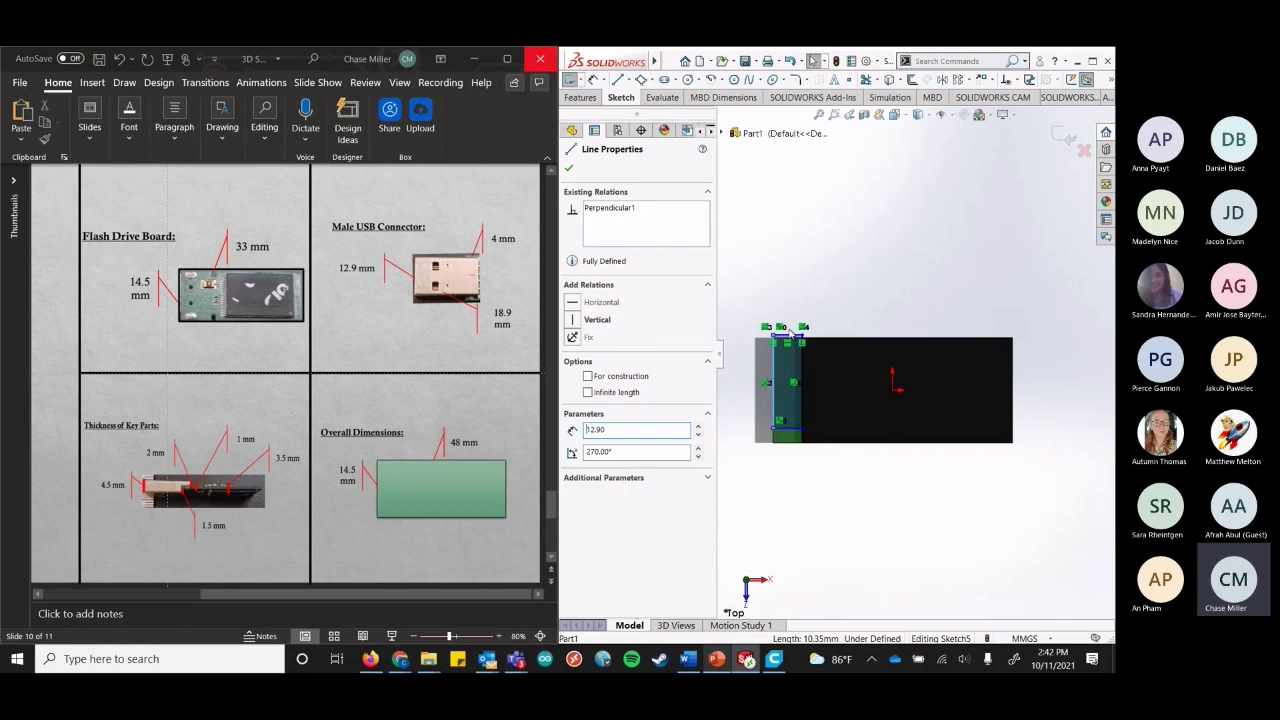
{"action": "left_click", "coordinate": [835, 268]}
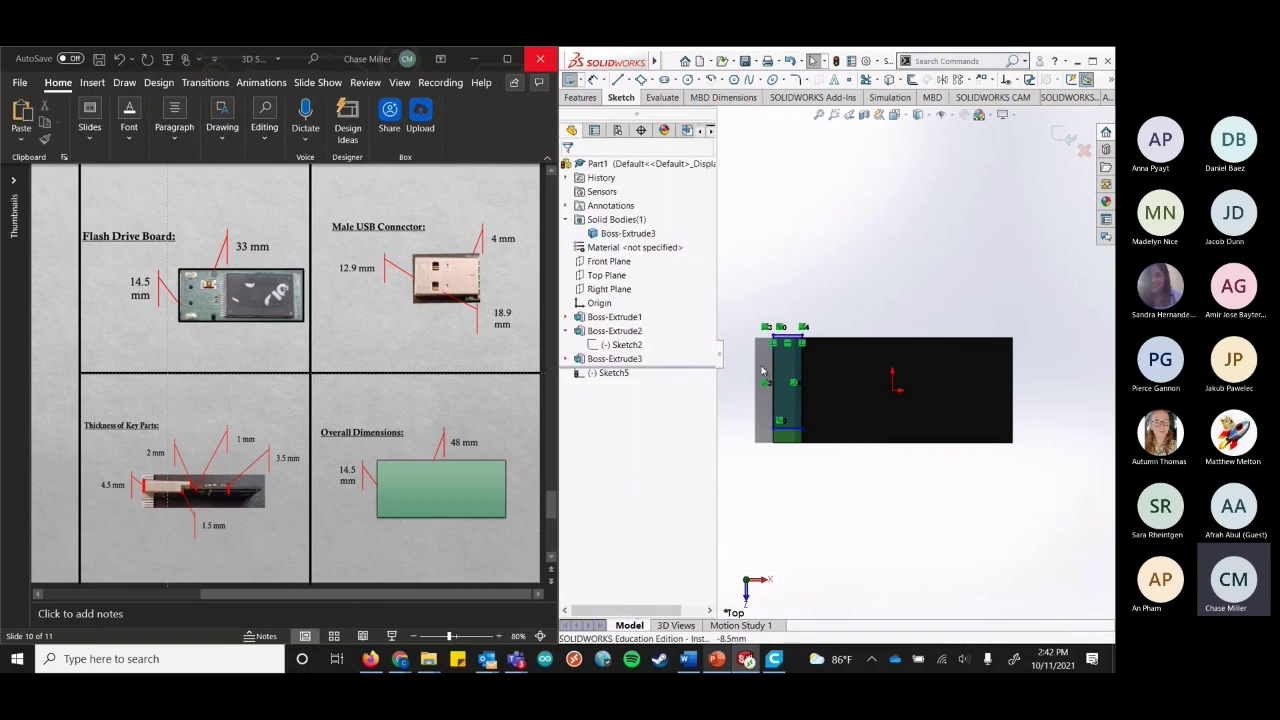
Try to reposition the rectangle's lower outer corner point by stepping its Y coordinate down and back up.
{"action": "left_click", "coordinate": [773, 380]}
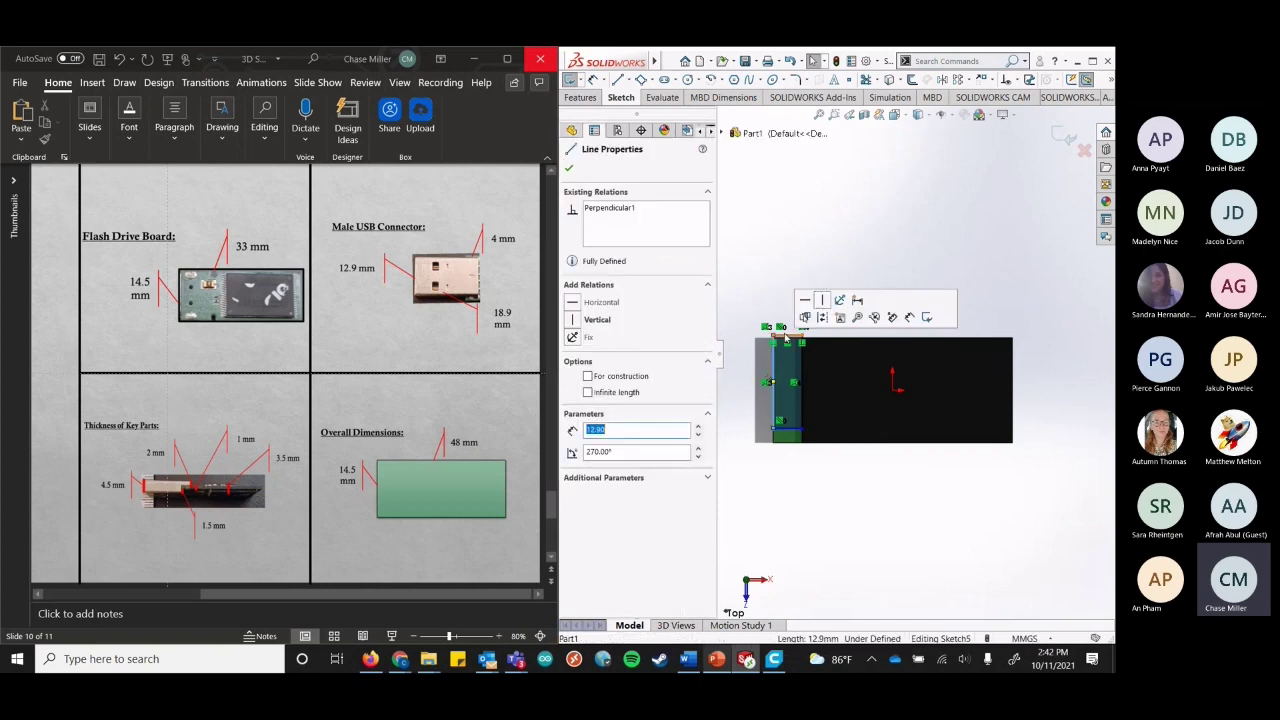
{"action": "left_click", "coordinate": [777, 431]}
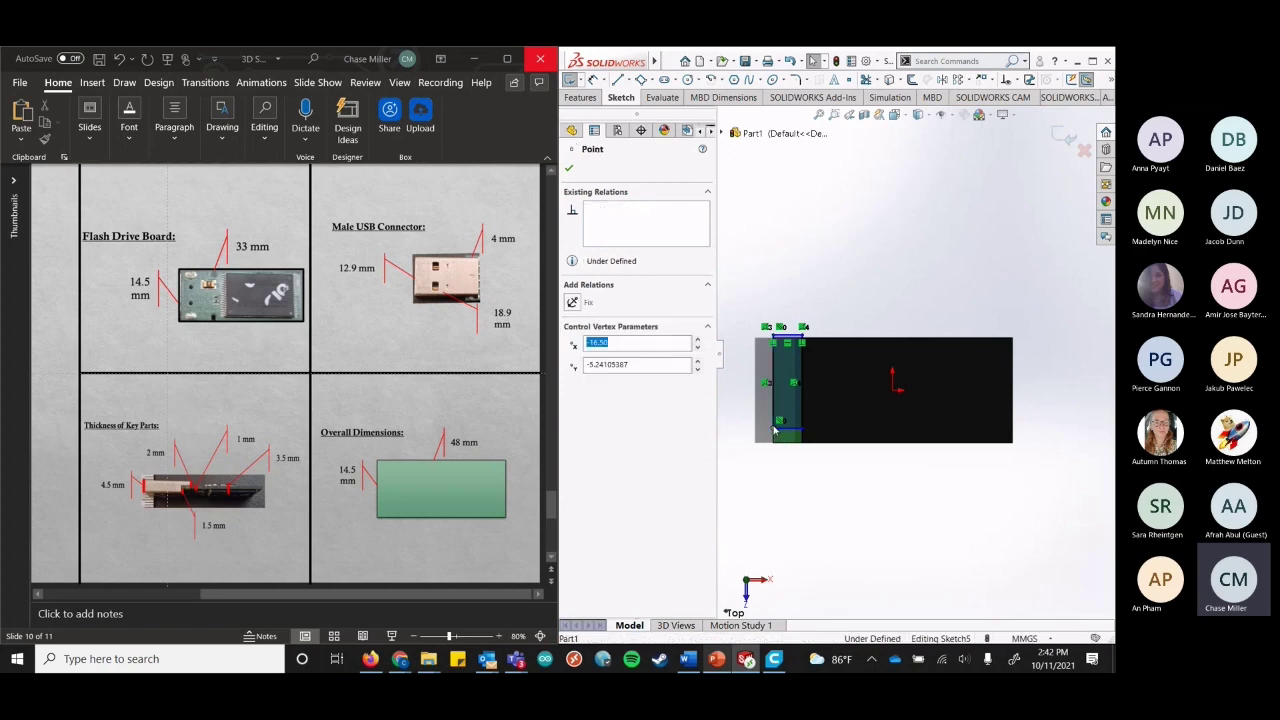
{"action": "left_click", "coordinate": [697, 346]}
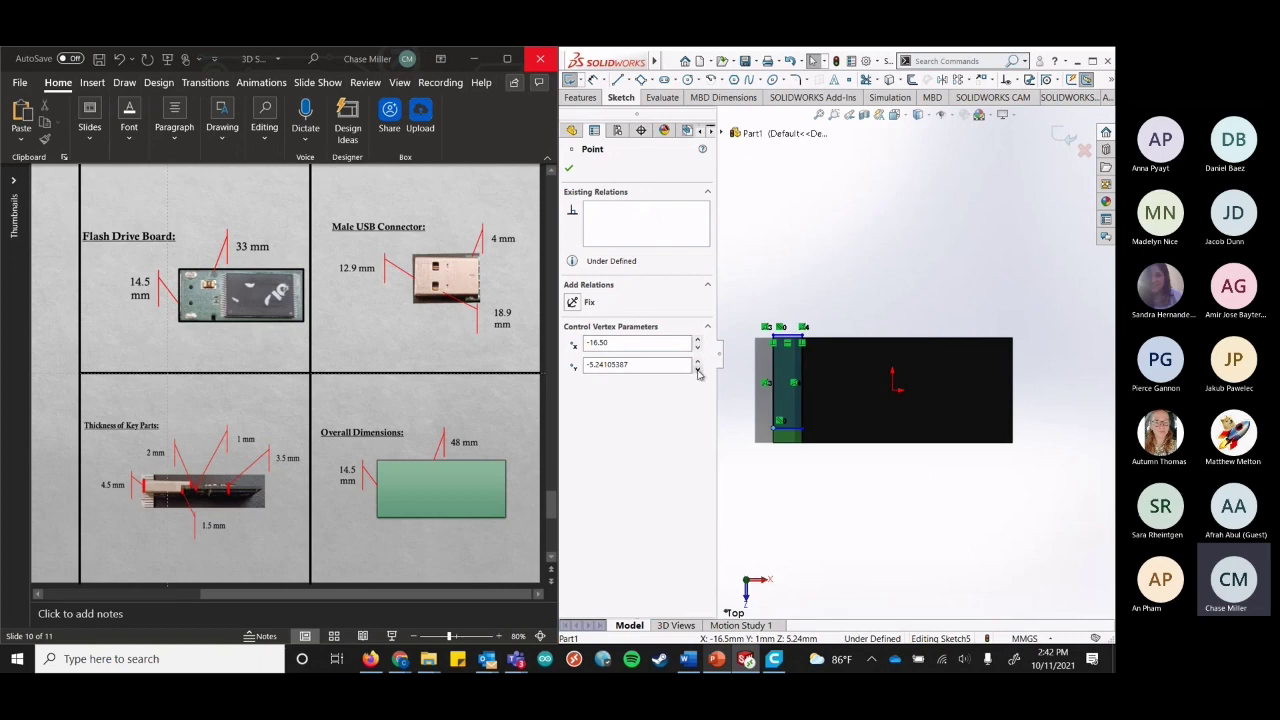
{"action": "left_click", "coordinate": [698, 368]}
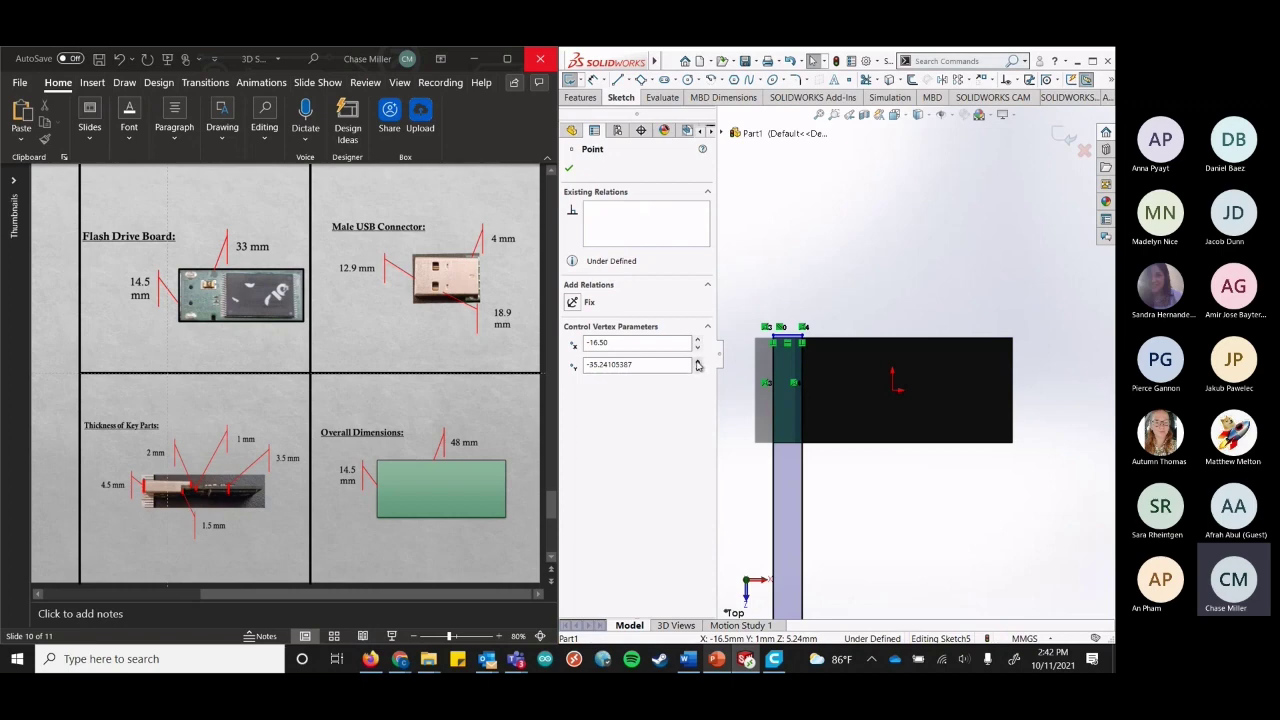
{"action": "left_click", "coordinate": [697, 362]}
{"action": "left_click", "coordinate": [697, 362]}
{"action": "left_click", "coordinate": [697, 362]}
{"action": "left_click", "coordinate": [697, 362]}
{"action": "left_click", "coordinate": [698, 370]}
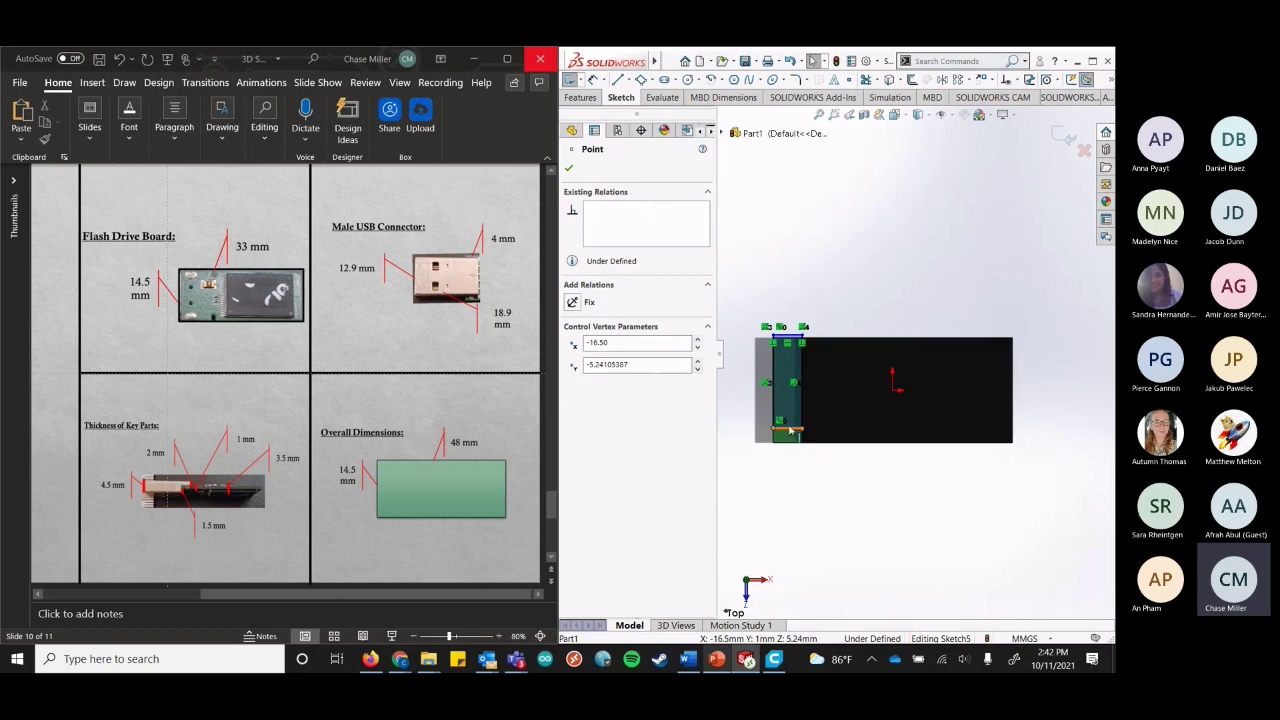
Delete the rectangle from the green strip's sketch.
{"action": "left_click", "coordinate": [788, 275]}
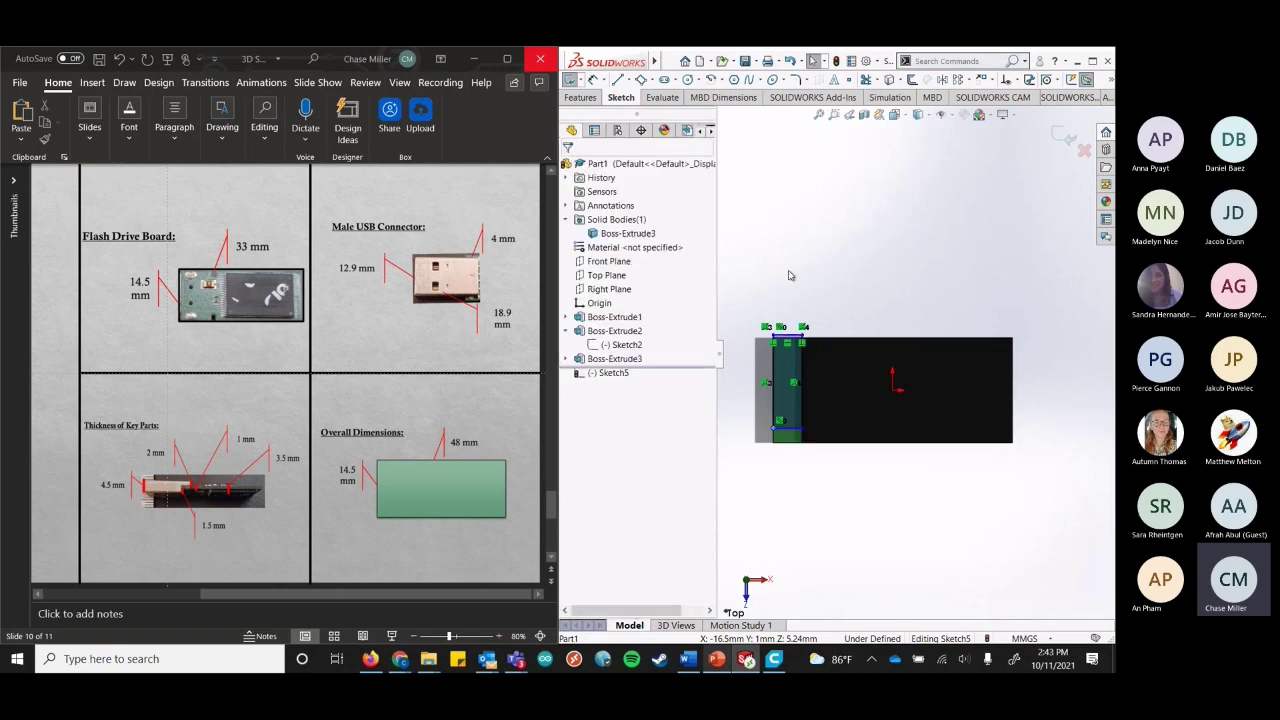
{"action": "left_click", "coordinate": [819, 262]}
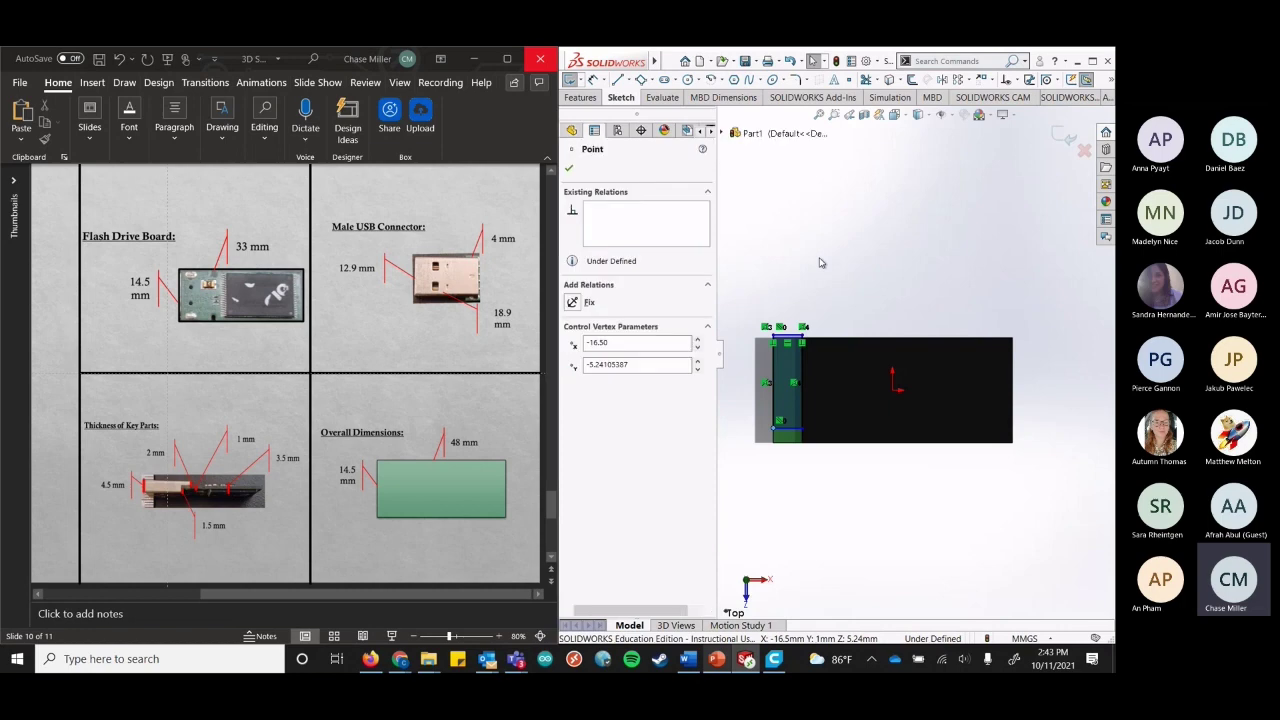
{"action": "left_click", "coordinate": [819, 262]}
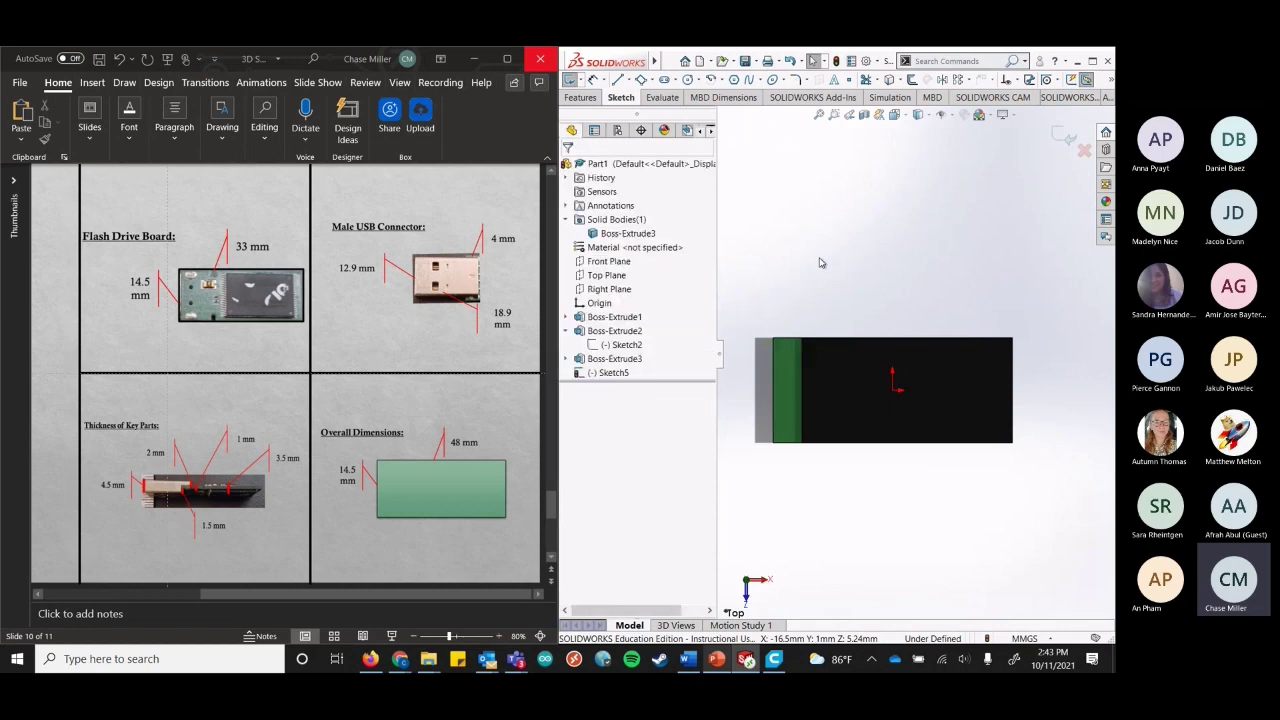
Sketch a short vertical line up from the green strip's lower outer corner and set its length to 0.80 mm.
{"action": "left_click", "coordinate": [617, 79]}
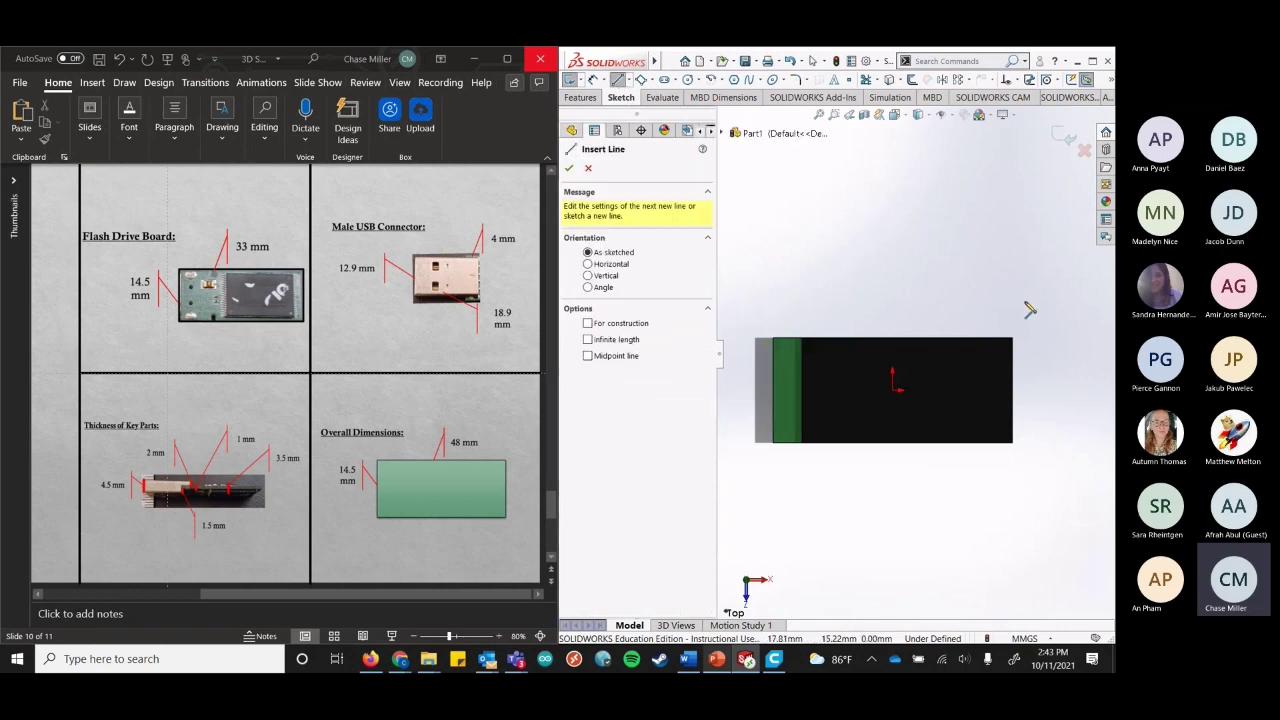
{"action": "left_click", "coordinate": [773, 443]}
{"action": "left_click", "coordinate": [774, 433]}
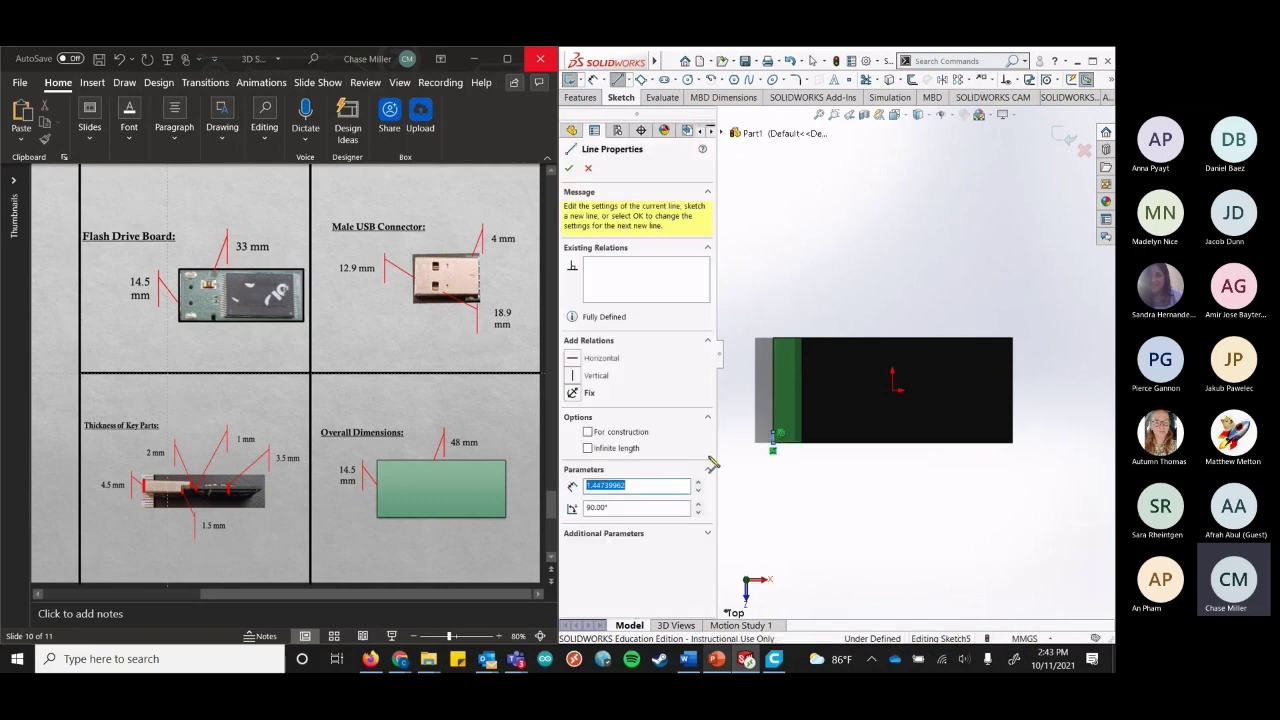
{"action": "key", "text": "Escape"}
{"action": "left_click", "coordinate": [773, 440]}
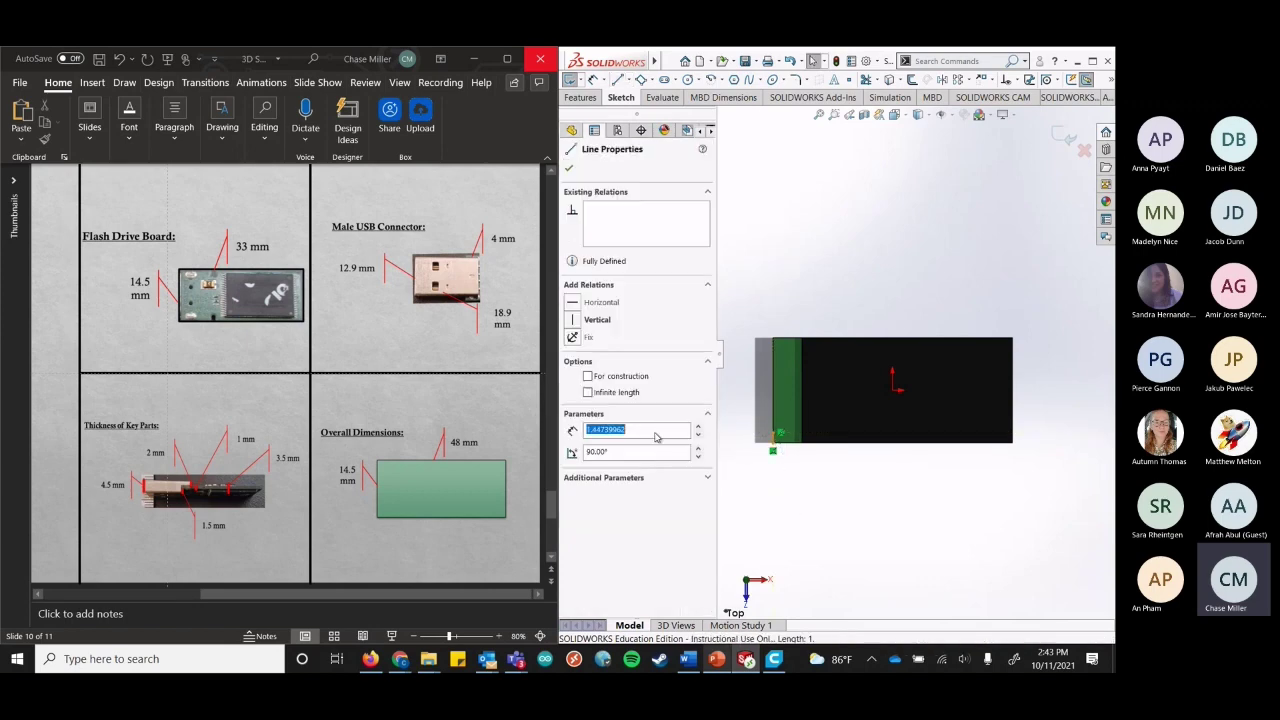
{"action": "type", "text": "0.80"}
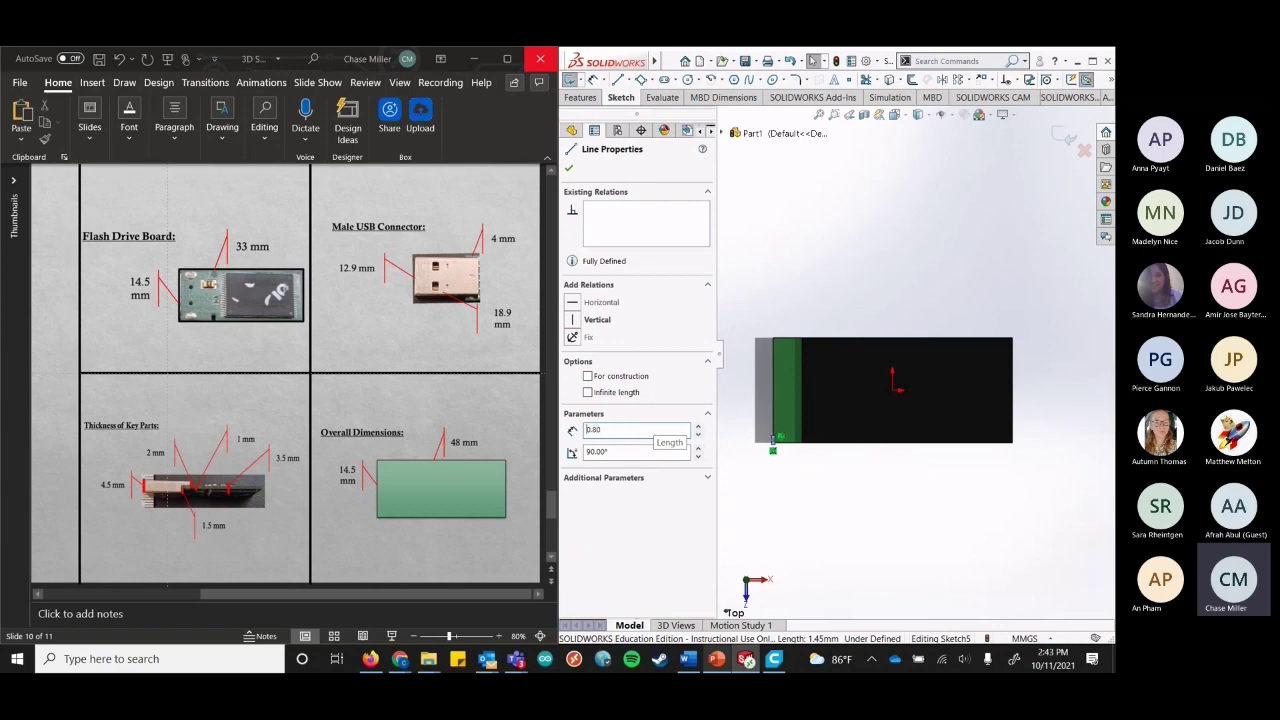
{"action": "left_click", "coordinate": [859, 220]}
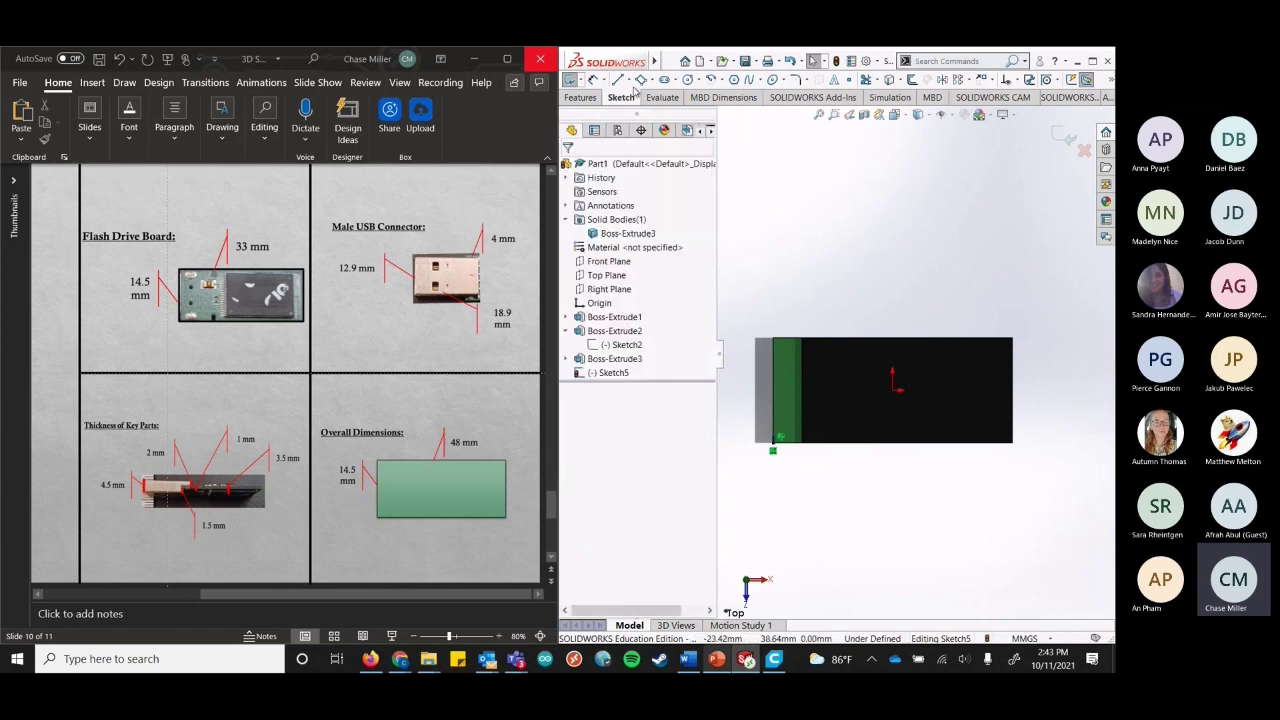
Sketch a rectangle about 4 mm by 11.3 mm across the green strip, starting at the upper end of the short vertical line.
{"action": "left_click", "coordinate": [641, 79]}
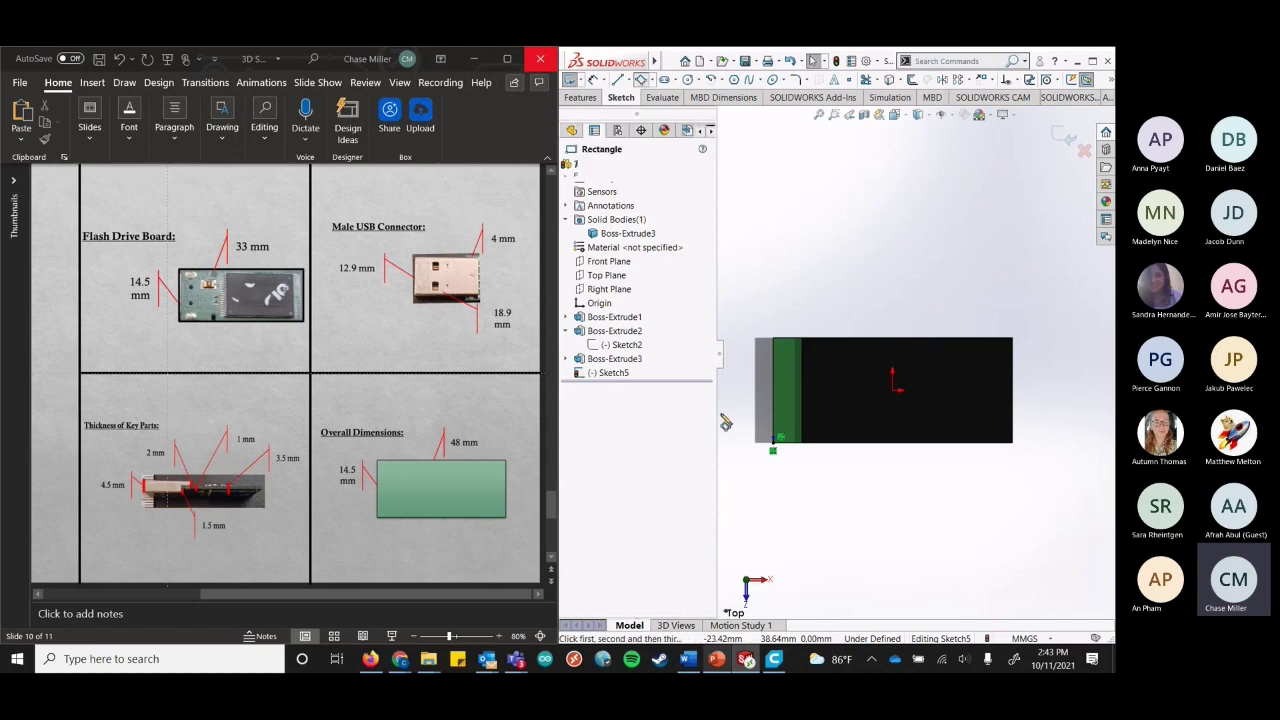
{"action": "left_click", "coordinate": [773, 439]}
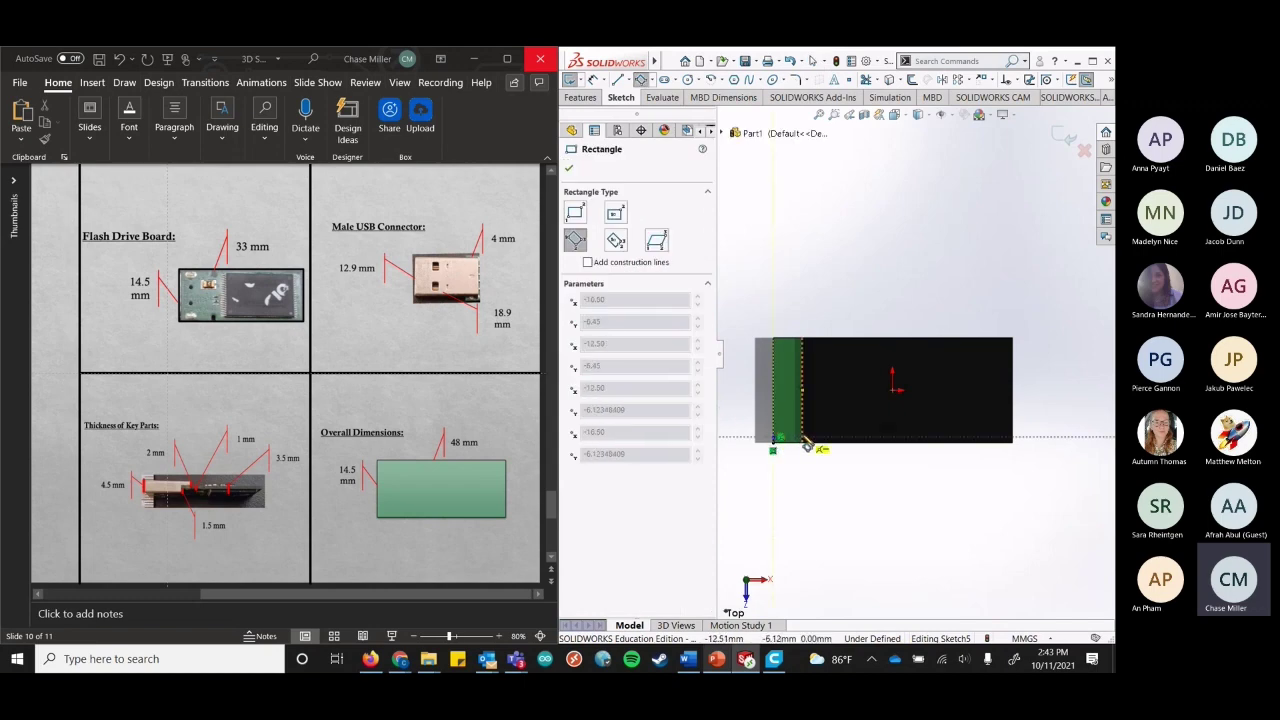
{"action": "left_click", "coordinate": [807, 366]}
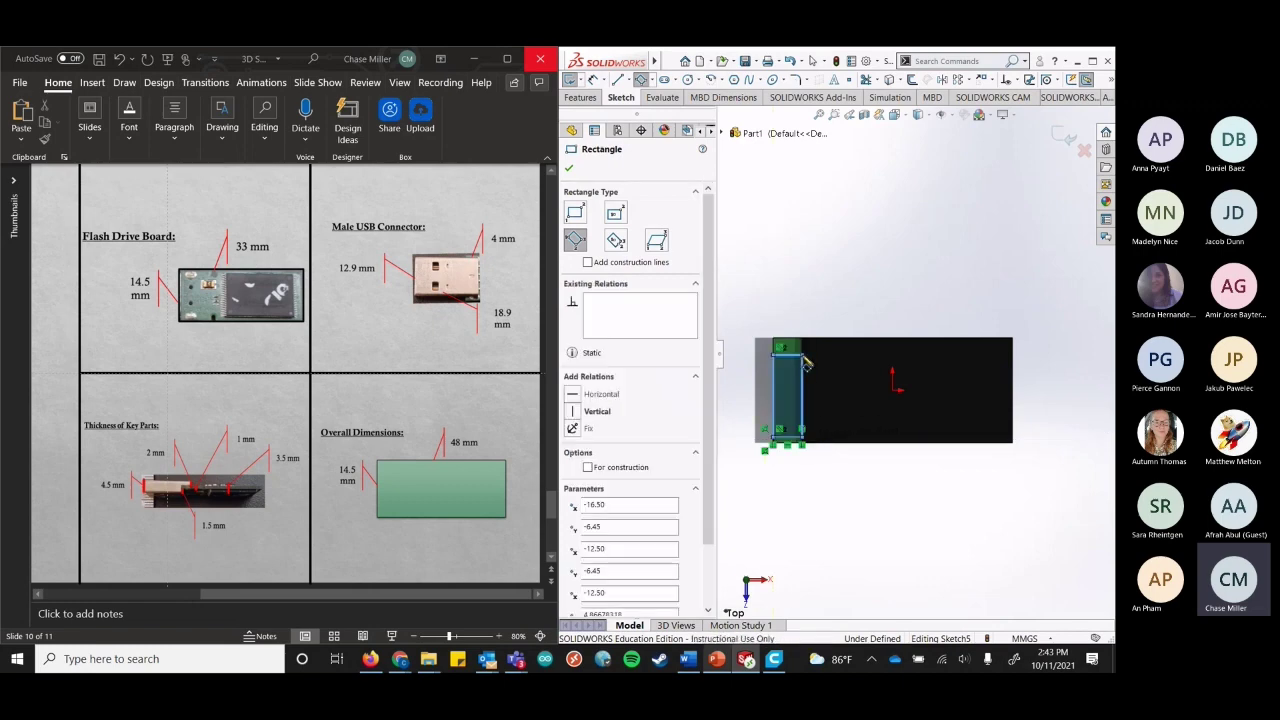
{"action": "left_click", "coordinate": [570, 170]}
Set the length of the rectangle's long outer side, along the board's end edge, to 12.9 mm.
{"action": "right_click", "coordinate": [772, 370]}
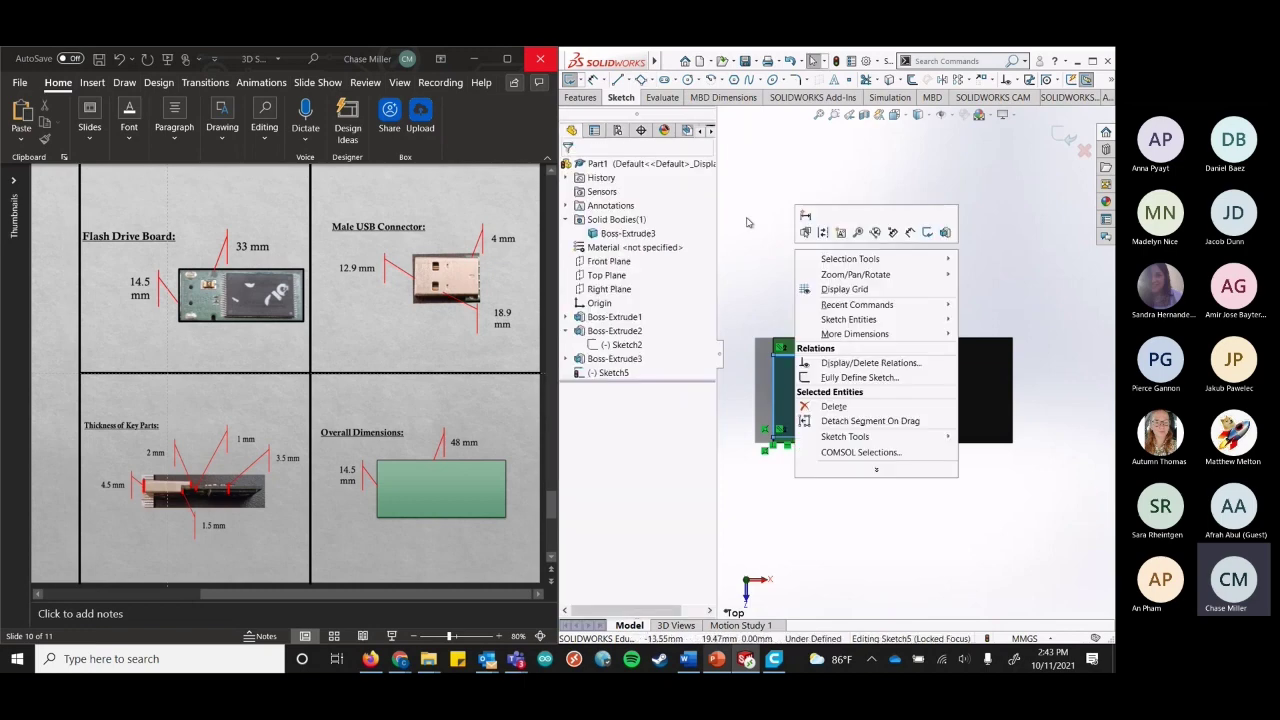
{"action": "left_click", "coordinate": [776, 394]}
{"action": "left_click", "coordinate": [776, 394]}
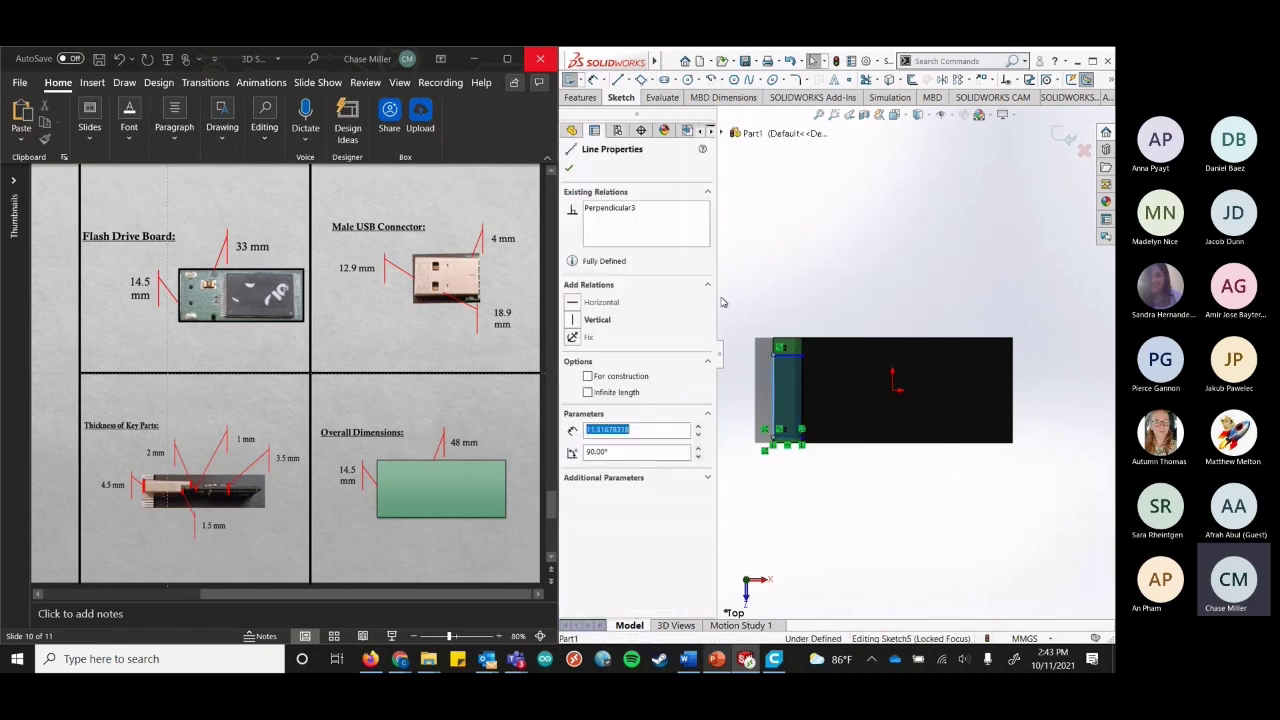
{"action": "left_click", "coordinate": [649, 431]}
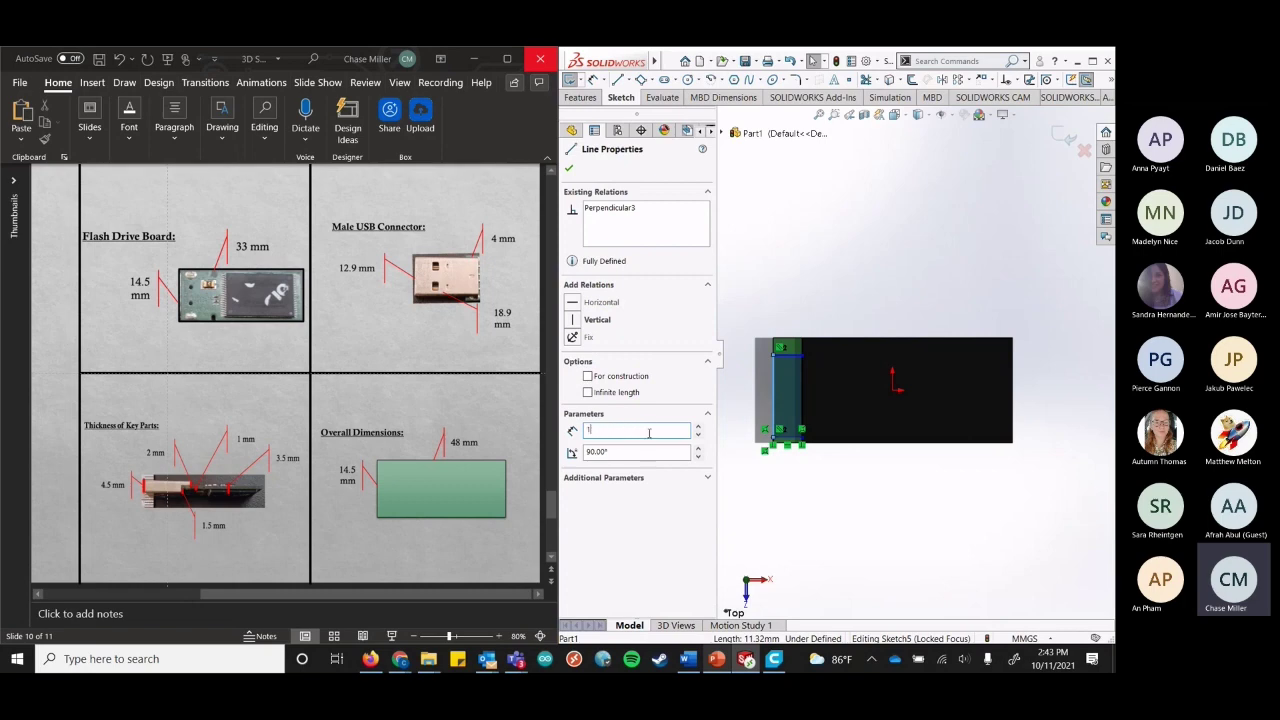
{"action": "type", "text": "12.9"}
{"action": "key", "text": "Return"}
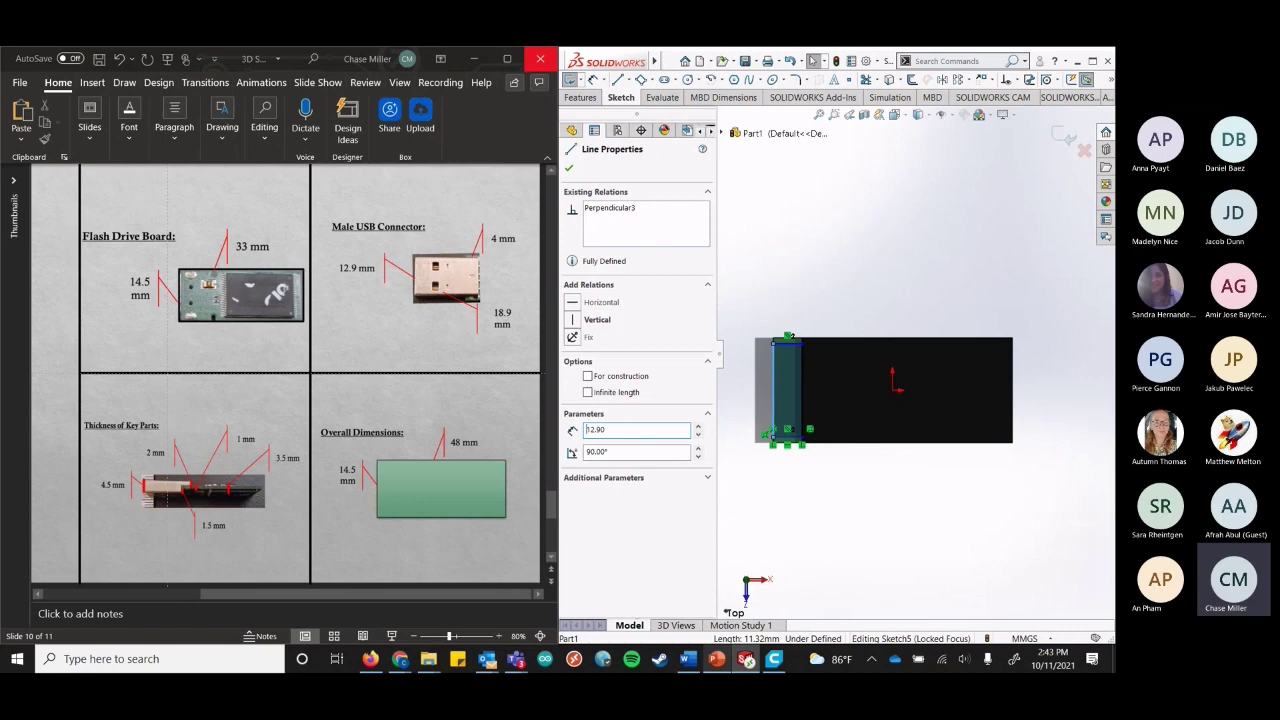
{"action": "left_click", "coordinate": [569, 168]}
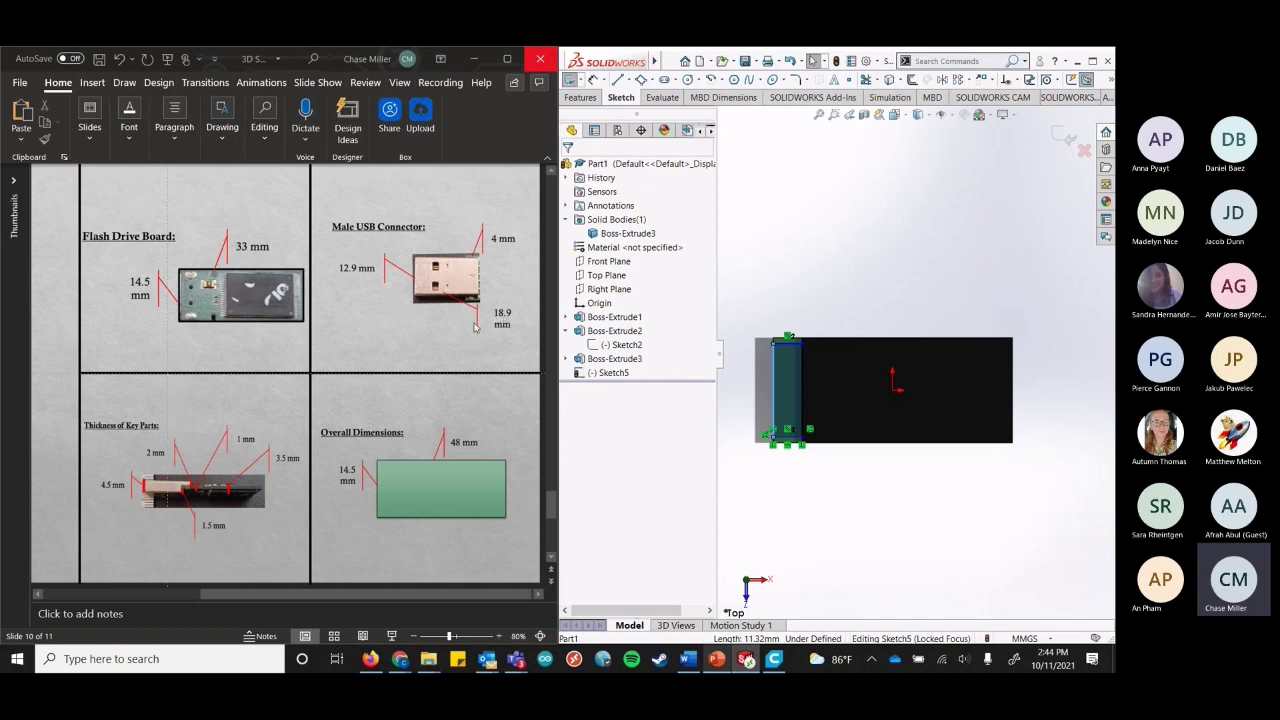
Try to set the length of the rectangle's upper short side to 18.9 mm.
{"action": "left_click", "coordinate": [787, 343]}
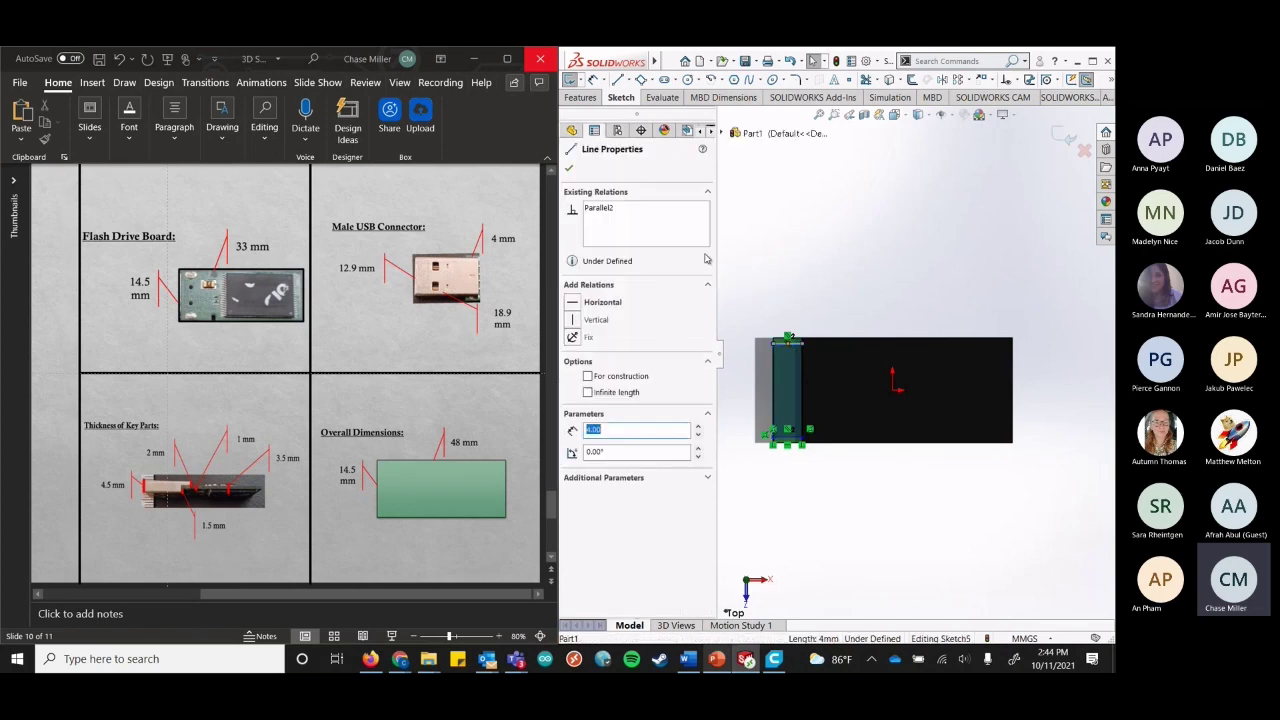
{"action": "double_click", "coordinate": [634, 428]}
{"action": "type", "text": "18"}
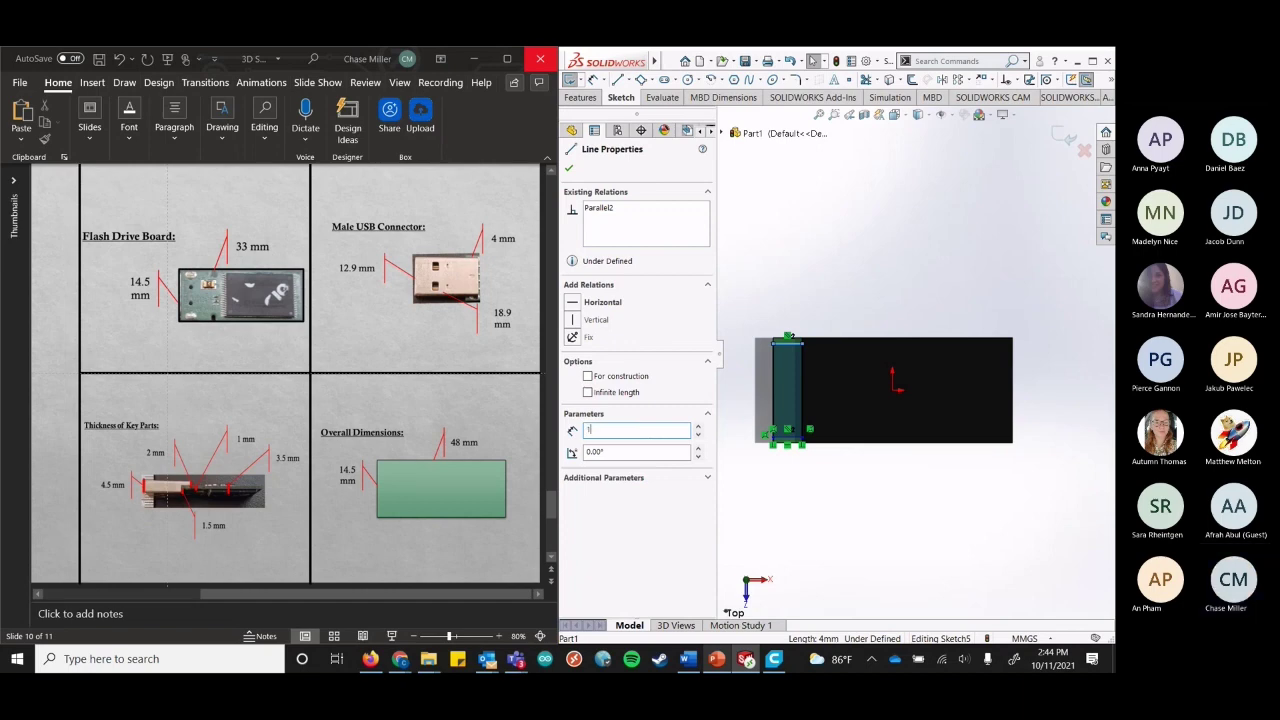
{"action": "type", "text": "8.9"}
{"action": "left_click", "coordinate": [570, 171]}
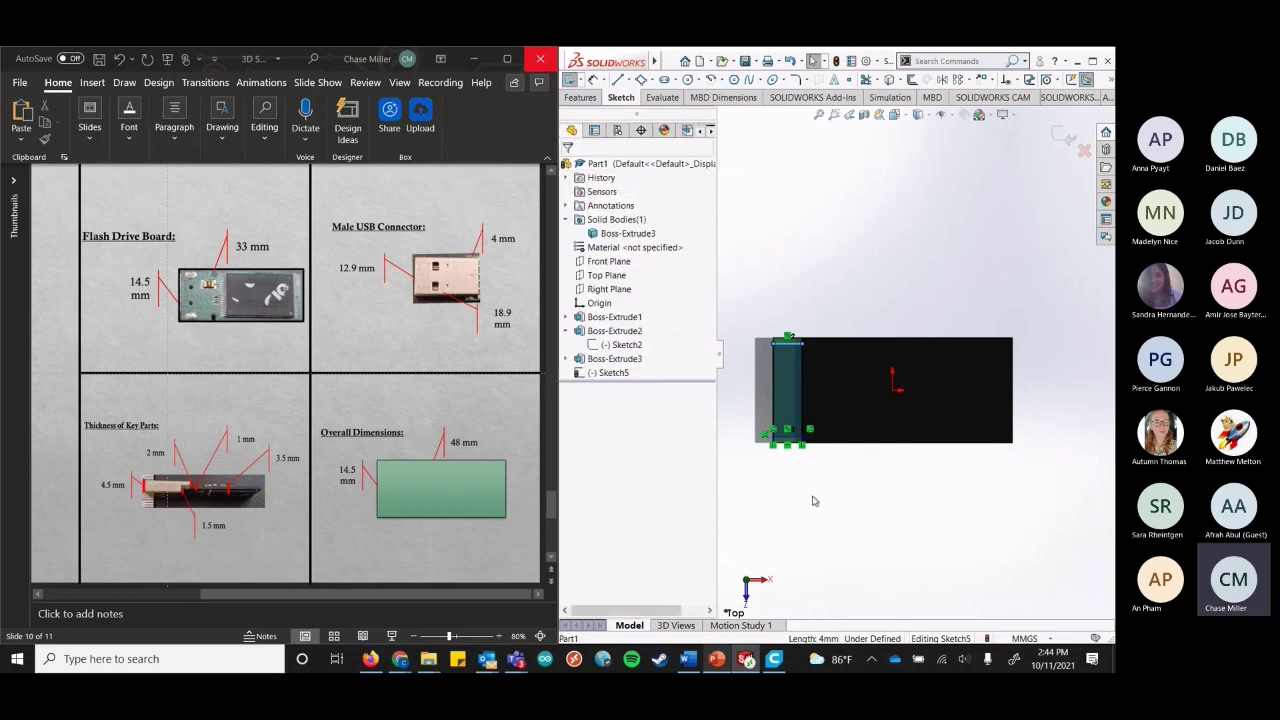
Try to change the length of the rectangle's lower short side.
{"action": "left_click", "coordinate": [793, 440]}
{"action": "double_click", "coordinate": [648, 430]}
{"action": "type", "text": "1"}
{"action": "key", "text": "Escape"}
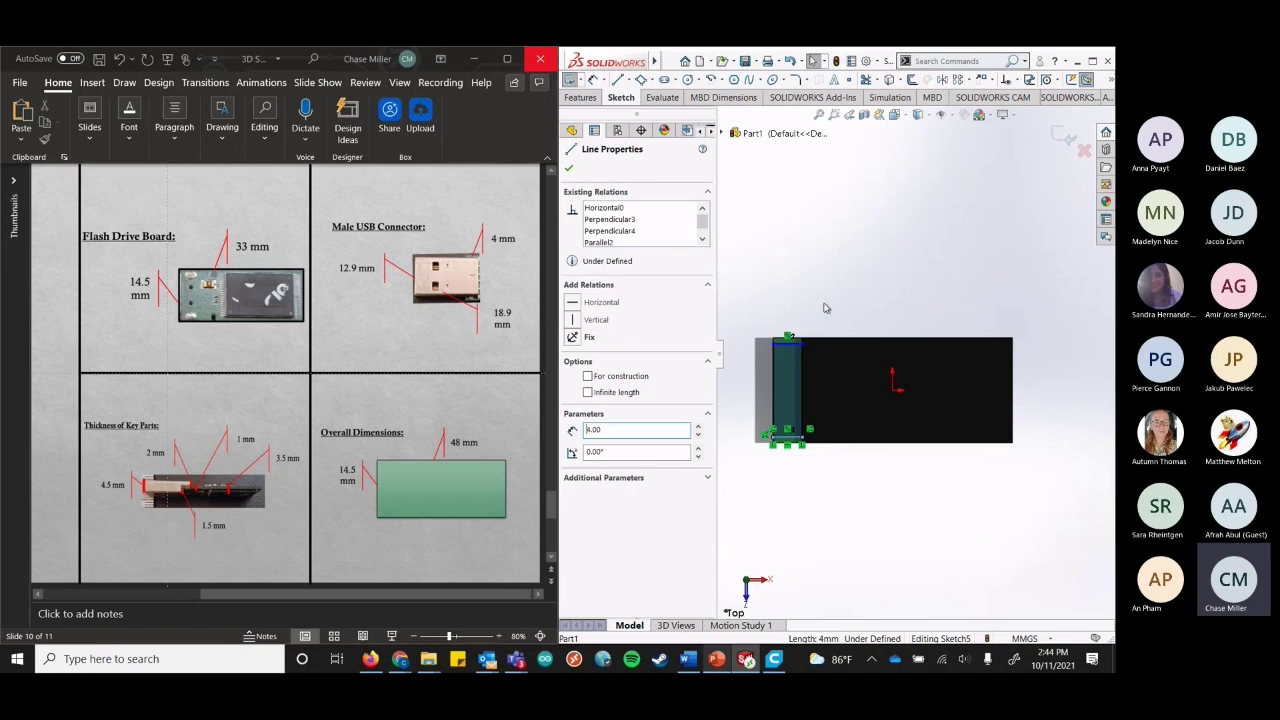
Delete the coincident relation from the rectangle's lower outer corner point.
{"action": "left_click", "coordinate": [771, 436]}
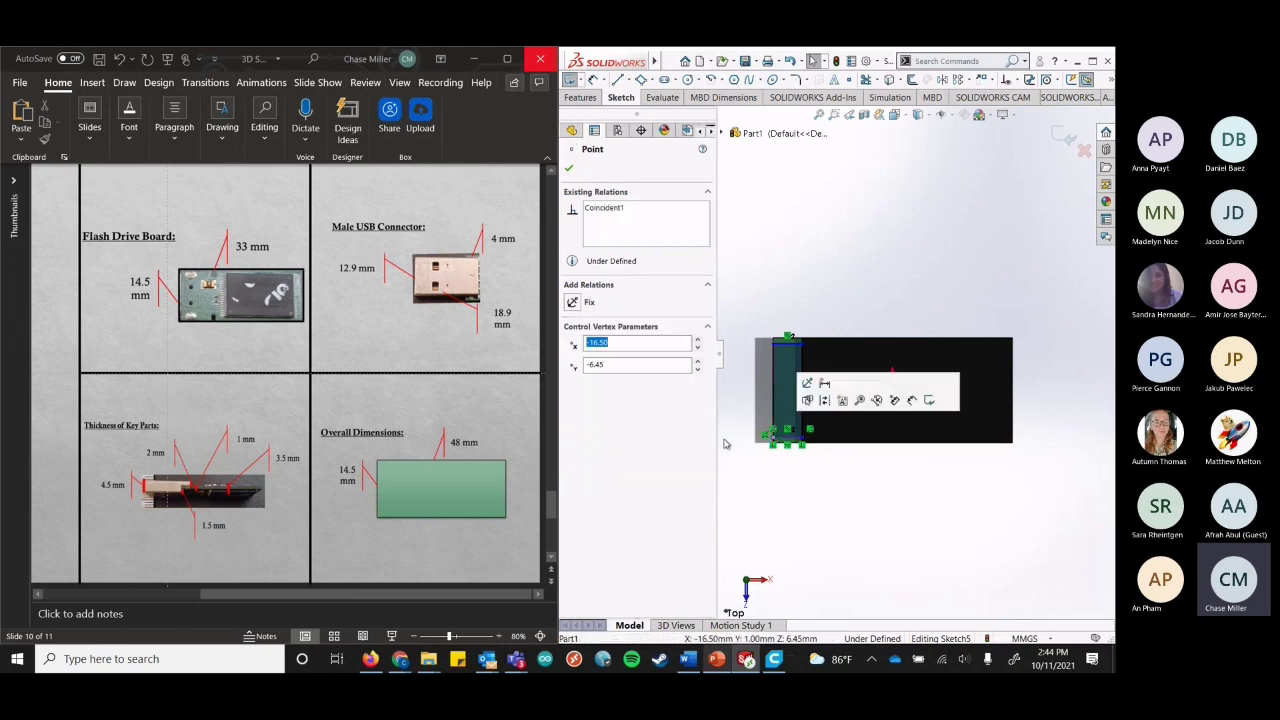
{"action": "left_click", "coordinate": [621, 209]}
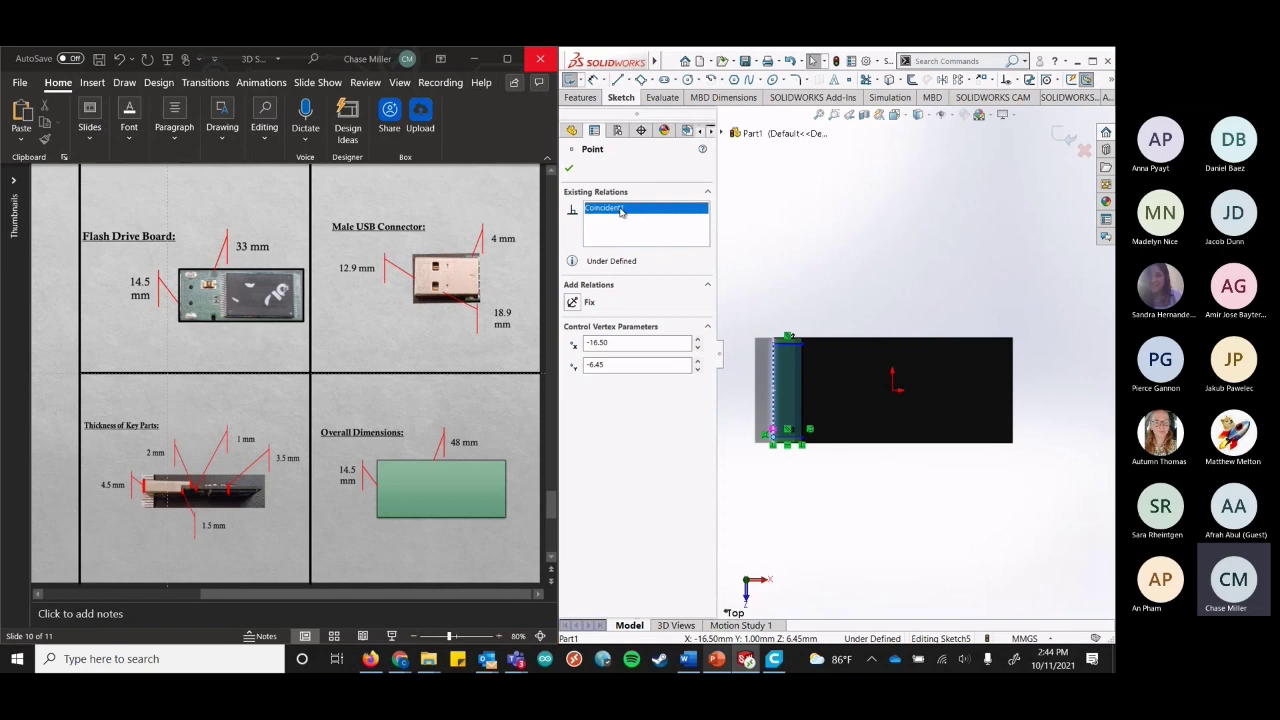
{"action": "key", "text": "Delete"}
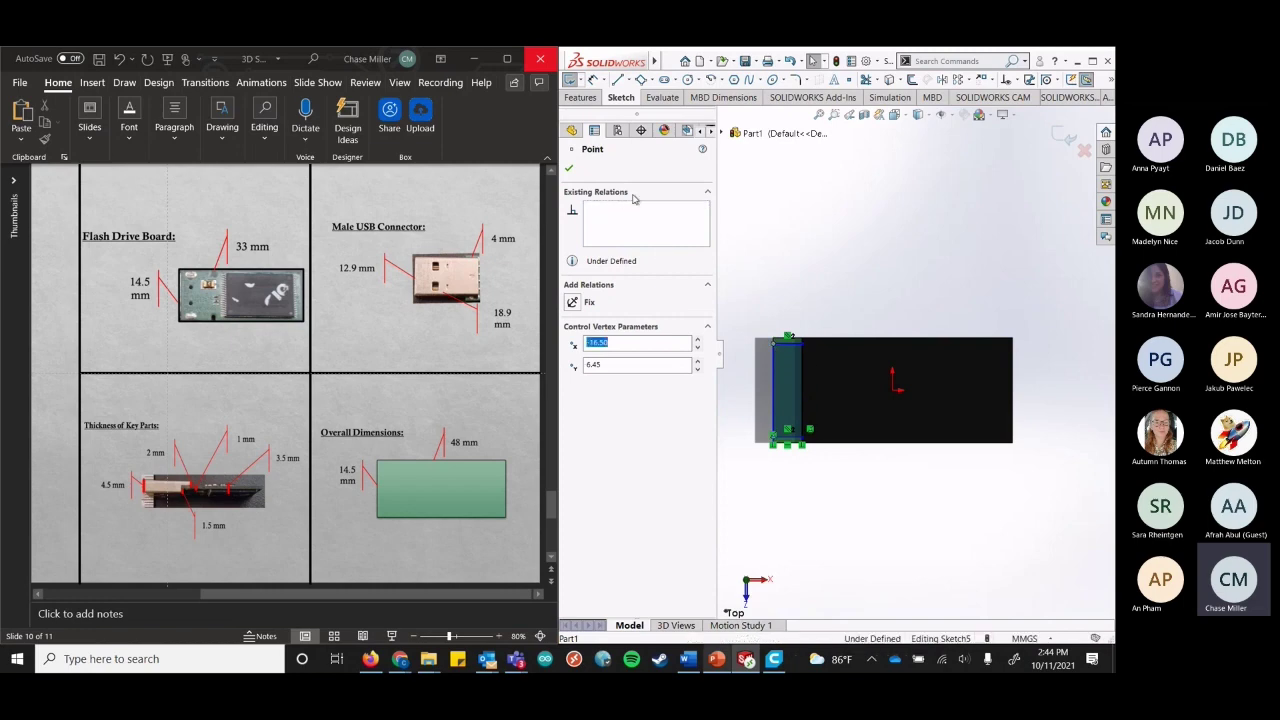
Set the length of the rectangle's upper short side to 18.9 mm so it extends beyond the board's end.
{"action": "left_click", "coordinate": [789, 346]}
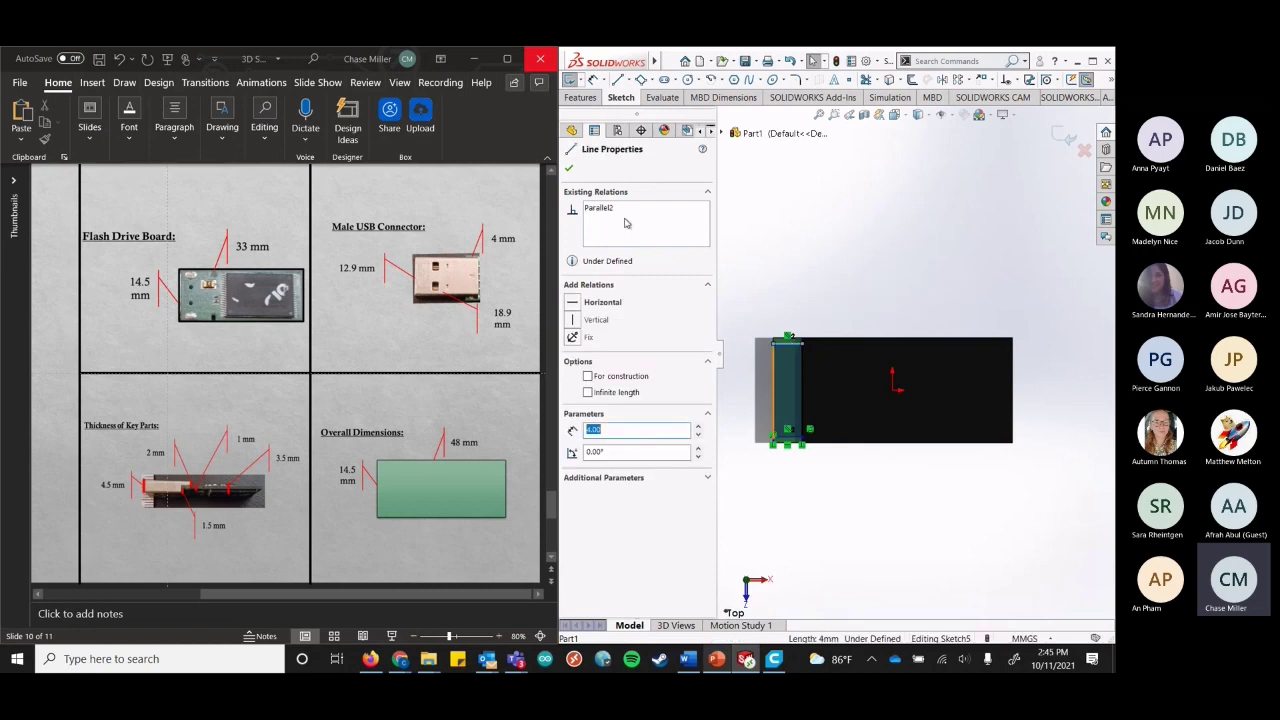
{"action": "type", "text": "18.9"}
{"action": "key", "text": "Return"}
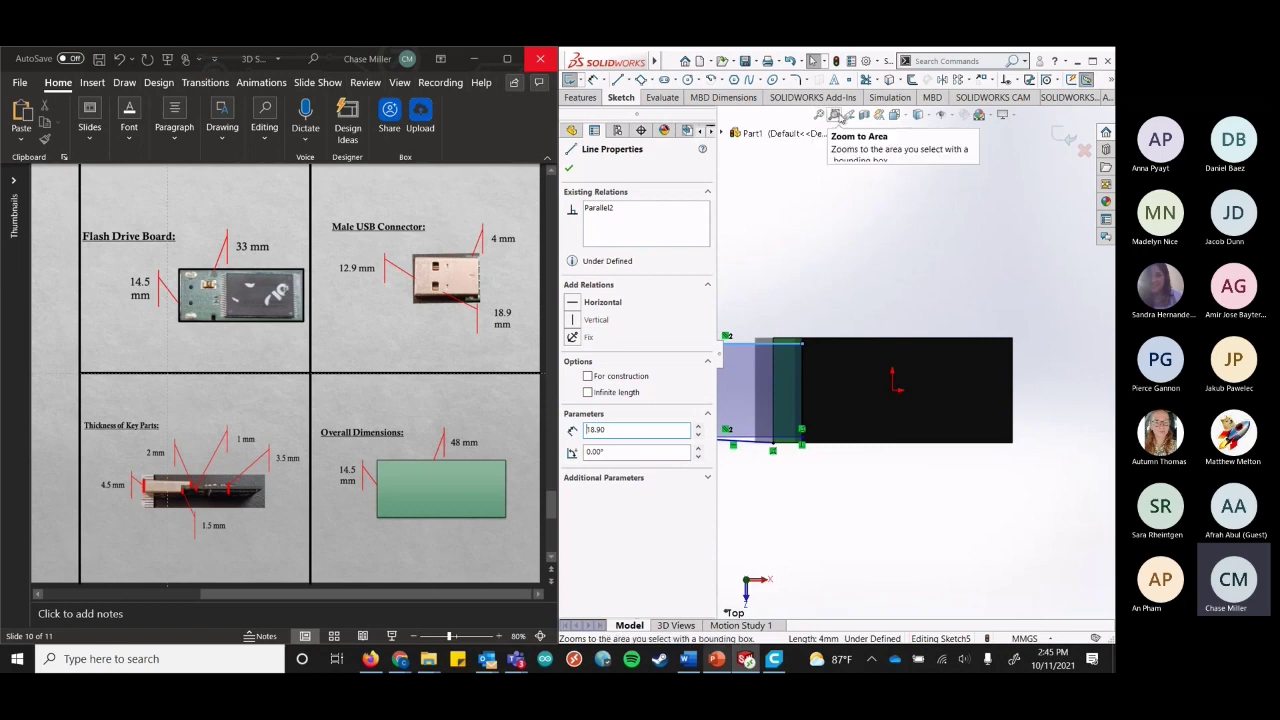
{"action": "left_click", "coordinate": [570, 170]}
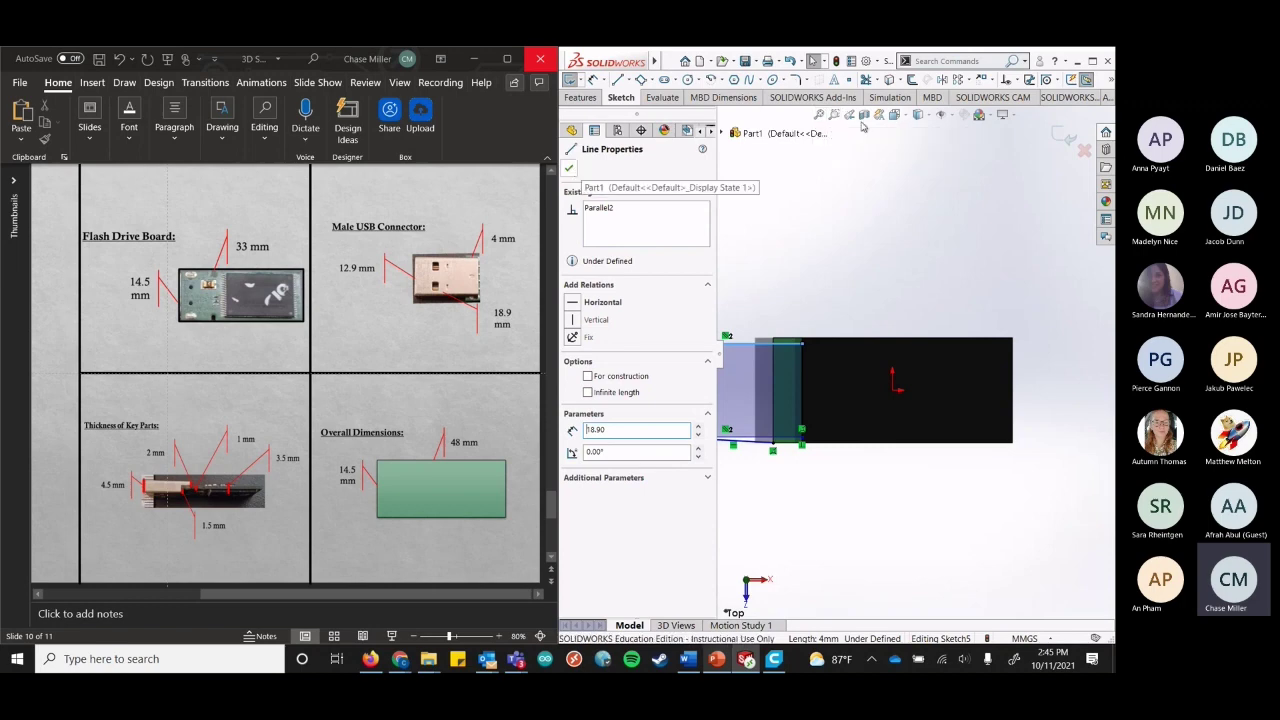
Delete the slanted helper line running from the rectangle's lower outer corner to the green strip's lower corner.
{"action": "scroll", "coordinate": [858, 342], "scroll_direction": "down", "scroll_amount": 2}
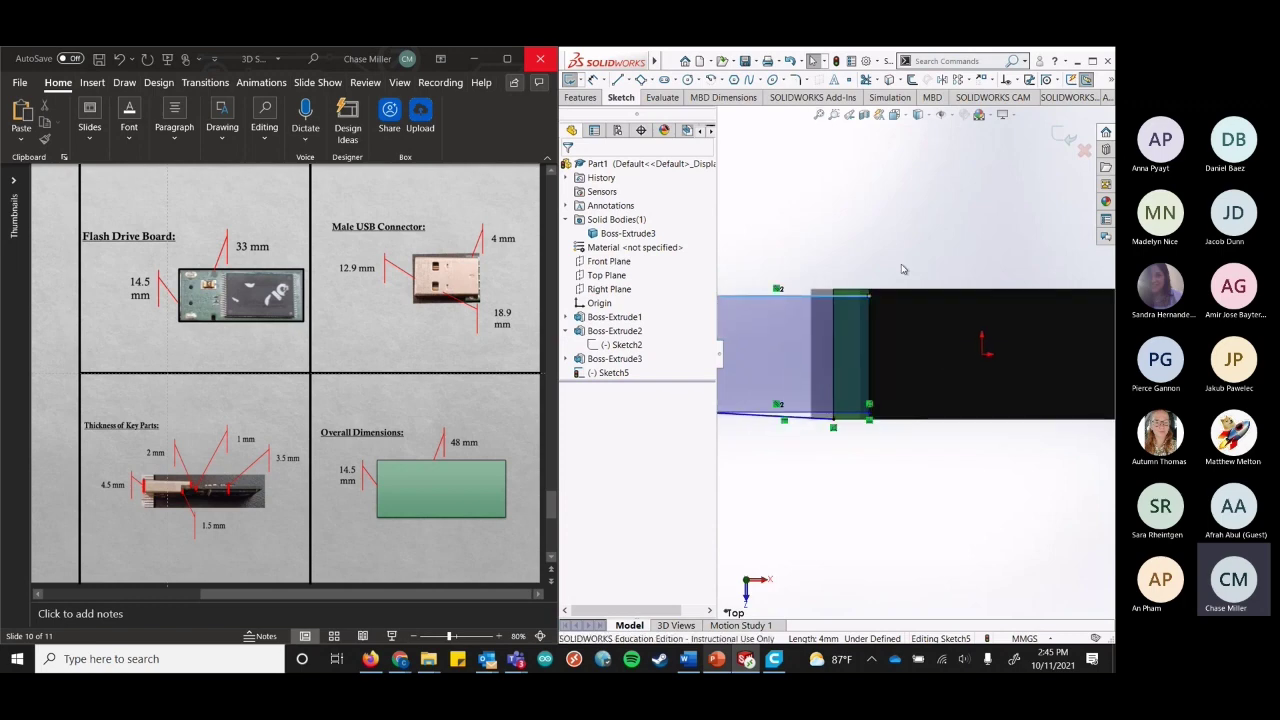
{"action": "scroll", "coordinate": [945, 460], "scroll_direction": "up", "scroll_amount": 2}
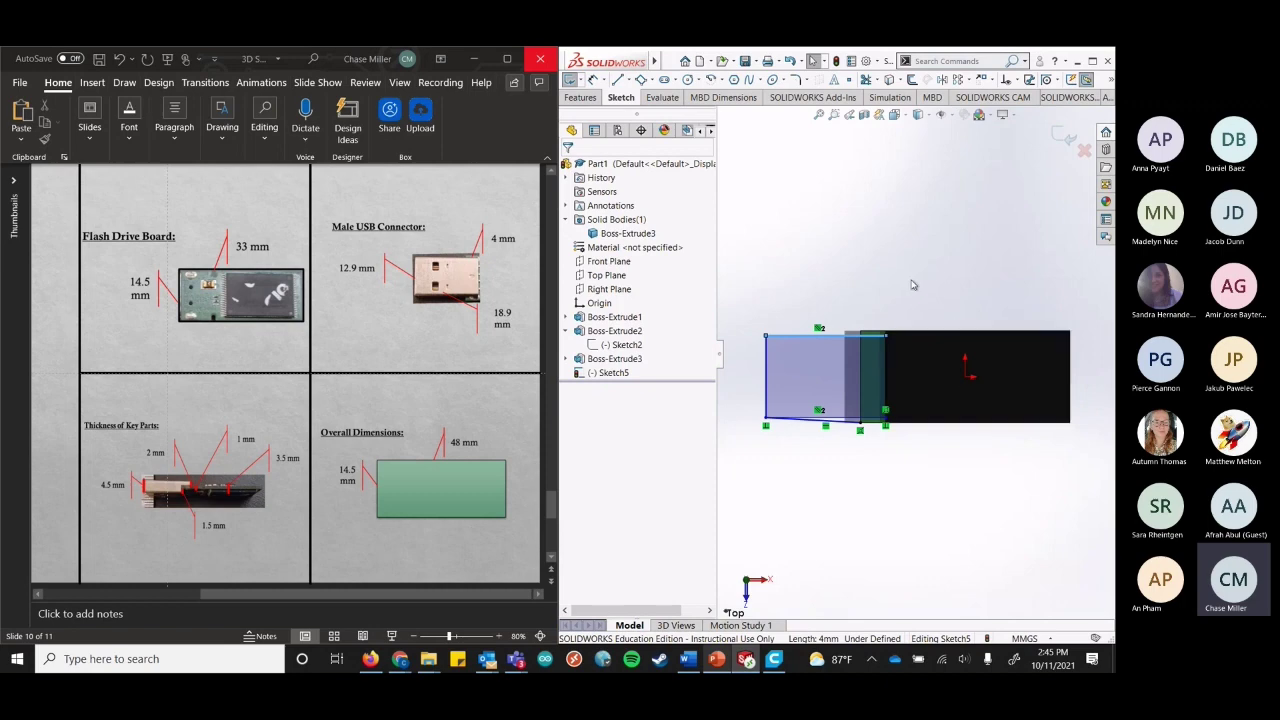
{"action": "key", "text": "ctrl+1"}
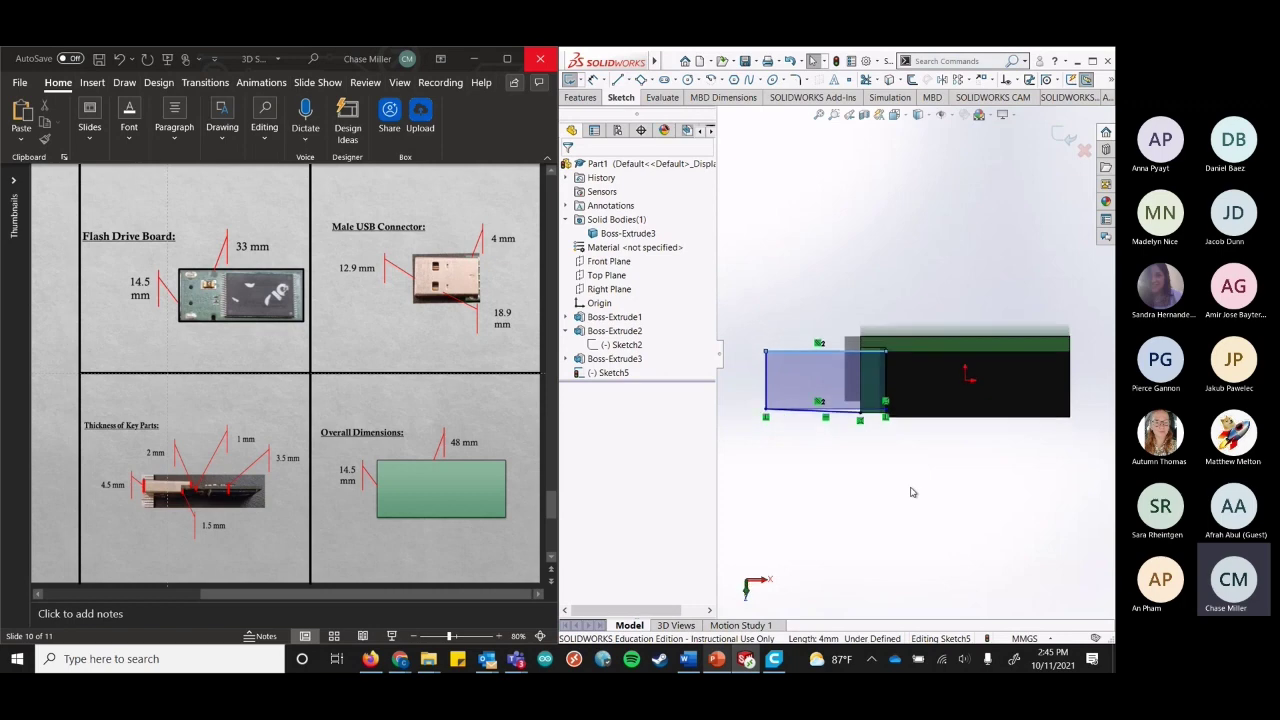
{"action": "key", "text": "ctrl+1"}
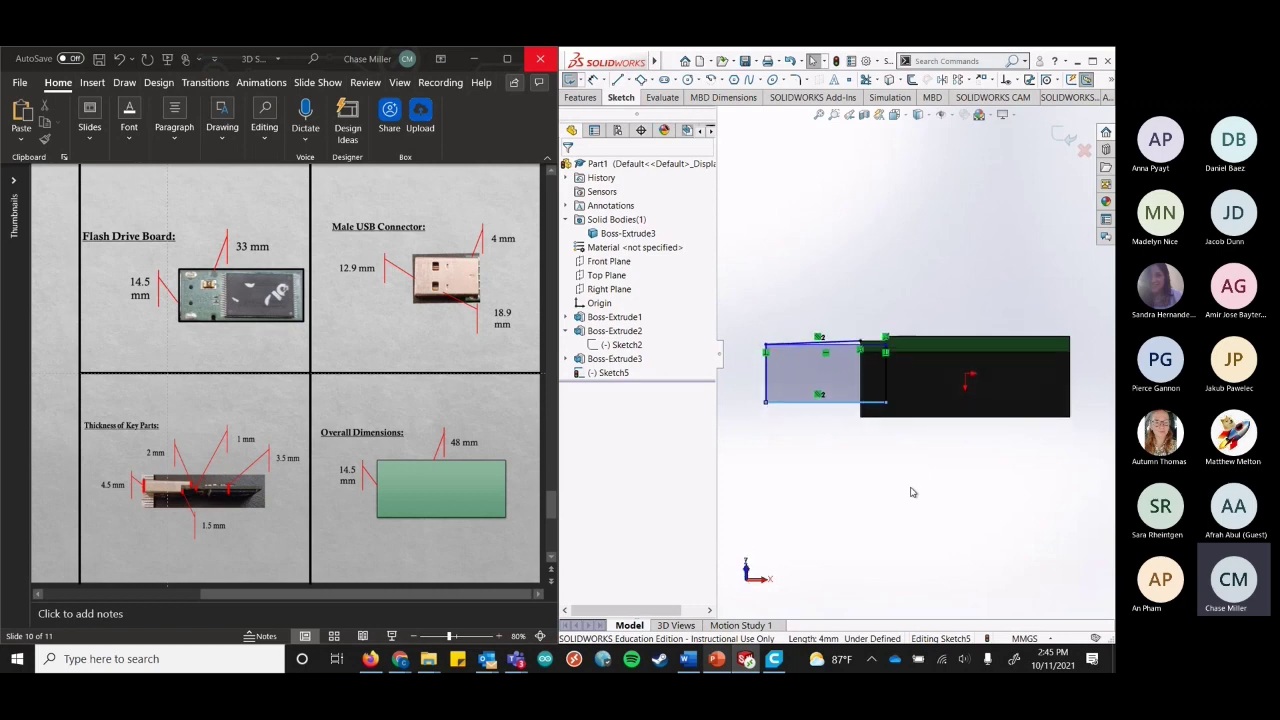
{"action": "key", "text": "ctrl+5"}
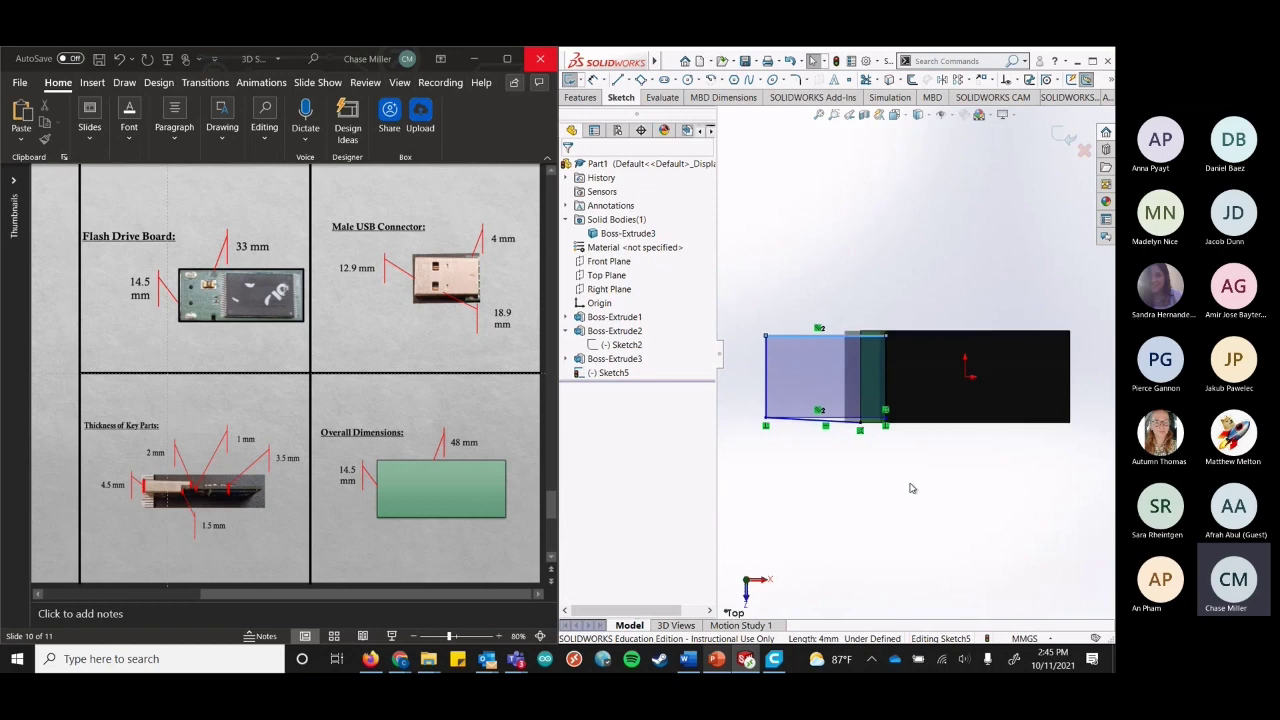
{"action": "left_click", "coordinate": [845, 420]}
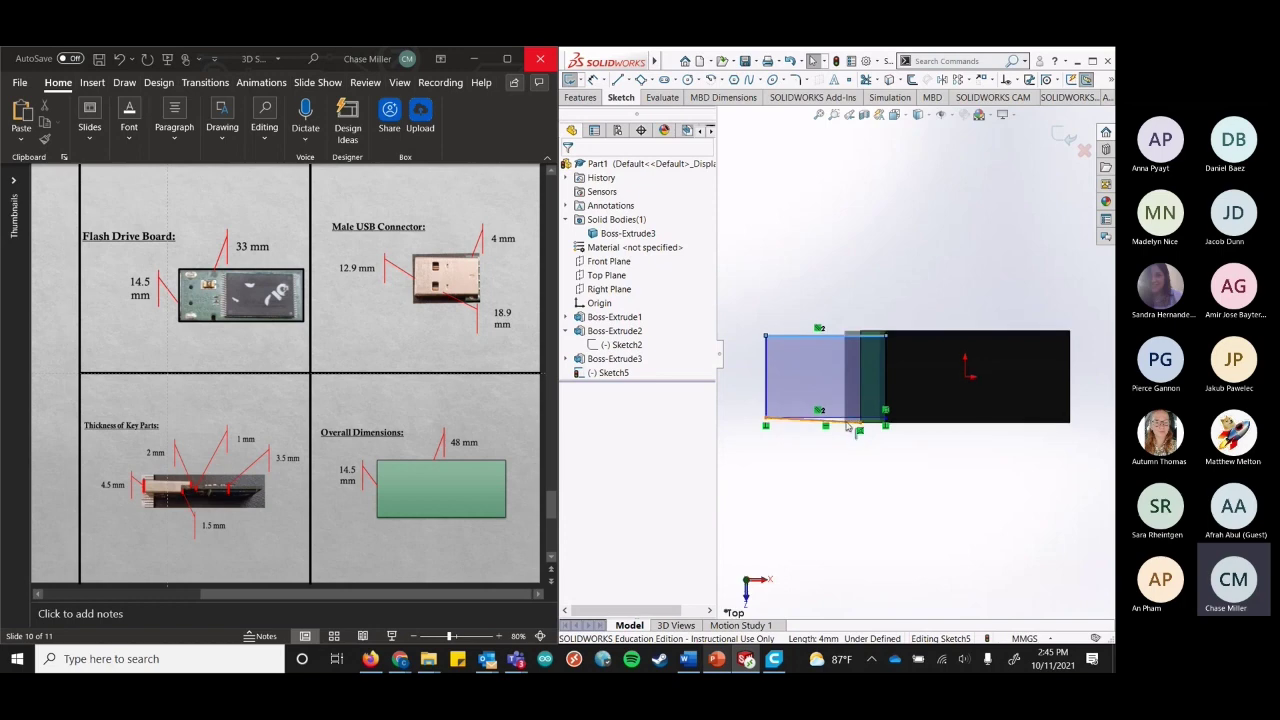
{"action": "left_click", "coordinate": [867, 553]}
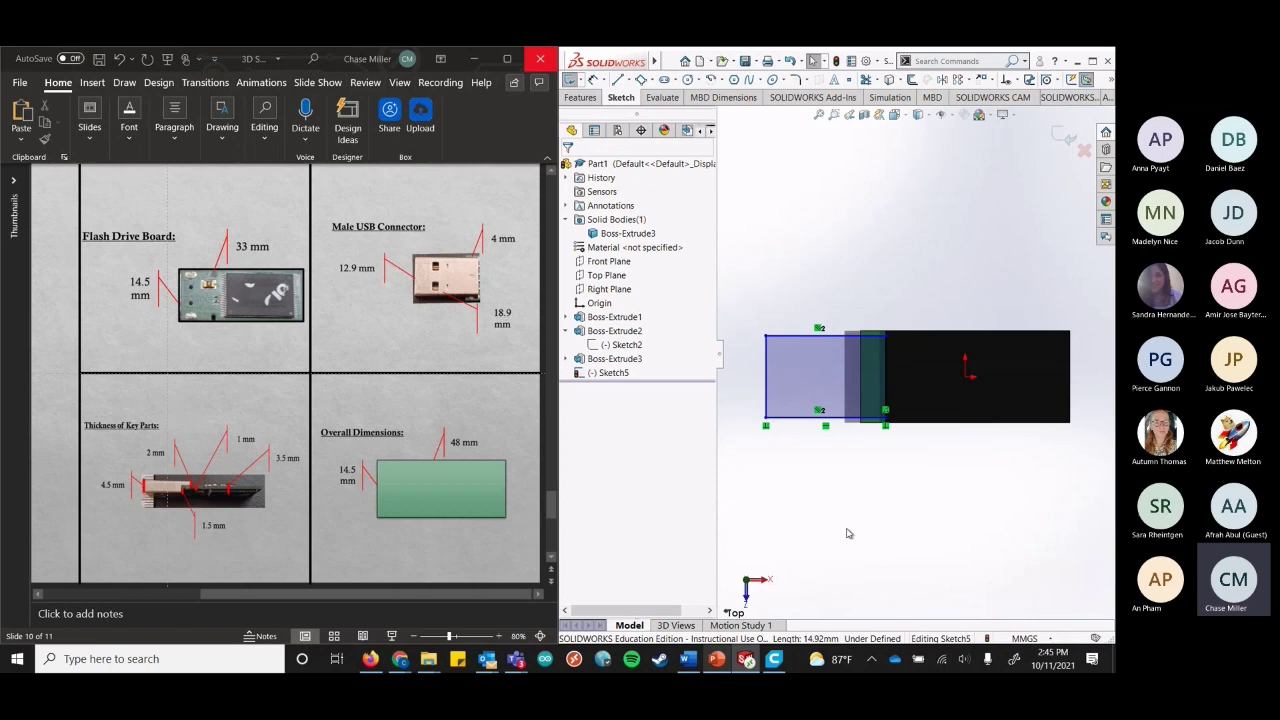
Start a blind boss extrusion of the connector rectangle with a depth of 2.0 mm.
{"action": "key", "text": "shift+Down"}
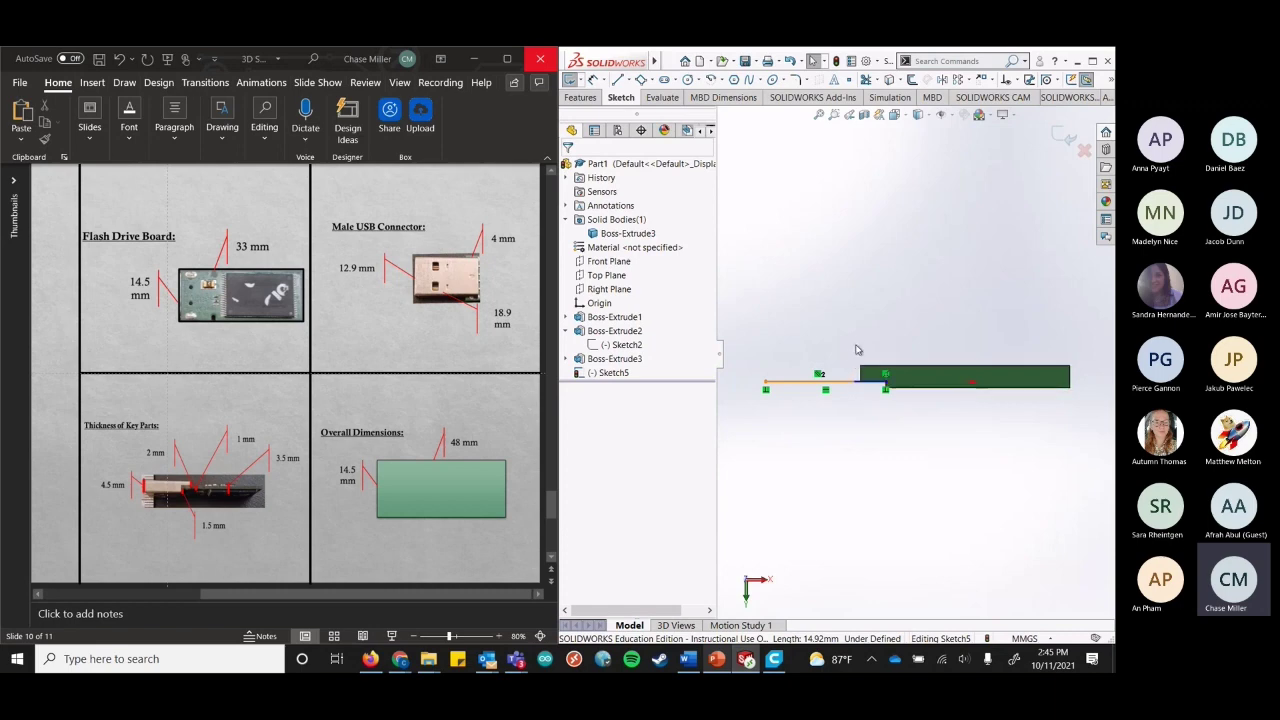
{"action": "left_click", "coordinate": [849, 388]}
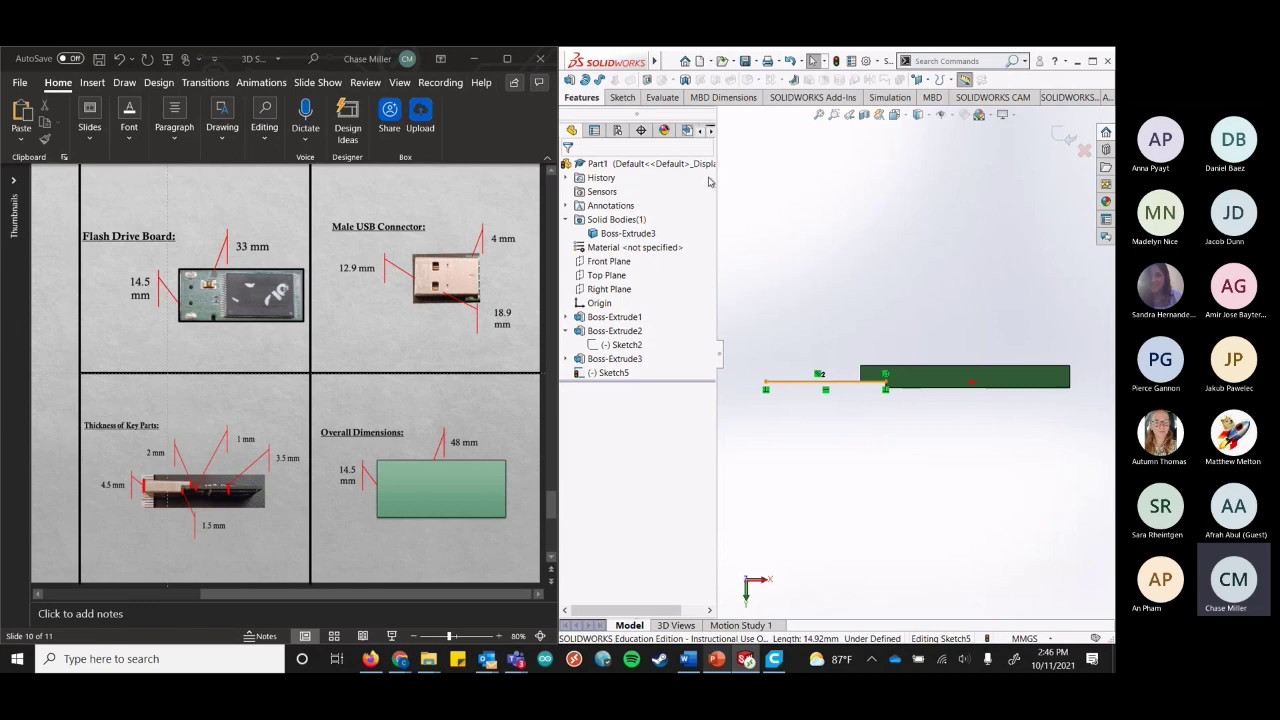
{"action": "left_click", "coordinate": [706, 216]}
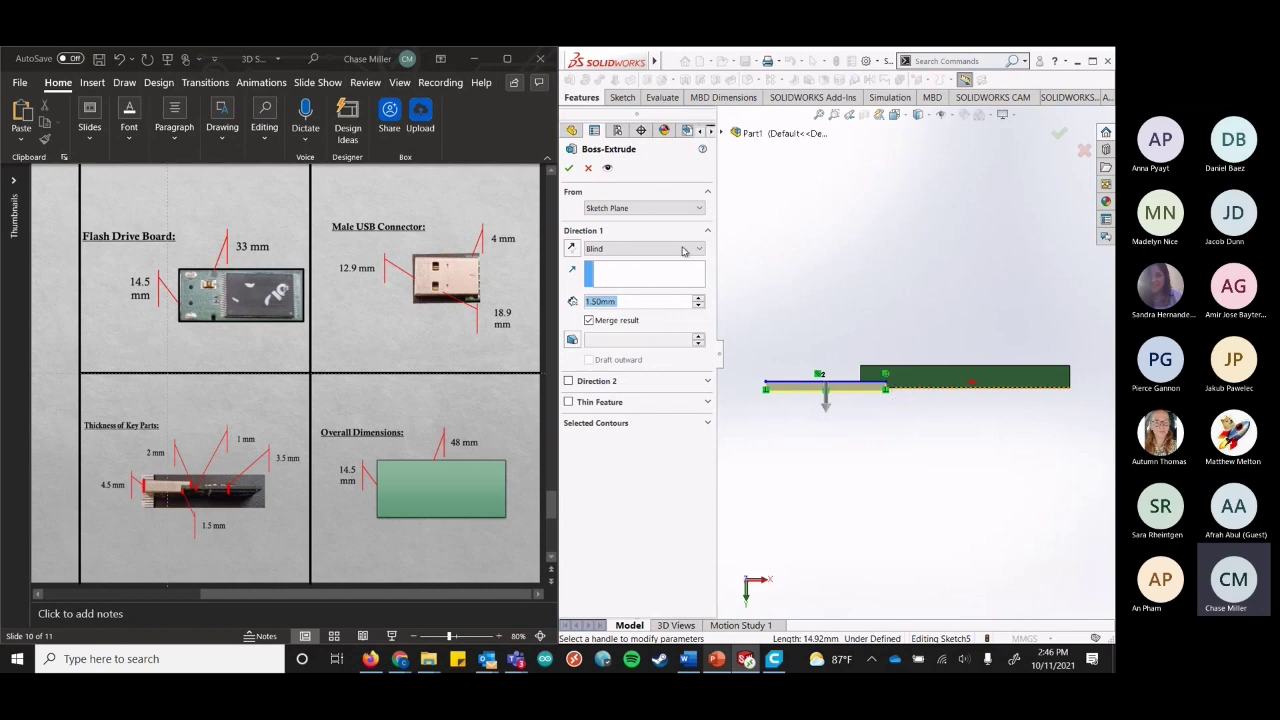
{"action": "left_click", "coordinate": [601, 302]}
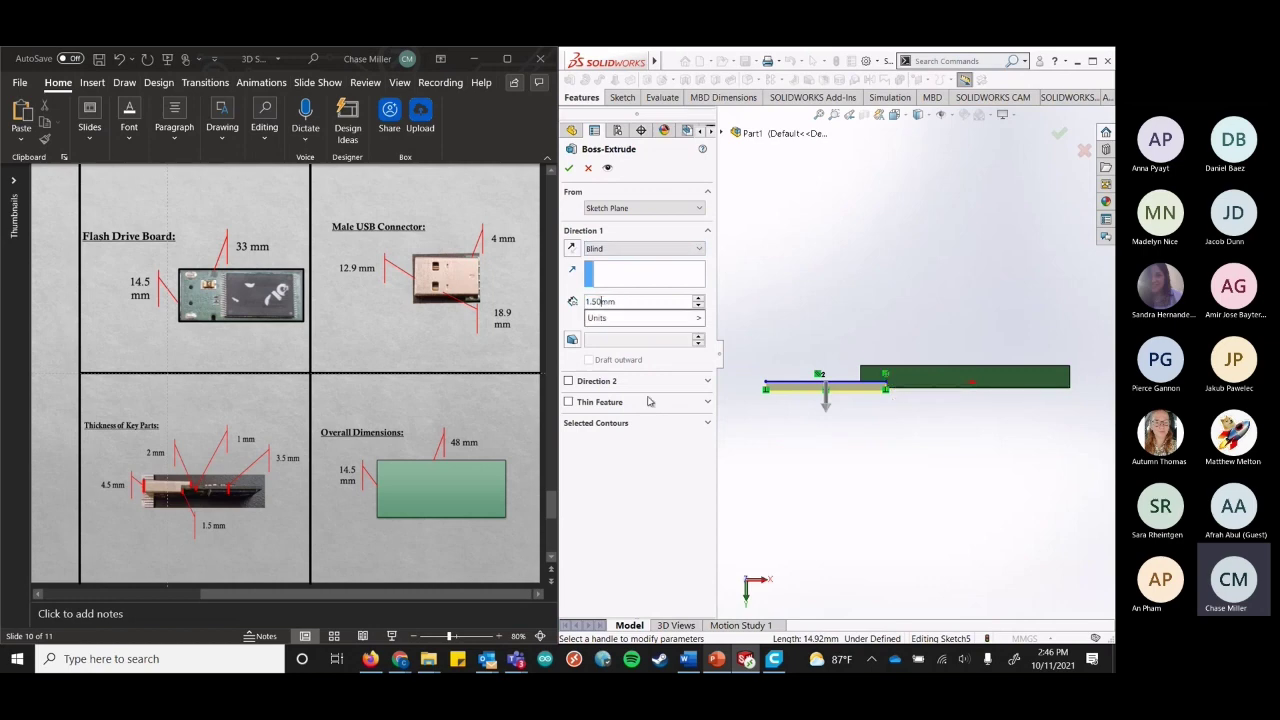
{"action": "key", "text": "BackSpace"}
{"action": "key", "text": "BackSpace"}
{"action": "key", "text": "BackSpace"}
{"action": "key", "text": "BackSpace"}
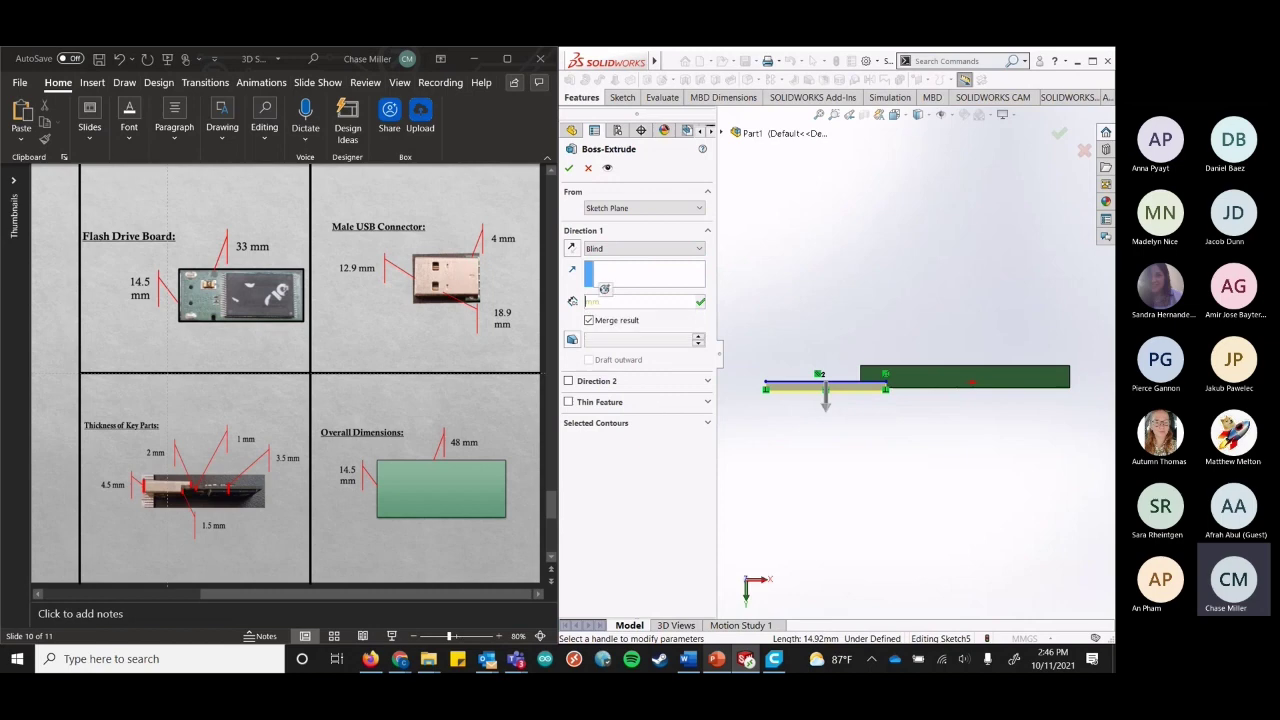
{"action": "type", "text": "2.0"}
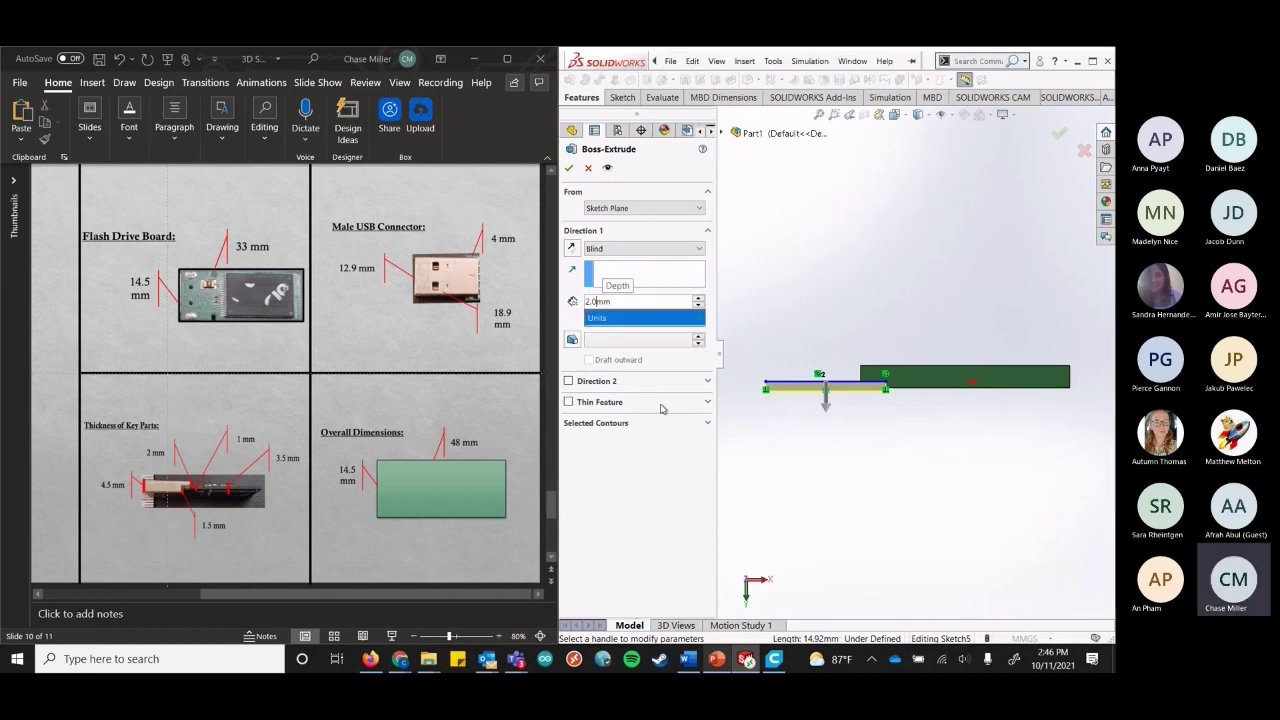
Add a second blind direction of 2.5 mm to the USB connector's boss extrusion and complete the feature.
{"action": "left_click", "coordinate": [569, 382]}
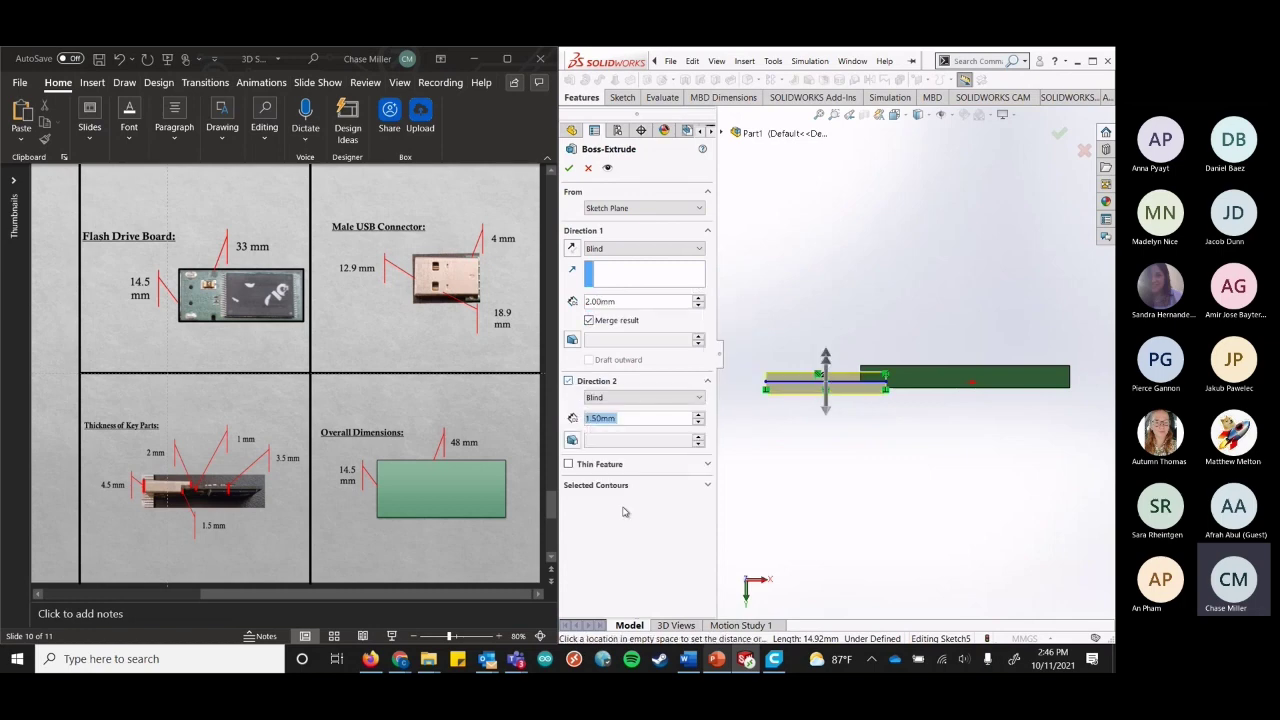
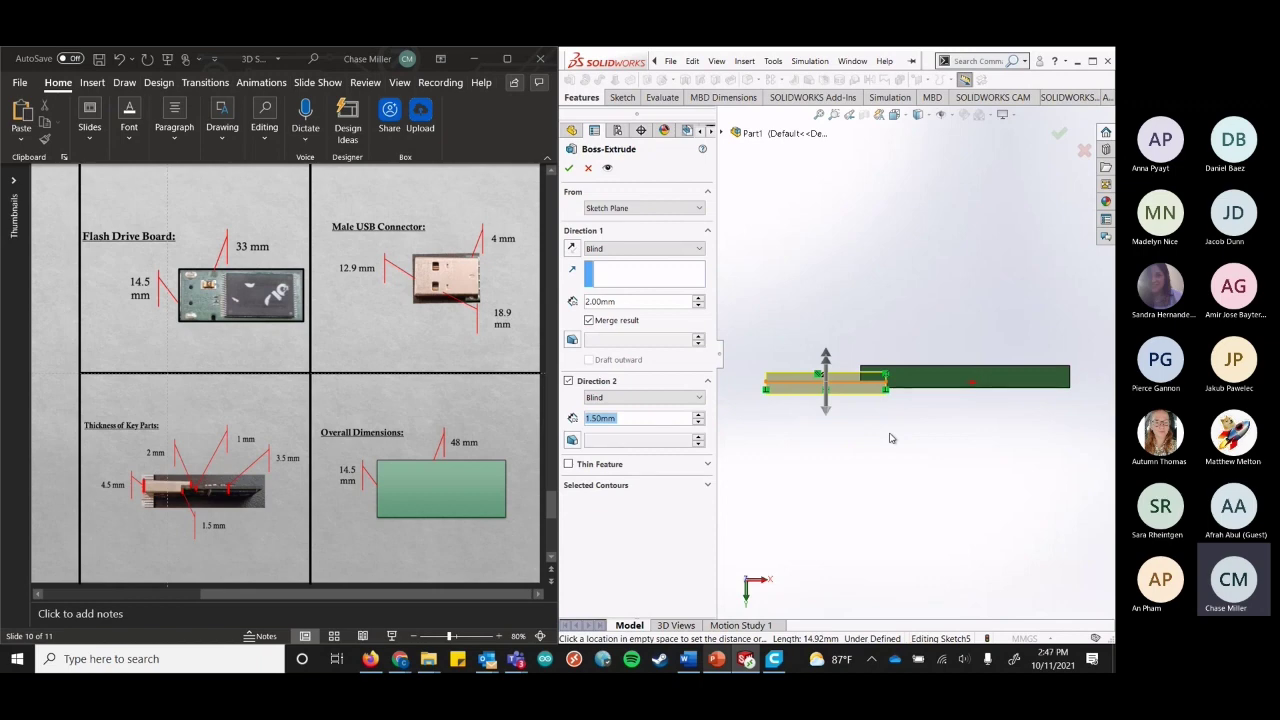
{"action": "right_click", "coordinate": [596, 423]}
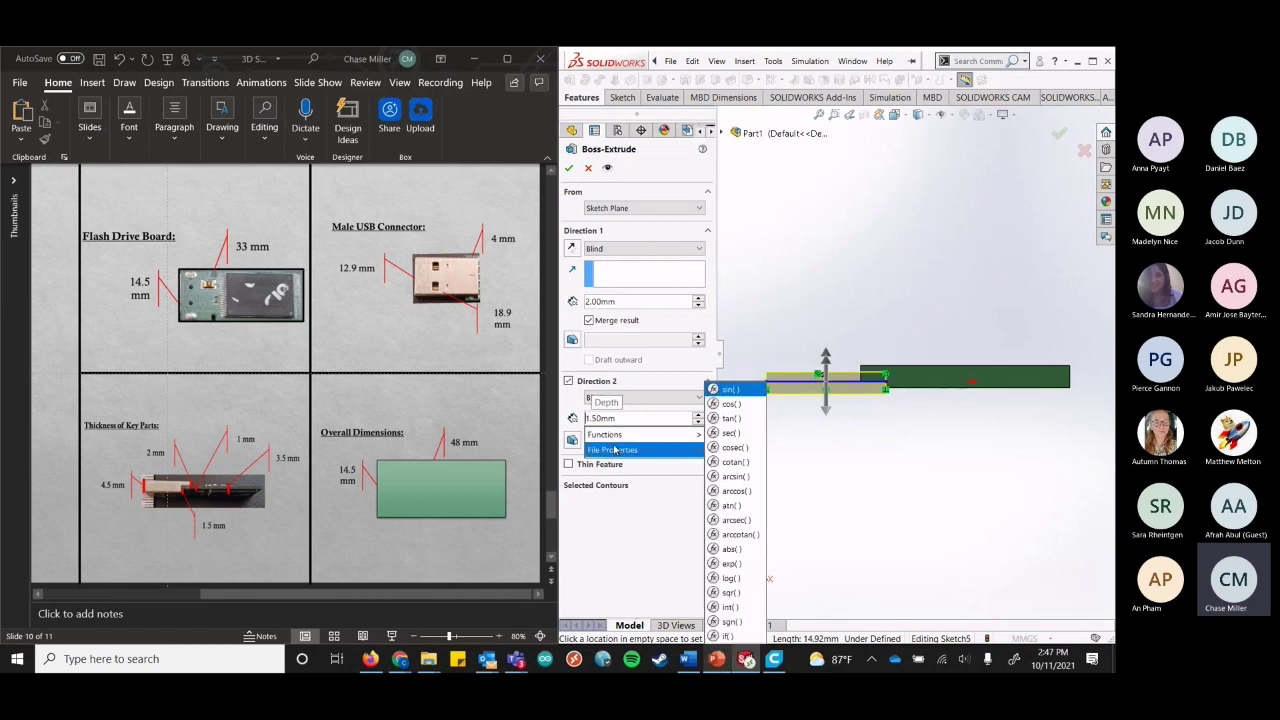
{"action": "left_click", "coordinate": [590, 418]}
{"action": "key", "text": "BackSpace"}
{"action": "type", "text": "2"}
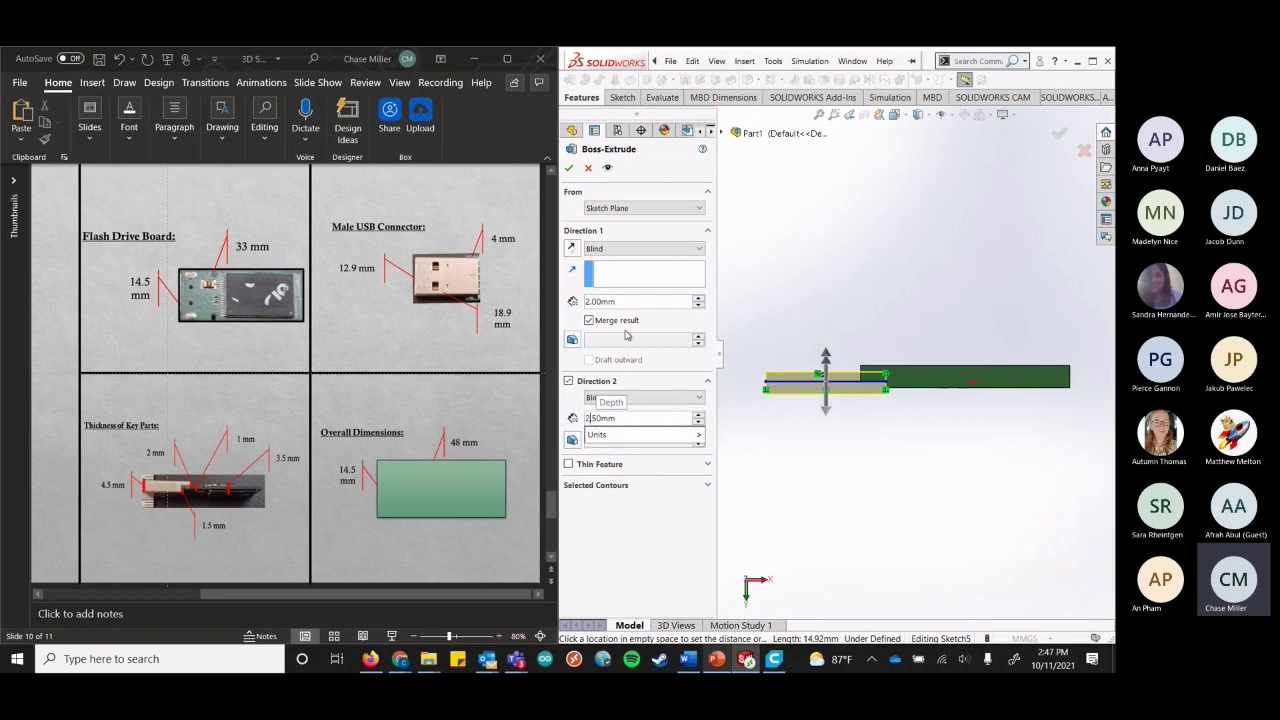
{"action": "left_click", "coordinate": [571, 170]}
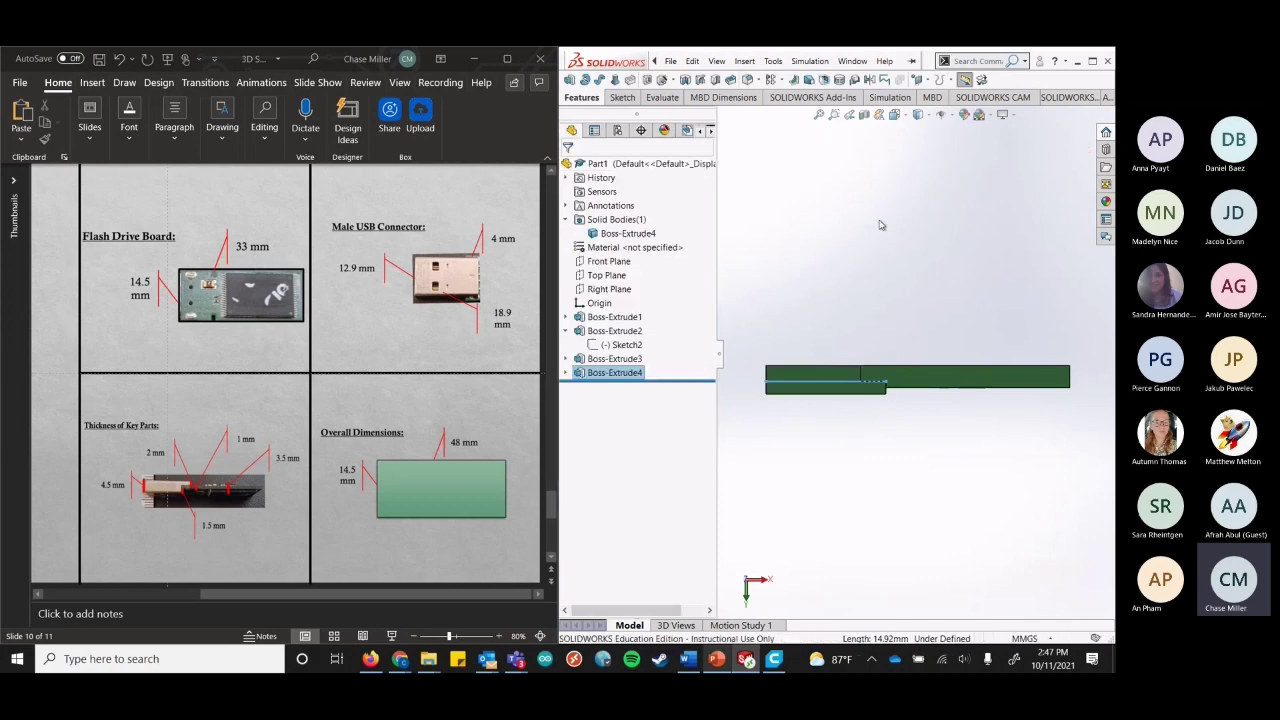
Examine the extruded connector and board from the side and tilted views to compare their thicknesses.
{"action": "key", "text": "Up"}
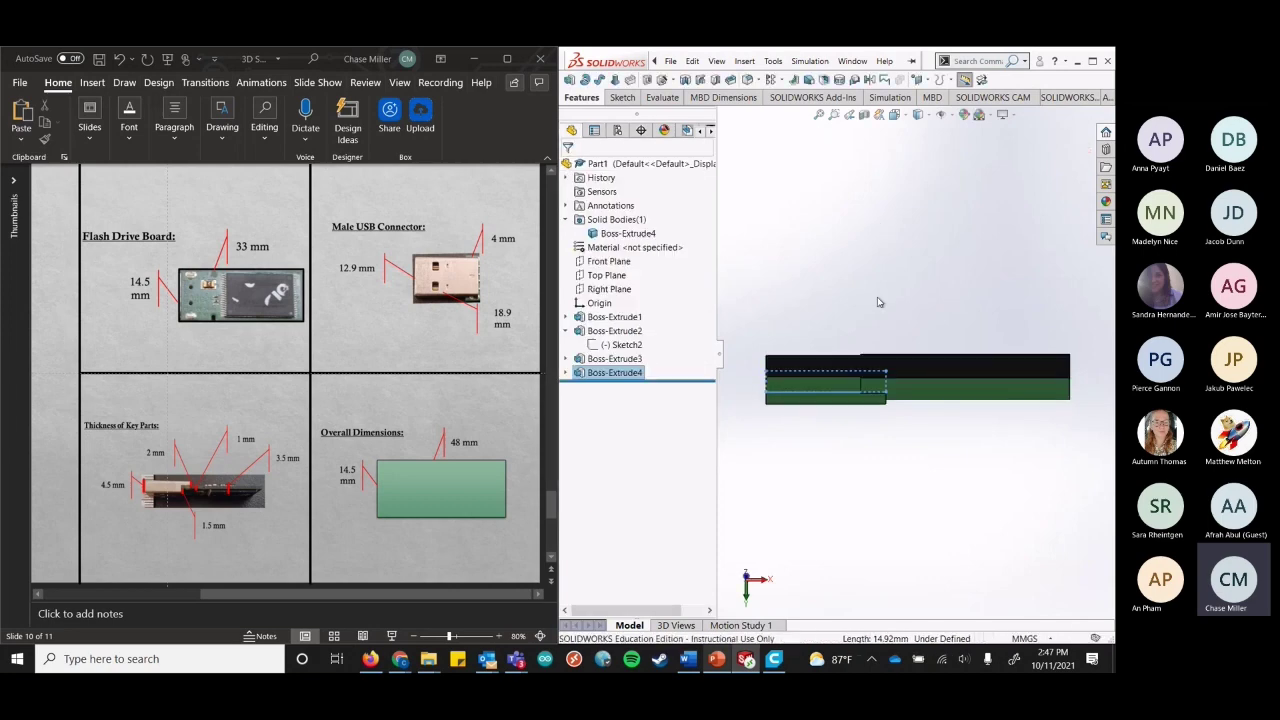
{"action": "key", "text": "Down"}
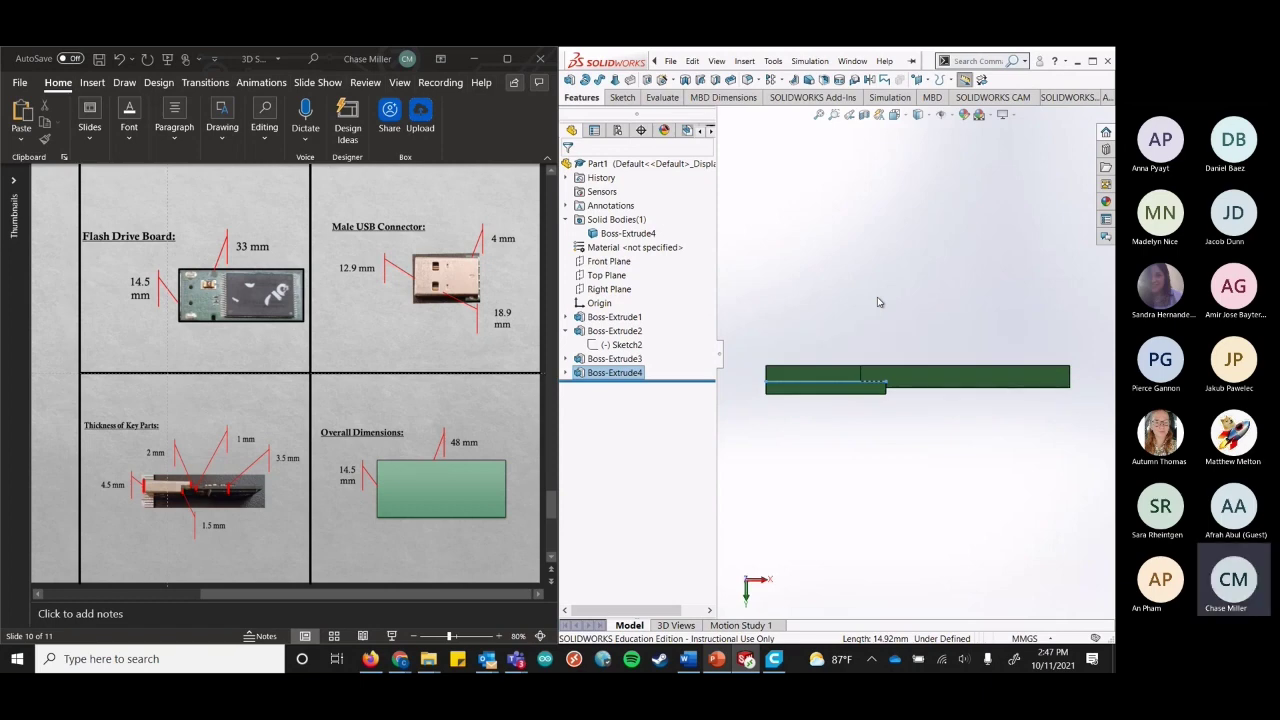
{"action": "key", "text": "Up"}
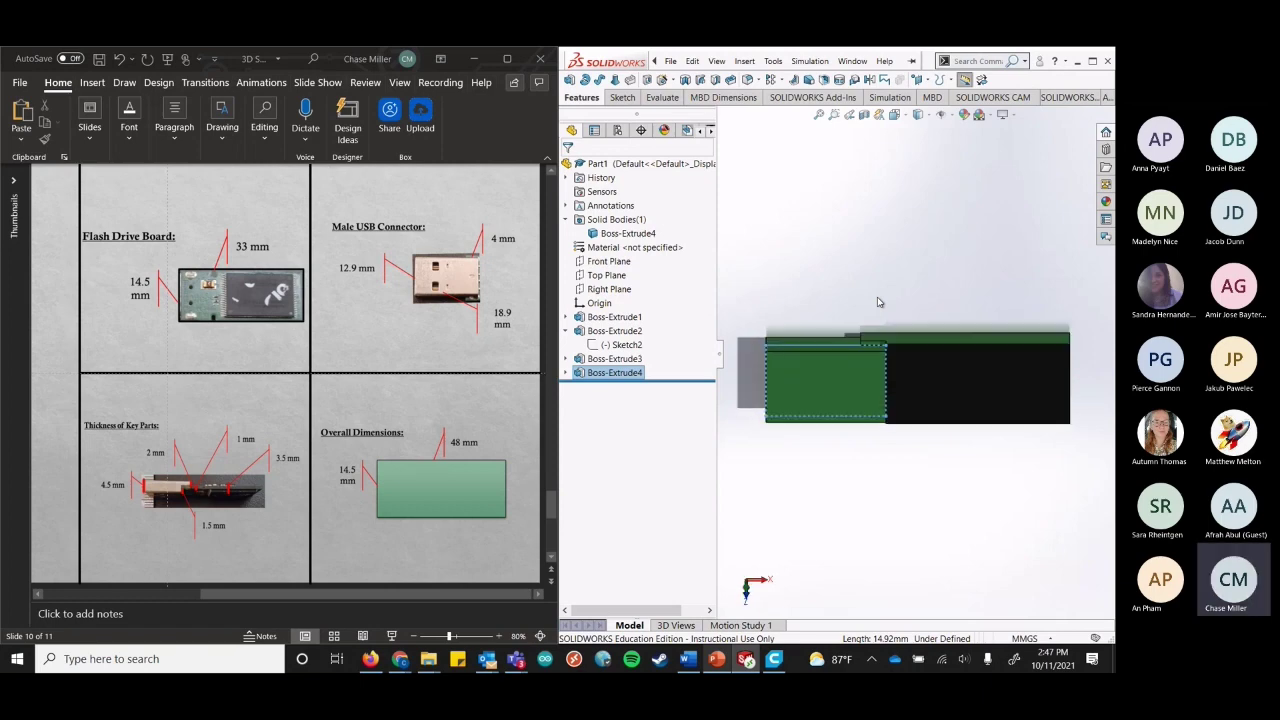
{"action": "key", "text": "Up"}
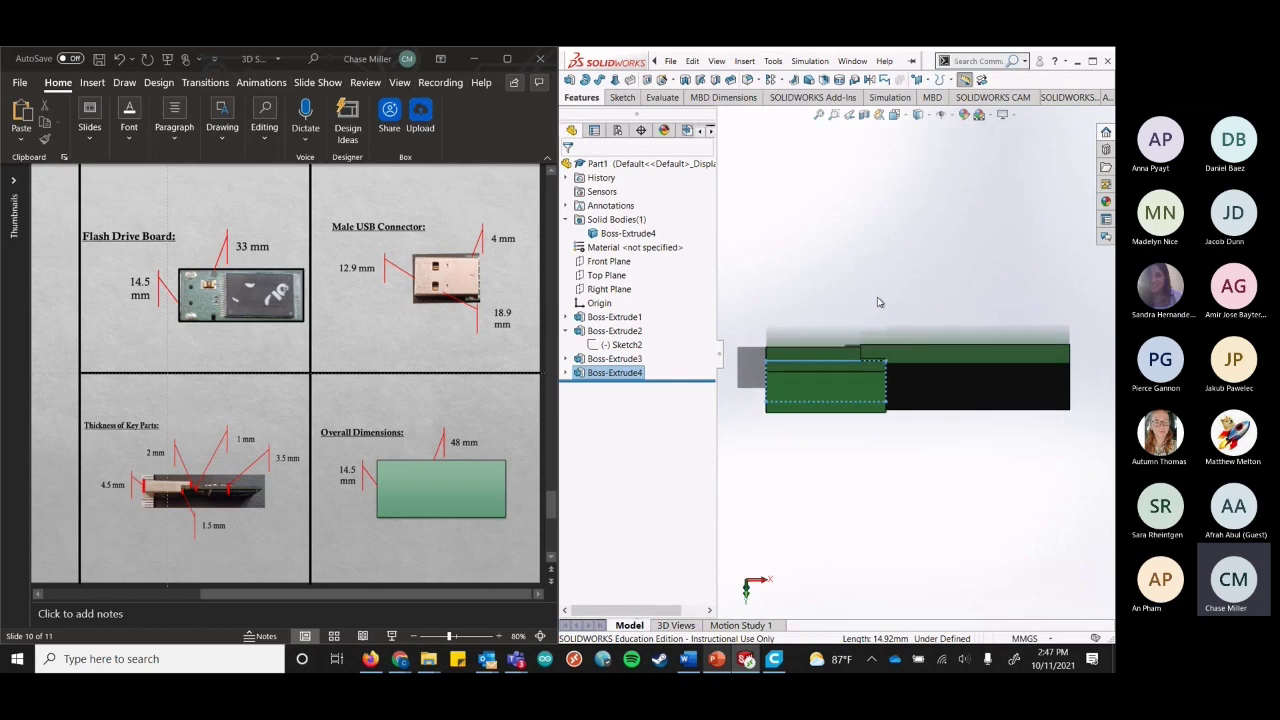
{"action": "key", "text": "Up"}
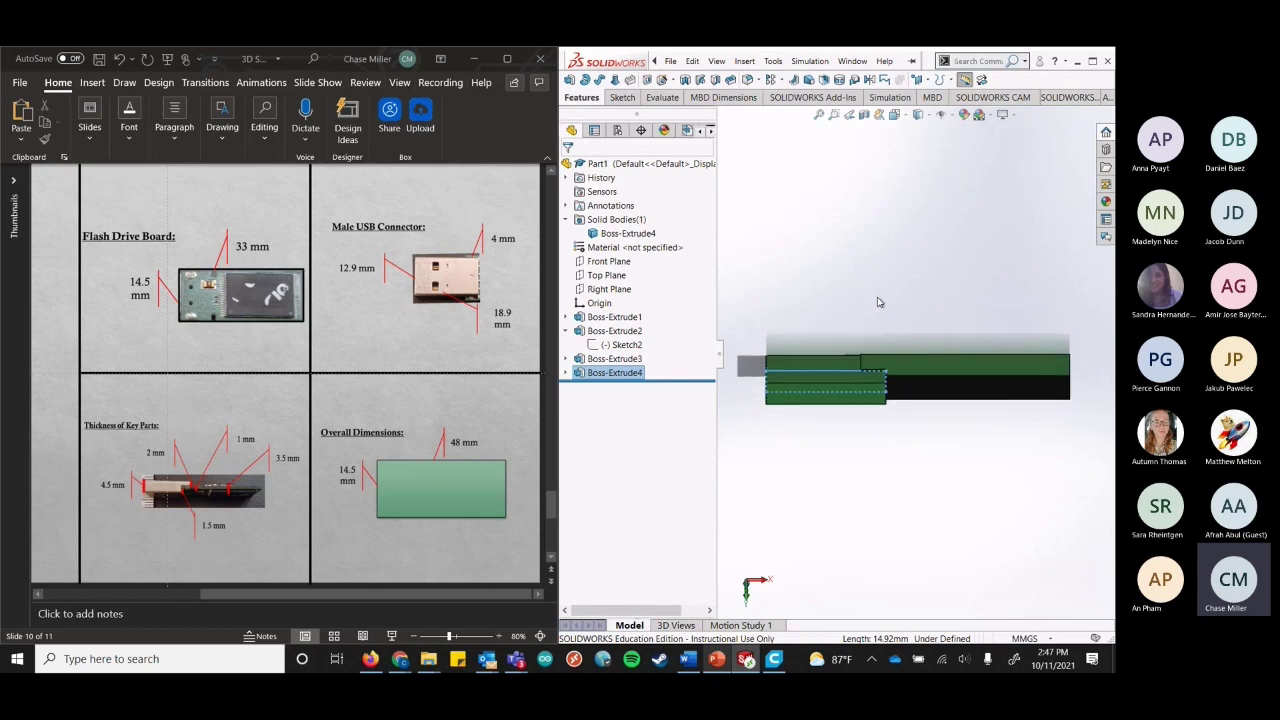
{"action": "key", "text": "Up"}
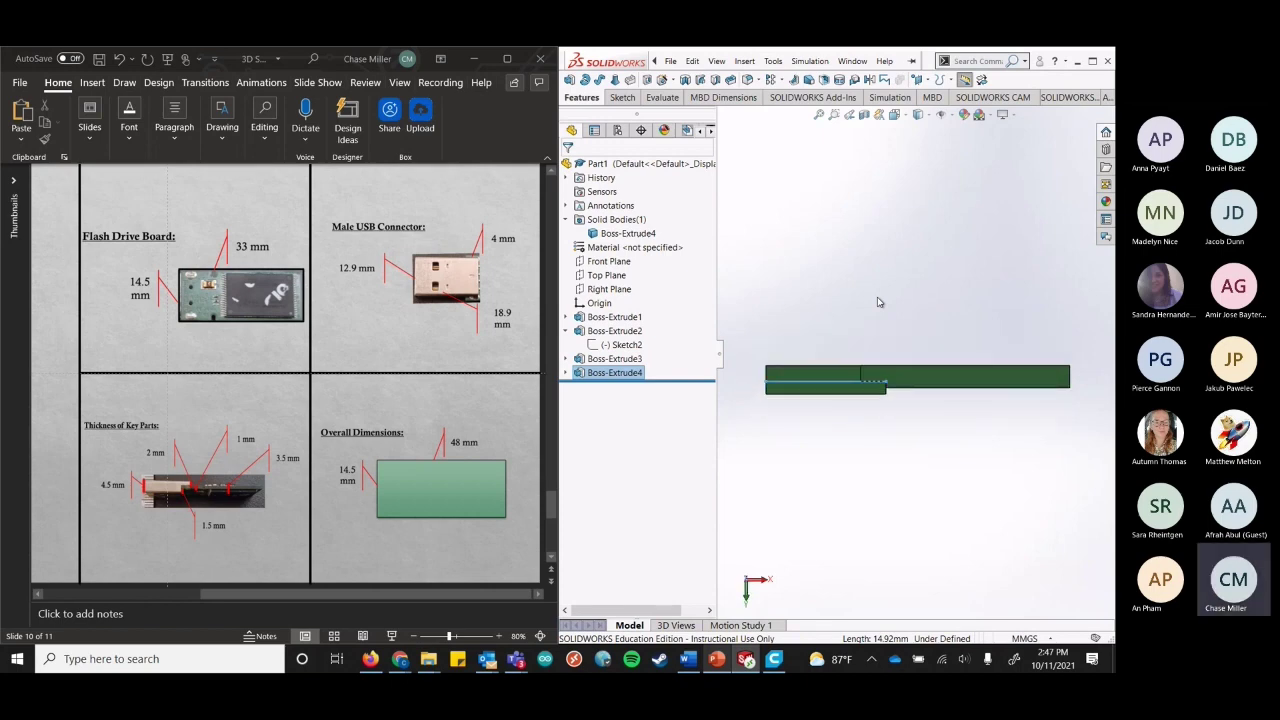
{"action": "key", "text": "Up"}
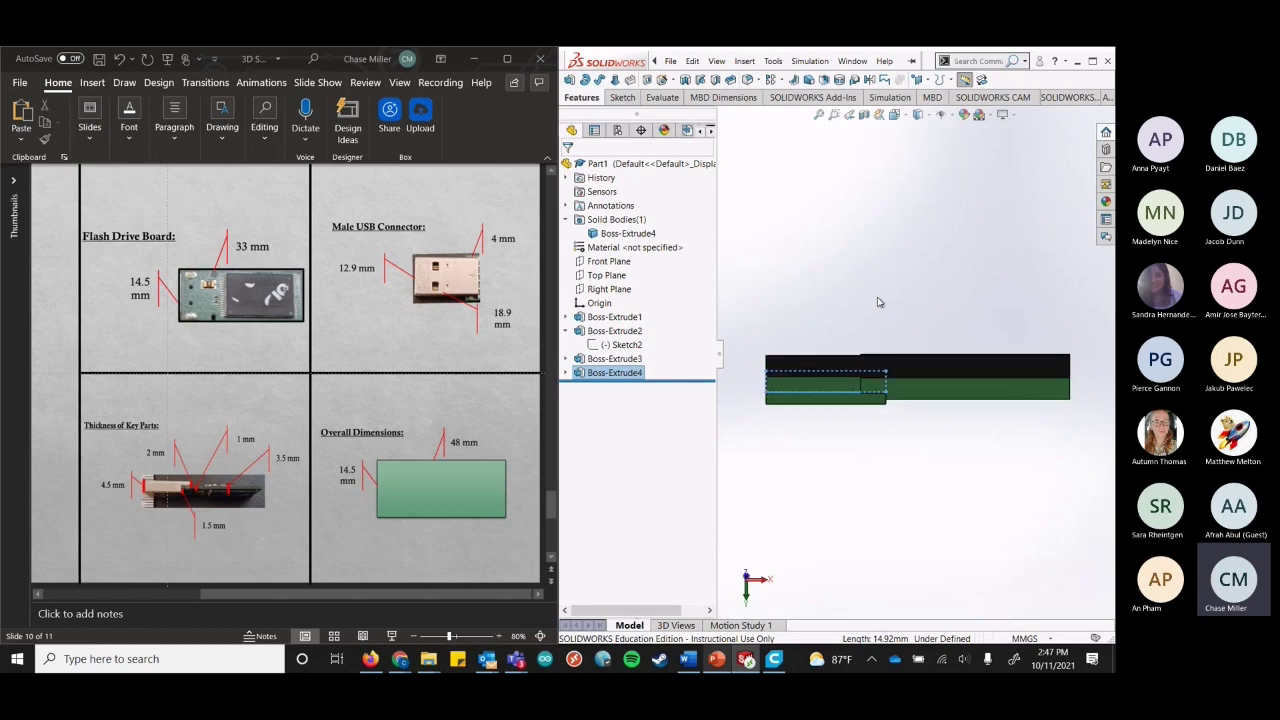
{"action": "key", "text": "Down"}
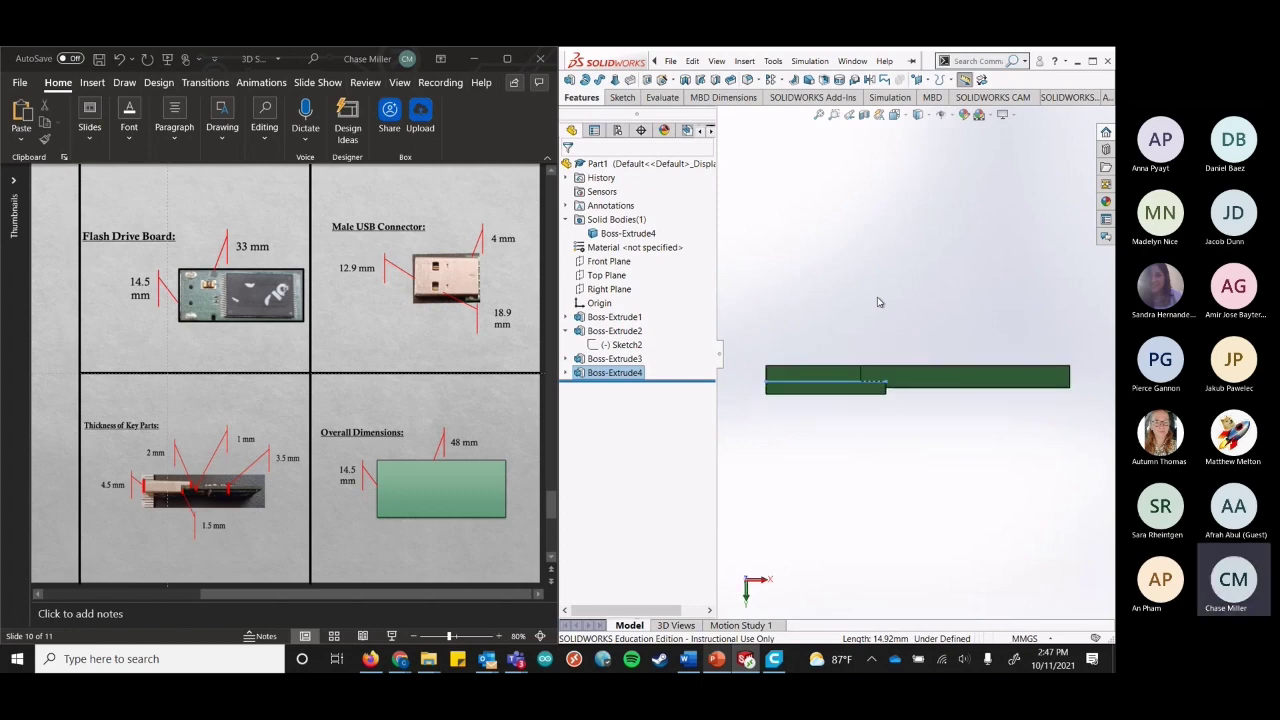
Reopen the connector extrusion's definition to check its depths in both directions, and accept it as is.
{"action": "left_click", "coordinate": [566, 372]}
{"action": "right_click", "coordinate": [605, 372]}
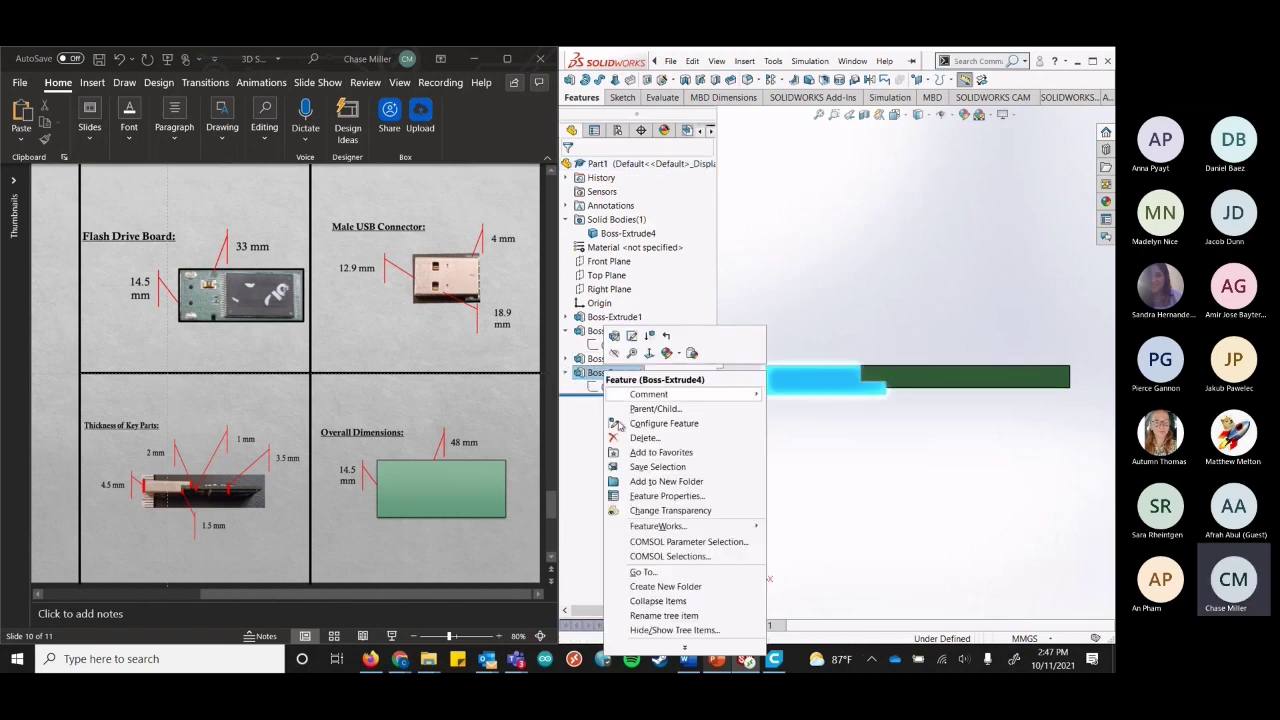
{"action": "left_click", "coordinate": [614, 340]}
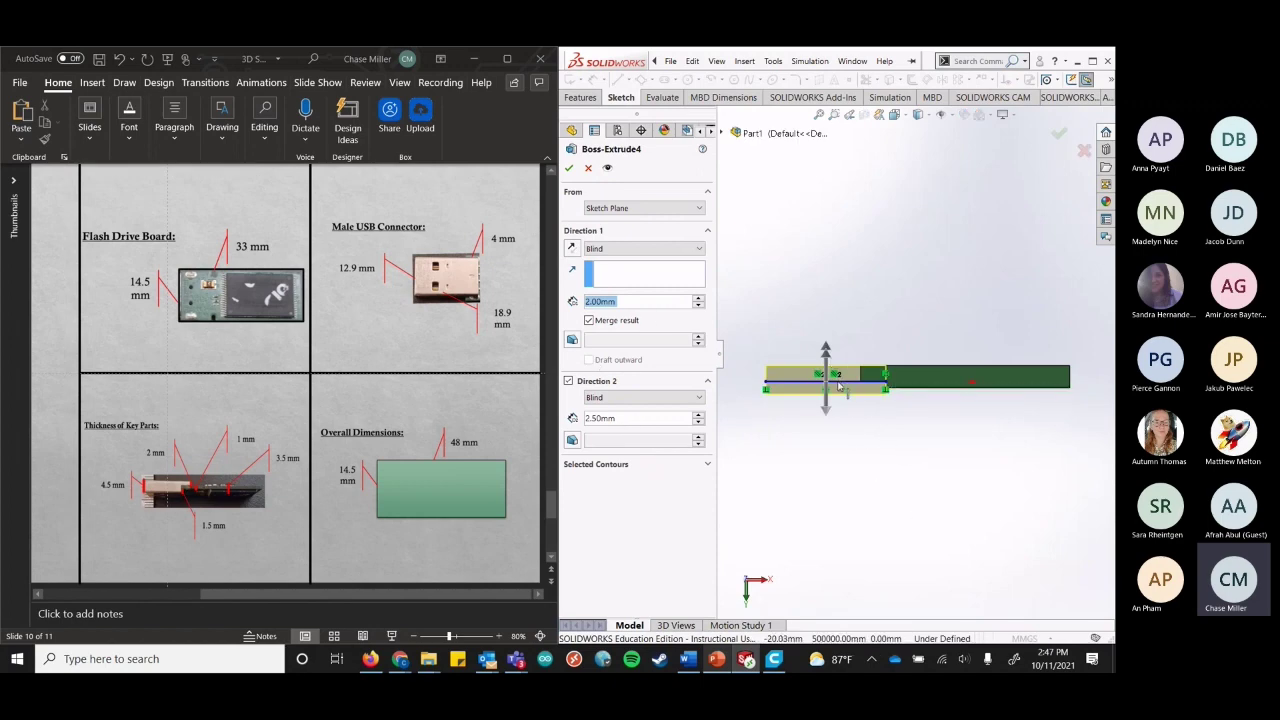
{"action": "left_click", "coordinate": [623, 419]}
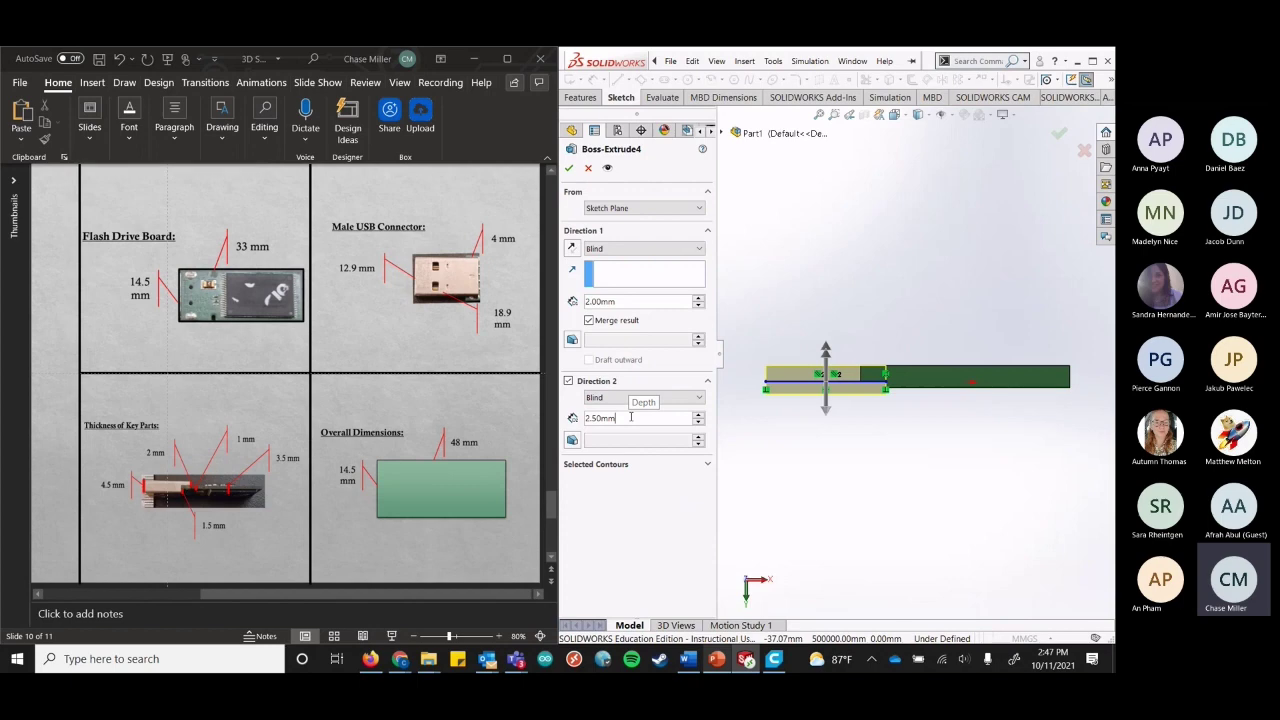
{"action": "left_click", "coordinate": [570, 171]}
Inspect how the connector meets the board from all around the model's long axis.
{"action": "key", "text": "Down"}
{"action": "key", "text": "Down"}
{"action": "key", "text": "Down"}
{"action": "key", "text": "Down"}
{"action": "key", "text": "Down"}
{"action": "key", "text": "Down"}
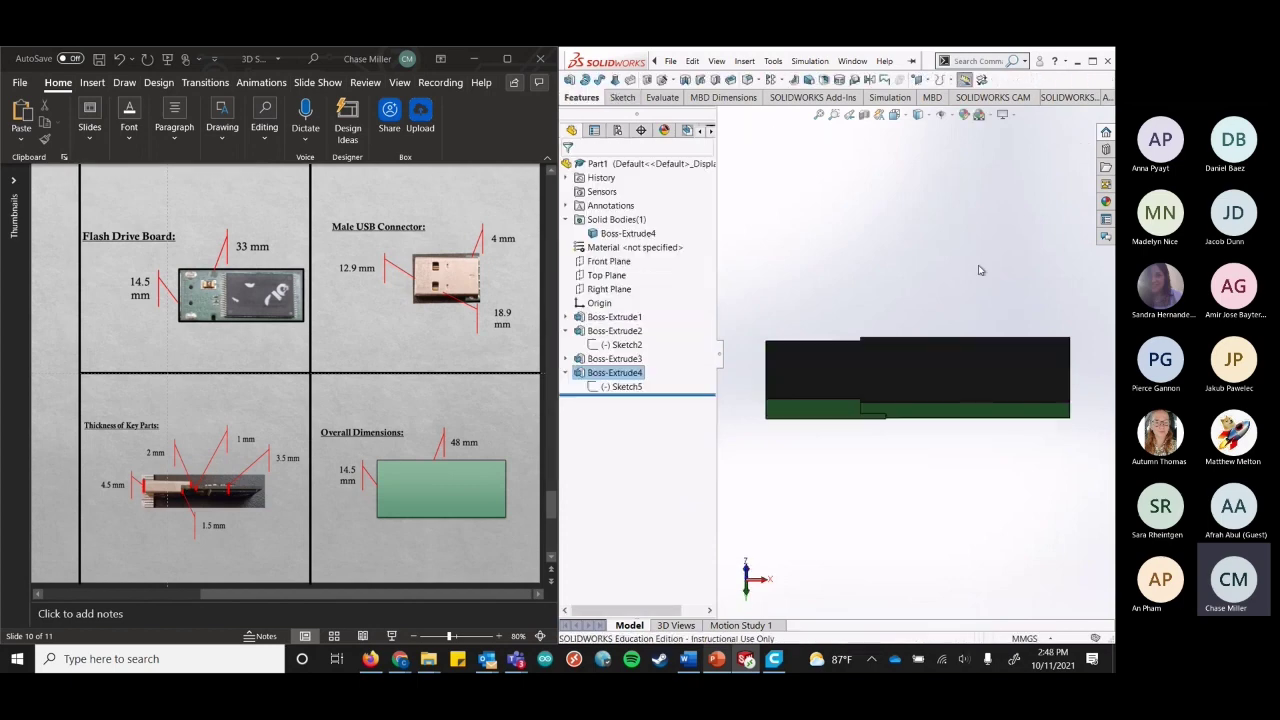
{"action": "key", "text": "Down"}
{"action": "key", "text": "Down"}
{"action": "key", "text": "Down"}
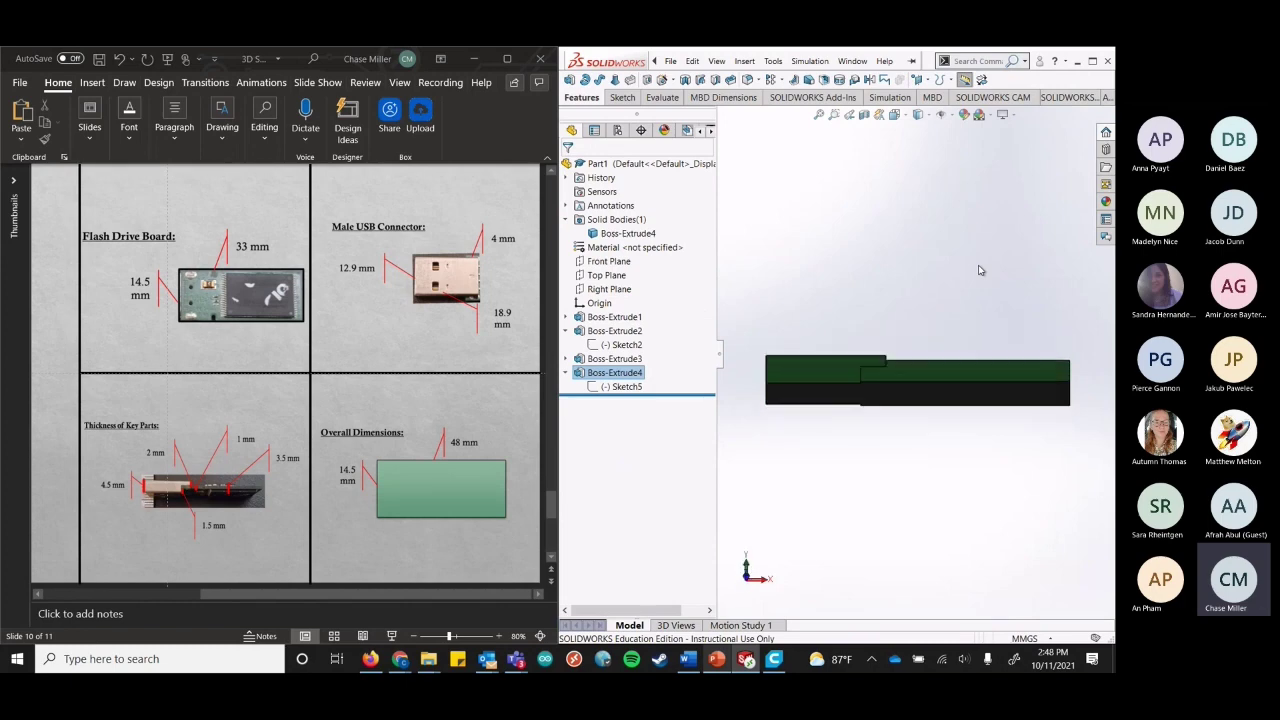
Apply the polished aluminum appearance to the connector's extrusion feature only.
{"action": "right_click", "coordinate": [622, 373]}
{"action": "left_click", "coordinate": [699, 358]}
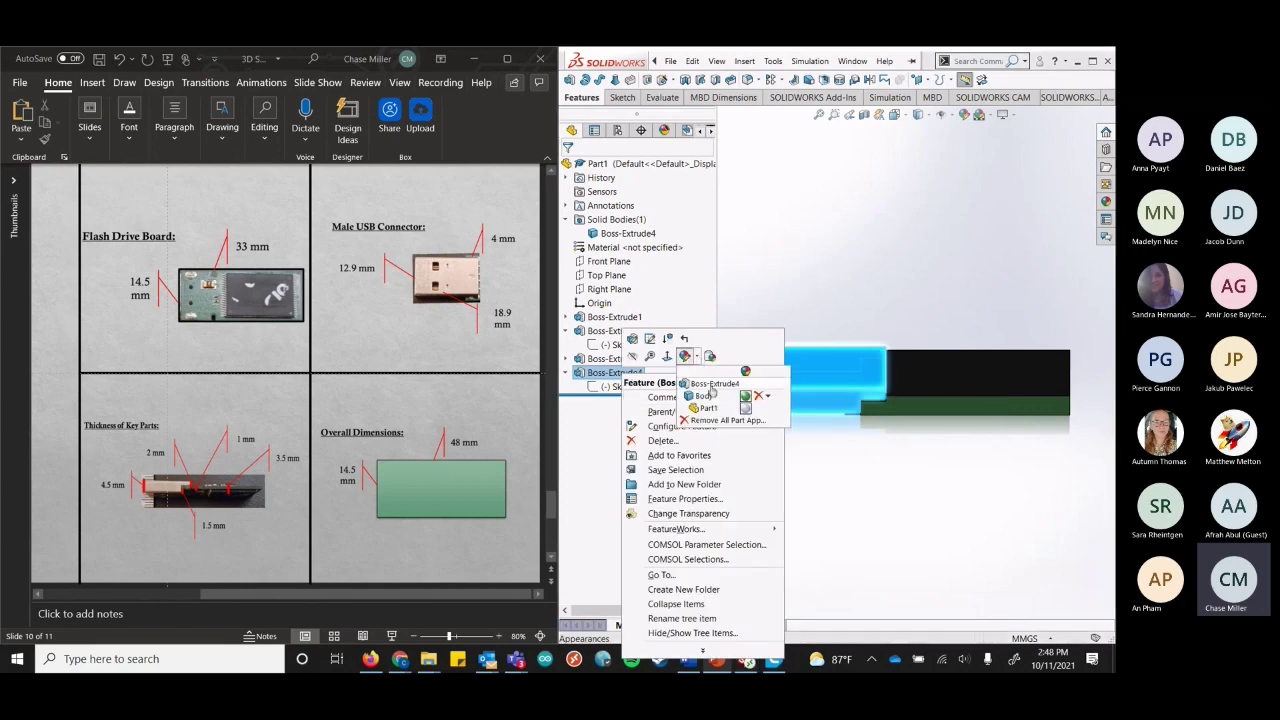
{"action": "left_click", "coordinate": [712, 384]}
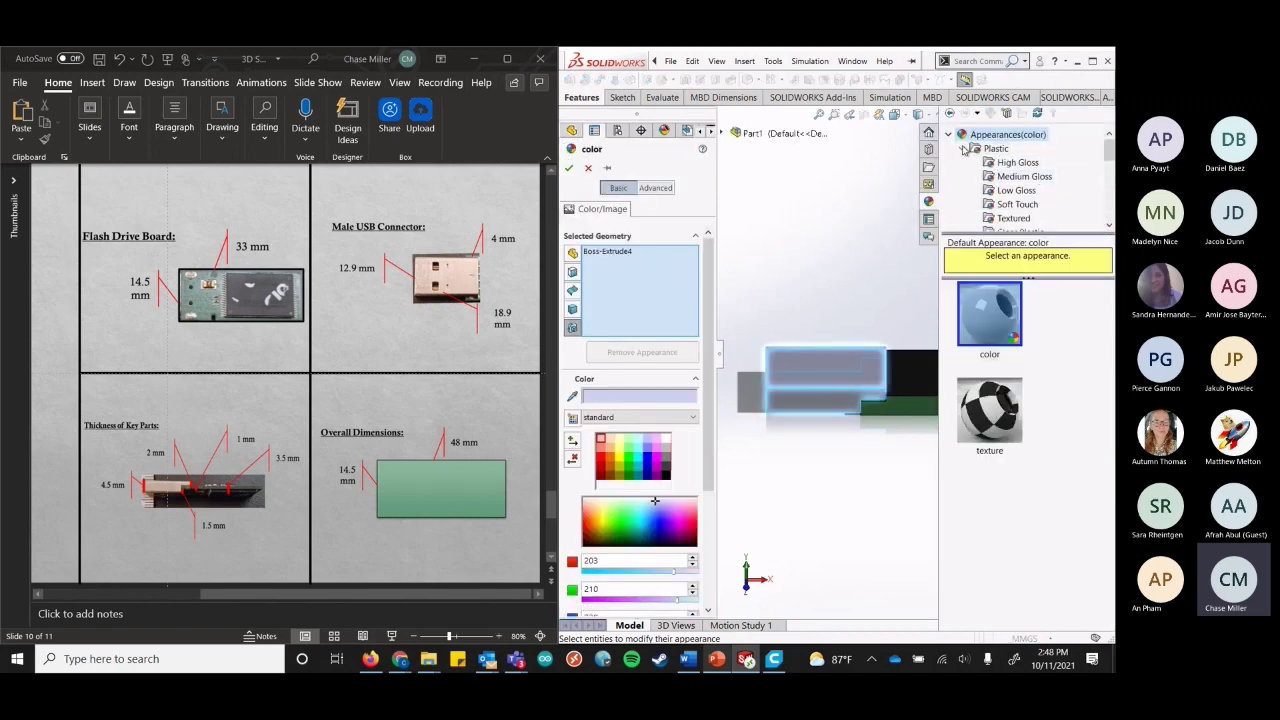
{"action": "scroll", "coordinate": [970, 166], "scroll_direction": "down", "scroll_amount": 5}
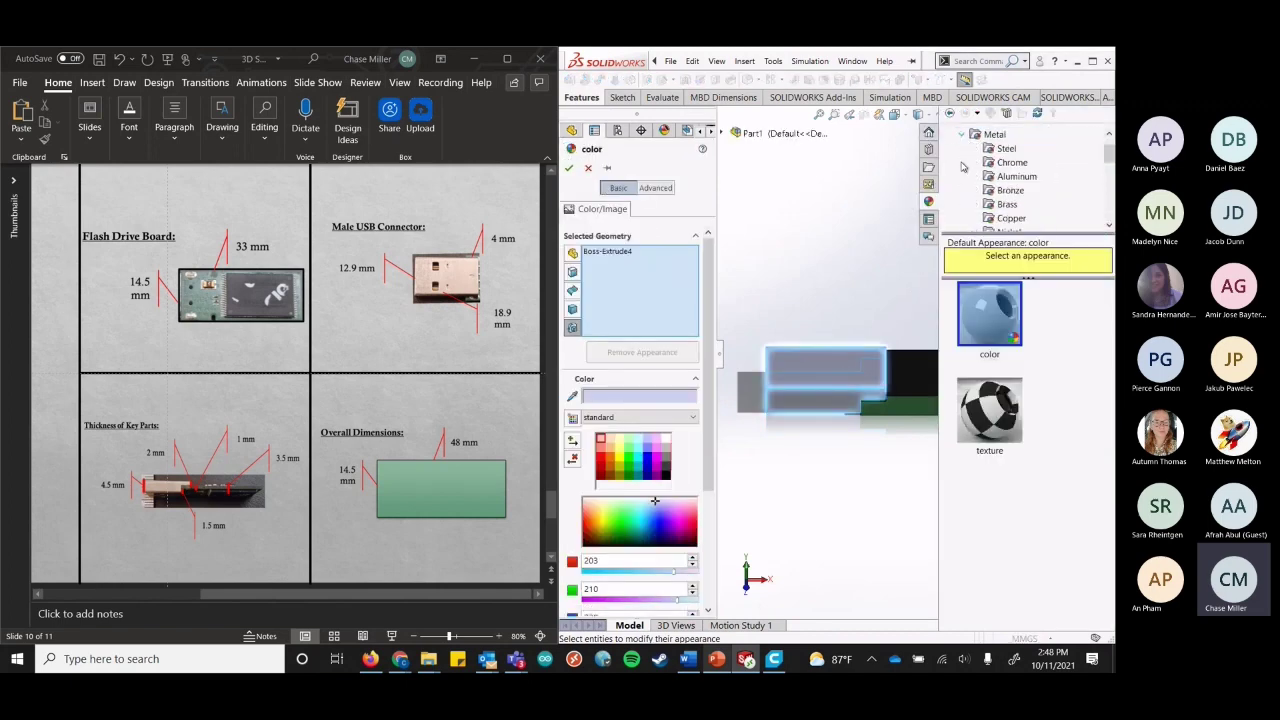
{"action": "left_click", "coordinate": [1016, 176]}
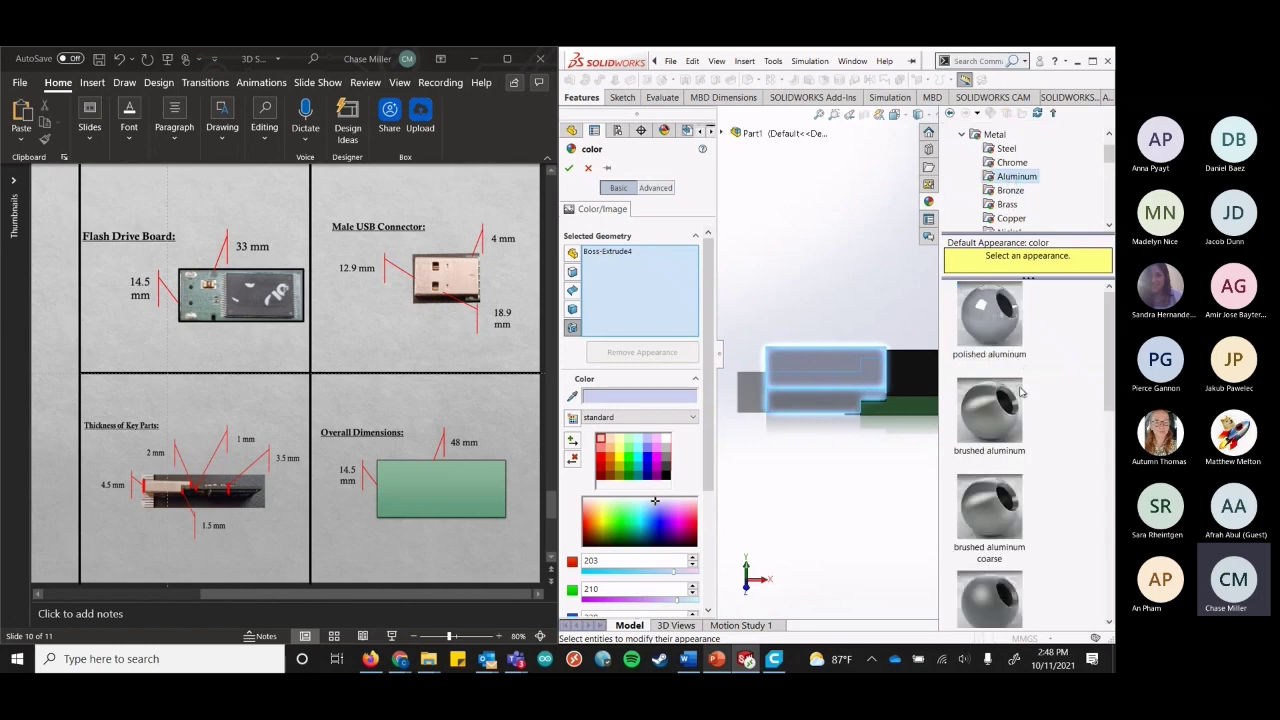
{"action": "left_click", "coordinate": [1008, 320]}
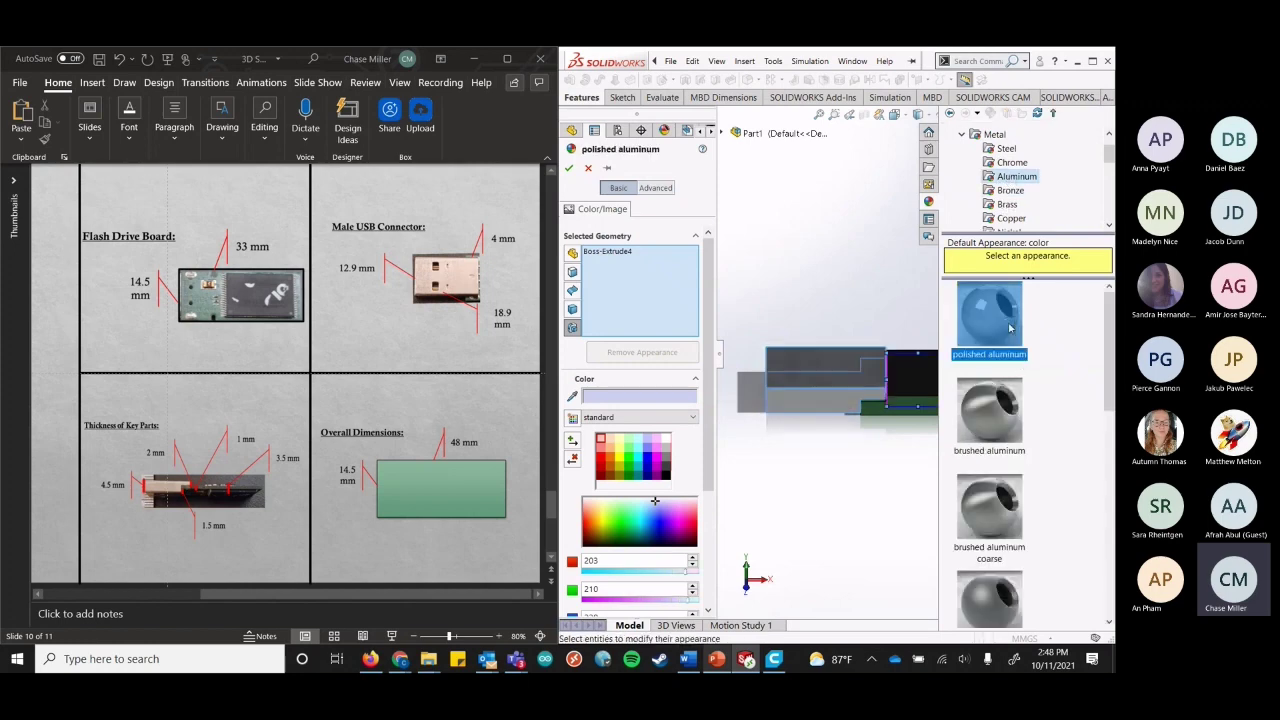
{"action": "left_click", "coordinate": [568, 167]}
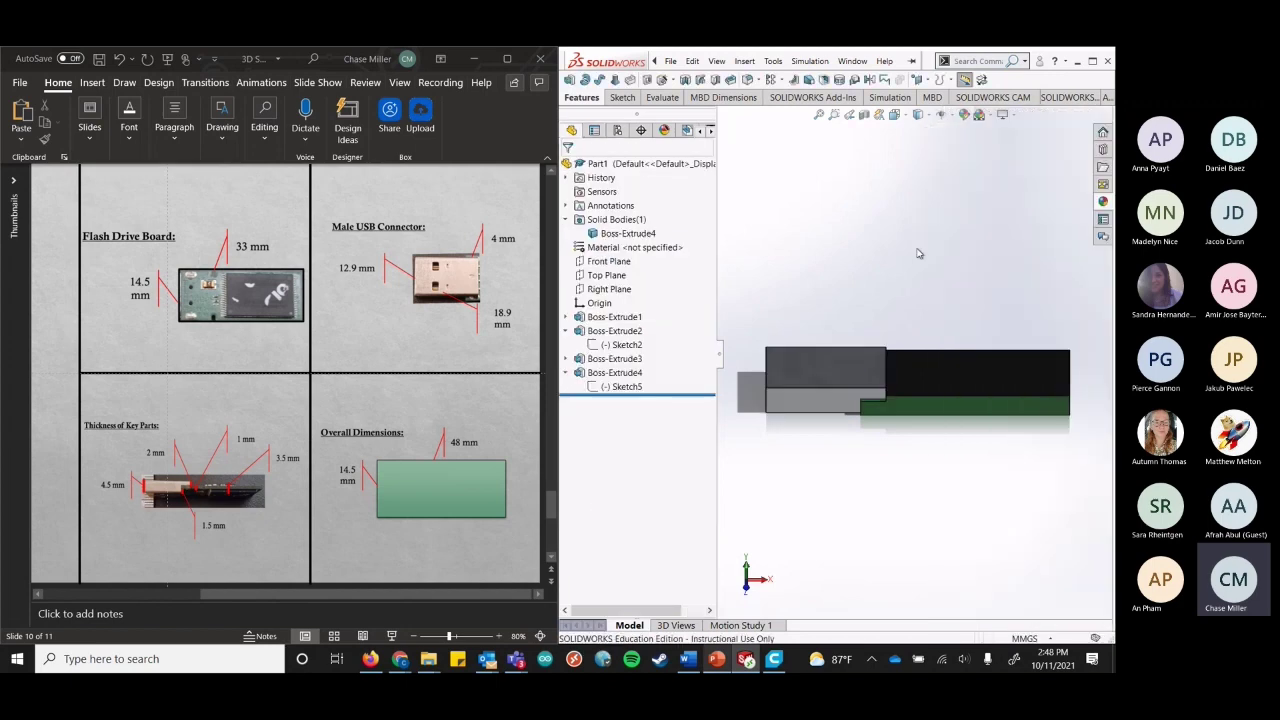
Inspect the flash drive with its aluminum connector from several sides and finish in the Top view.
{"action": "key", "text": "ctrl+5"}
{"action": "key", "text": "Up"}
{"action": "key", "text": "Up"}
{"action": "key", "text": "Up"}
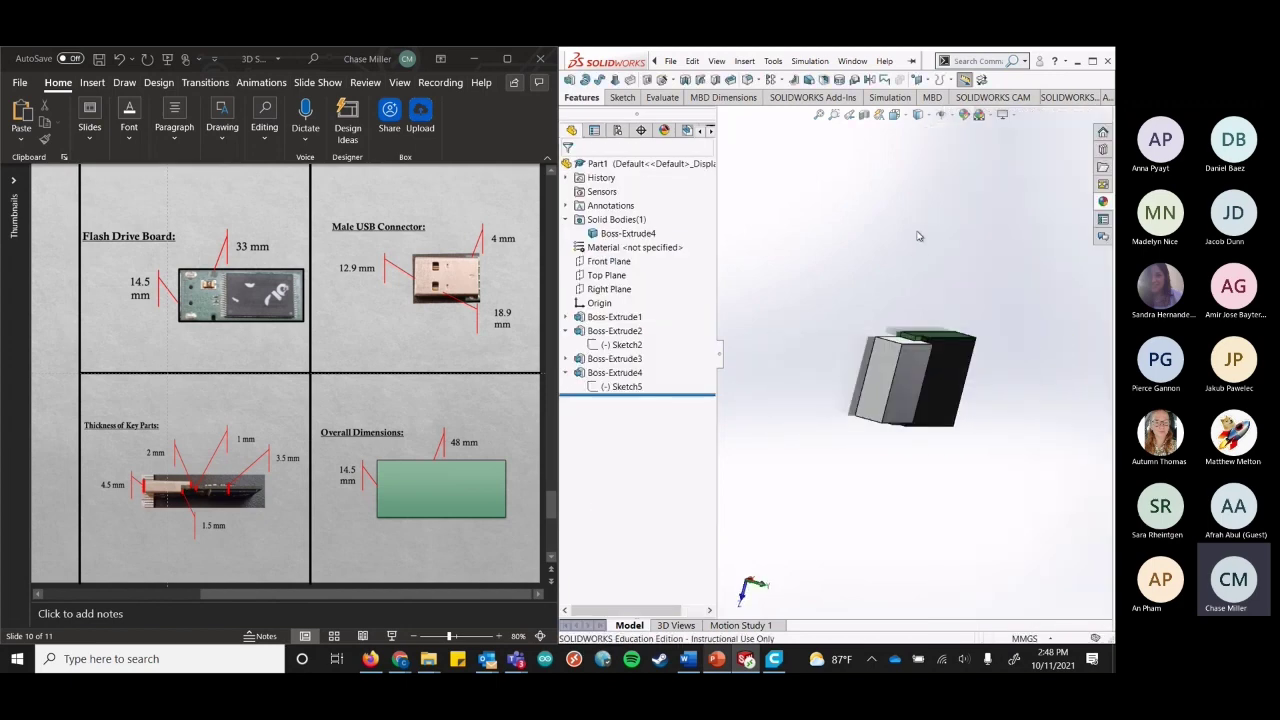
{"action": "key", "text": "Up"}
{"action": "key", "text": "Up"}
{"action": "key", "text": "Up"}
{"action": "key", "text": "Up"}
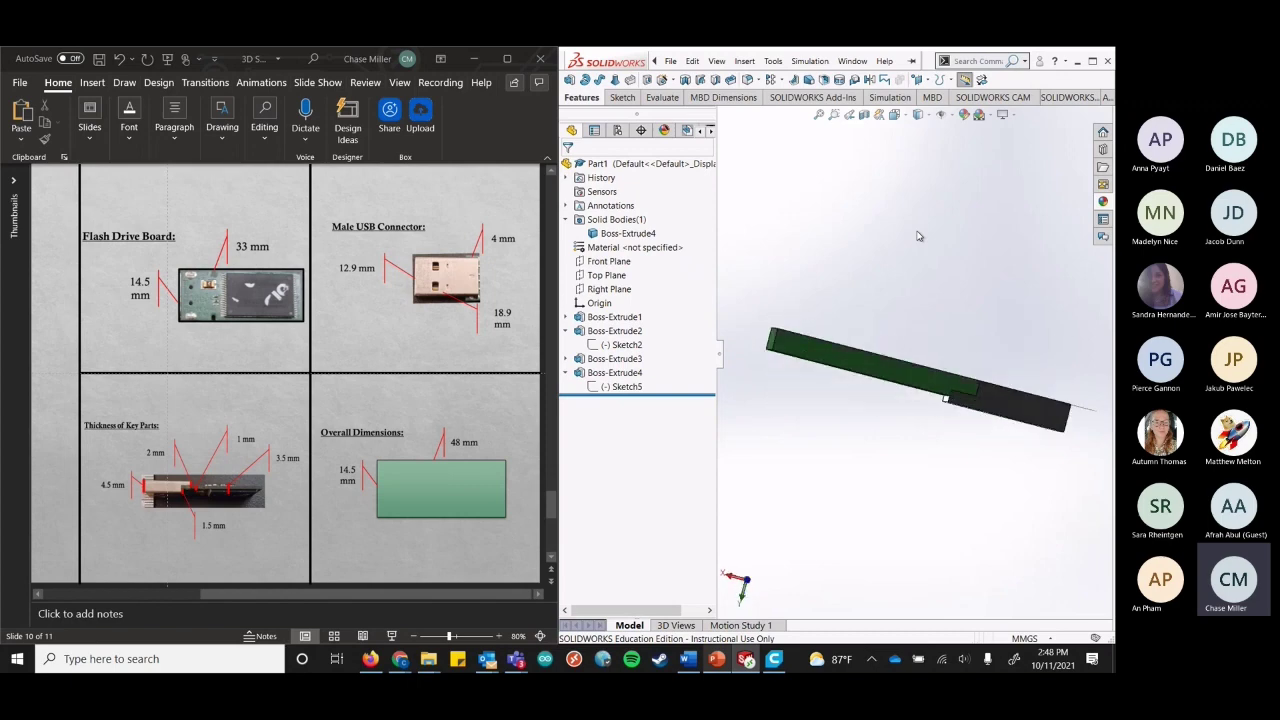
{"action": "key", "text": "Up"}
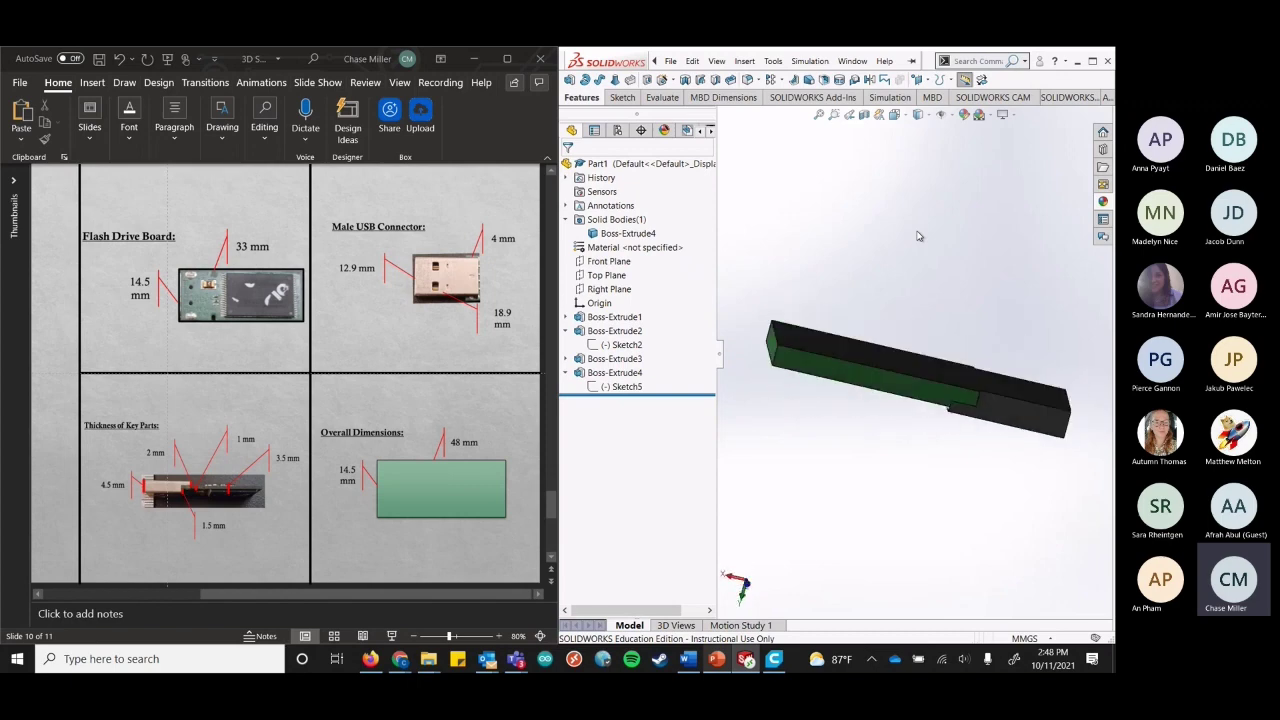
{"action": "left_click", "coordinate": [742, 600]}
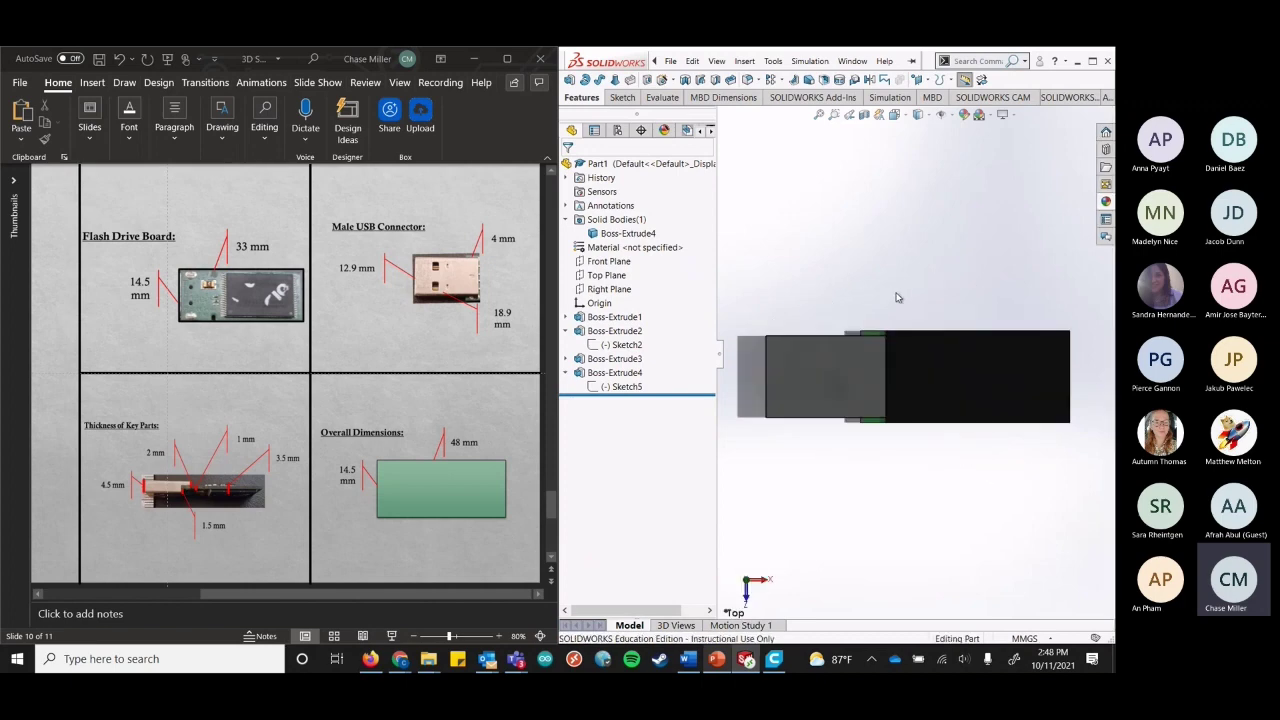
Make the Top Plane visible around the flash drive model.
{"action": "key", "text": "z"}
{"action": "key", "text": "z"}
{"action": "key", "text": "z"}
{"action": "key", "text": "z"}
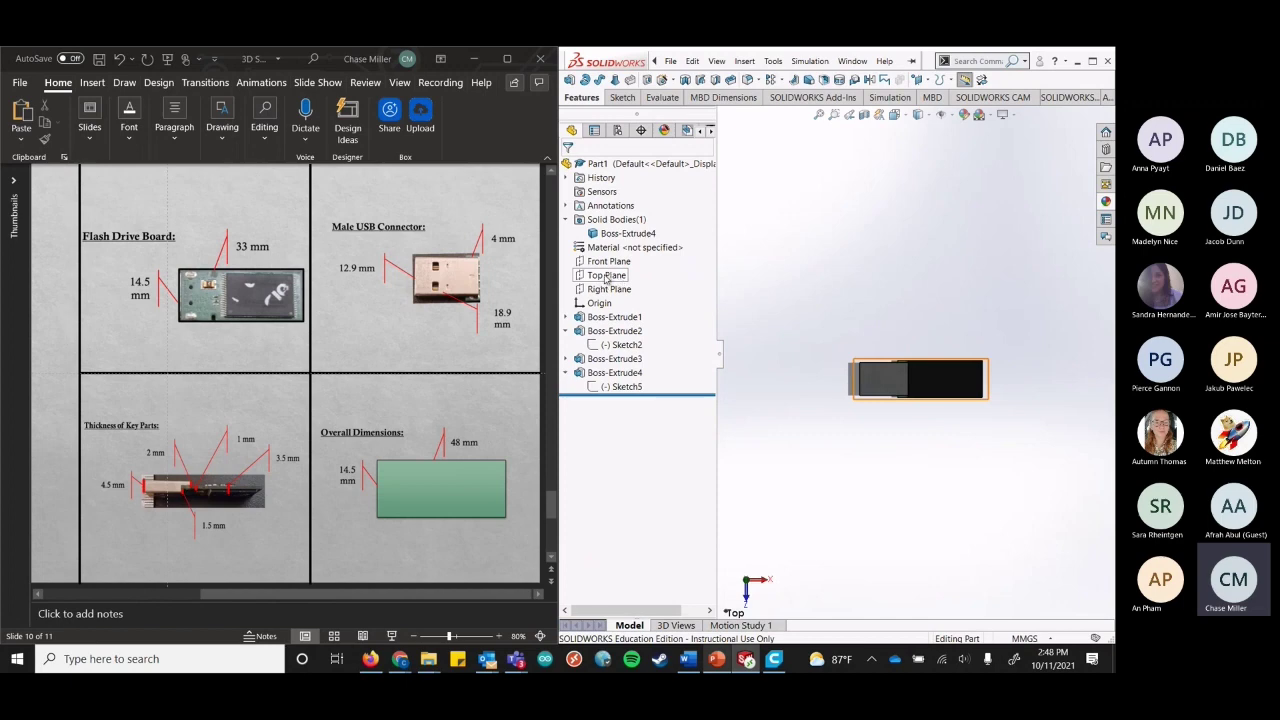
{"action": "left_click", "coordinate": [605, 278]}
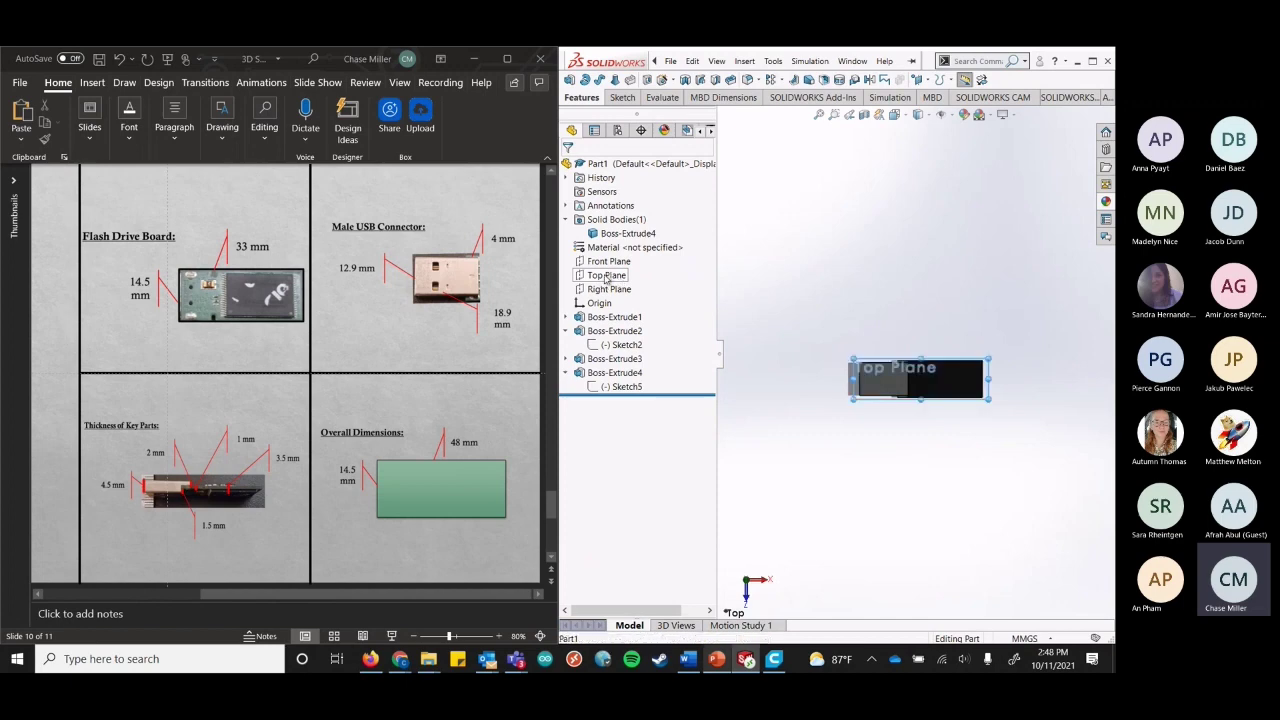
{"action": "right_click", "coordinate": [605, 278]}
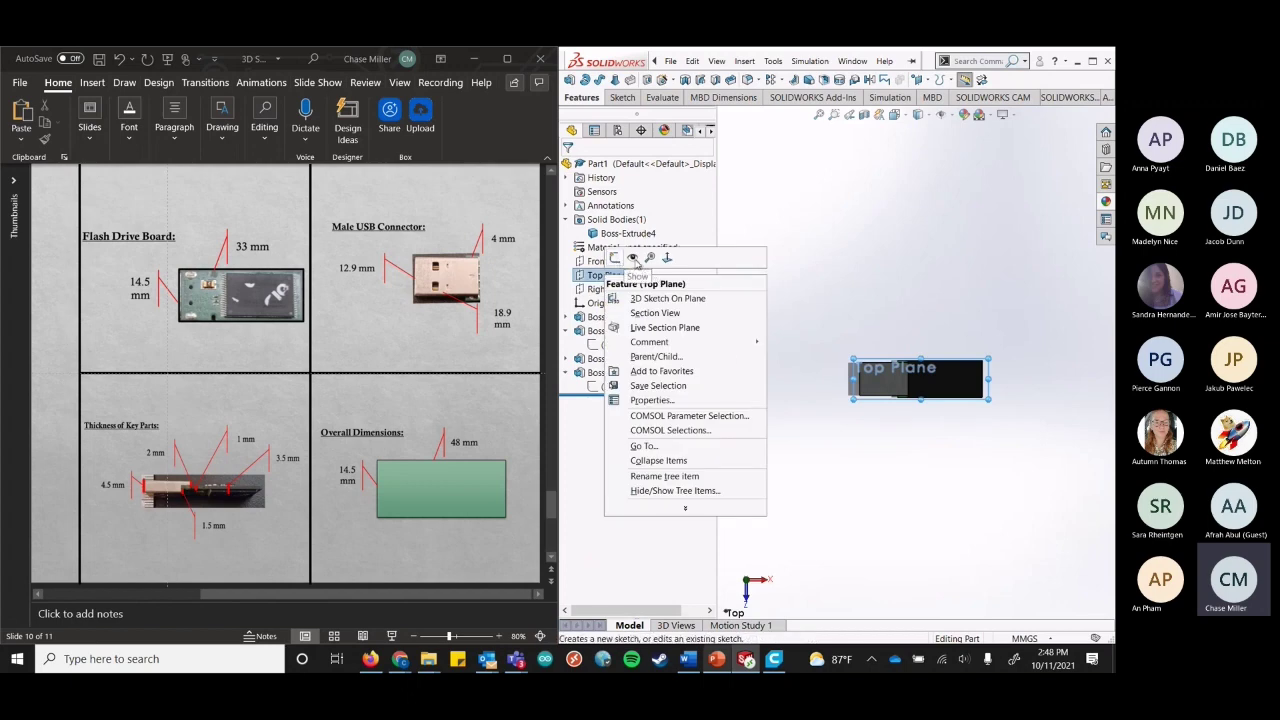
{"action": "left_click", "coordinate": [636, 261]}
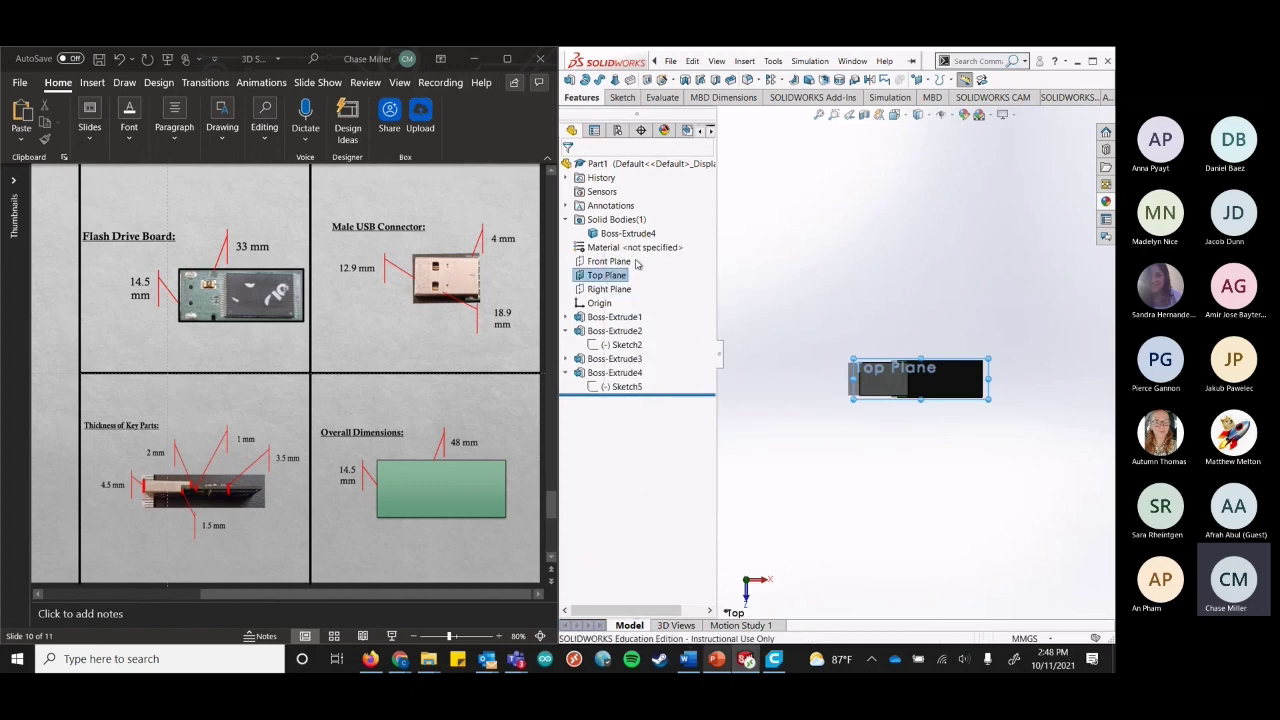
Enlarge the displayed Top Plane by stretching its border well beyond one long side of the flash drive.
{"action": "right_click", "coordinate": [617, 281]}
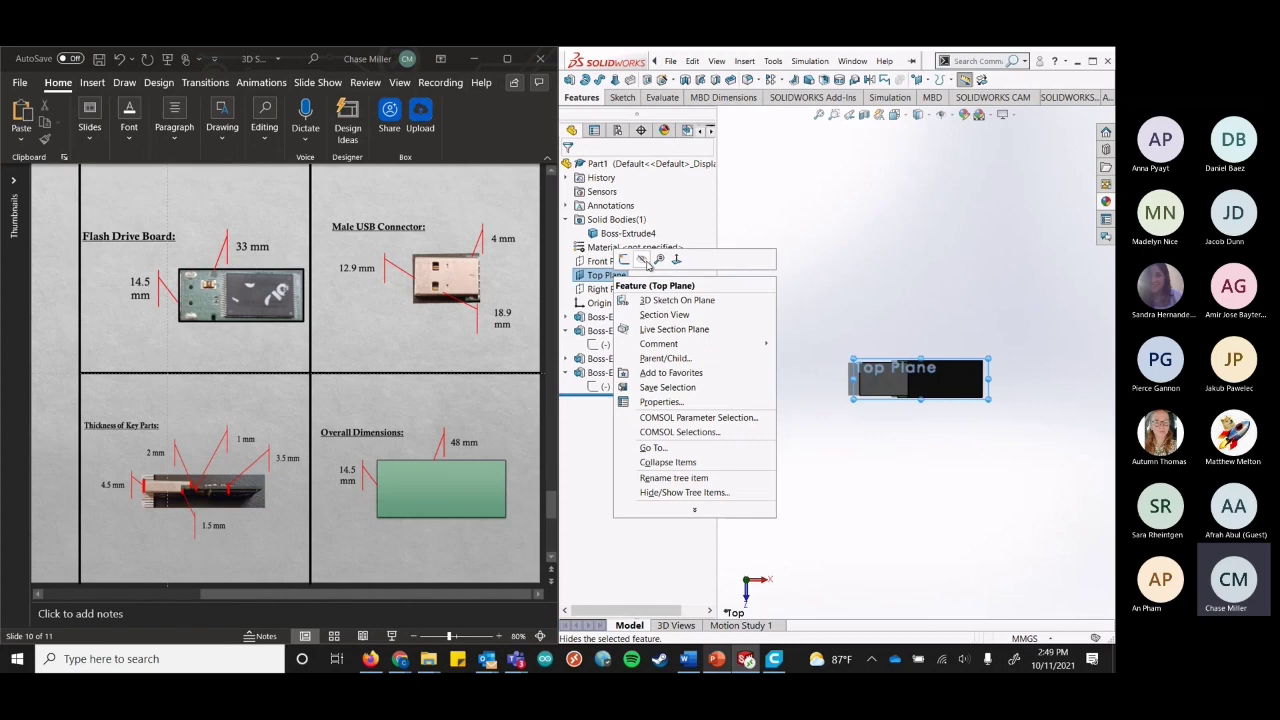
{"action": "left_click", "coordinate": [1008, 263]}
{"action": "left_click", "coordinate": [950, 378]}
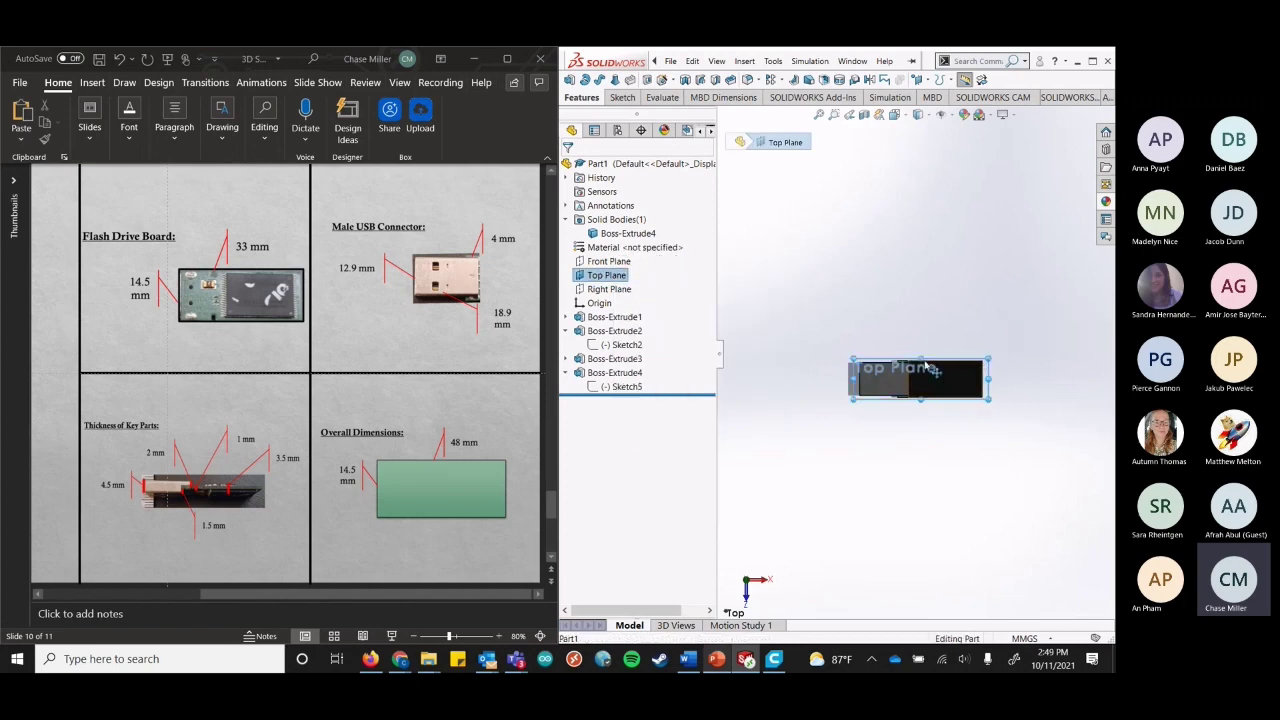
{"action": "left_click_drag", "start_coordinate": [920, 360], "coordinate": [908, 164]}
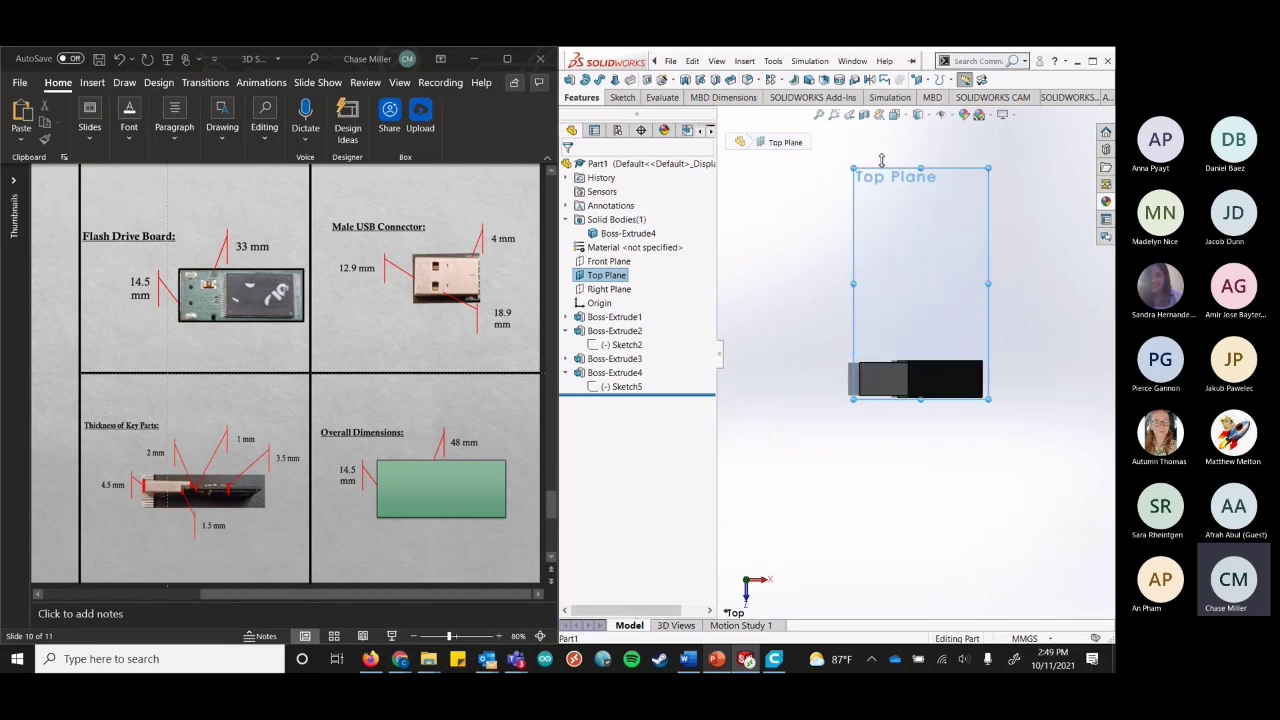
Extend the displayed Top Plane's border beyond the flash drive on its remaining three sides.
{"action": "left_click_drag", "start_coordinate": [723, 295], "coordinate": [680, 295]}
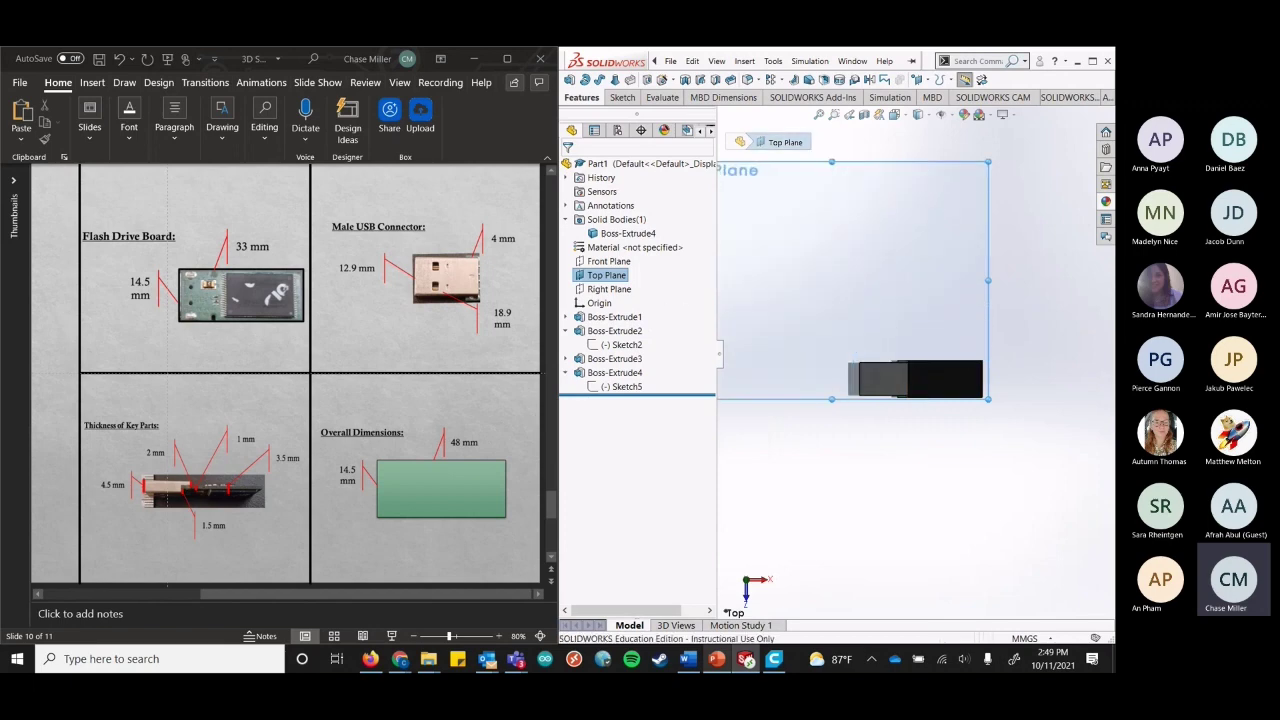
{"action": "left_click_drag", "start_coordinate": [988, 280], "coordinate": [1090, 280]}
{"action": "left_click_drag", "start_coordinate": [883, 399], "coordinate": [883, 461]}
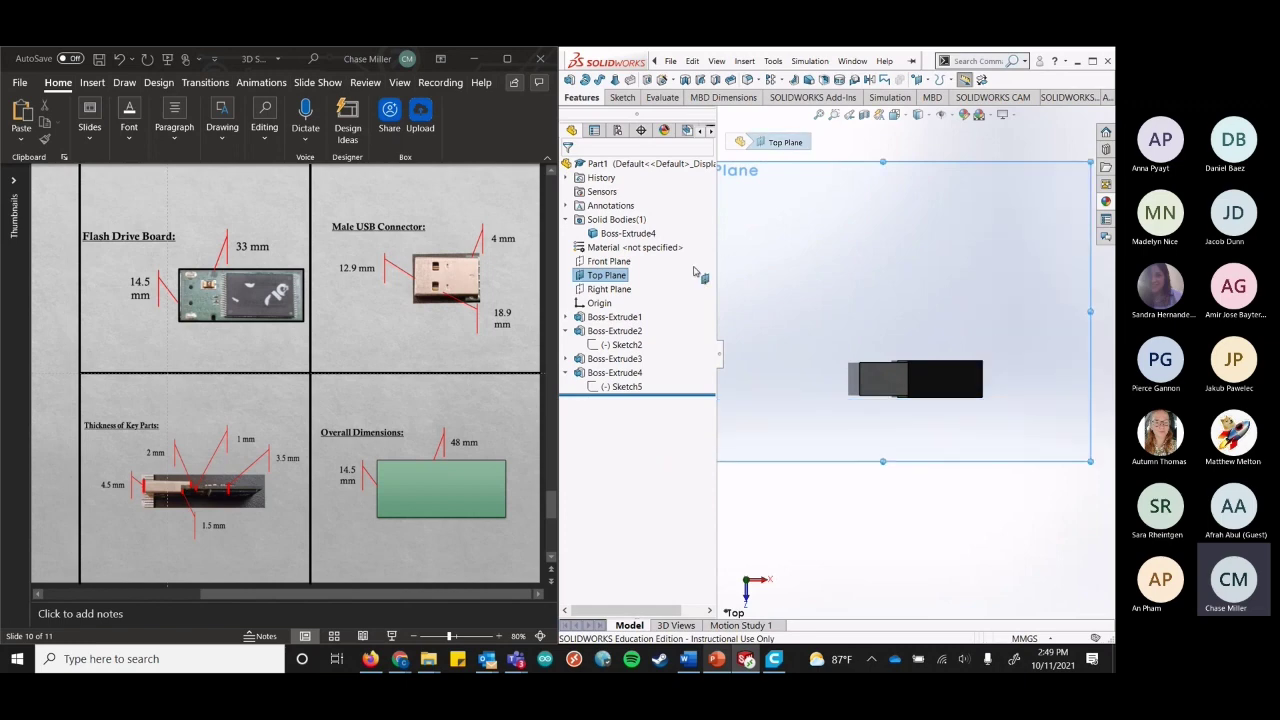
Open a sketch on the Top Plane and draw a horizontal line about 2.2 mm long from the board's corner along the connector's edge.
{"action": "left_click", "coordinate": [622, 98]}
{"action": "left_click", "coordinate": [569, 80]}
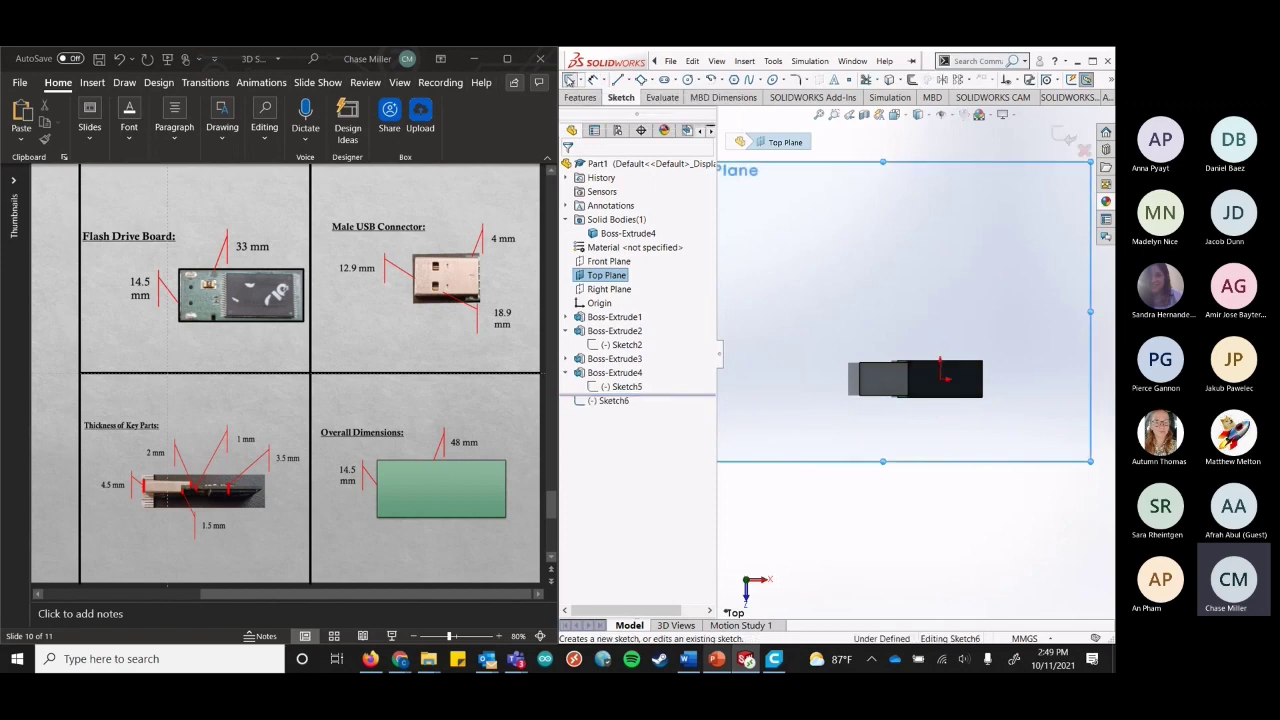
{"action": "left_click", "coordinate": [652, 82]}
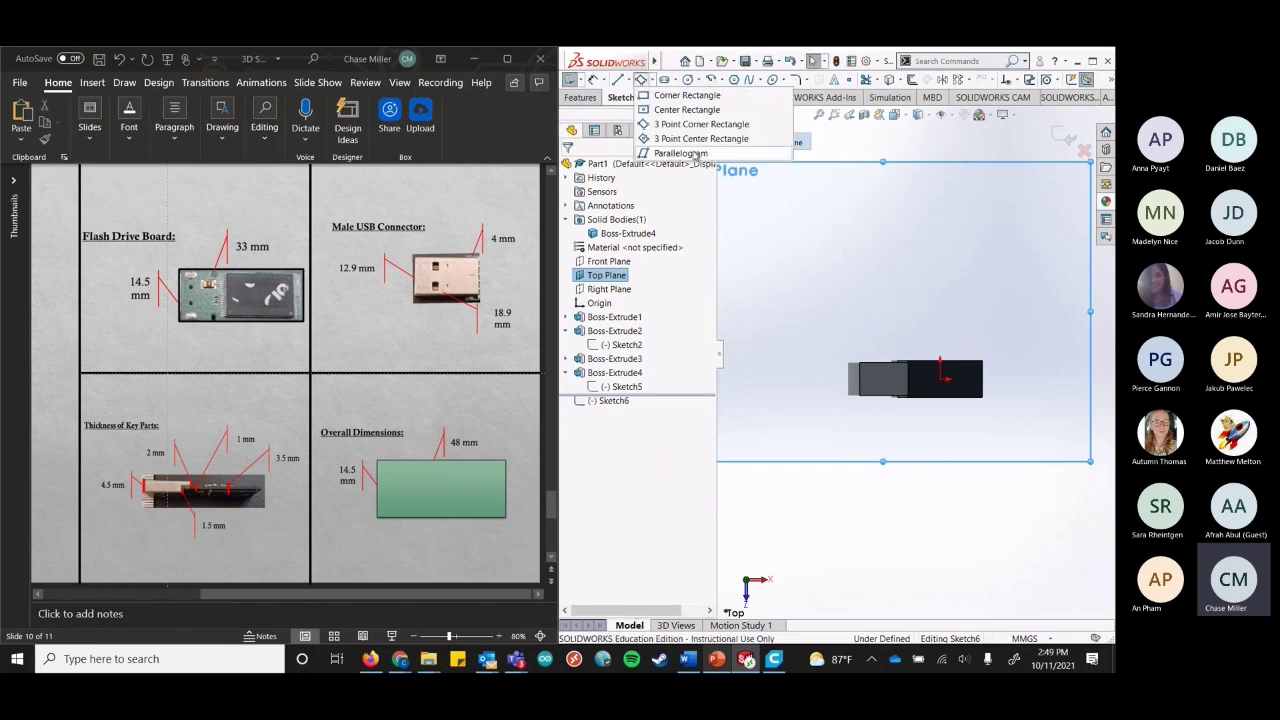
{"action": "left_click", "coordinate": [687, 109]}
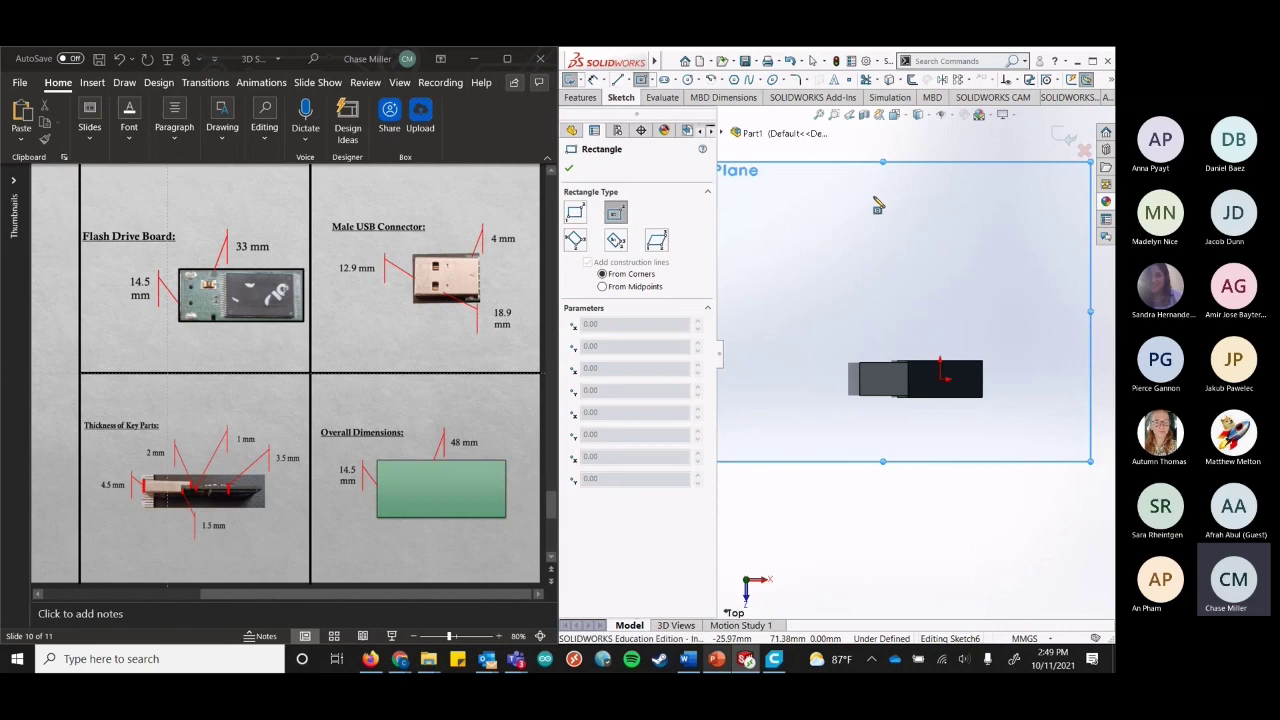
{"action": "left_click", "coordinate": [618, 82]}
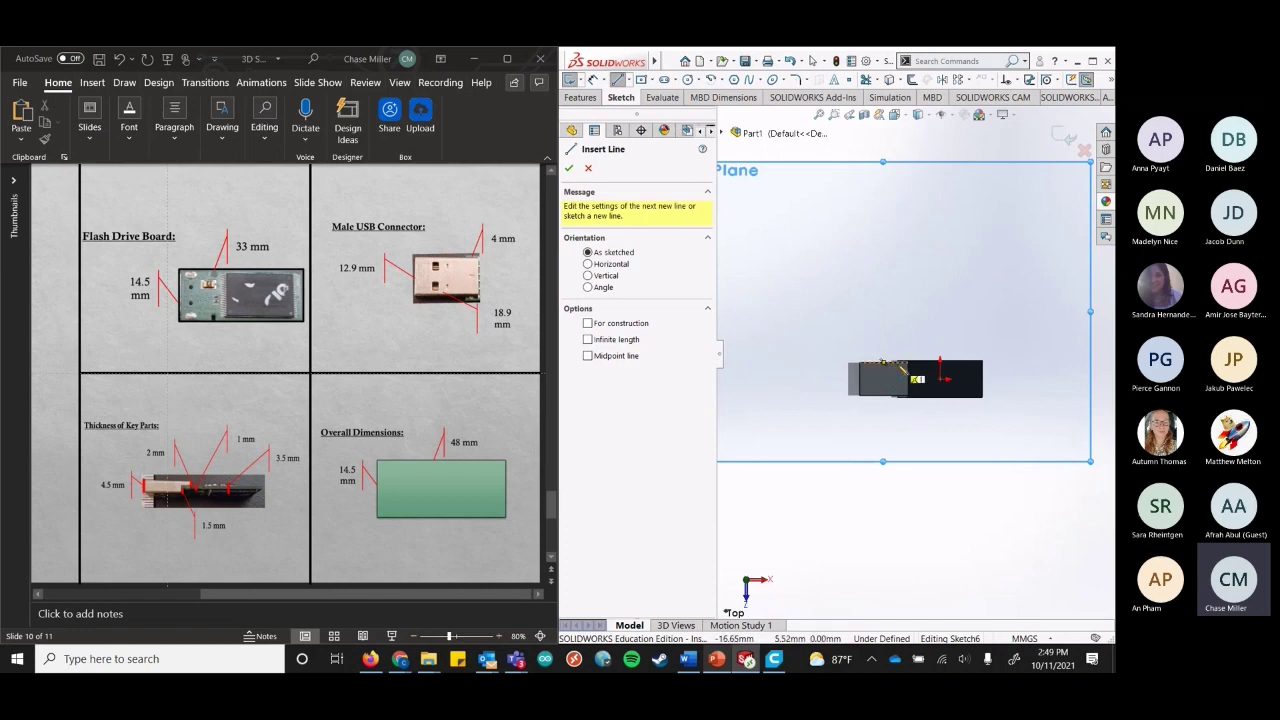
{"action": "left_click", "coordinate": [899, 366]}
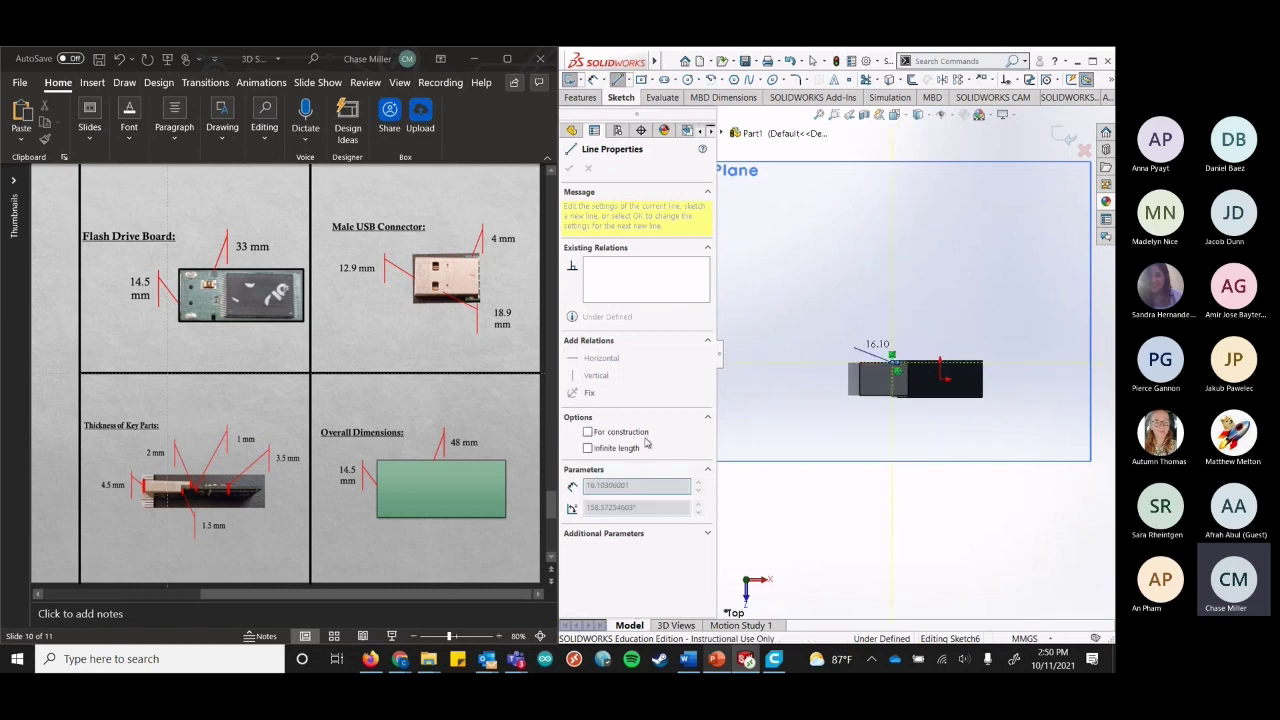
{"action": "key", "text": "Escape"}
{"action": "key", "text": "Escape"}
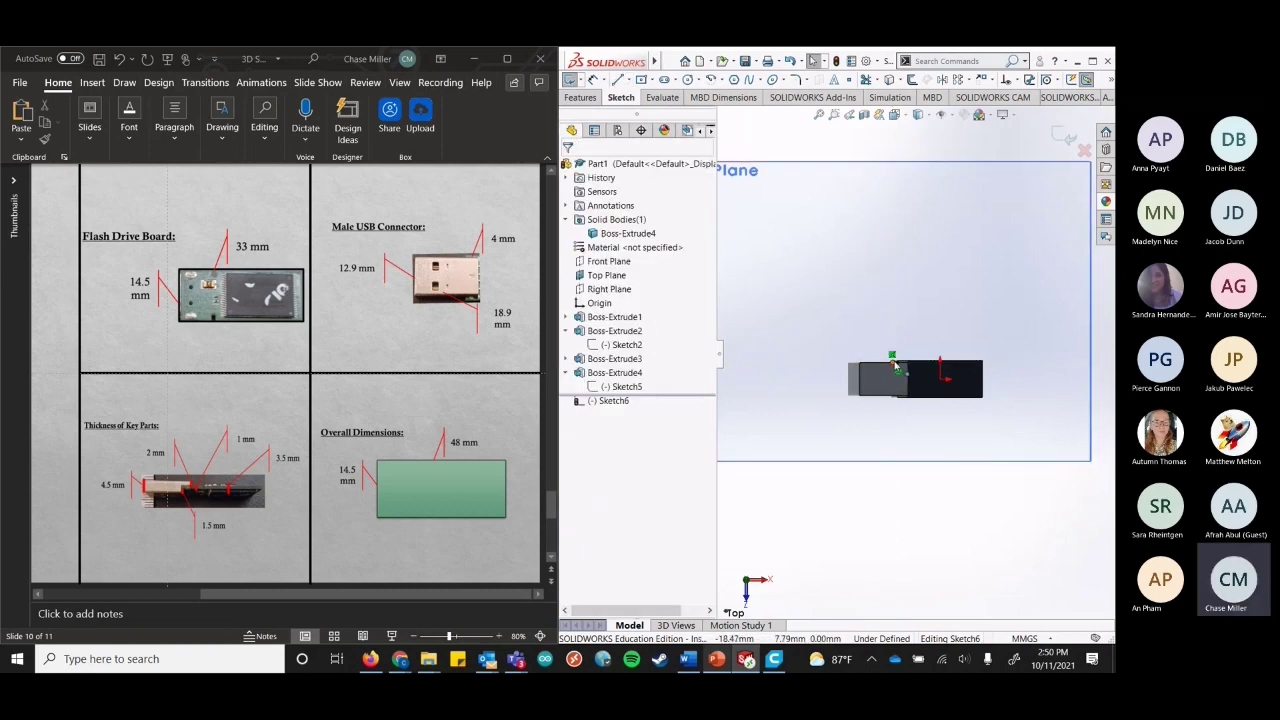
Set the short horizontal line's length to 2 mm.
{"action": "scroll", "coordinate": [895, 368], "scroll_direction": "down", "scroll_amount": 4}
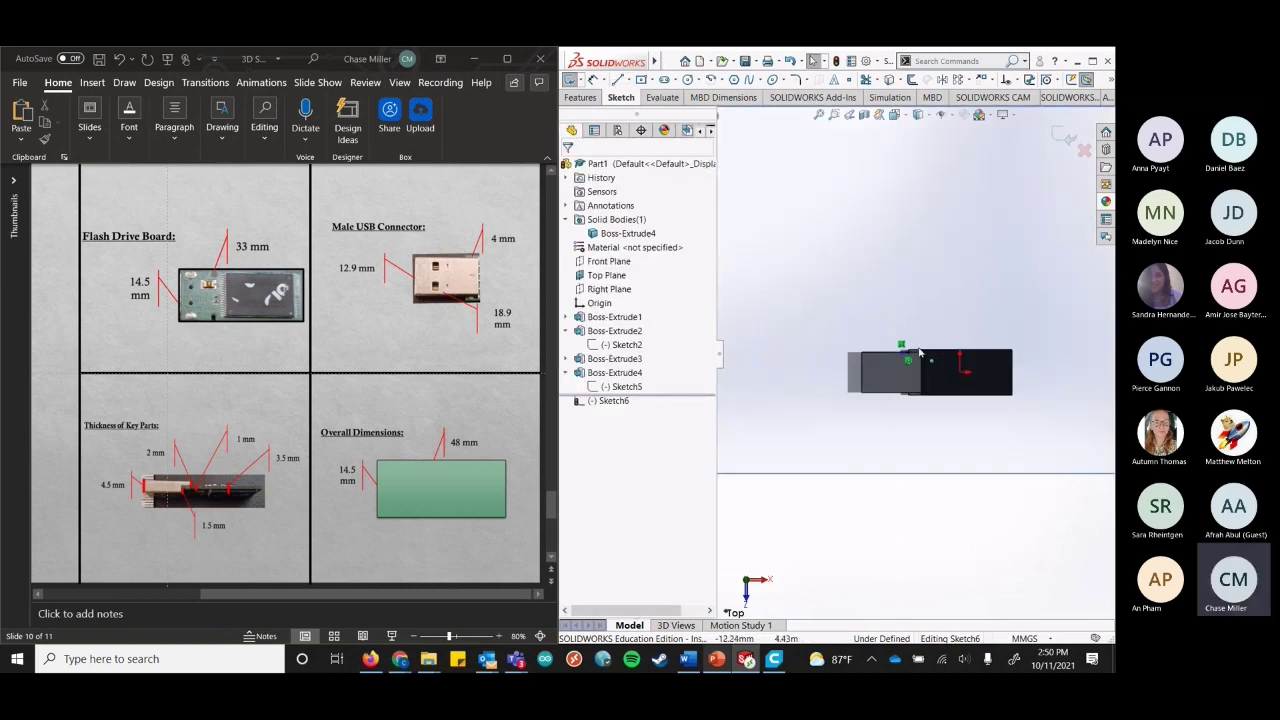
{"action": "scroll", "coordinate": [906, 354], "scroll_direction": "down", "scroll_amount": 5}
{"action": "double_click", "coordinate": [906, 314]}
{"action": "type", "text": "2"}
{"action": "key", "text": "Return"}
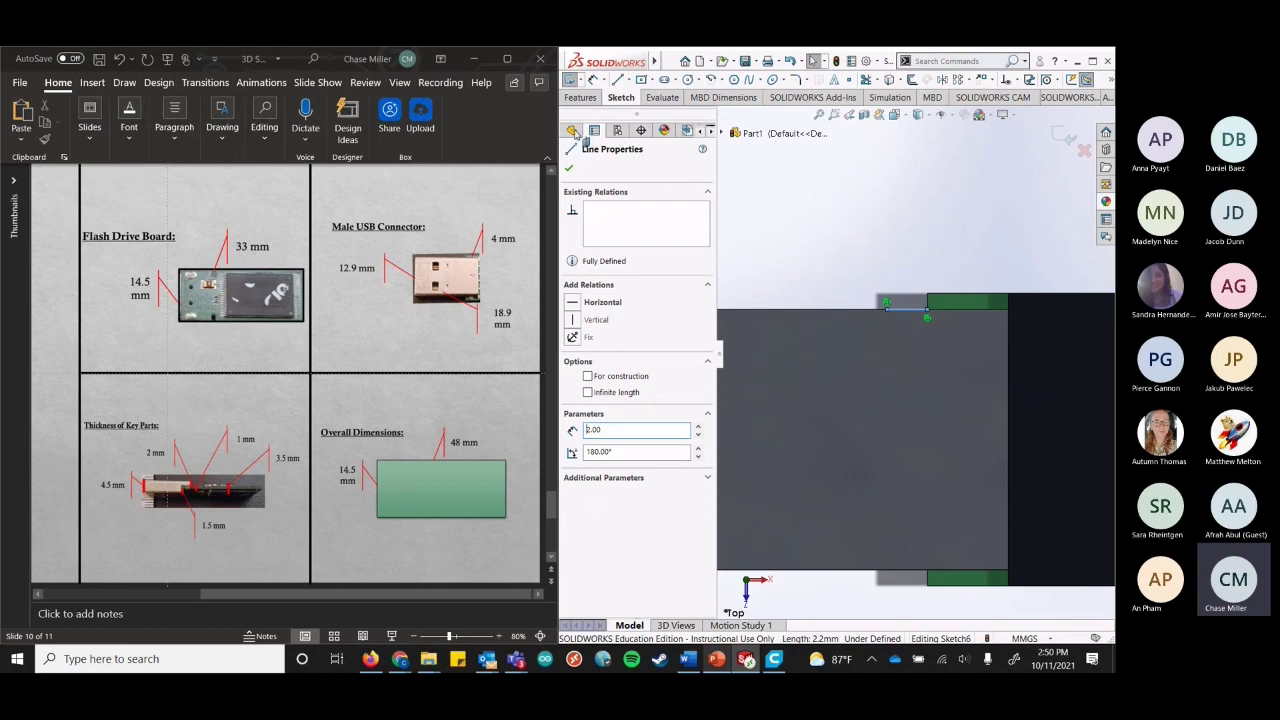
{"action": "left_click", "coordinate": [569, 168]}
Draw a vertical line about 53 mm up from the short line's outer end, followed by a 35 mm horizontal line toward the board's far end.
{"action": "scroll", "coordinate": [912, 216], "scroll_direction": "up", "scroll_amount": 3}
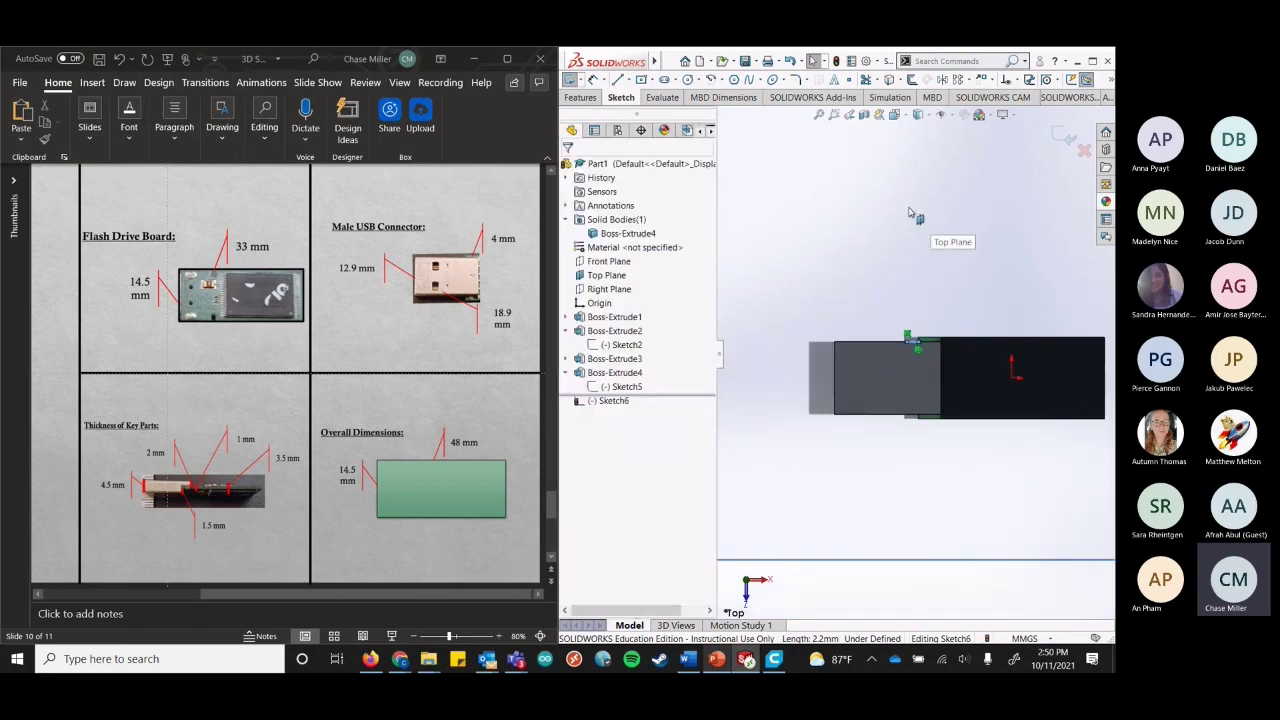
{"action": "scroll", "coordinate": [912, 214], "scroll_direction": "up", "scroll_amount": 3}
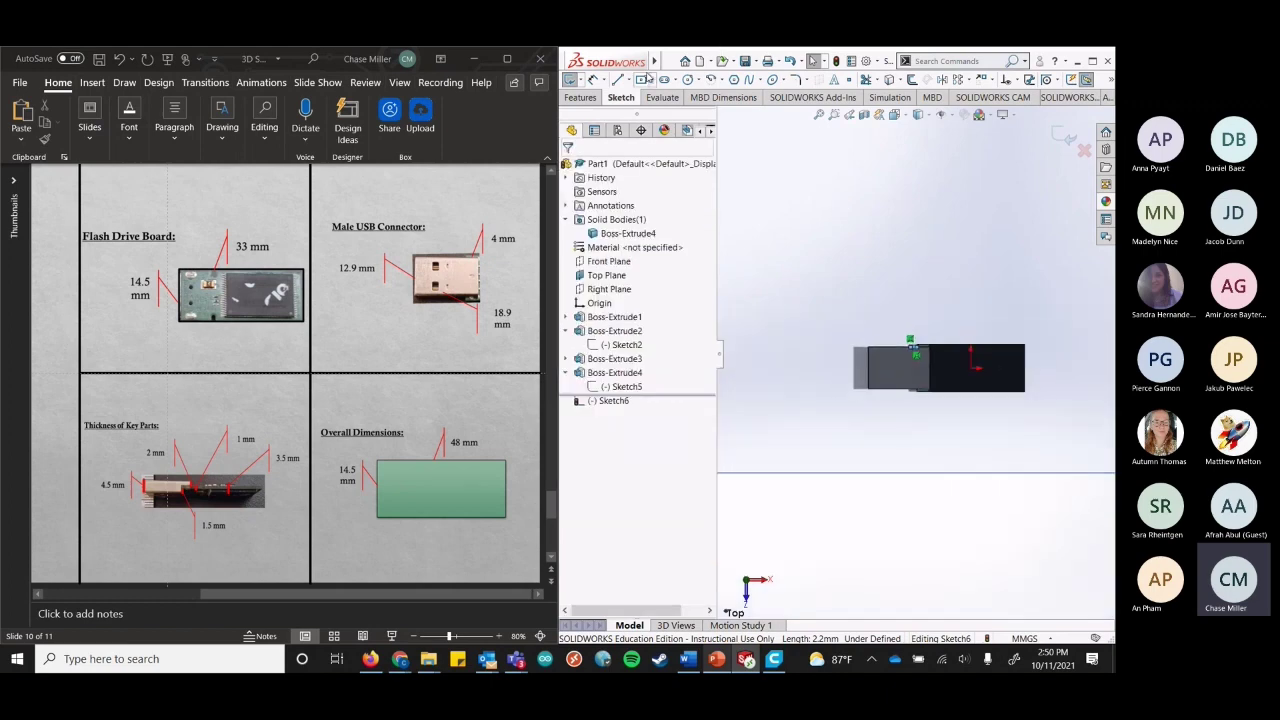
{"action": "key", "text": "l"}
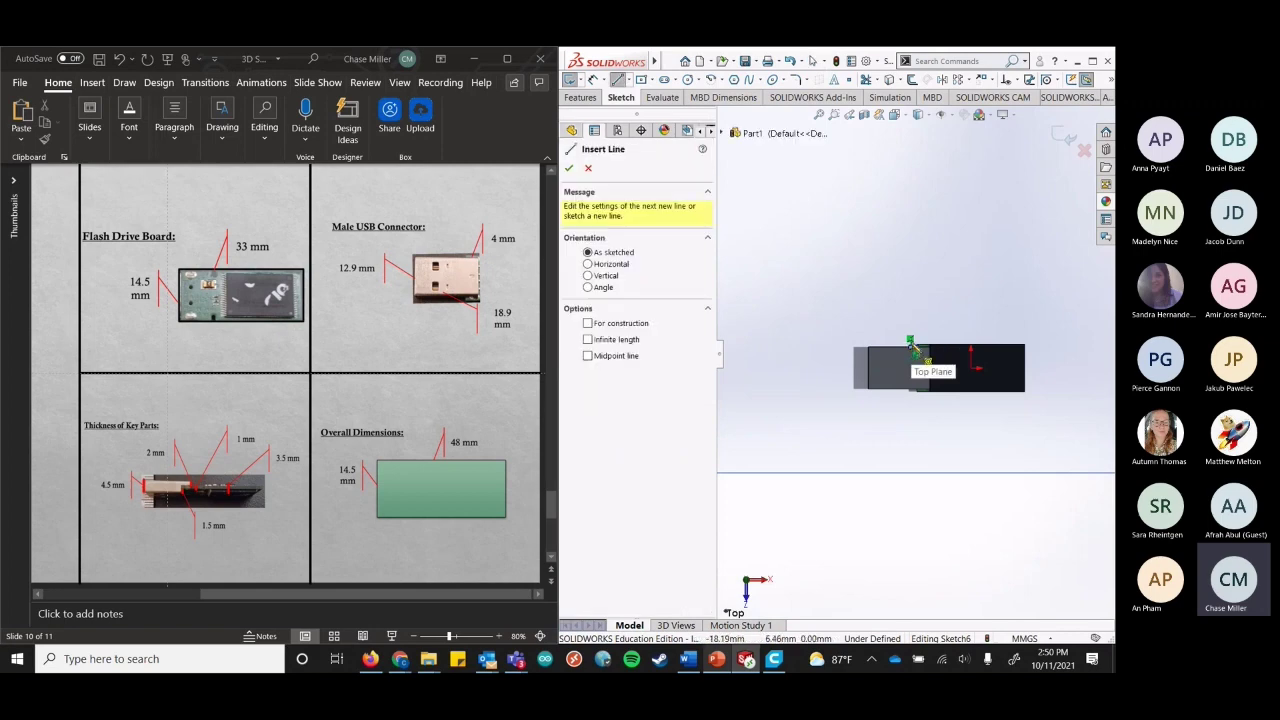
{"action": "left_click", "coordinate": [910, 342]}
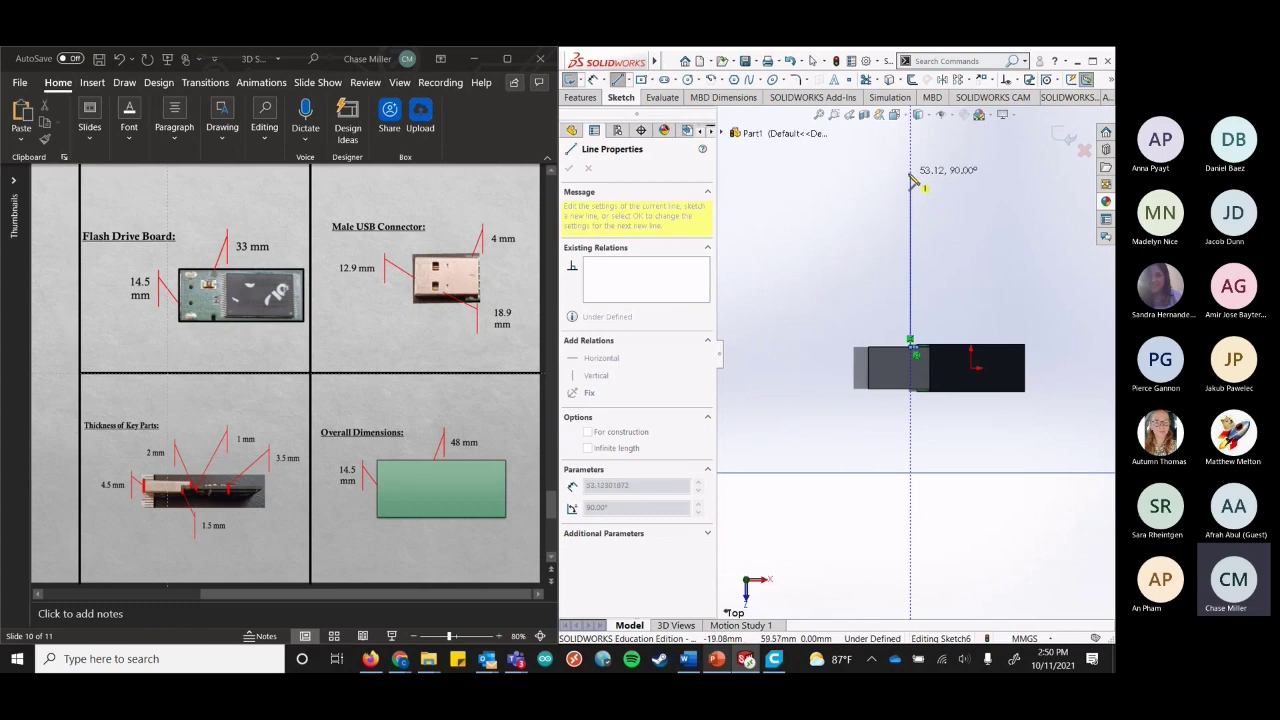
{"action": "left_click", "coordinate": [910, 175]}
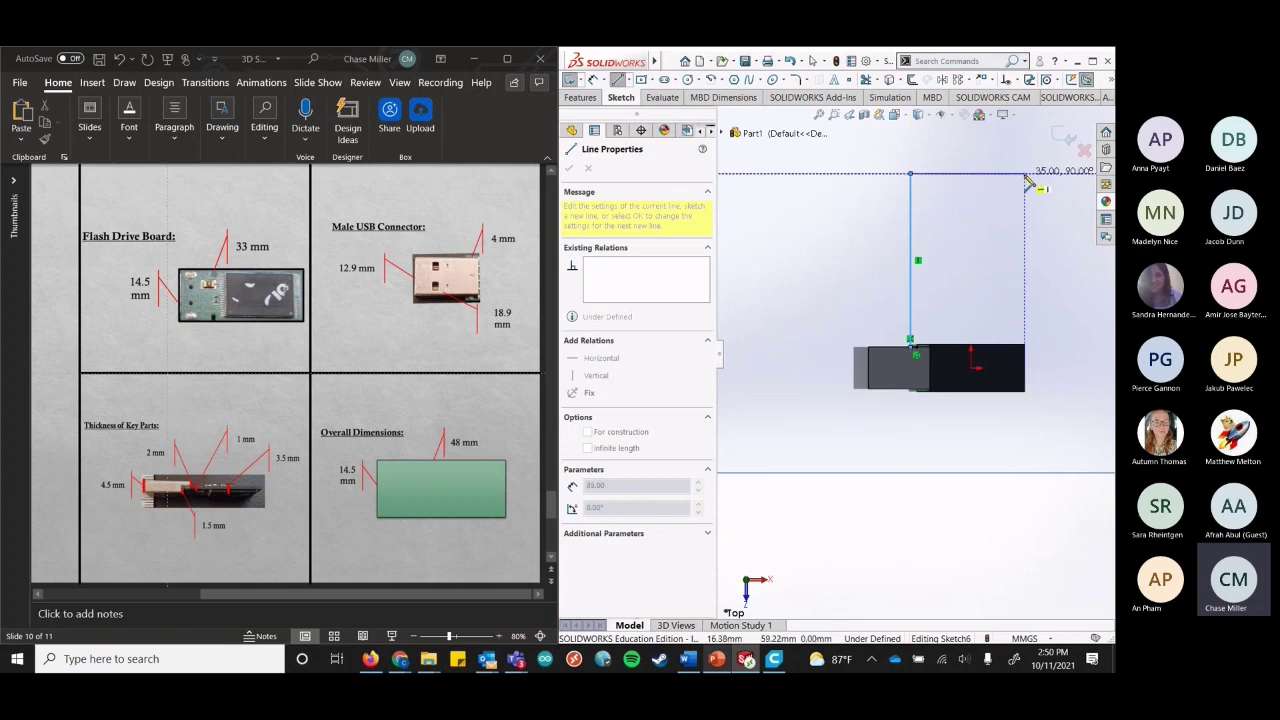
{"action": "left_click", "coordinate": [1026, 176]}
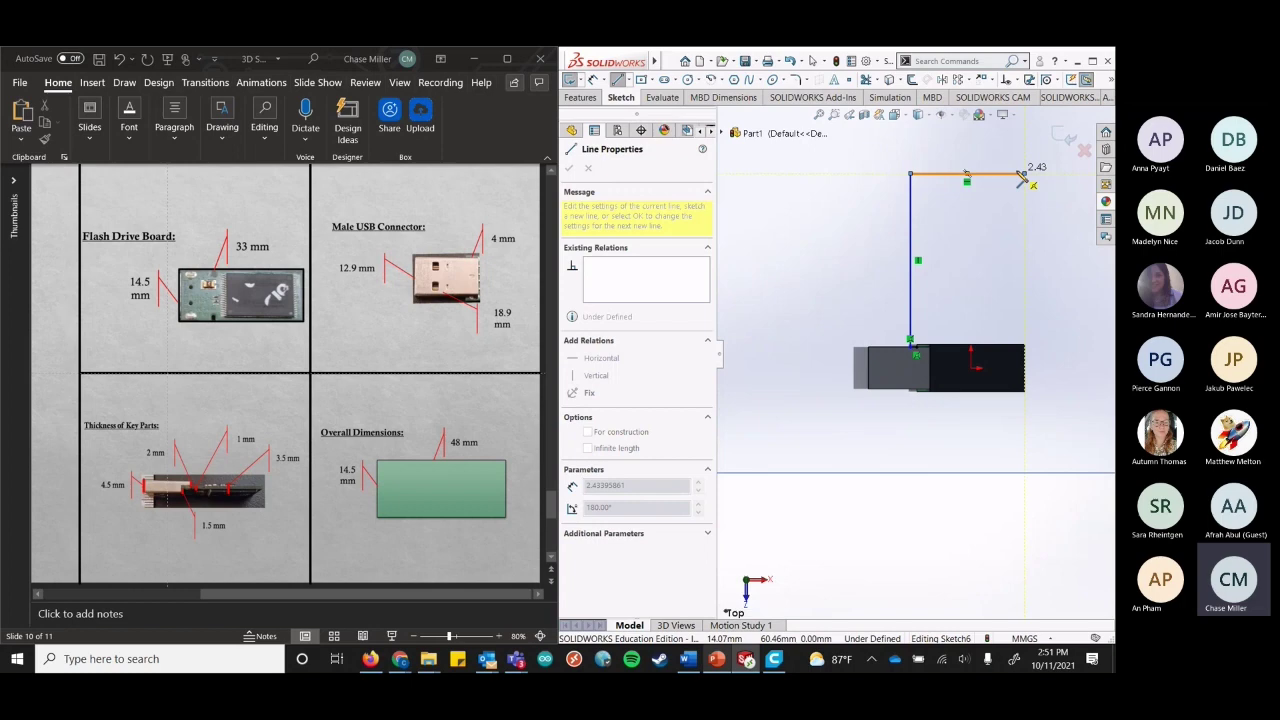
{"action": "left_click", "coordinate": [1024, 174]}
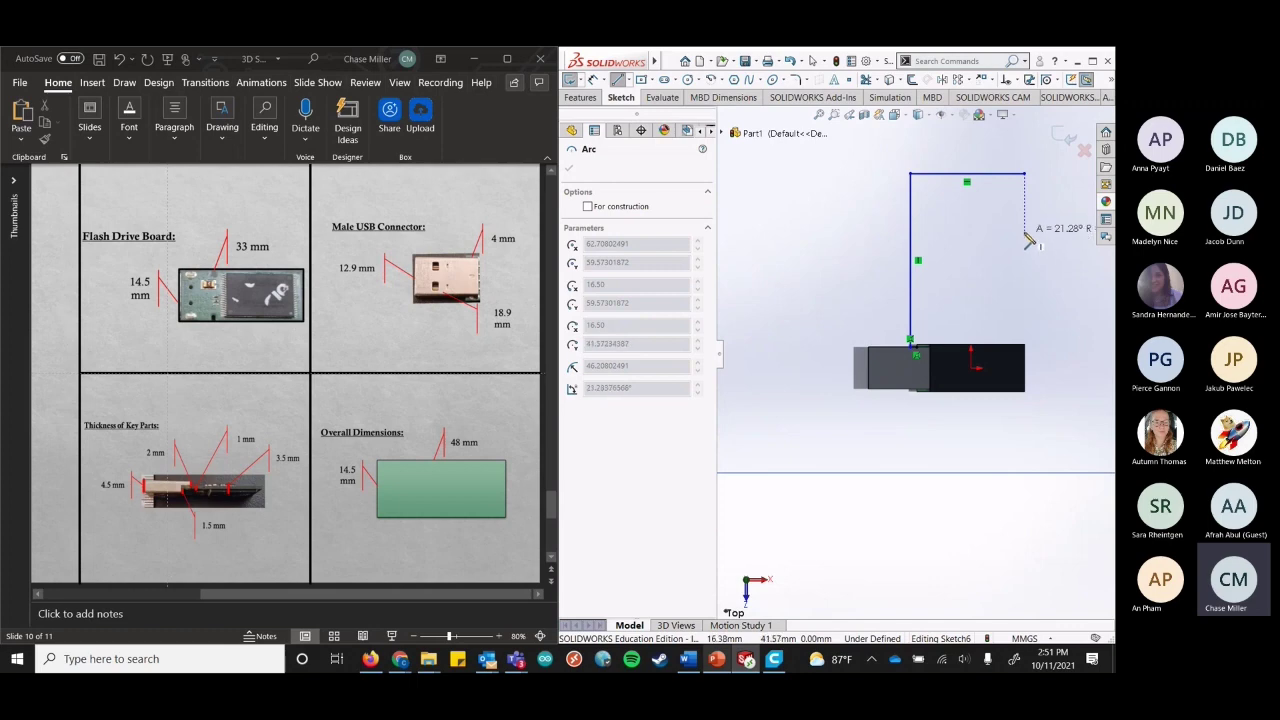
{"action": "key", "text": "Escape"}
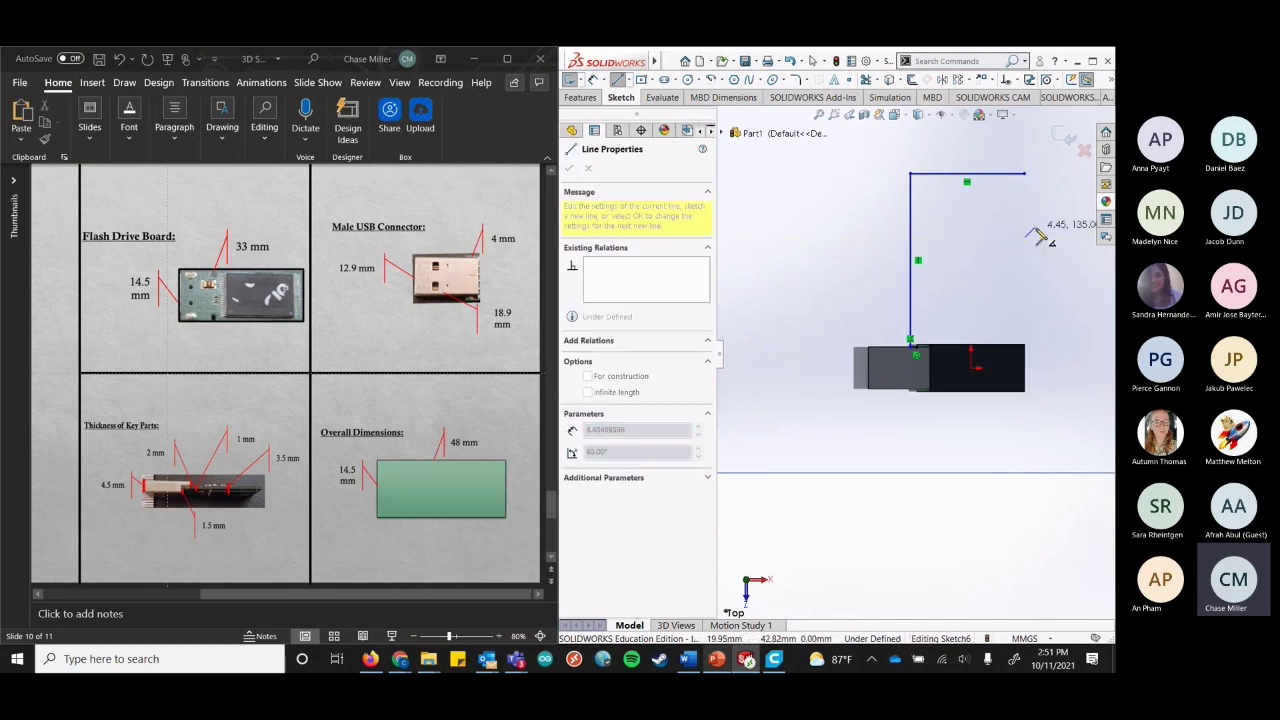
{"action": "key", "text": "Escape"}
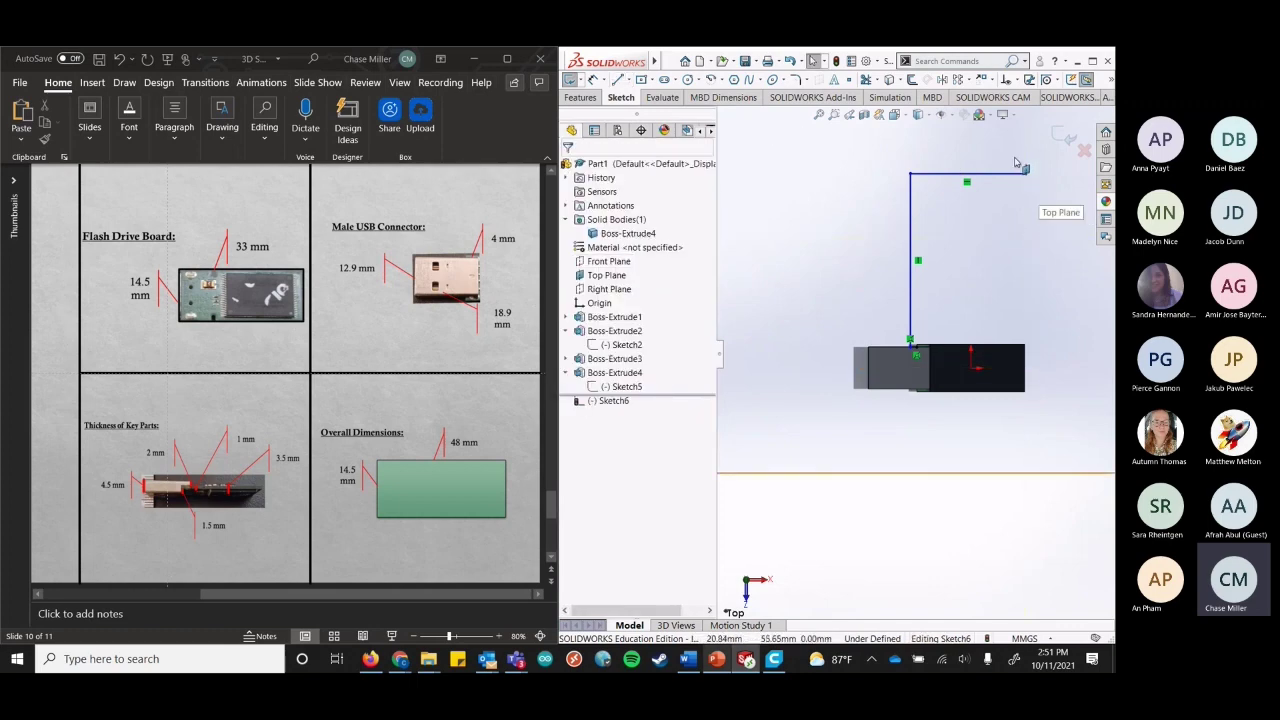
Draw a vertical line about 18.7 mm down from the free end of the upper horizontal line.
{"action": "left_click", "coordinate": [616, 79]}
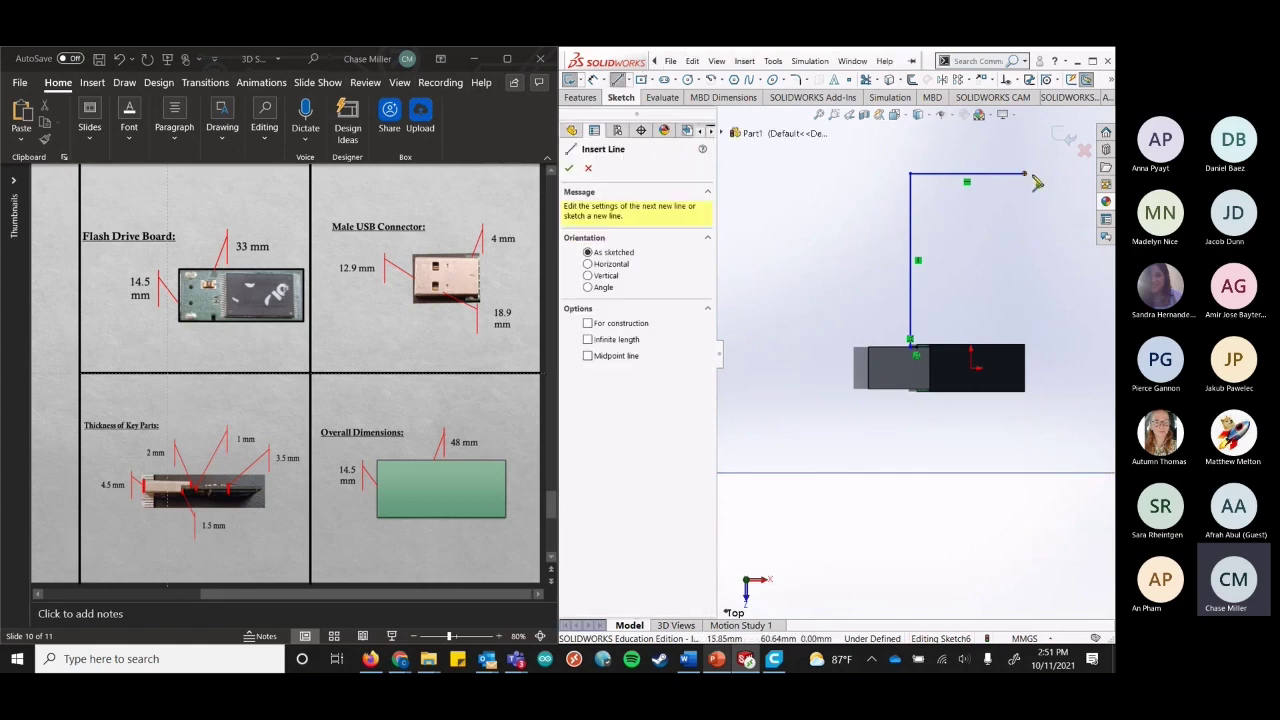
{"action": "left_click", "coordinate": [1025, 175]}
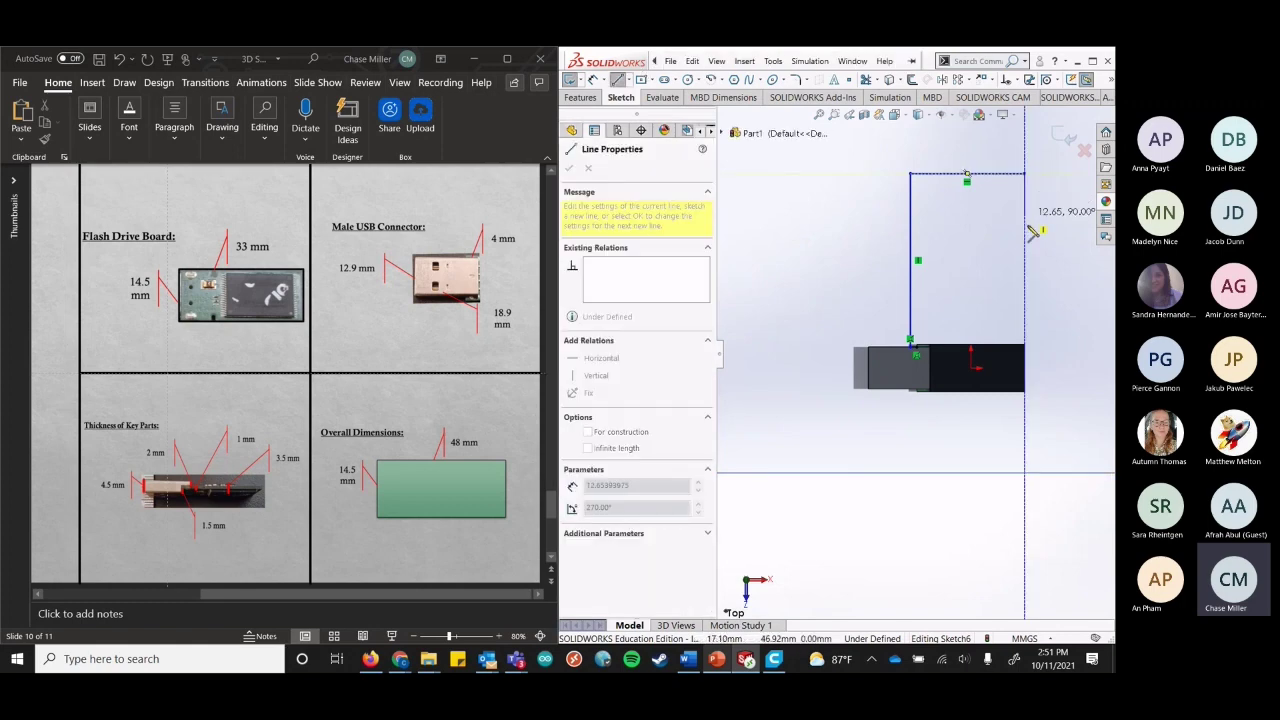
{"action": "left_click", "coordinate": [1025, 234]}
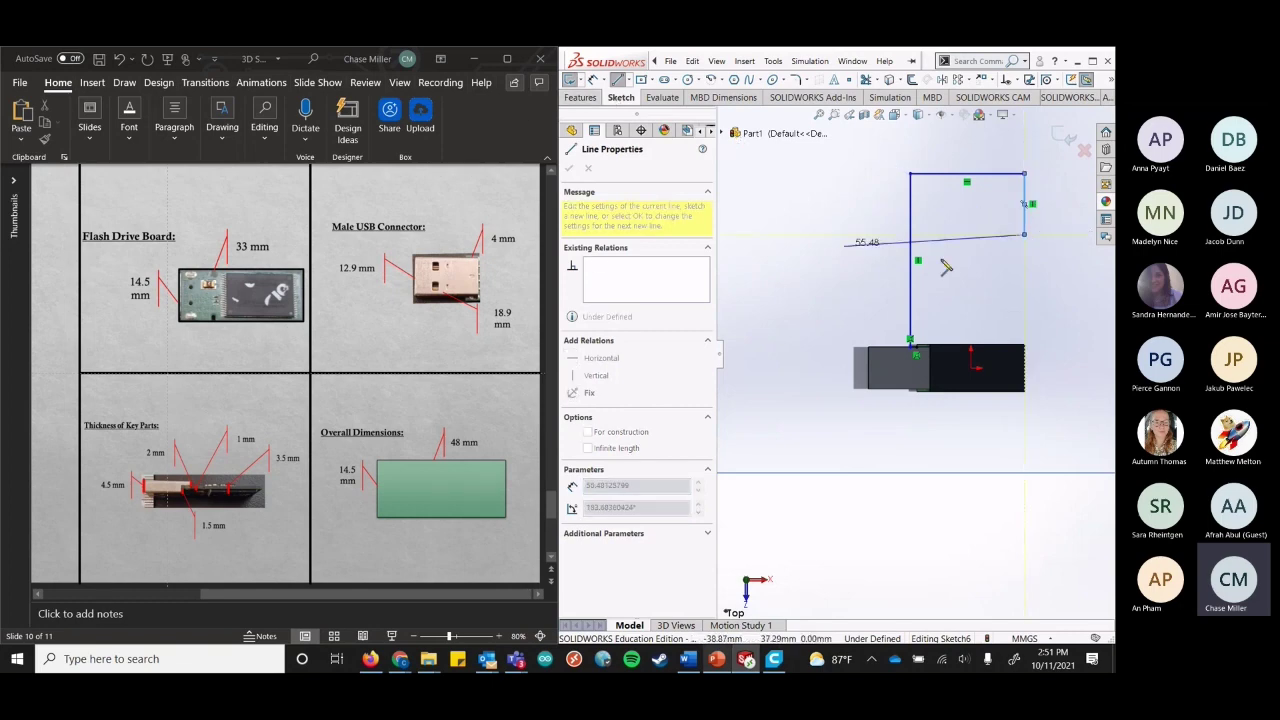
{"action": "key", "text": "Escape"}
{"action": "key", "text": "Escape"}
{"action": "left_click", "coordinate": [1025, 207]}
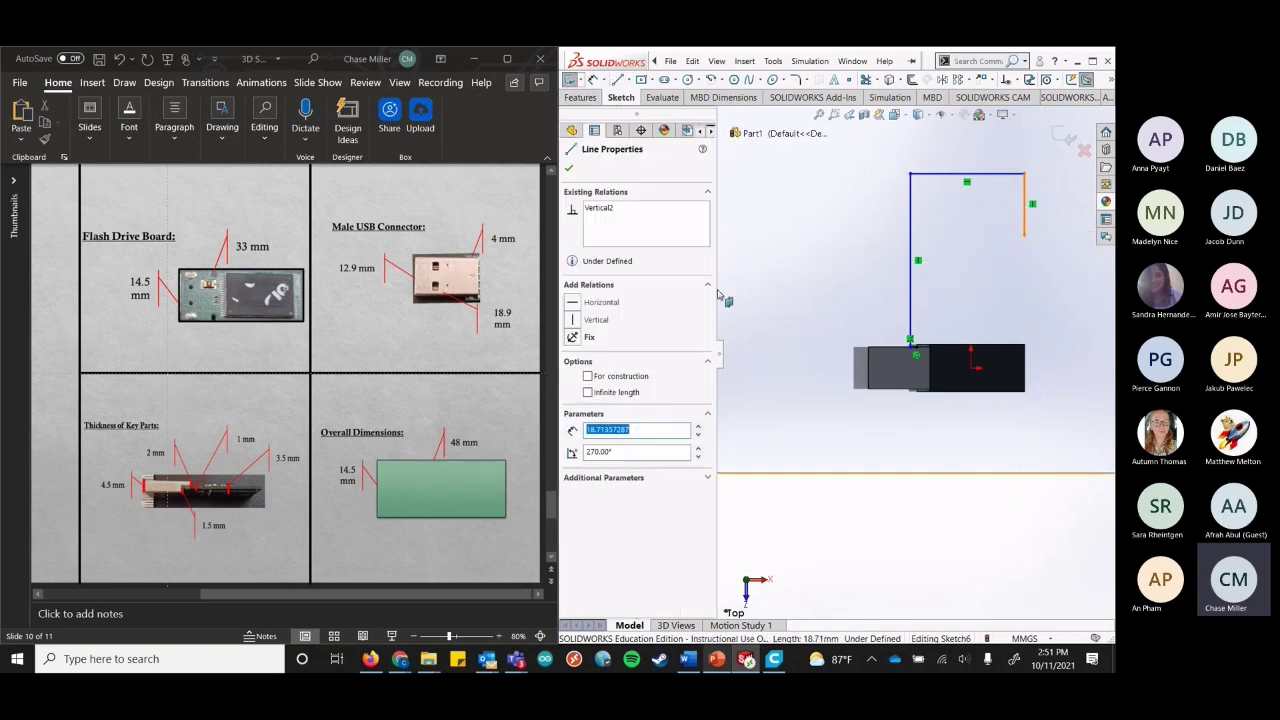
{"action": "left_click", "coordinate": [642, 429]}
{"action": "left_click", "coordinate": [570, 172]}
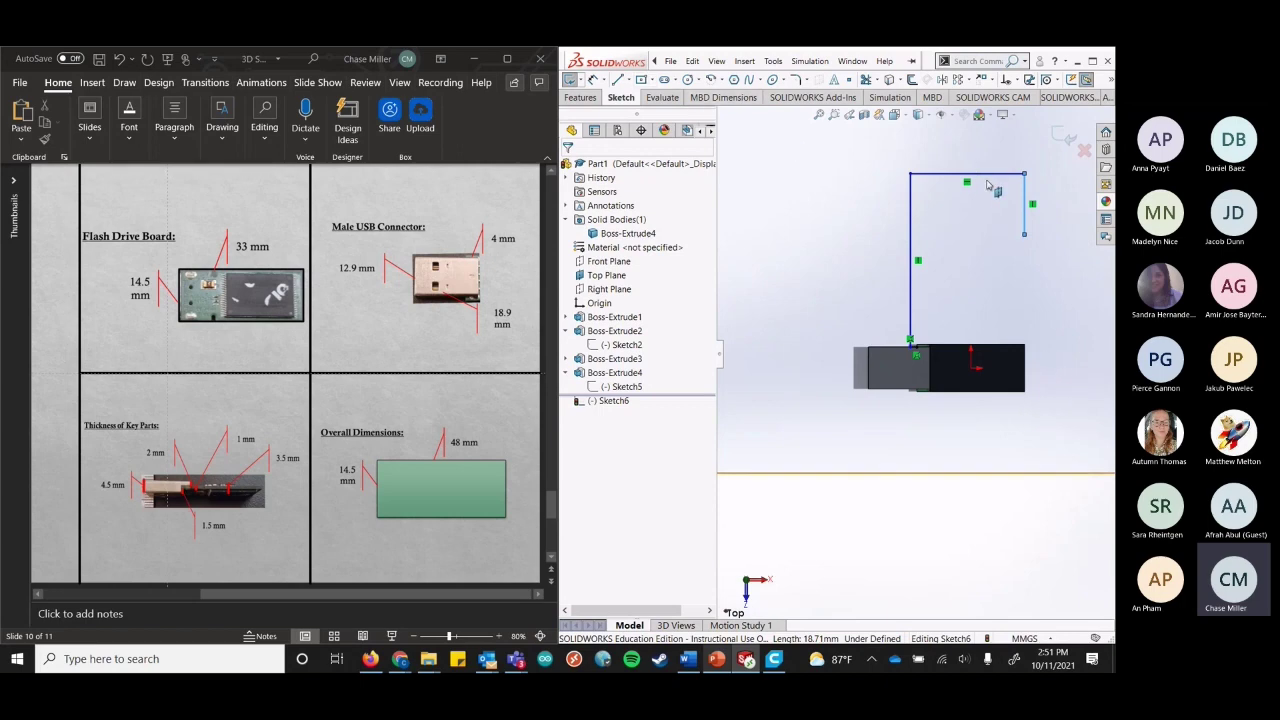
Sketch a 3 Point Corner Rectangle about 40.2 by 18.7 mm, starting on the long vertical line and reaching past the short vertical one.
{"action": "left_click", "coordinate": [649, 80]}
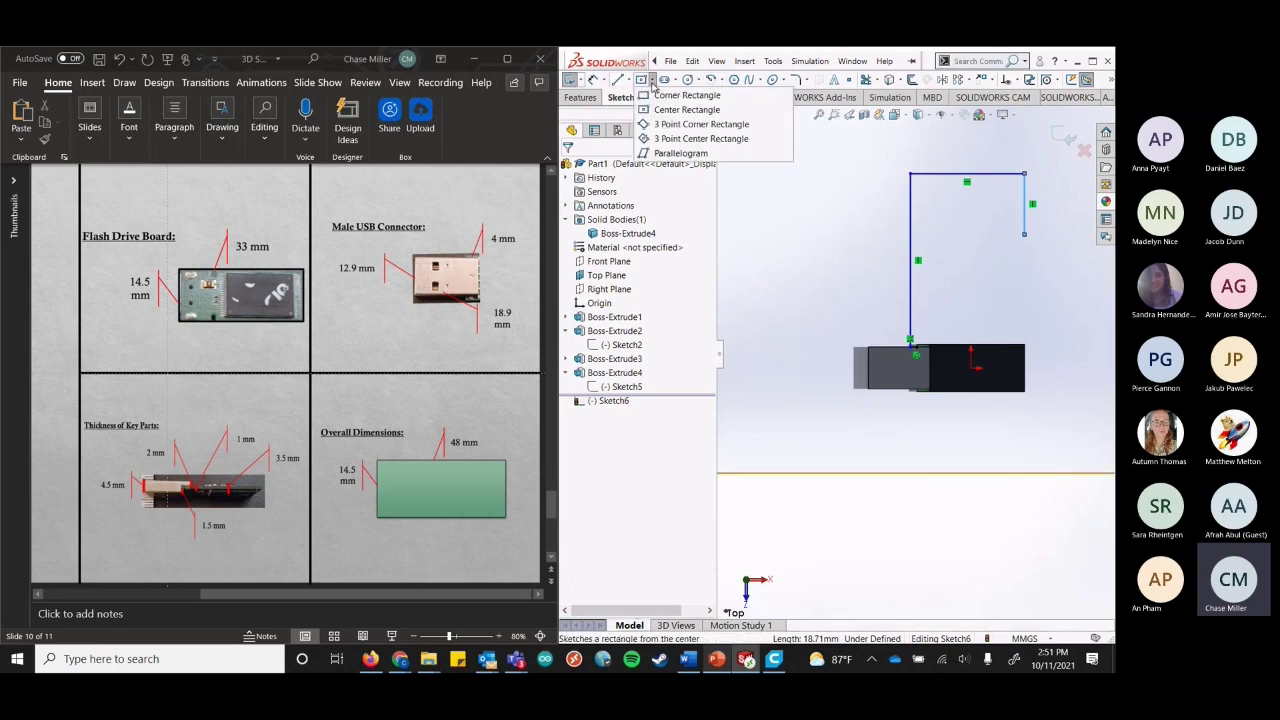
{"action": "left_click", "coordinate": [670, 125]}
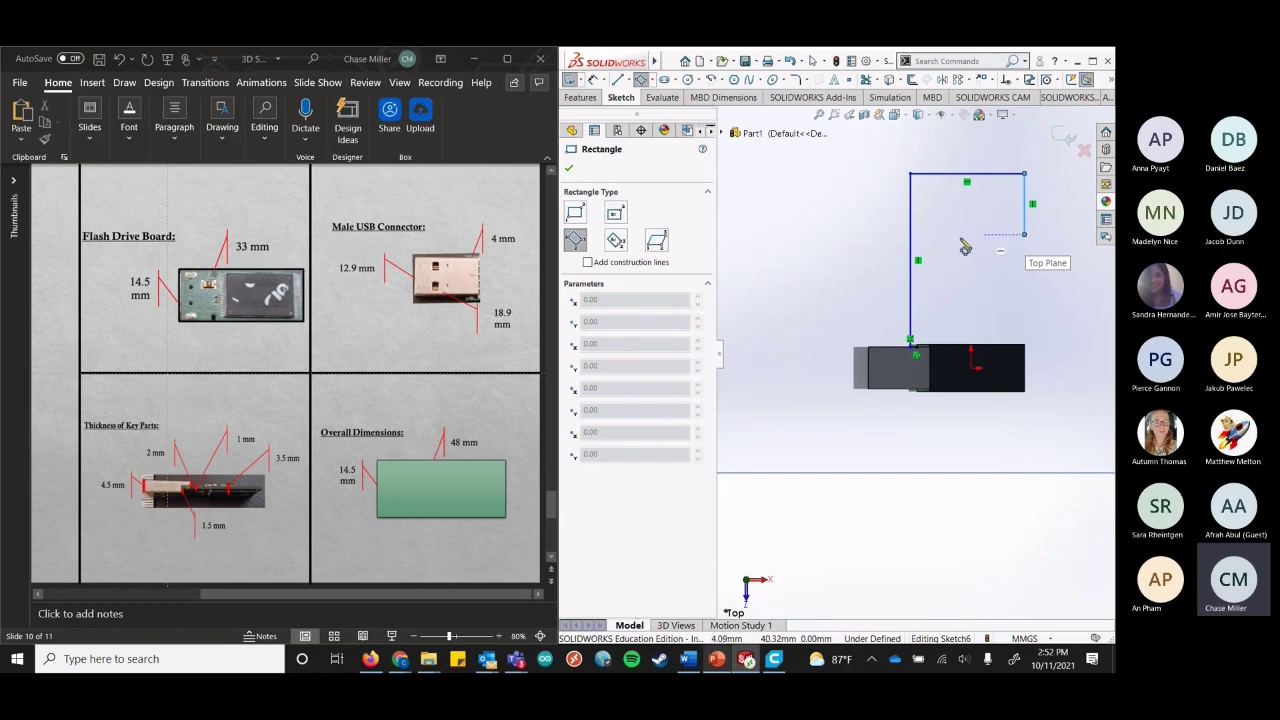
{"action": "left_click", "coordinate": [911, 245]}
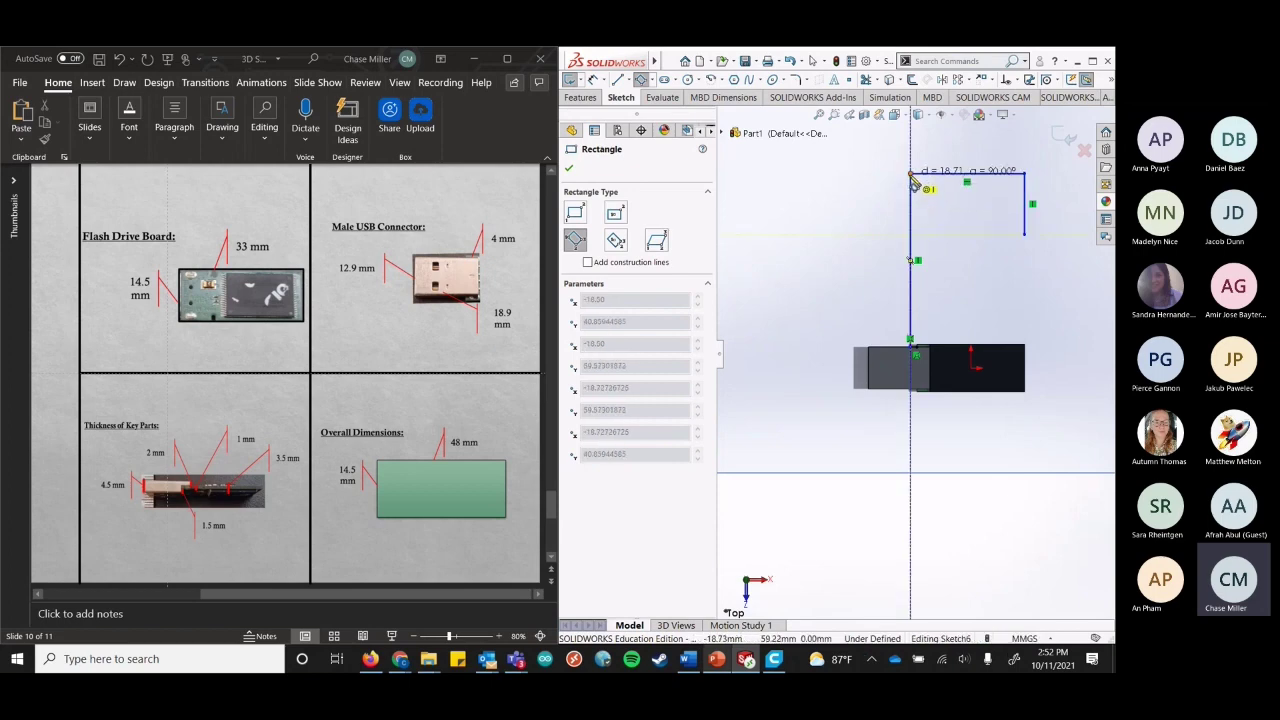
{"action": "left_click", "coordinate": [1043, 183]}
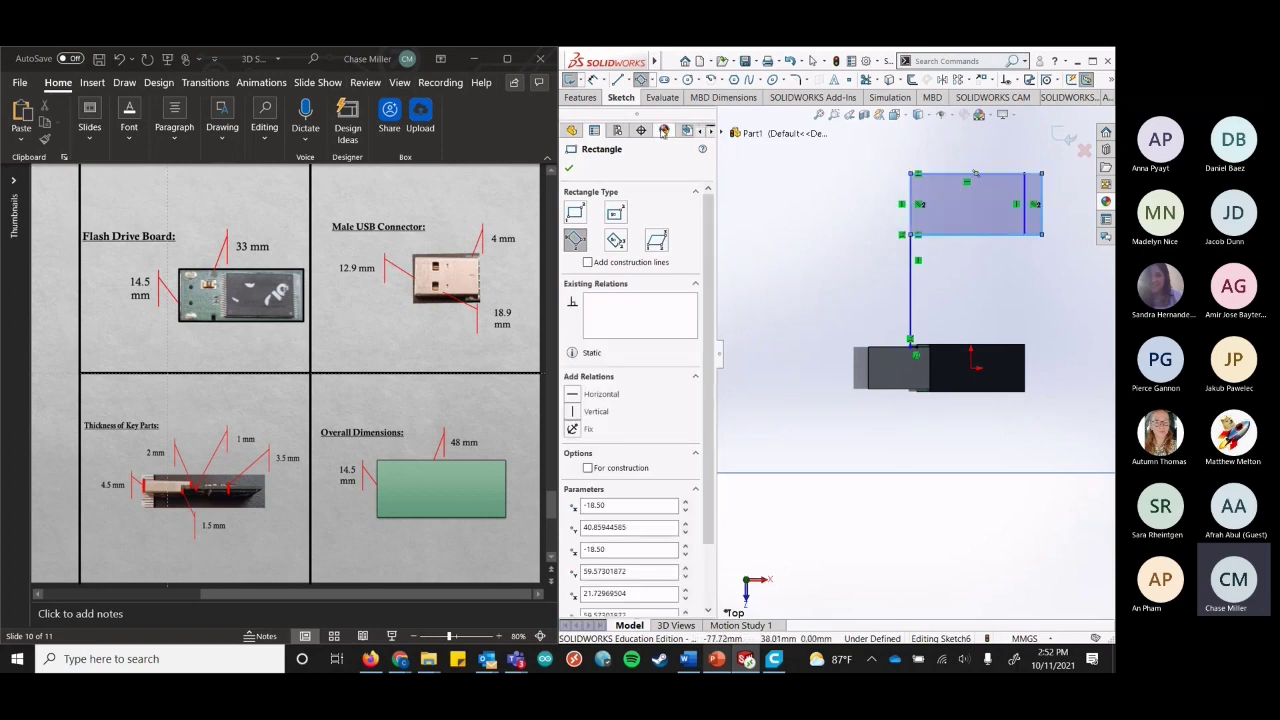
{"action": "key", "text": "Escape"}
Set the length of the rectangle's lower long side to 40 mm.
{"action": "left_click", "coordinate": [990, 235]}
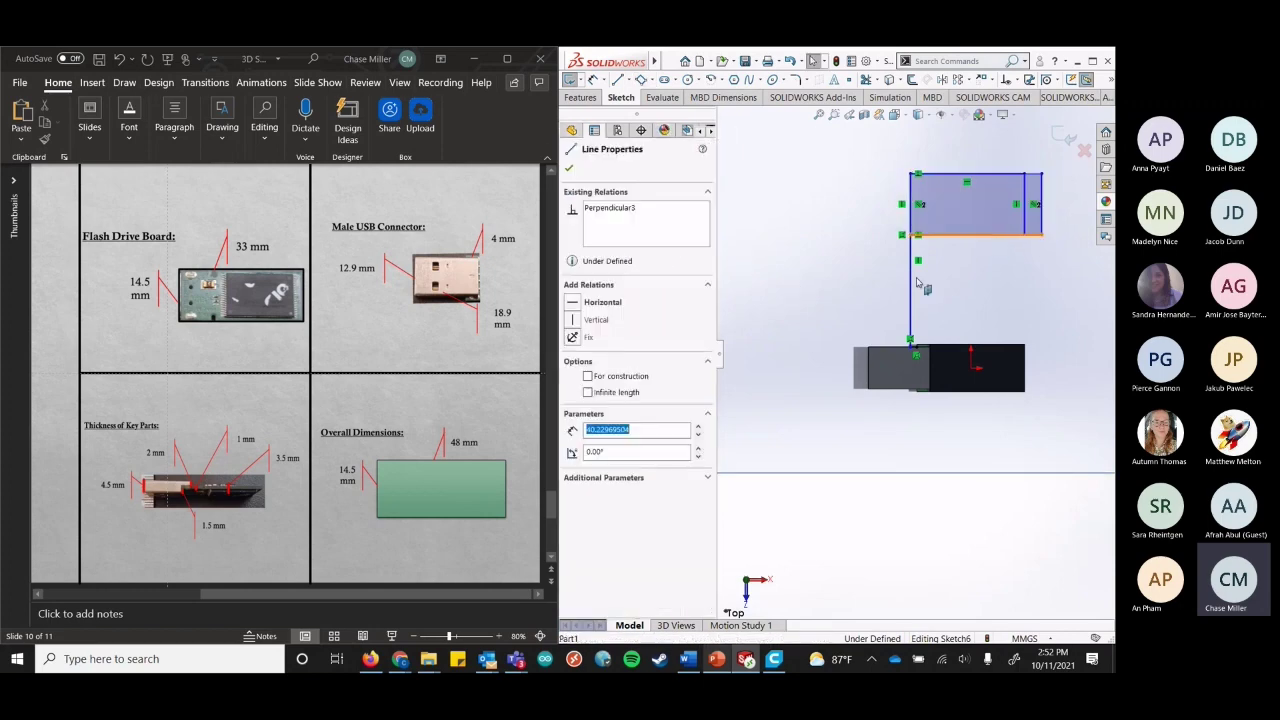
{"action": "left_click", "coordinate": [653, 428]}
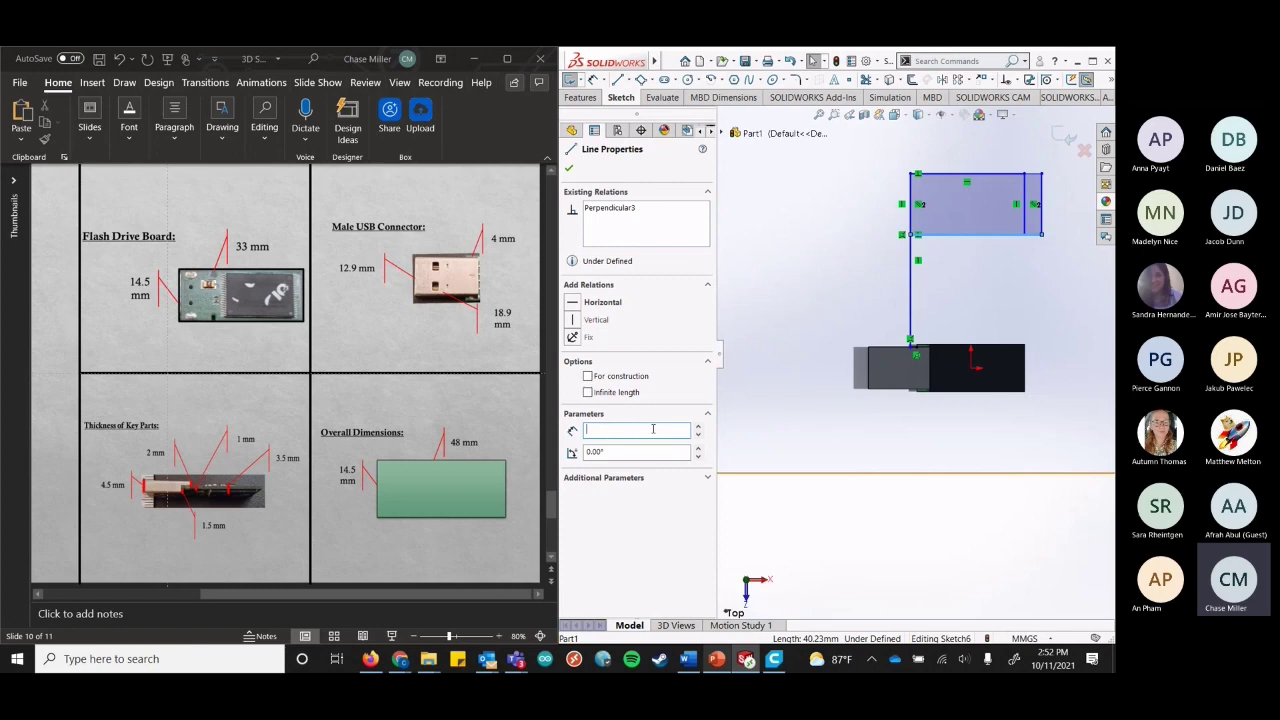
{"action": "type", "text": "40"}
{"action": "key", "text": "Return"}
{"action": "left_click", "coordinate": [571, 168]}
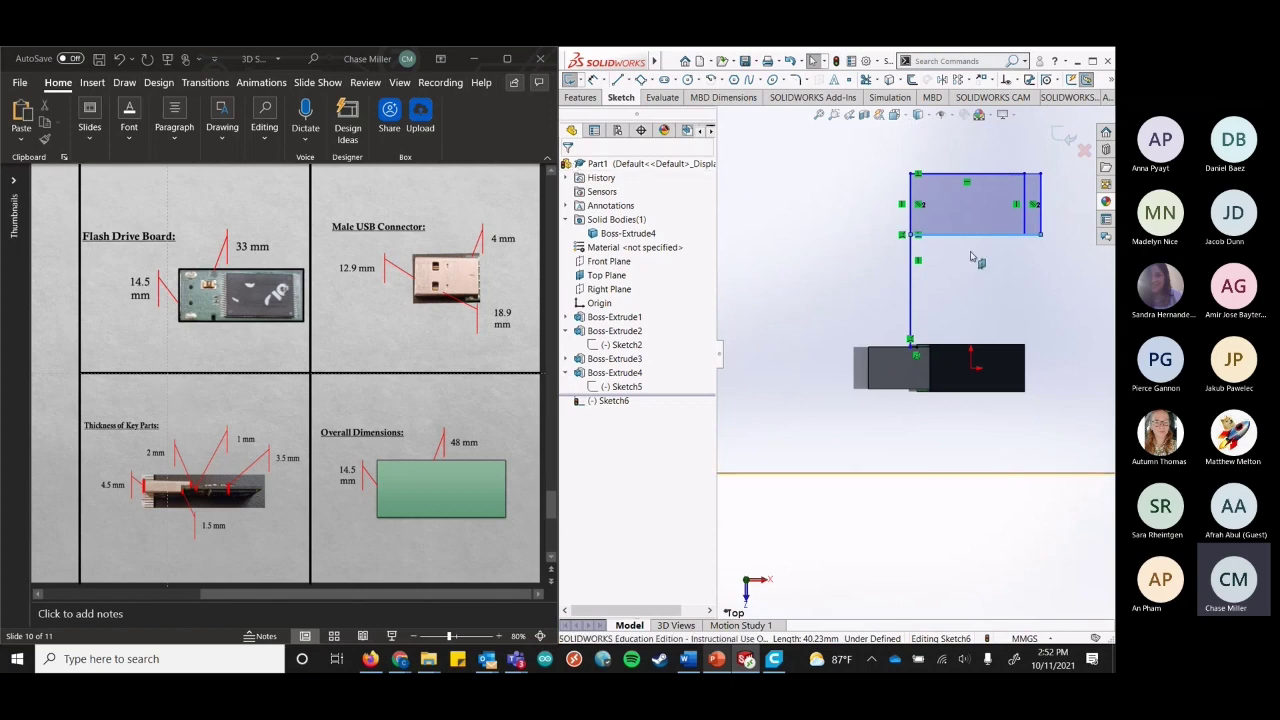
Try to delete the redundant vertical line inside the rectangle, and undo the deletion.
{"action": "left_click", "coordinate": [1024, 210]}
{"action": "key", "text": "Delete"}
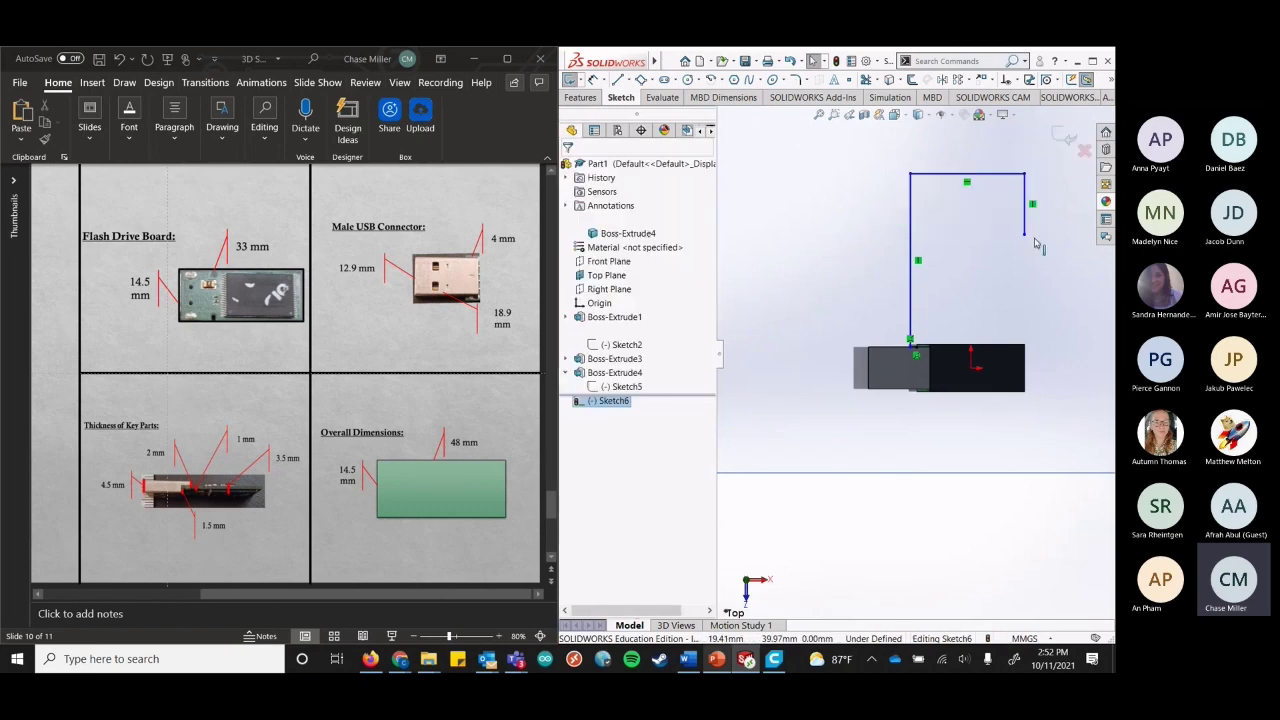
{"action": "key", "text": "ctrl+z"}
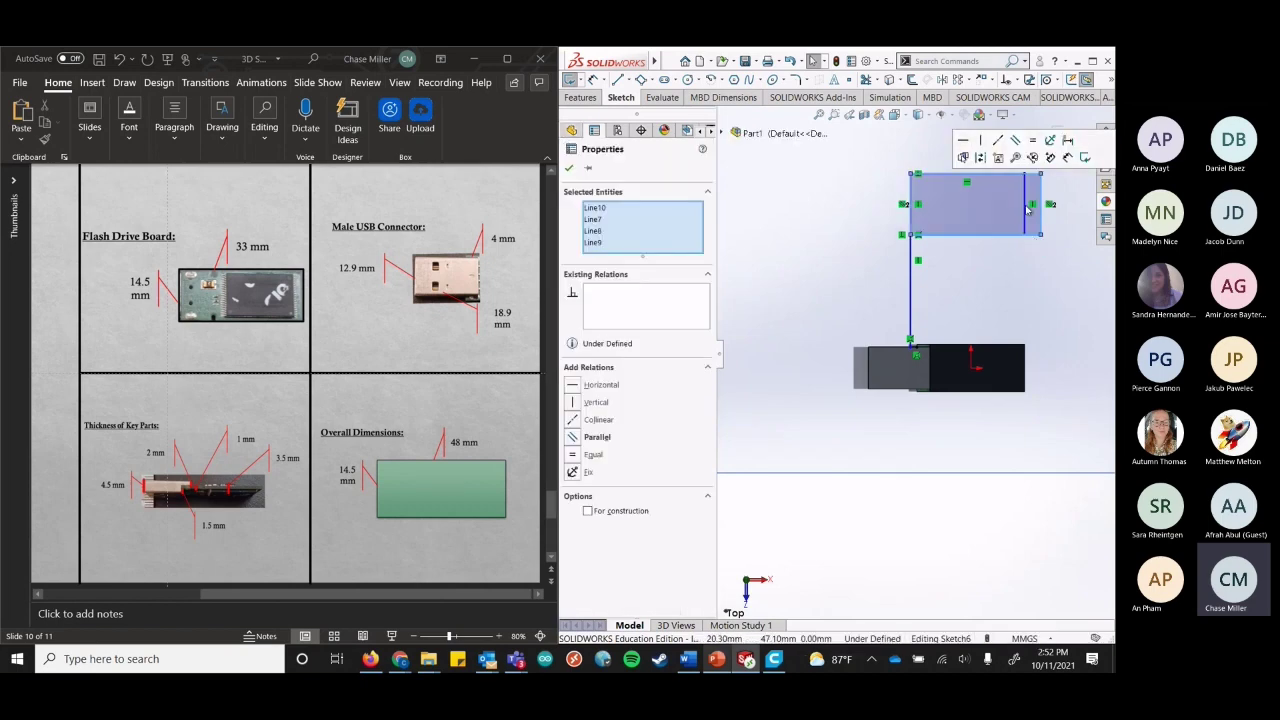
Delete the redundant vertical line inside the rectangle and the long vertical line linking it to the flash drive.
{"action": "left_click", "coordinate": [1026, 207]}
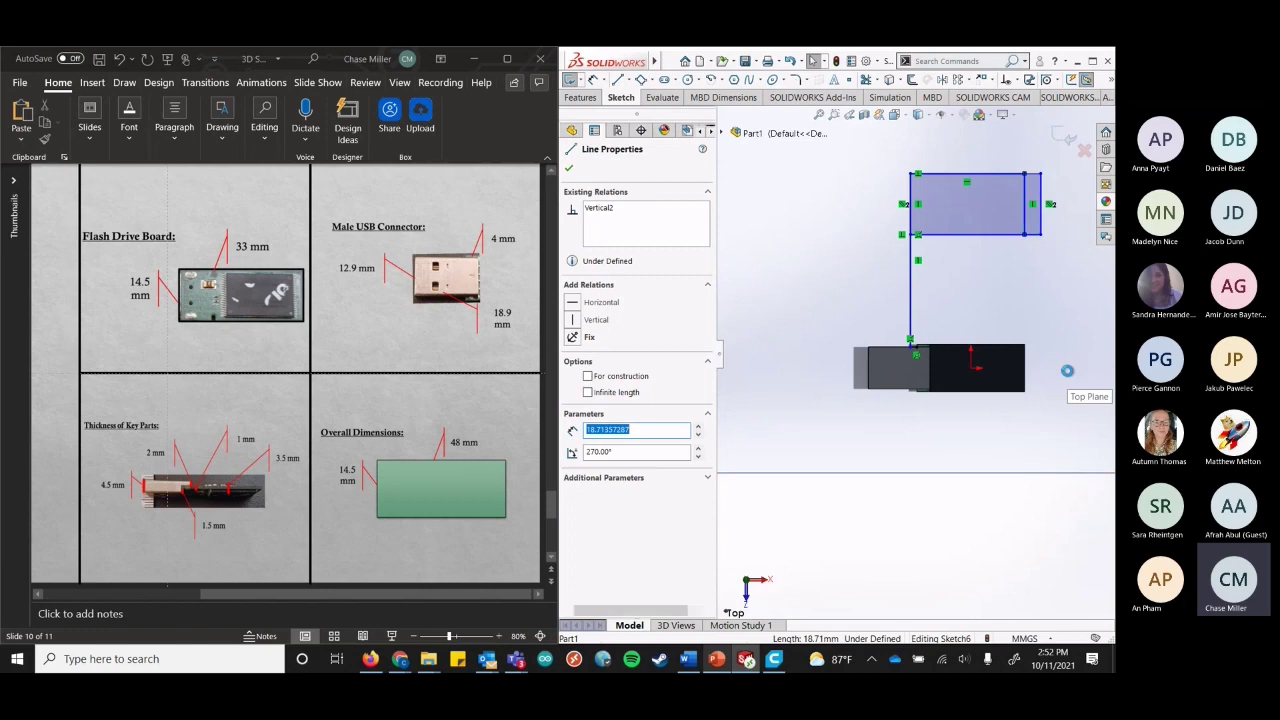
{"action": "left_click", "coordinate": [981, 163]}
{"action": "left_click", "coordinate": [909, 287]}
{"action": "key", "text": "Delete"}
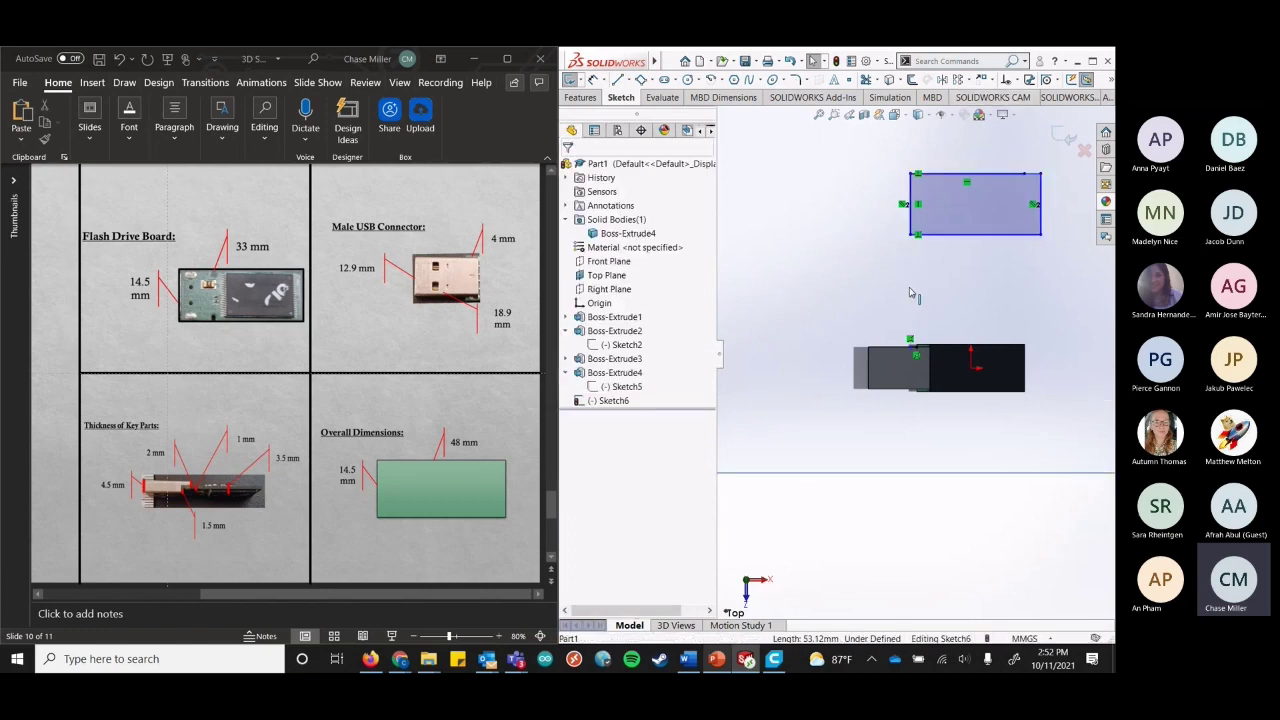
Remove the redundant shorter line overlapping the rectangle's upper edge.
{"action": "left_click", "coordinate": [950, 179]}
{"action": "key", "text": "Escape"}
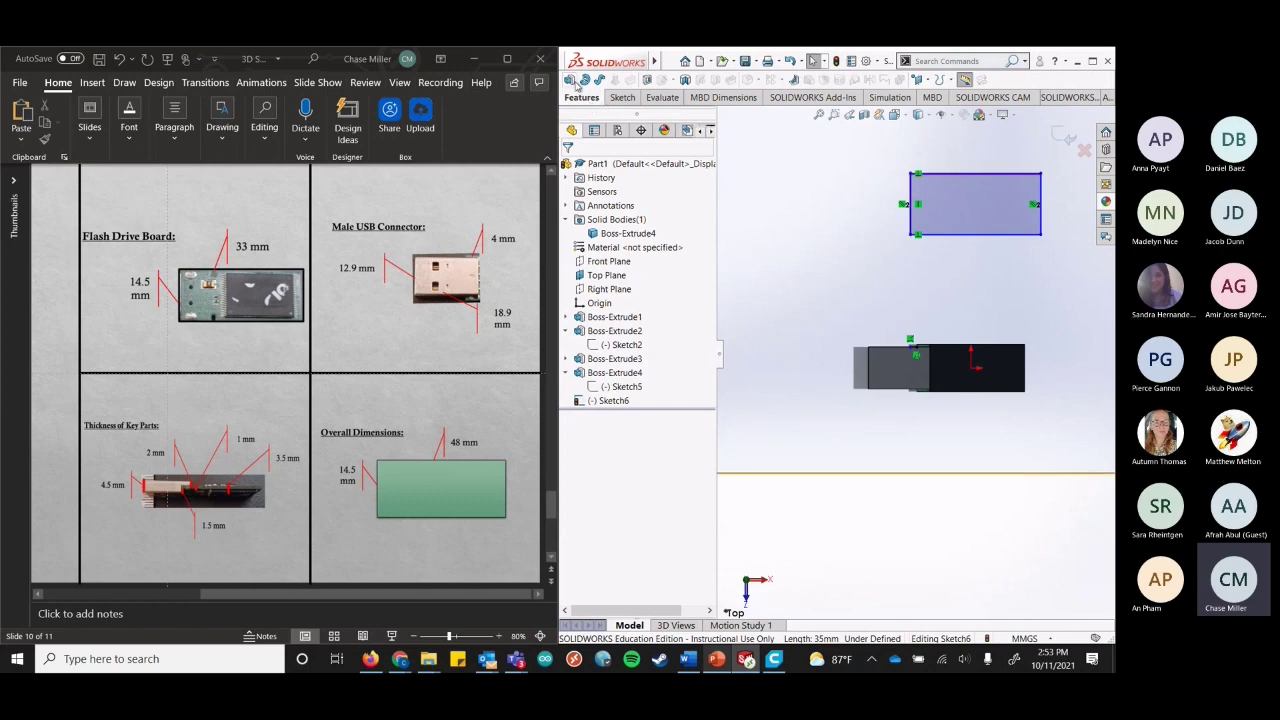
Start a blind Boss-Extrude with the rectangle's region as the selected contour.
{"action": "left_click", "coordinate": [571, 81]}
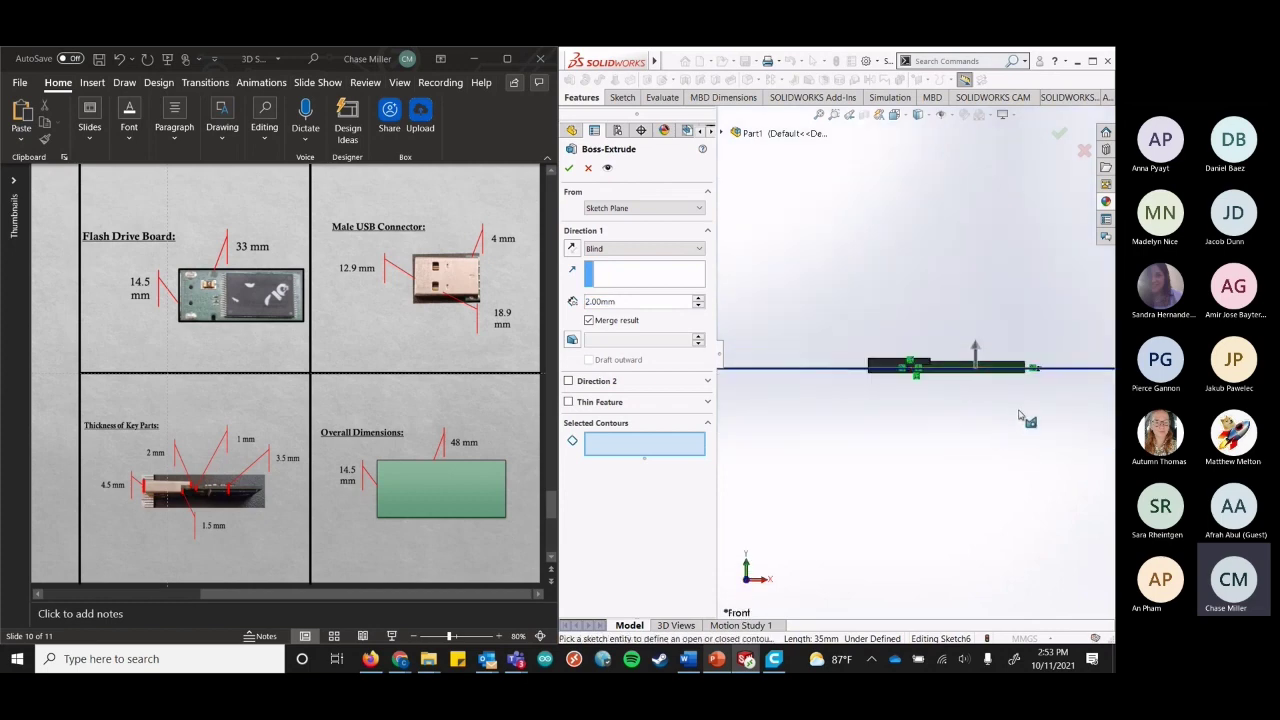
{"action": "left_click", "coordinate": [573, 249]}
{"action": "left_click", "coordinate": [573, 249]}
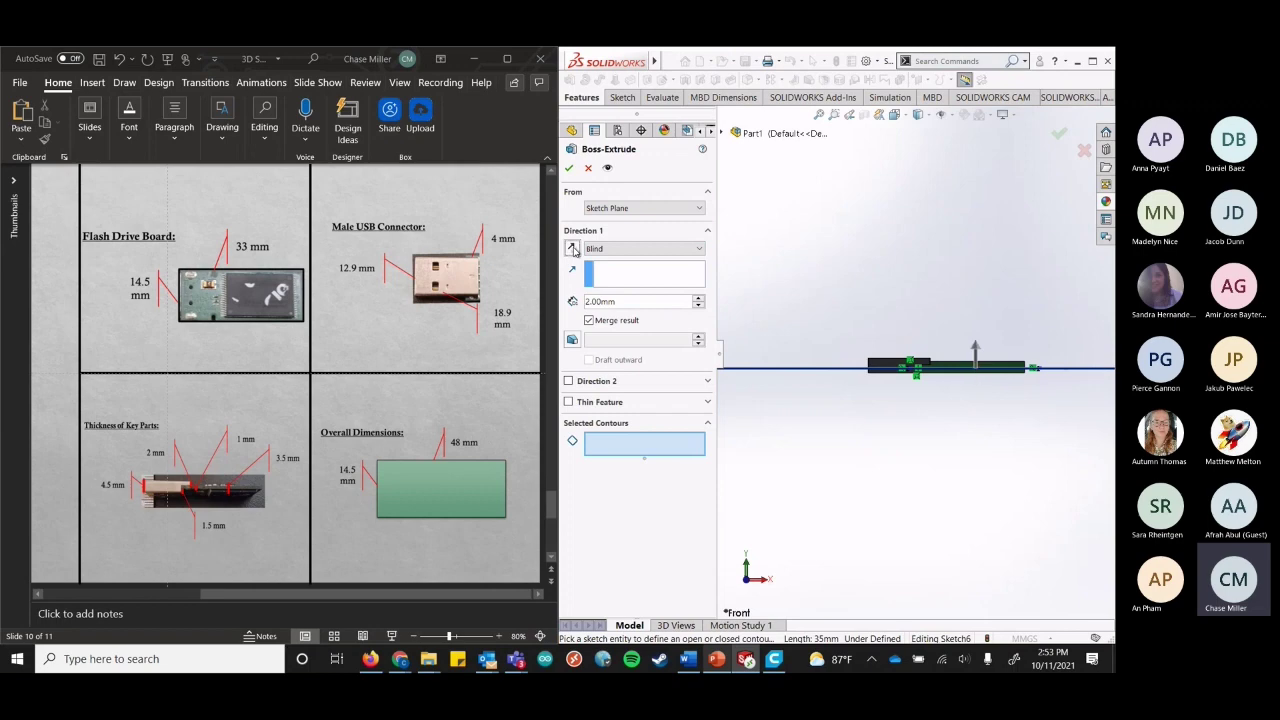
{"action": "left_click", "coordinate": [697, 300]}
{"action": "left_click", "coordinate": [699, 305]}
{"action": "left_click", "coordinate": [747, 563]}
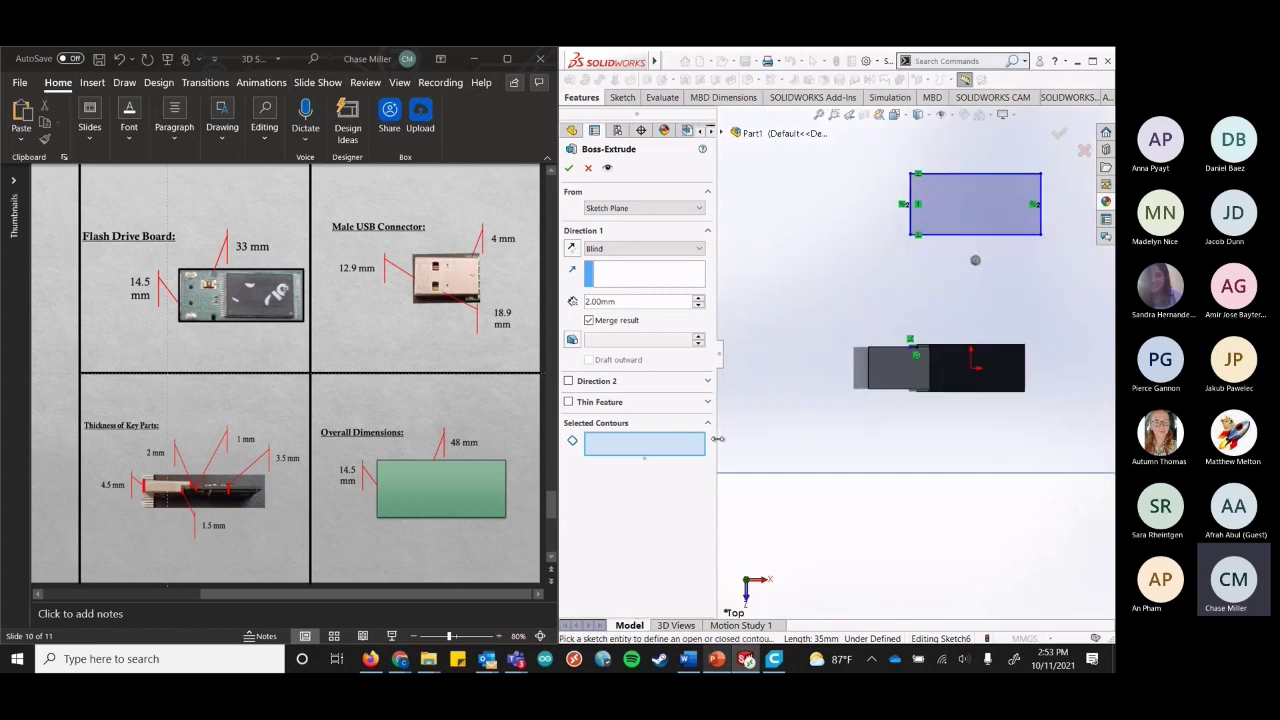
{"action": "left_click", "coordinate": [660, 445]}
{"action": "left_click", "coordinate": [979, 221]}
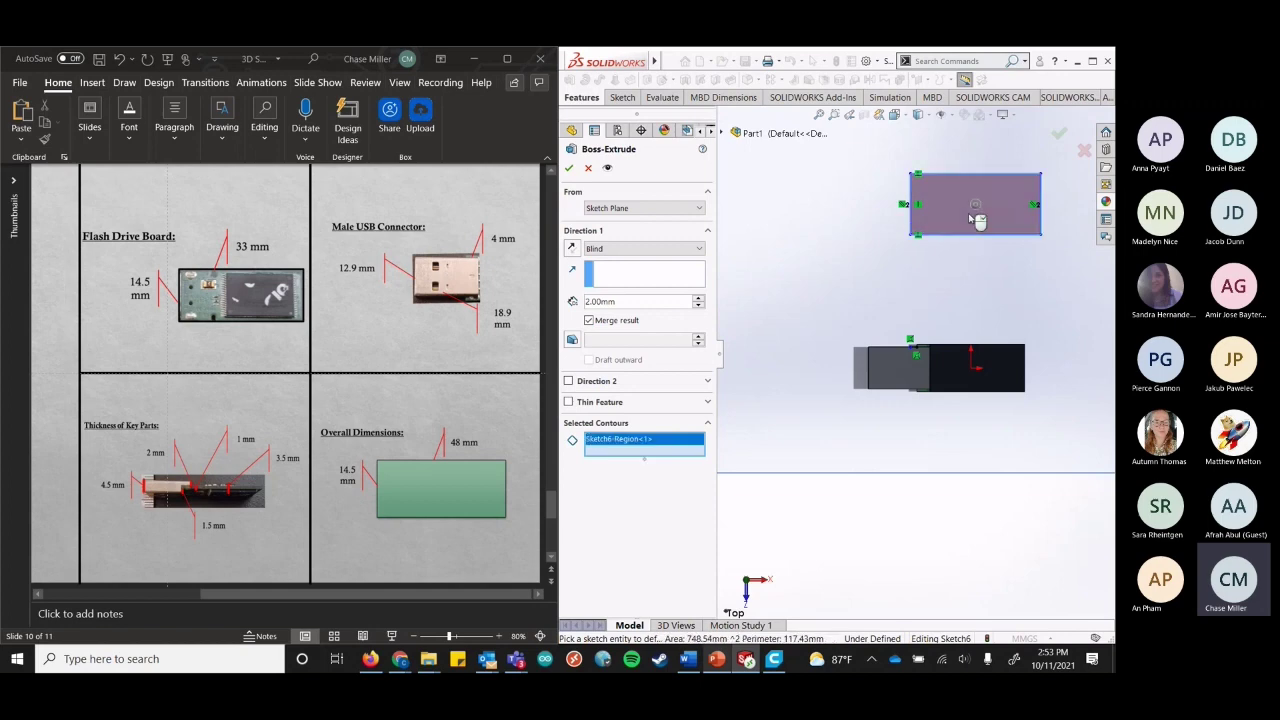
{"action": "left_click", "coordinate": [754, 597]}
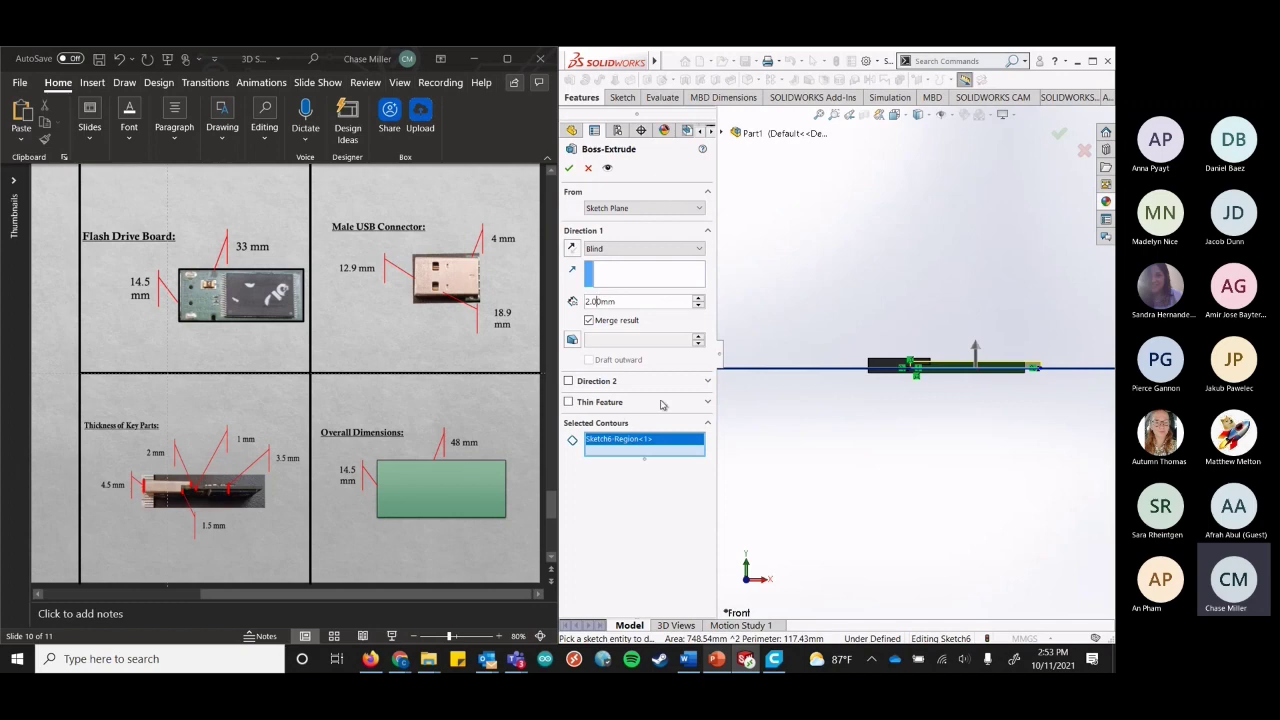
Set the extrusion depth to 2.25 mm, enable Direction 2, and give it a blind depth of 2.25 mm.
{"action": "key", "text": "BackSpace"}
{"action": "key", "text": "BackSpace"}
{"action": "key", "text": "BackSpace"}
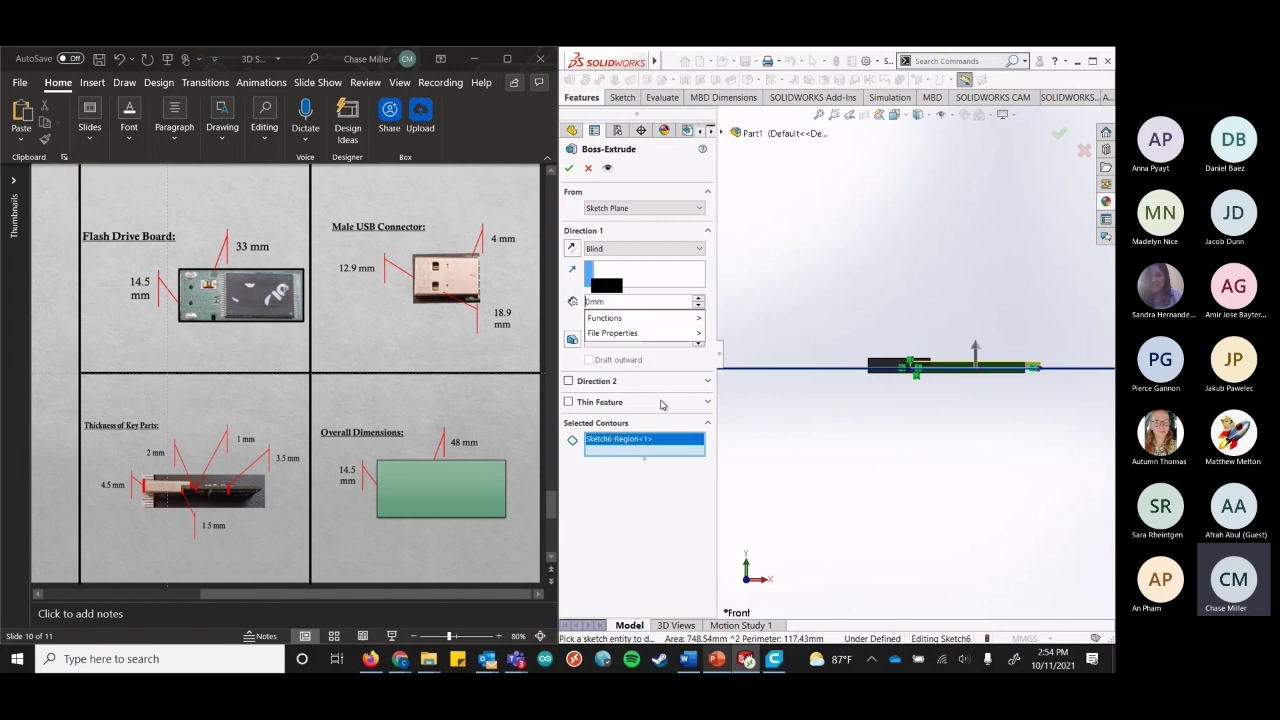
{"action": "type", "text": "2.25"}
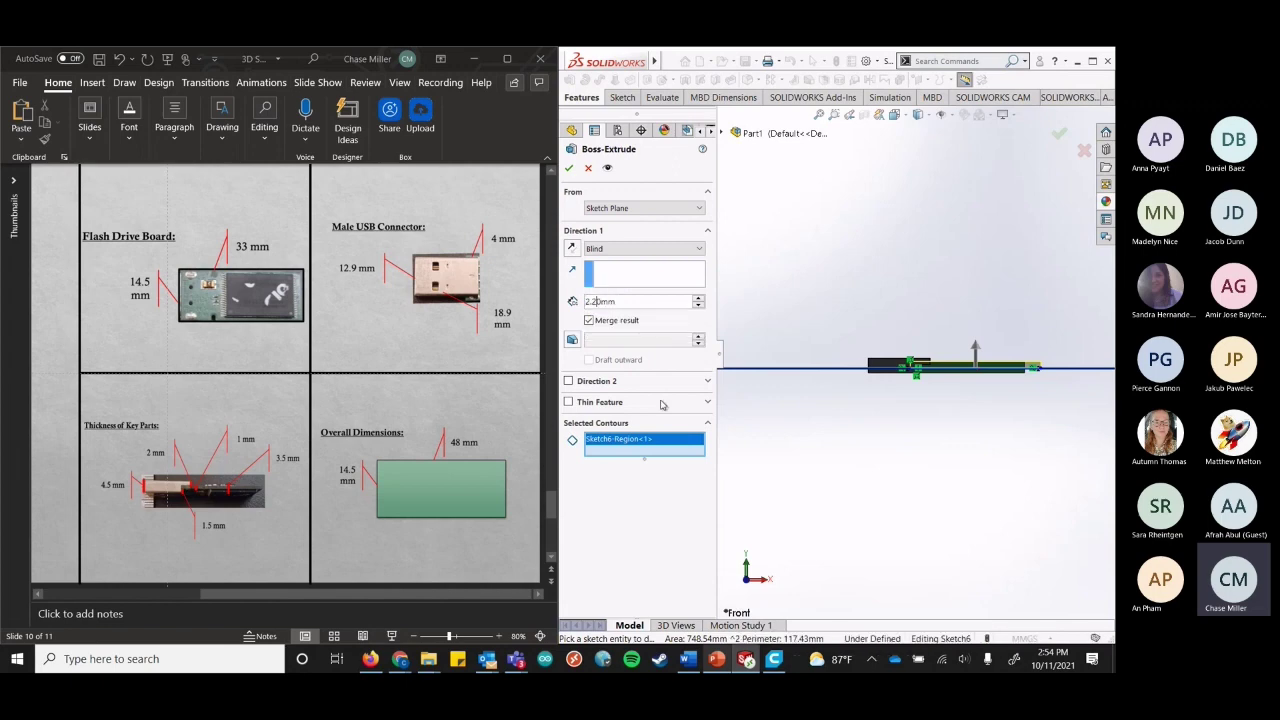
{"action": "left_click", "coordinate": [568, 381]}
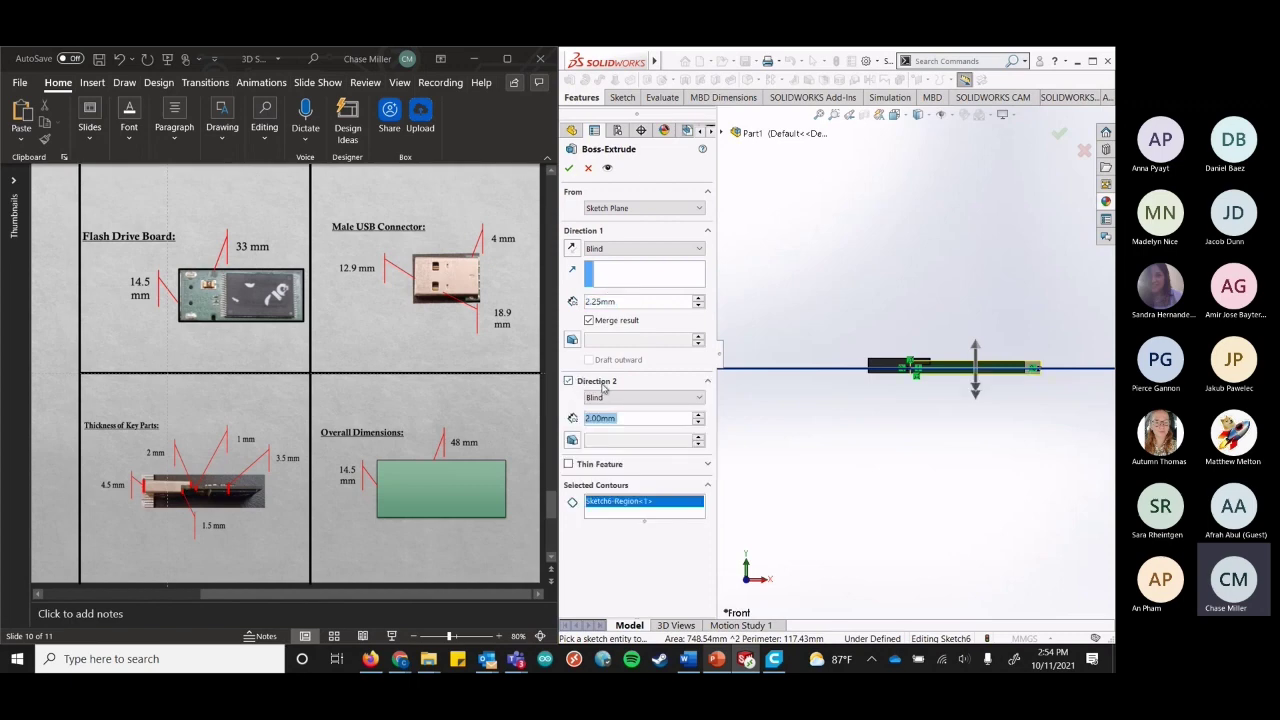
{"action": "left_click", "coordinate": [594, 419]}
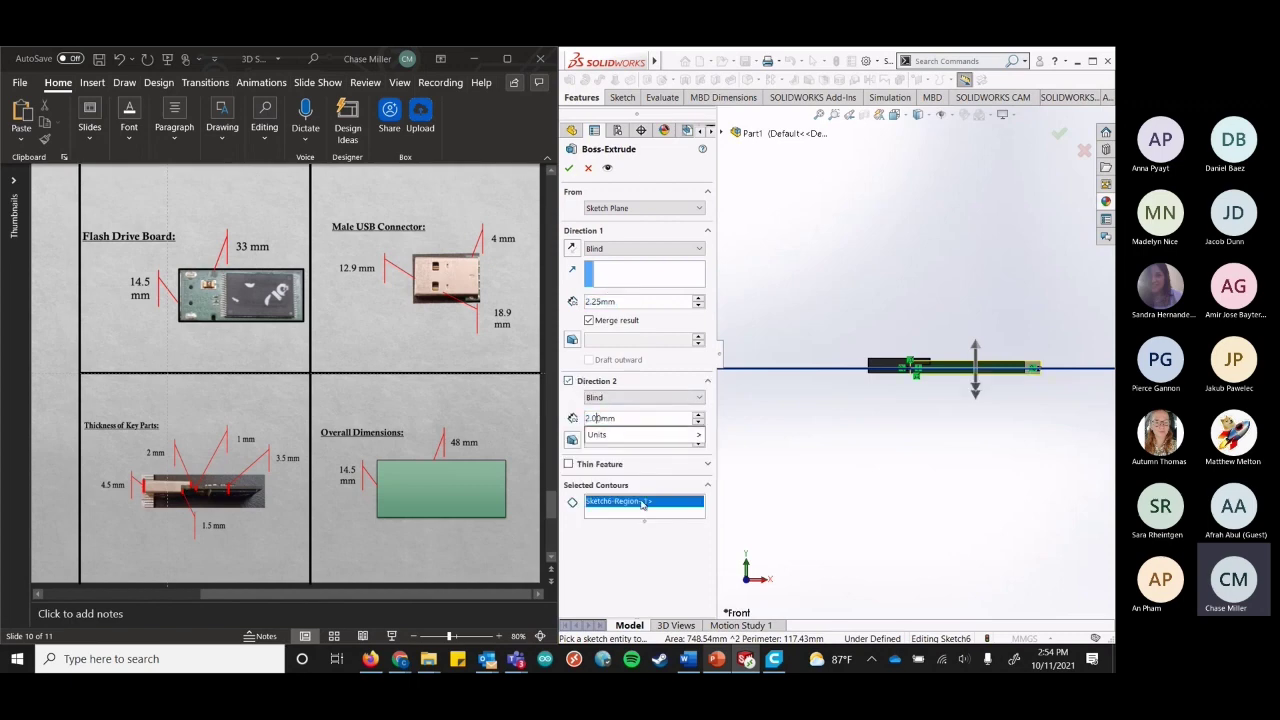
{"action": "type", "text": "2.25"}
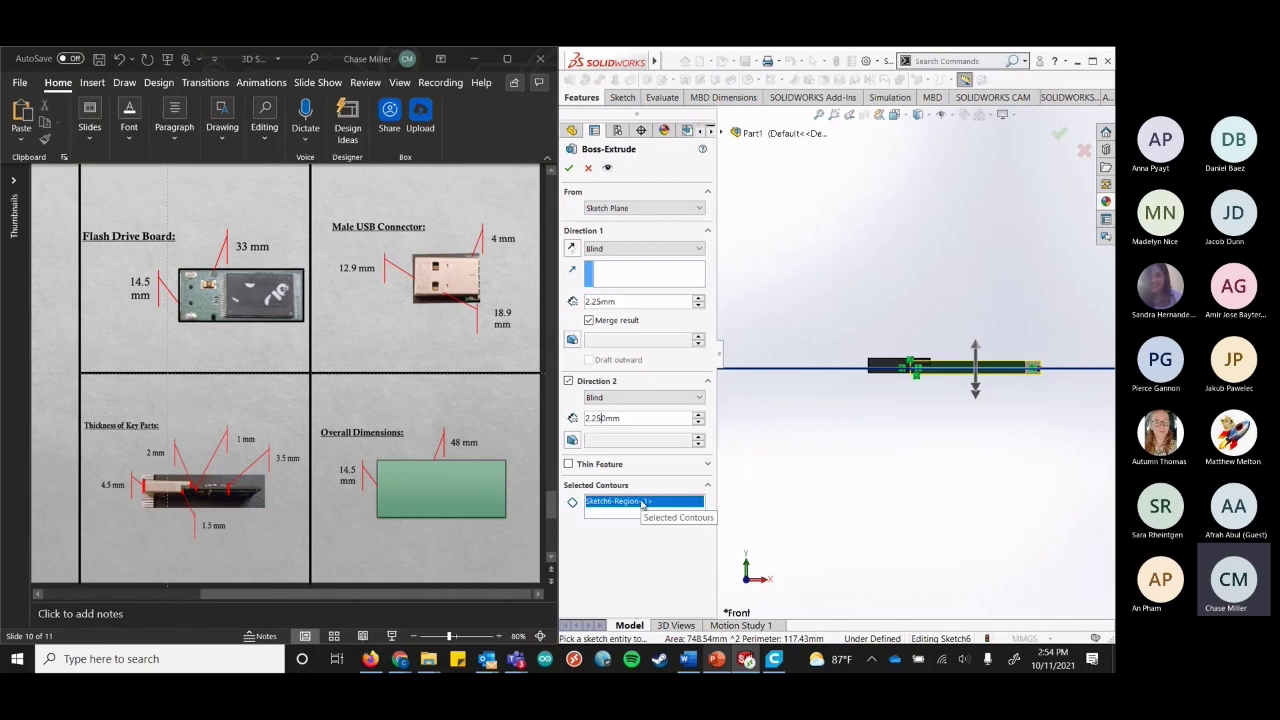
{"action": "key", "text": "Return"}
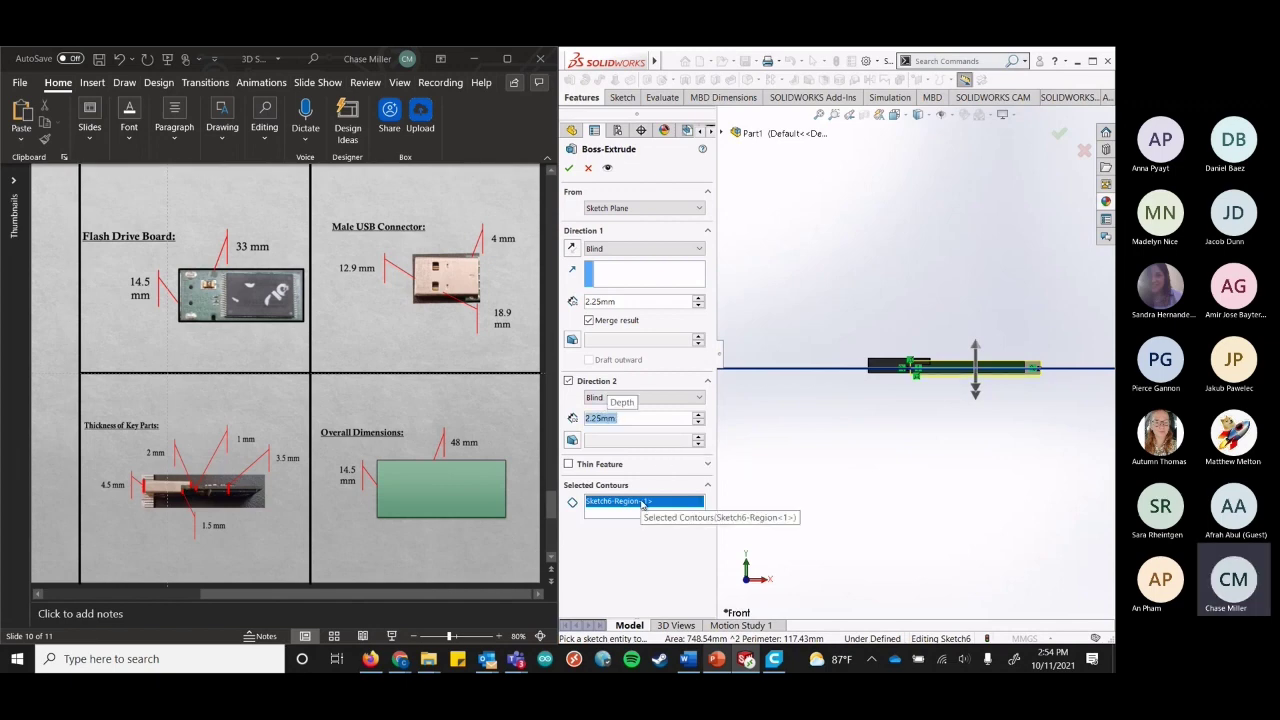
Set both extrusion depths to 3.25 mm and complete the rectangular block.
{"action": "left_click", "coordinate": [600, 303]}
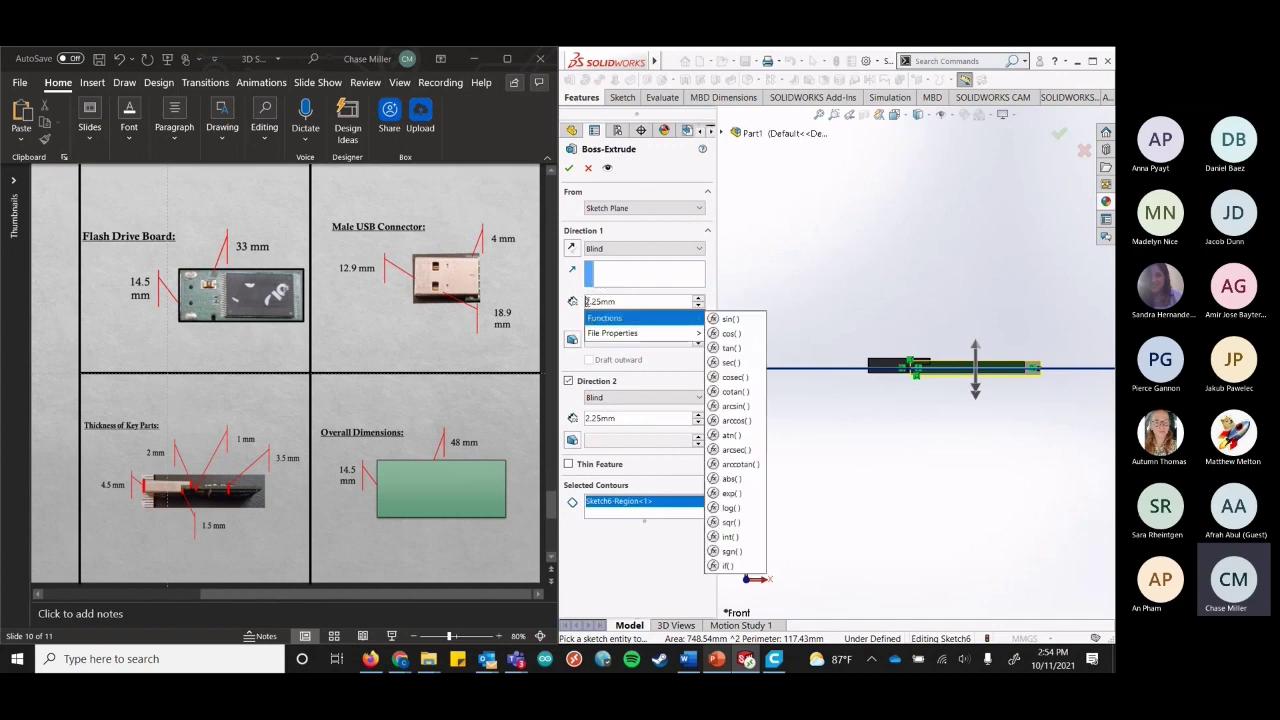
{"action": "left_click", "coordinate": [588, 301]}
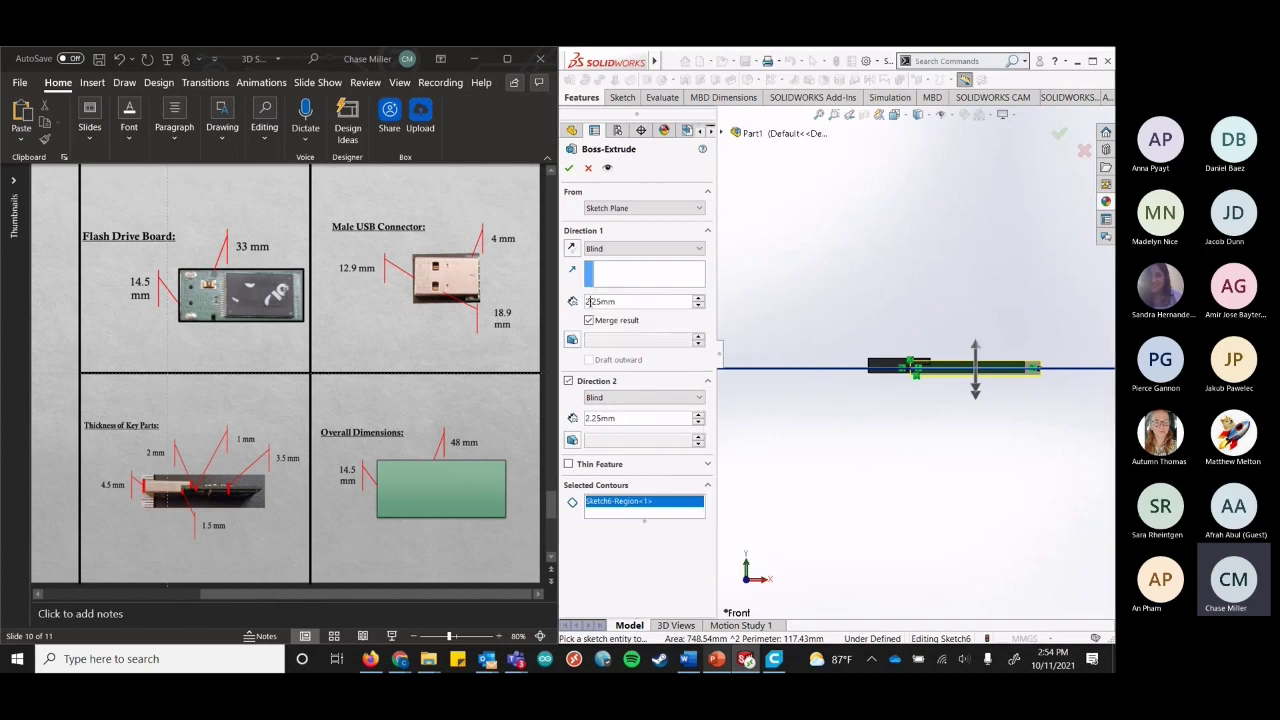
{"action": "key", "text": "BackSpace"}
{"action": "type", "text": "3"}
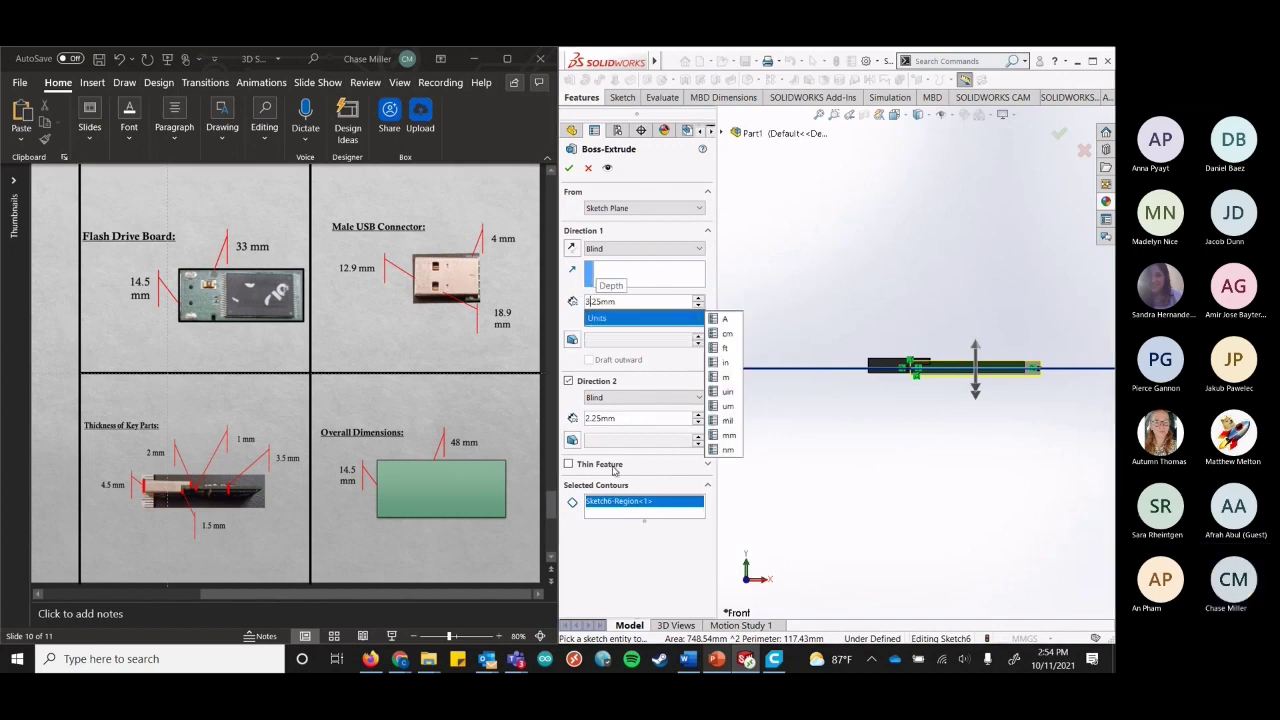
{"action": "left_click", "coordinate": [589, 418]}
{"action": "key", "text": "BackSpace"}
{"action": "type", "text": "3"}
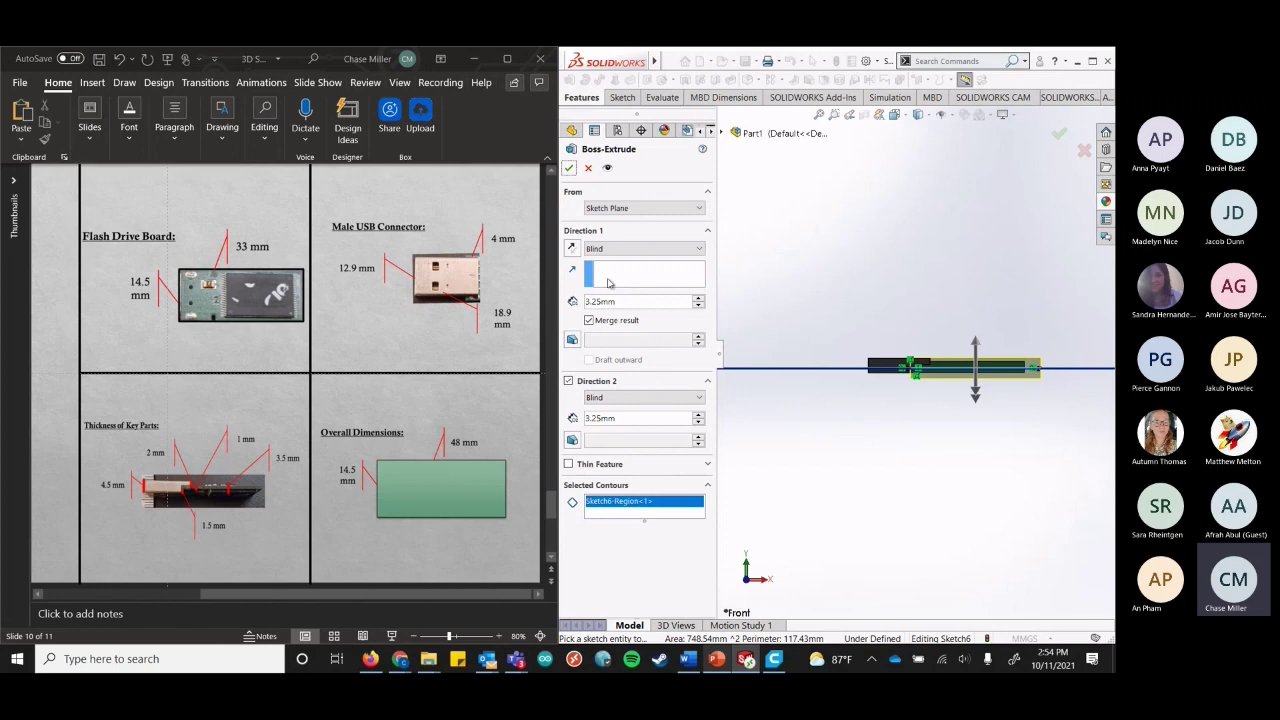
{"action": "left_click", "coordinate": [568, 170]}
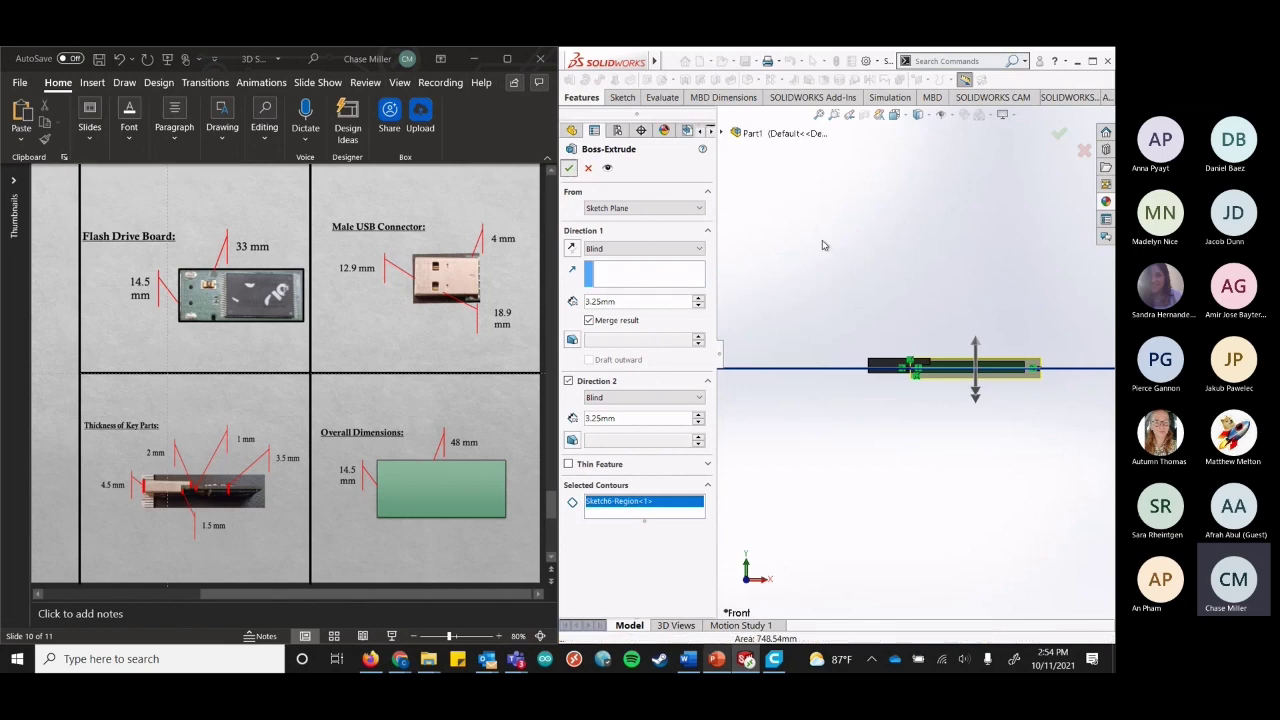
{"action": "key", "text": "ctrl+7"}
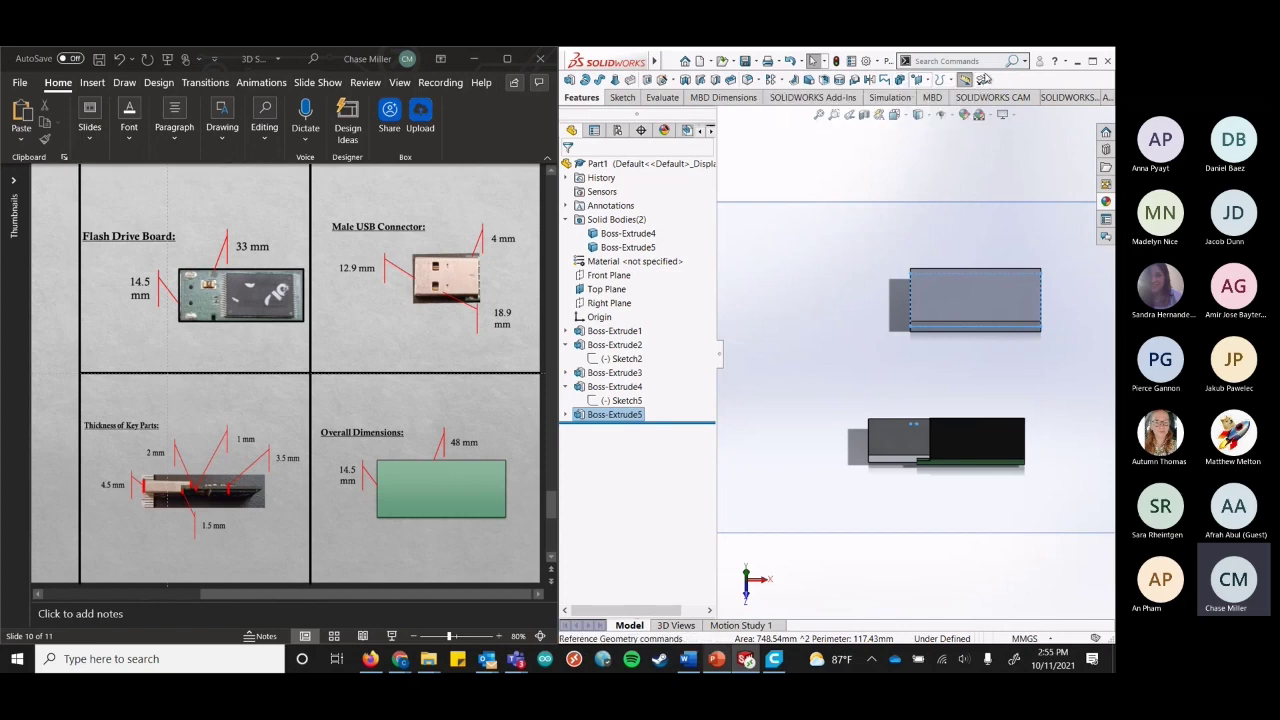
{"action": "left_click", "coordinate": [1025, 61]}
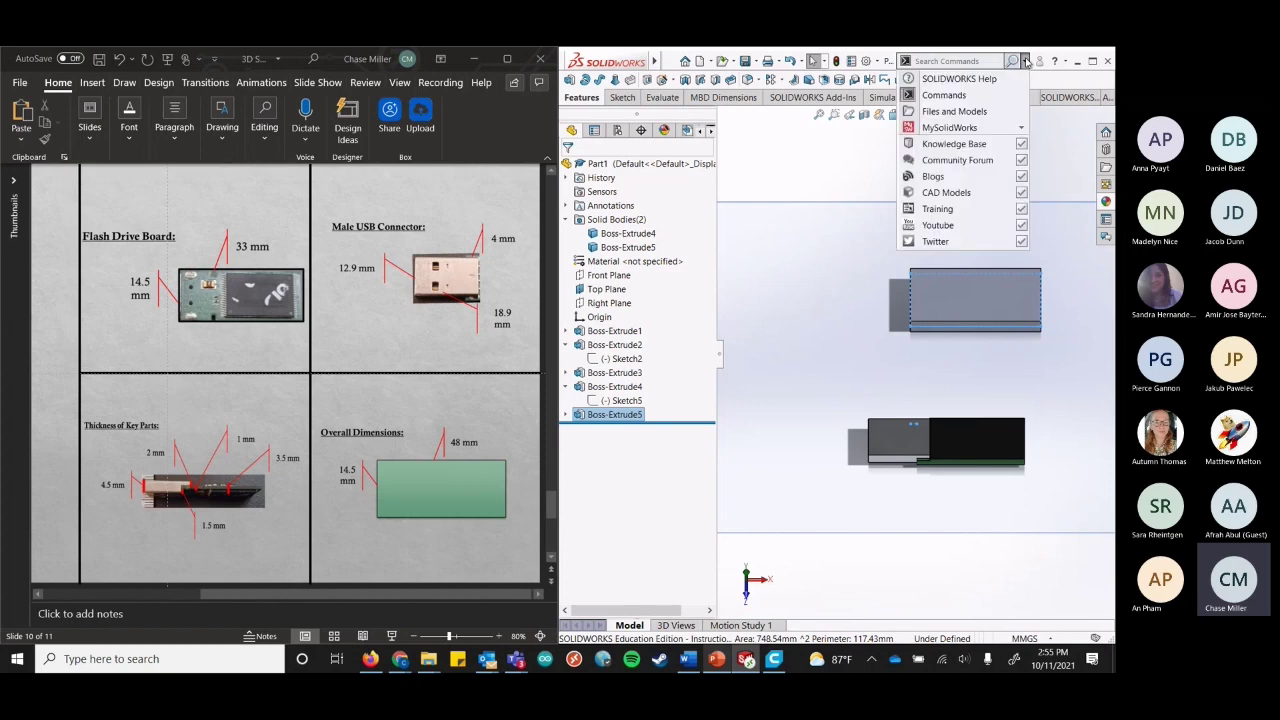
{"action": "left_click", "coordinate": [972, 96]}
{"action": "left_click", "coordinate": [973, 61]}
{"action": "type", "text": "combine"}
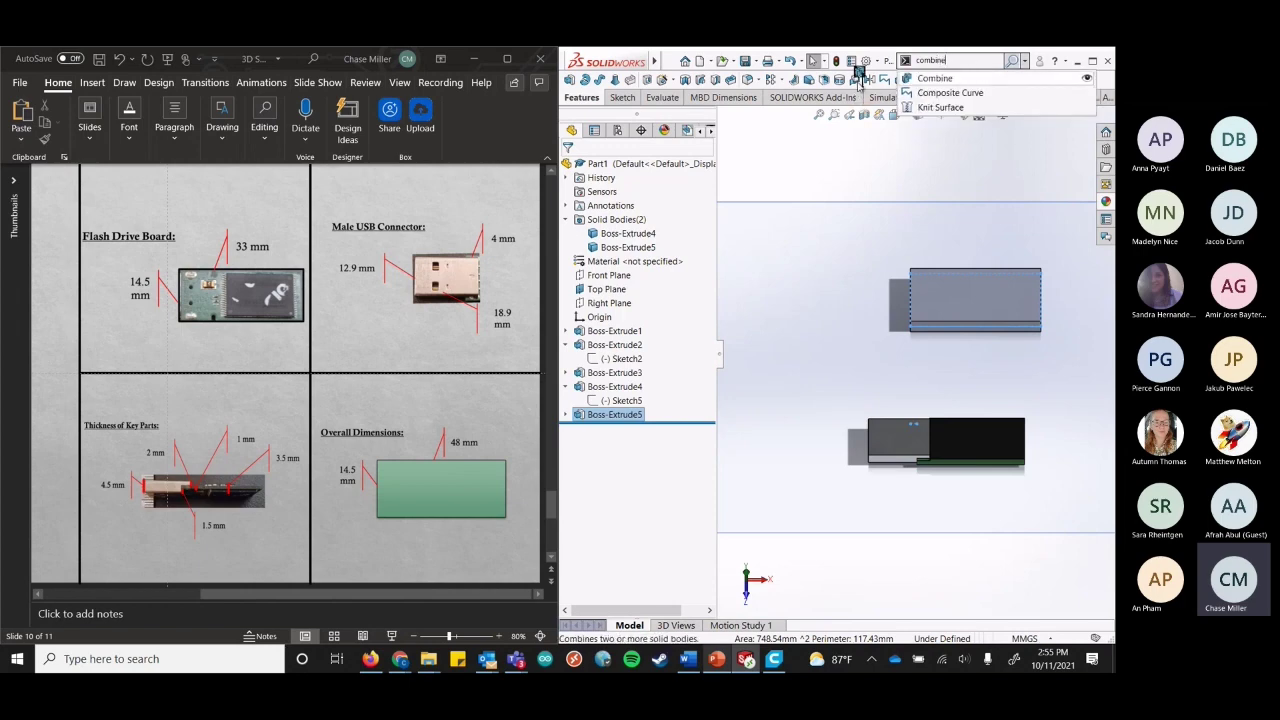
{"action": "left_click", "coordinate": [945, 78]}
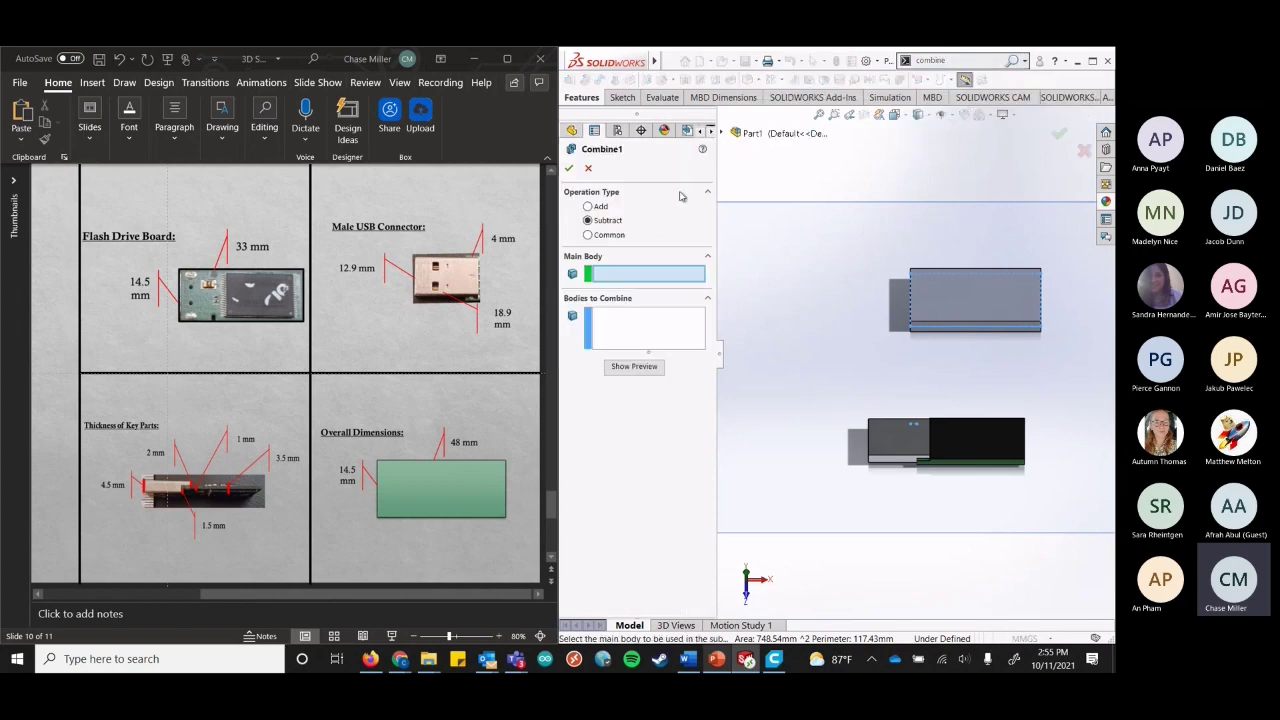
{"action": "left_click", "coordinate": [588, 168]}
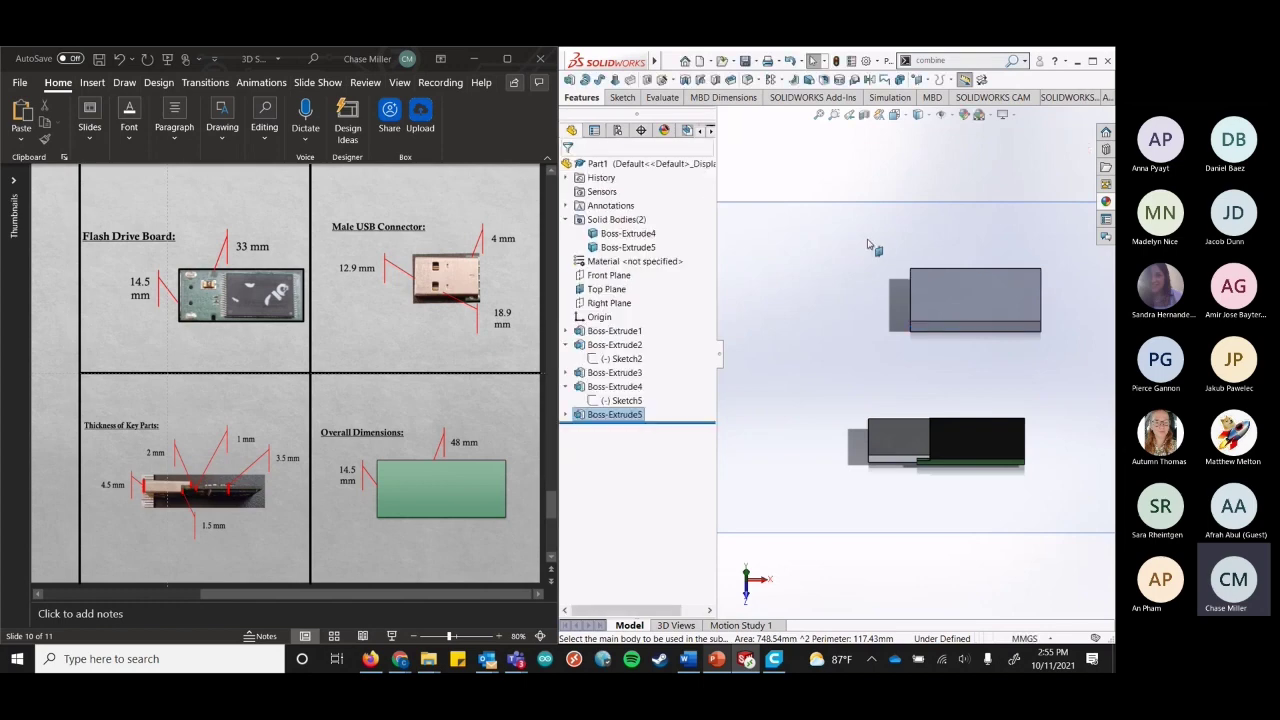
{"action": "left_click", "coordinate": [902, 81]}
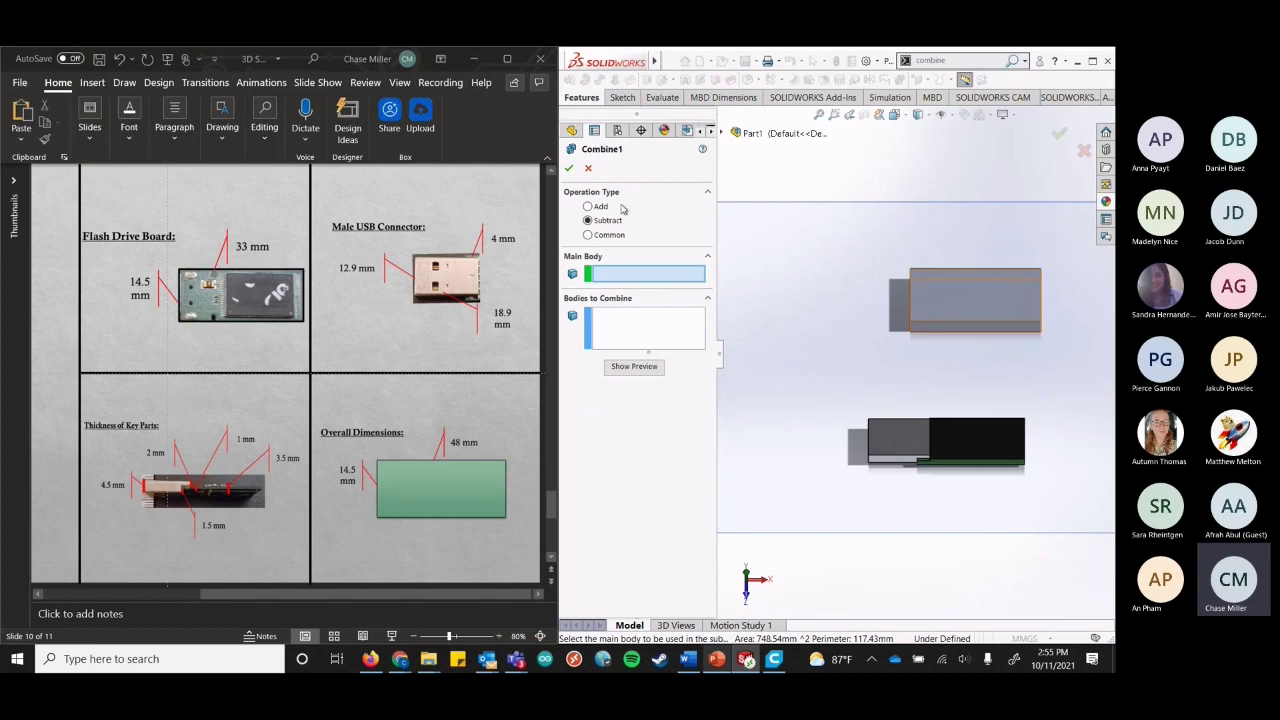
{"action": "left_click", "coordinate": [588, 168]}
Move the rectangular block over the flash drive's board with Move/Copy Body, about 50.3 mm in Z and about -1.2 mm in X.
{"action": "left_click", "coordinate": [985, 80]}
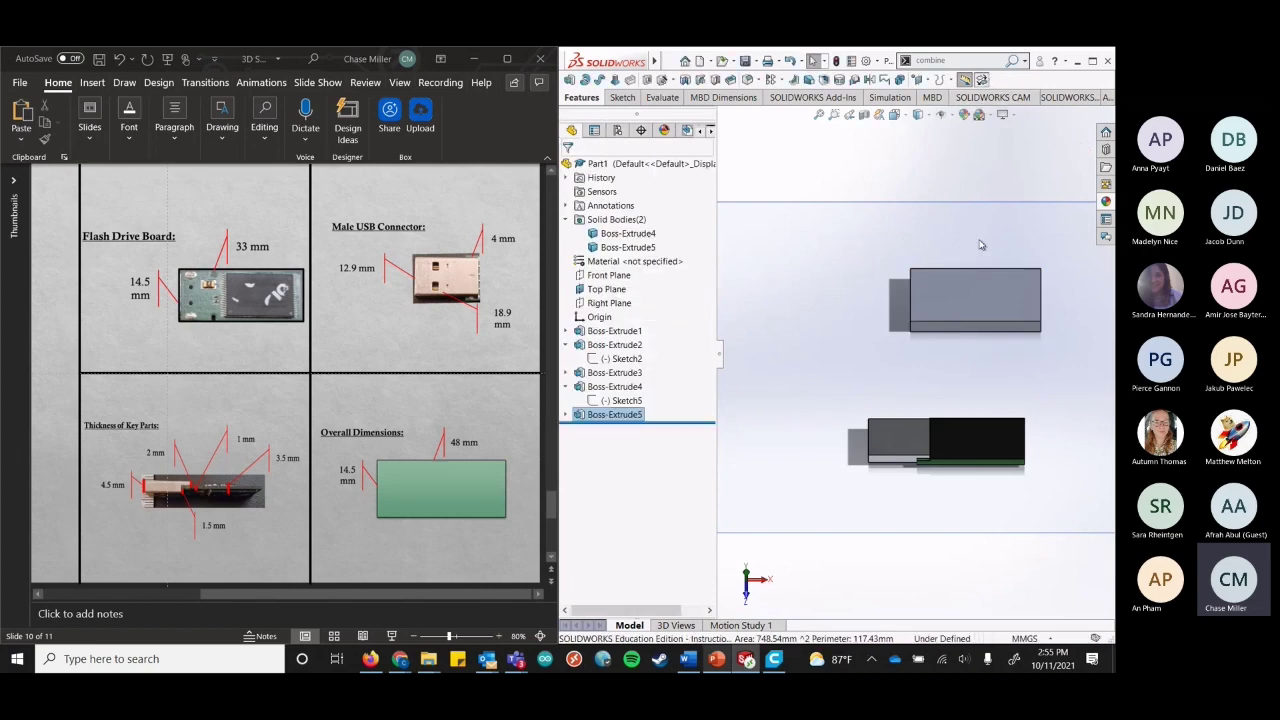
{"action": "left_click", "coordinate": [992, 309]}
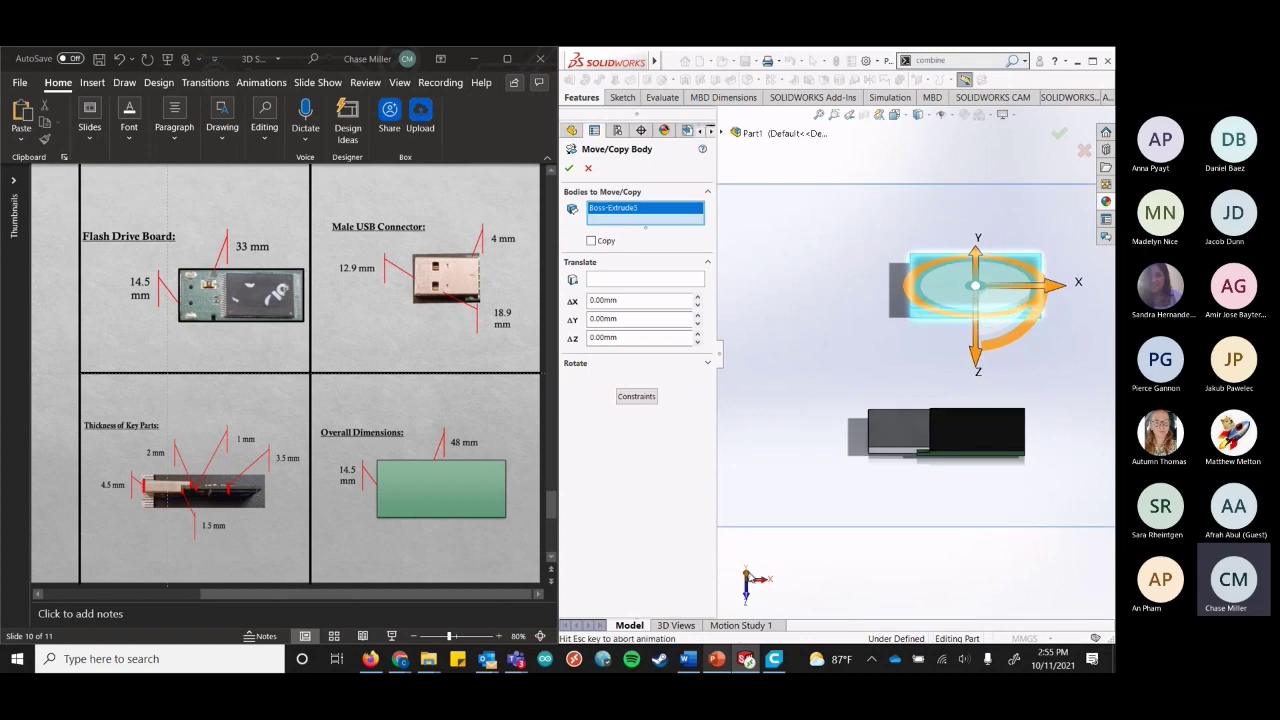
{"action": "key", "text": "ctrl+5"}
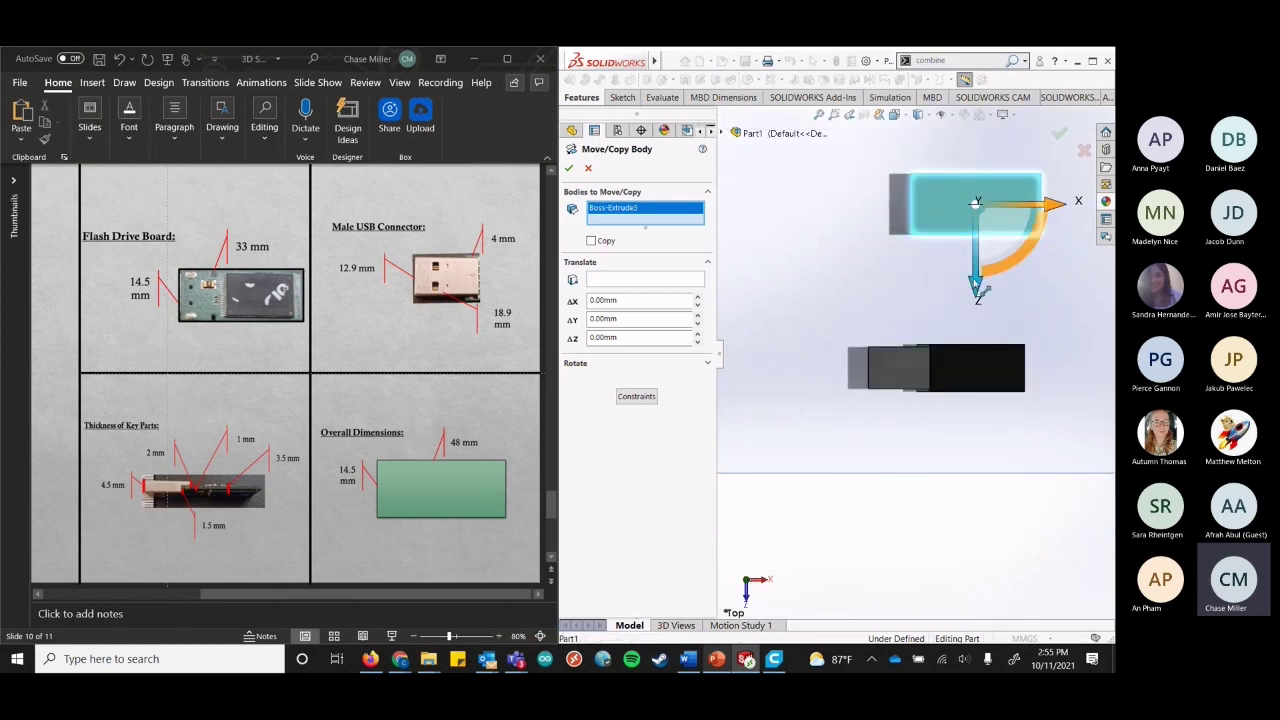
{"action": "left_click_drag", "start_coordinate": [977, 289], "coordinate": [993, 336]}
{"action": "left_click_drag", "start_coordinate": [996, 366], "coordinate": [1017, 446]}
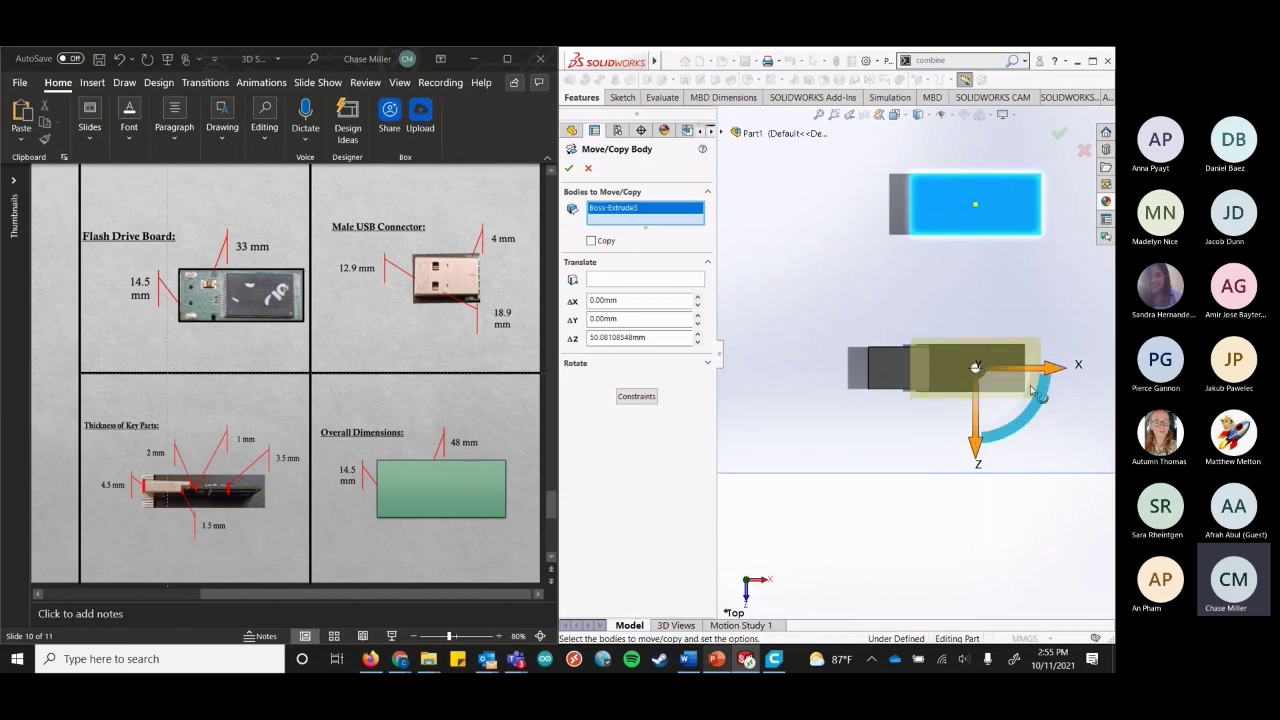
{"action": "left_click_drag", "start_coordinate": [1058, 371], "coordinate": [1053, 372]}
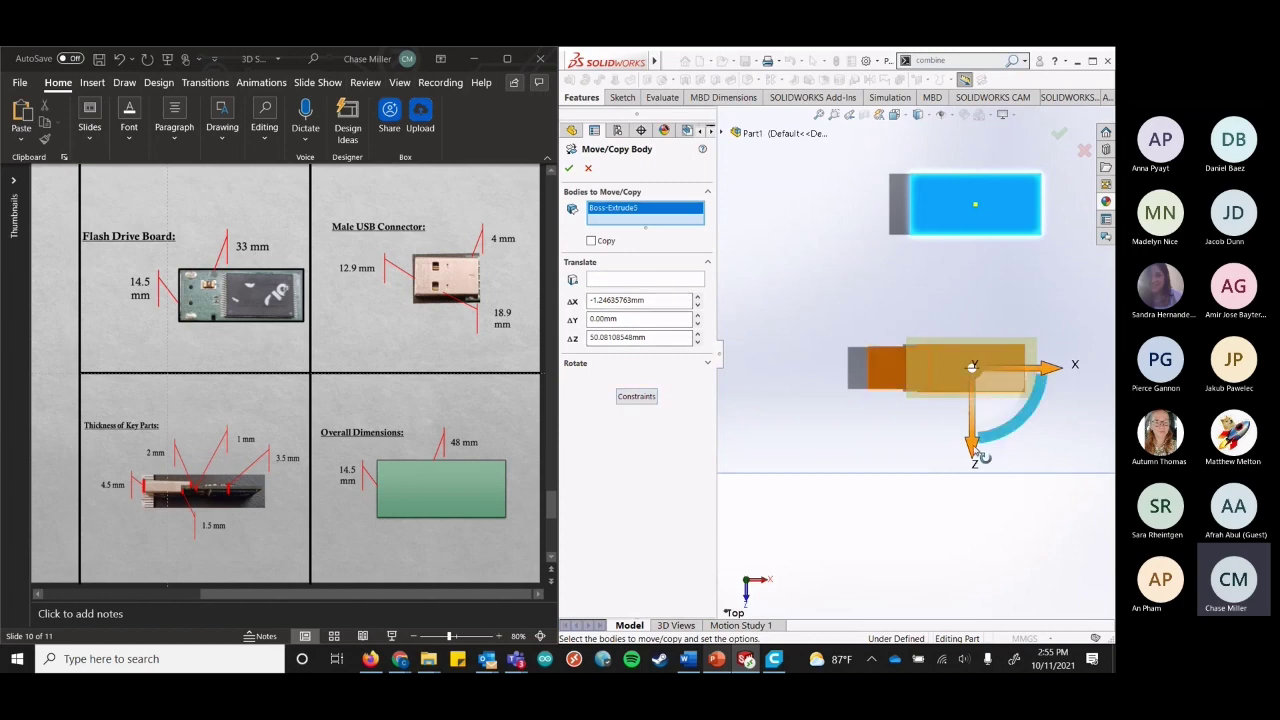
{"action": "left_click_drag", "start_coordinate": [977, 447], "coordinate": [975, 455]}
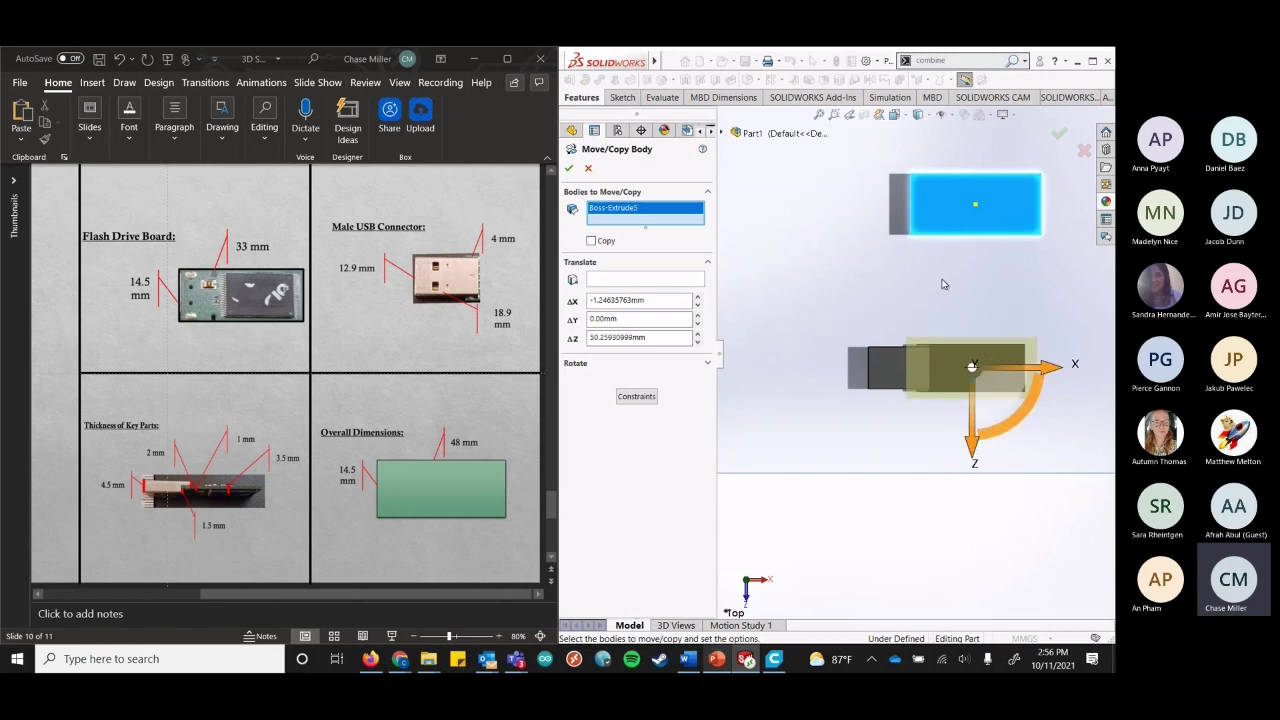
{"action": "left_click", "coordinate": [569, 168]}
Examine from several angles how the moved block encloses the flash drive's board and leaves its connector exposed.
{"action": "key", "text": "ctrl+6"}
{"action": "key", "text": "shift+Down"}
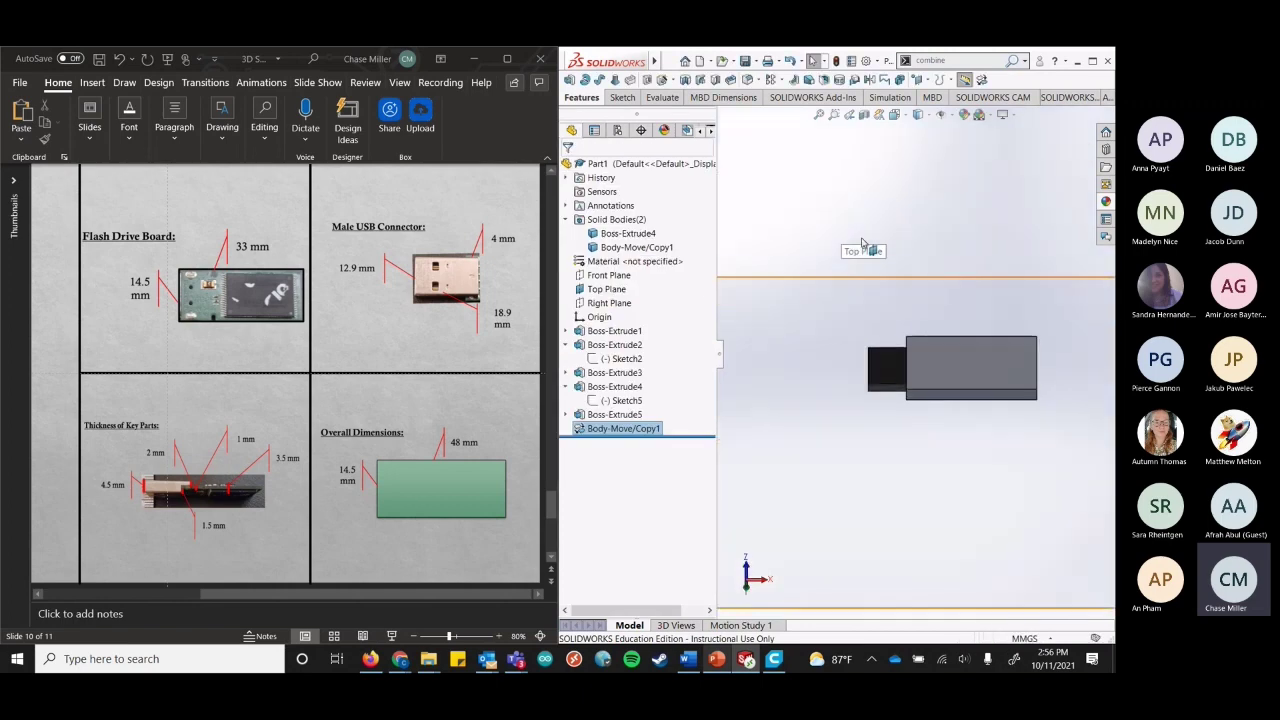
{"action": "key", "text": "shift+Down"}
{"action": "key", "text": "shift+Down"}
{"action": "key", "text": "shift+Down"}
{"action": "key", "text": "shift+Down"}
{"action": "key", "text": "shift+Down"}
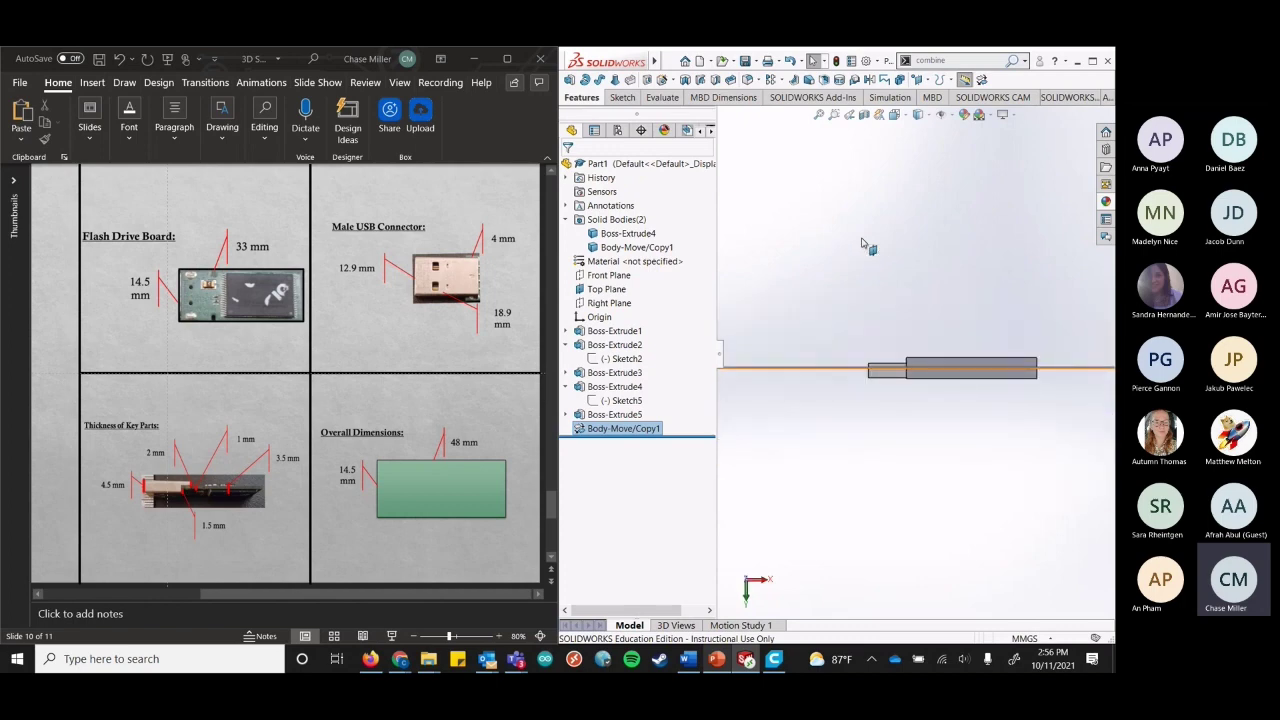
{"action": "key", "text": "shift+Down"}
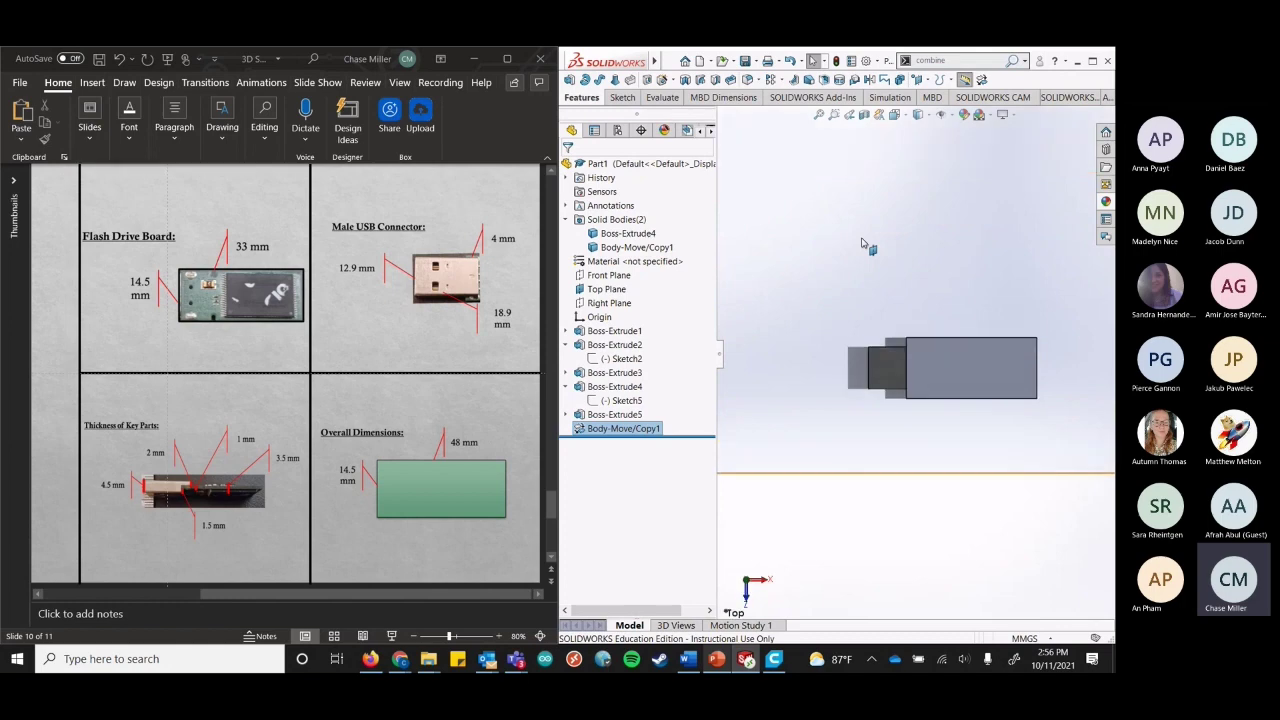
{"action": "key", "text": "shift+Down"}
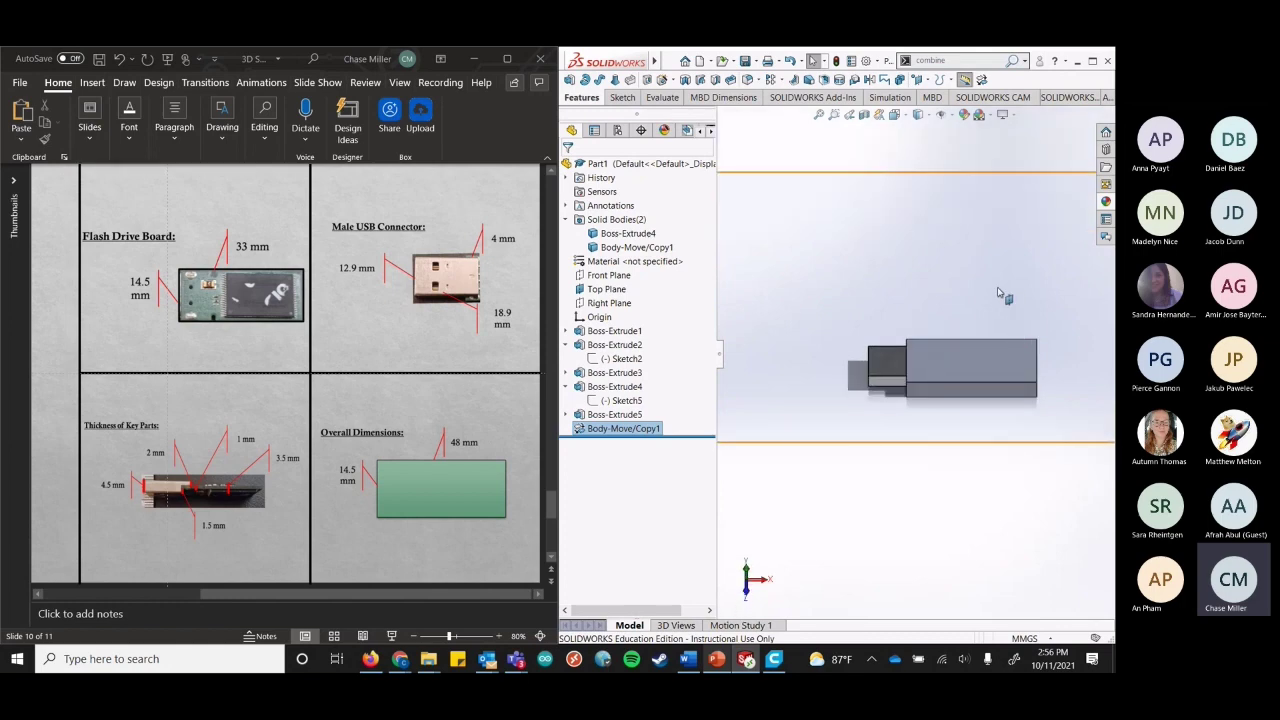
Subtract the flash drive body from the enclosing rectangular block with Combine, previewing the cavity before accepting.
{"action": "left_click", "coordinate": [900, 80]}
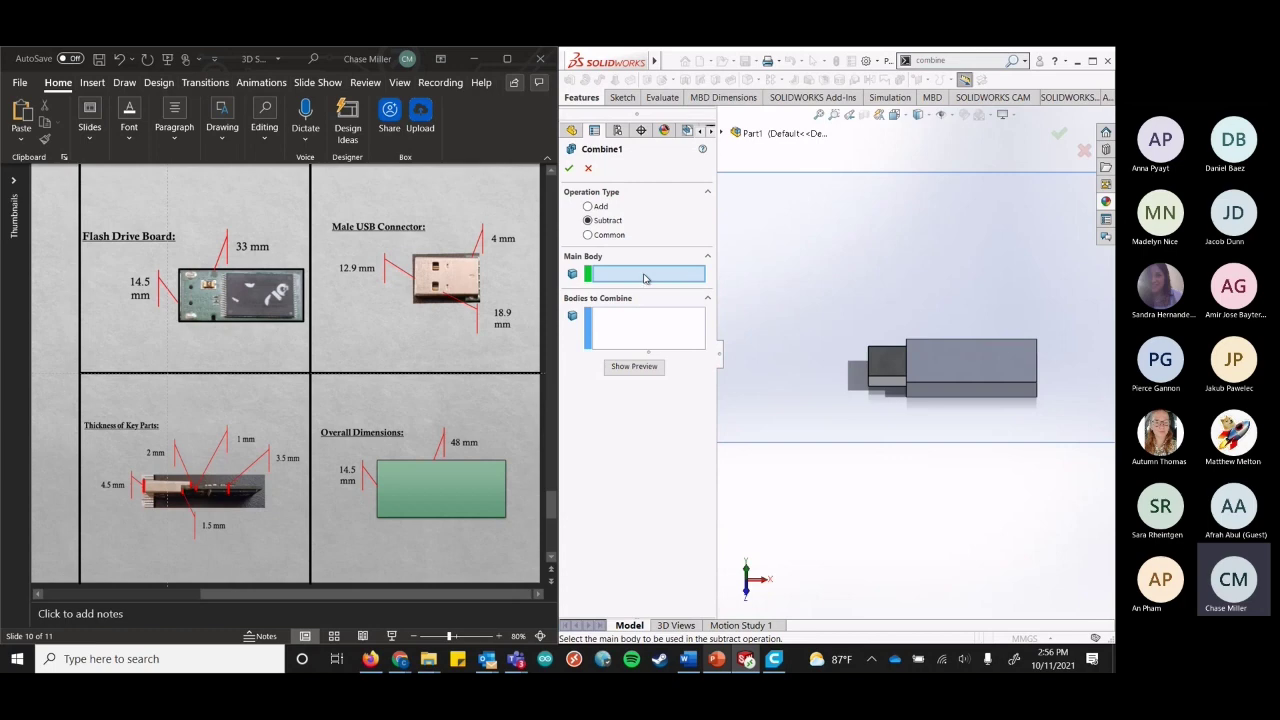
{"action": "left_click", "coordinate": [1024, 370]}
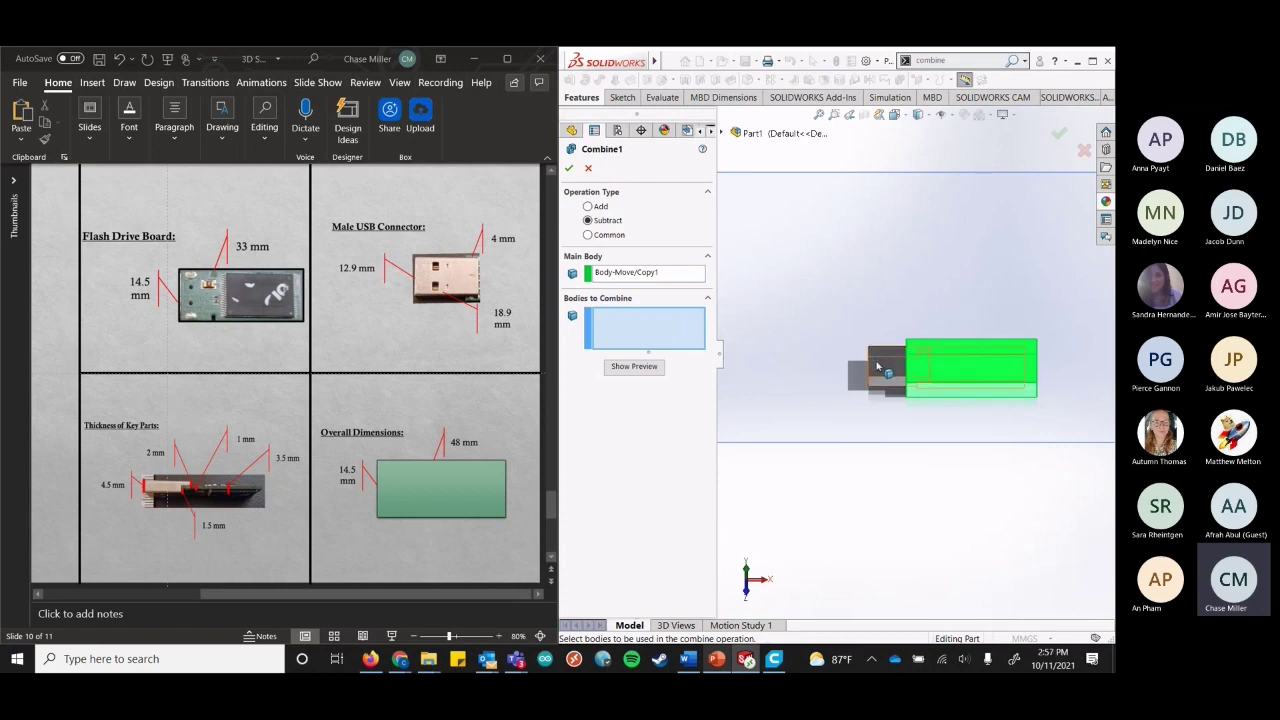
{"action": "left_click", "coordinate": [878, 367]}
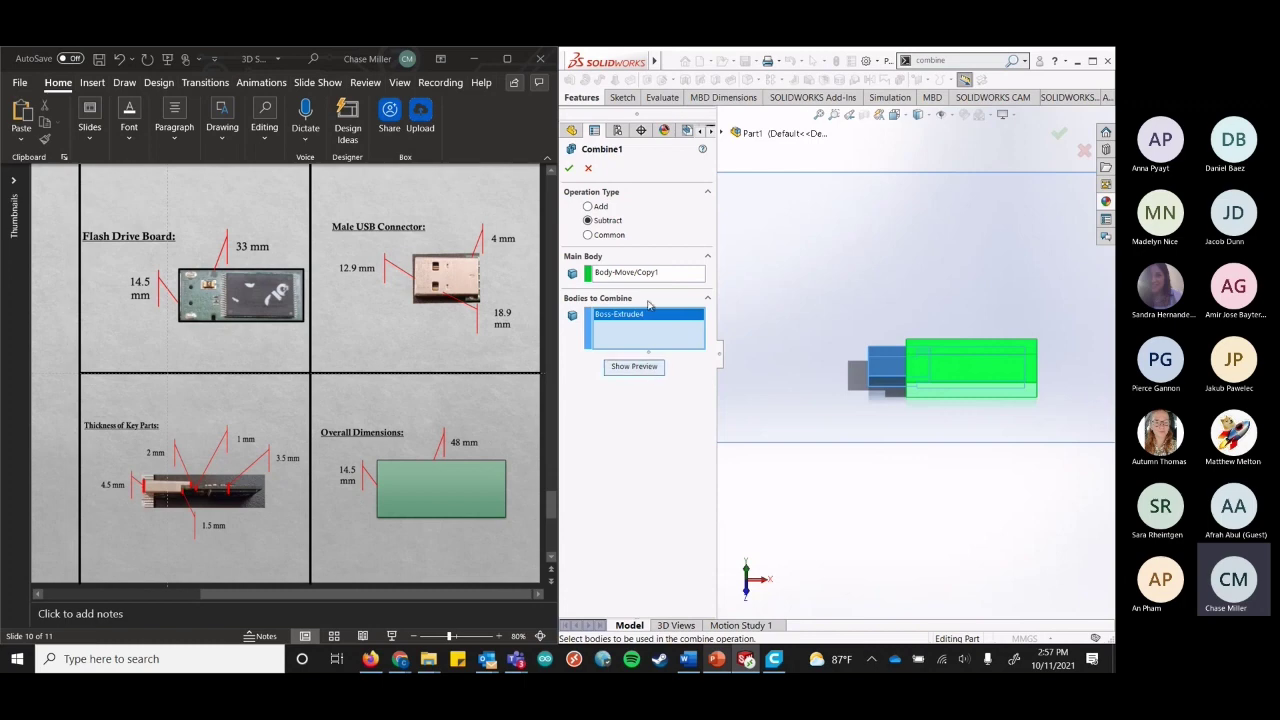
{"action": "left_click", "coordinate": [634, 366]}
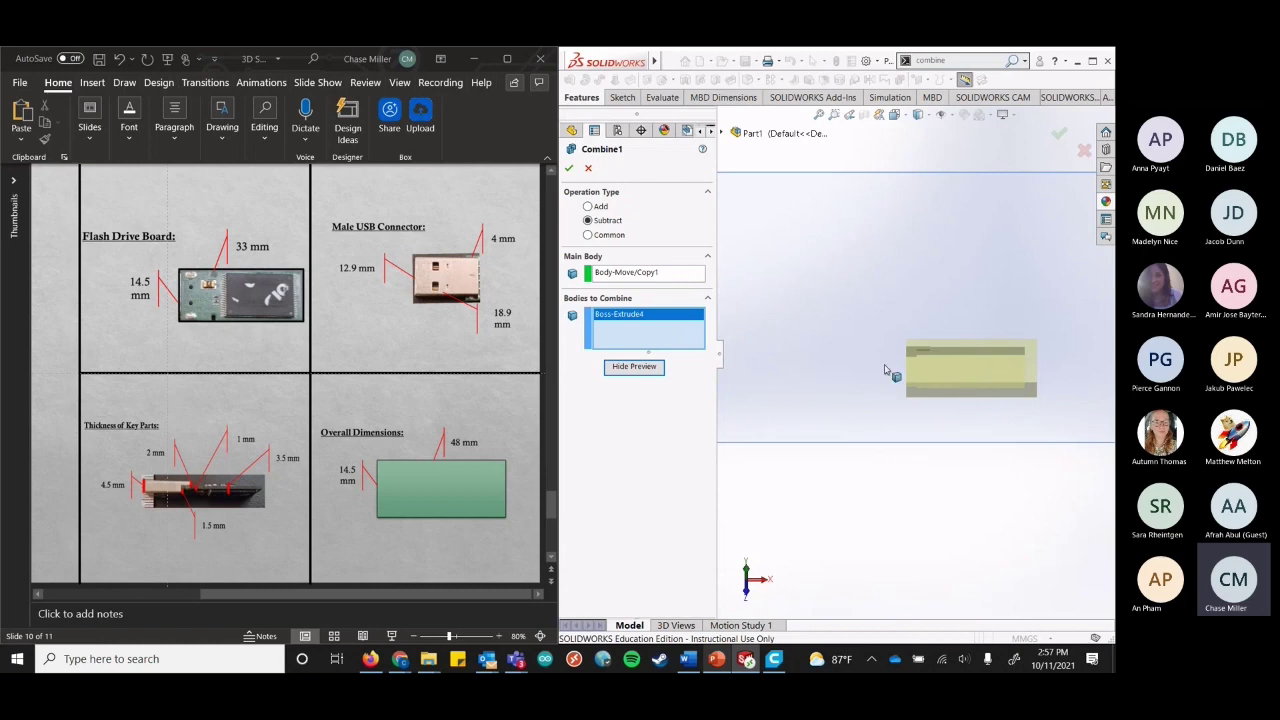
{"action": "left_click", "coordinate": [570, 170]}
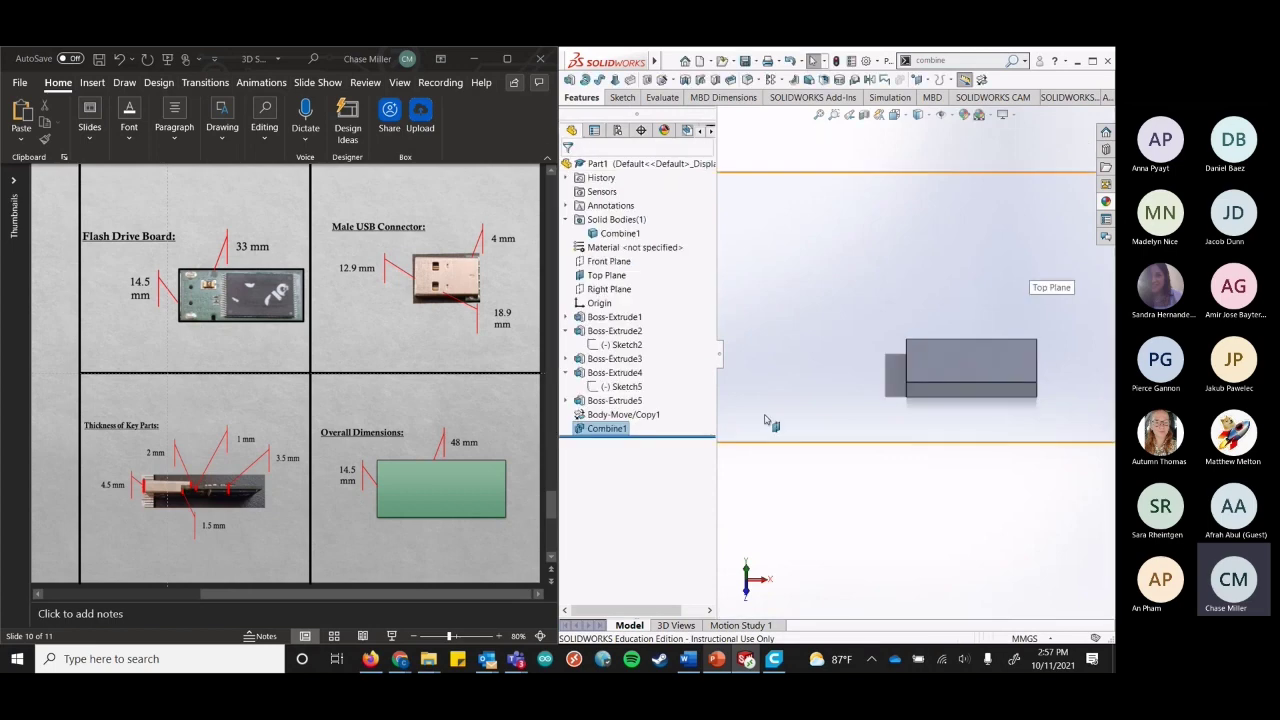
Create a reference plane parallel to the Top Plane with a 0 mm offset so it passes through the casing.
{"action": "middle_click_drag", "start_coordinate": [912, 396], "coordinate": [857, 393]}
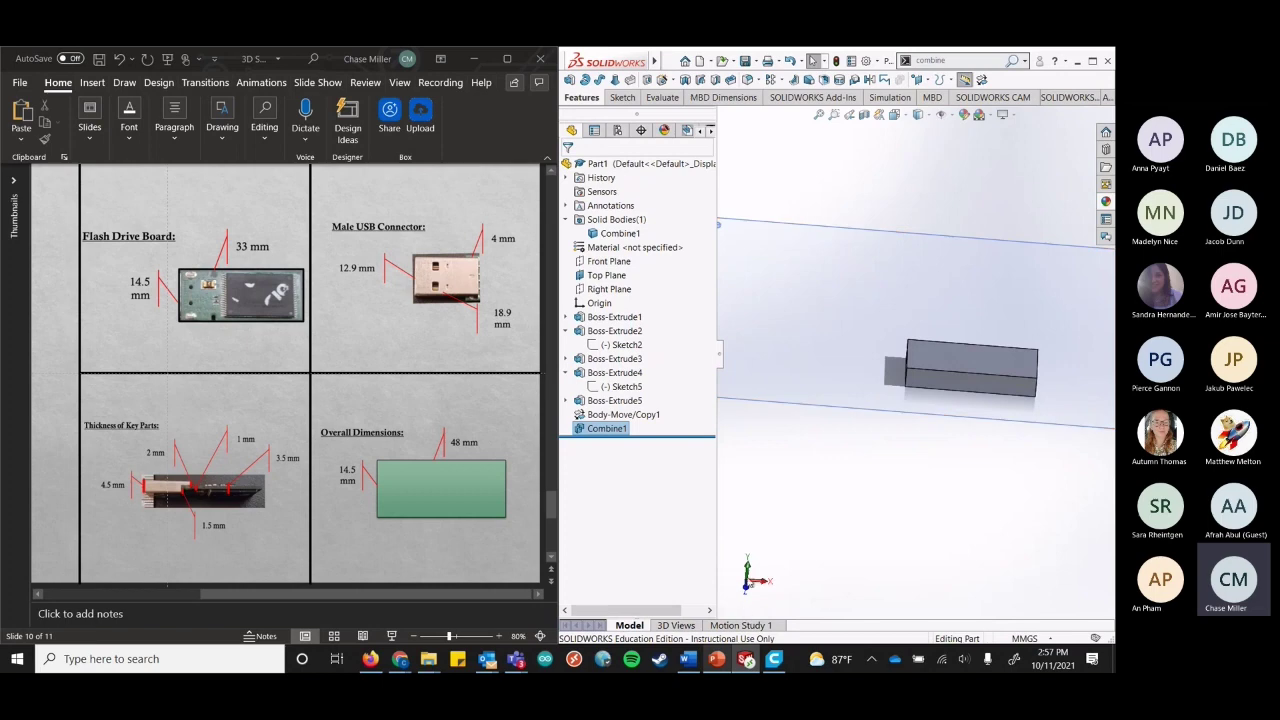
{"action": "key", "text": "ctrl+5"}
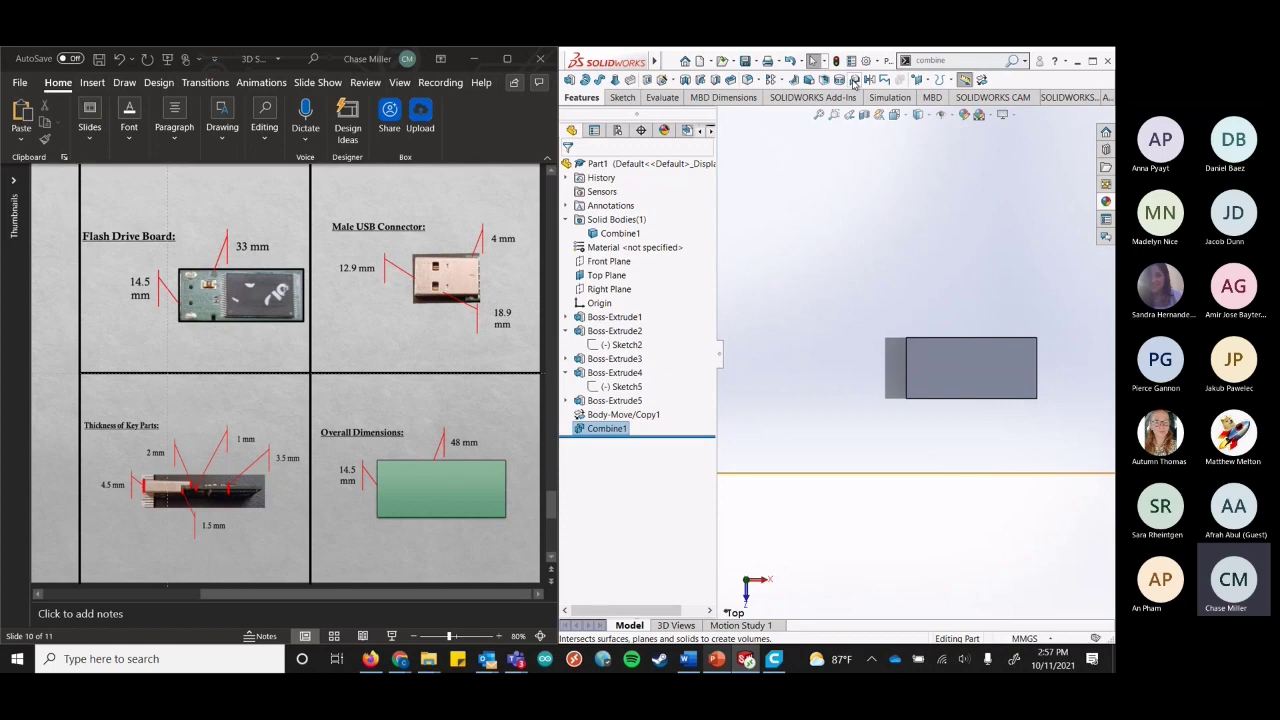
{"action": "left_click", "coordinate": [928, 81]}
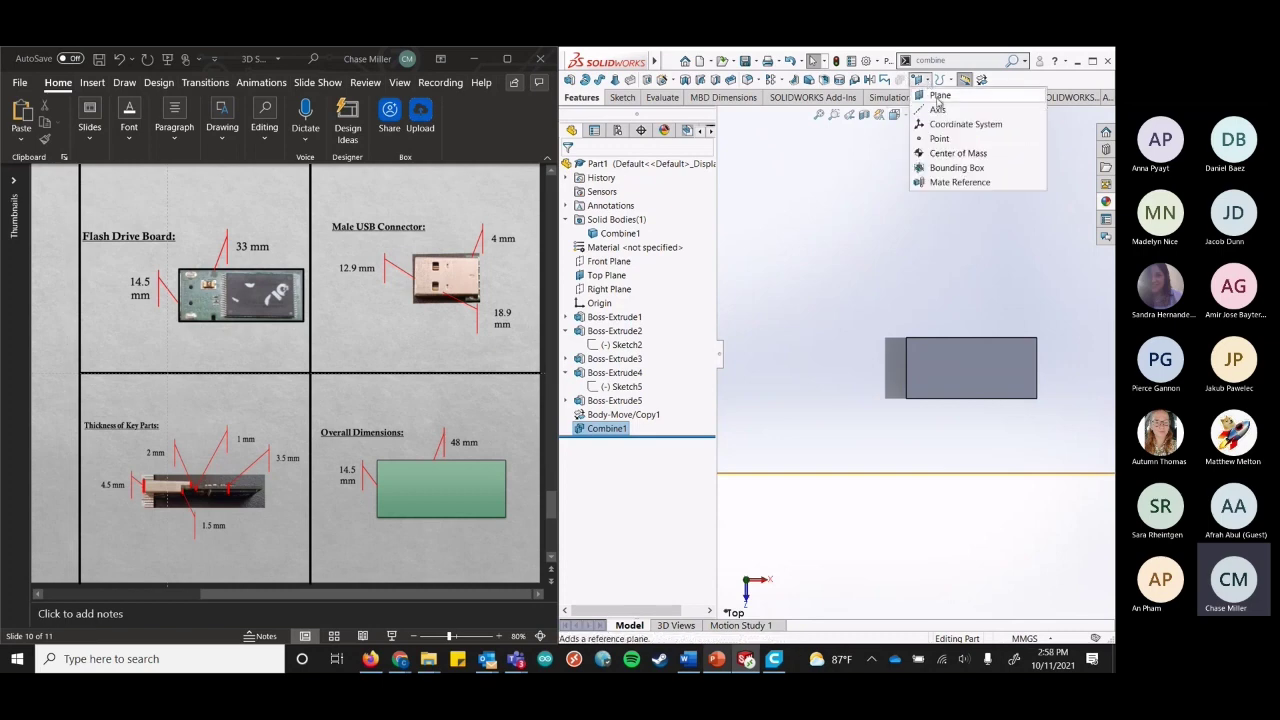
{"action": "left_click", "coordinate": [939, 96]}
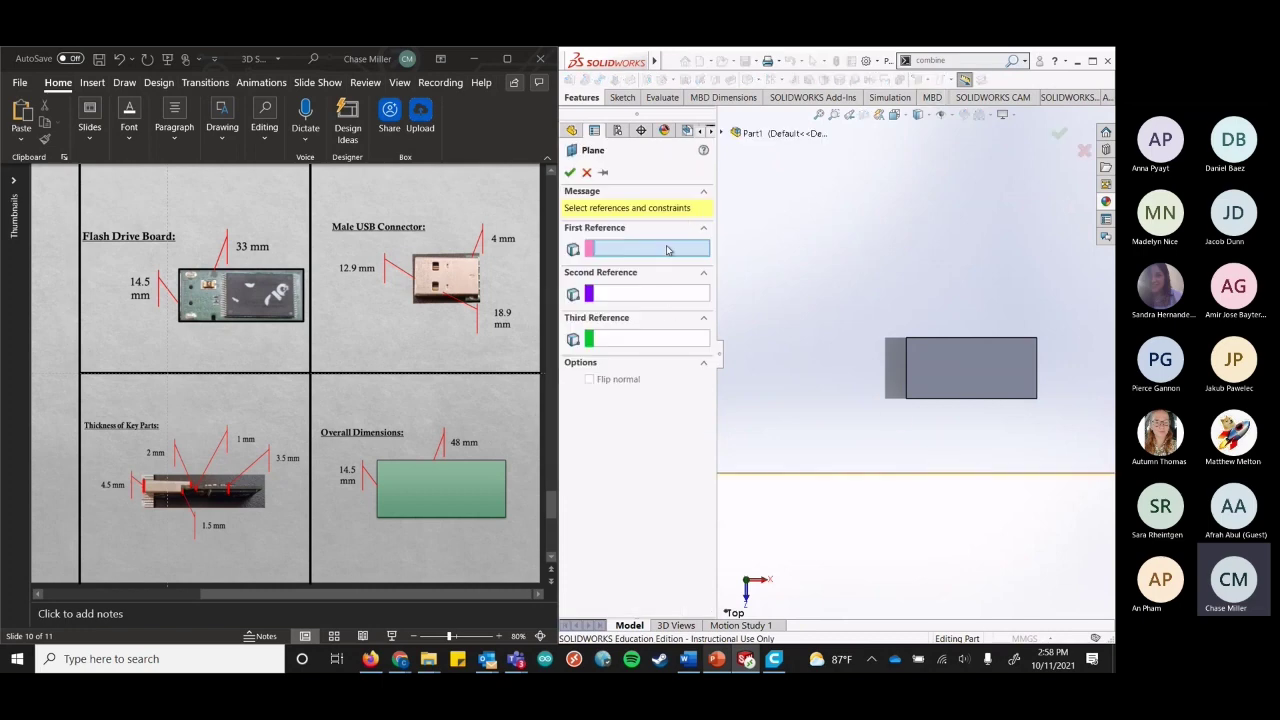
{"action": "left_click", "coordinate": [826, 296]}
{"action": "left_click", "coordinate": [763, 588]}
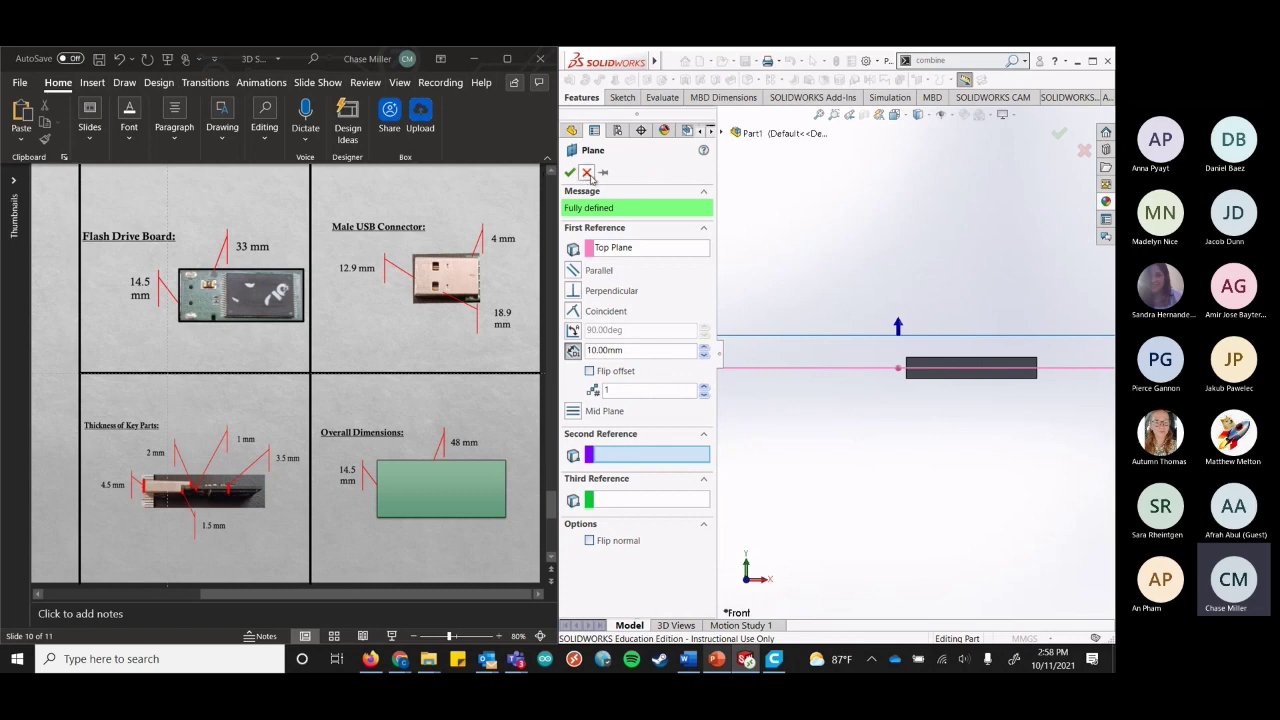
{"action": "left_click", "coordinate": [703, 357]}
{"action": "scroll", "coordinate": [704, 355], "scroll_direction": "up", "scroll_amount": 1}
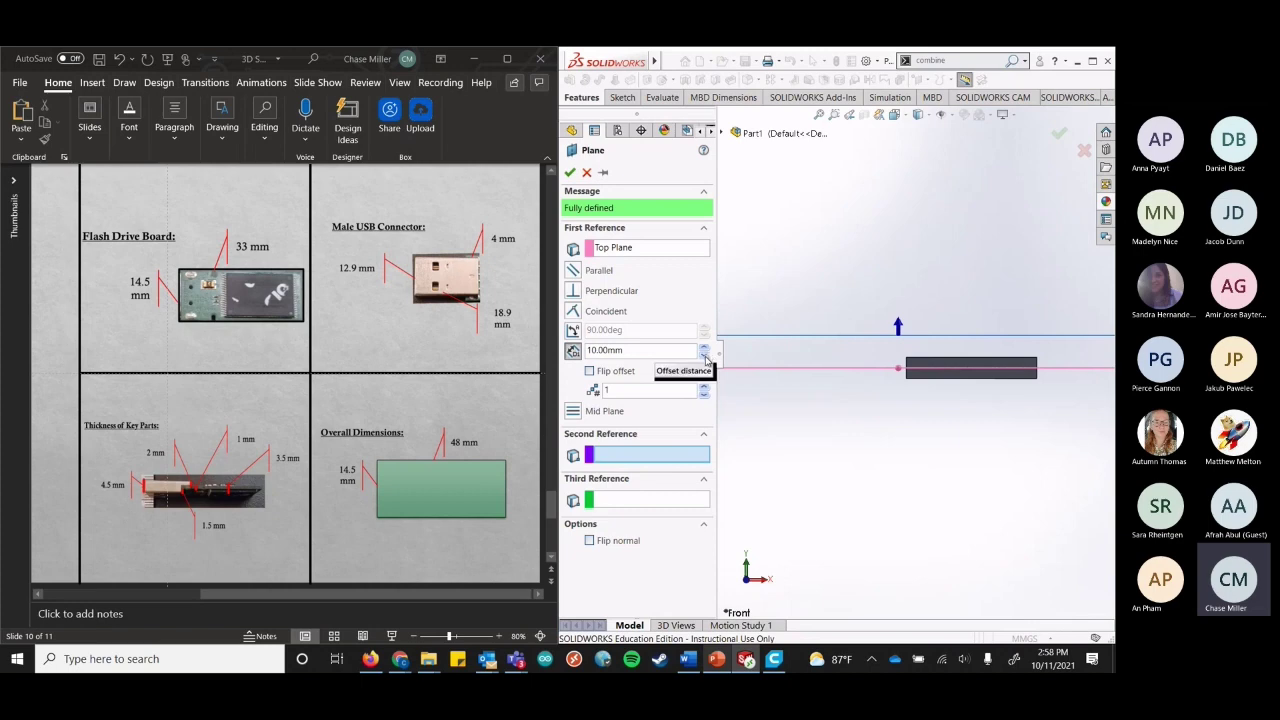
{"action": "left_click", "coordinate": [705, 358]}
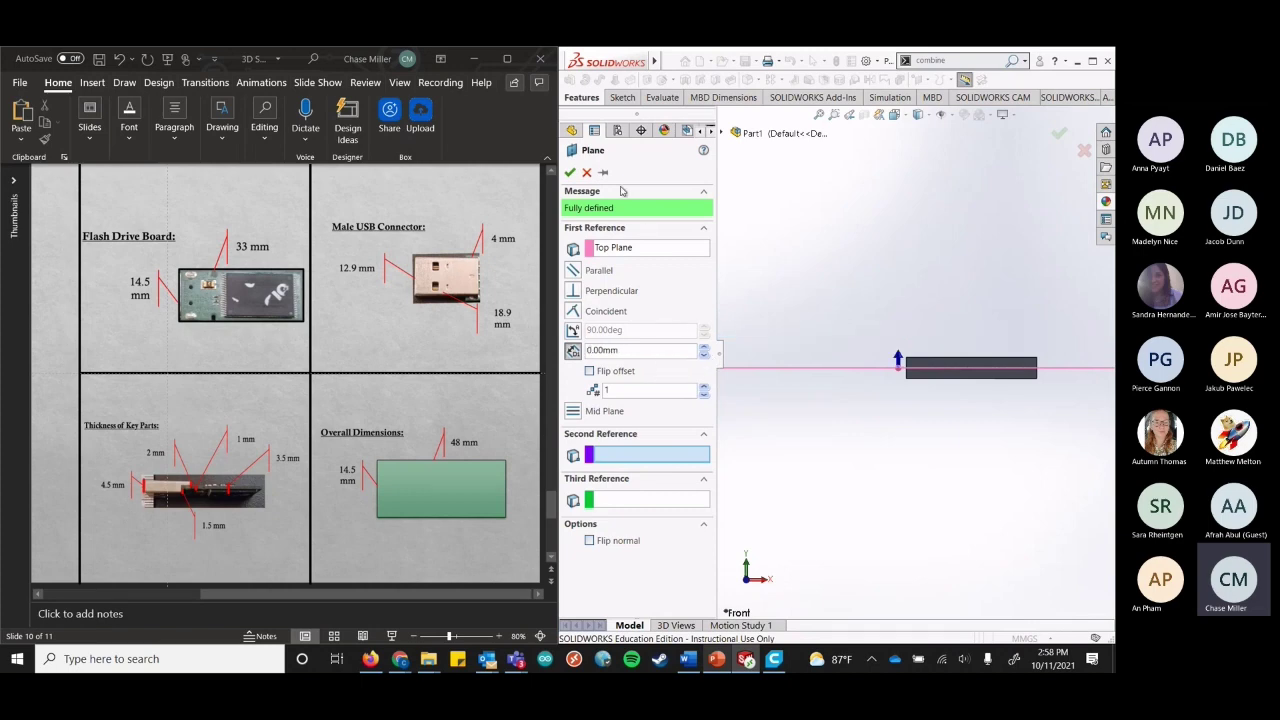
{"action": "left_click", "coordinate": [571, 174]}
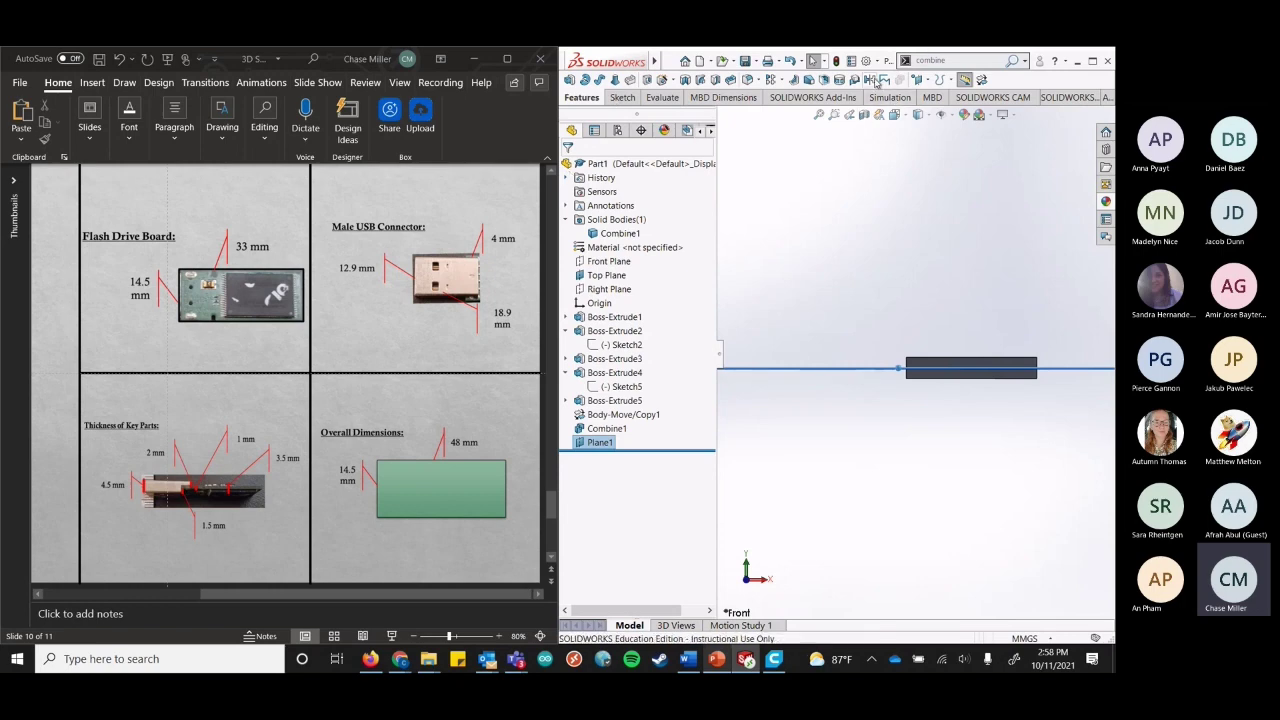
Start an Intersect operation using the new reference plane and the hollowed casing body.
{"action": "left_click", "coordinate": [748, 565]}
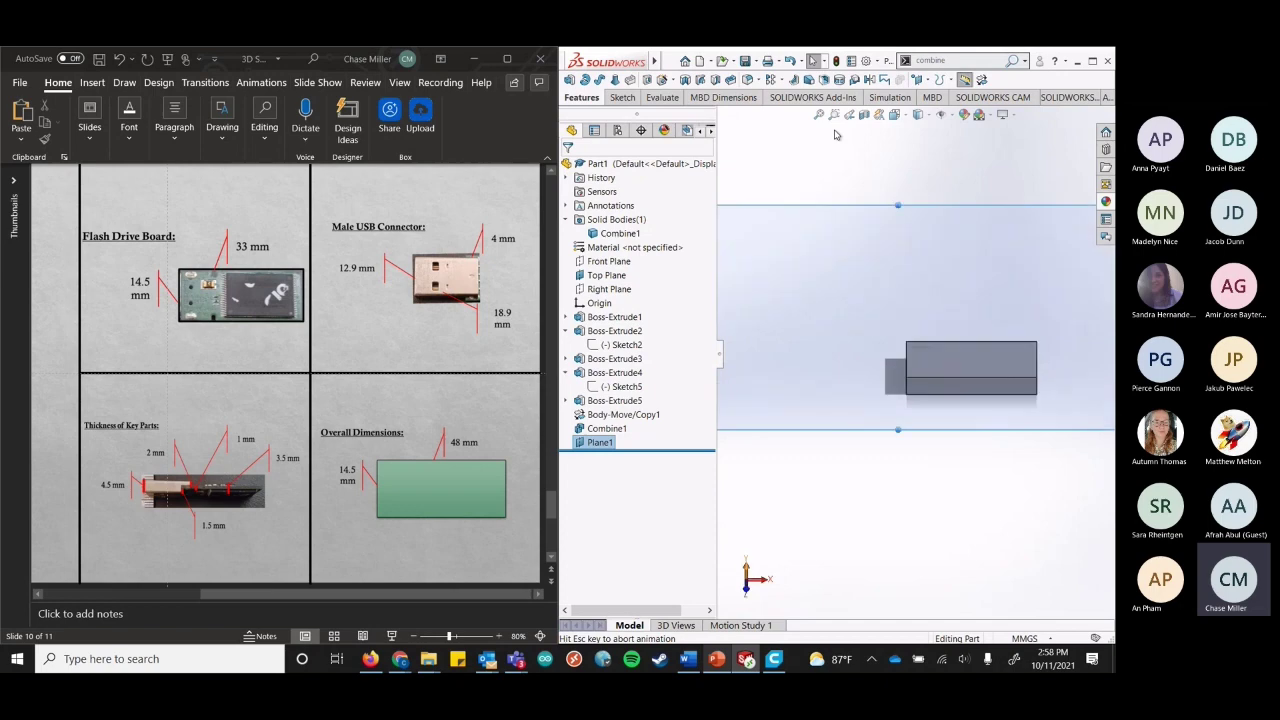
{"action": "right_click", "coordinate": [606, 275]}
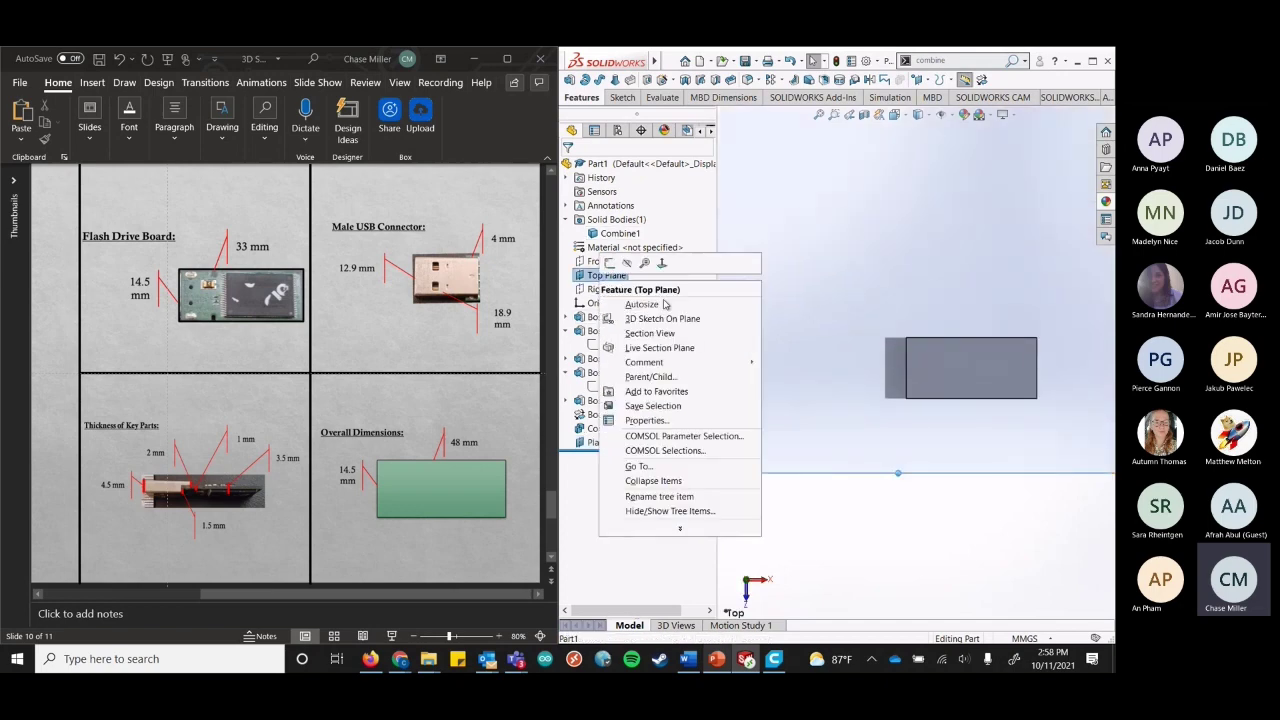
{"action": "key", "text": "Escape"}
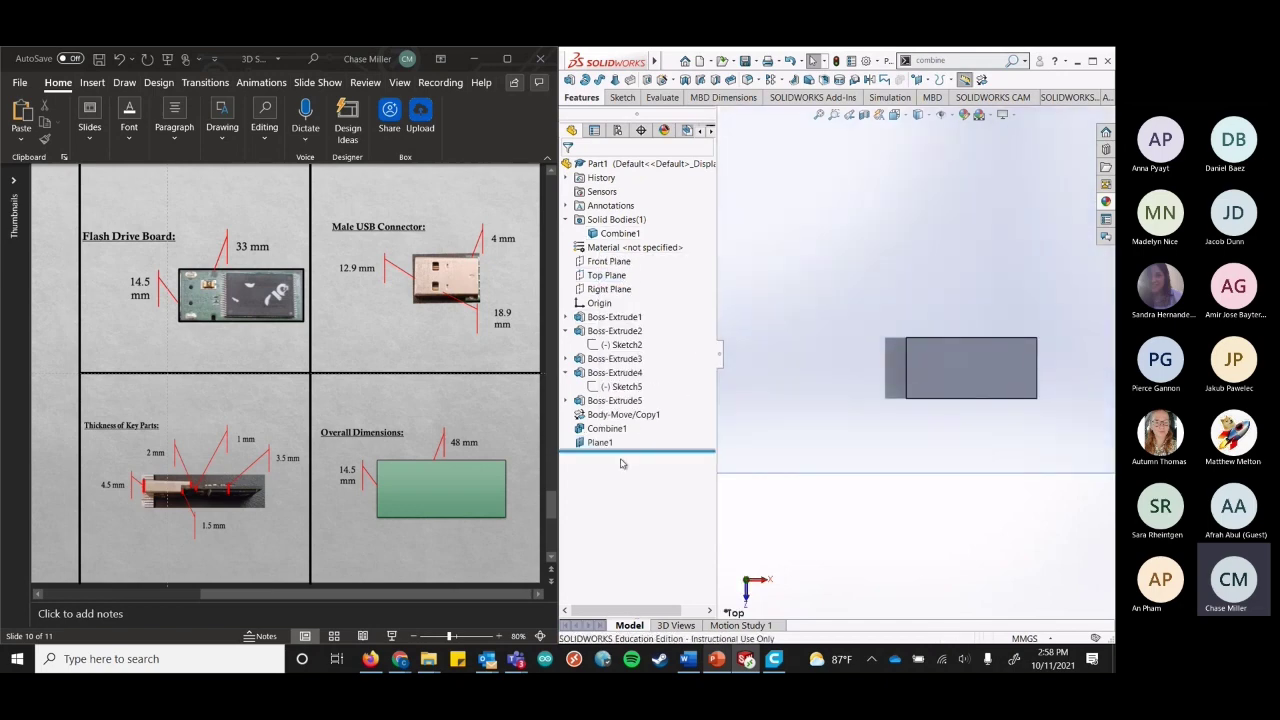
{"action": "left_click", "coordinate": [856, 81]}
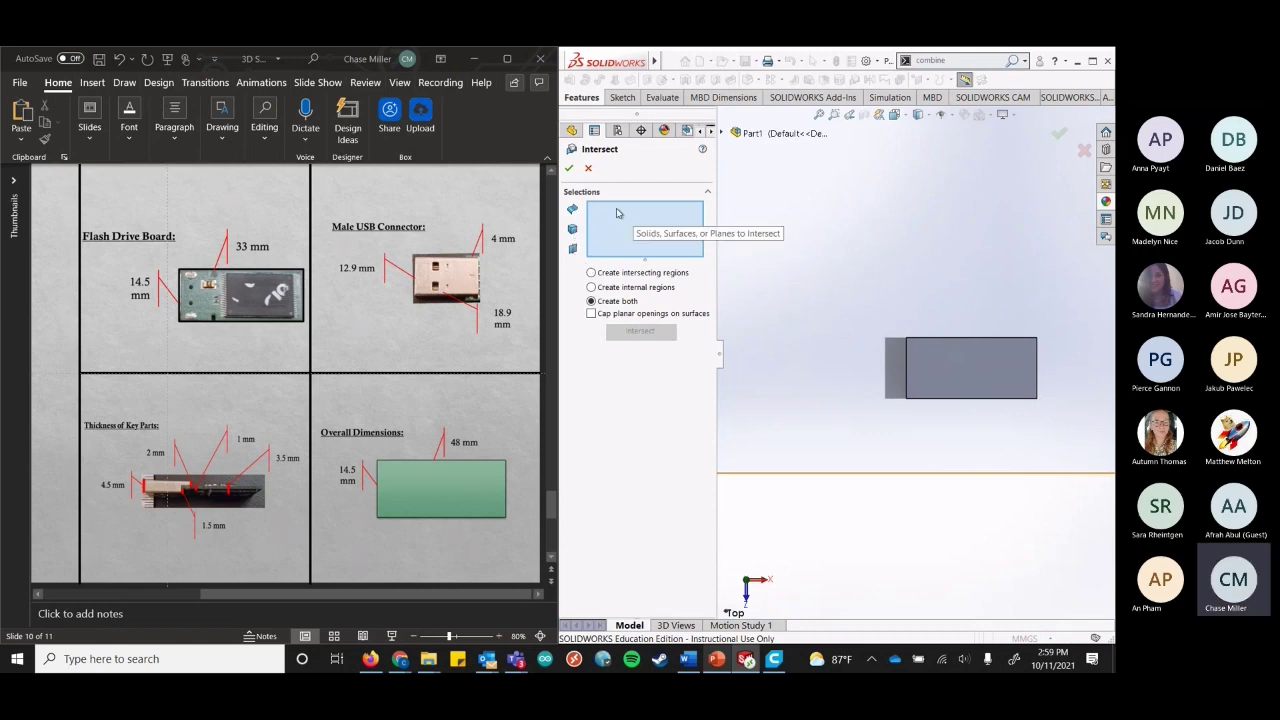
{"action": "left_click", "coordinate": [834, 225]}
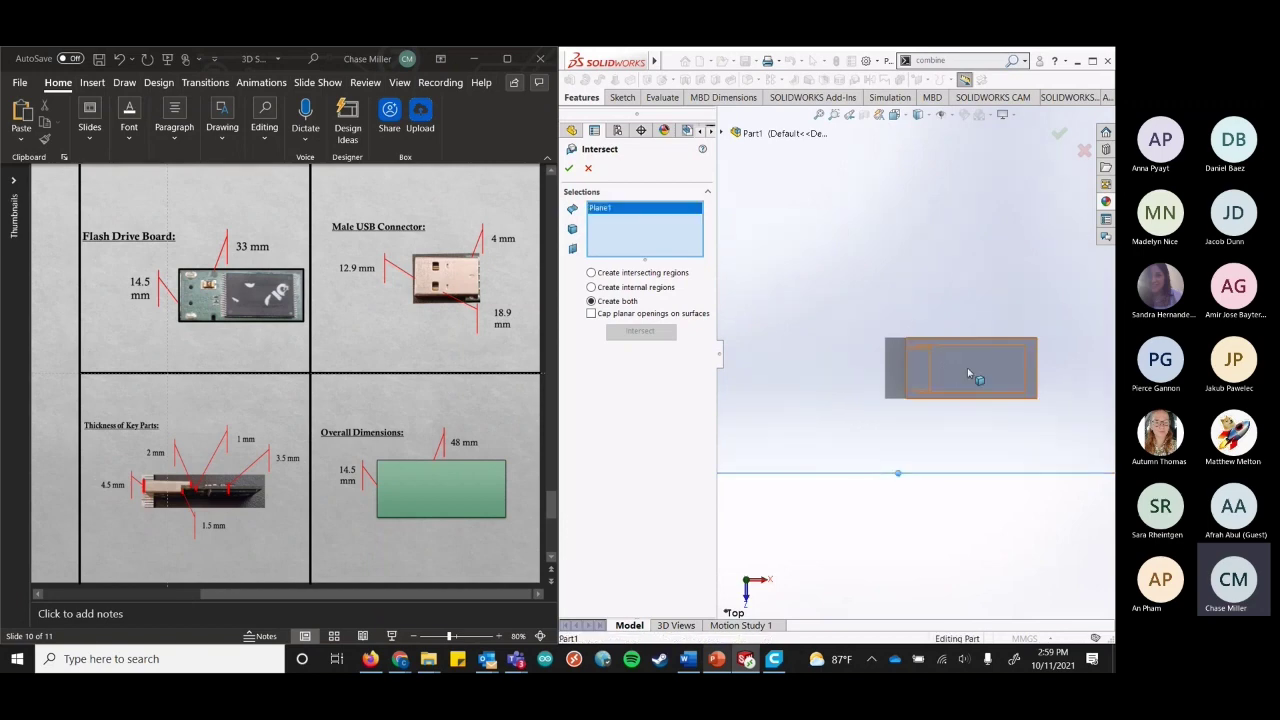
{"action": "left_click", "coordinate": [998, 372]}
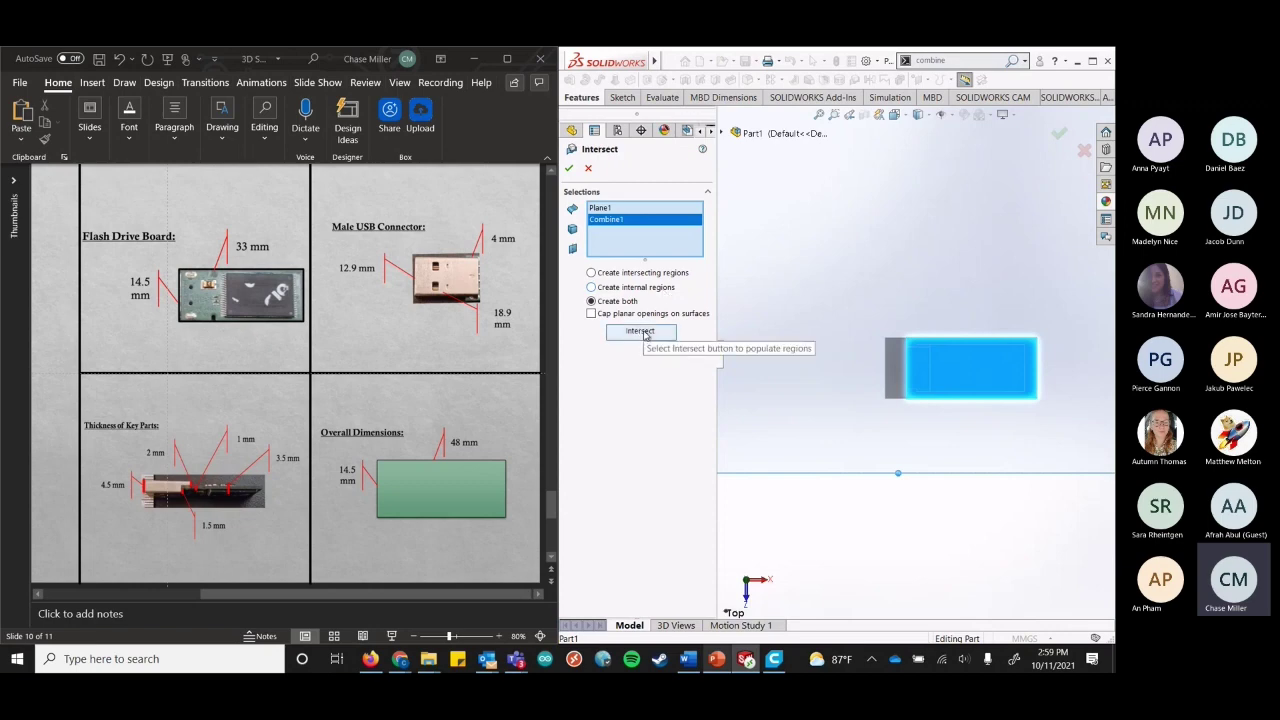
Try computing the Intersect with intersecting regions only and preview Region 1 and Region 2.
{"action": "left_click", "coordinate": [637, 274]}
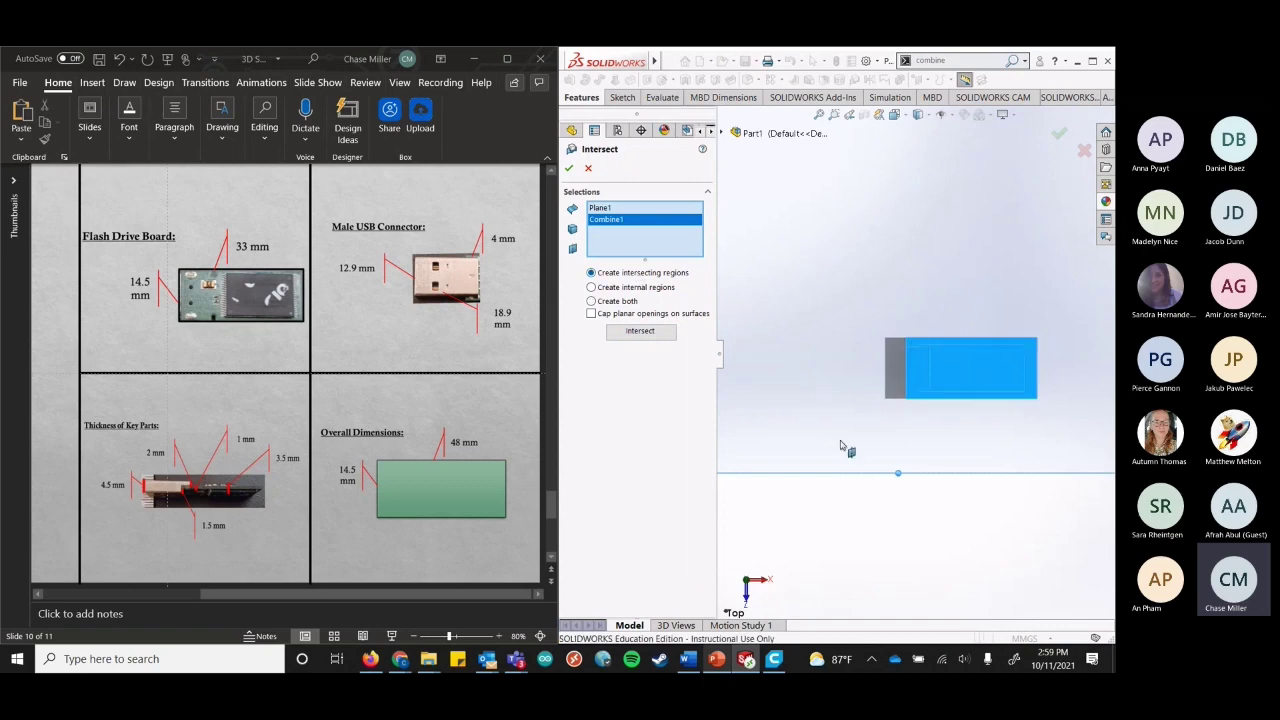
{"action": "key", "text": "Down"}
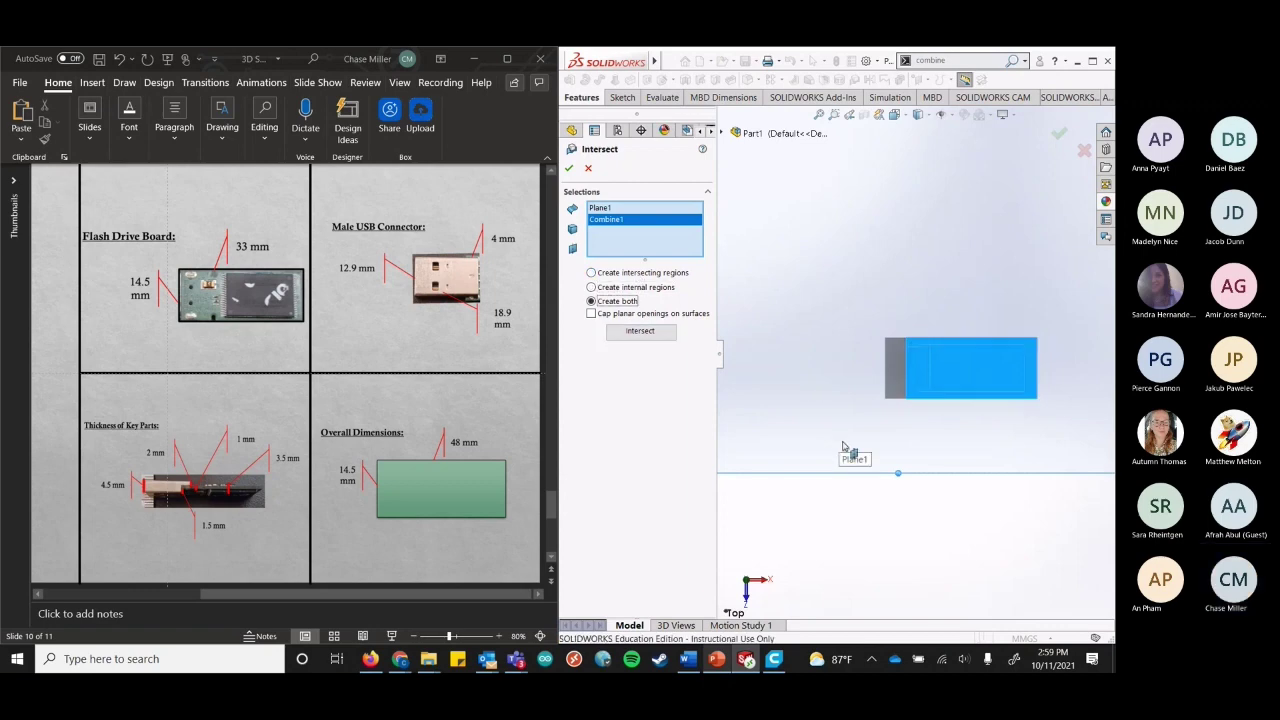
{"action": "key", "text": "ctrl+1"}
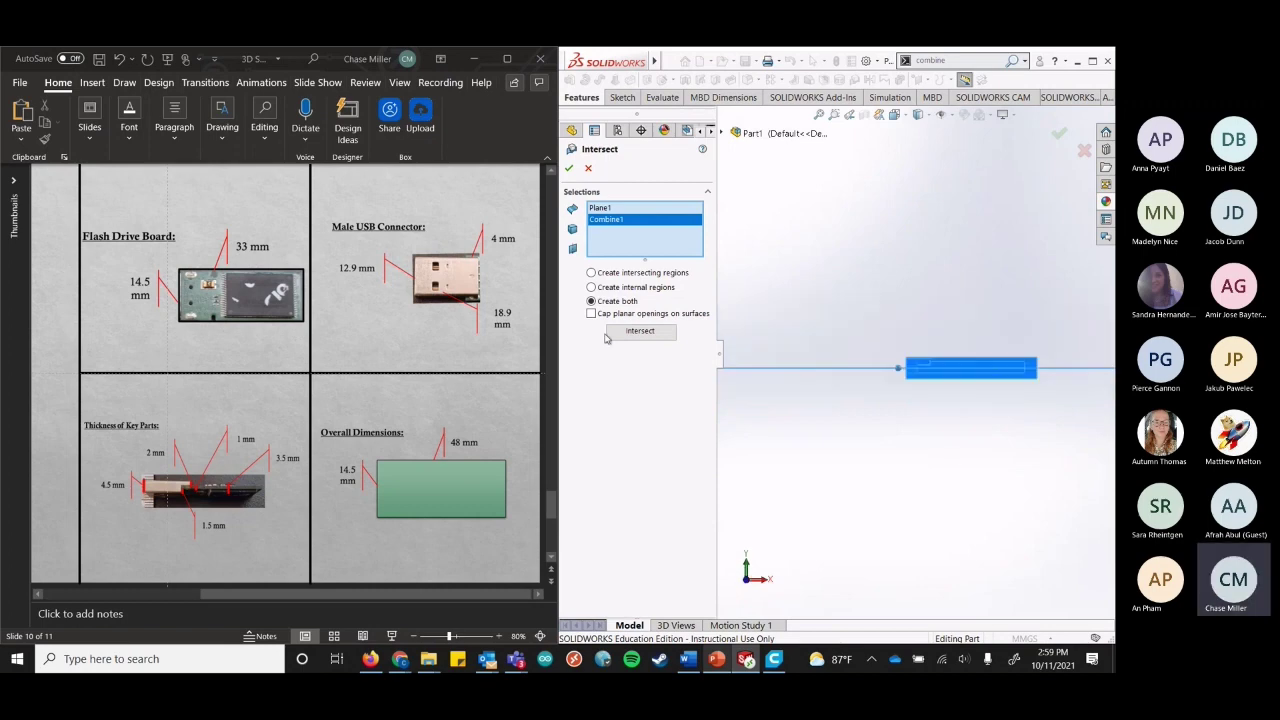
{"action": "left_click", "coordinate": [655, 288]}
{"action": "left_click", "coordinate": [645, 273]}
{"action": "left_click", "coordinate": [619, 302]}
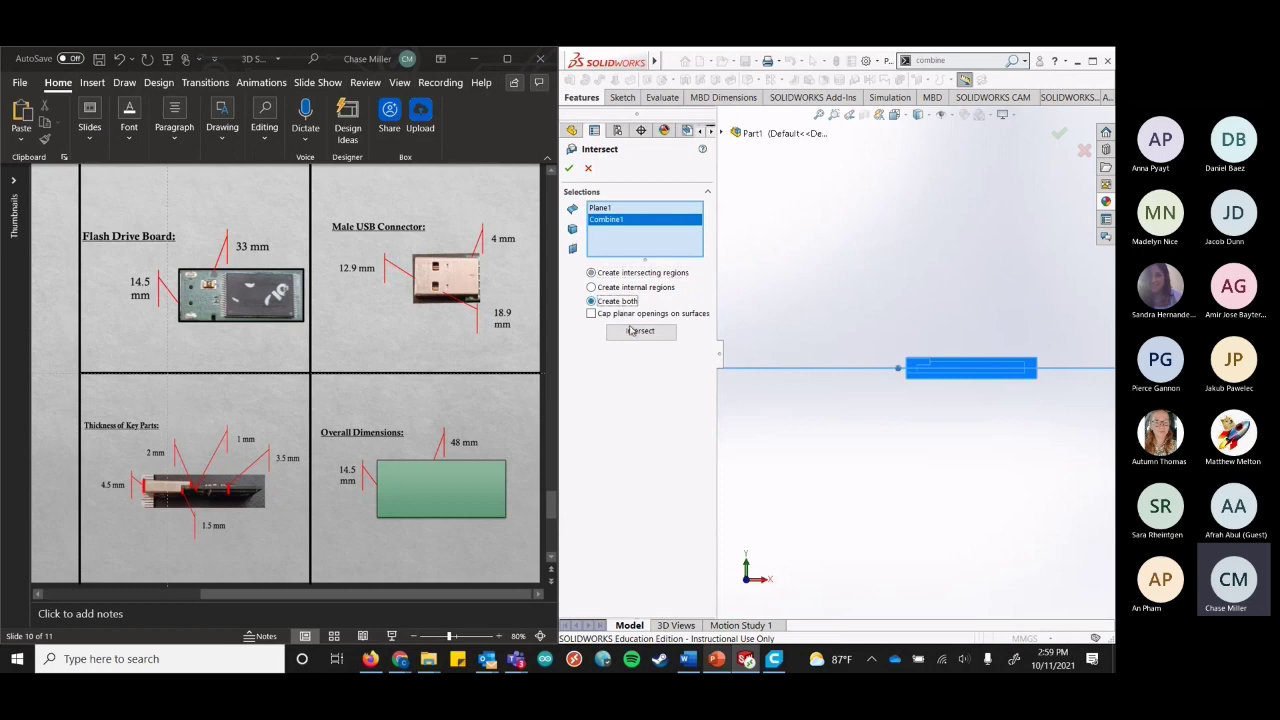
{"action": "left_click", "coordinate": [640, 274]}
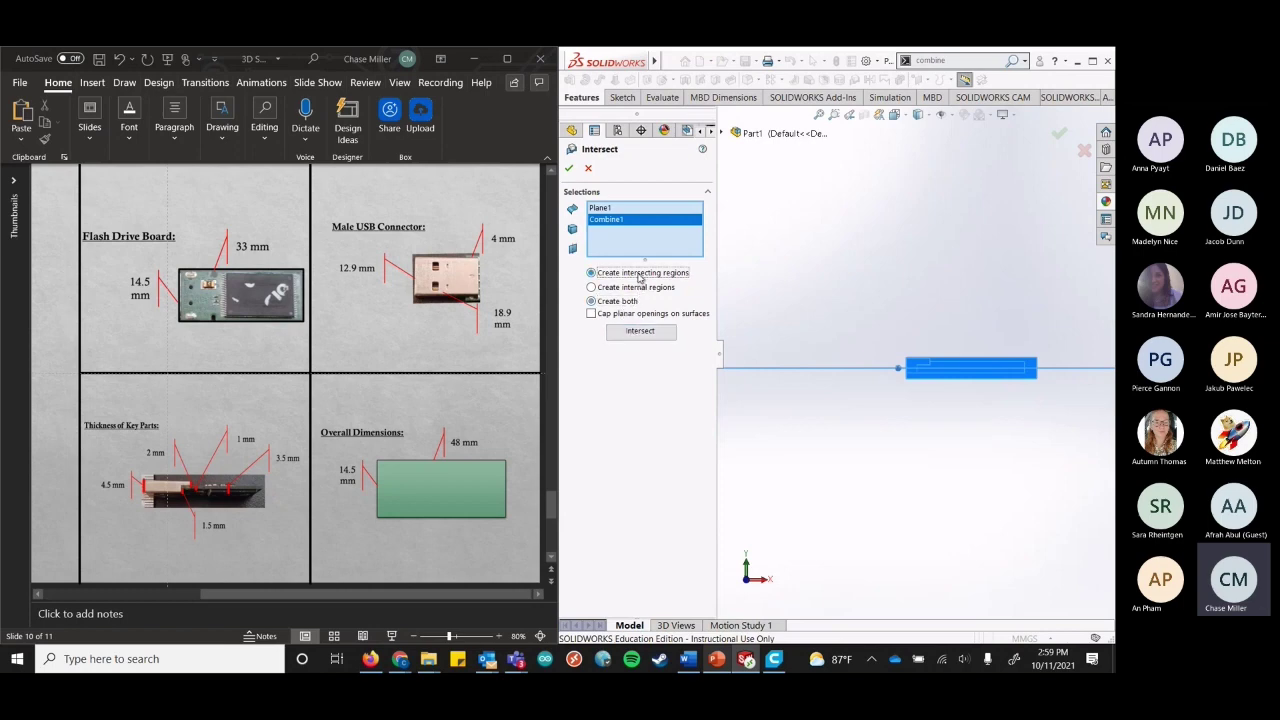
{"action": "left_click", "coordinate": [641, 332]}
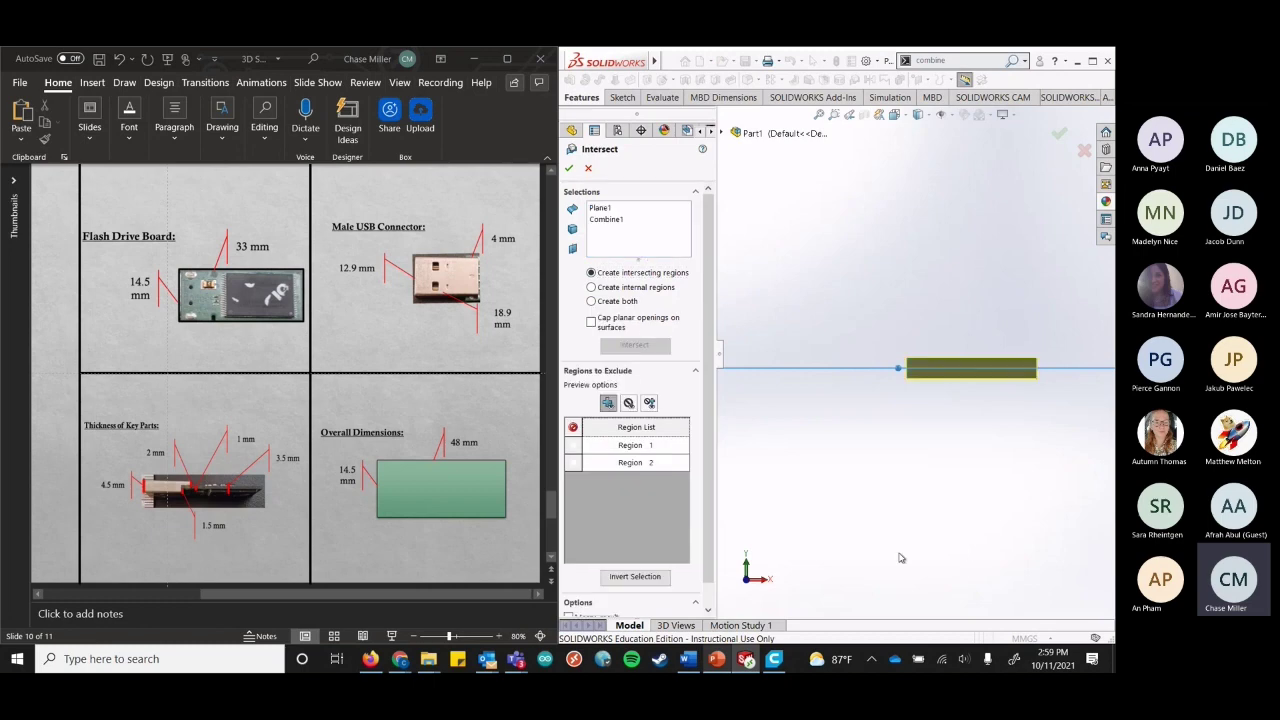
{"action": "left_click", "coordinate": [636, 448]}
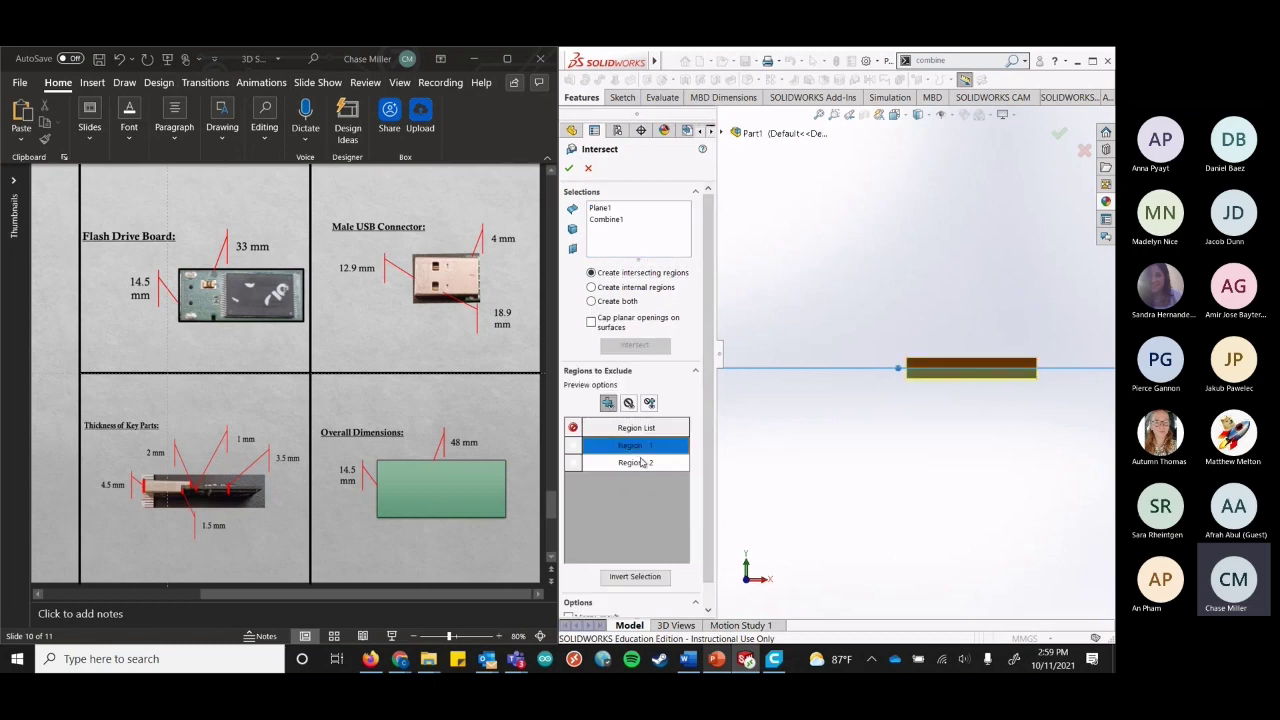
{"action": "left_click", "coordinate": [644, 464]}
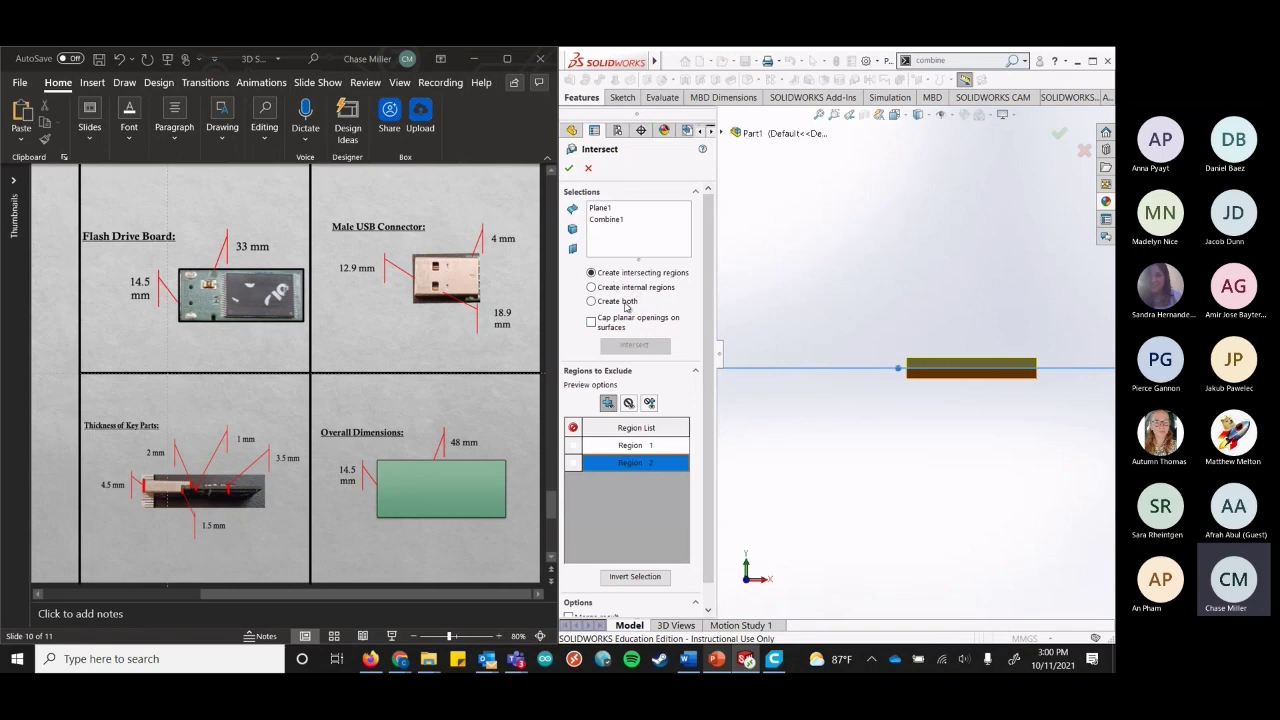
Compute the Intersect with both region types, check Region 1 and Region 2, and accept the split into two halves.
{"action": "left_click", "coordinate": [626, 302]}
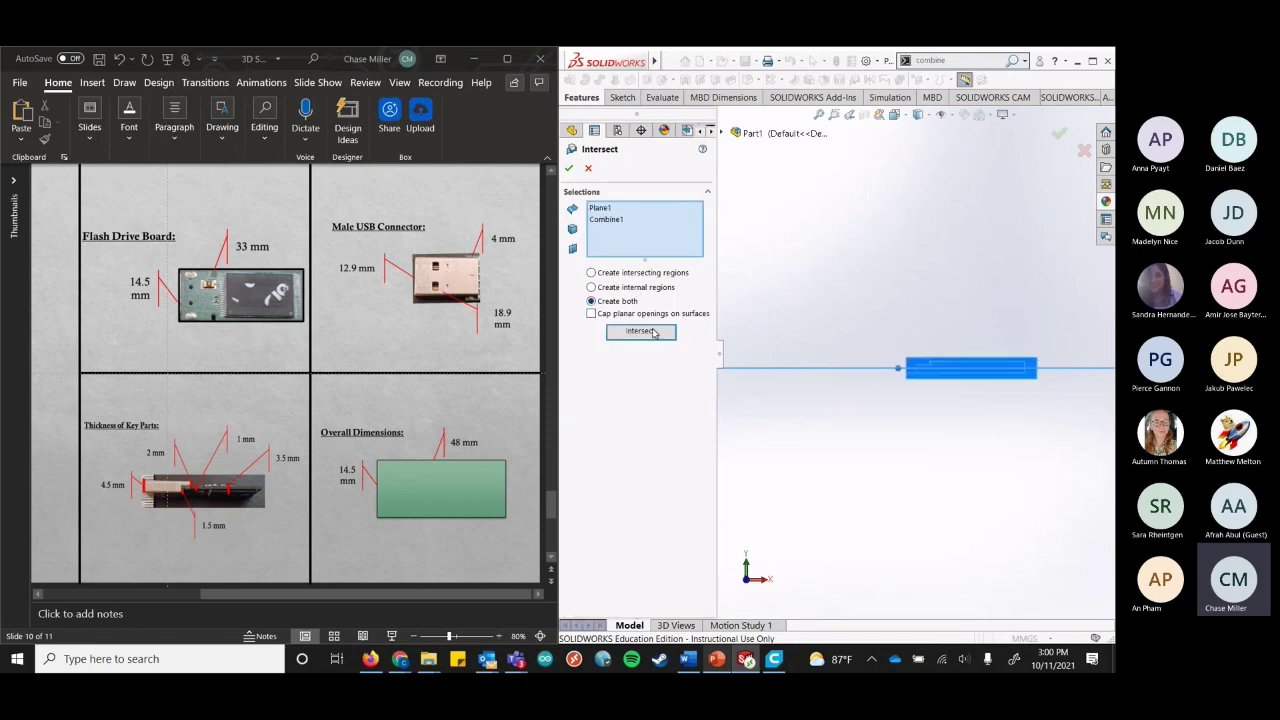
{"action": "left_click", "coordinate": [654, 333]}
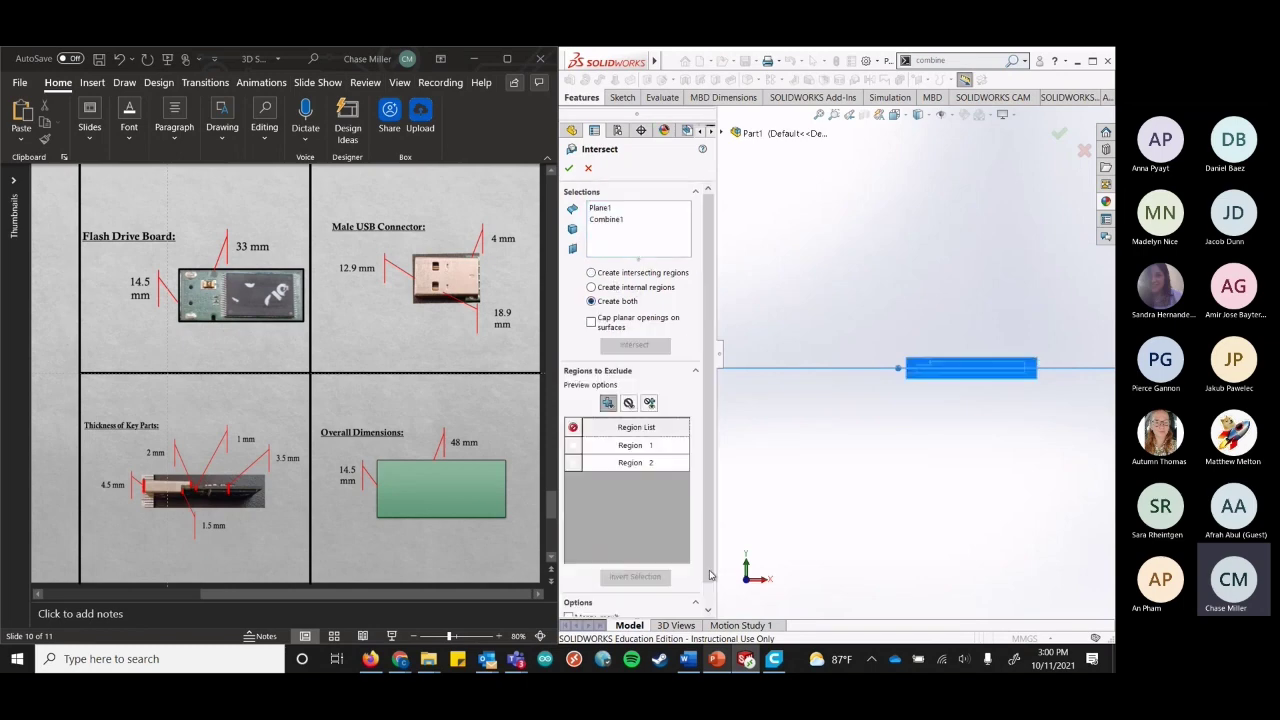
{"action": "left_click", "coordinate": [622, 447]}
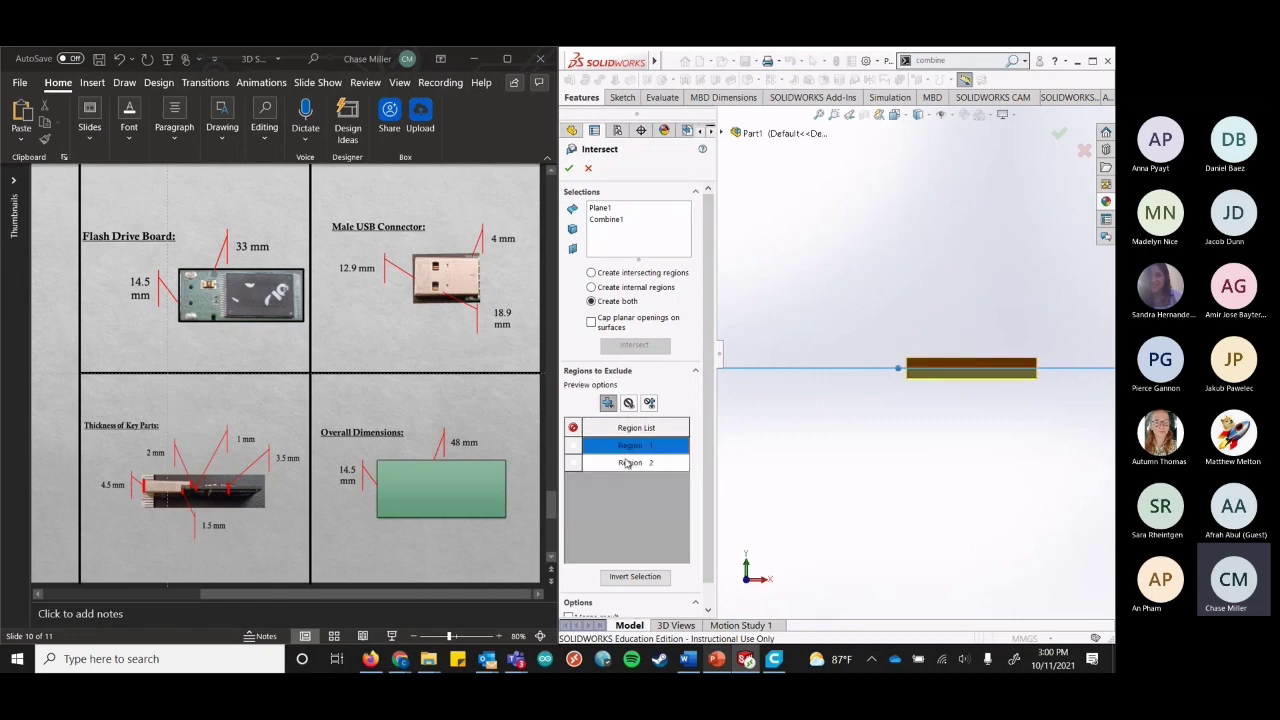
{"action": "left_click", "coordinate": [628, 463]}
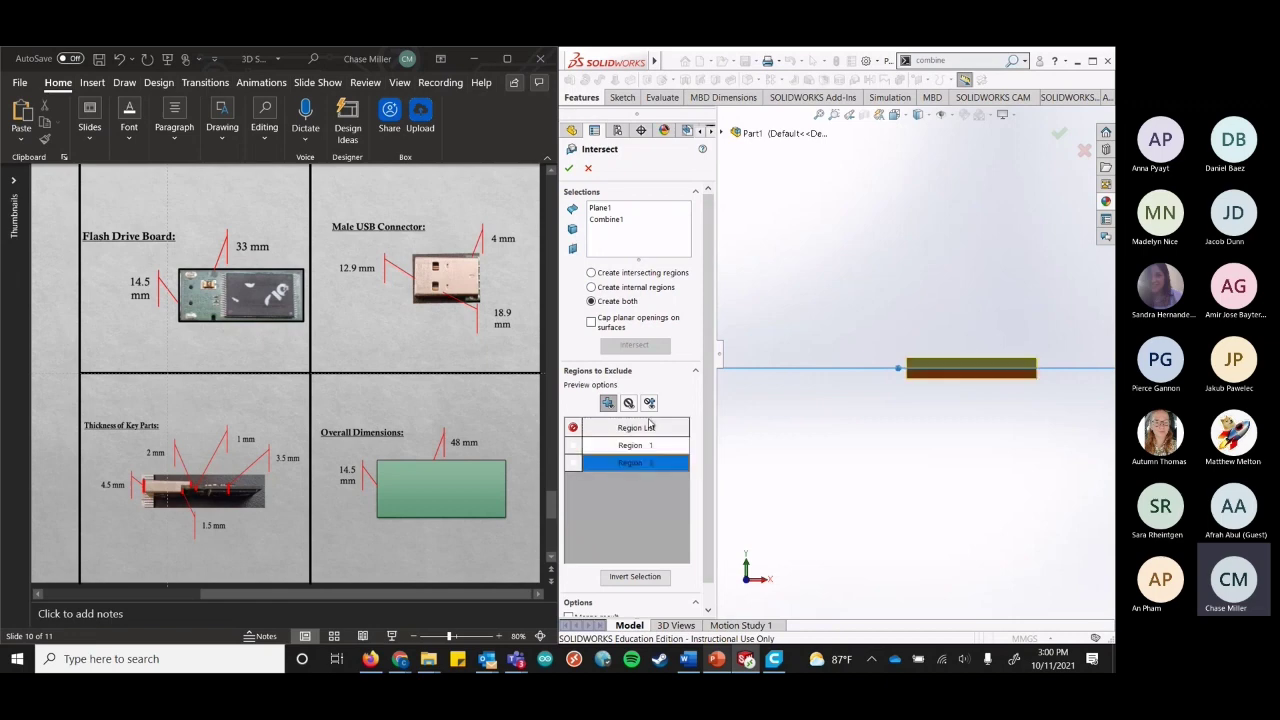
{"action": "left_click", "coordinate": [646, 449]}
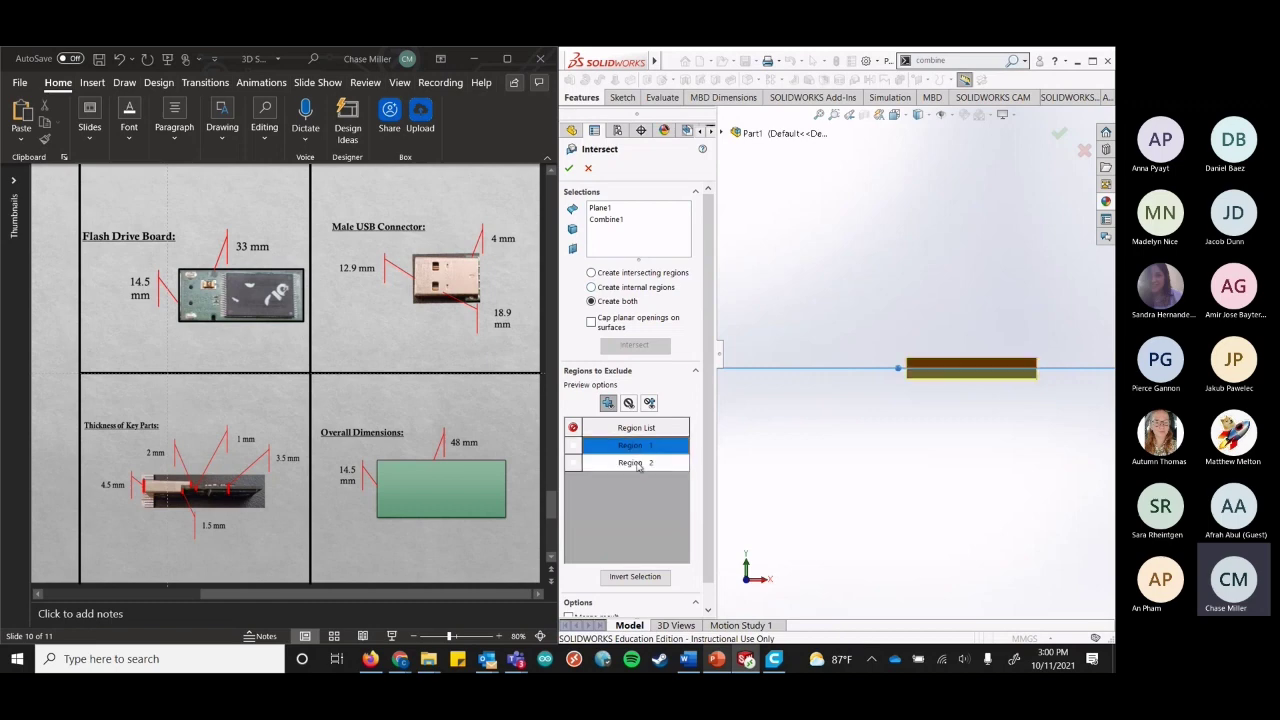
{"action": "left_click", "coordinate": [636, 463]}
{"action": "left_click", "coordinate": [640, 449]}
{"action": "left_click", "coordinate": [569, 167]}
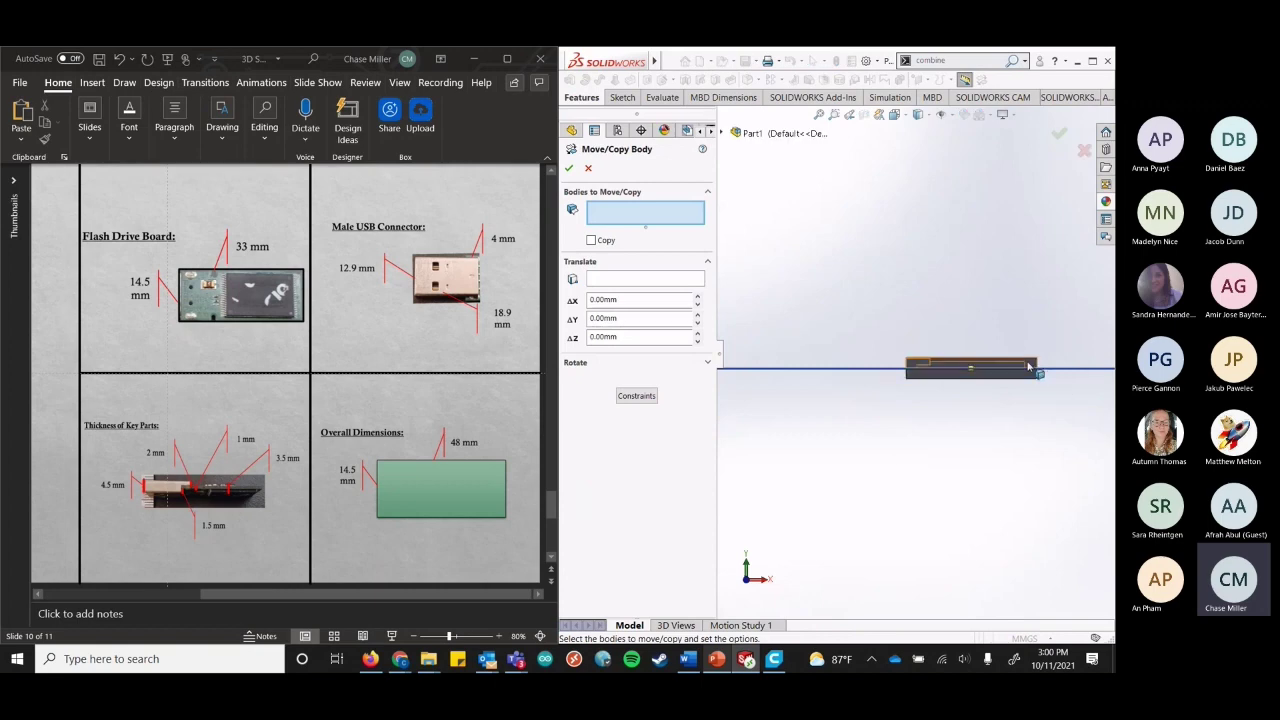
Create a Move/Copy Body feature on the upper casing half, trying an X translation of about -55.6 mm before rotating it 180° about Y.
{"action": "left_click", "coordinate": [1034, 375]}
{"action": "left_click_drag", "start_coordinate": [1052, 366], "coordinate": [790, 366]}
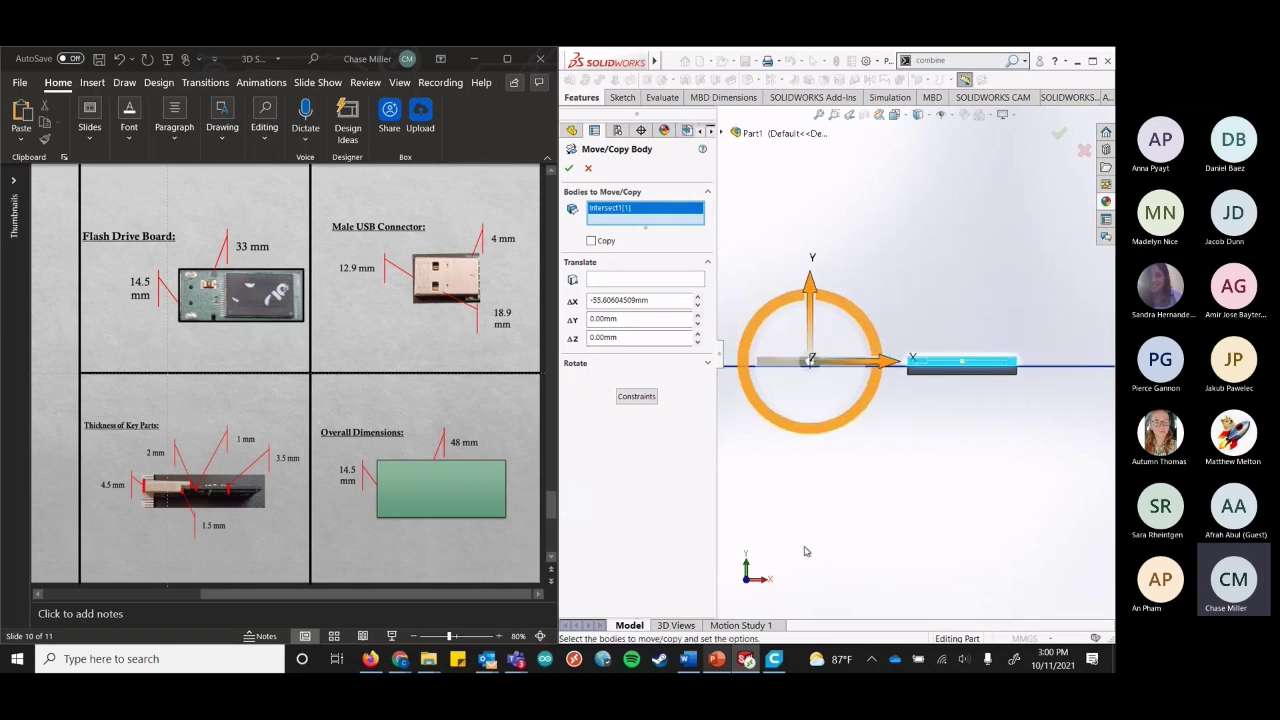
{"action": "left_click", "coordinate": [749, 569]}
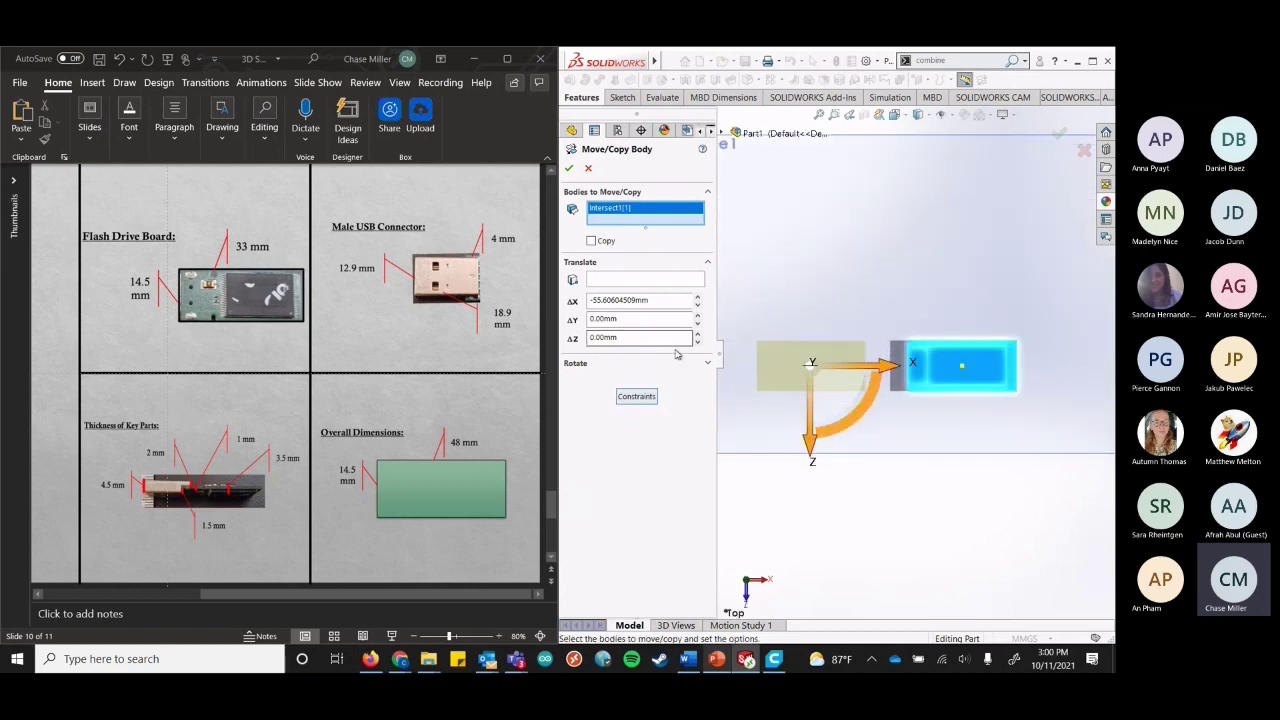
{"action": "left_click", "coordinate": [628, 282]}
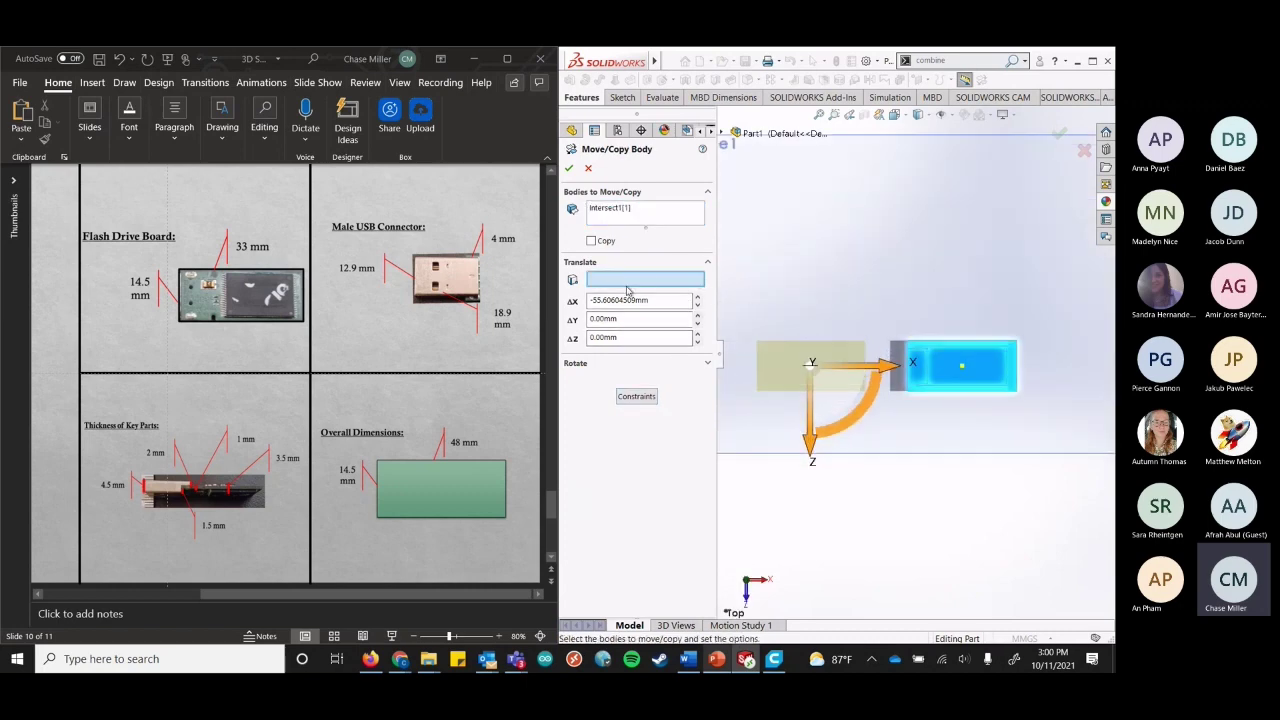
{"action": "left_click", "coordinate": [706, 364]}
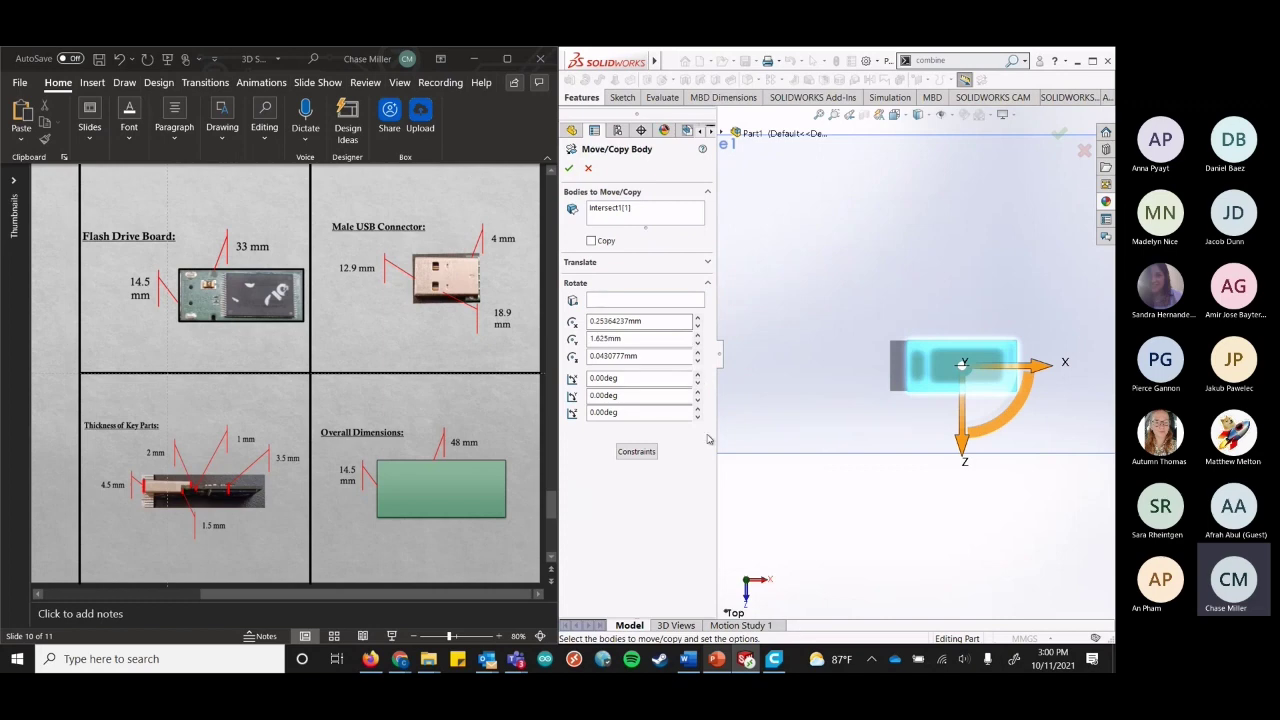
{"action": "left_click", "coordinate": [602, 396]}
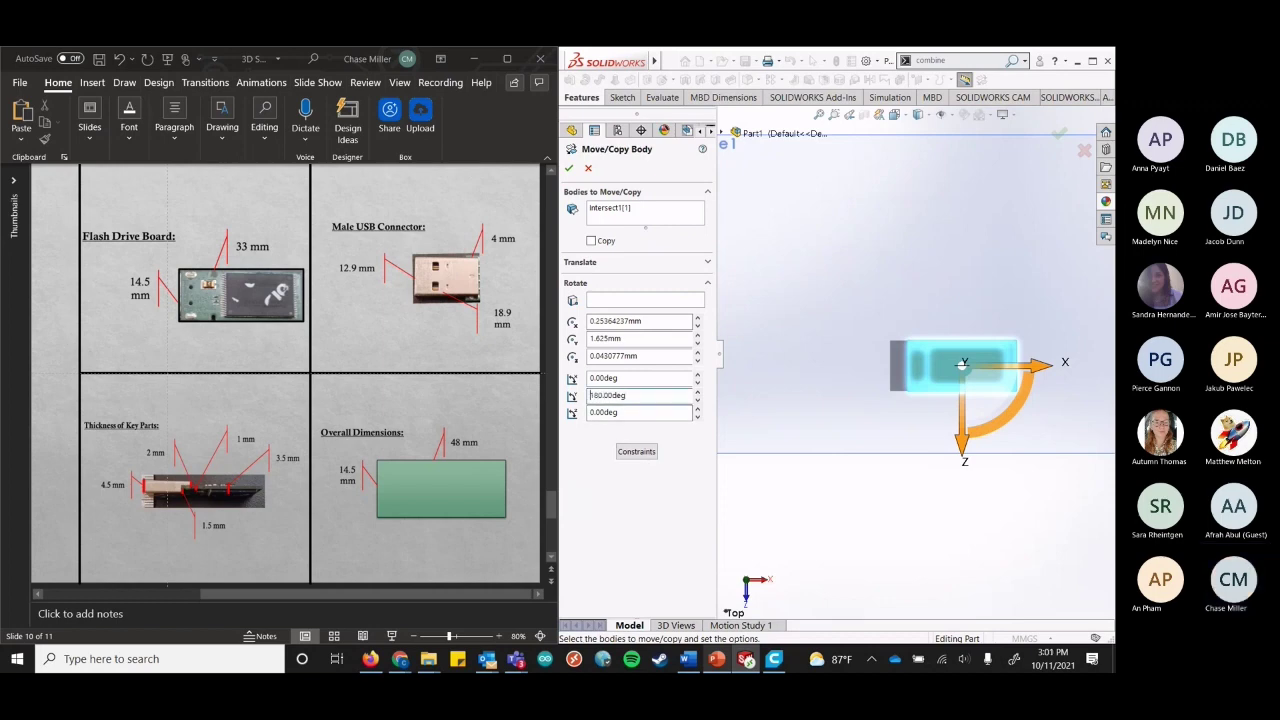
{"action": "left_click", "coordinate": [568, 168]}
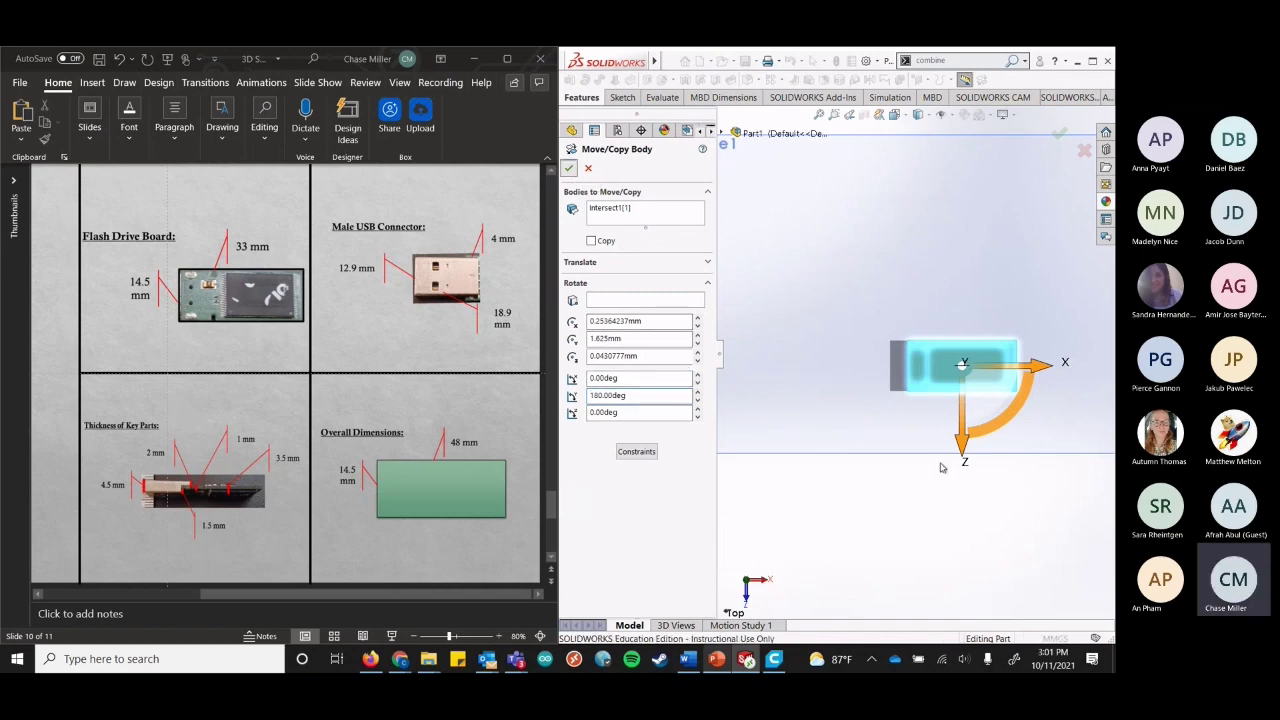
{"action": "key", "text": "ctrl+1"}
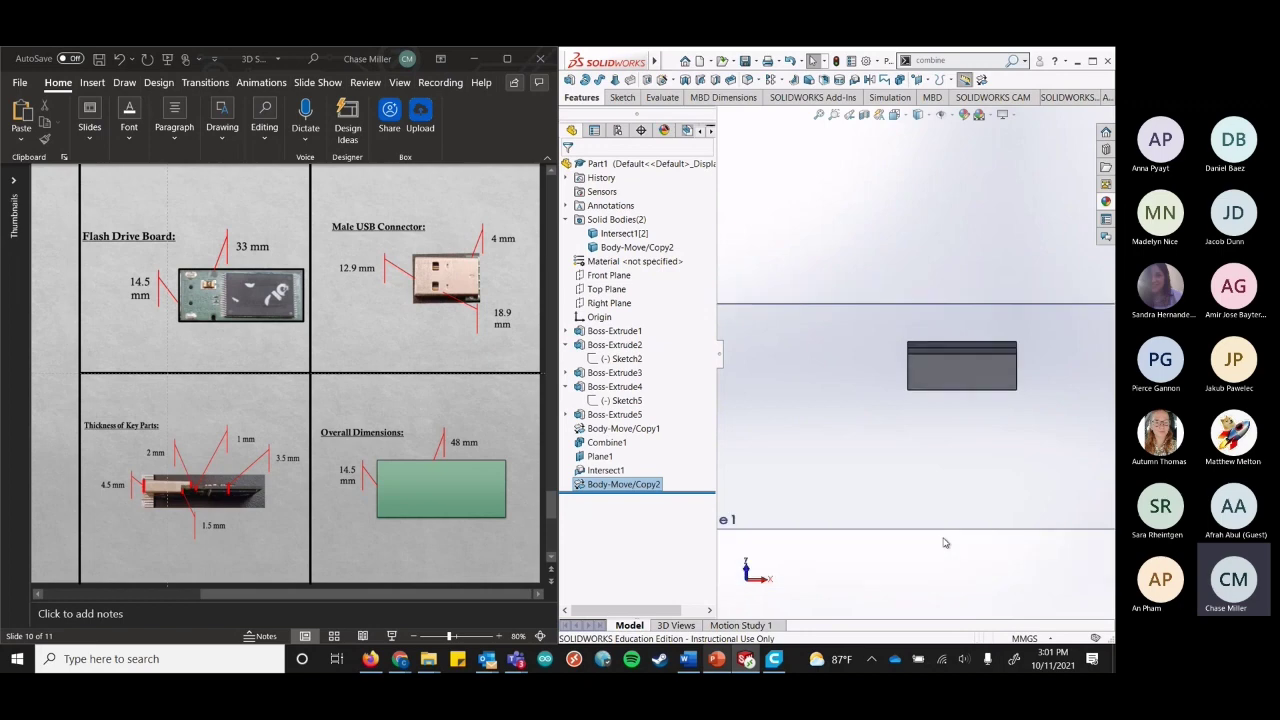
{"action": "key", "text": "ctrl+5"}
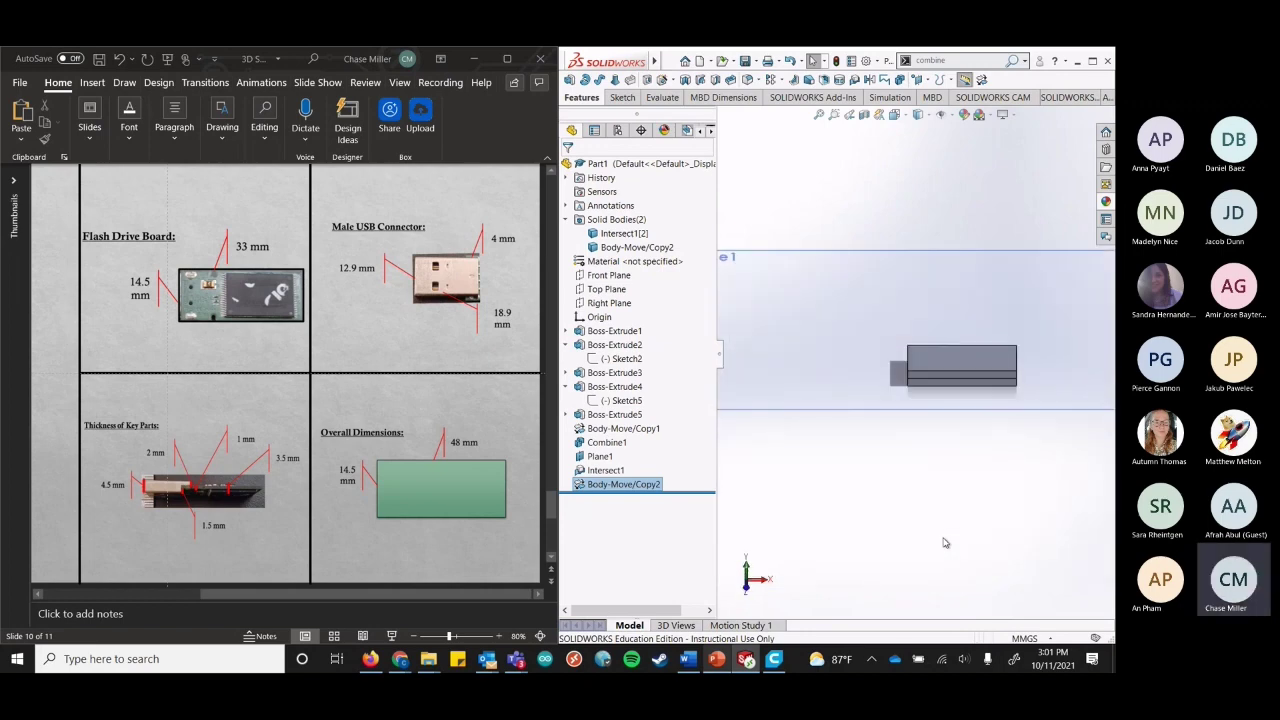
{"action": "right_click", "coordinate": [645, 488]}
{"action": "left_click", "coordinate": [675, 362]}
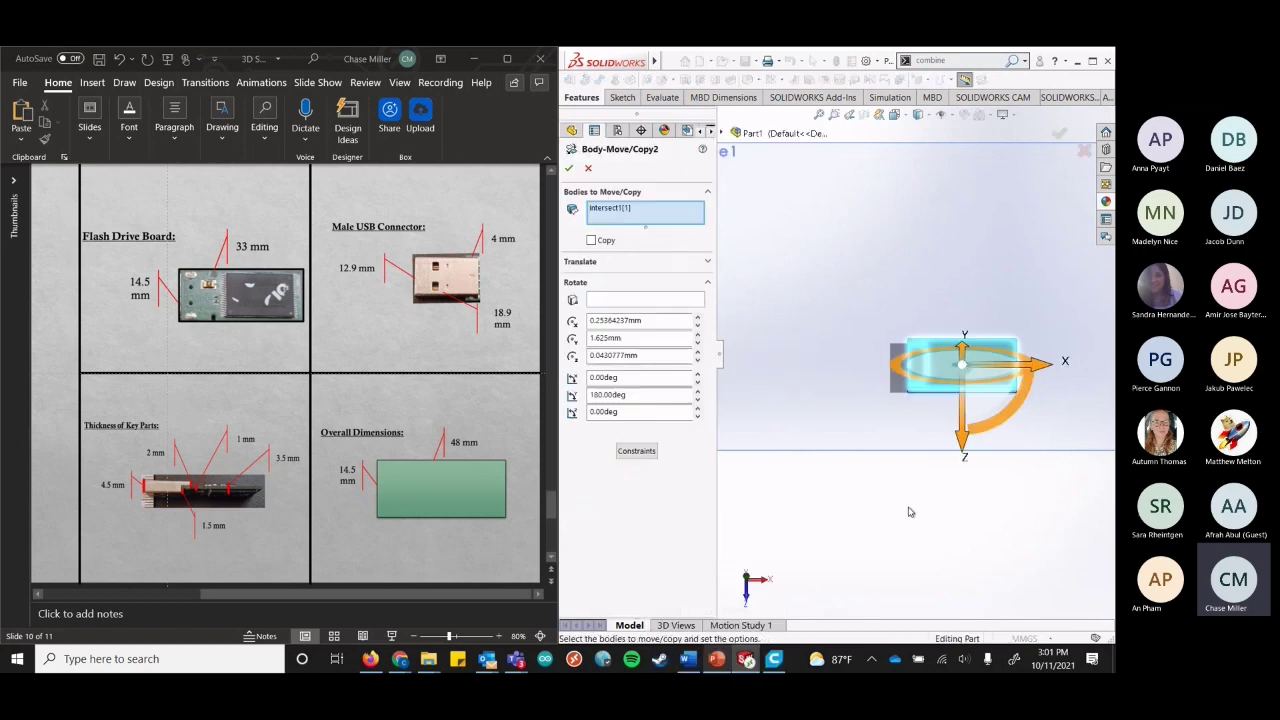
{"action": "key", "text": "ctrl+1"}
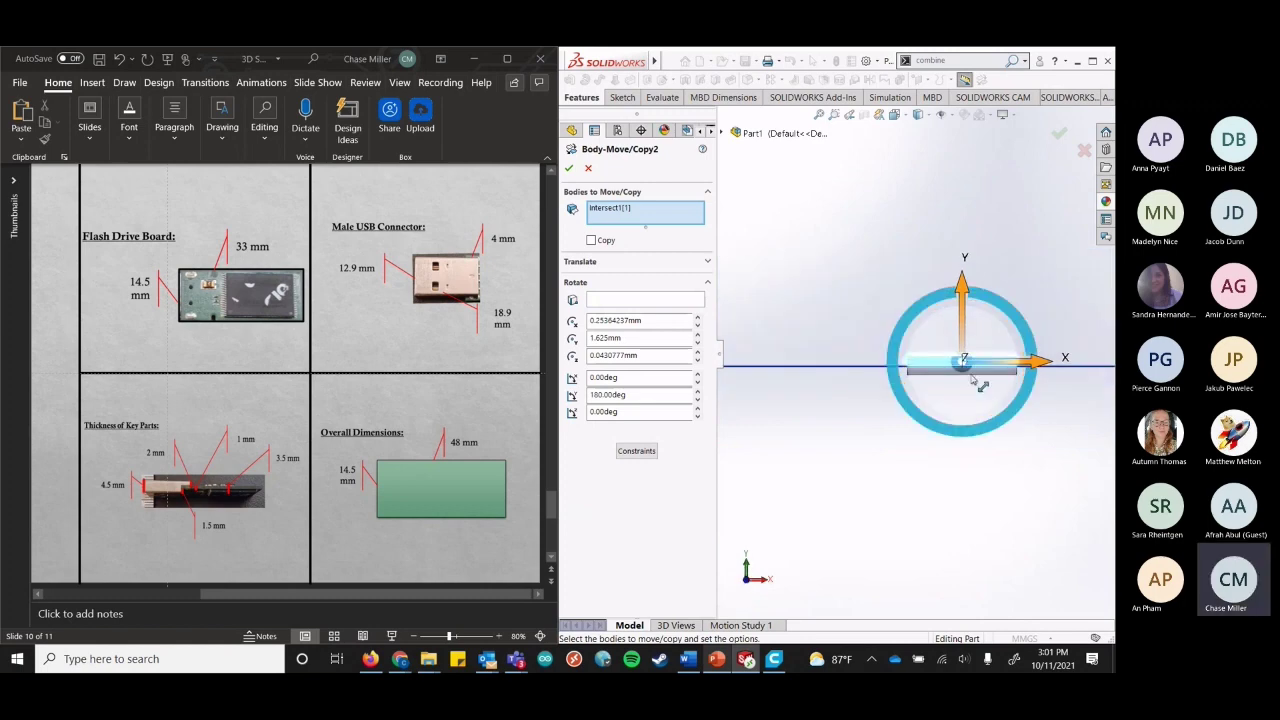
{"action": "left_click_drag", "start_coordinate": [1044, 362], "coordinate": [834, 362]}
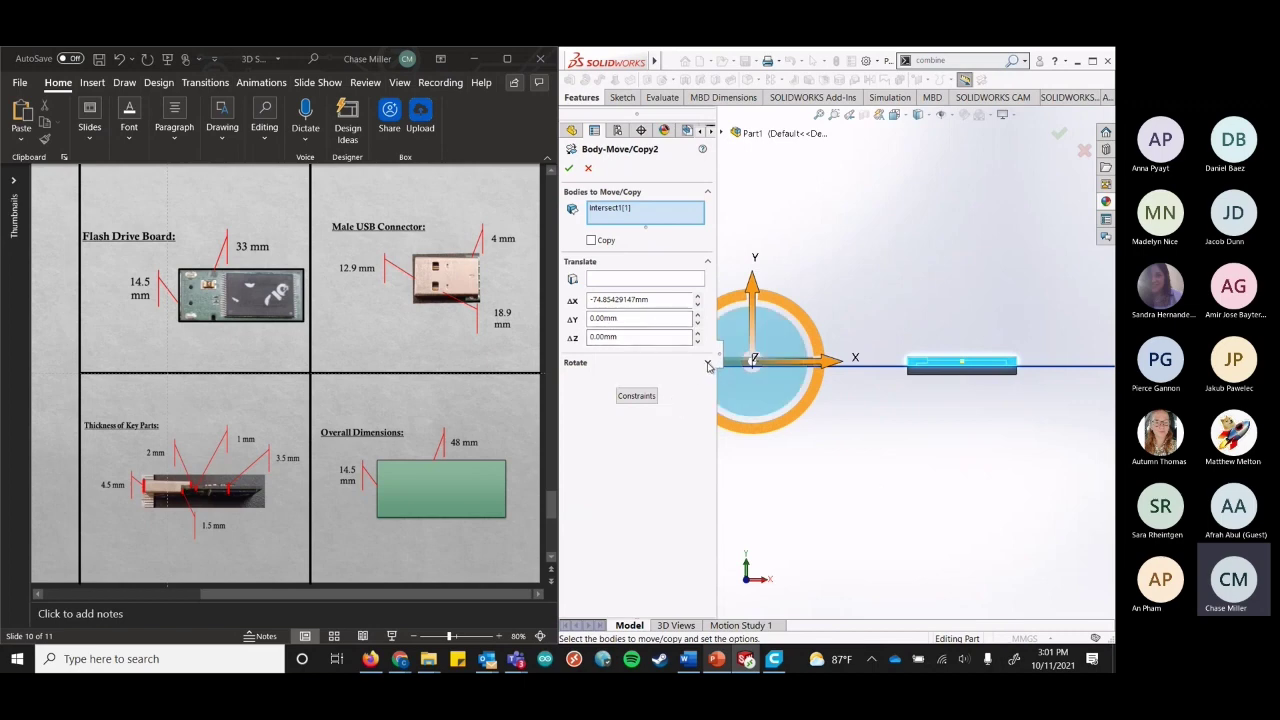
{"action": "left_click", "coordinate": [707, 364]}
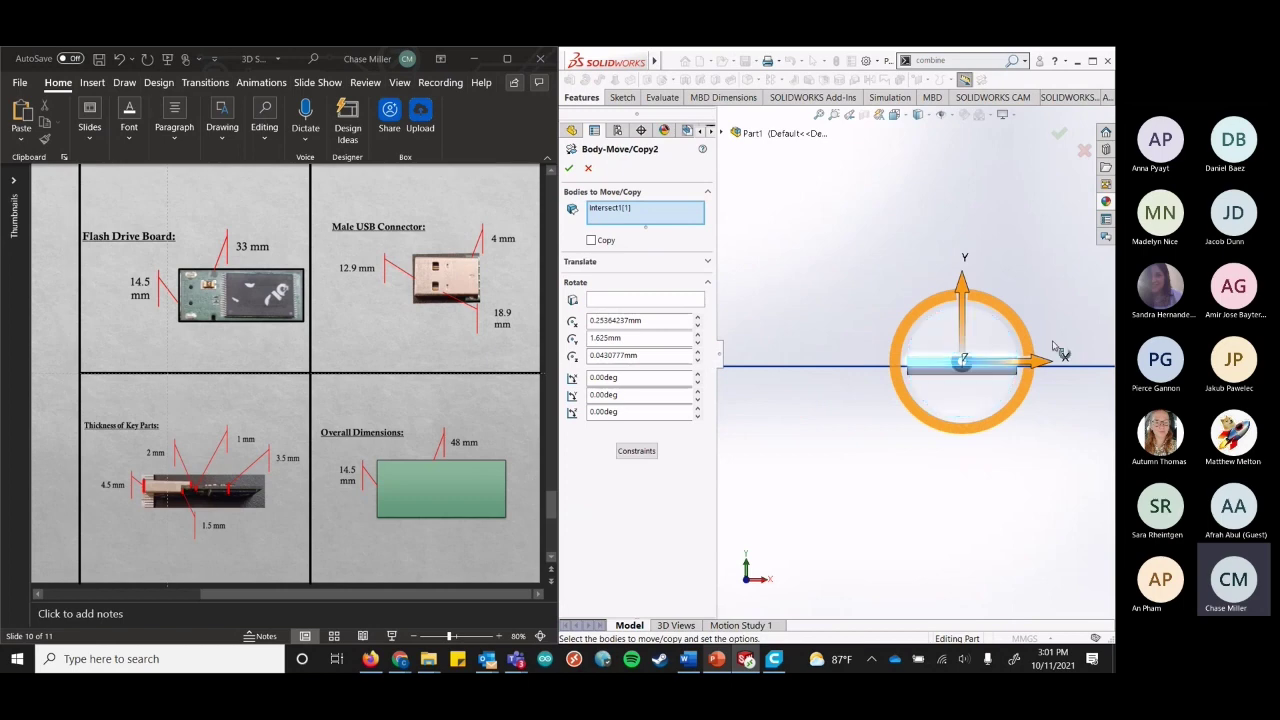
{"action": "left_click_drag", "start_coordinate": [1045, 360], "coordinate": [745, 380]}
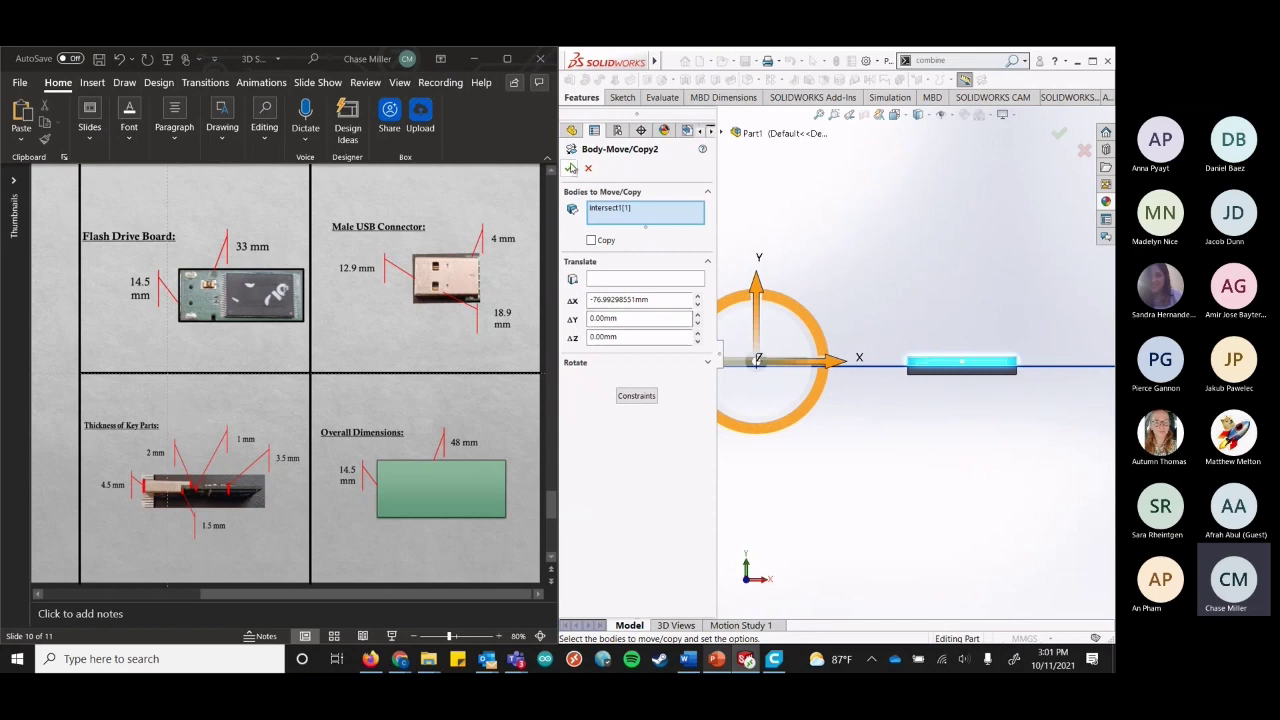
{"action": "left_click", "coordinate": [990, 370]}
{"action": "left_click_drag", "start_coordinate": [968, 295], "coordinate": [966, 252]}
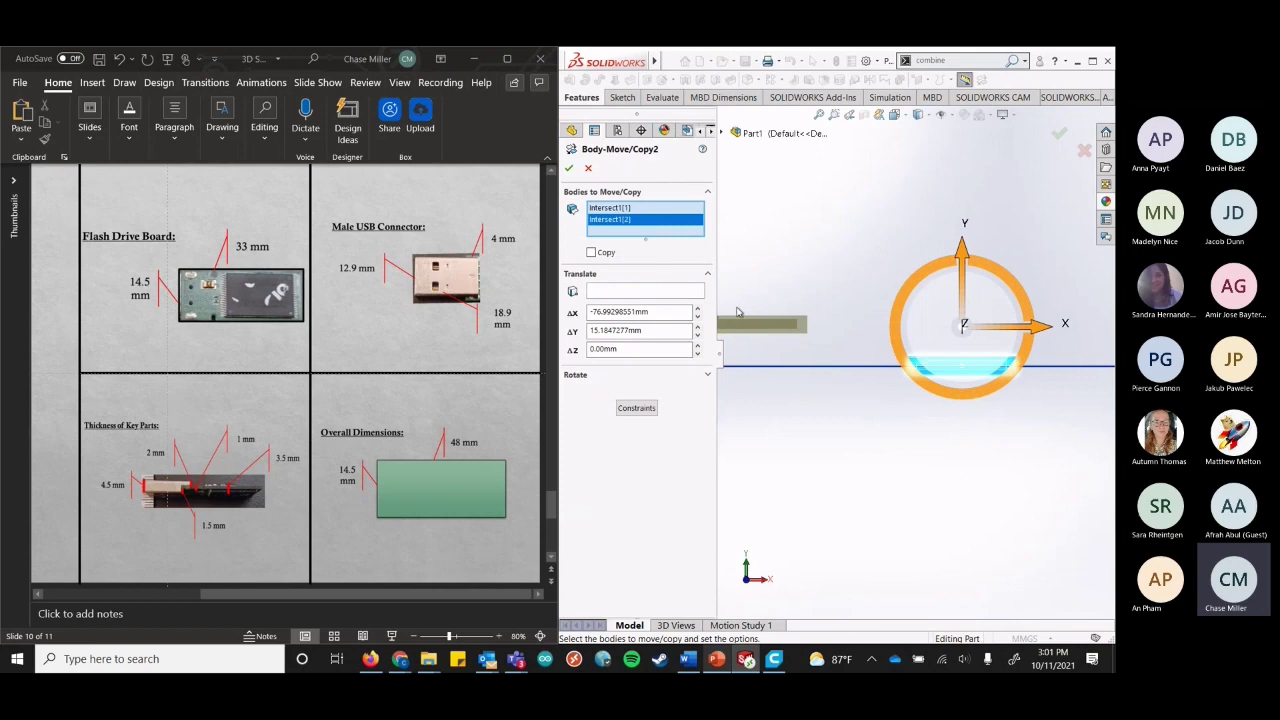
{"action": "left_click", "coordinate": [569, 168]}
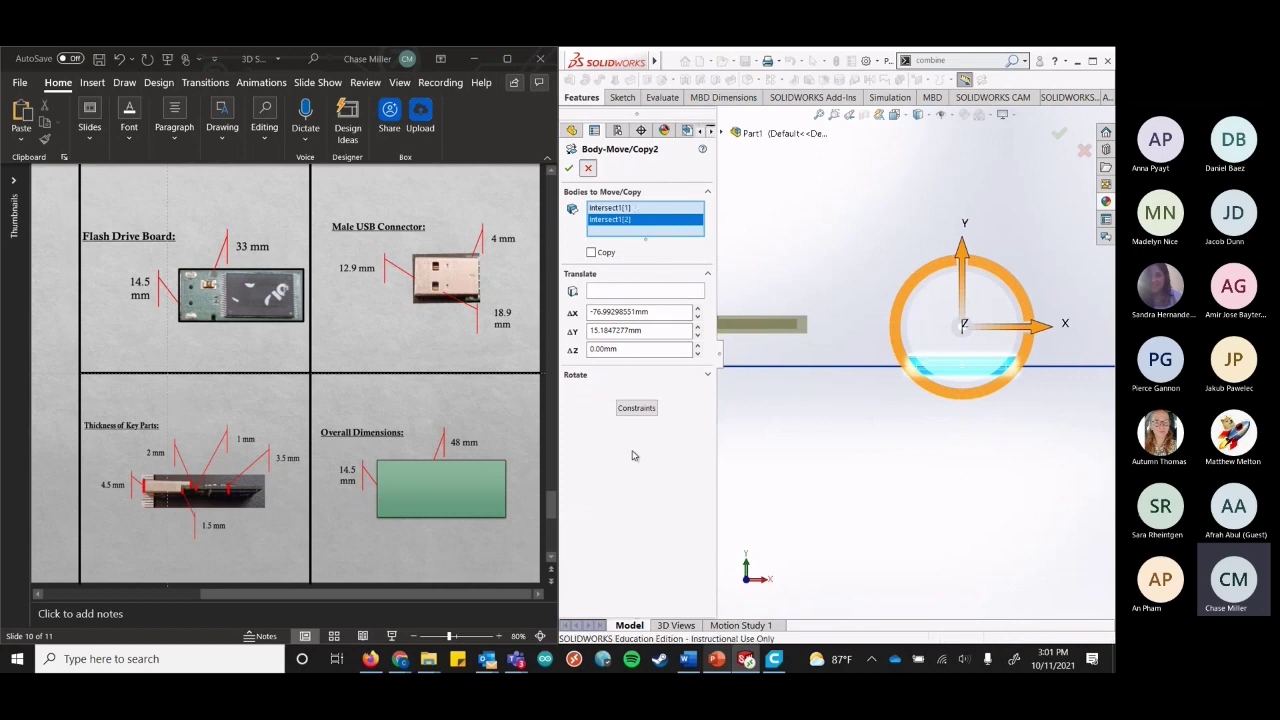
Edit the upper casing half's move feature to translate it about -66 mm along X, away from the lower half.
{"action": "right_click", "coordinate": [622, 486]}
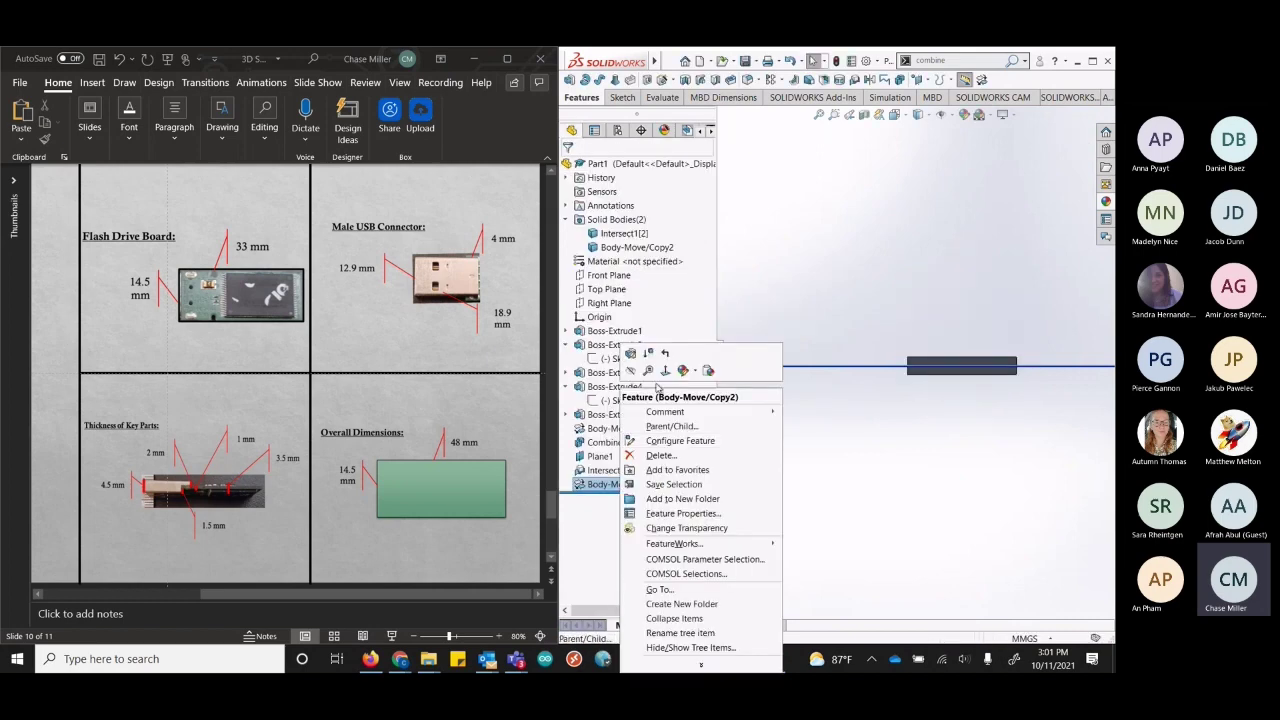
{"action": "left_click", "coordinate": [630, 364]}
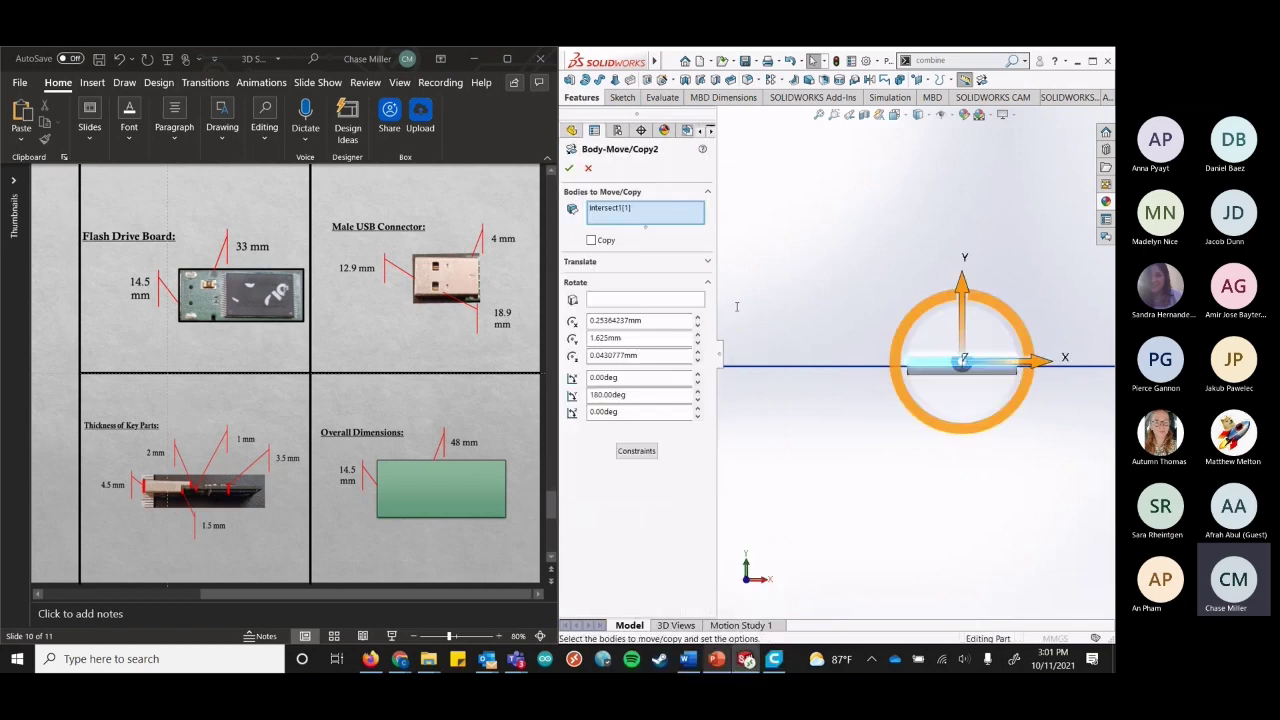
{"action": "left_click_drag", "start_coordinate": [862, 372], "coordinate": [685, 362]}
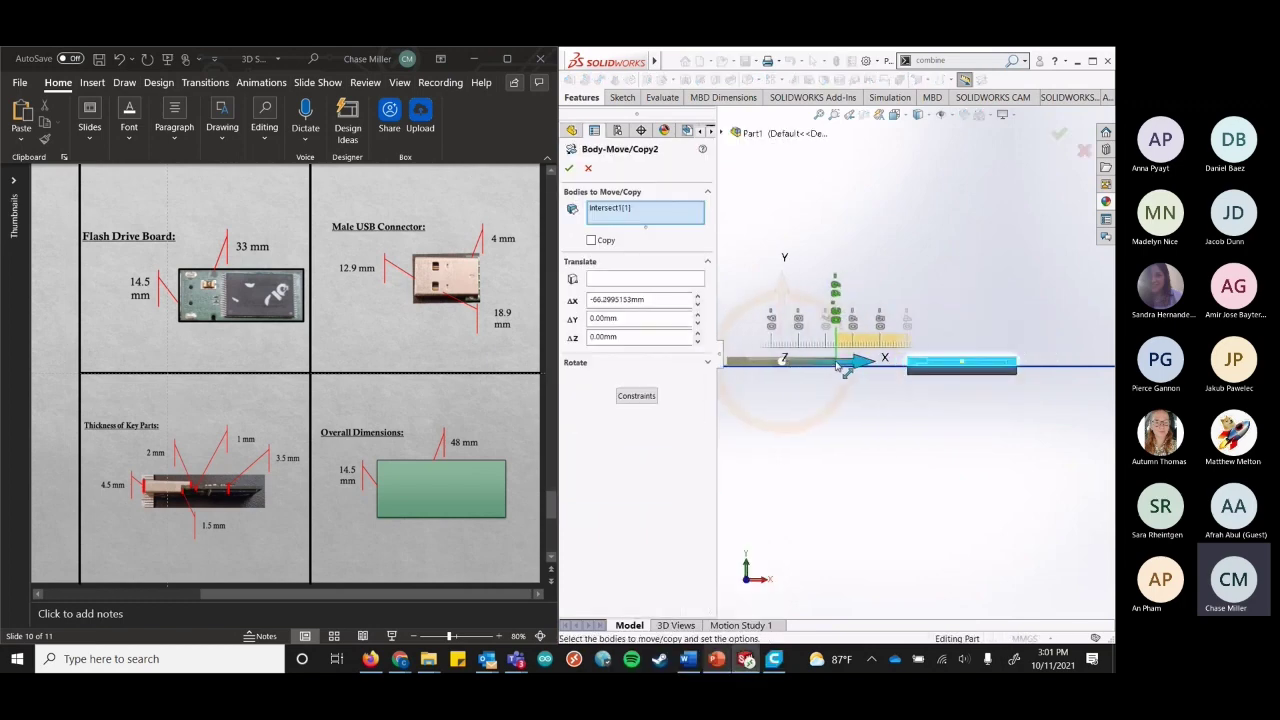
{"action": "left_click", "coordinate": [569, 168]}
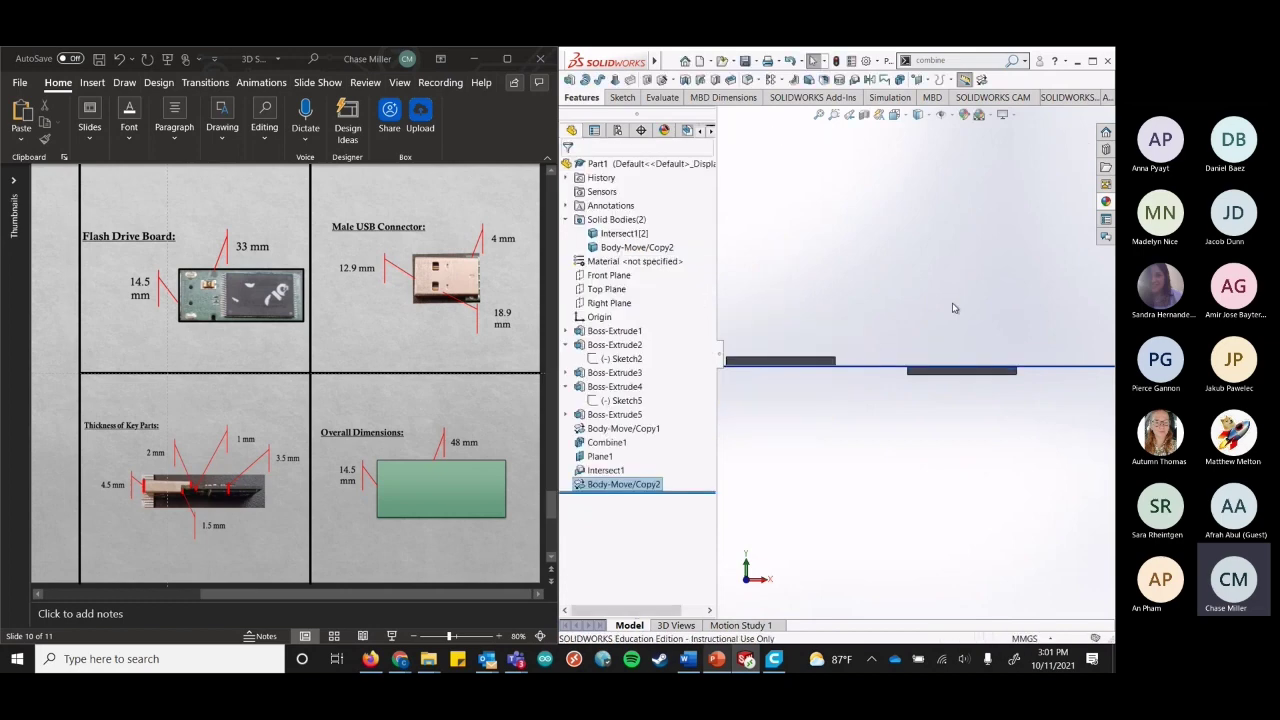
Move the lower casing half about 4.9 mm upward along Y with Move/Copy Body.
{"action": "left_click", "coordinate": [981, 79]}
{"action": "left_click", "coordinate": [1005, 378]}
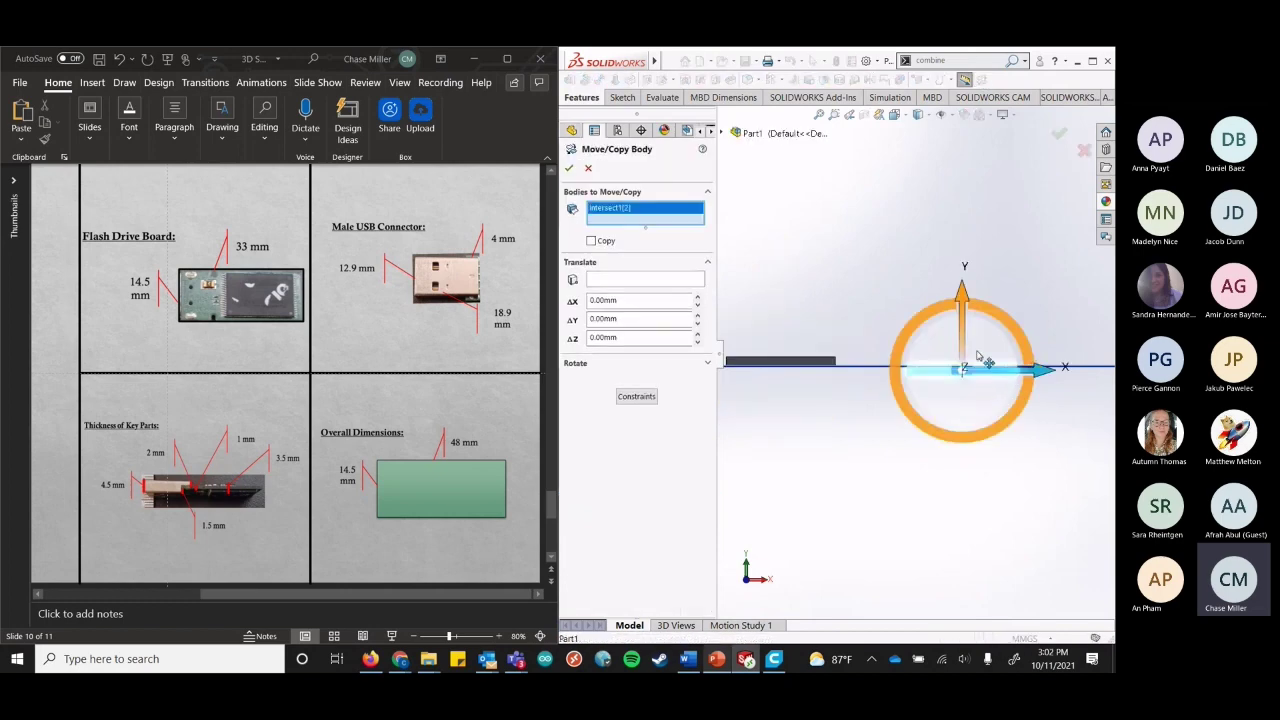
{"action": "left_click_drag", "start_coordinate": [964, 298], "coordinate": [964, 278]}
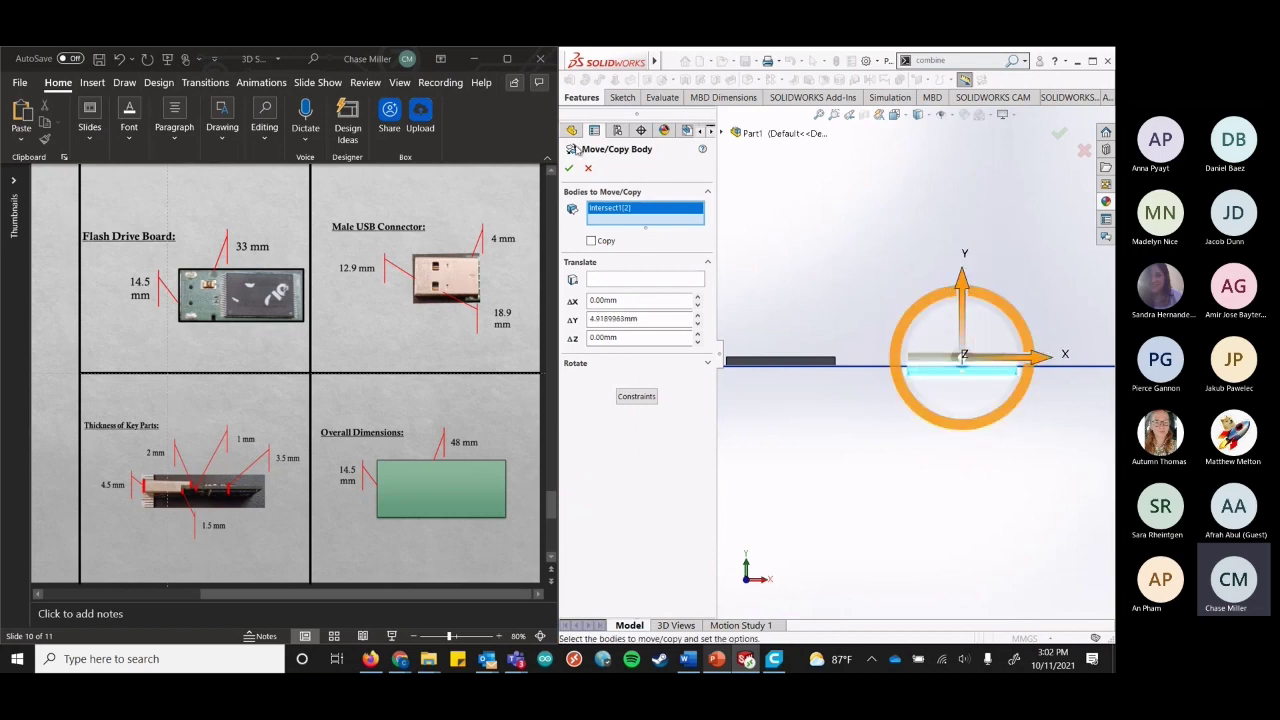
{"action": "left_click", "coordinate": [568, 168]}
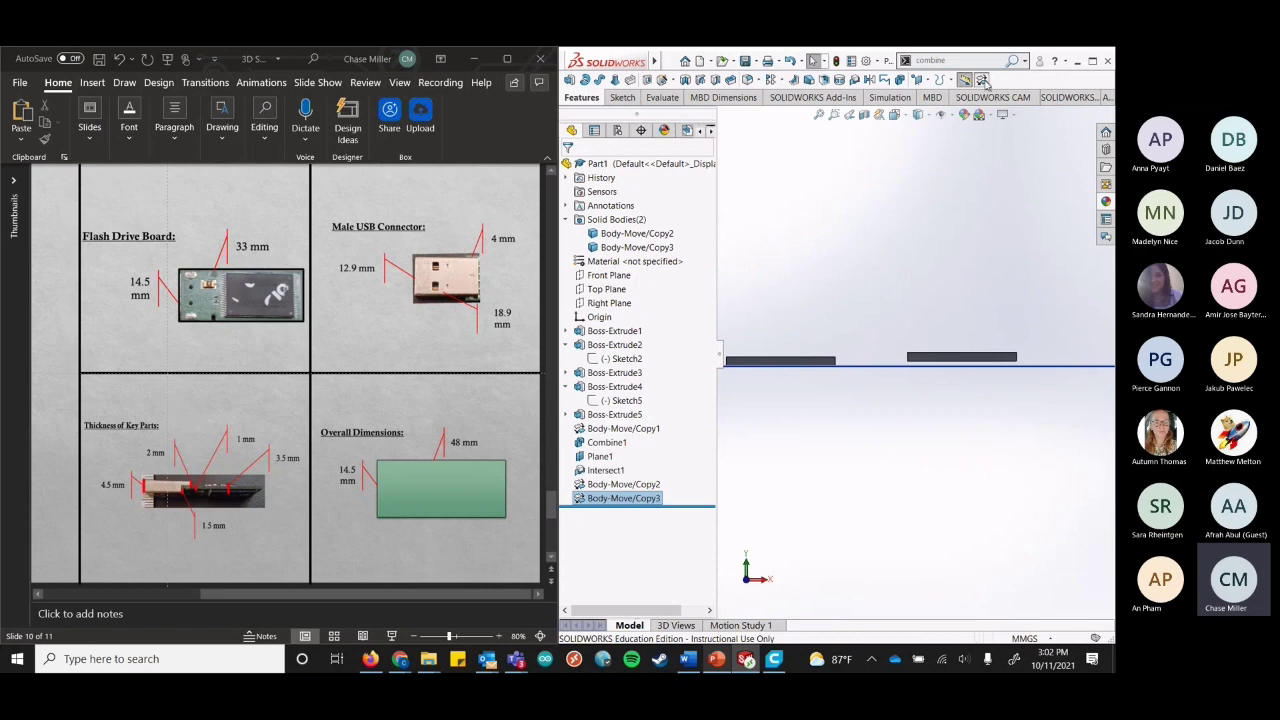
Rotate the shifted upper casing half 180° about the Y axis with a new Move/Copy Body feature.
{"action": "key", "text": "Return"}
{"action": "left_click", "coordinate": [826, 362]}
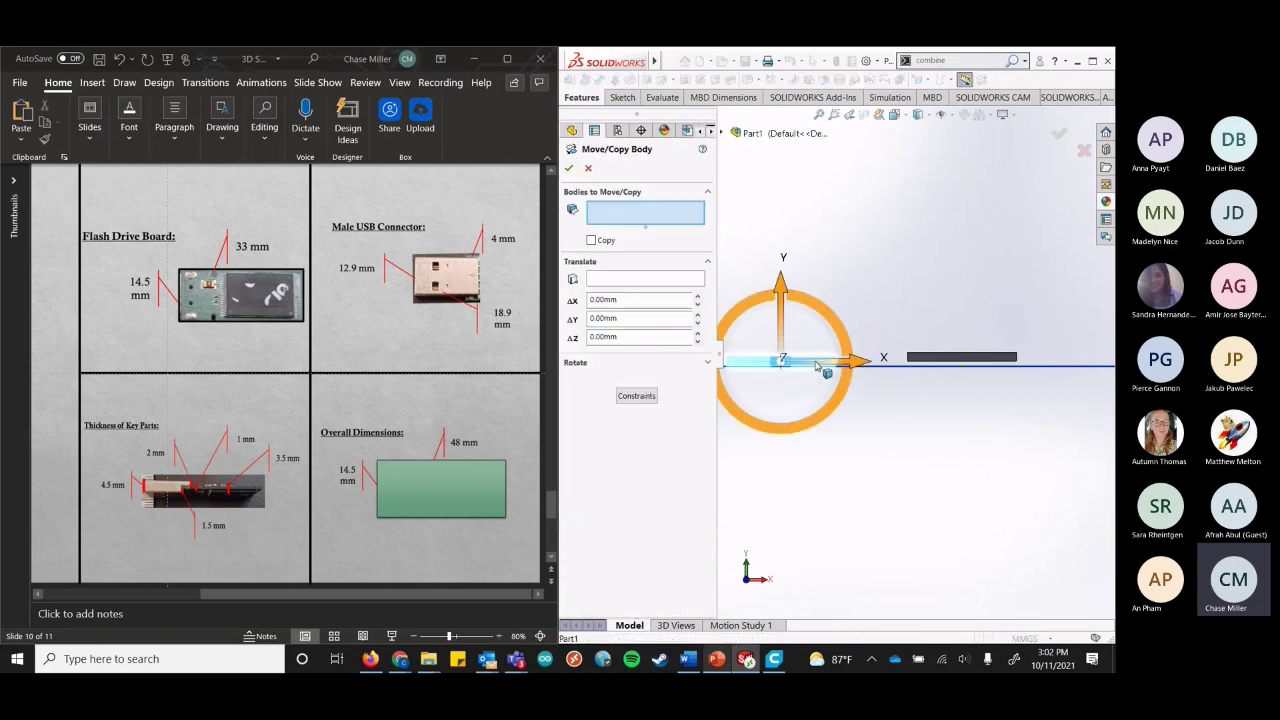
{"action": "left_click", "coordinate": [706, 364]}
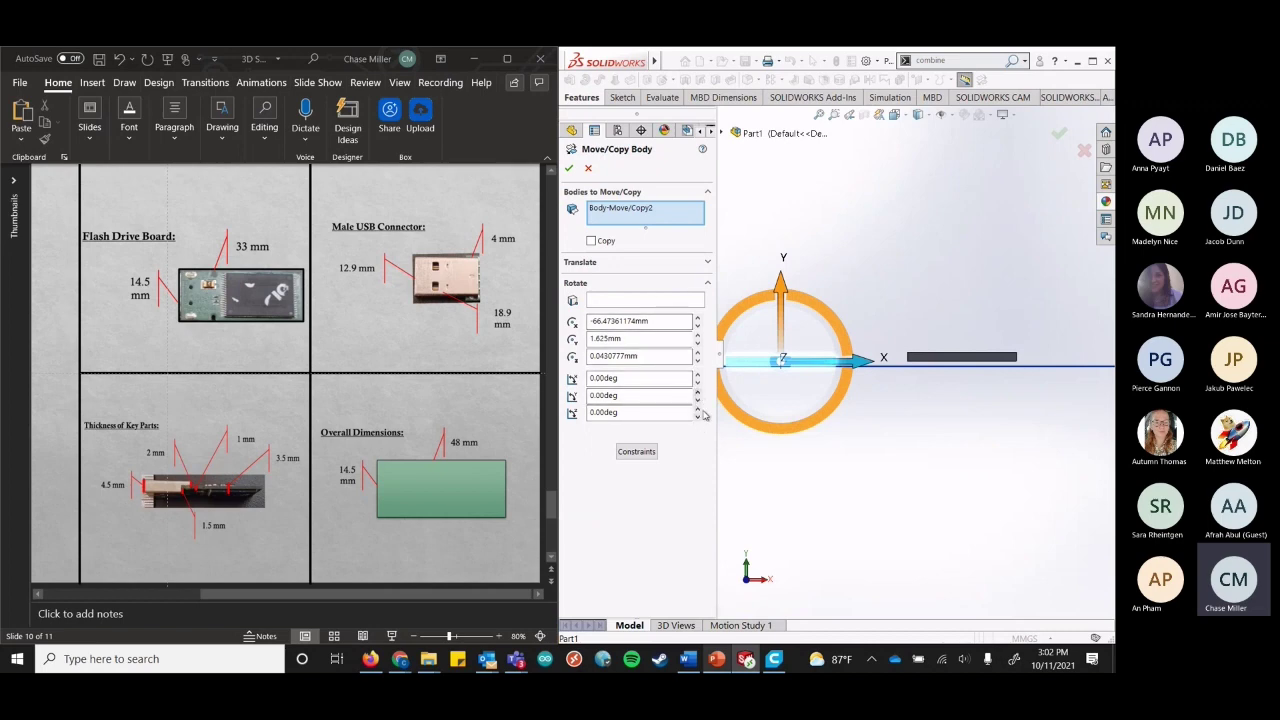
{"action": "left_click", "coordinate": [601, 396]}
{"action": "key", "text": "BackSpace"}
{"action": "key", "text": "BackSpace"}
{"action": "key", "text": "BackSpace"}
{"action": "type", "text": "18"}
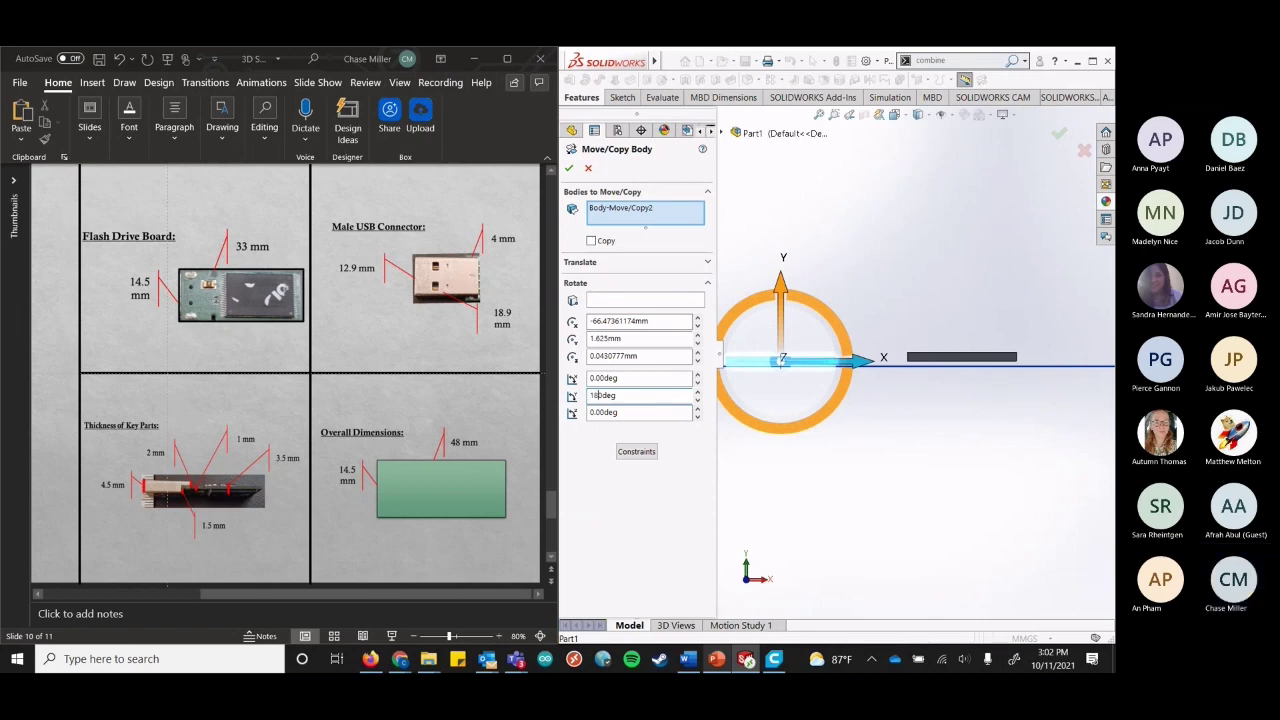
{"action": "key", "text": "Return"}
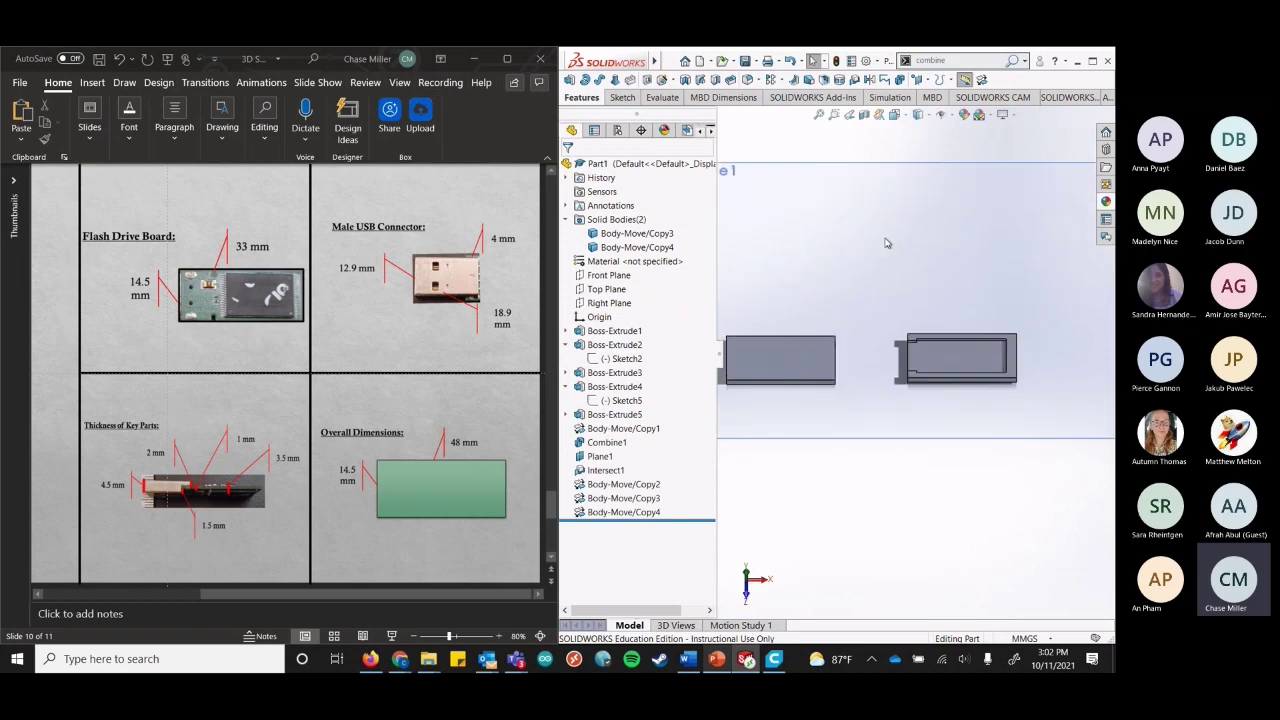
{"action": "key", "text": "ctrl+5"}
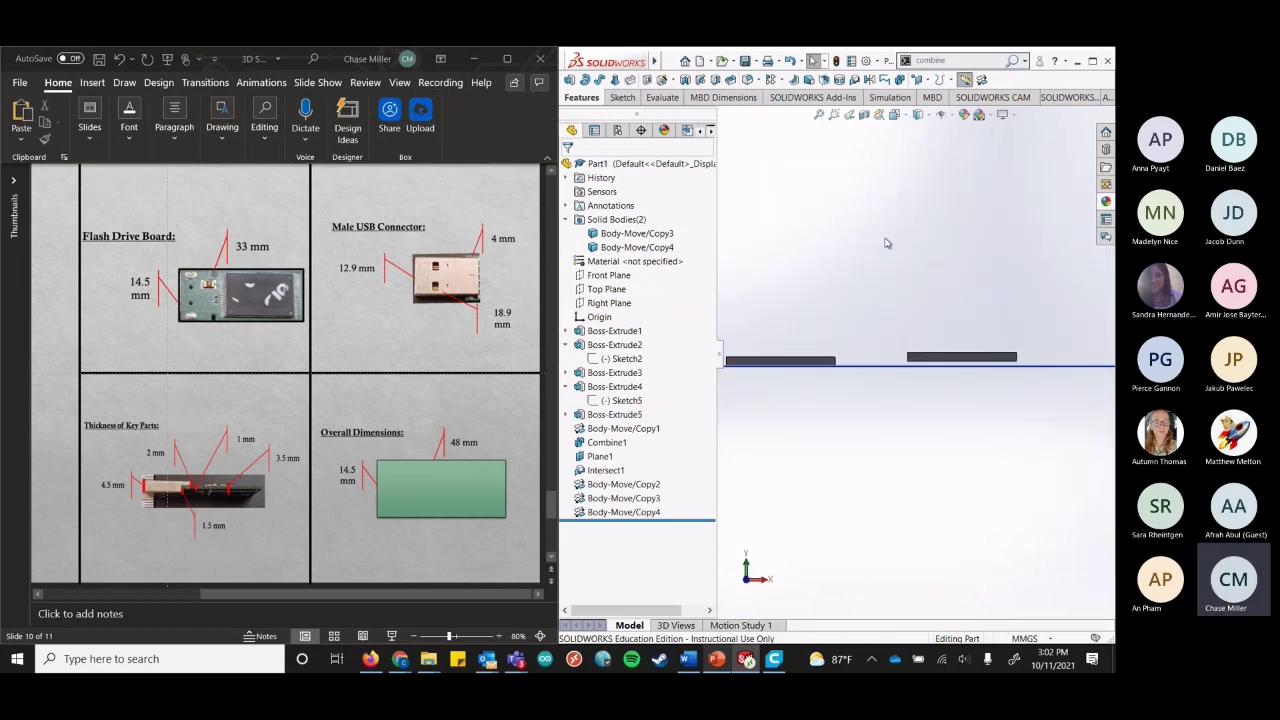
Apply another Move/Copy Body feature to the shifted half, turning it a further 180° about Y.
{"action": "left_click", "coordinate": [984, 82]}
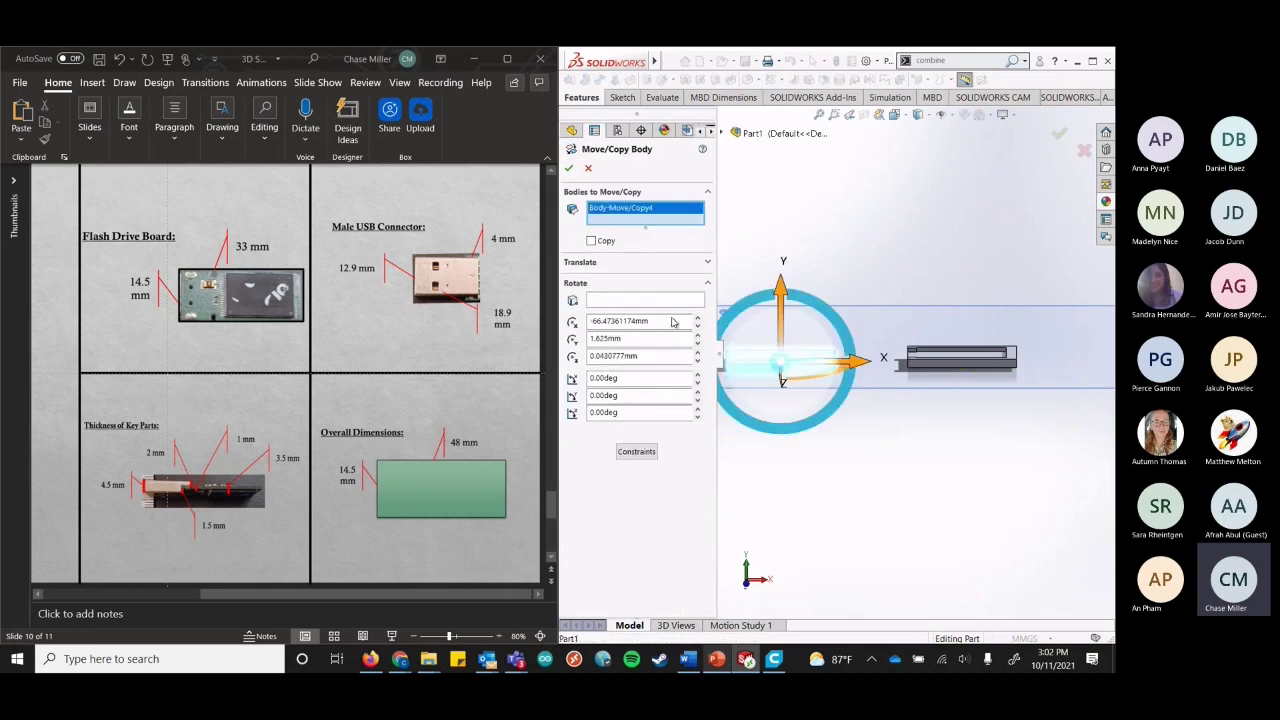
{"action": "left_click", "coordinate": [698, 394]}
{"action": "left_click", "coordinate": [698, 393]}
{"action": "left_click", "coordinate": [698, 393]}
{"action": "left_click", "coordinate": [698, 393]}
{"action": "left_click", "coordinate": [698, 393]}
{"action": "key", "text": "BackSpace"}
{"action": "key", "text": "BackSpace"}
{"action": "type", "text": "90"}
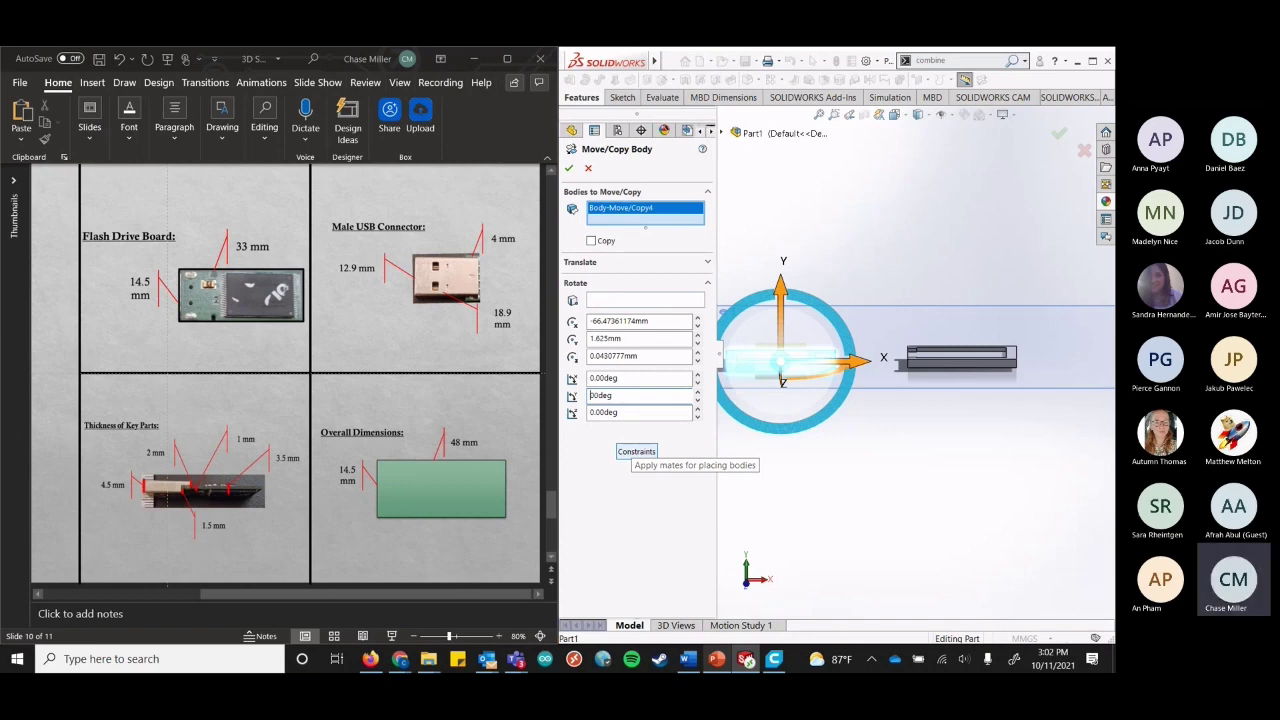
{"action": "type", "text": "180"}
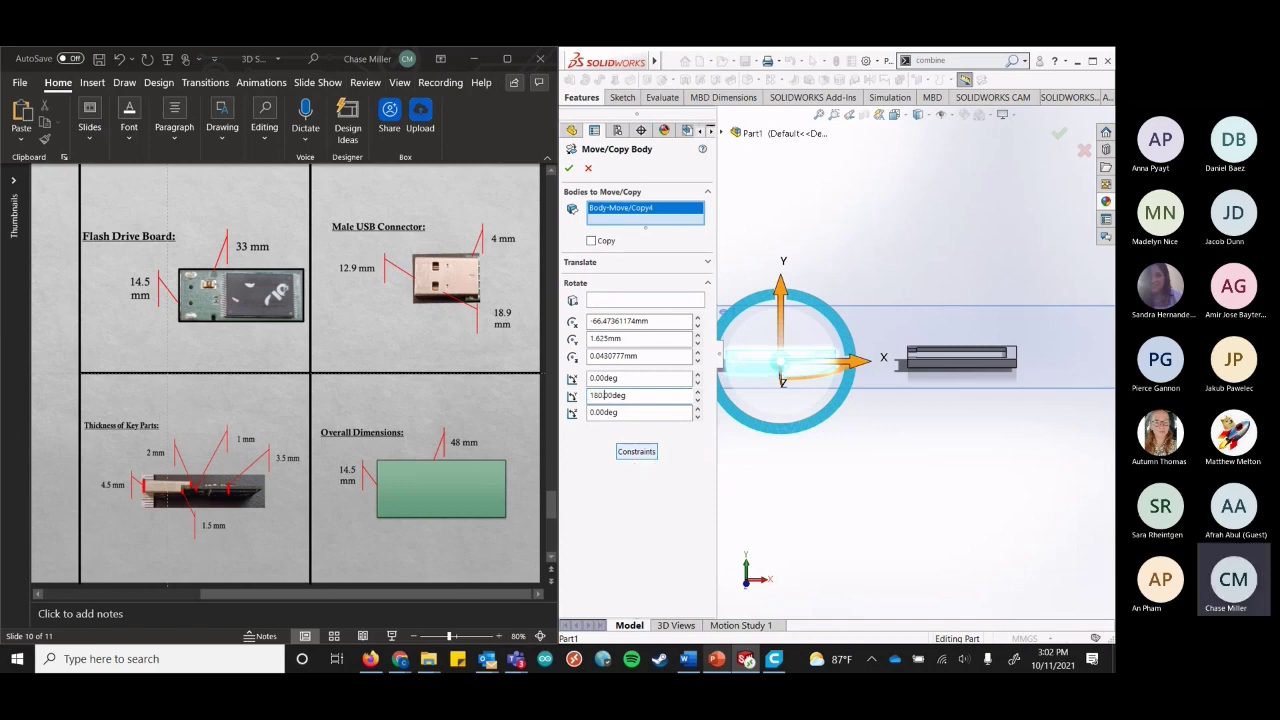
{"action": "left_click", "coordinate": [570, 171]}
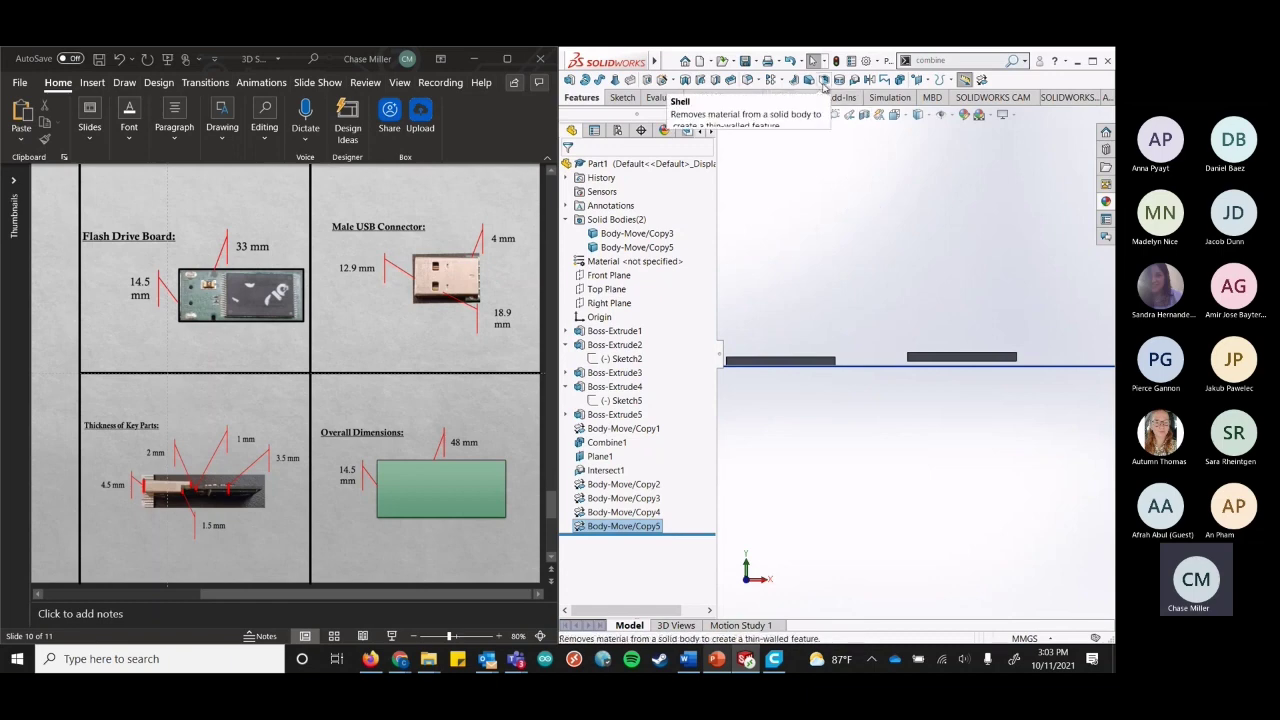
{"action": "left_click", "coordinate": [761, 84]}
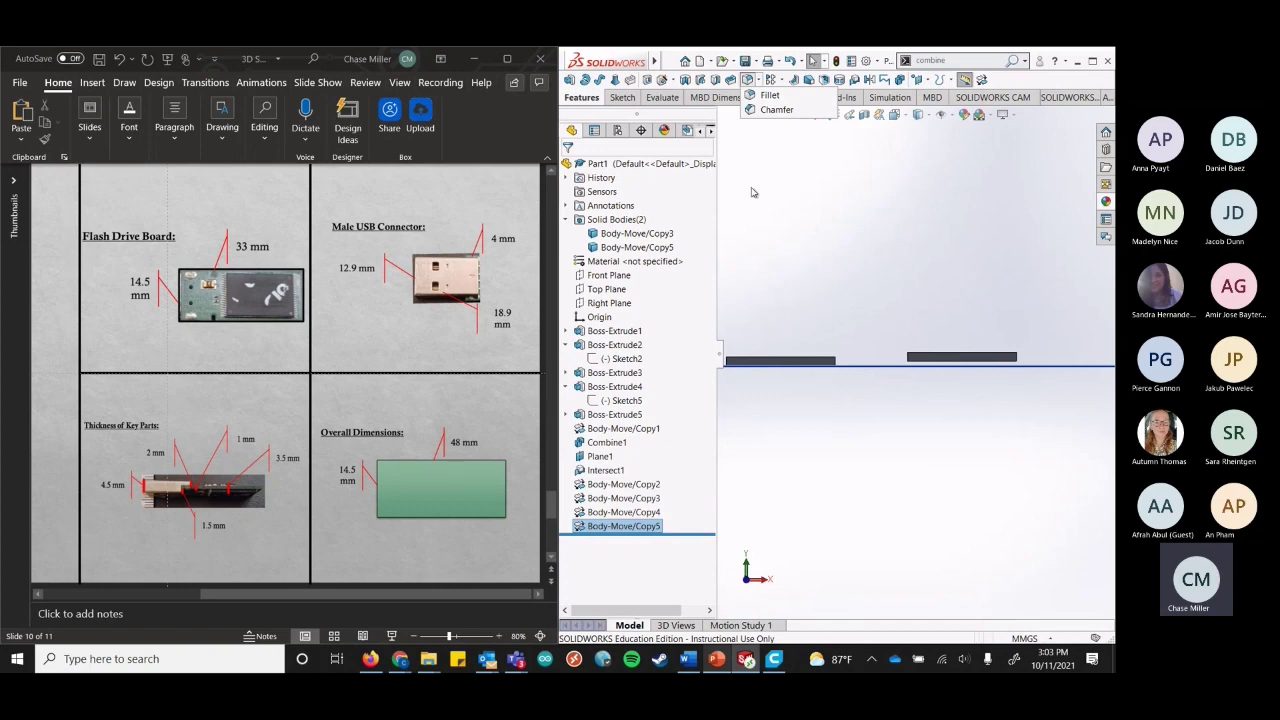
{"action": "left_click", "coordinate": [667, 79]}
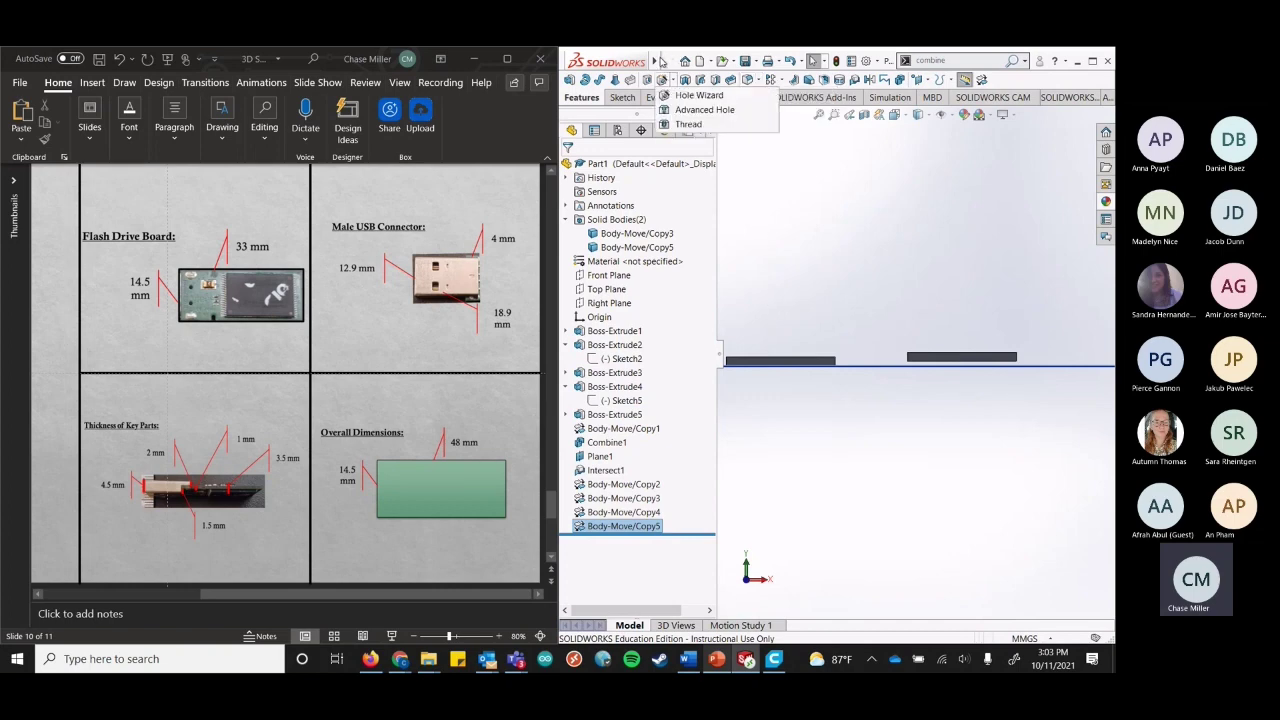
{"action": "left_click", "coordinate": [675, 62]}
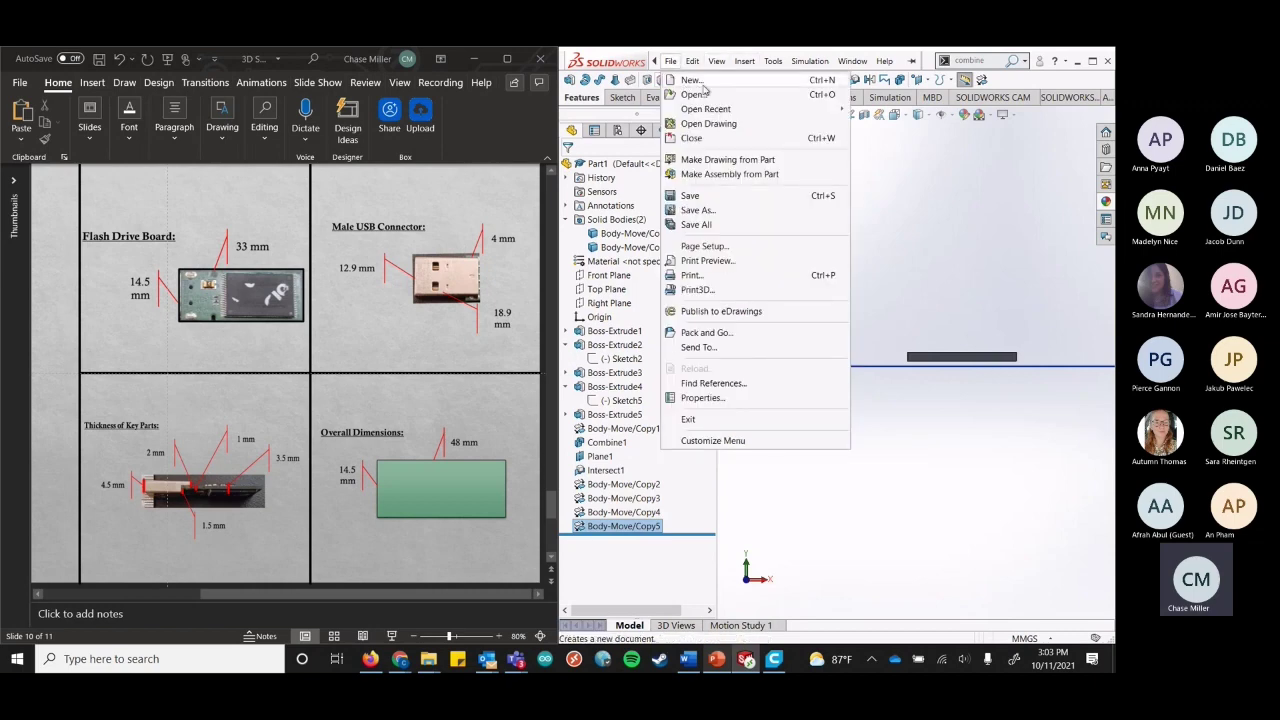
{"action": "left_click", "coordinate": [725, 212]}
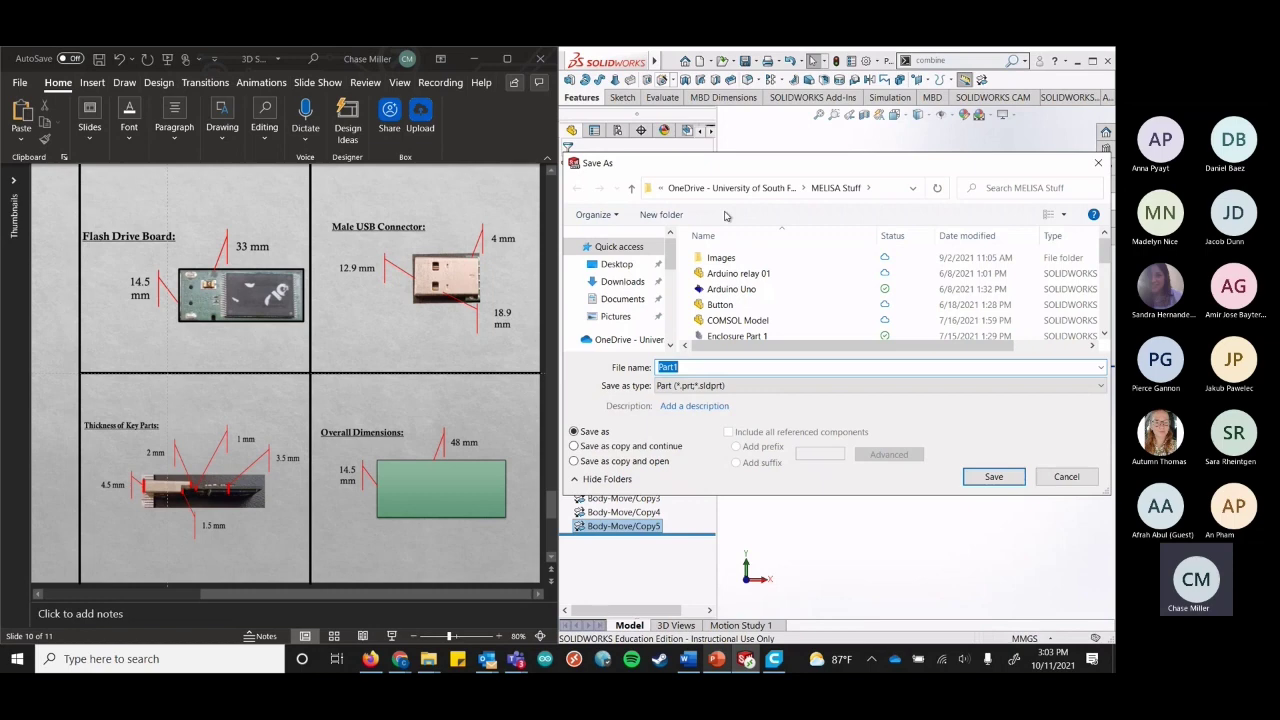
{"action": "left_click", "coordinate": [612, 264]}
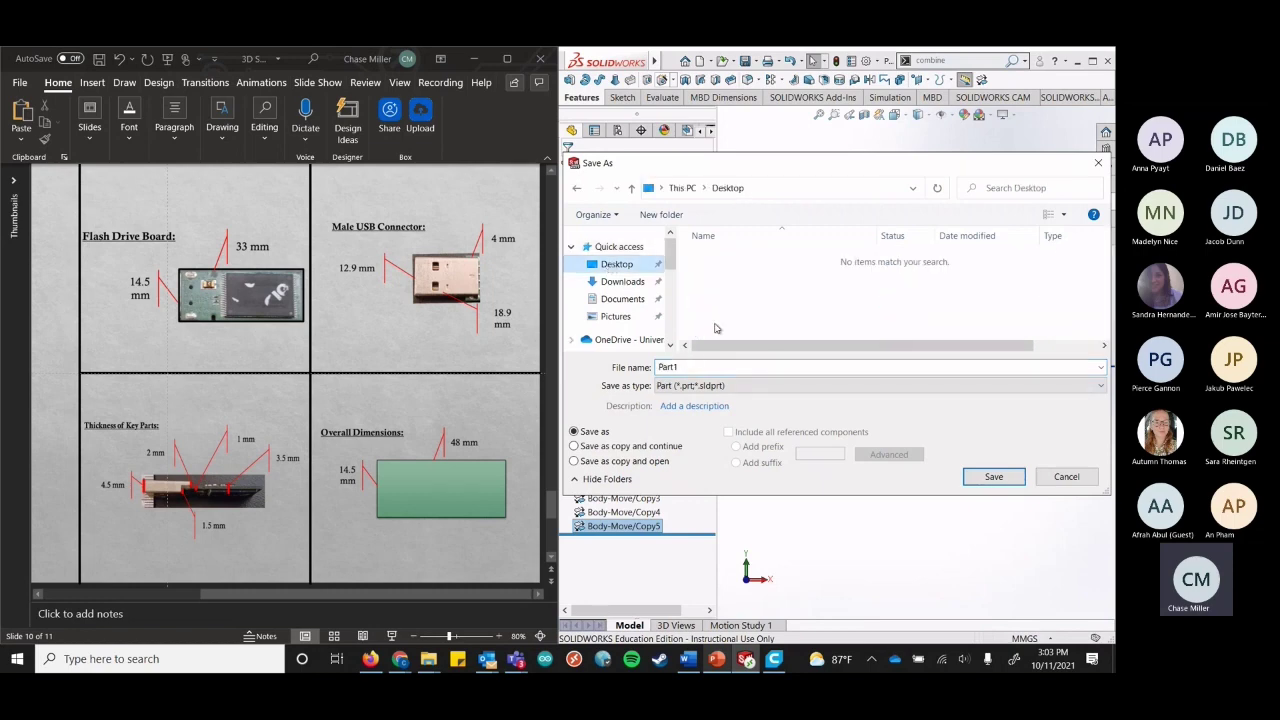
{"action": "left_click_drag", "start_coordinate": [673, 256], "coordinate": [670, 326]}
{"action": "left_click", "coordinate": [671, 232]}
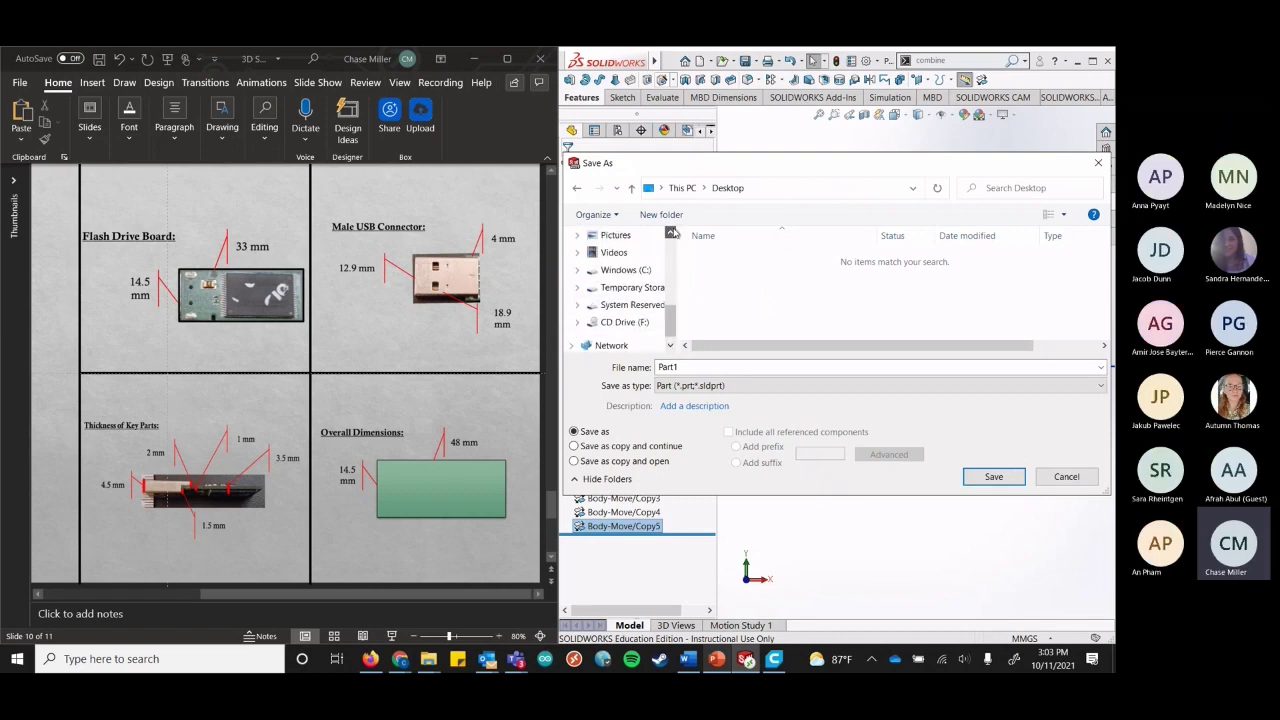
{"action": "left_click", "coordinate": [671, 233]}
{"action": "left_click", "coordinate": [671, 233]}
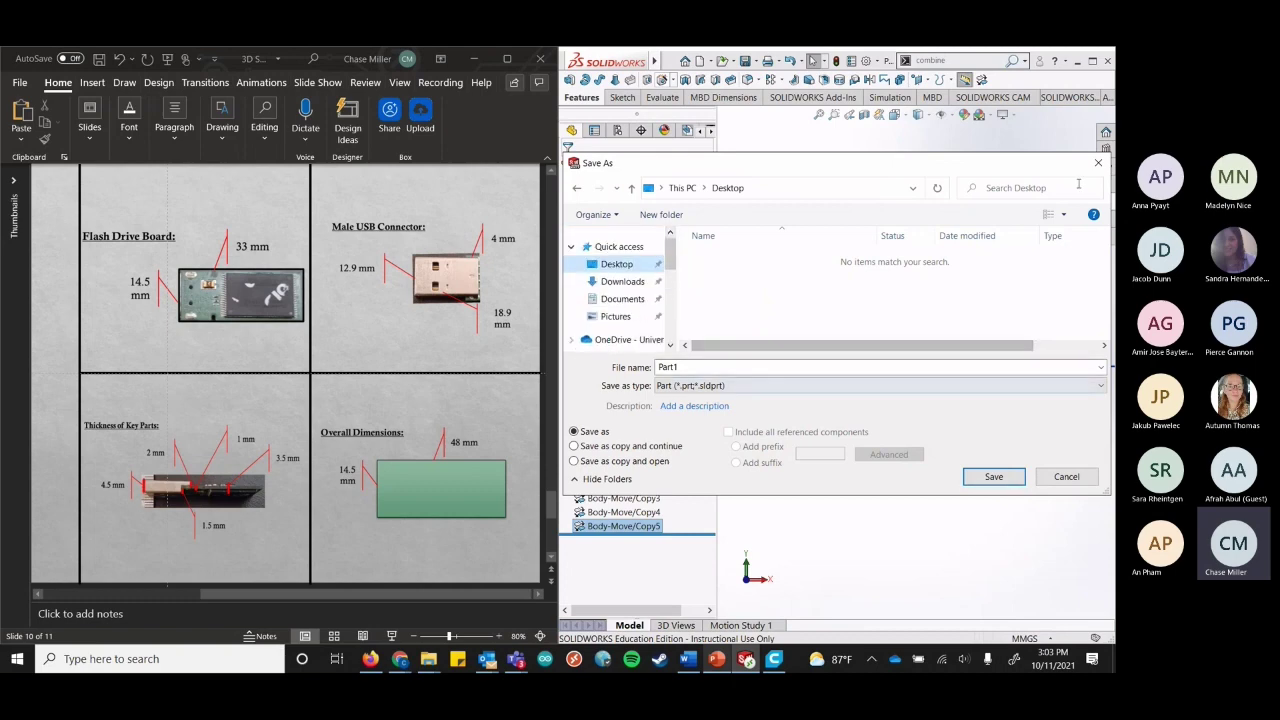
{"action": "left_click", "coordinate": [1098, 162]}
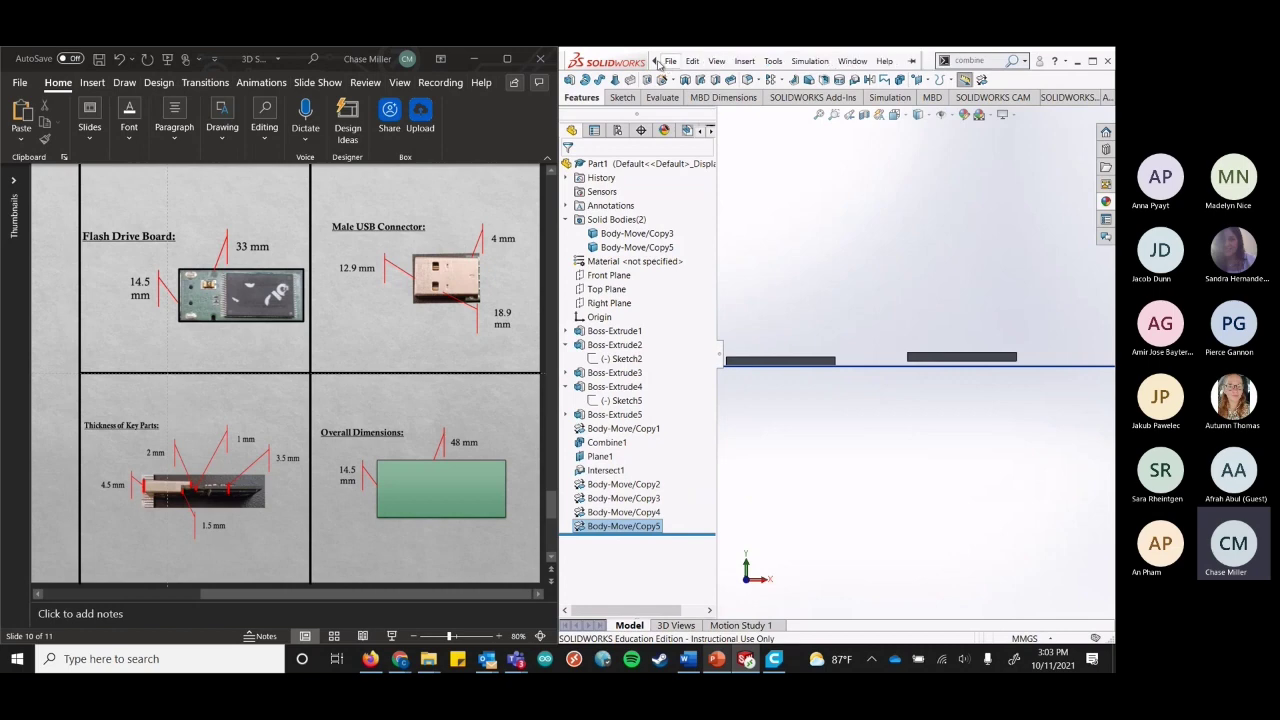
Save the part as Example Part in the OneDrive - University of South Florida folder.
{"action": "left_click", "coordinate": [670, 61]}
{"action": "left_click", "coordinate": [705, 222]}
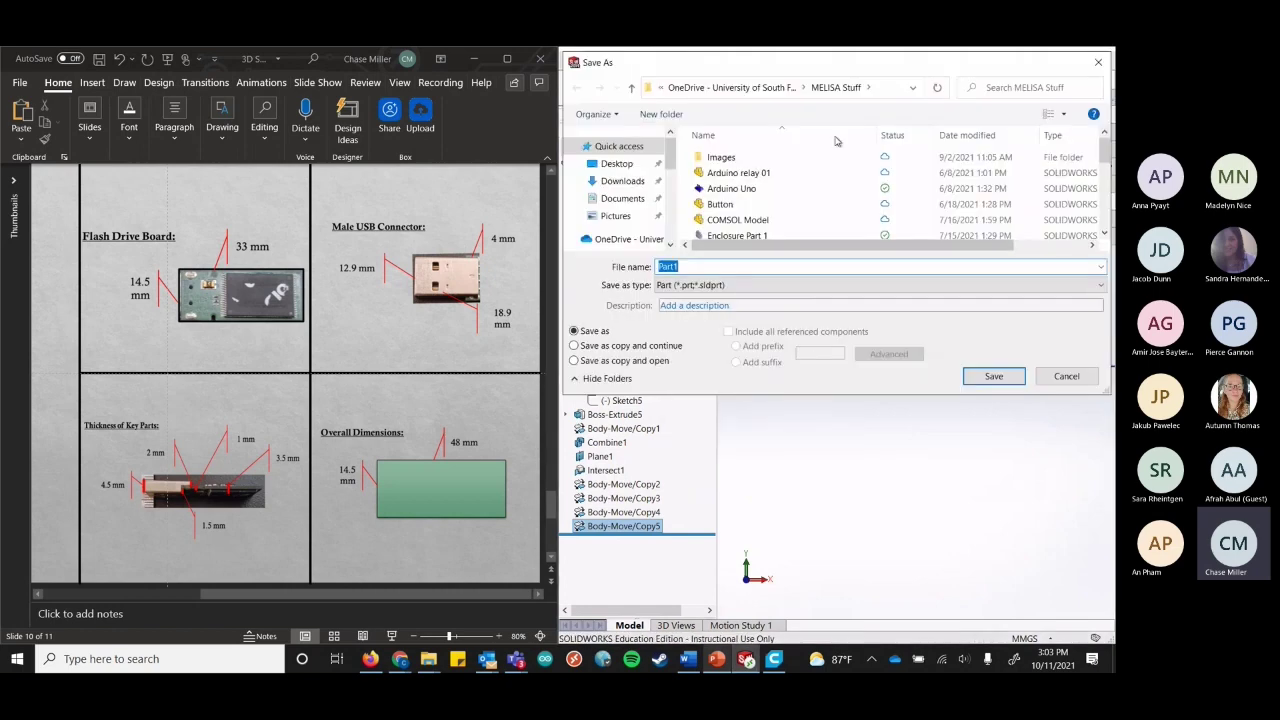
{"action": "left_click", "coordinate": [752, 87]}
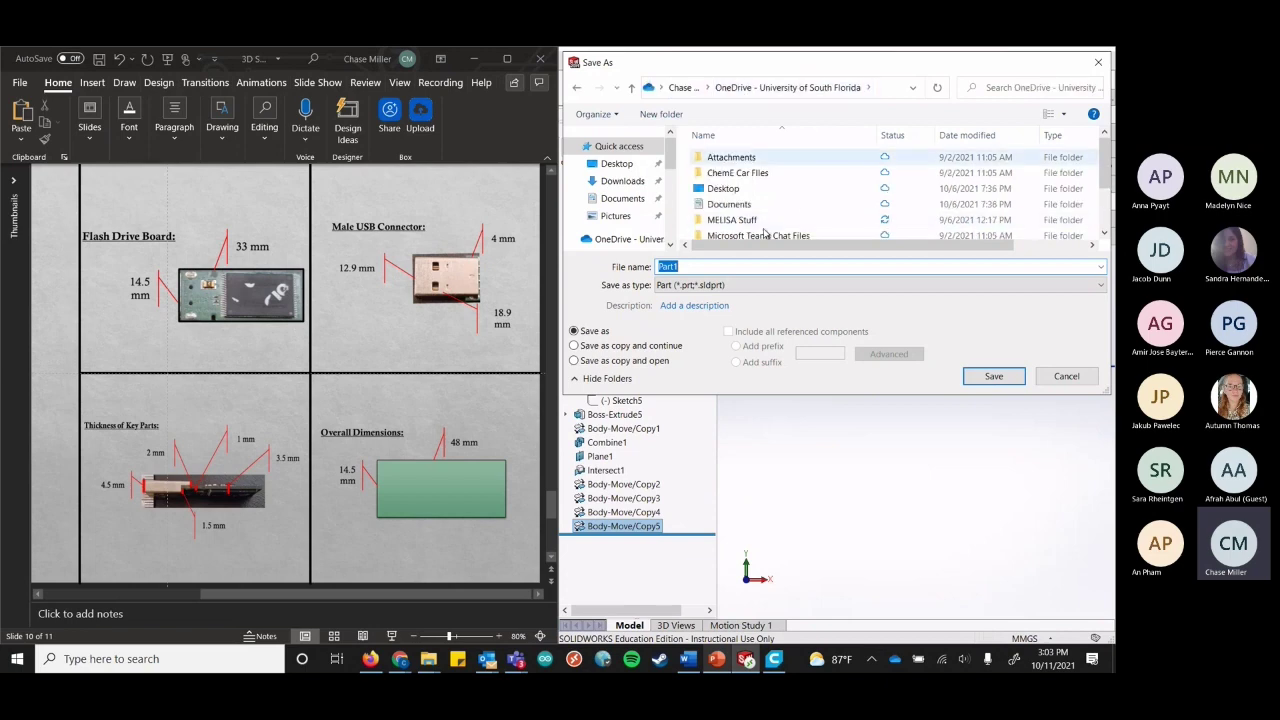
{"action": "scroll", "coordinate": [805, 200], "scroll_direction": "down", "scroll_amount": 2}
{"action": "left_click", "coordinate": [758, 267]}
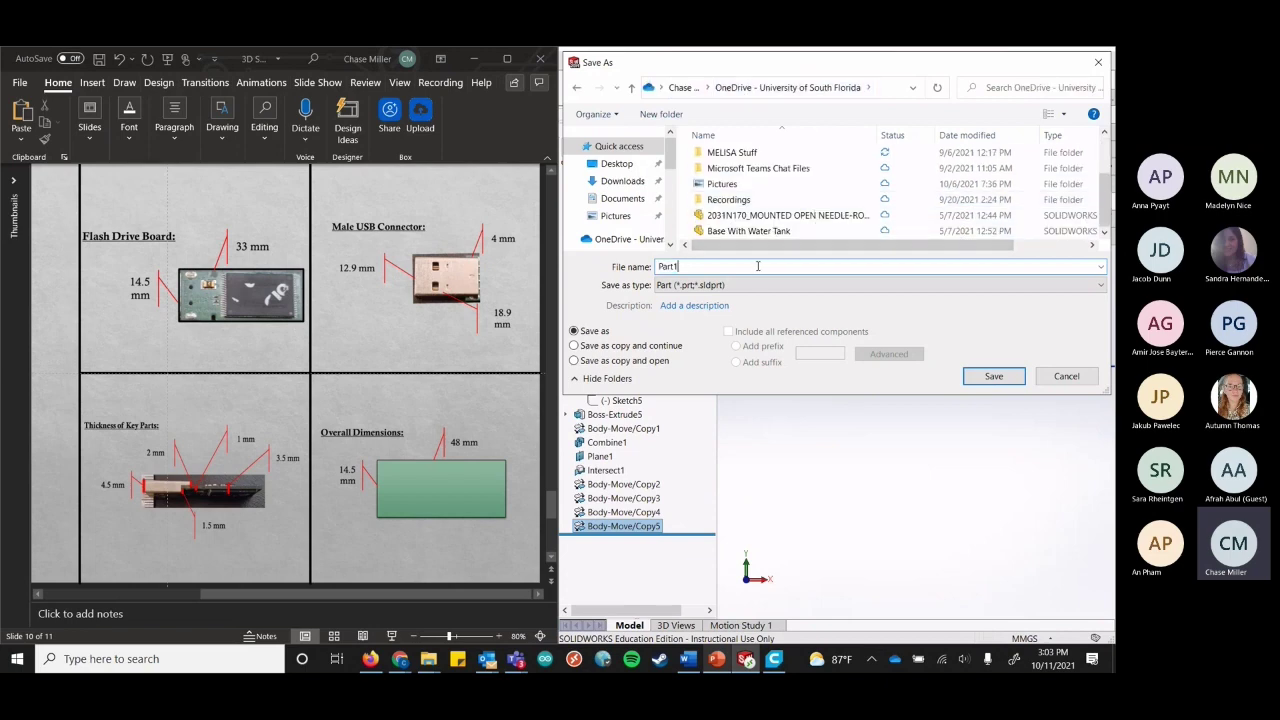
{"action": "type", "text": "Example"}
{"action": "left_click", "coordinate": [1008, 377]}
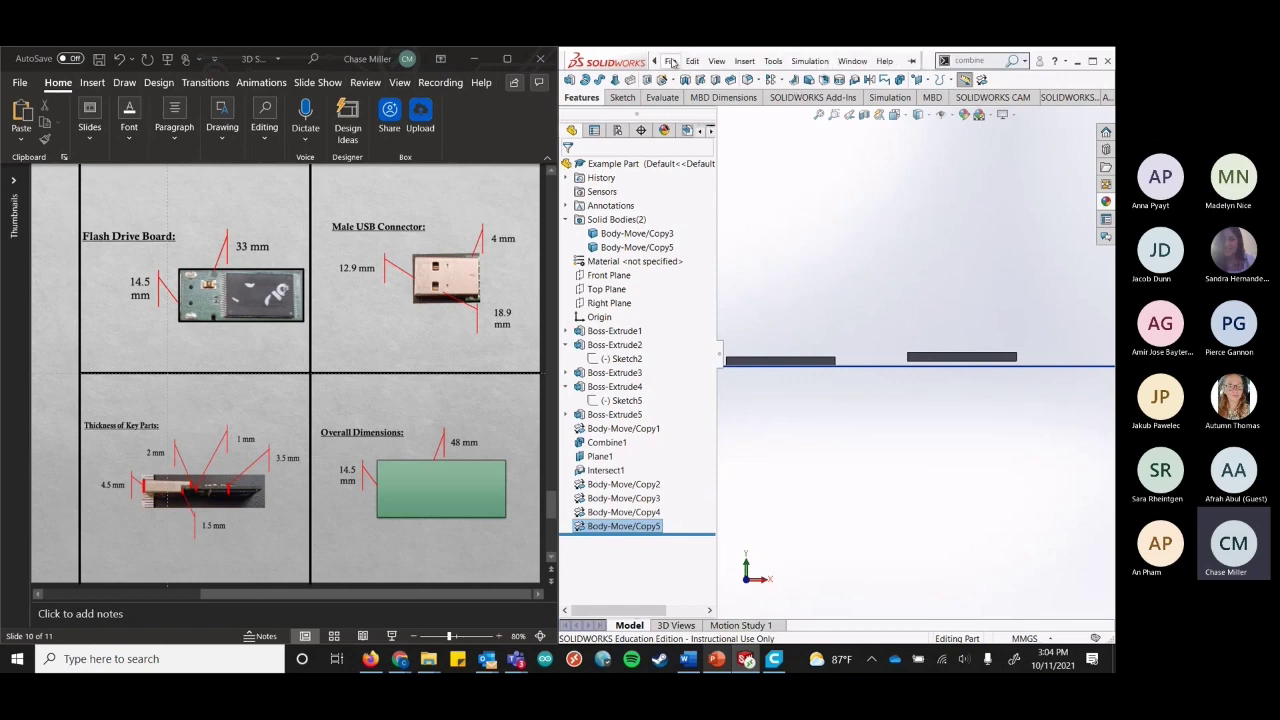
Close the saved part and minimize the SolidWorks, PowerPoint and File Explorer windows to reach Ultimaker Cura.
{"action": "left_click", "coordinate": [671, 62]}
{"action": "left_click", "coordinate": [700, 138]}
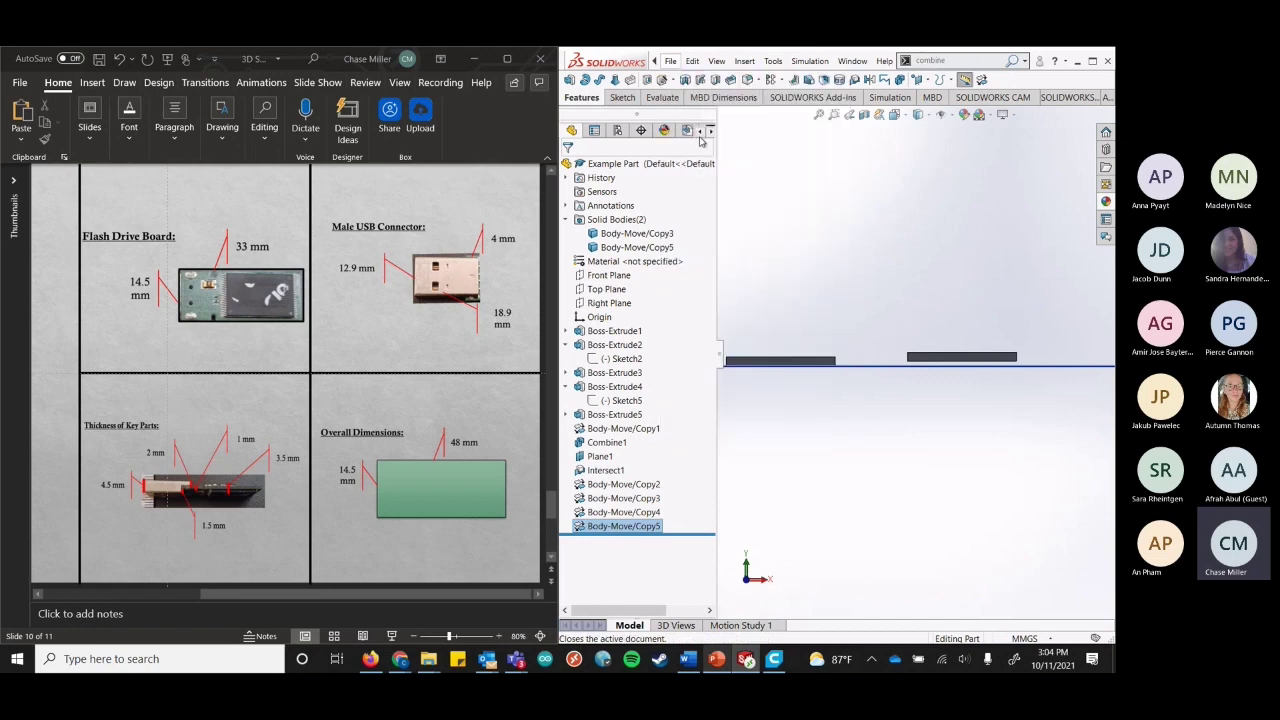
{"action": "left_click", "coordinate": [1079, 63]}
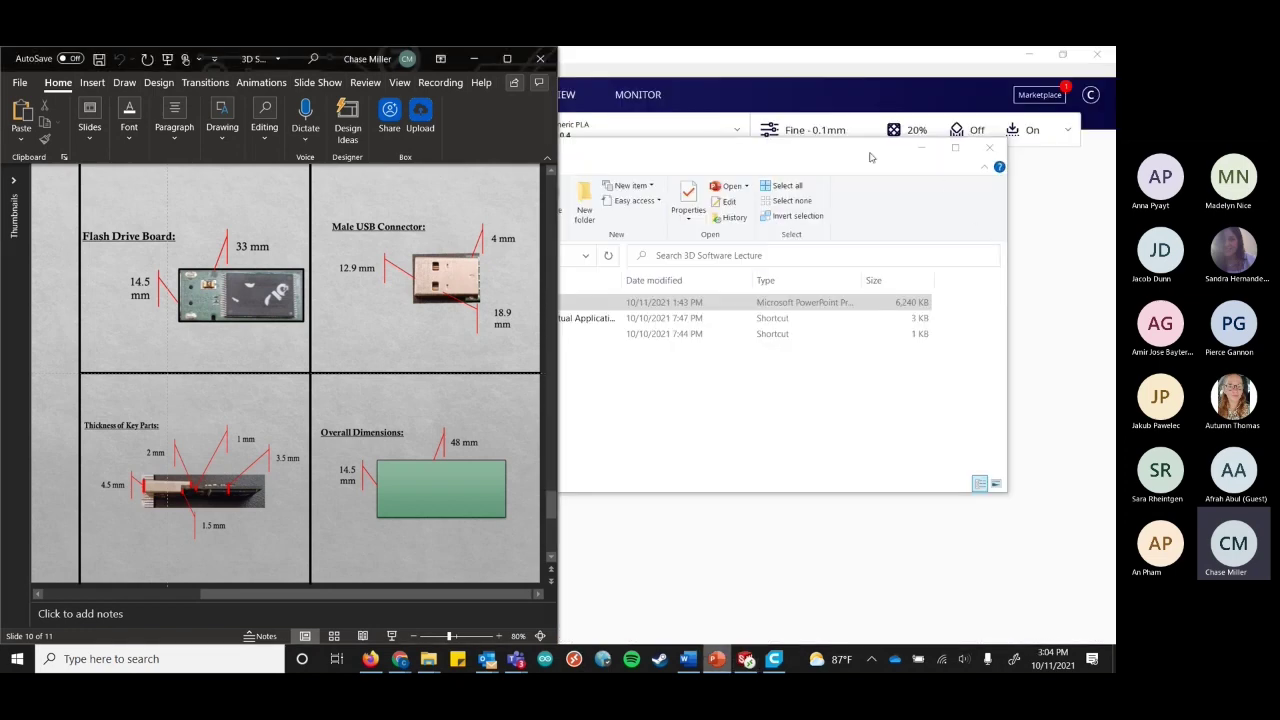
{"action": "left_click", "coordinate": [478, 60]}
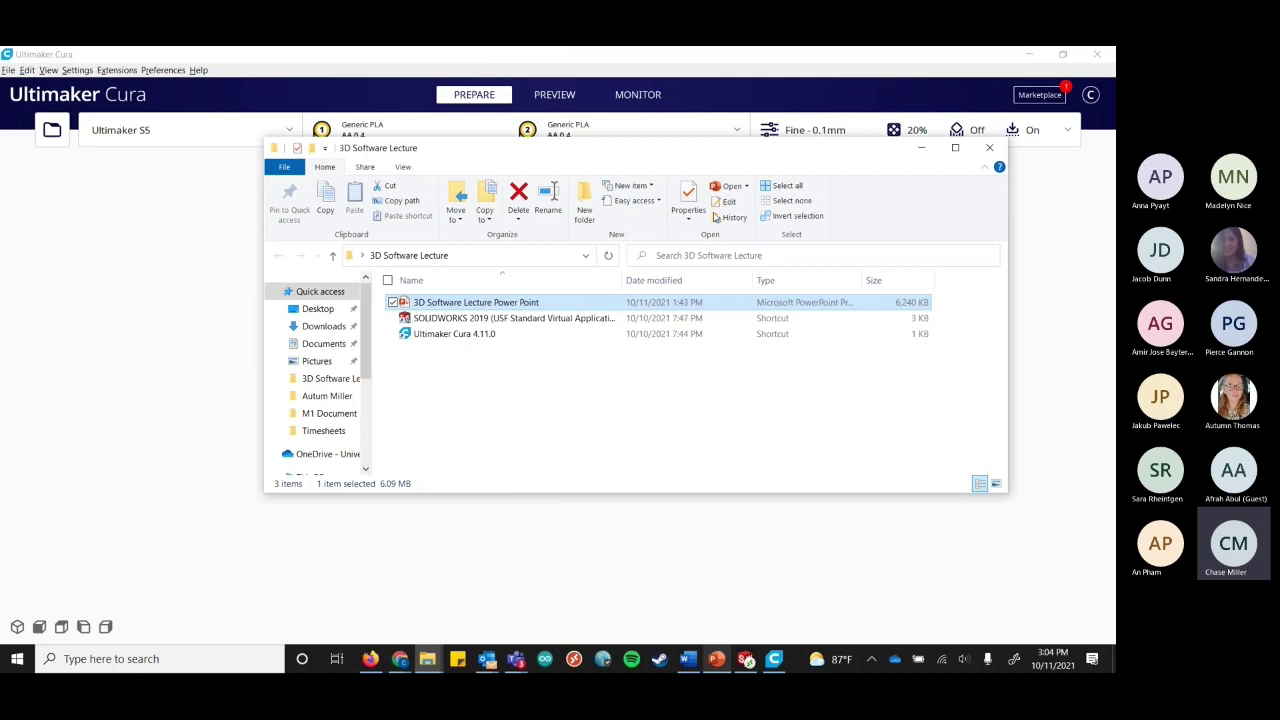
{"action": "left_click", "coordinate": [921, 147]}
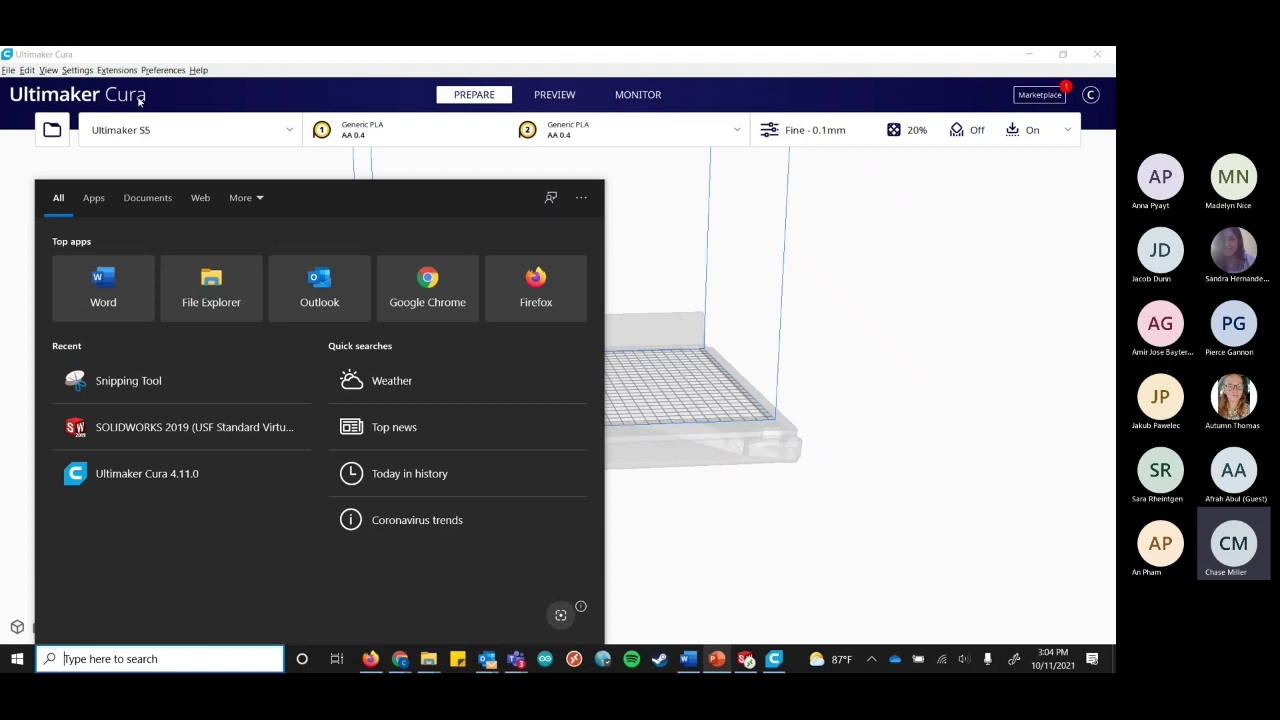
Search the computer for onedrive and open the OneDrive - University of South Florida folder, going to its Example Part file.
{"action": "type", "text": "onedrive"}
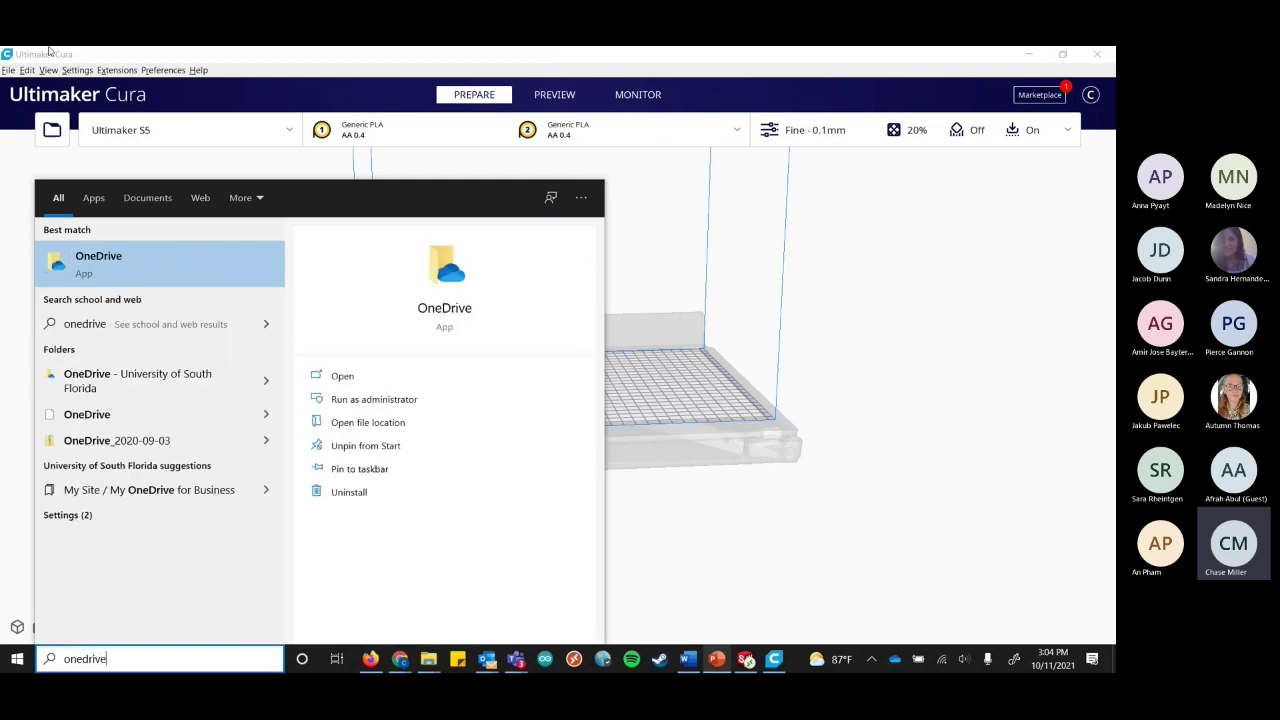
{"action": "left_click", "coordinate": [137, 376]}
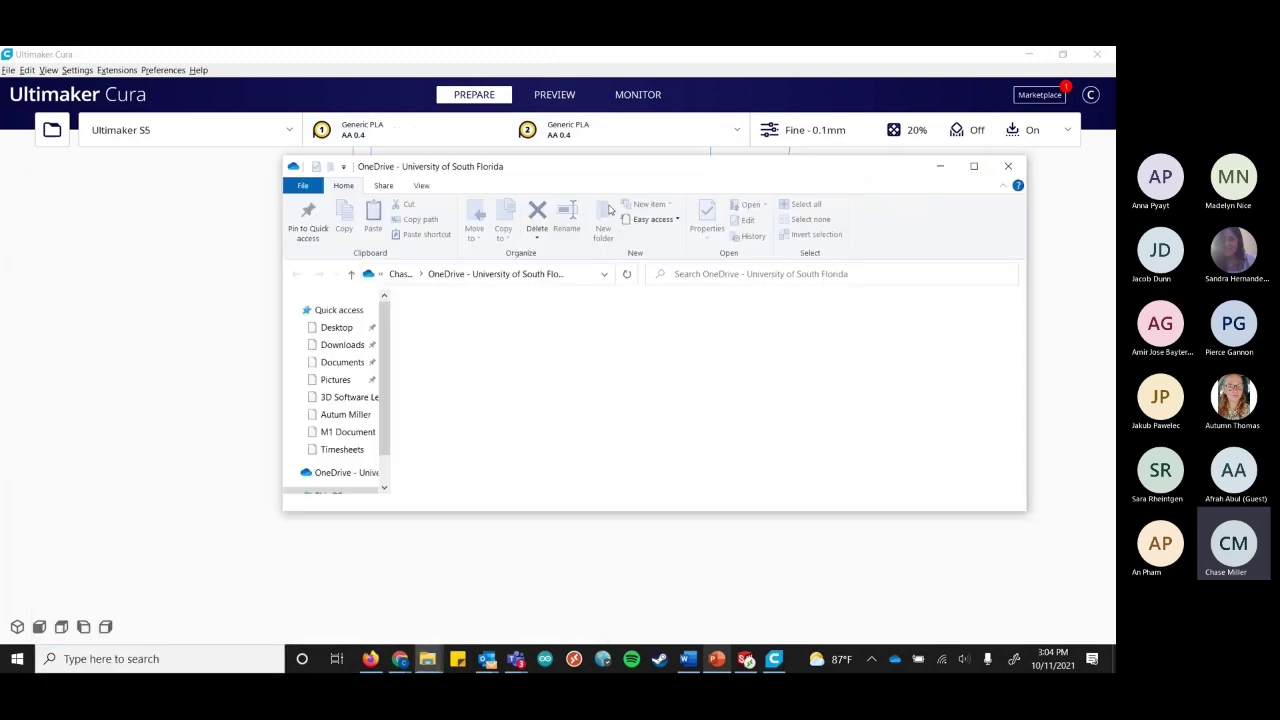
{"action": "scroll", "coordinate": [500, 381], "scroll_direction": "down", "scroll_amount": 3}
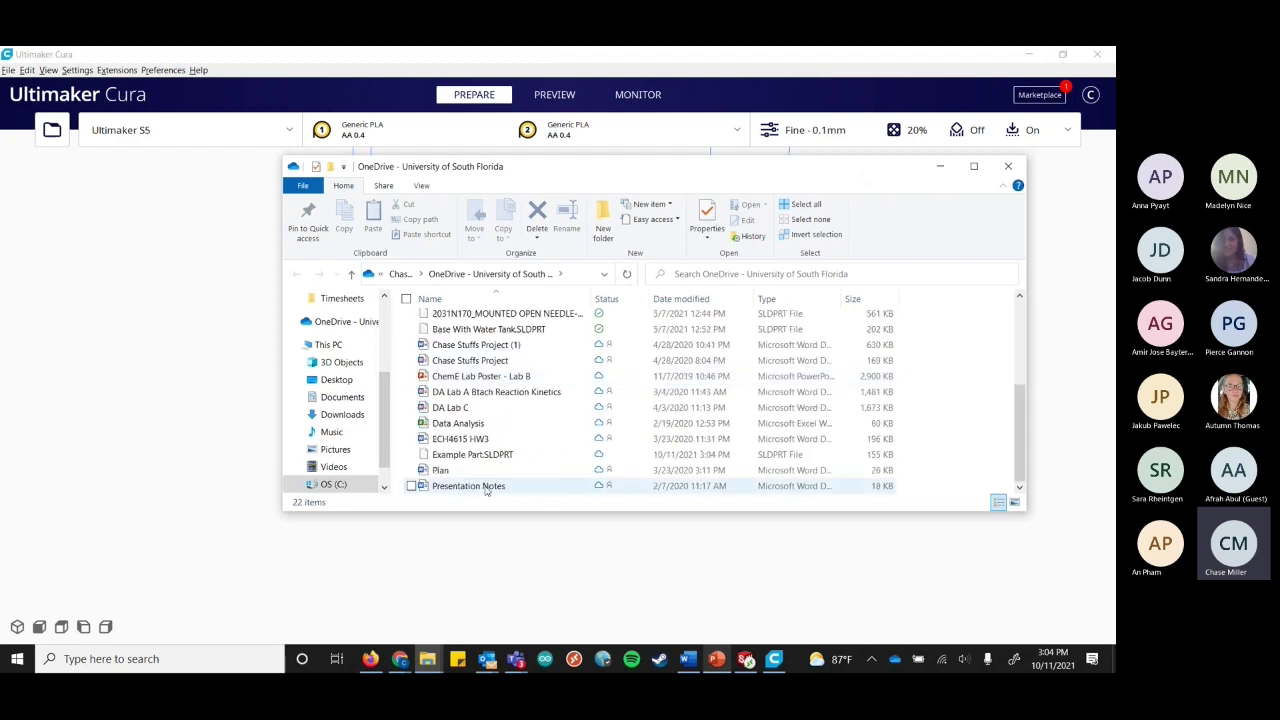
Try to load Example Part.SLDPRT from the OneDrive folder into Ultimaker Cura.
{"action": "left_click", "coordinate": [505, 455]}
{"action": "right_click", "coordinate": [505, 455]}
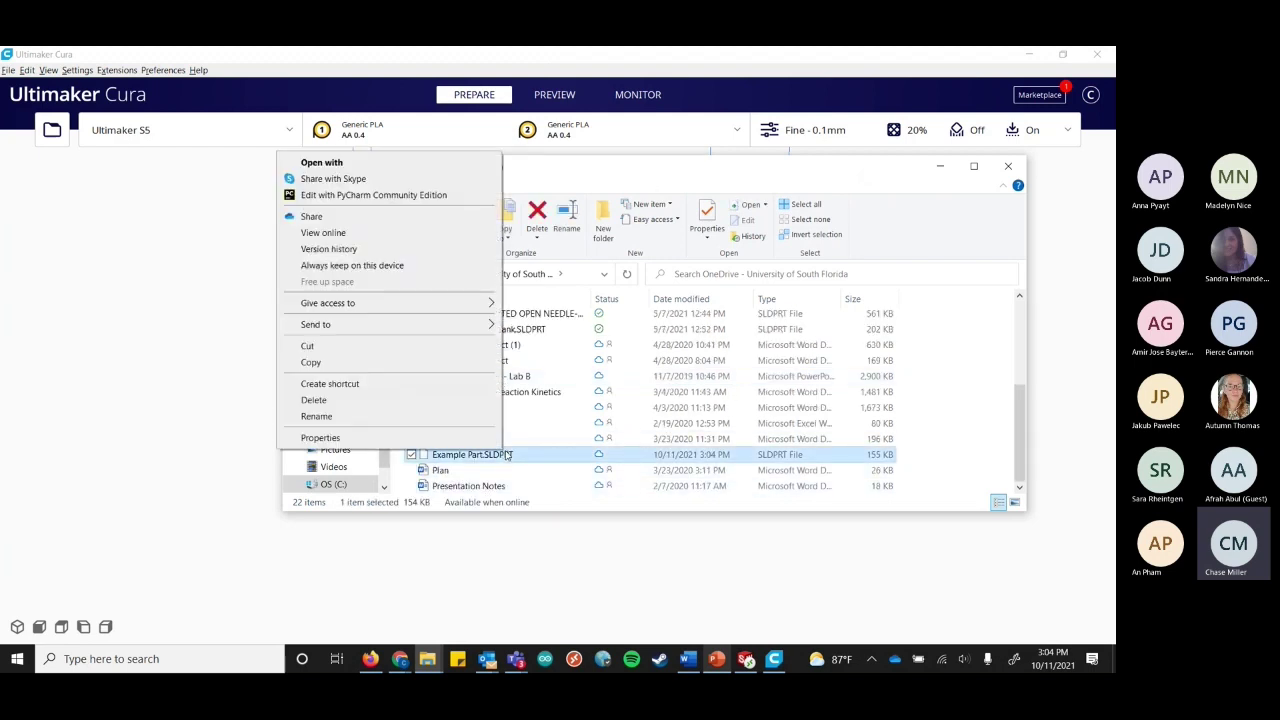
{"action": "left_click", "coordinate": [654, 172]}
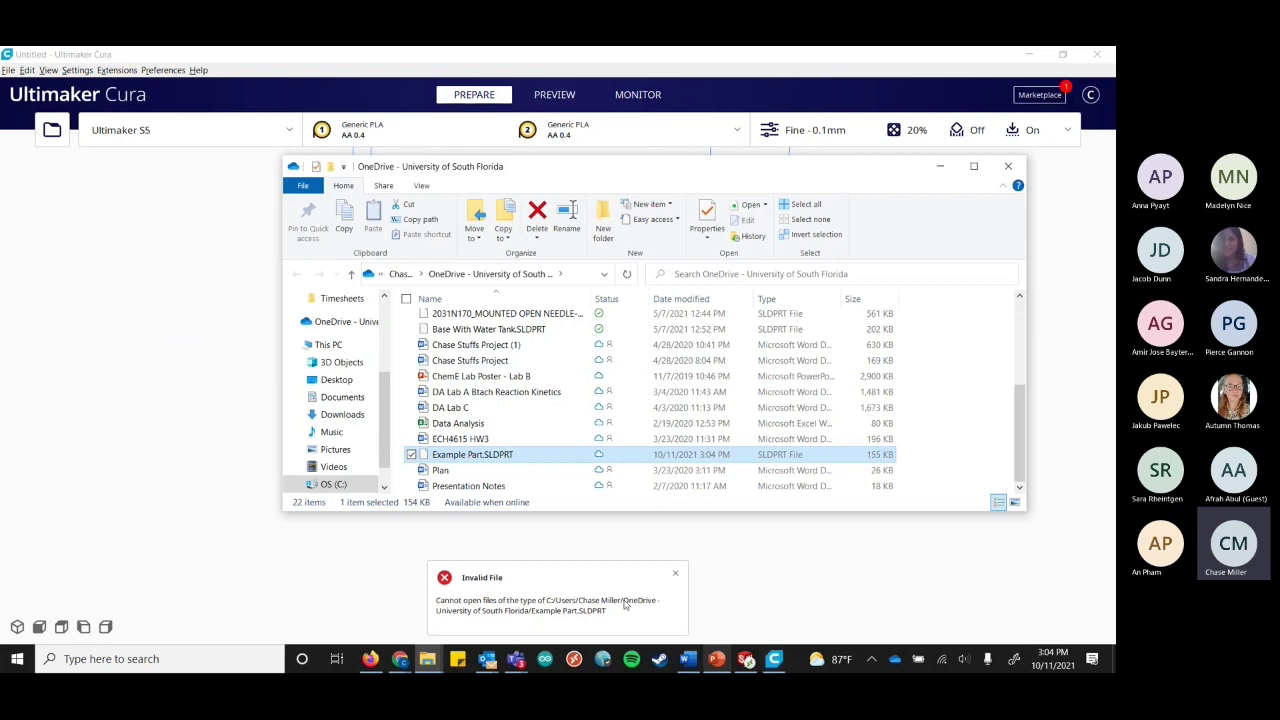
Switch back to SolidWorks and reopen the recent document Example Part.
{"action": "left_click", "coordinate": [745, 658]}
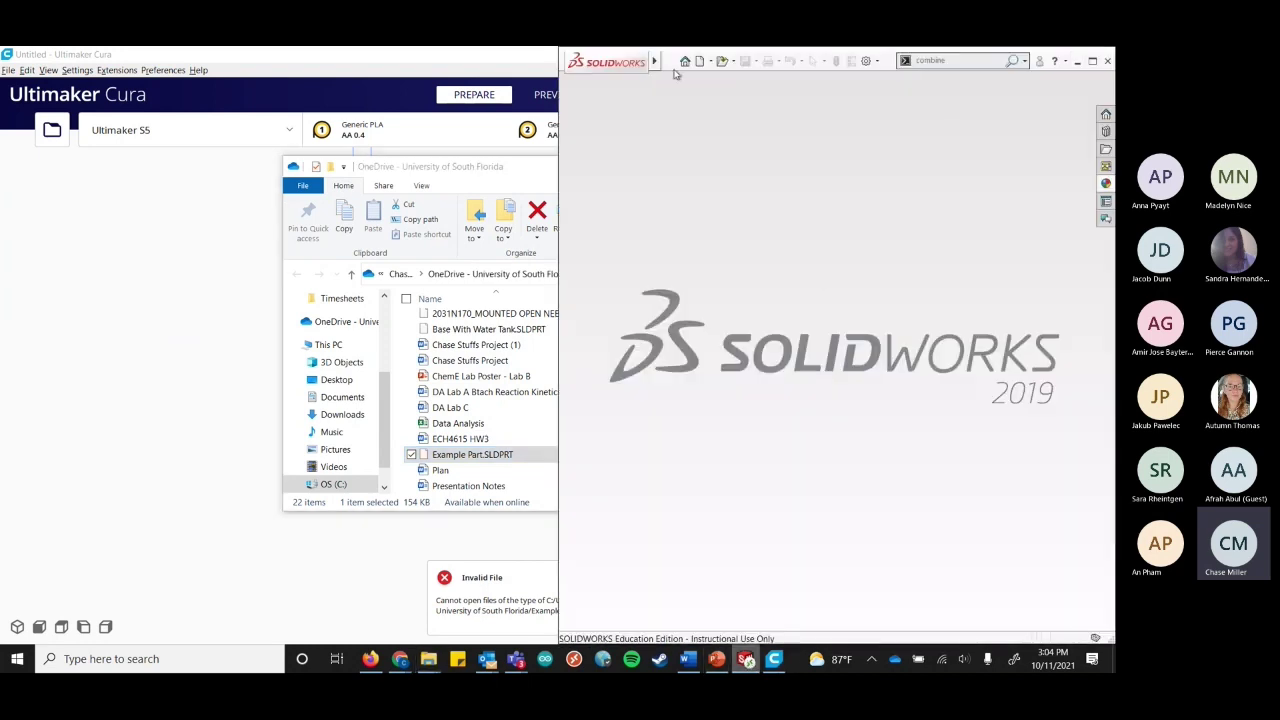
{"action": "left_click", "coordinate": [670, 61]}
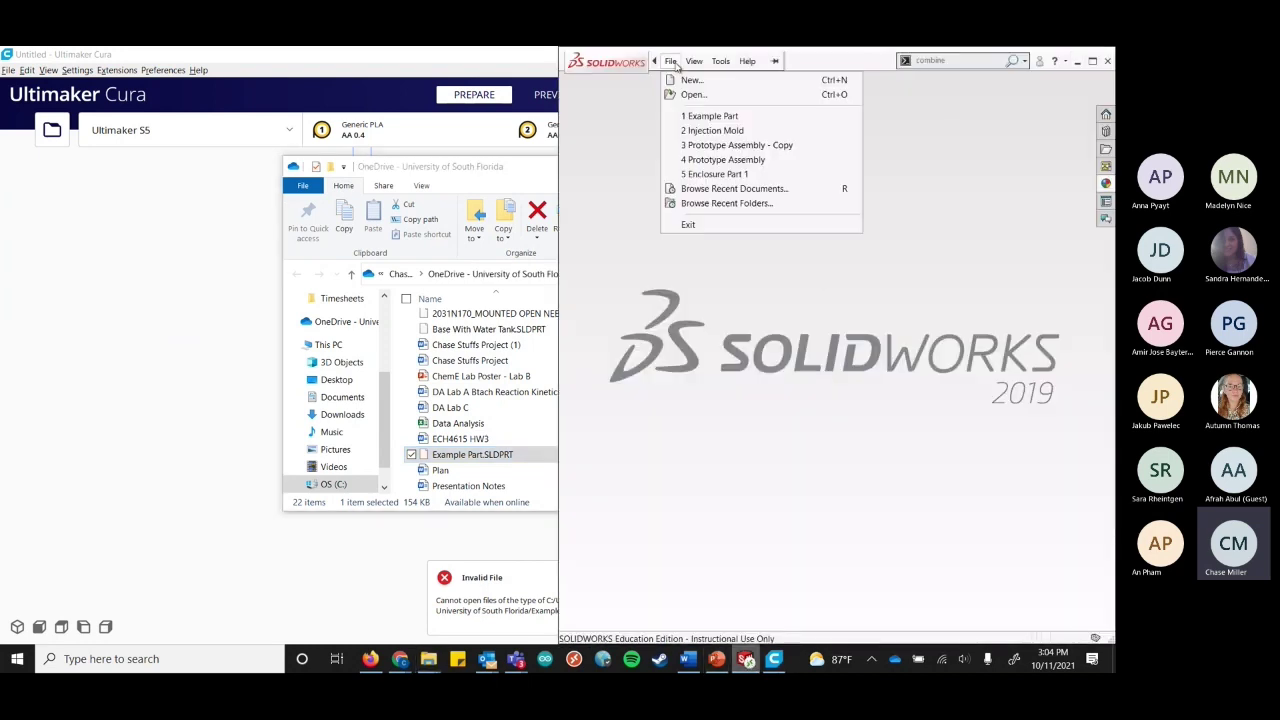
{"action": "left_click", "coordinate": [710, 116]}
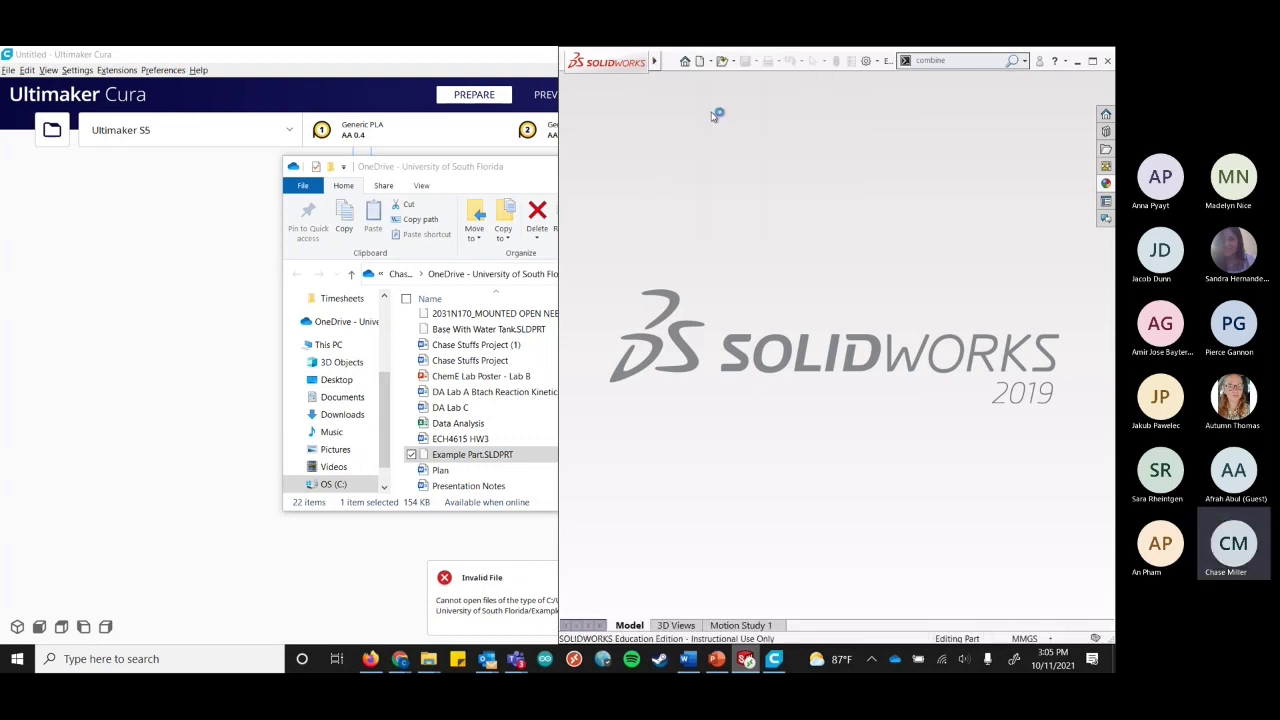
Save Example Part as an STL (*.stl) file in the OneDrive - University of South Florida folder, accepting the mesh export.
{"action": "mouse_move", "coordinate": [673, 62]}
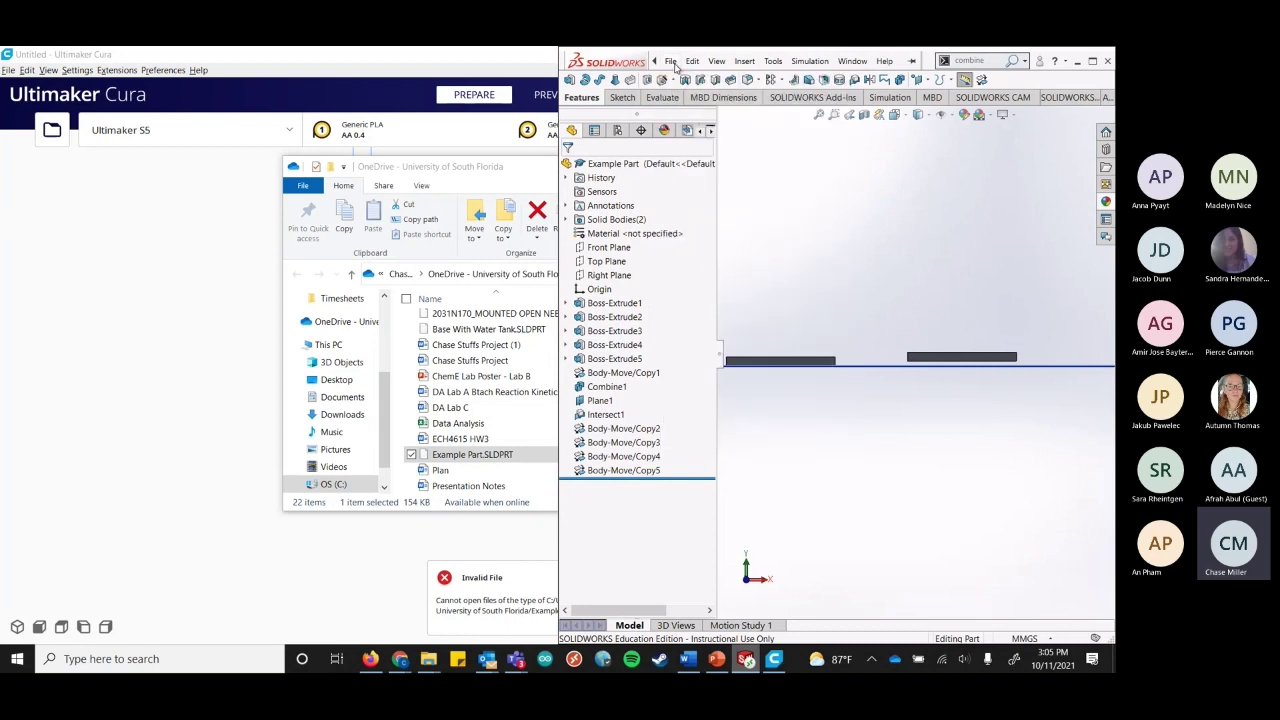
{"action": "left_click", "coordinate": [671, 61]}
{"action": "left_click", "coordinate": [712, 211]}
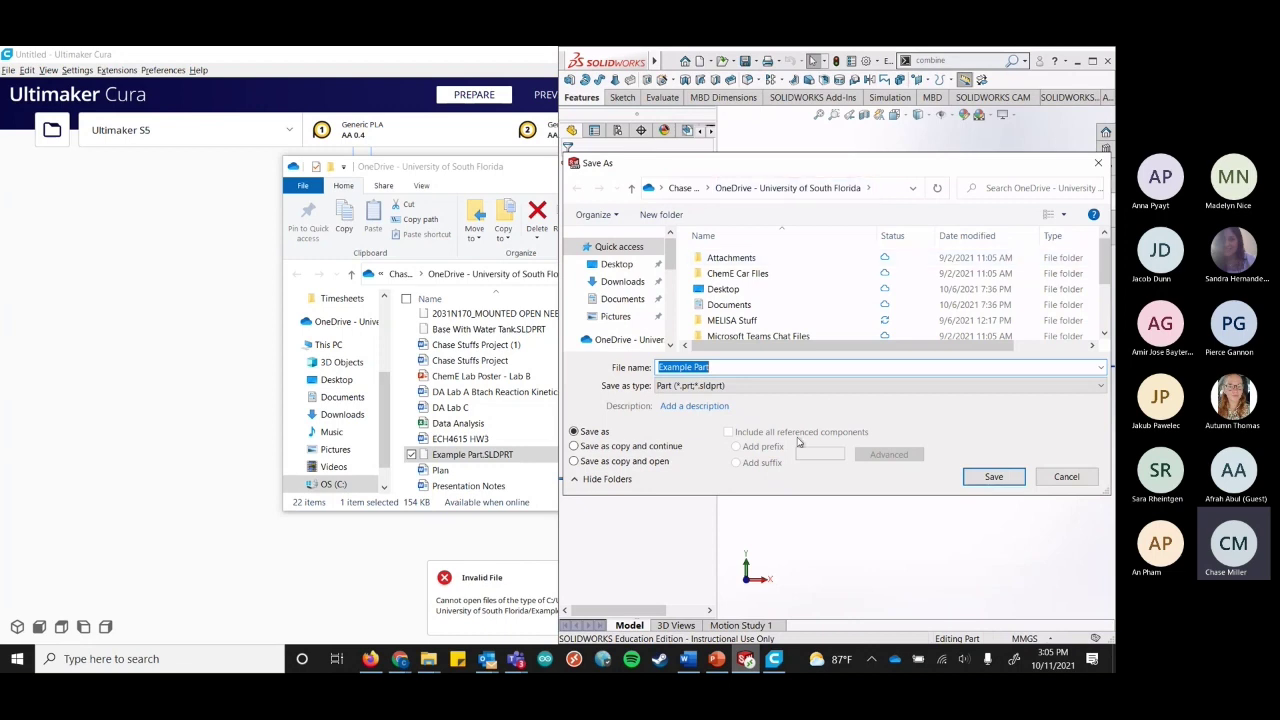
{"action": "left_click", "coordinate": [847, 388]}
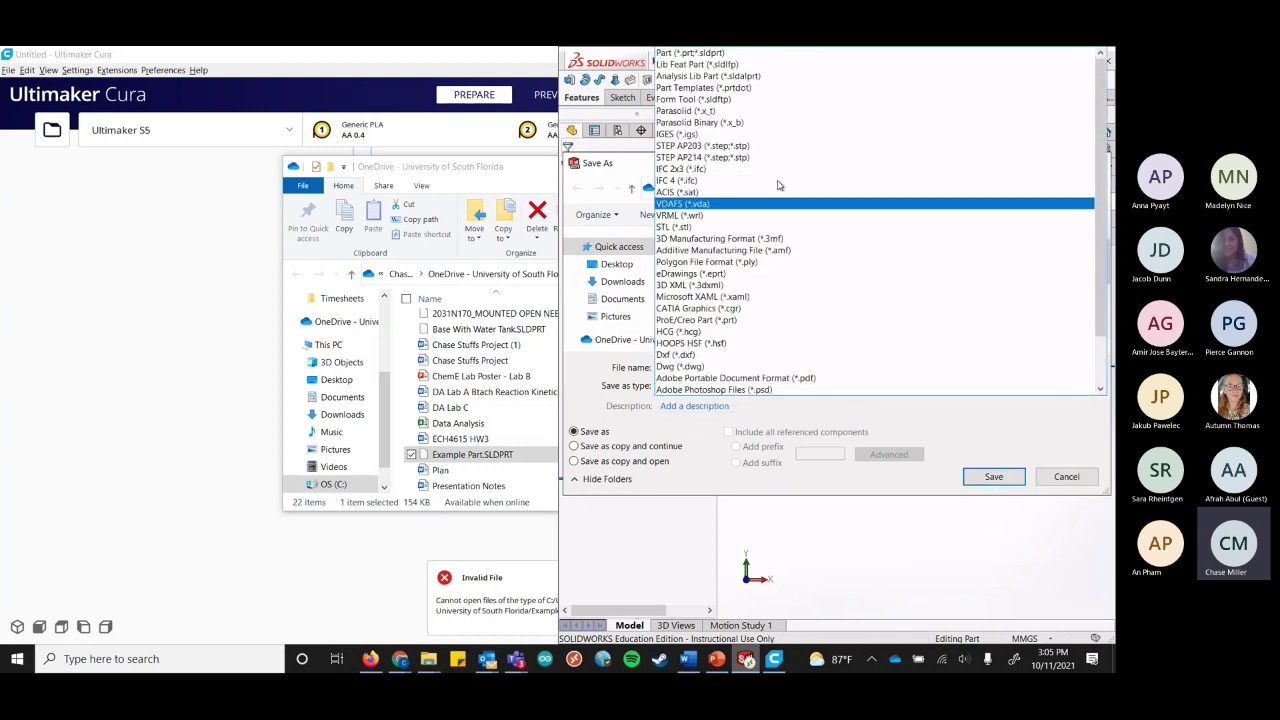
{"action": "left_click", "coordinate": [746, 228]}
{"action": "left_click", "coordinate": [993, 503]}
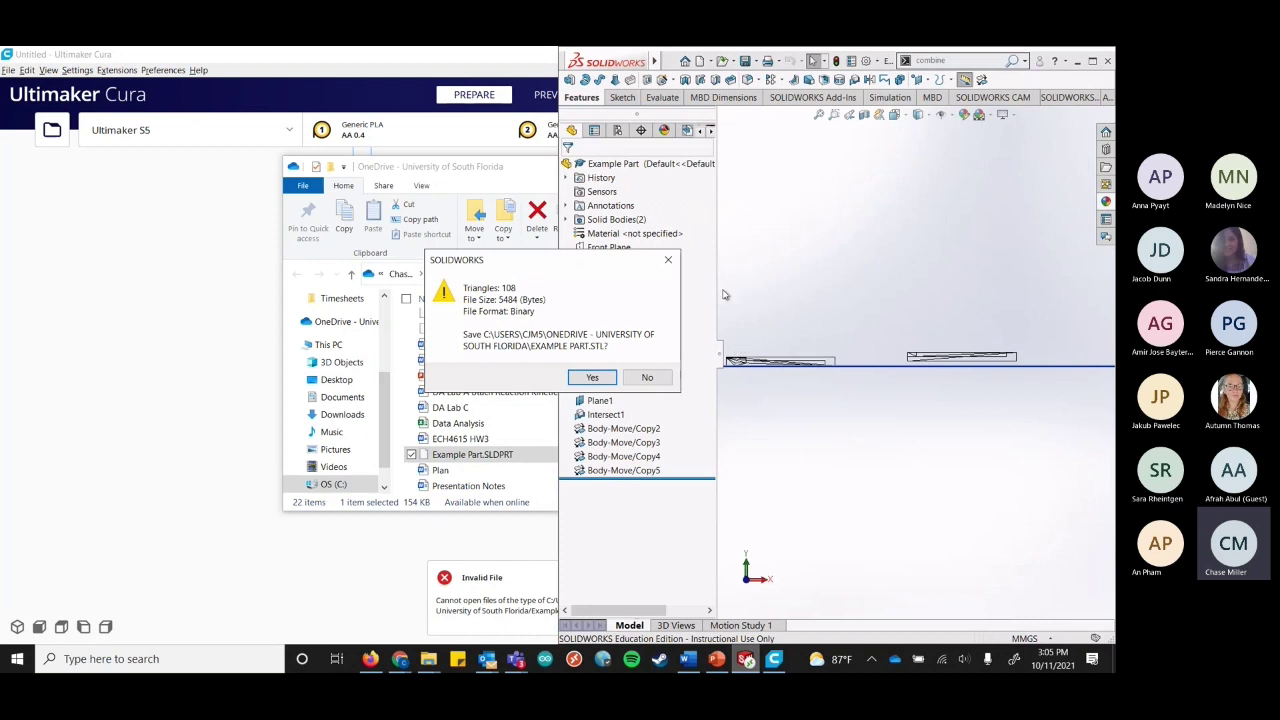
{"action": "left_click", "coordinate": [590, 377]}
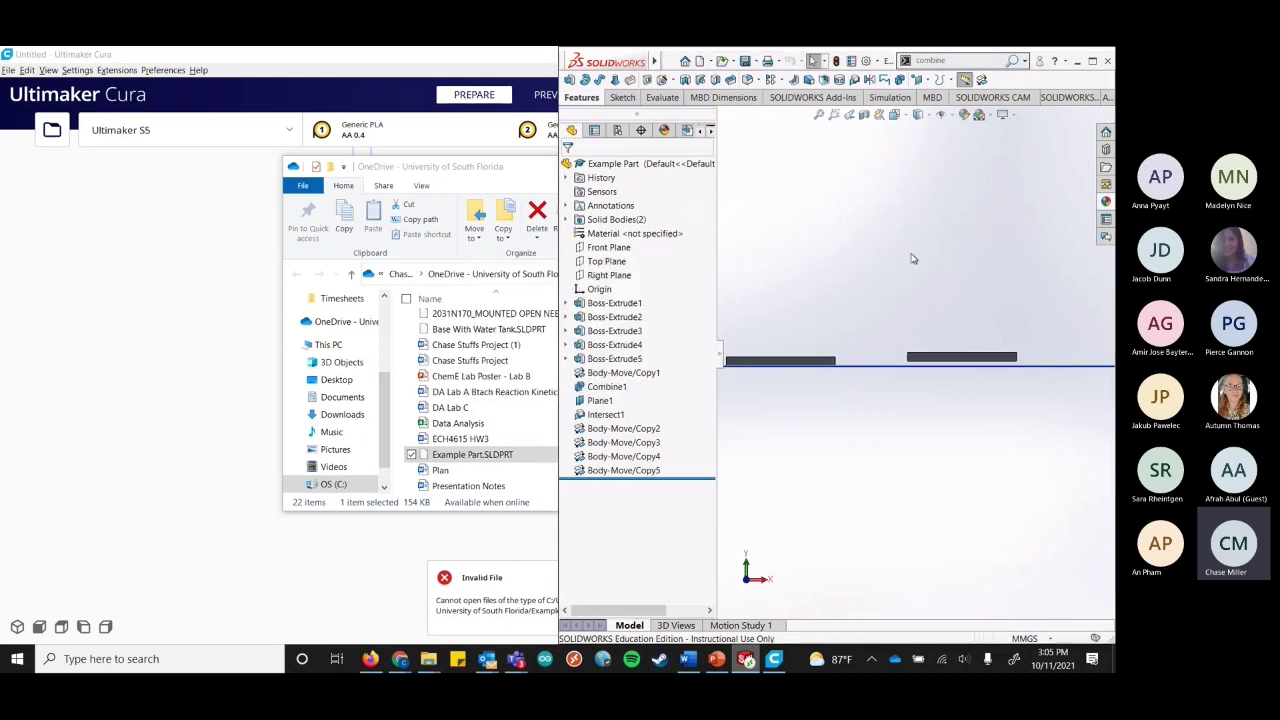
Close the exported part and minimize SolidWorks to return to the OneDrive folder.
{"action": "left_click", "coordinate": [670, 61]}
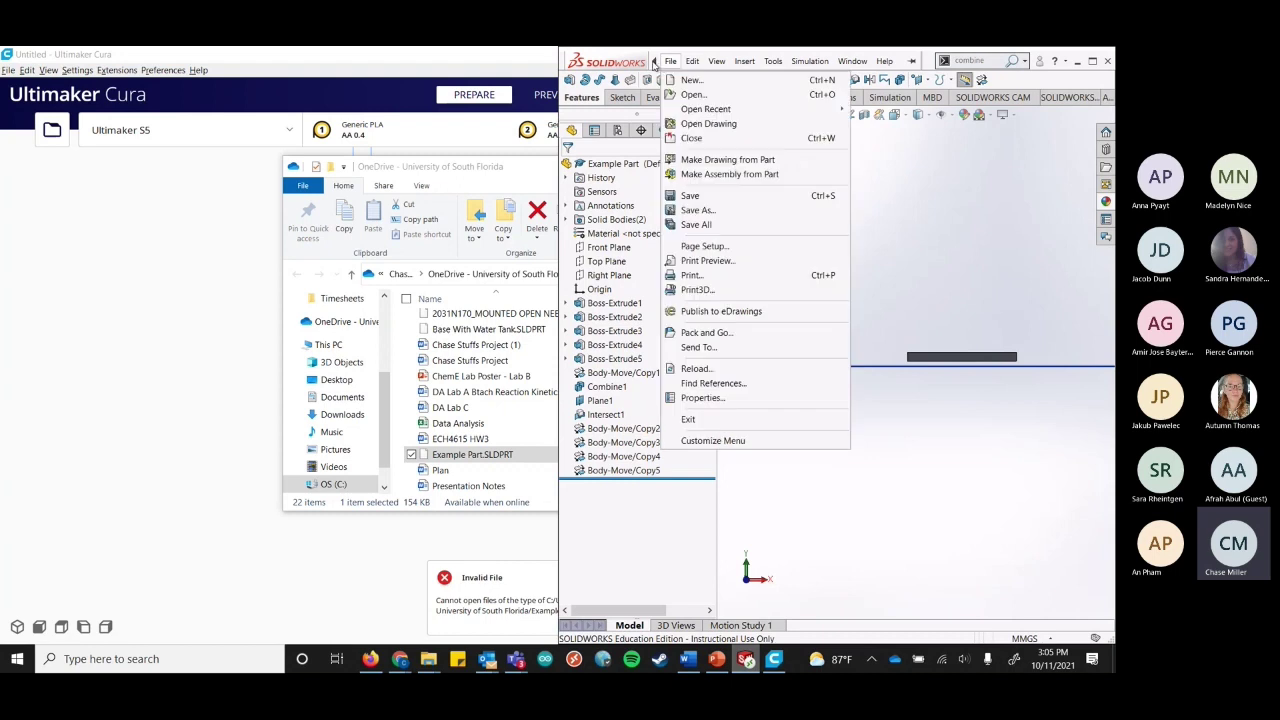
{"action": "left_click", "coordinate": [691, 140]}
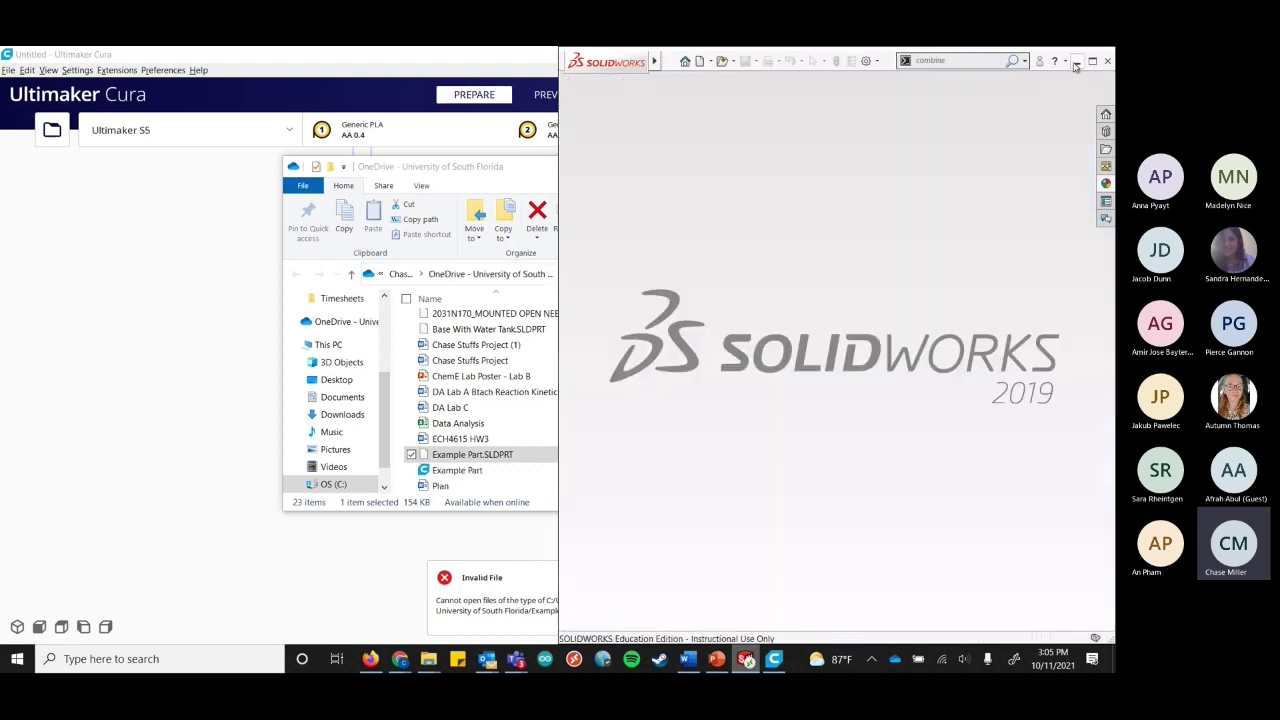
{"action": "left_click", "coordinate": [1076, 61]}
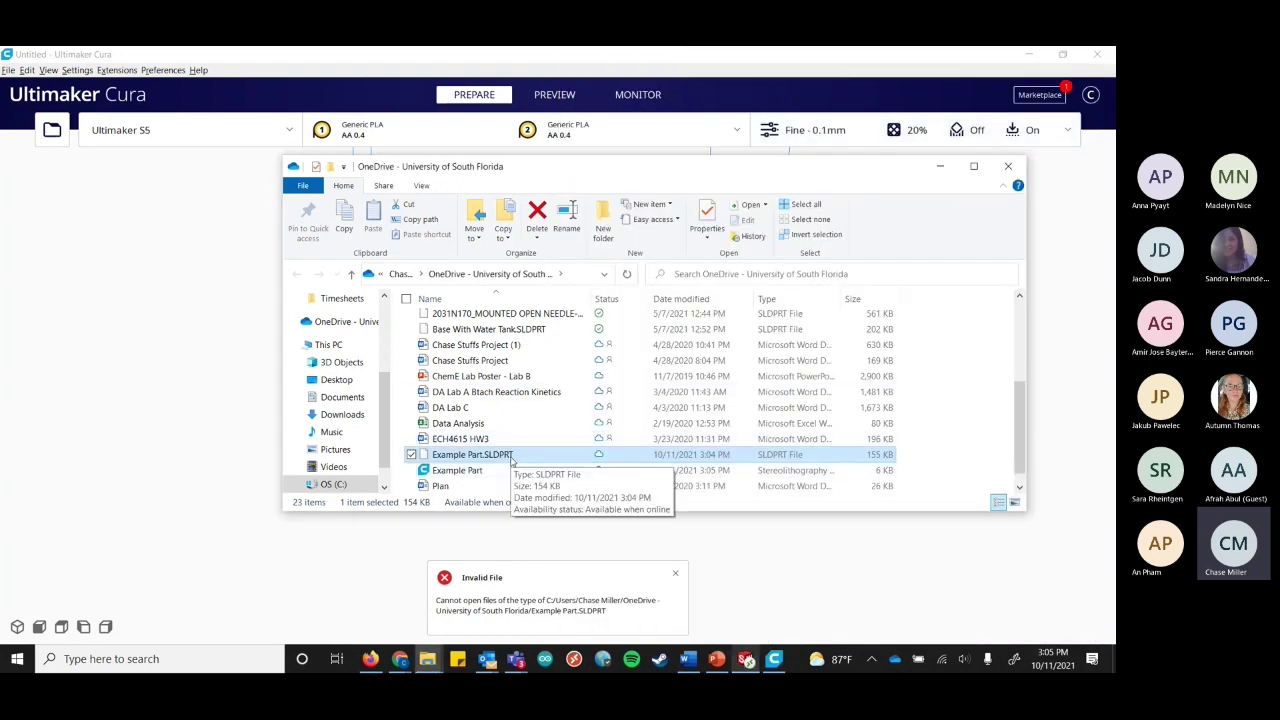
Locate the Example Part mesh file in the folder, then minimize File Explorer and dismiss Cura's Invalid File message.
{"action": "scroll", "coordinate": [512, 456], "scroll_direction": "down", "scroll_amount": 1}
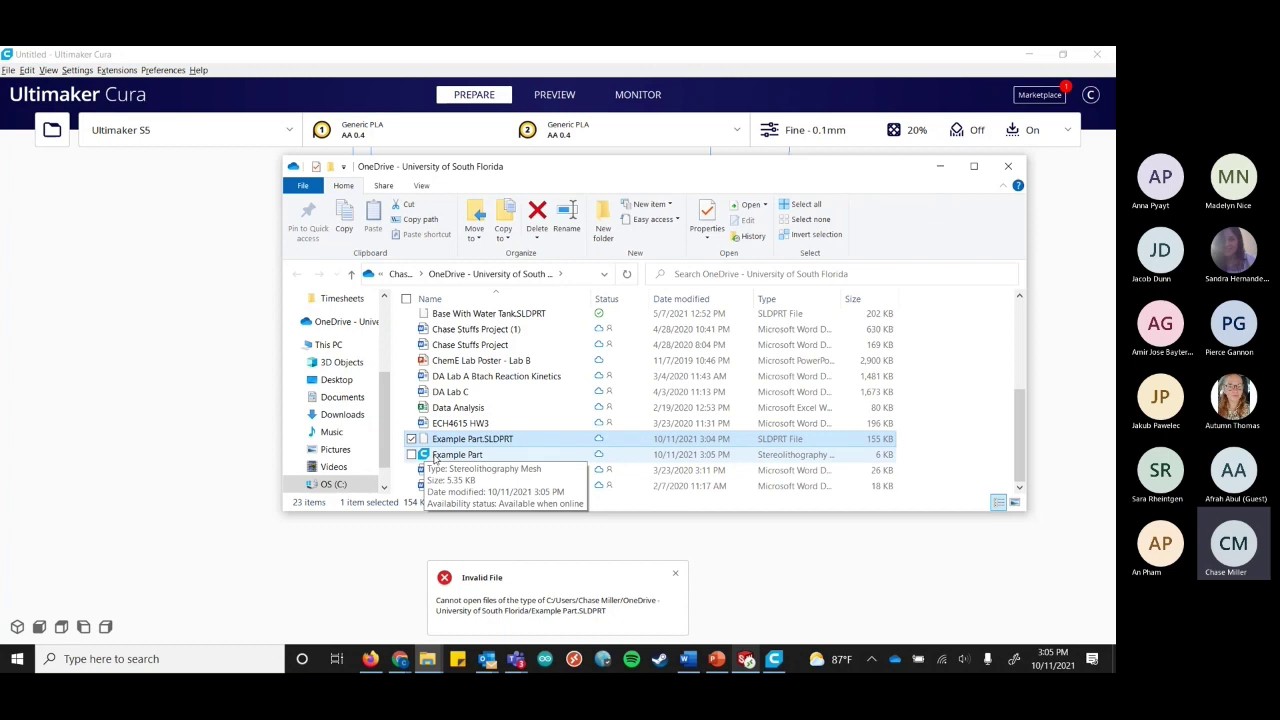
{"action": "left_click", "coordinate": [940, 167]}
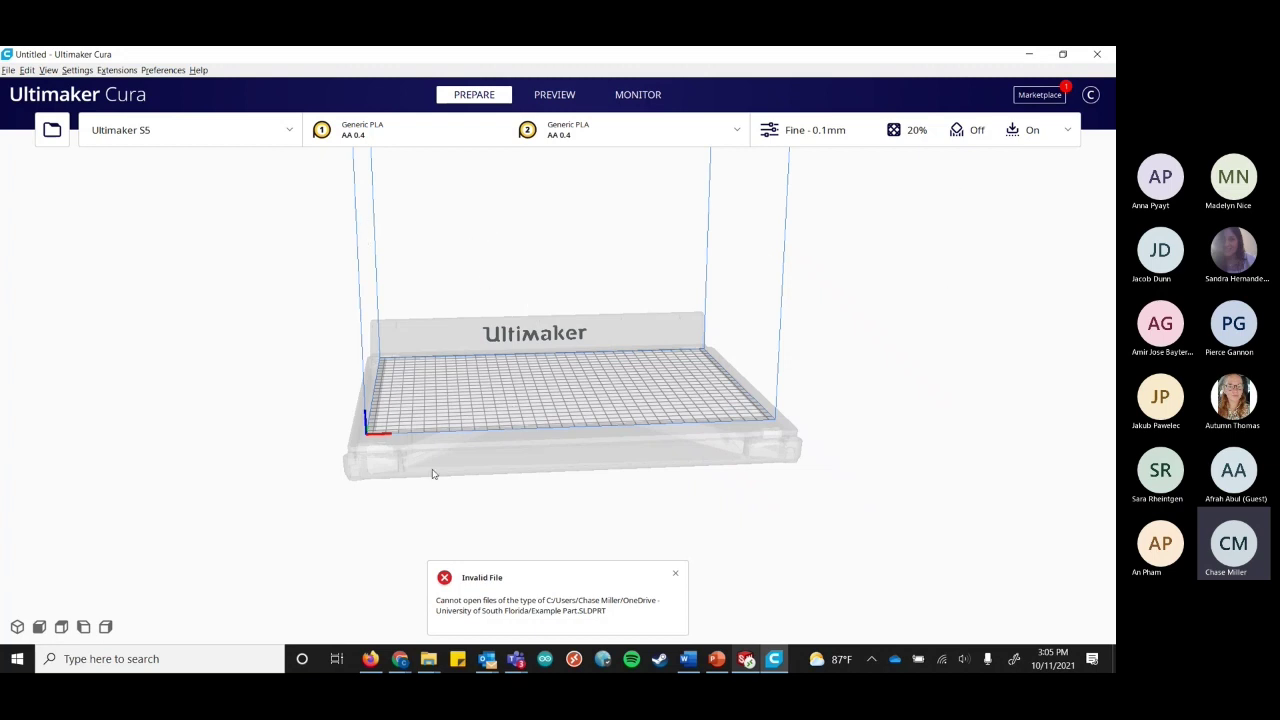
{"action": "left_click", "coordinate": [675, 573]}
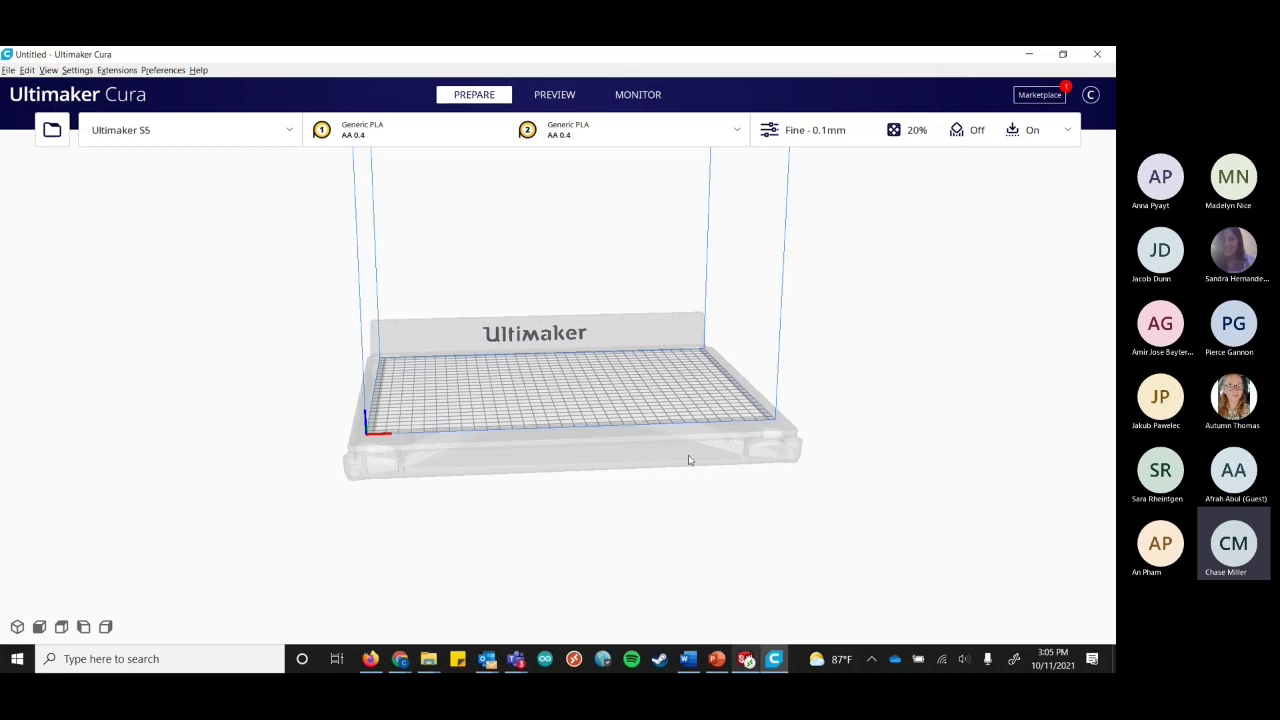
Load the Example Part mesh file from the OneDrive - University of South Florida folder onto Cura's build plate and minimize File Explorer.
{"action": "mouse_move", "coordinate": [766, 666]}
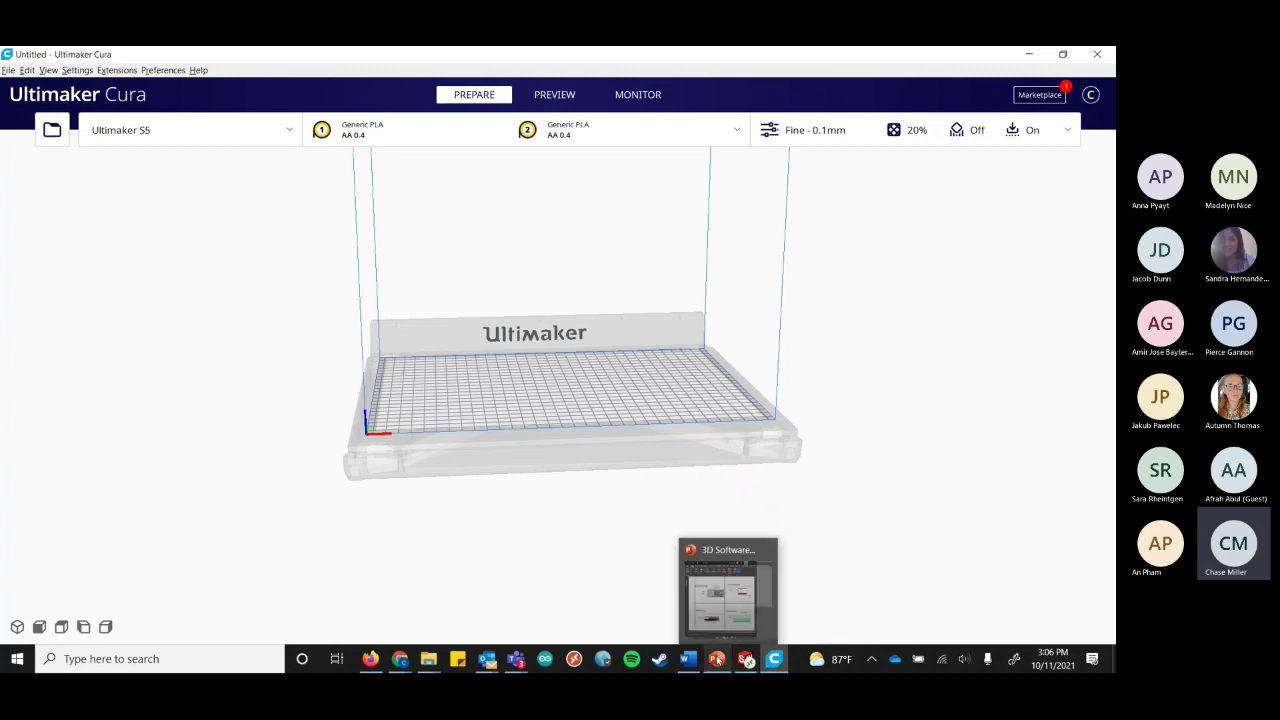
{"action": "mouse_move", "coordinate": [428, 658]}
{"action": "left_click", "coordinate": [559, 630]}
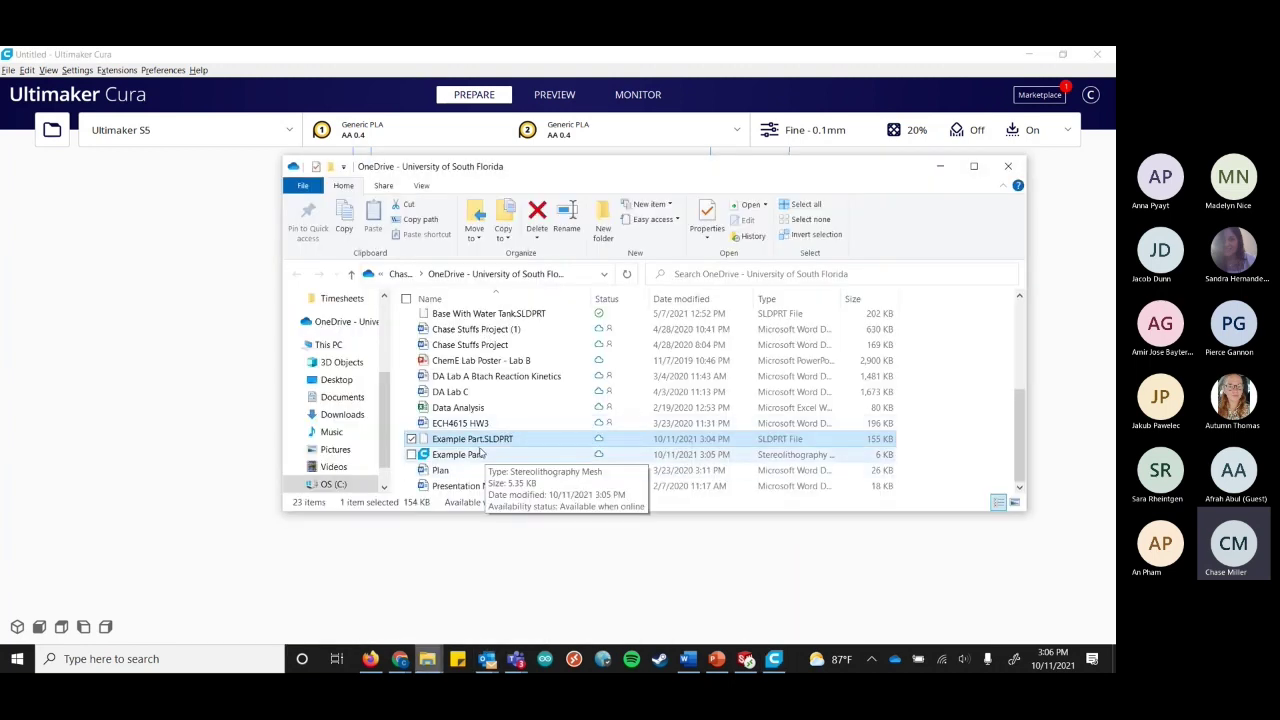
{"action": "left_click", "coordinate": [486, 456]}
{"action": "left_click_drag", "start_coordinate": [486, 456], "coordinate": [172, 314]}
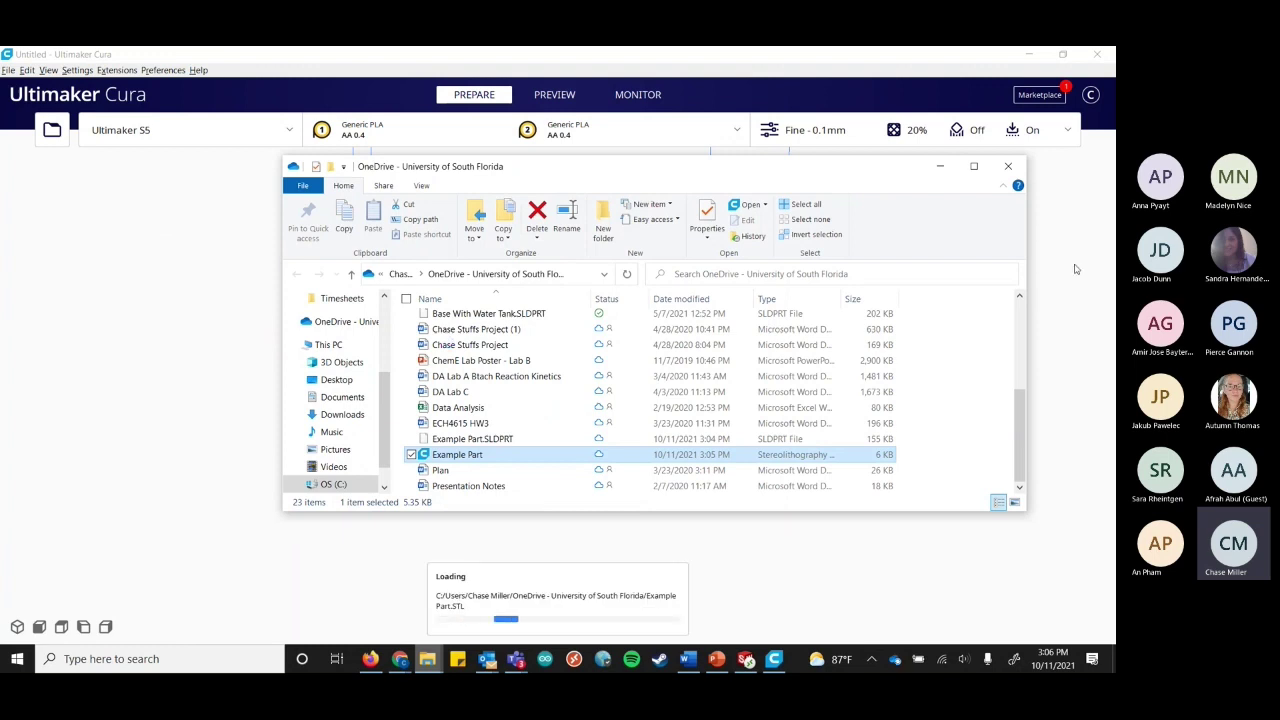
{"action": "left_click", "coordinate": [940, 166]}
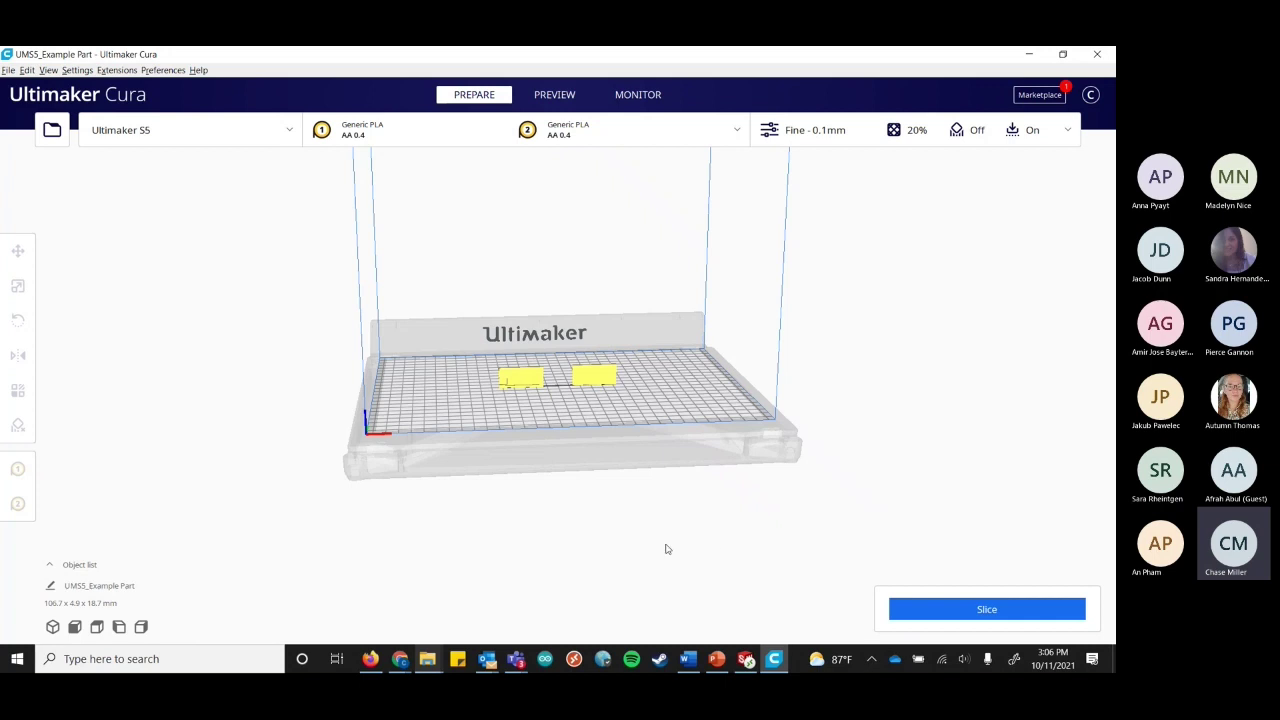
Examine the imported model on the build plate and check the material and print core settings of both extruders.
{"action": "right_click_drag", "start_coordinate": [486, 402], "coordinate": [505, 430]}
{"action": "right_click_drag", "start_coordinate": [477, 251], "coordinate": [709, 309]}
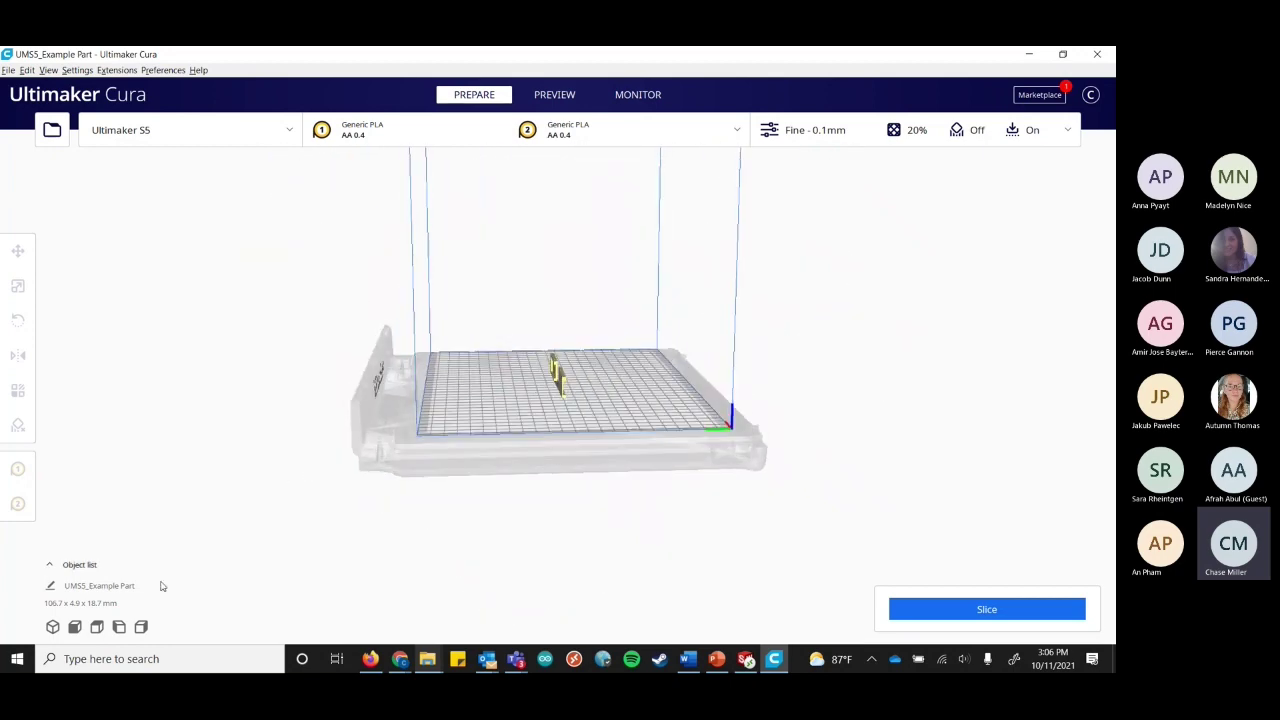
{"action": "left_click", "coordinate": [91, 627]}
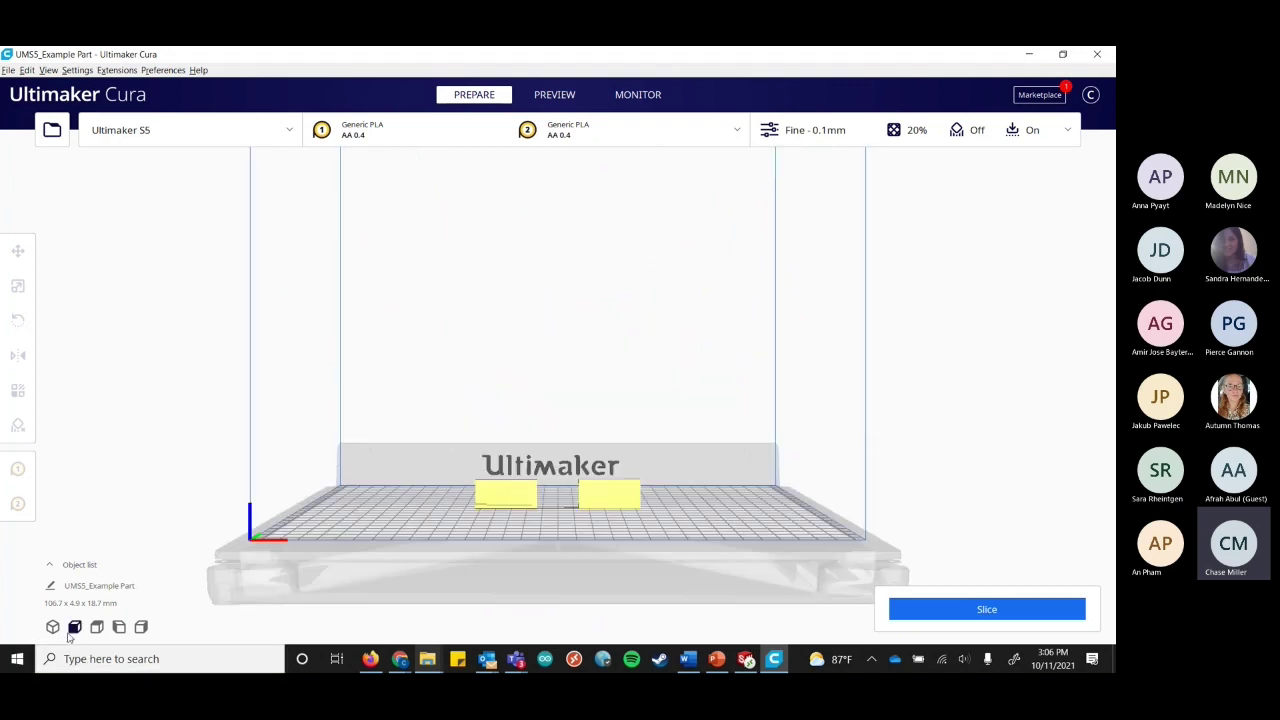
{"action": "left_click", "coordinate": [52, 627]}
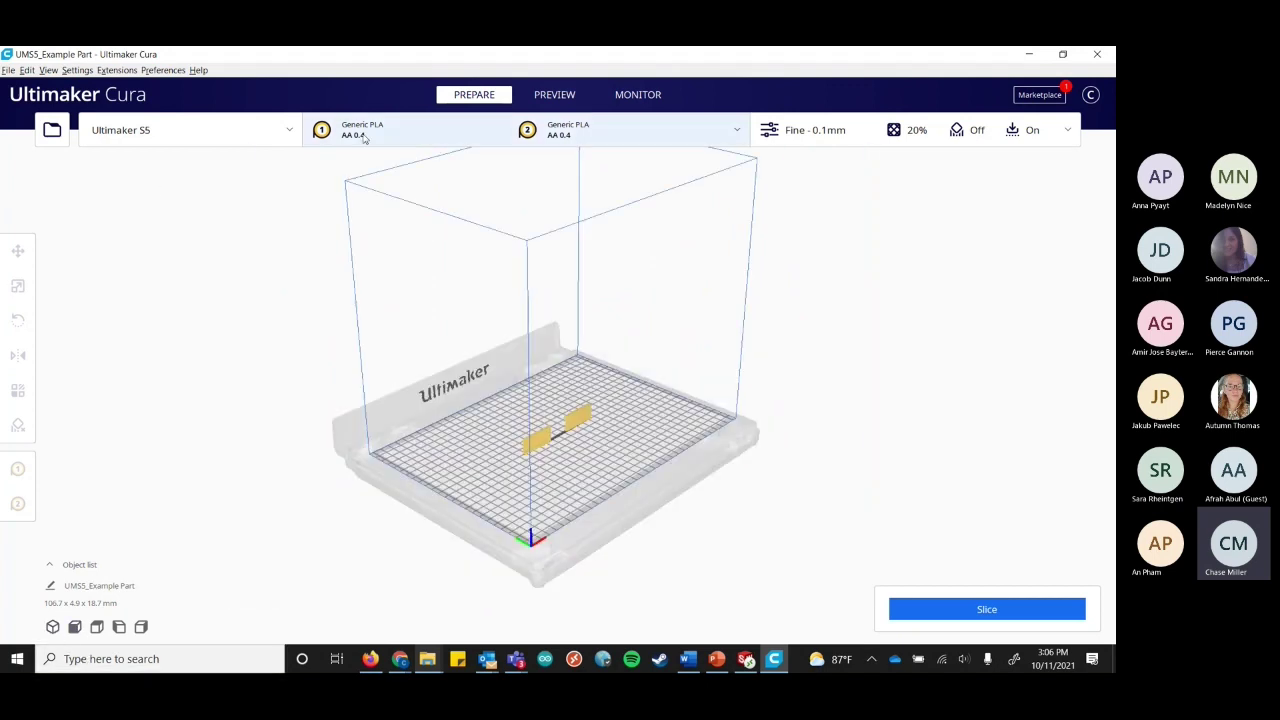
{"action": "left_click", "coordinate": [409, 139]}
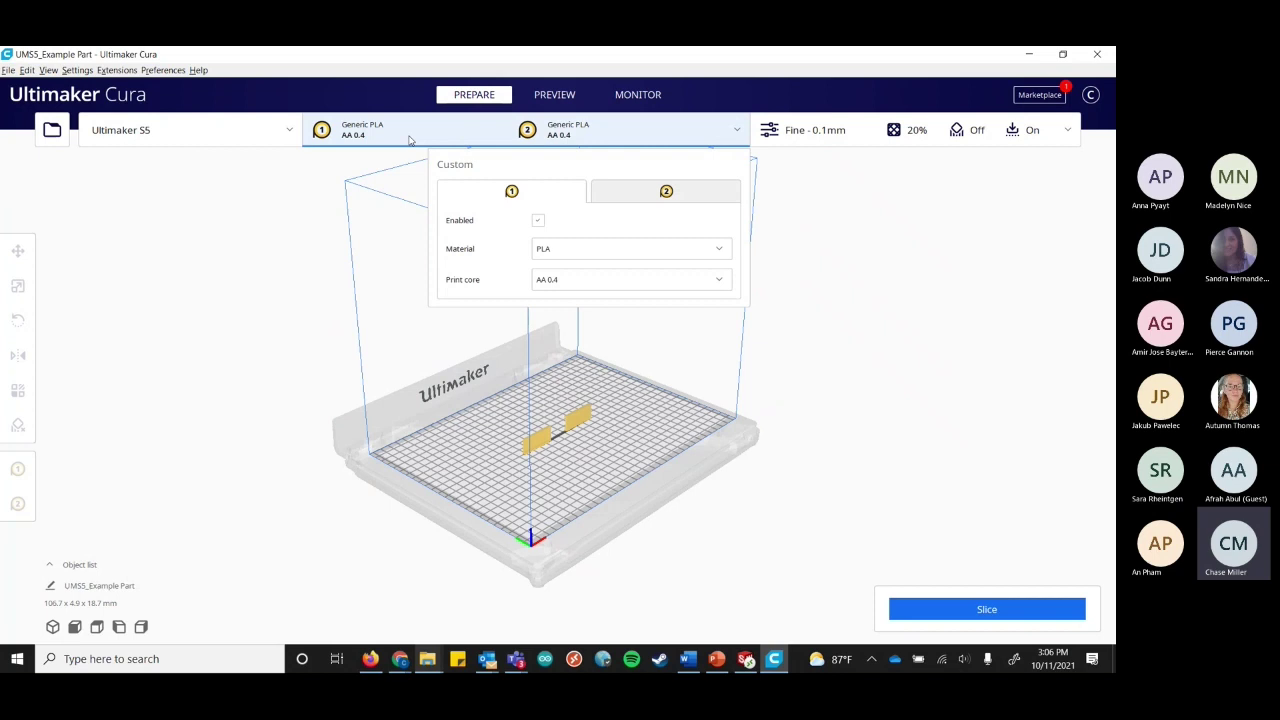
{"action": "left_click", "coordinate": [660, 200]}
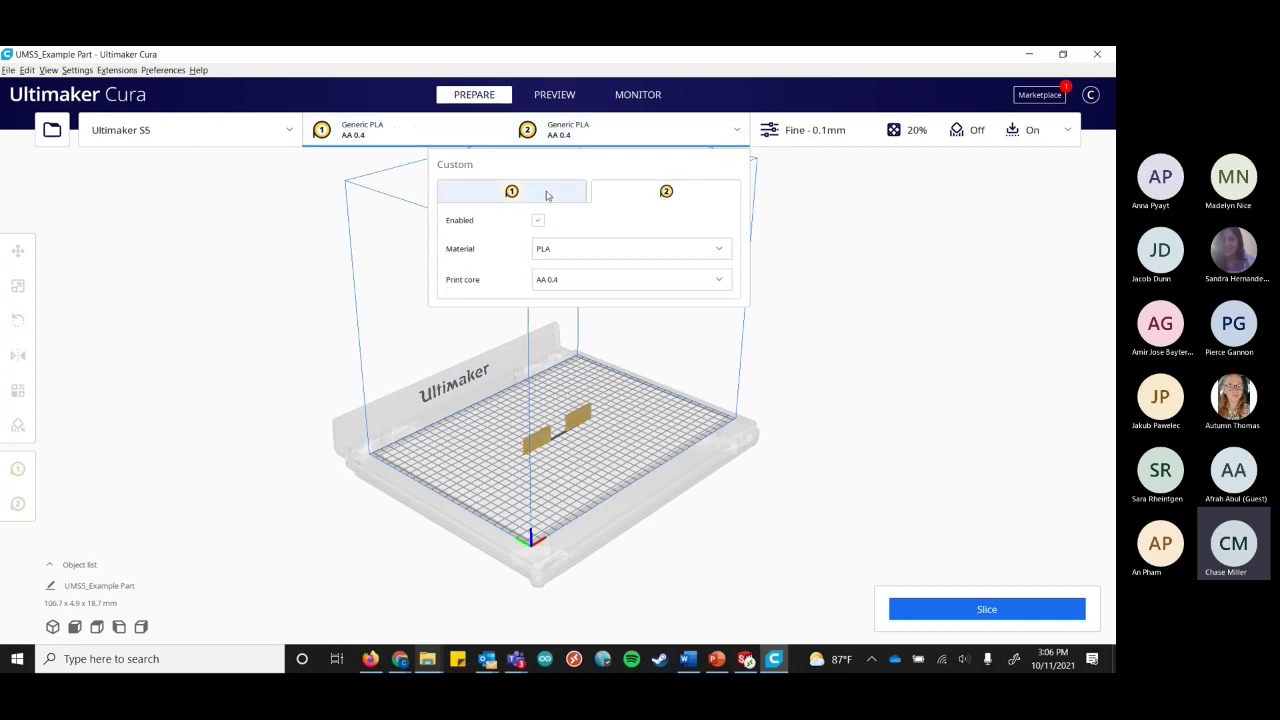
{"action": "left_click", "coordinate": [547, 196]}
{"action": "left_click", "coordinate": [955, 484]}
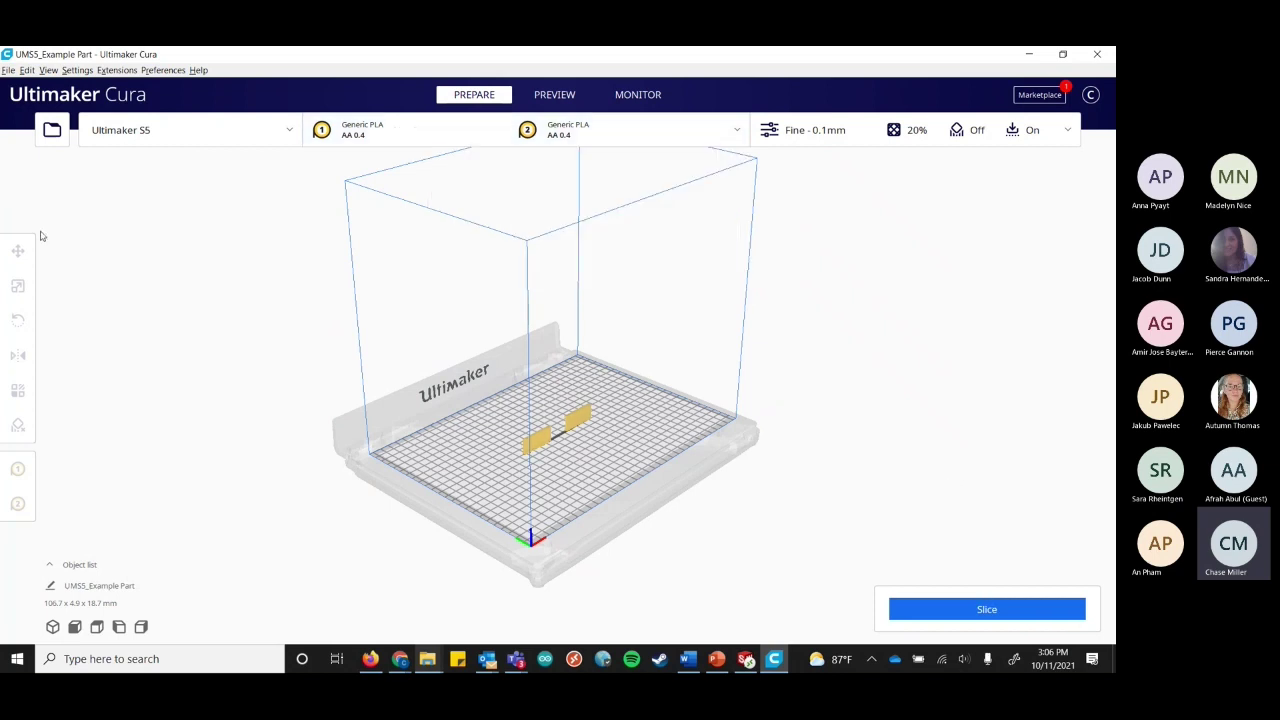
Move the model about 7.25 mm along Y and rotate it about its X axis to lie flat on the build plate.
{"action": "left_click", "coordinate": [546, 445]}
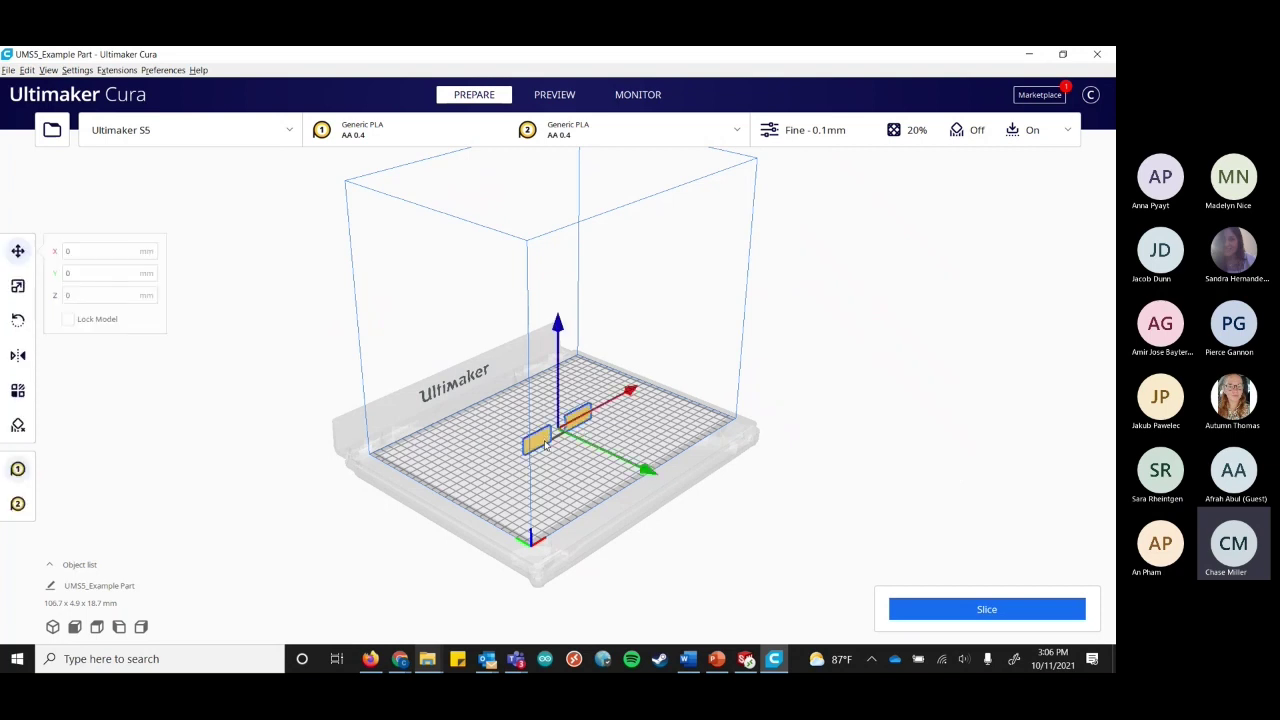
{"action": "mouse_move", "coordinate": [640, 476]}
{"action": "left_mouse_down"}
{"action": "mouse_move", "coordinate": [700, 495]}
{"action": "mouse_move", "coordinate": [642, 486]}
{"action": "left_mouse_up"}
{"action": "left_click_drag", "start_coordinate": [563, 332], "coordinate": [558, 255]}
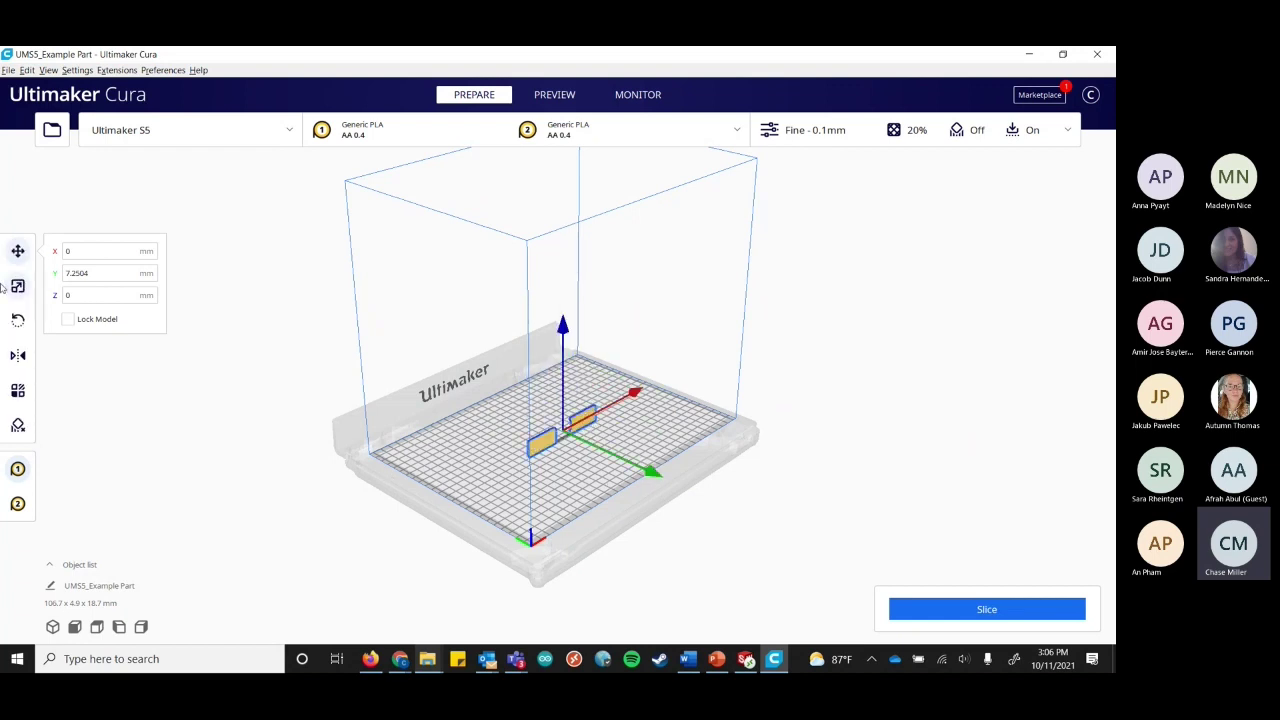
{"action": "left_click", "coordinate": [18, 321]}
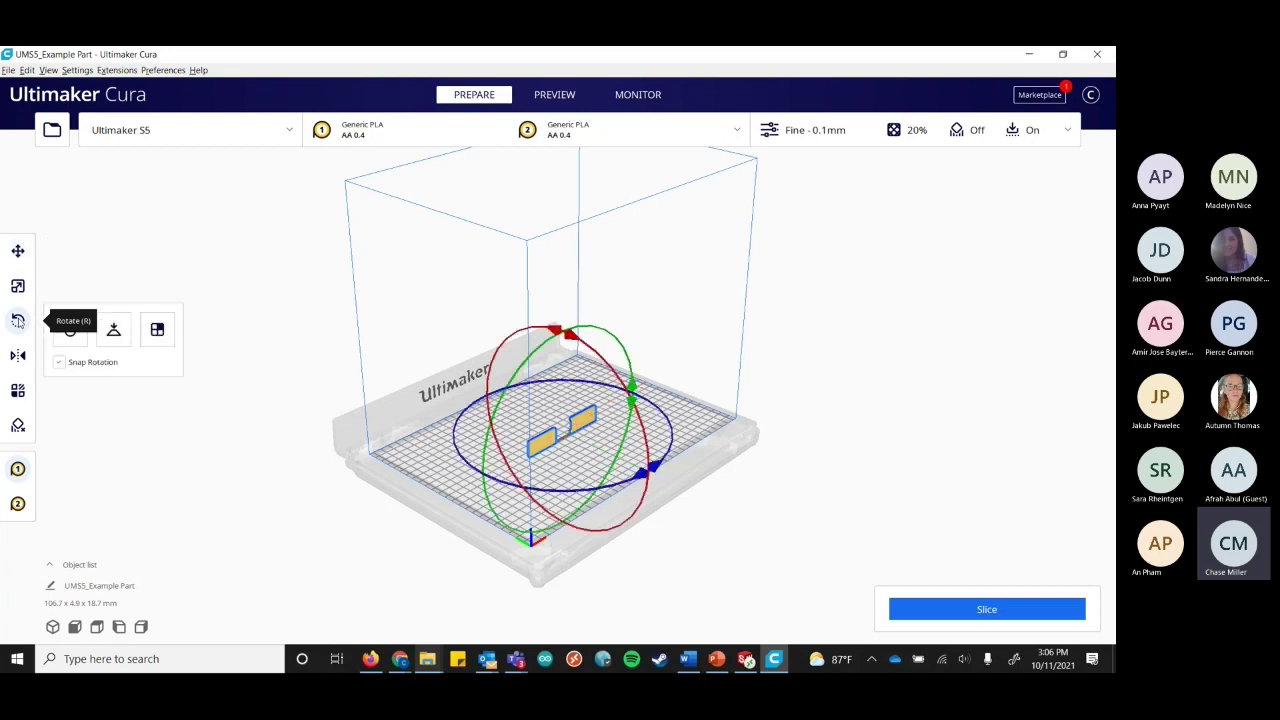
{"action": "left_click_drag", "start_coordinate": [572, 346], "coordinate": [486, 426]}
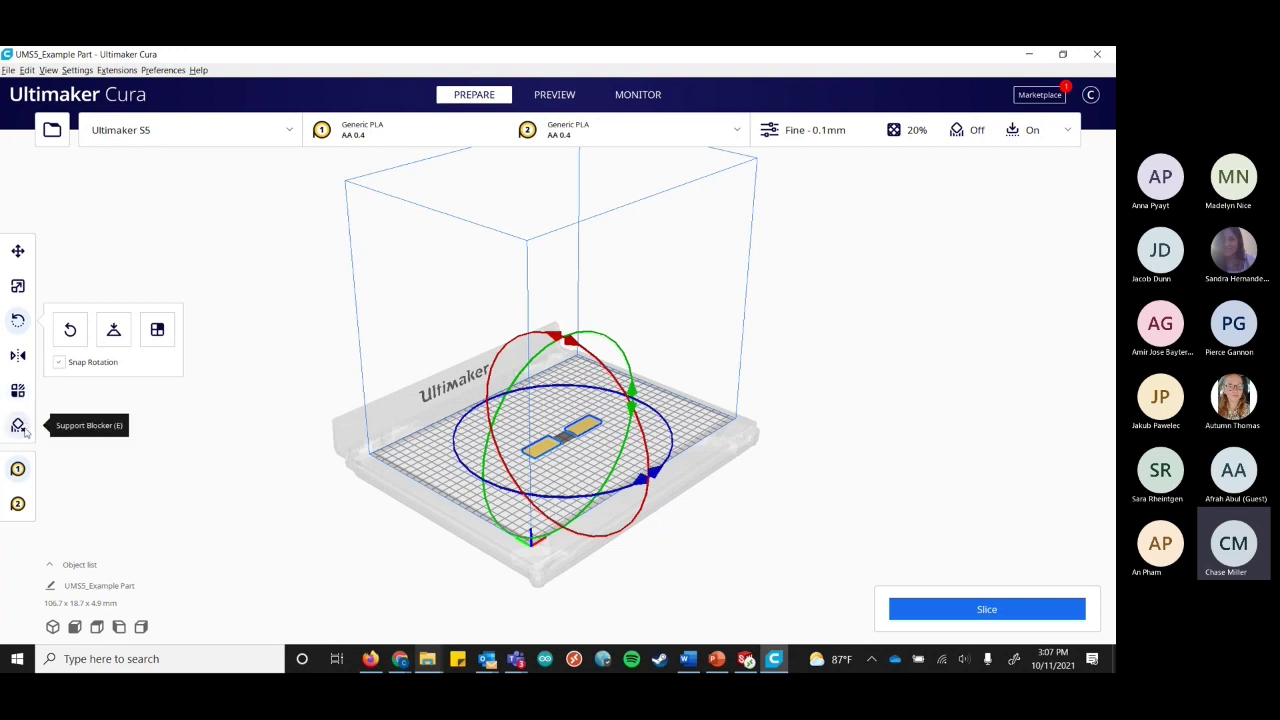
Examine the full list of per-model settings, from infill and support through mesh fixes, special modes and experimental options.
{"action": "left_click", "coordinate": [18, 392]}
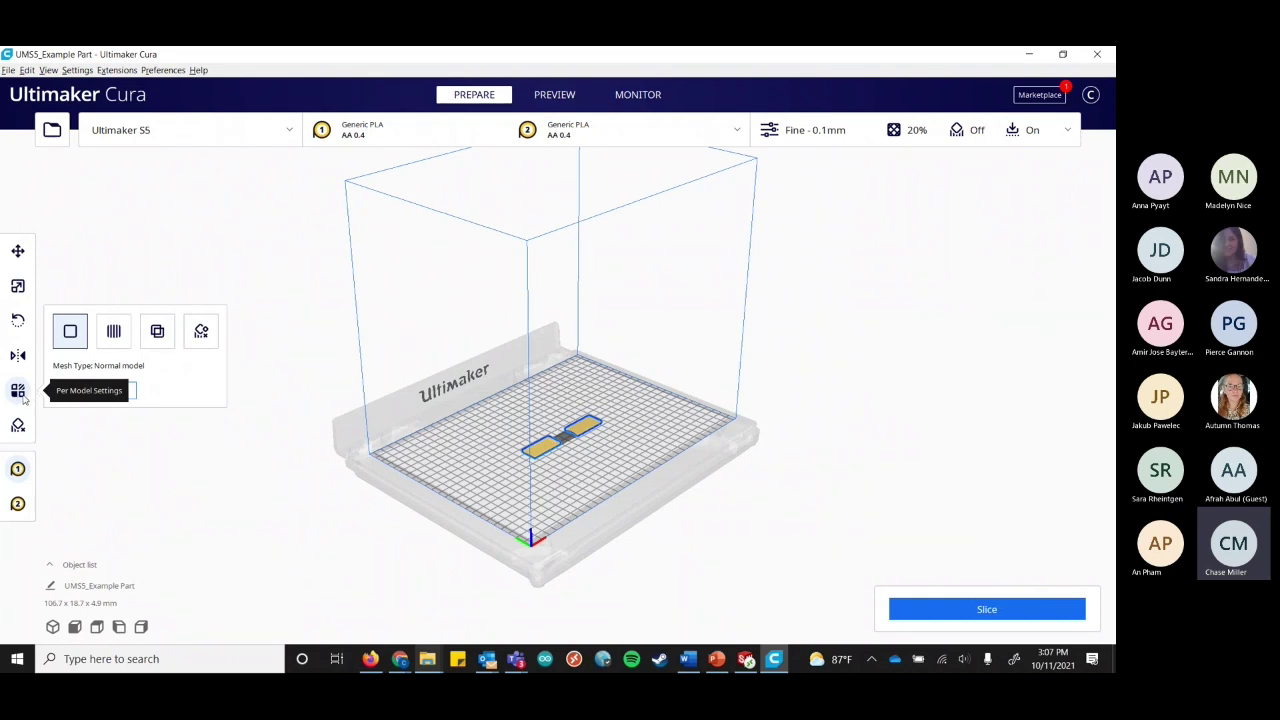
{"action": "left_click", "coordinate": [95, 391]}
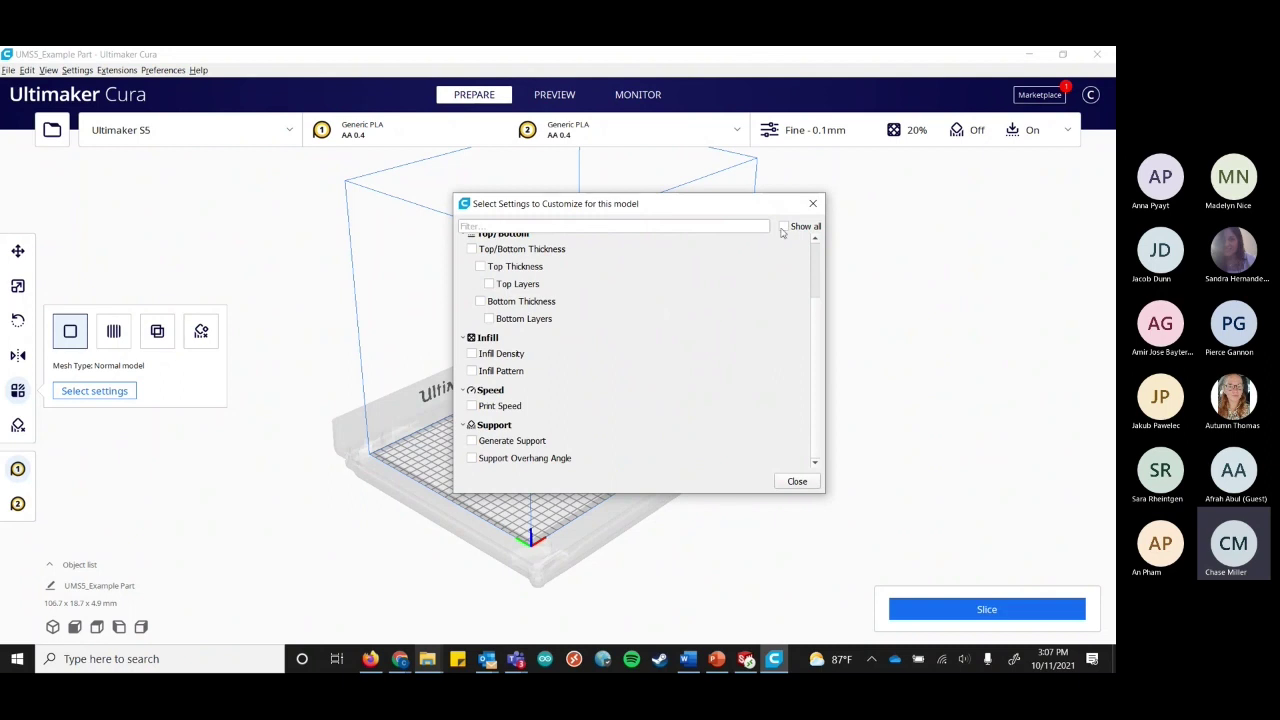
{"action": "left_click", "coordinate": [784, 226]}
{"action": "scroll", "coordinate": [710, 317], "scroll_direction": "down", "scroll_amount": 5}
{"action": "scroll", "coordinate": [710, 317], "scroll_direction": "down", "scroll_amount": 15}
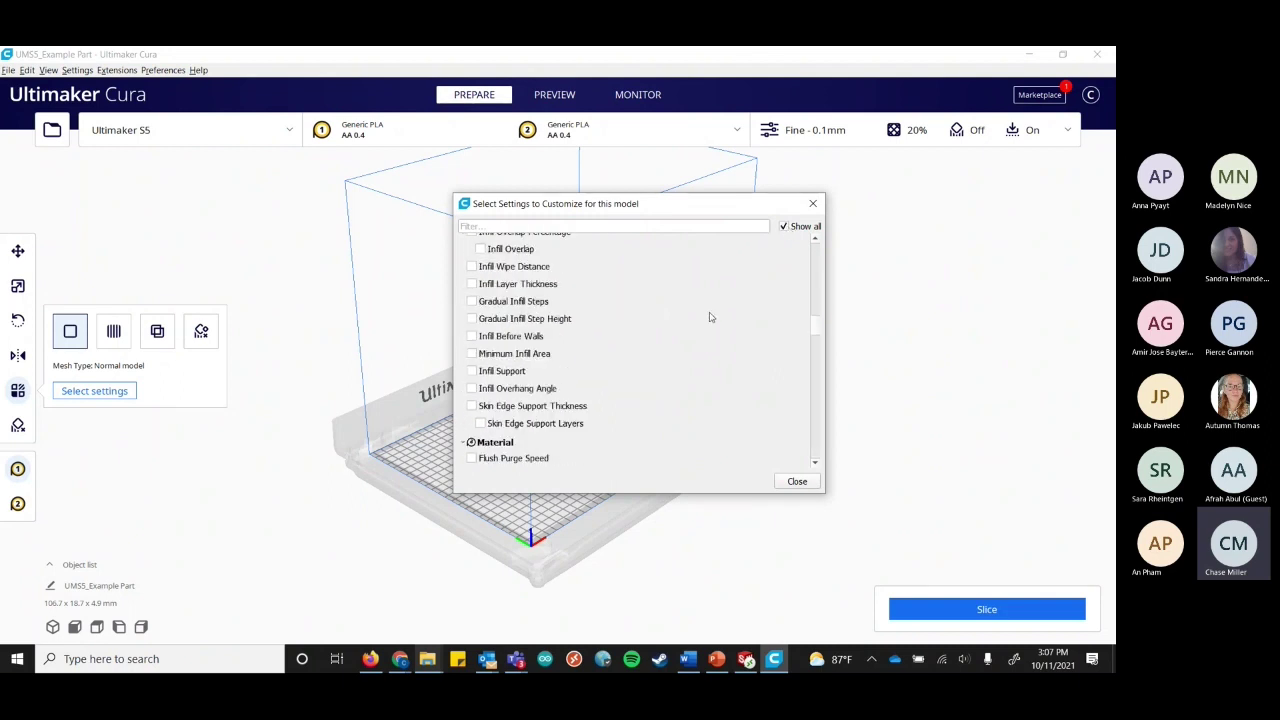
{"action": "scroll", "coordinate": [710, 317], "scroll_direction": "down", "scroll_amount": 20}
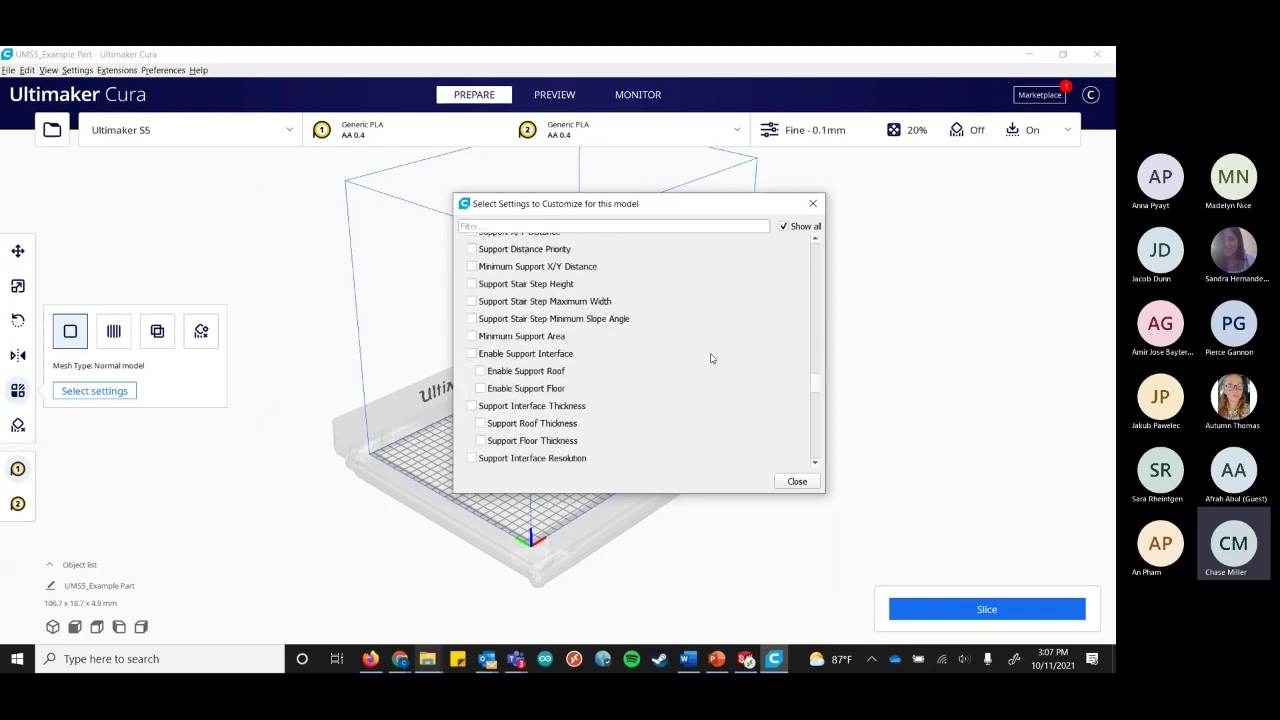
{"action": "scroll", "coordinate": [711, 357], "scroll_direction": "down", "scroll_amount": 3}
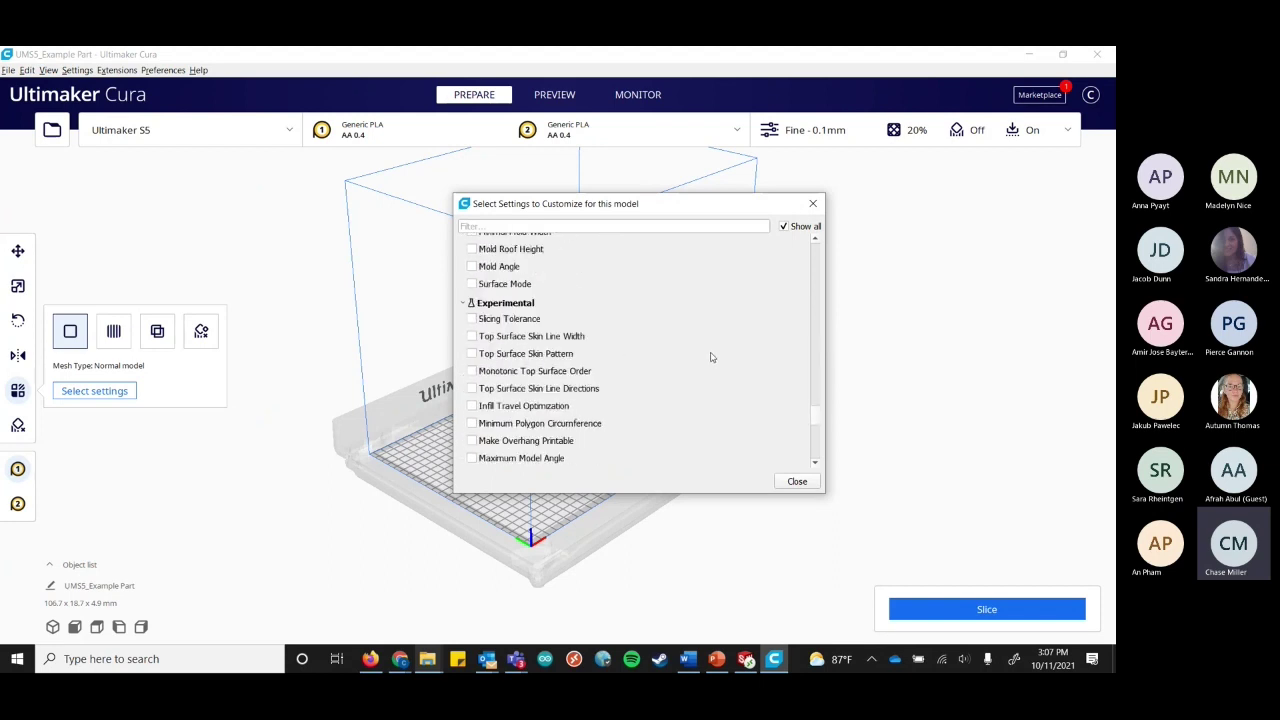
{"action": "scroll", "coordinate": [711, 357], "scroll_direction": "down", "scroll_amount": 10}
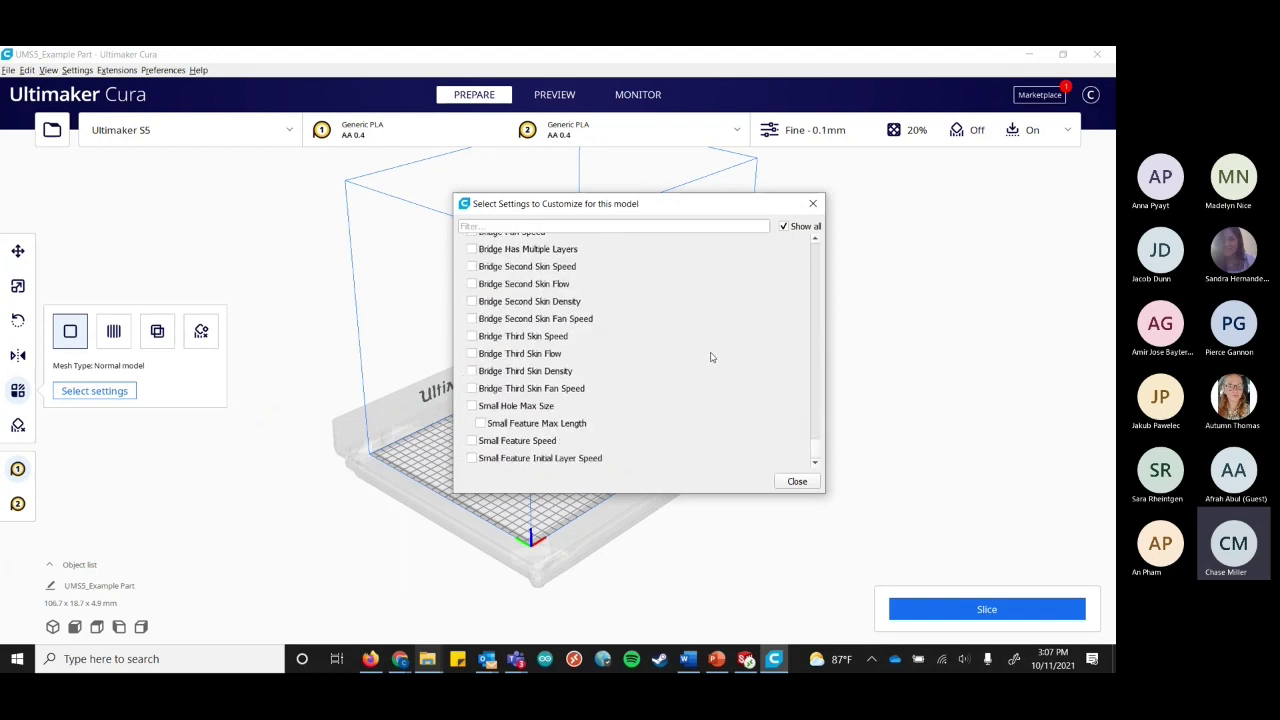
{"action": "scroll", "coordinate": [711, 357], "scroll_direction": "up", "scroll_amount": 2}
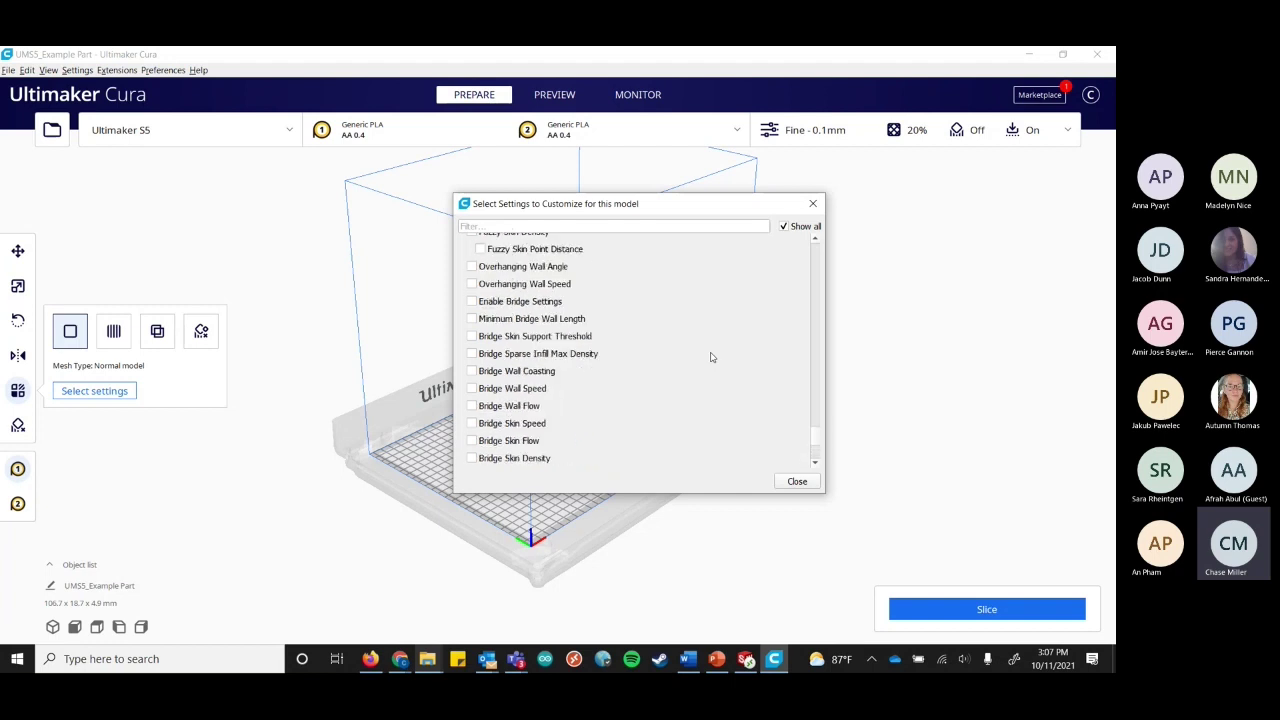
{"action": "scroll", "coordinate": [711, 357], "scroll_direction": "up", "scroll_amount": 4}
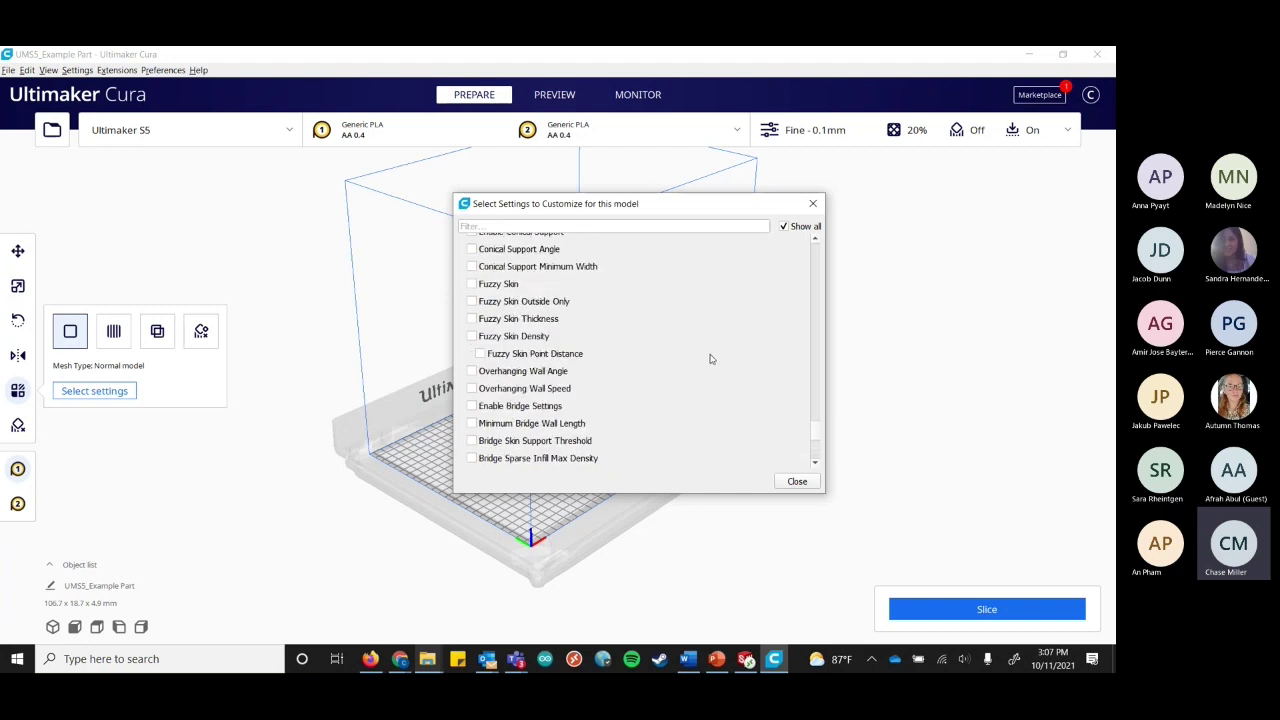
{"action": "scroll", "coordinate": [710, 361], "scroll_direction": "up", "scroll_amount": 4}
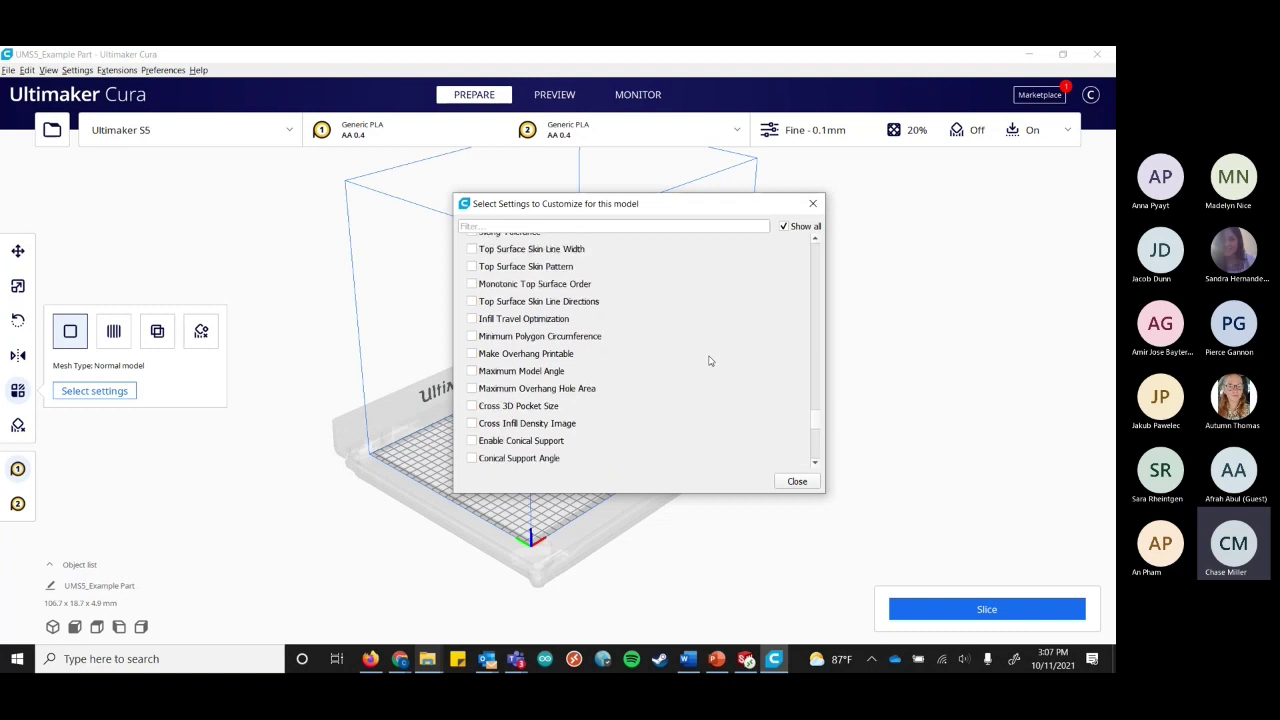
{"action": "scroll", "coordinate": [710, 361], "scroll_direction": "up", "scroll_amount": 4}
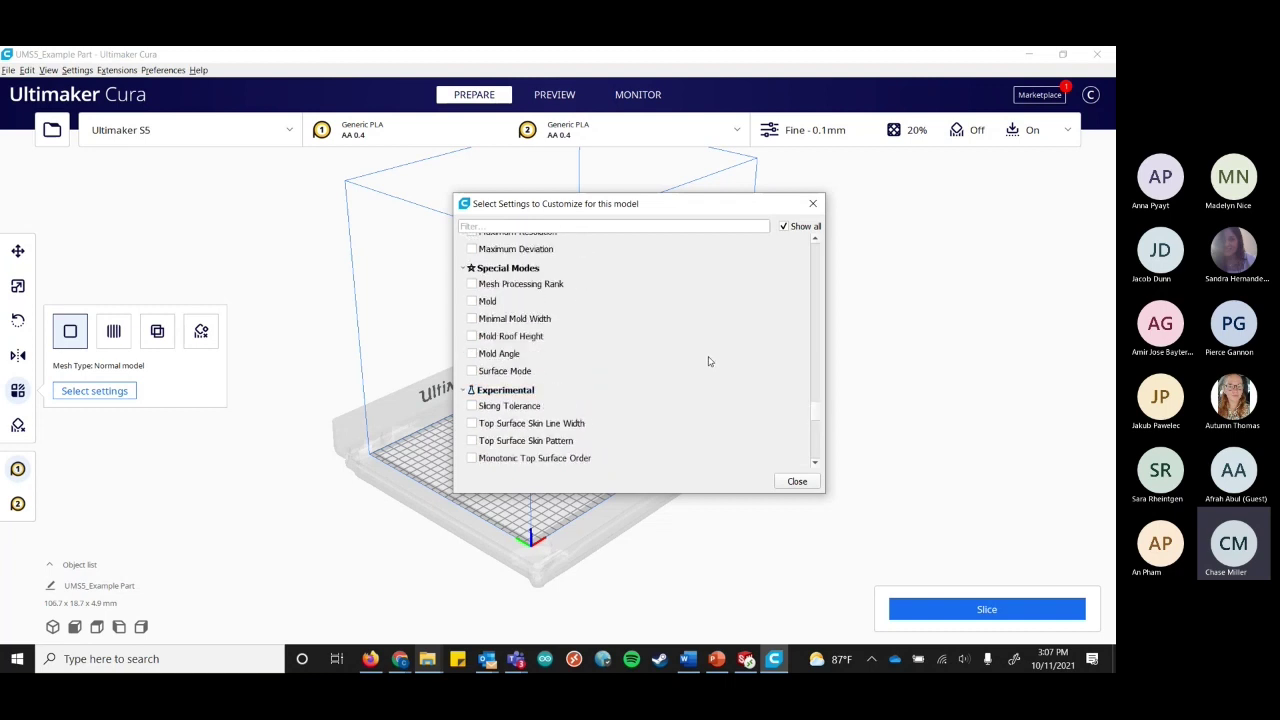
{"action": "scroll", "coordinate": [708, 362], "scroll_direction": "up", "scroll_amount": 2}
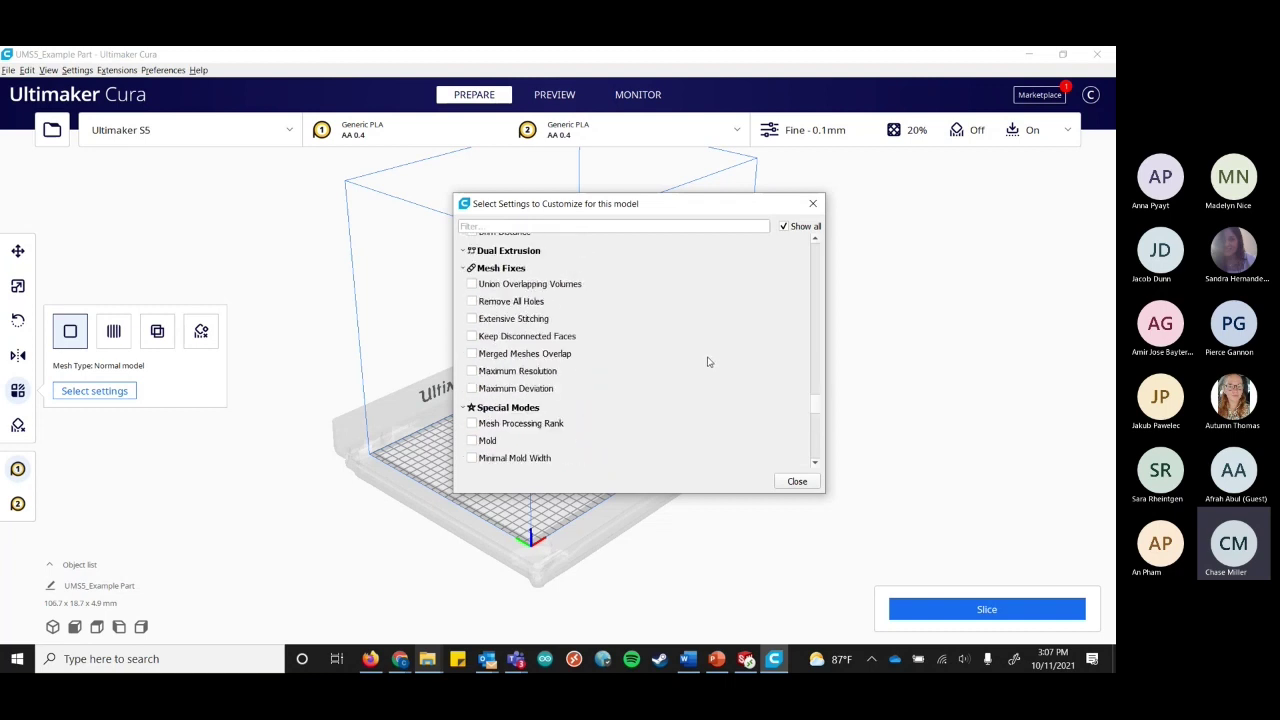
{"action": "scroll", "coordinate": [708, 362], "scroll_direction": "up", "scroll_amount": 2}
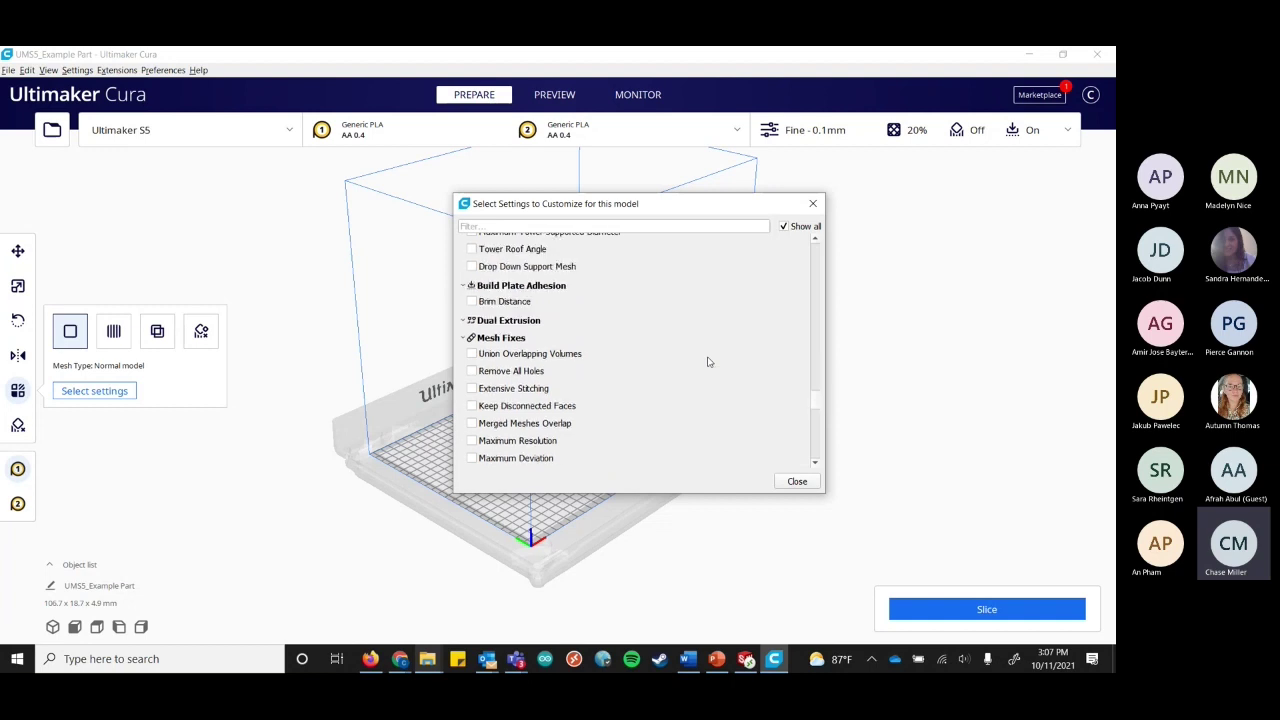
{"action": "scroll", "coordinate": [708, 362], "scroll_direction": "up", "scroll_amount": 1}
Try a per-model Brim Distance override of 5 mm, remove it from the model's settings and deselect the model.
{"action": "mouse_move", "coordinate": [510, 343]}
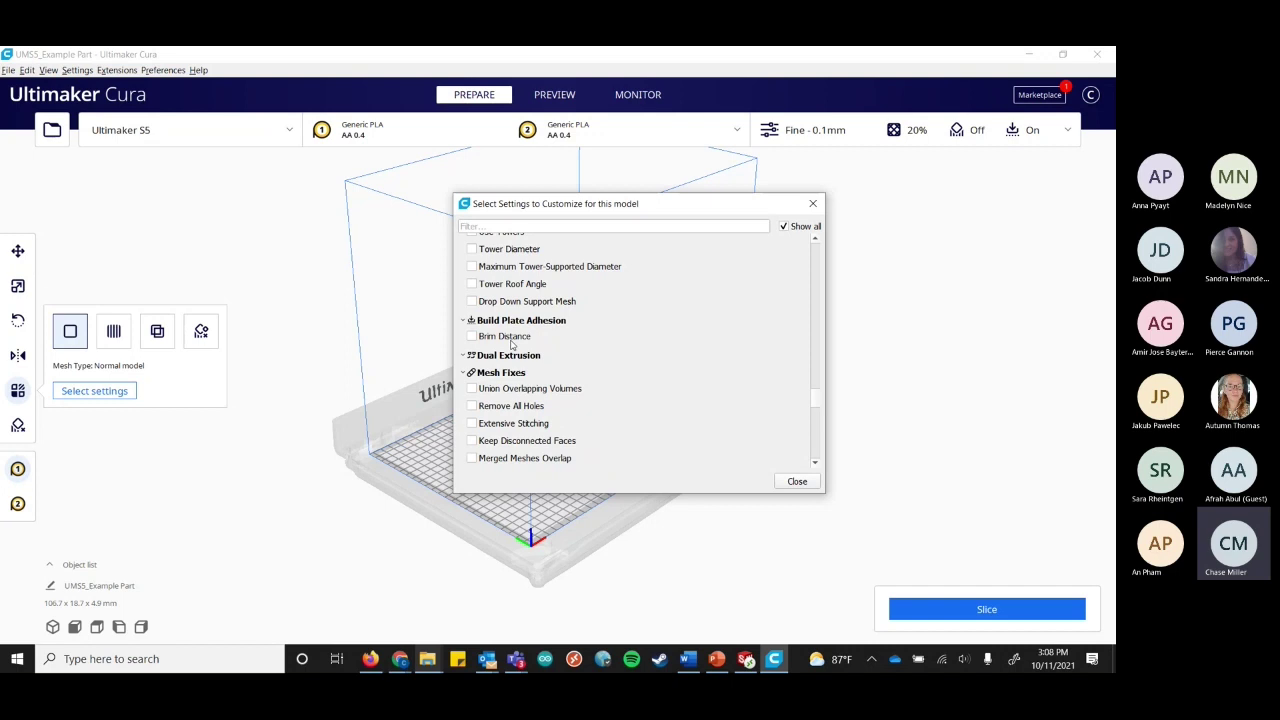
{"action": "left_click", "coordinate": [509, 337]}
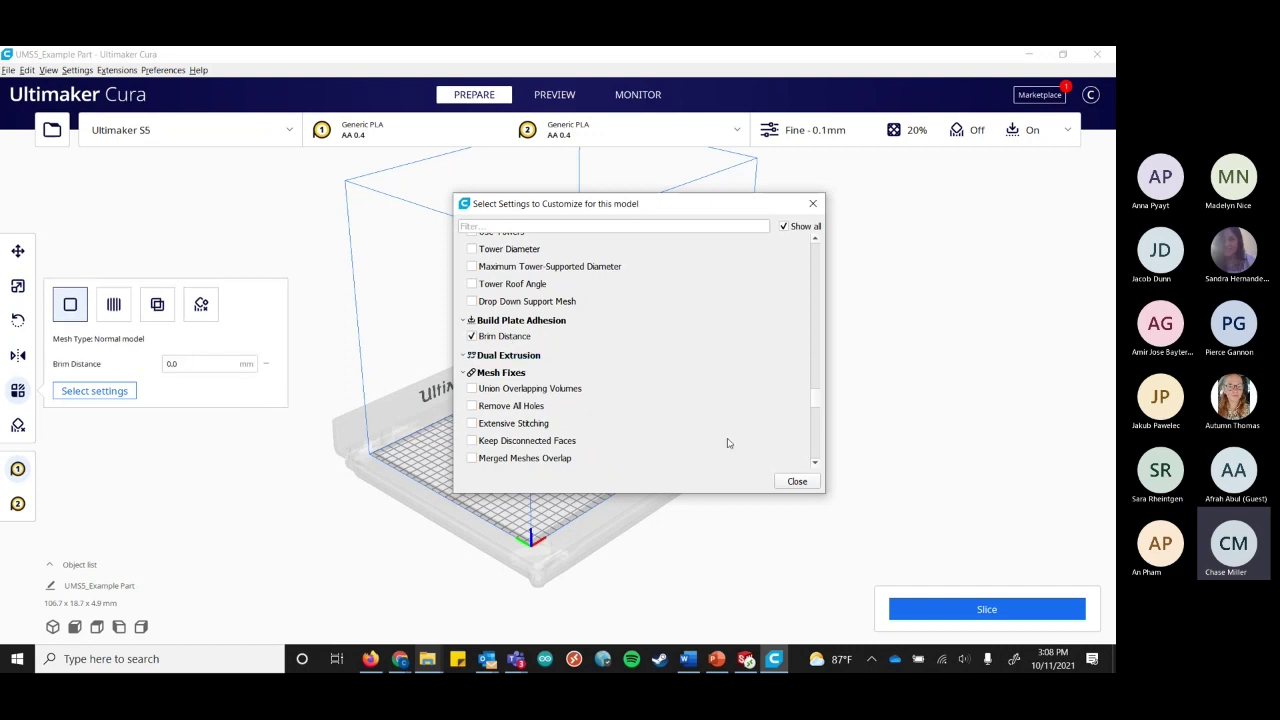
{"action": "left_click", "coordinate": [805, 487]}
{"action": "left_click", "coordinate": [205, 364]}
{"action": "key", "text": "BackSpace"}
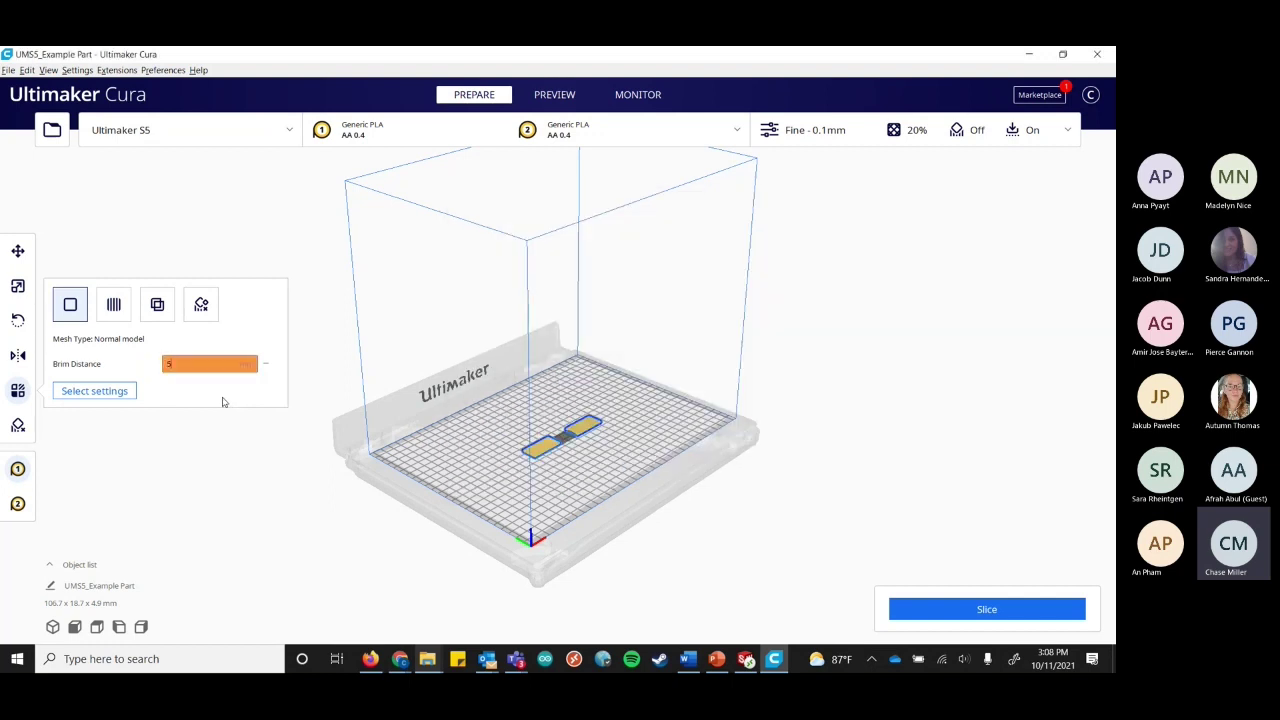
{"action": "left_click", "coordinate": [266, 367]}
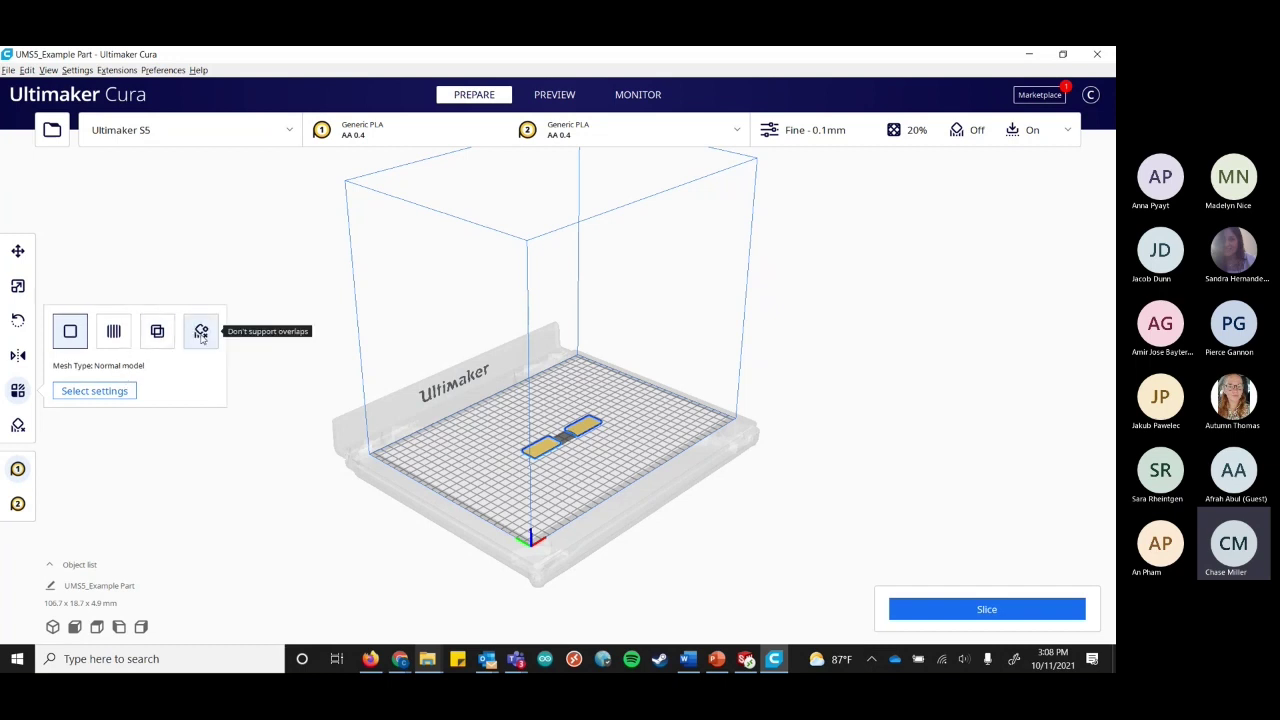
{"action": "left_click", "coordinate": [826, 445]}
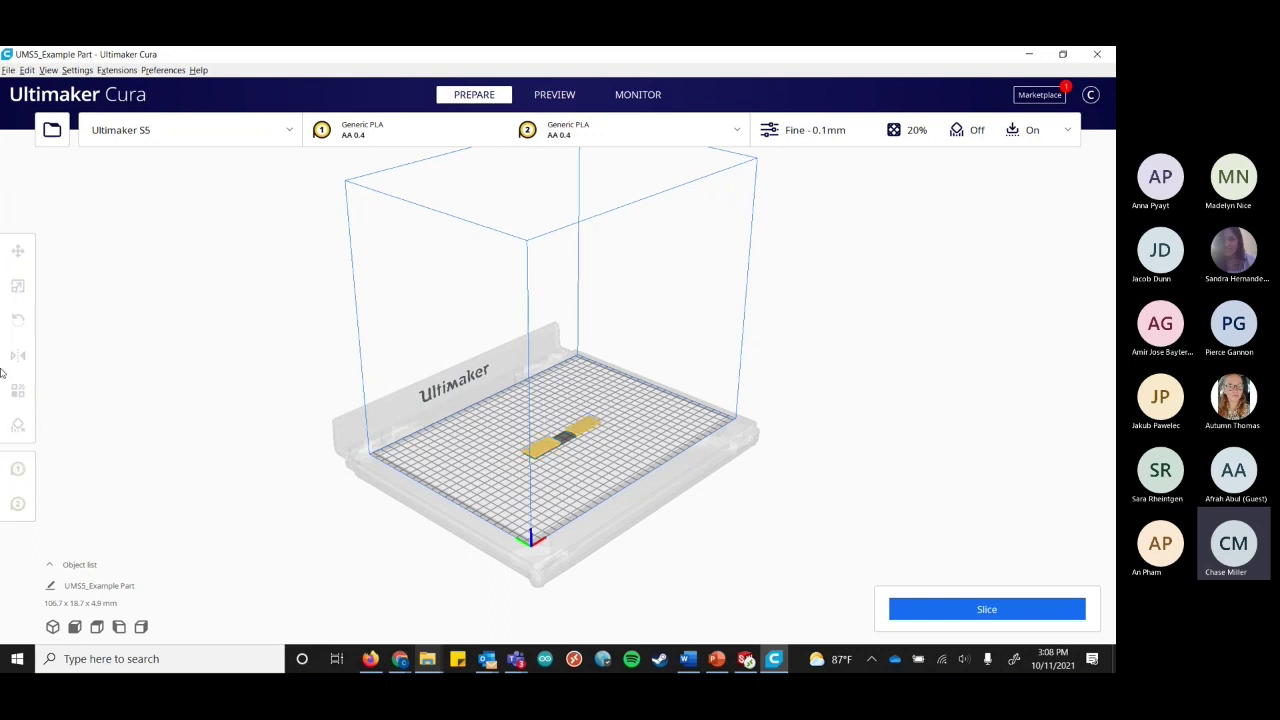
Slice the model with the Fine - 0.1mm profile and open the layer preview of the sliced result.
{"action": "right_click_drag", "start_coordinate": [720, 514], "coordinate": [641, 466]}
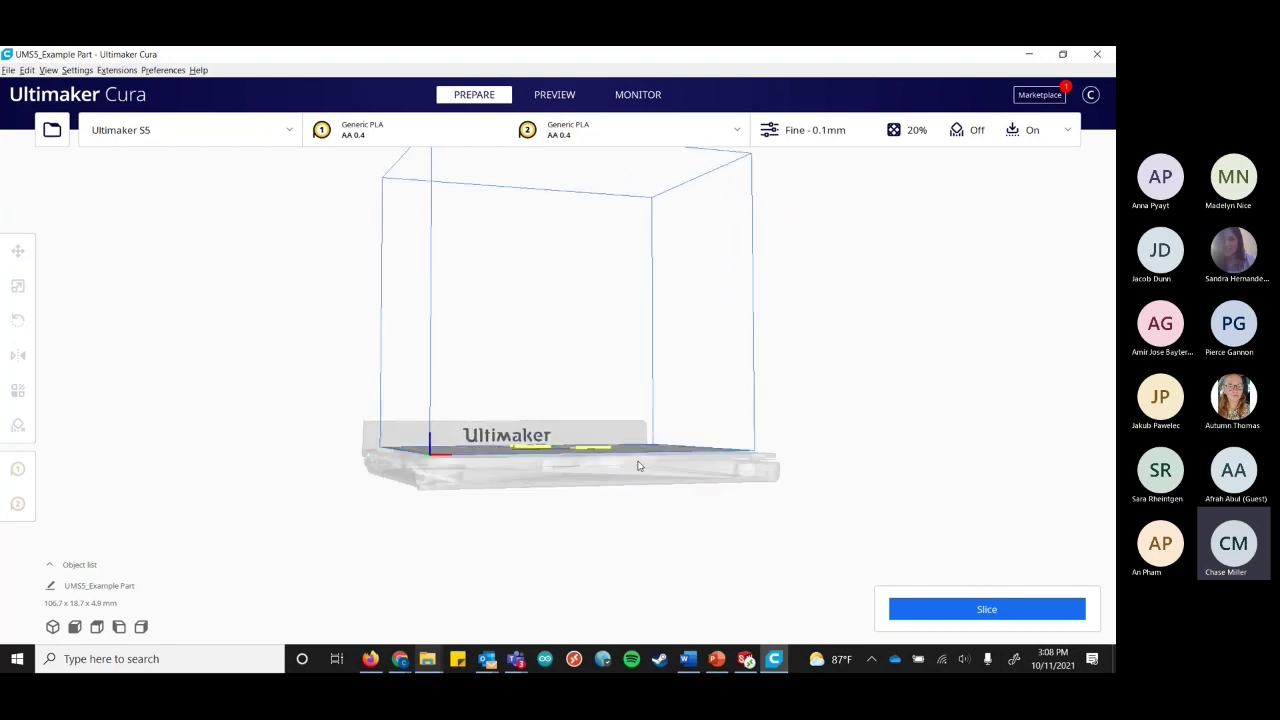
{"action": "left_click", "coordinate": [1021, 609]}
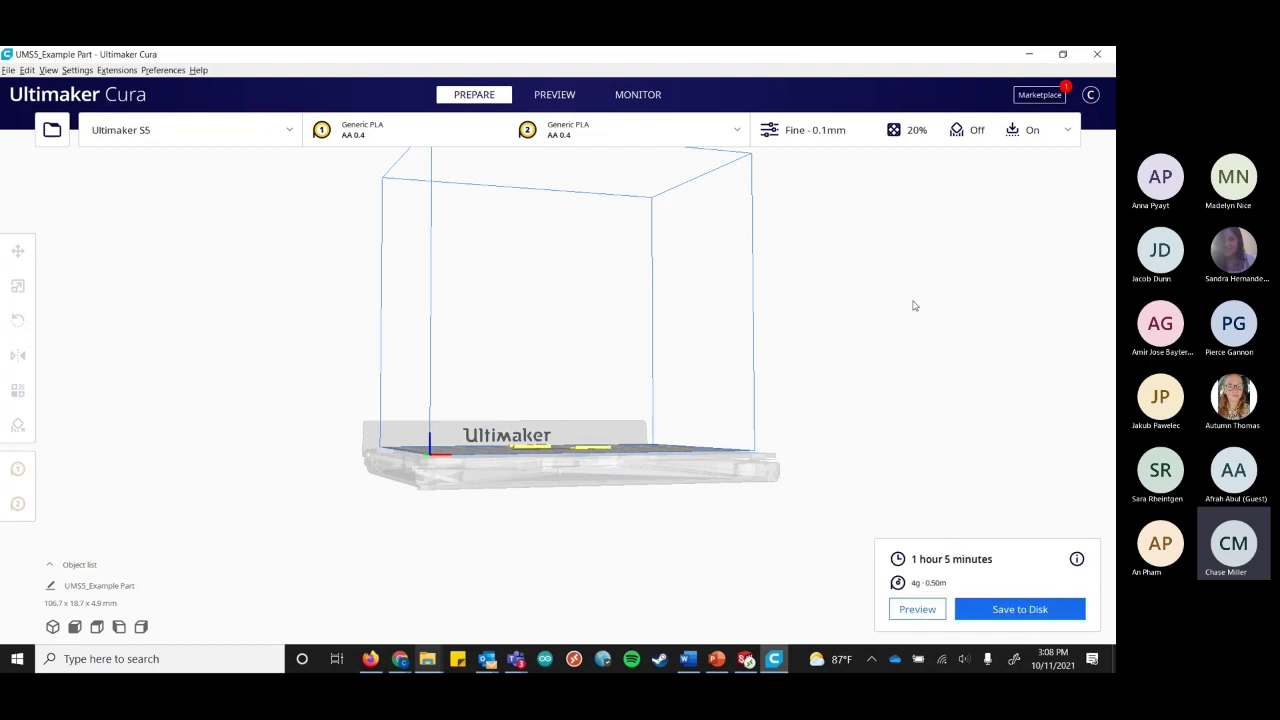
{"action": "right_click_drag", "start_coordinate": [855, 350], "coordinate": [882, 391]}
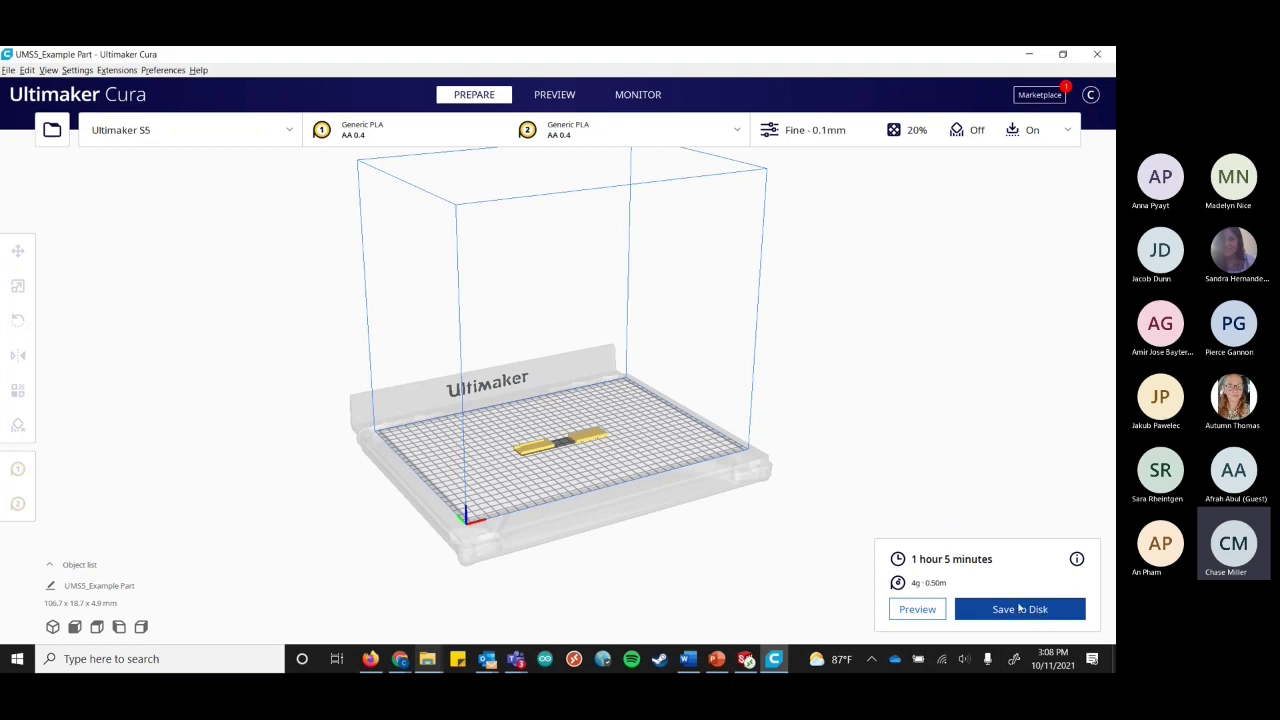
{"action": "left_click", "coordinate": [917, 609]}
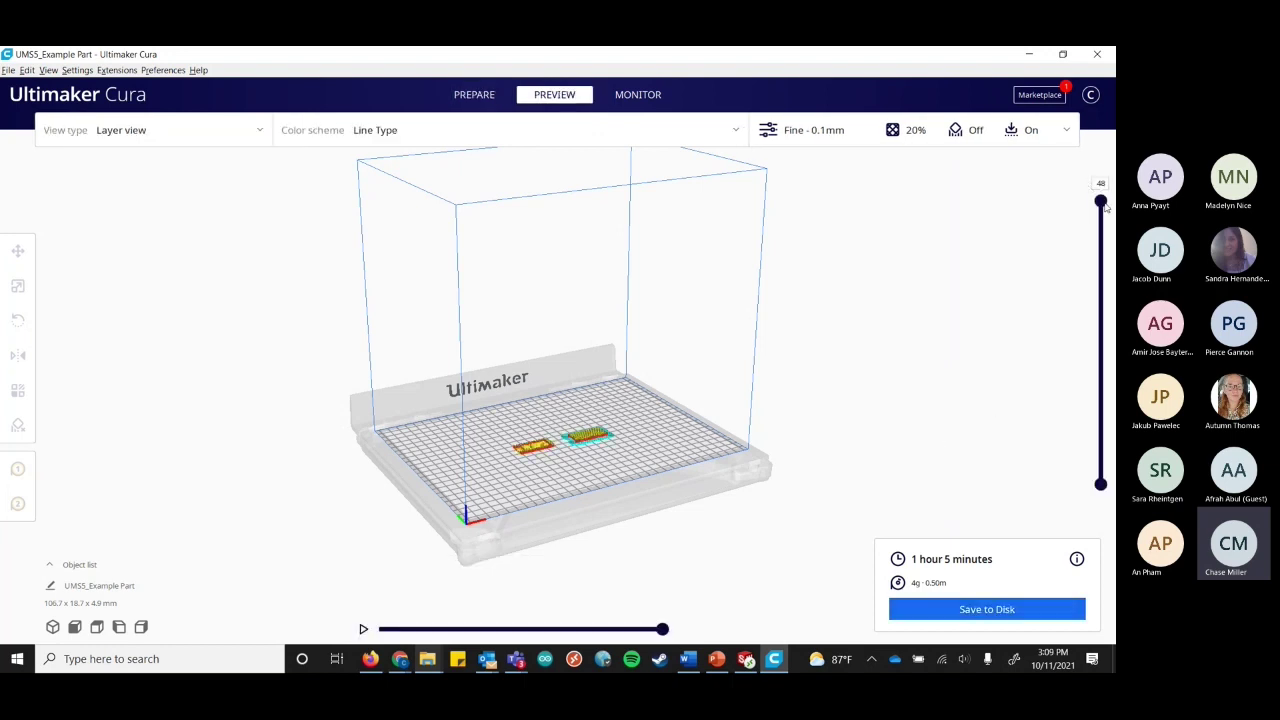
Preview only layer 1 of the sliced parts and run its toolpath simulation from start to end, seen from above.
{"action": "left_click_drag", "start_coordinate": [1104, 207], "coordinate": [1106, 520]}
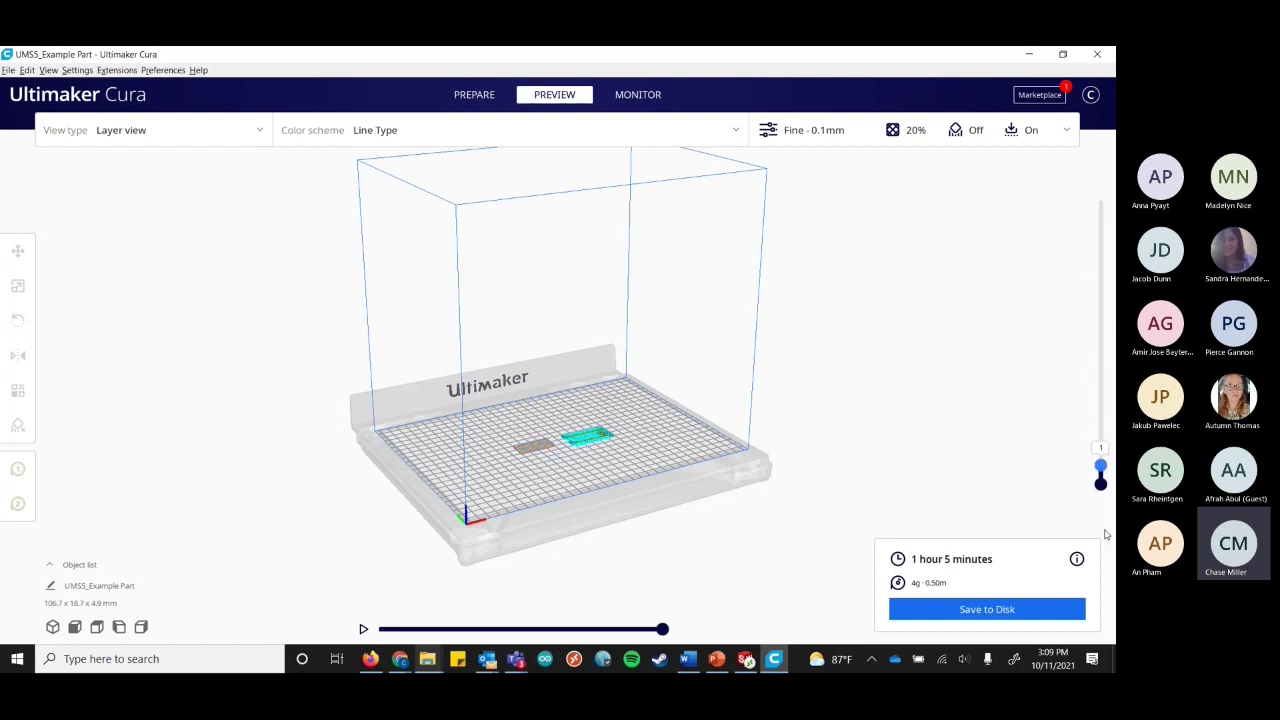
{"action": "left_click", "coordinate": [1100, 484]}
{"action": "left_click_drag", "start_coordinate": [662, 629], "coordinate": [360, 630]}
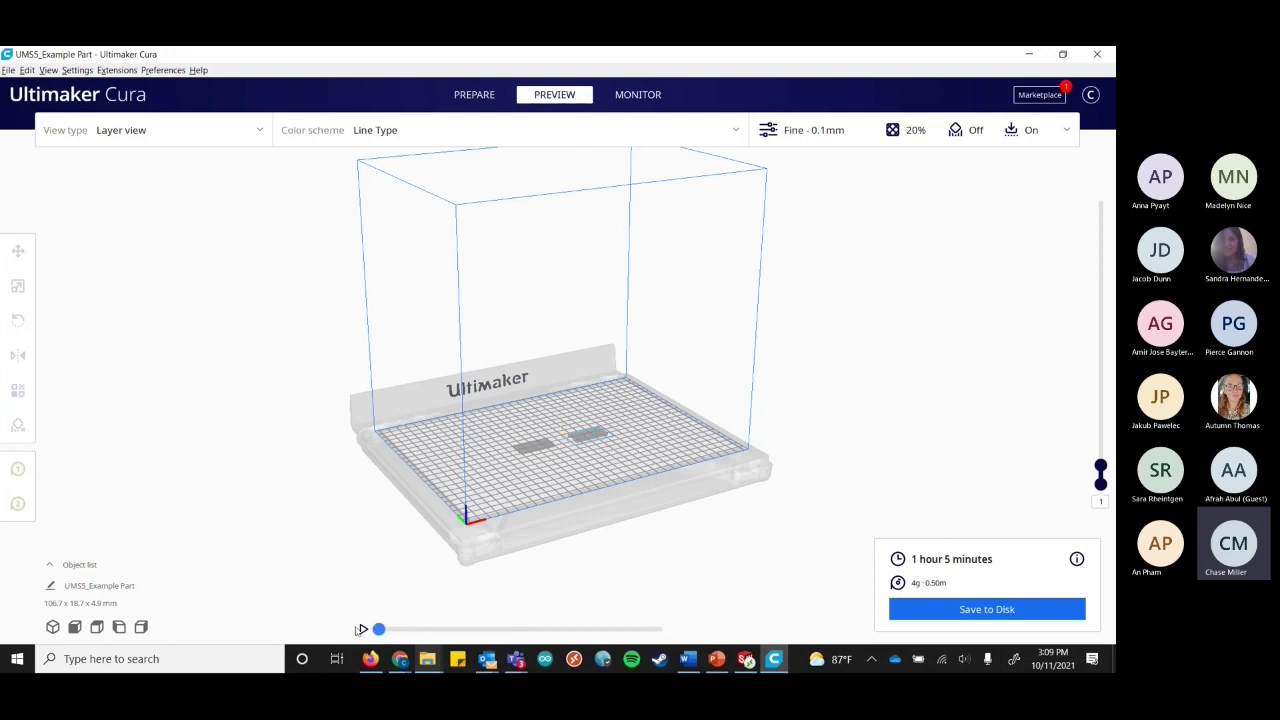
{"action": "left_click", "coordinate": [363, 629]}
{"action": "left_click", "coordinate": [363, 629]}
{"action": "left_click", "coordinate": [97, 627]}
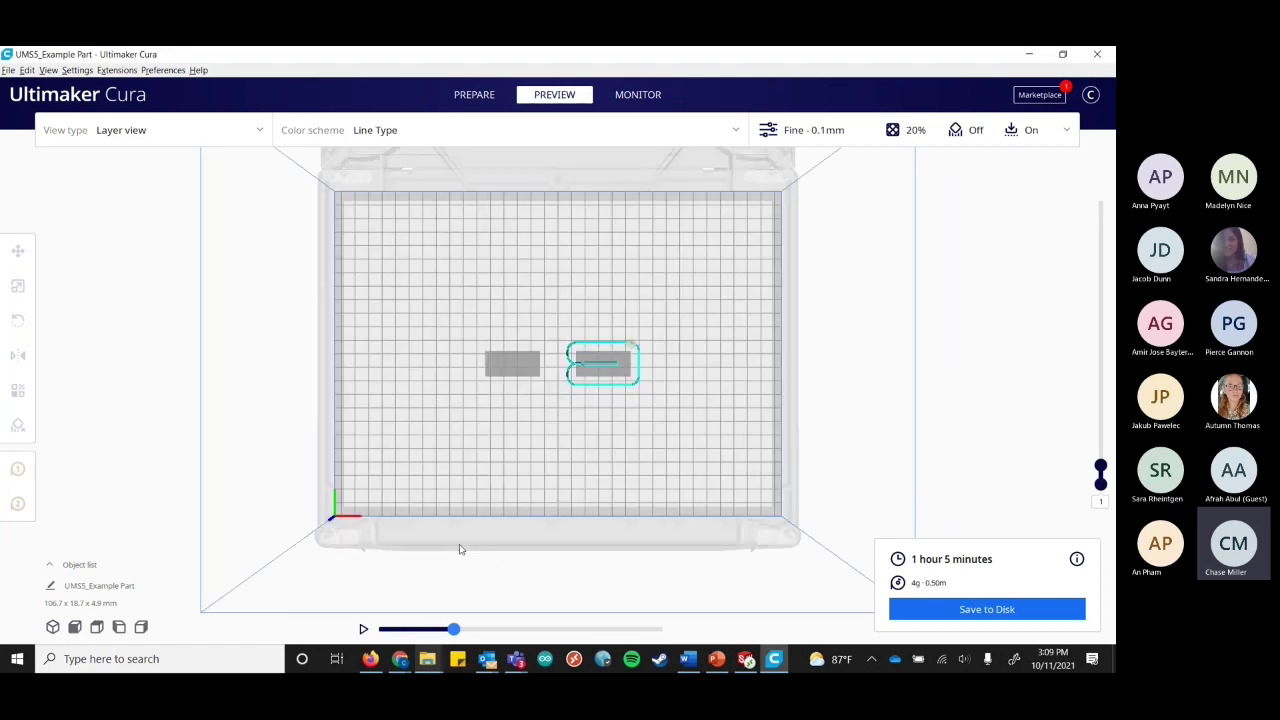
{"action": "scroll", "coordinate": [605, 410], "scroll_direction": "up", "scroll_amount": 5}
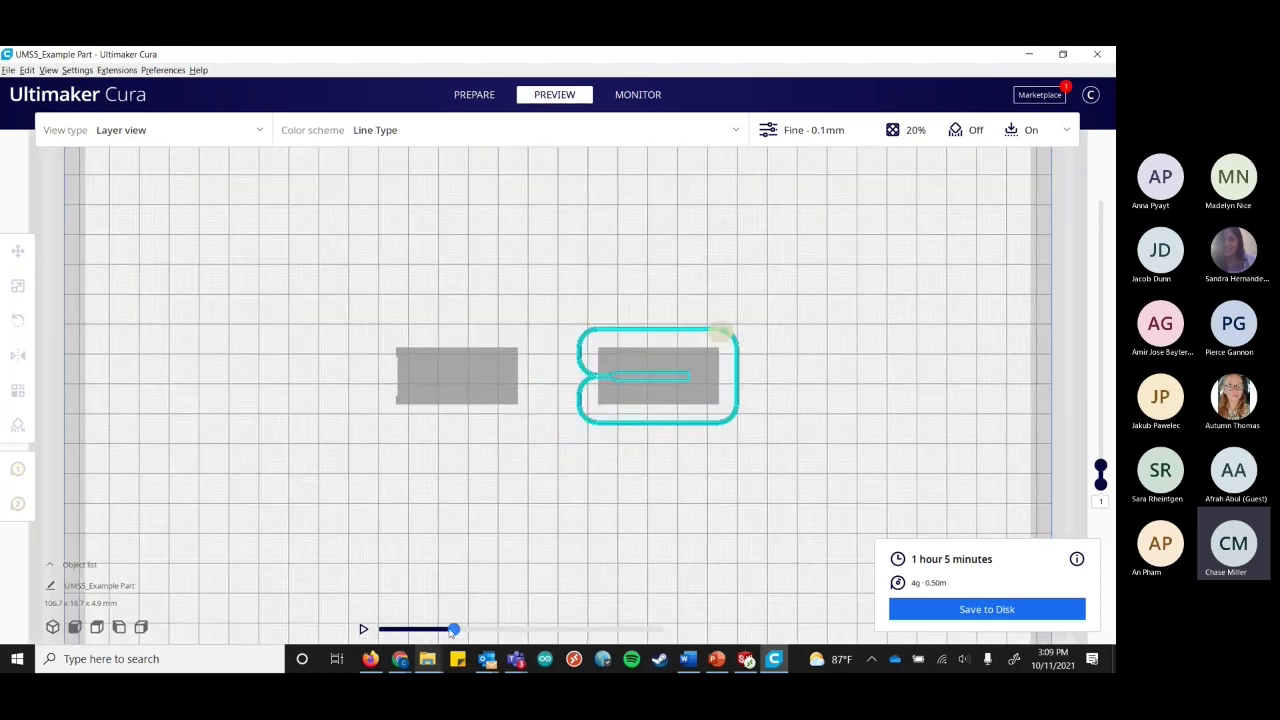
{"action": "left_click", "coordinate": [363, 629]}
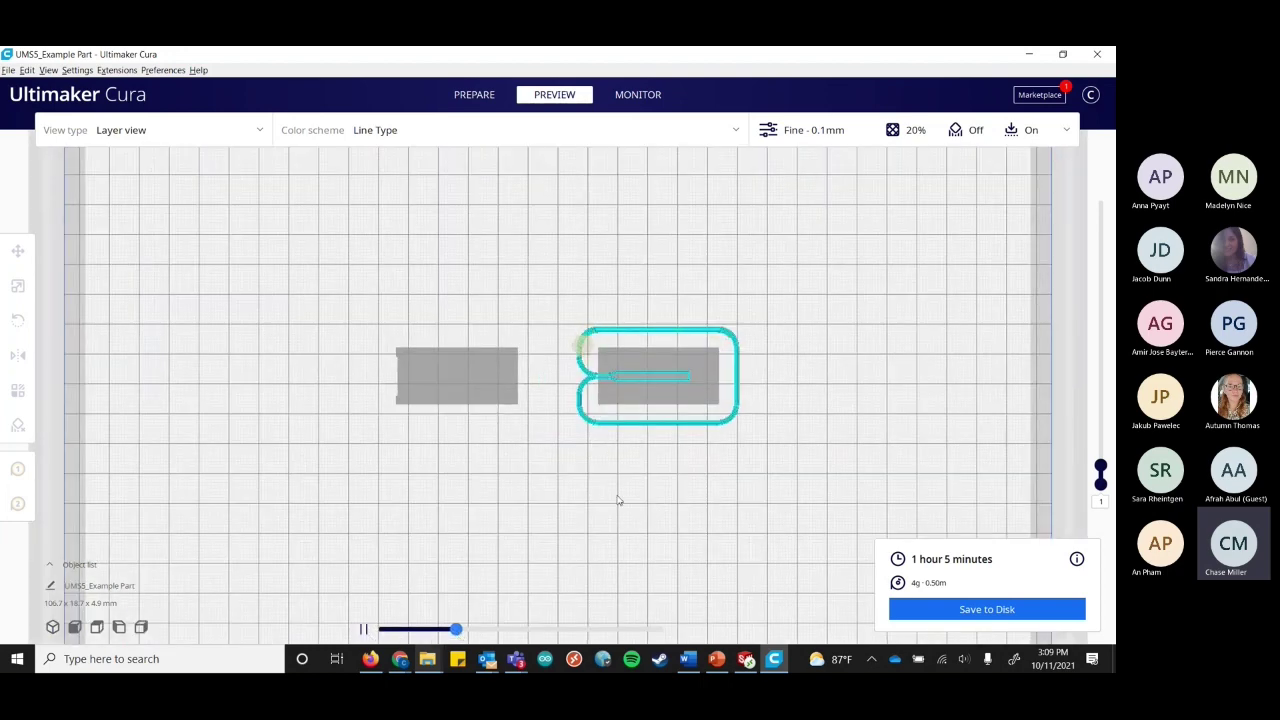
{"action": "left_click_drag", "start_coordinate": [460, 632], "coordinate": [664, 627]}
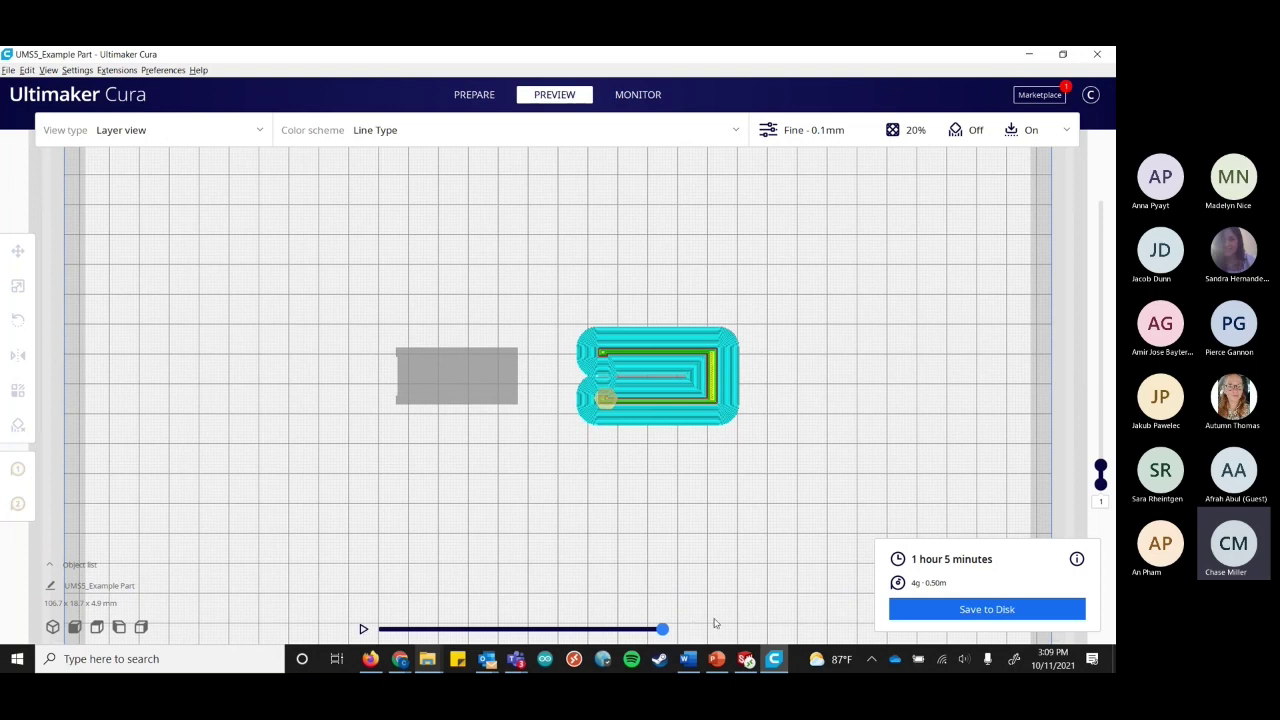
Raise the displayed layer range of the preview to layer 26 and on up to the final layer, 48.
{"action": "left_click", "coordinate": [1100, 465]}
{"action": "left_click_drag", "start_coordinate": [1100, 465], "coordinate": [1100, 325]}
{"action": "right_click", "coordinate": [1100, 322]}
{"action": "left_click", "coordinate": [1035, 268]}
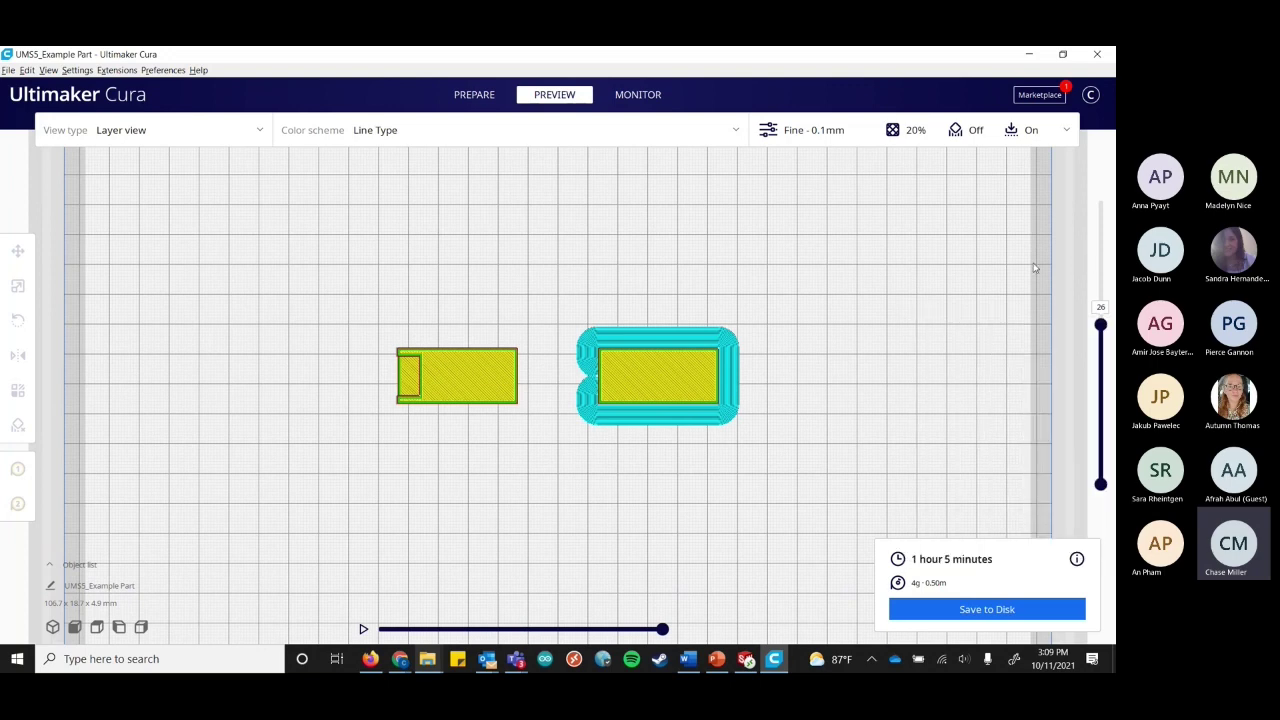
{"action": "left_click_drag", "start_coordinate": [1104, 326], "coordinate": [1104, 187]}
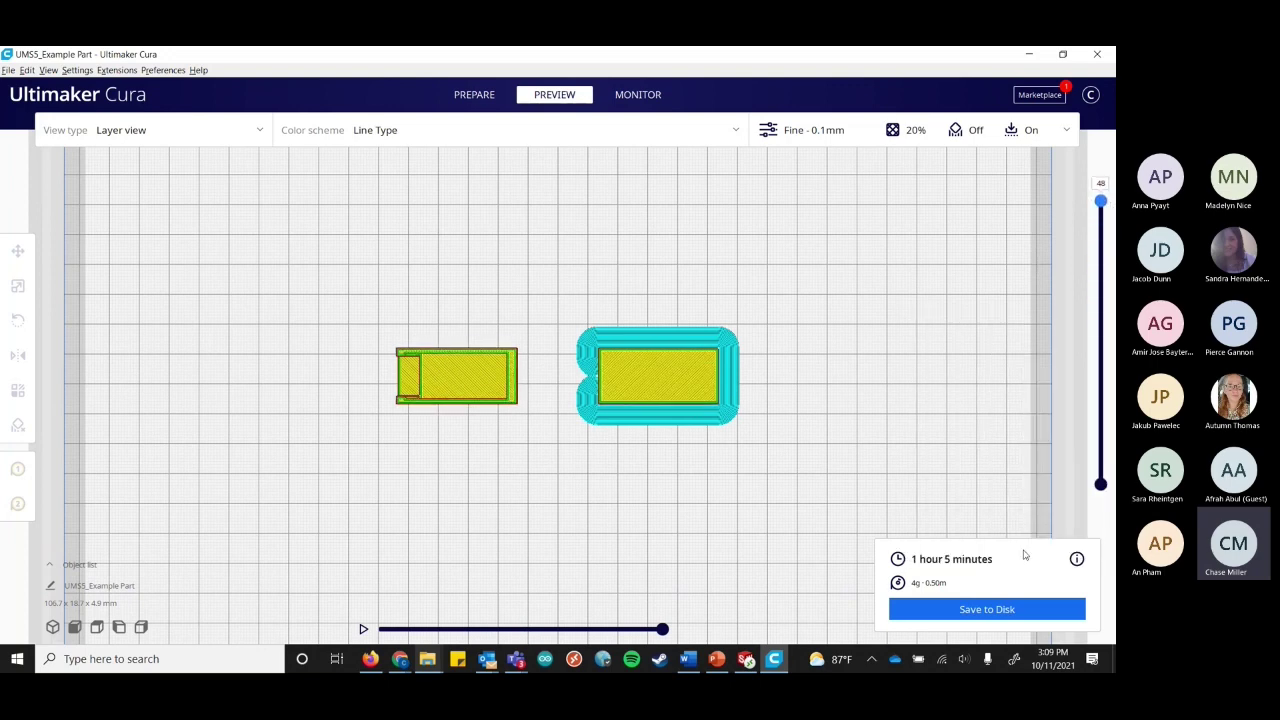
Check the available printers on the Monitor stage and return to the sliced preview.
{"action": "left_click", "coordinate": [645, 95]}
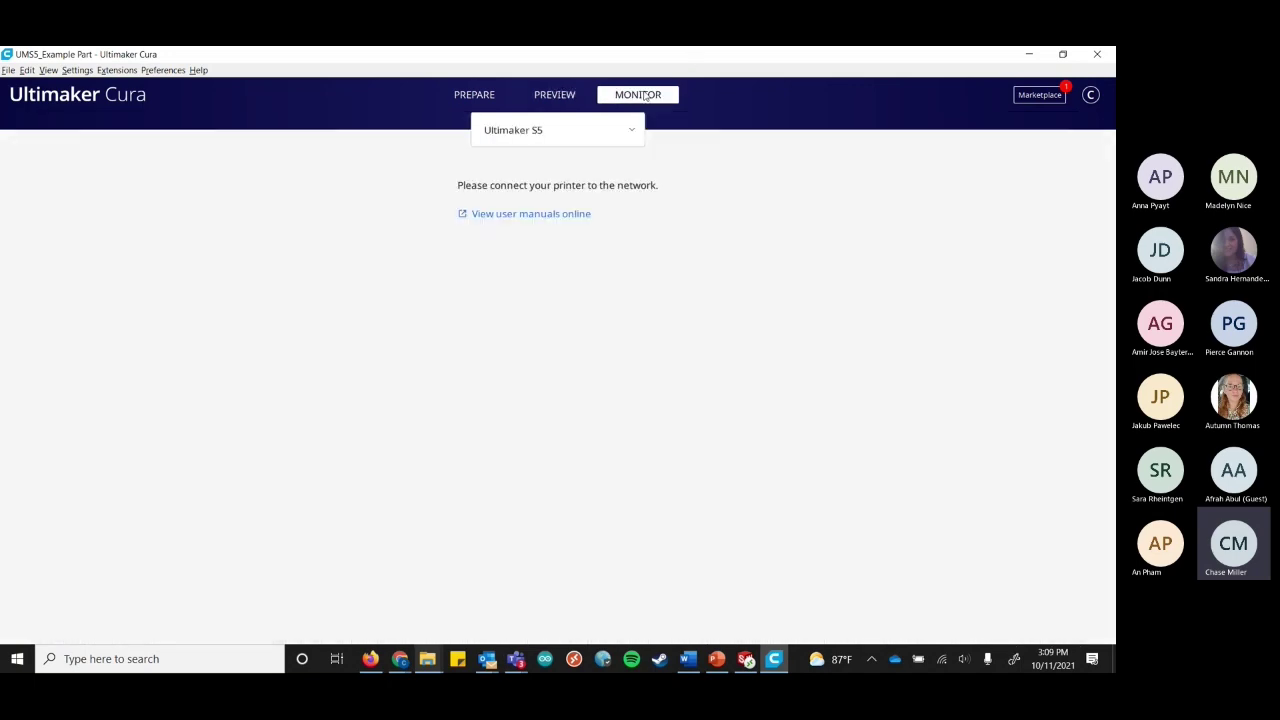
{"action": "left_click", "coordinate": [634, 130]}
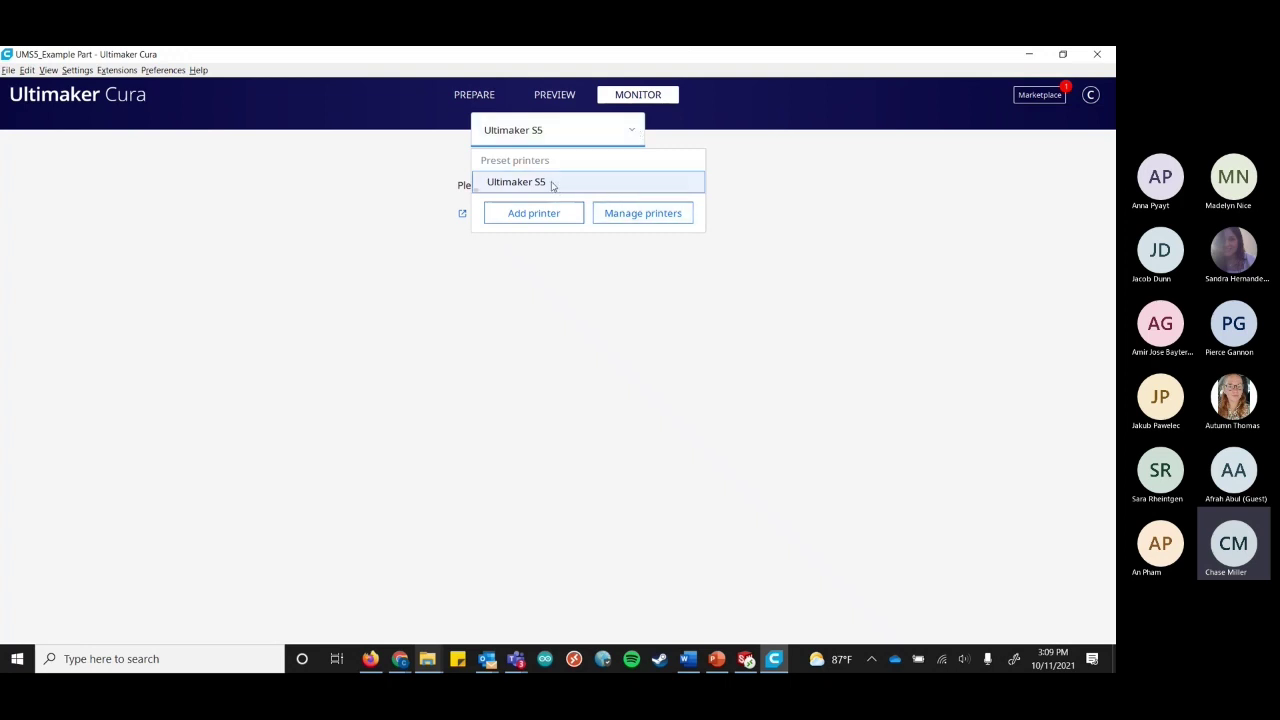
{"action": "left_click", "coordinate": [555, 95]}
Examine the file formats offered for saving the sliced print to disk, and leave without saving.
{"action": "left_click", "coordinate": [555, 95]}
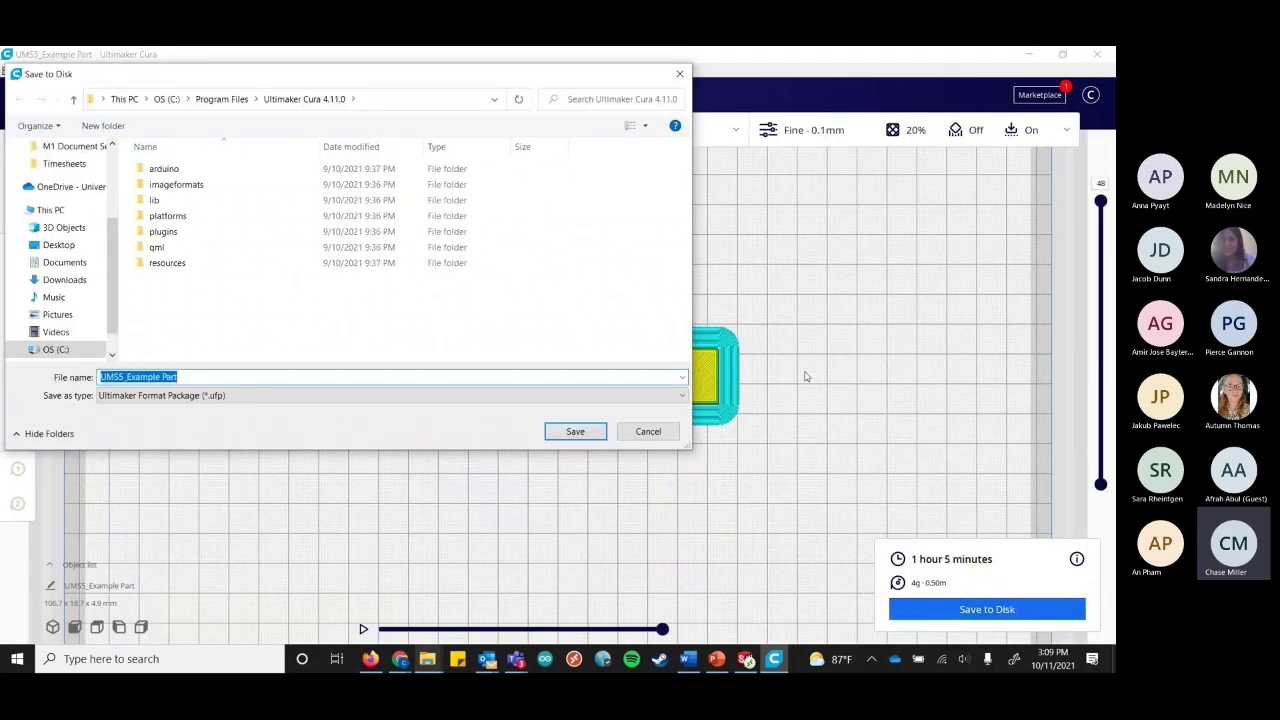
{"action": "left_click", "coordinate": [666, 395]}
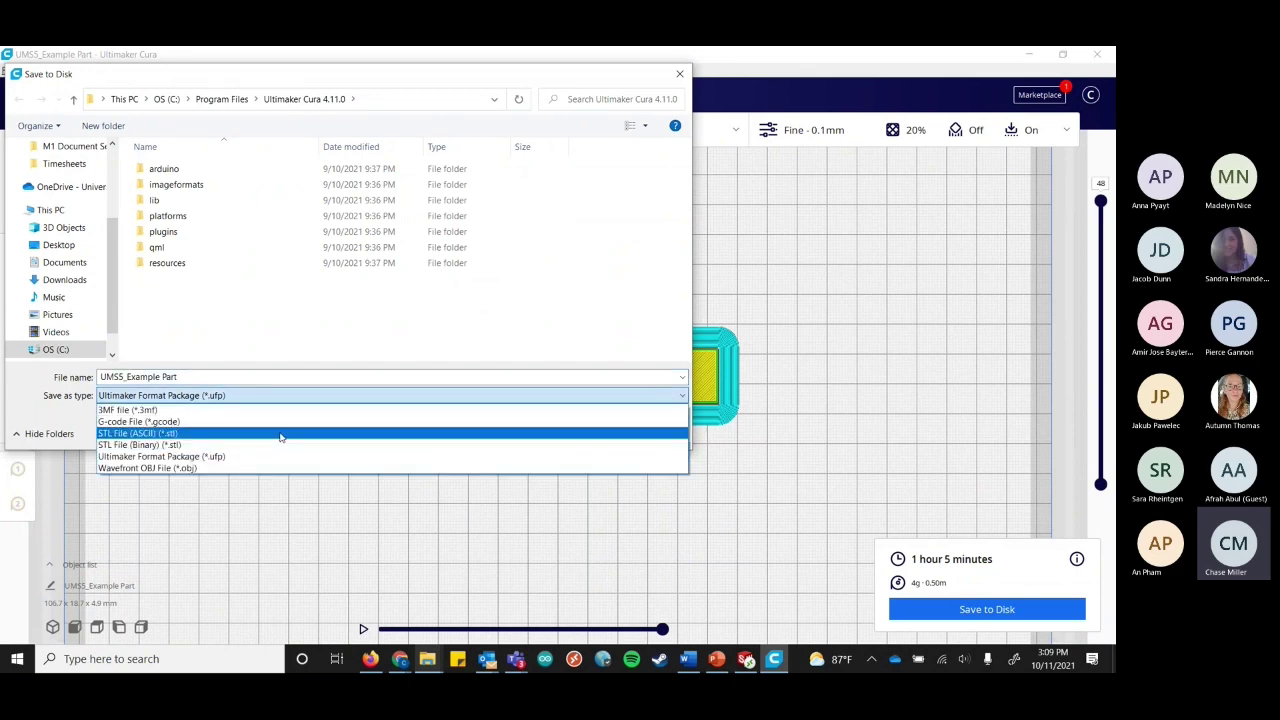
{"action": "key", "text": "Escape"}
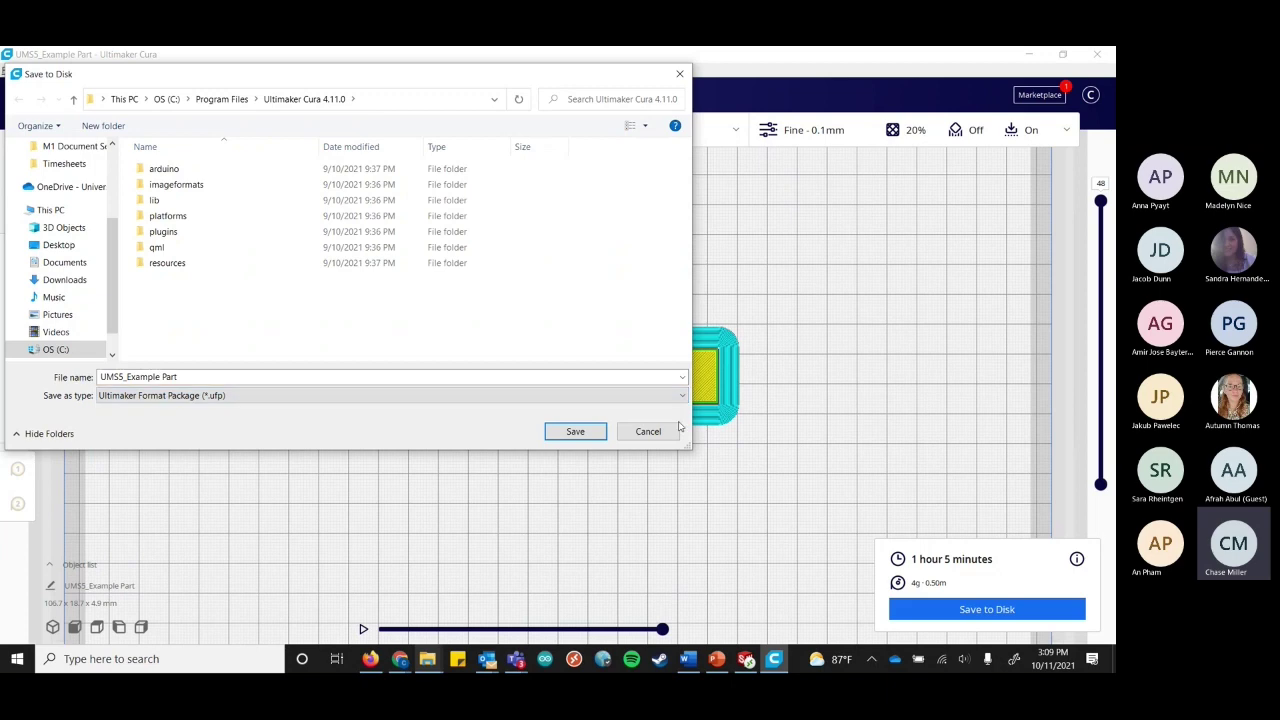
{"action": "left_click", "coordinate": [645, 433]}
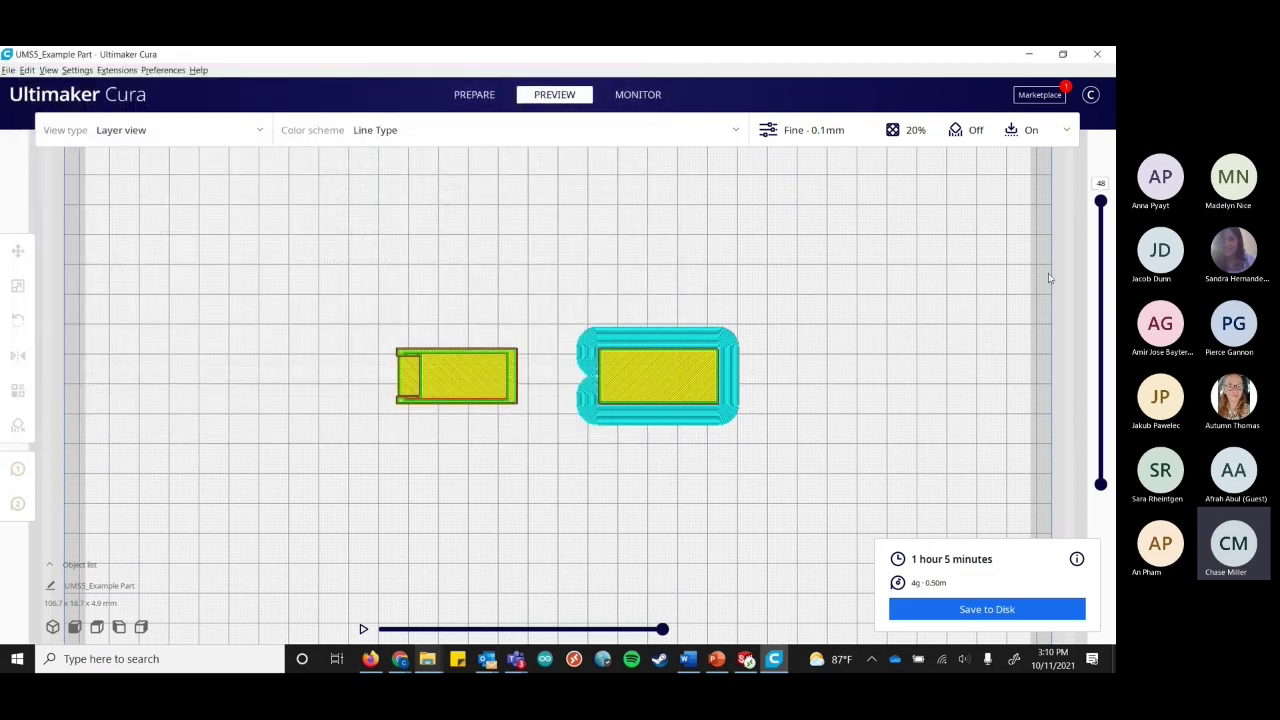
Switch the preview to X-Ray view and inspect both casing parts from the side and at an angle.
{"action": "left_click", "coordinate": [262, 134]}
{"action": "left_click", "coordinate": [222, 184]}
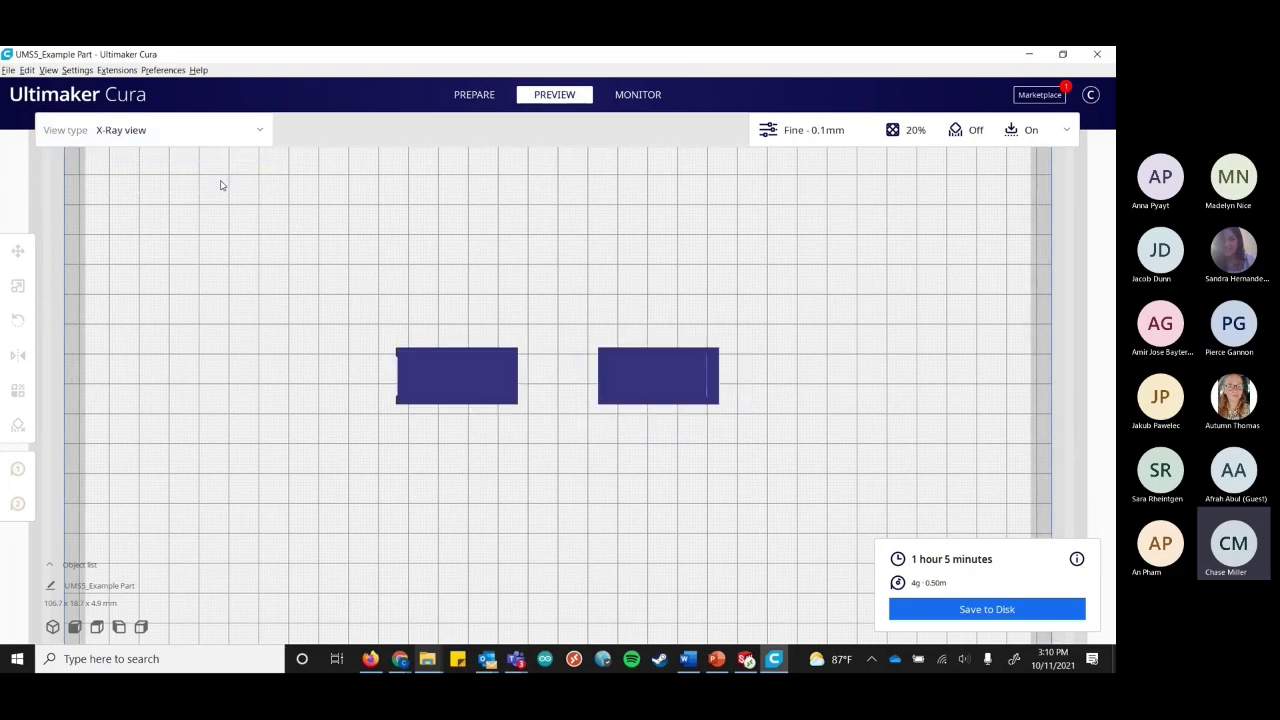
{"action": "right_click_drag", "start_coordinate": [731, 334], "coordinate": [771, 317]}
{"action": "left_click", "coordinate": [119, 627]}
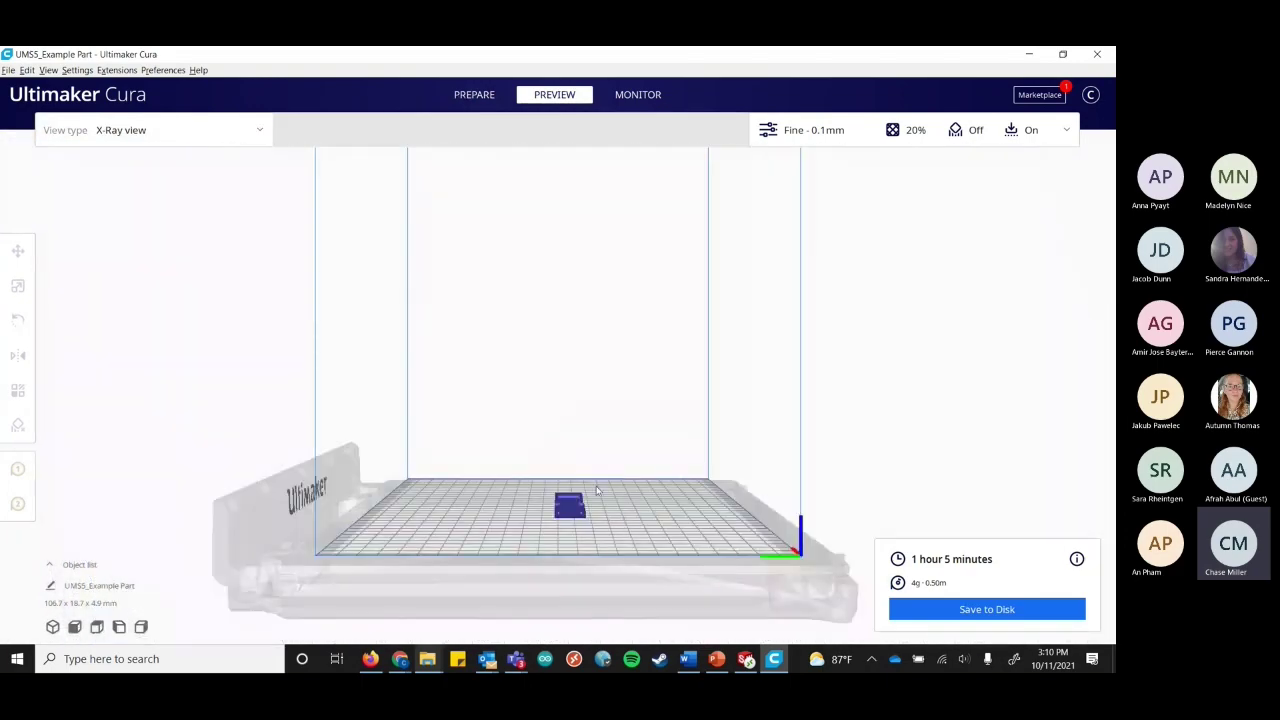
{"action": "right_click_drag", "start_coordinate": [620, 490], "coordinate": [522, 398]}
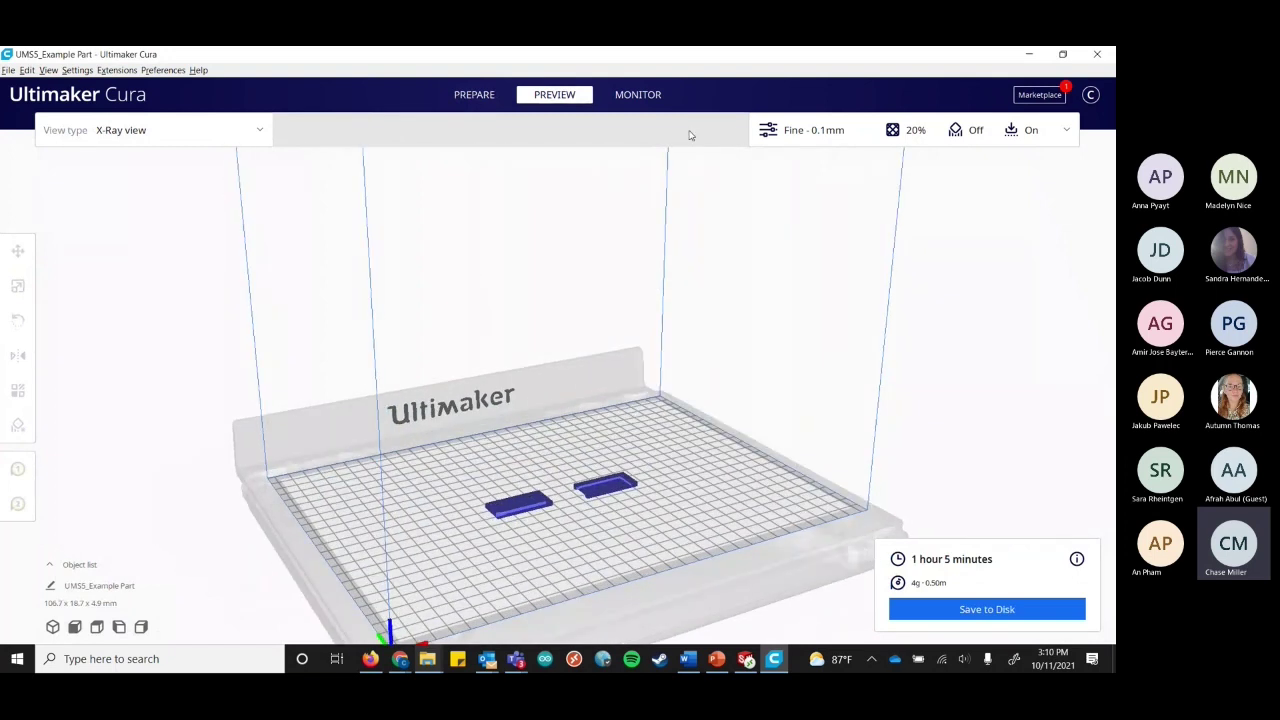
Try the Default profiles at 0.06 and 0.15 mm, and choose the Visual profile at 0.1 mm.
{"action": "left_click", "coordinate": [848, 131]}
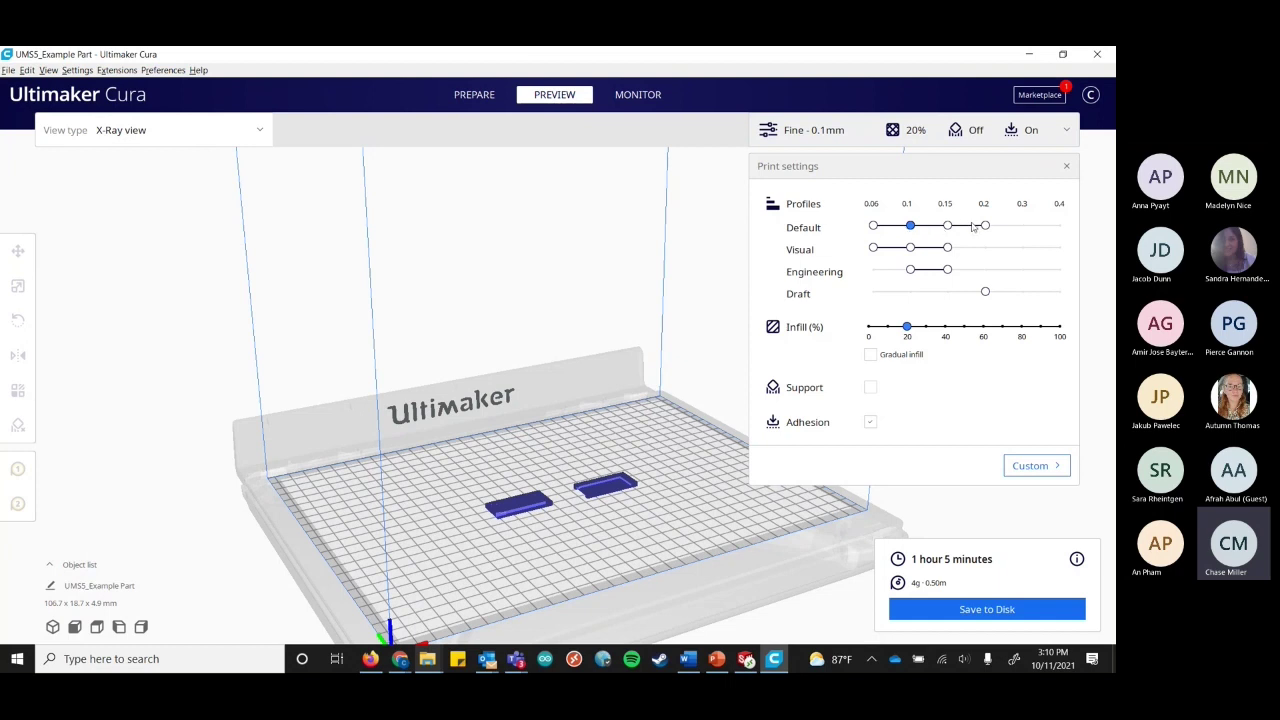
{"action": "left_click", "coordinate": [872, 227]}
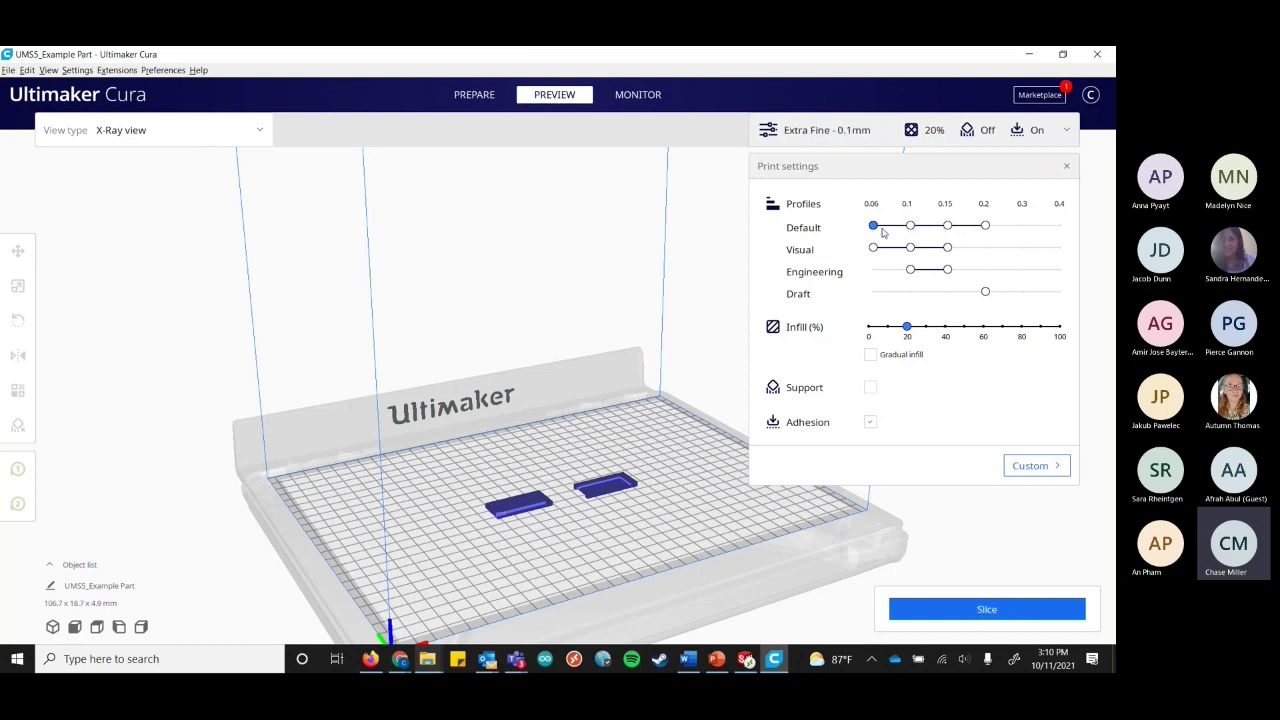
{"action": "left_click", "coordinate": [947, 227]}
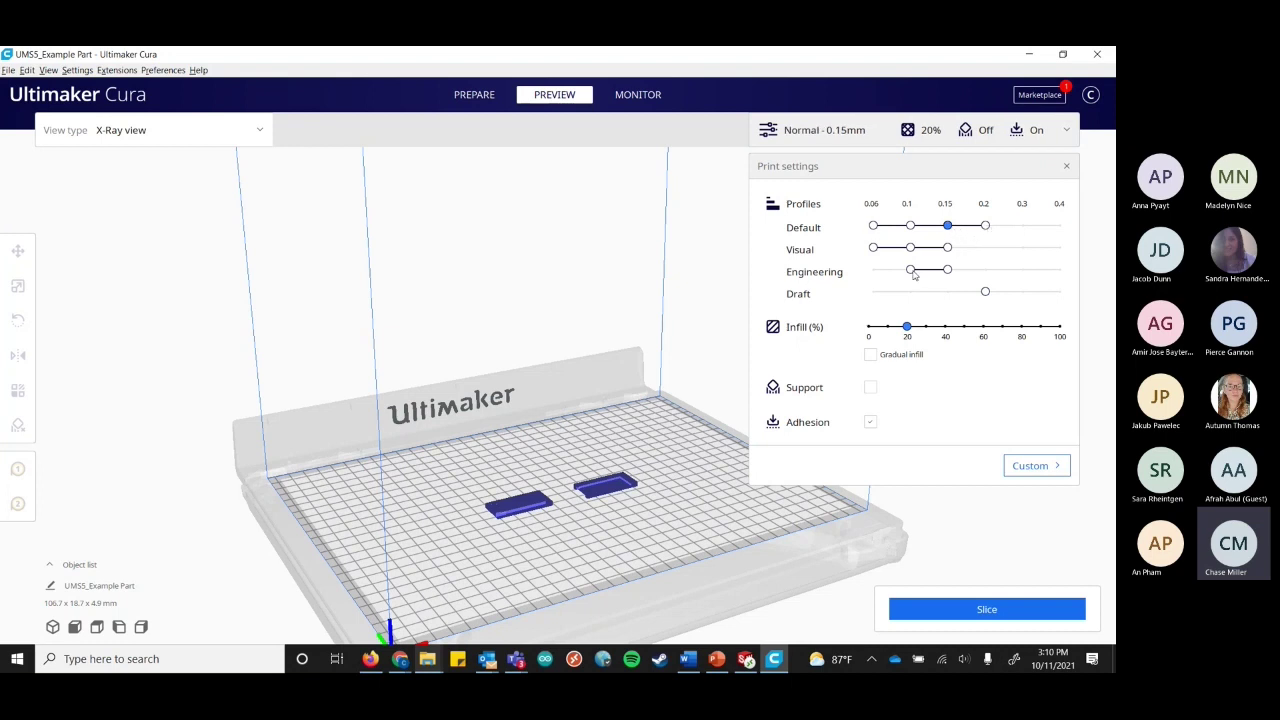
{"action": "left_click", "coordinate": [910, 247]}
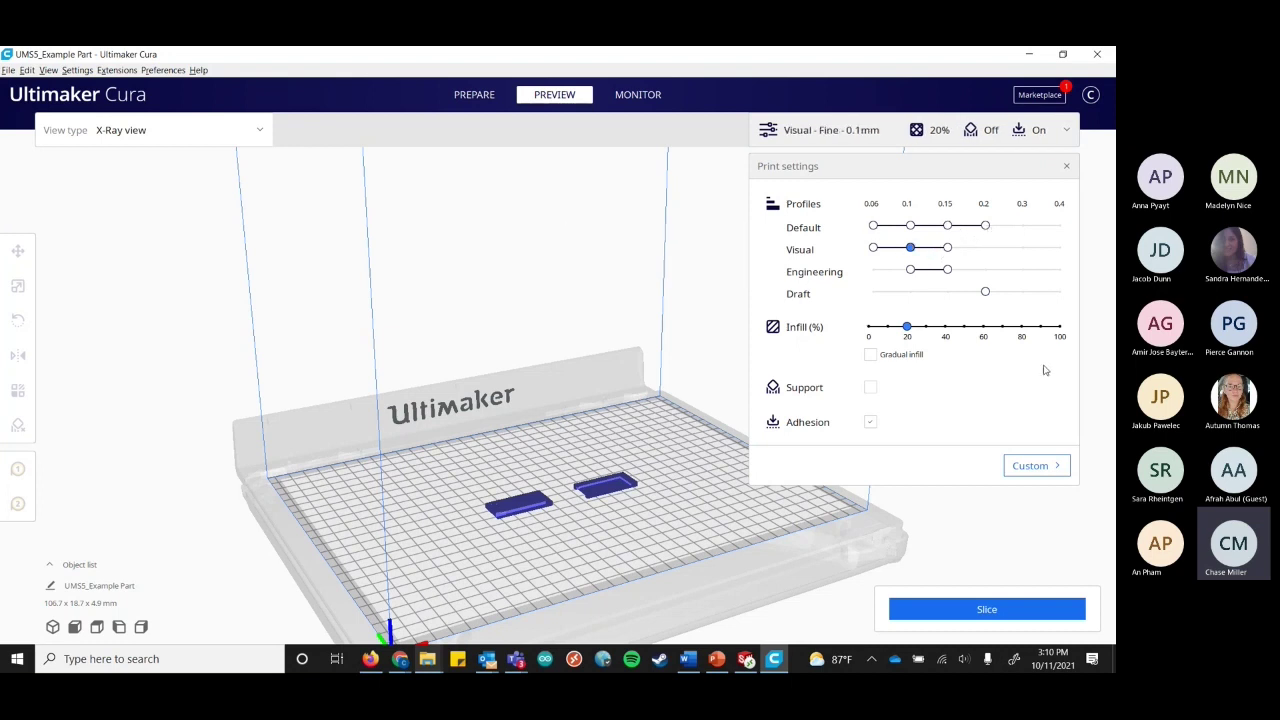
Set the infill to 90%, try gradual infill and leave it disabled, and close the print settings.
{"action": "left_click_drag", "start_coordinate": [908, 327], "coordinate": [1039, 336]}
{"action": "left_click", "coordinate": [888, 360]}
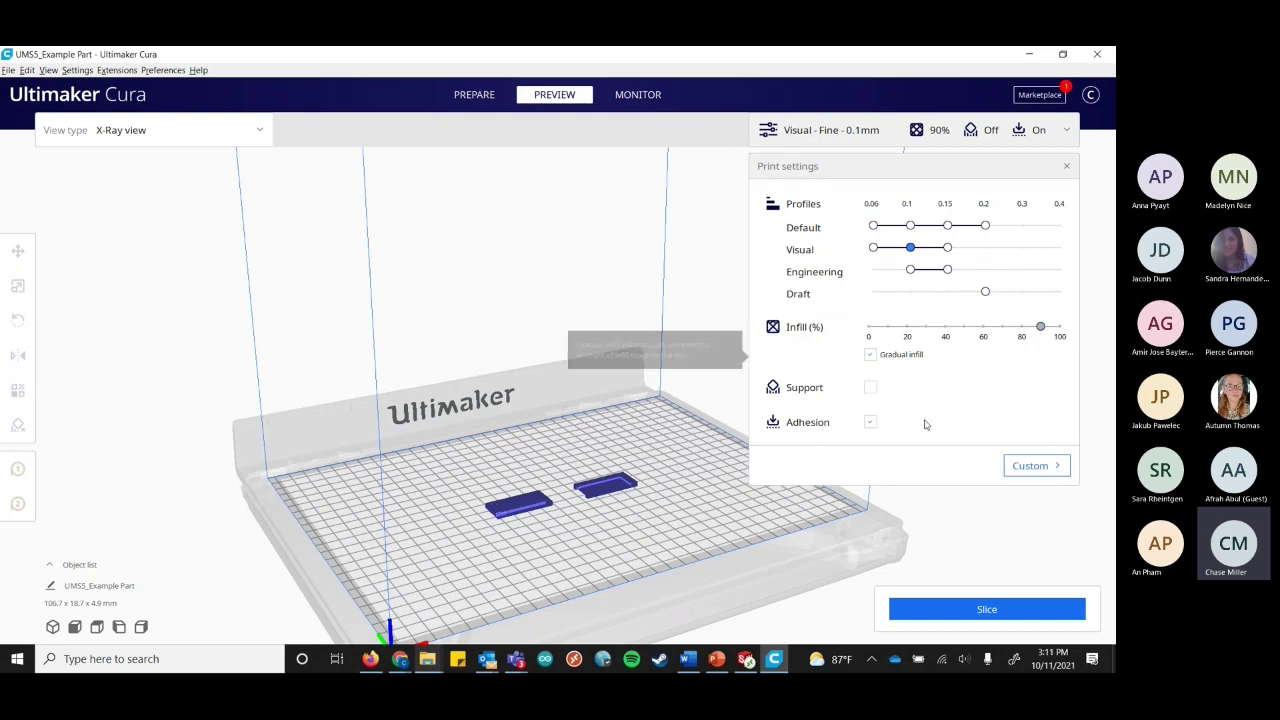
{"action": "left_click", "coordinate": [889, 359]}
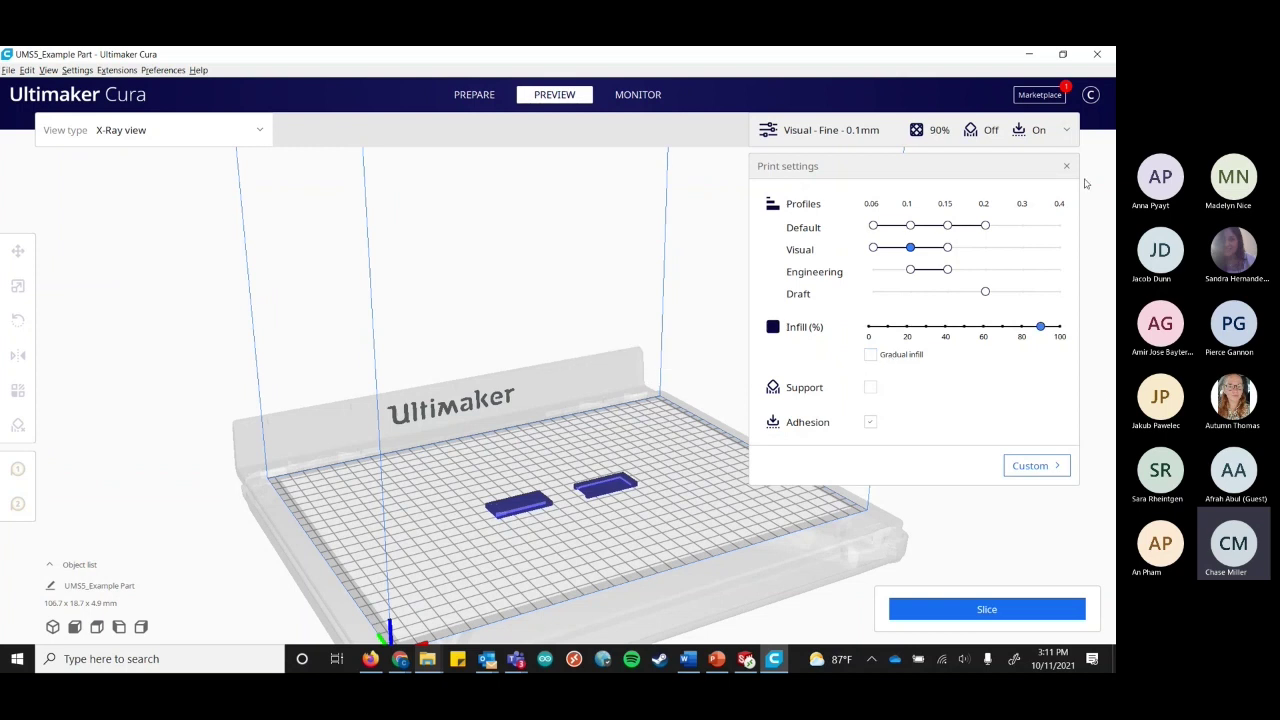
{"action": "left_click", "coordinate": [1068, 167]}
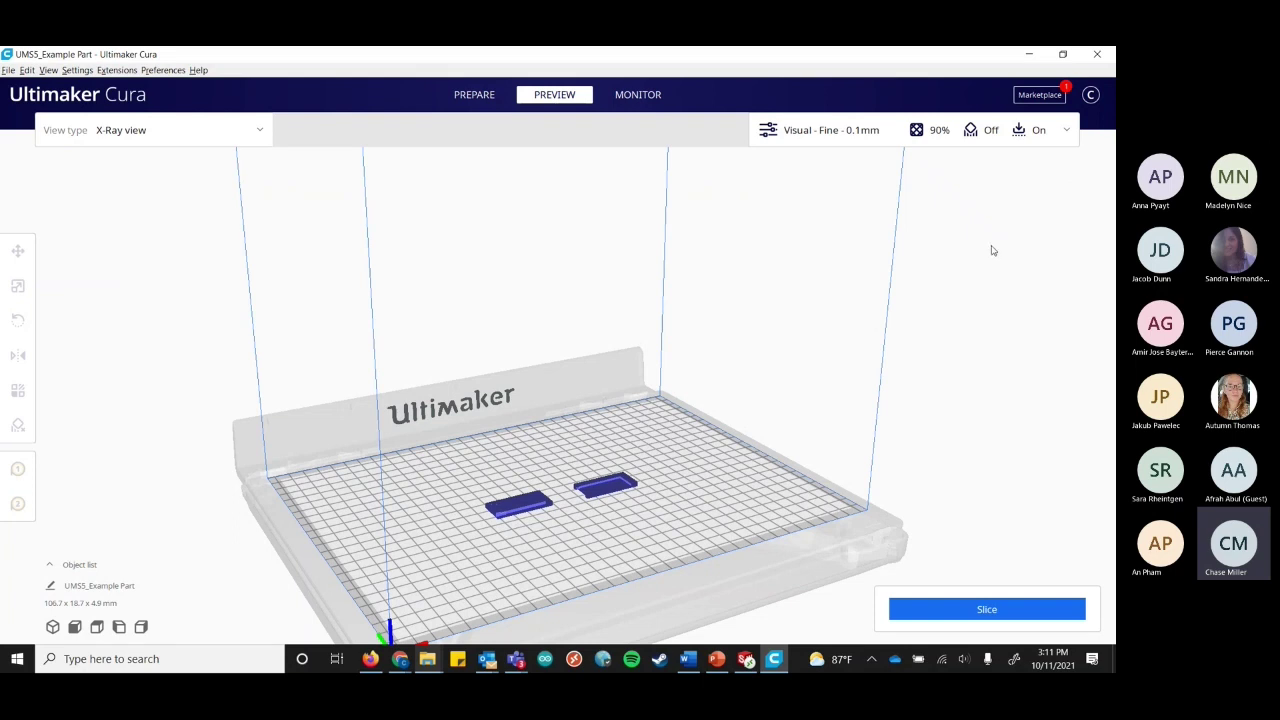
Close Ultimaker Cura, switch to SOLIDWORKS and maximize its window.
{"action": "left_click", "coordinate": [1107, 53]}
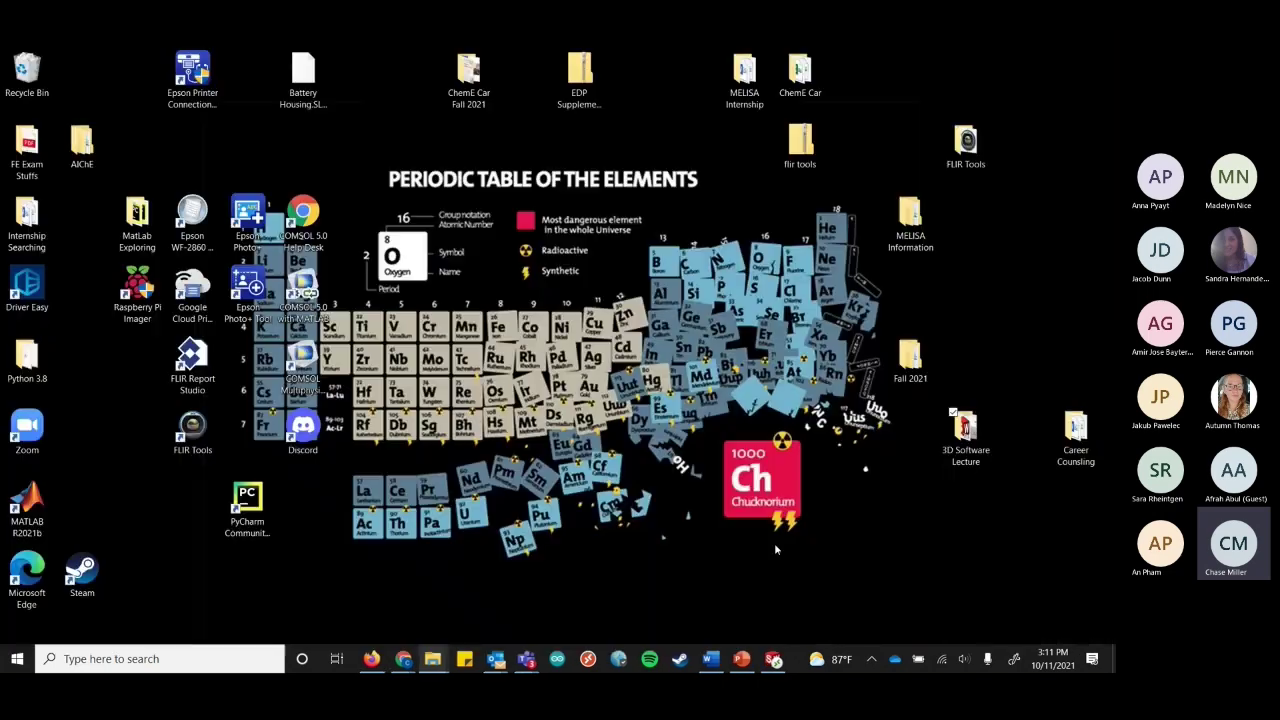
{"action": "left_click", "coordinate": [773, 660]}
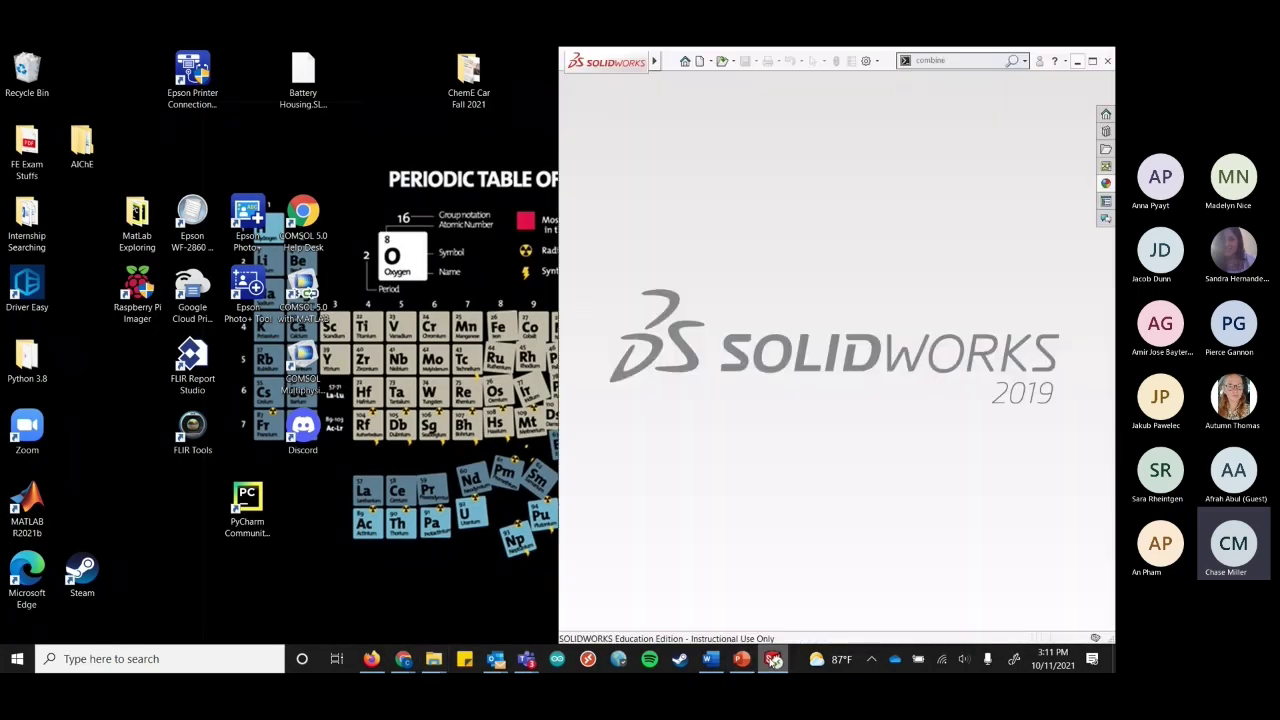
{"action": "left_click", "coordinate": [1093, 62]}
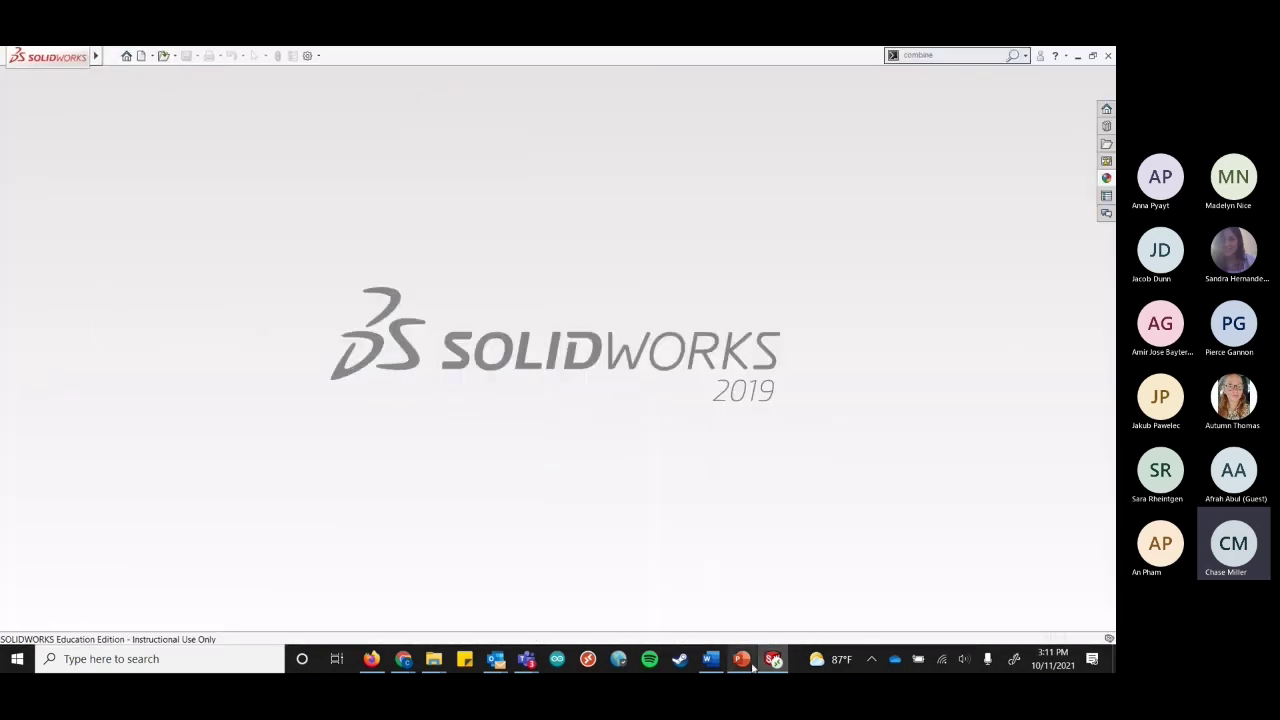
Switch to the lecture presentation in PowerPoint, maximize its window and expand the slide thumbnails.
{"action": "left_click", "coordinate": [741, 659]}
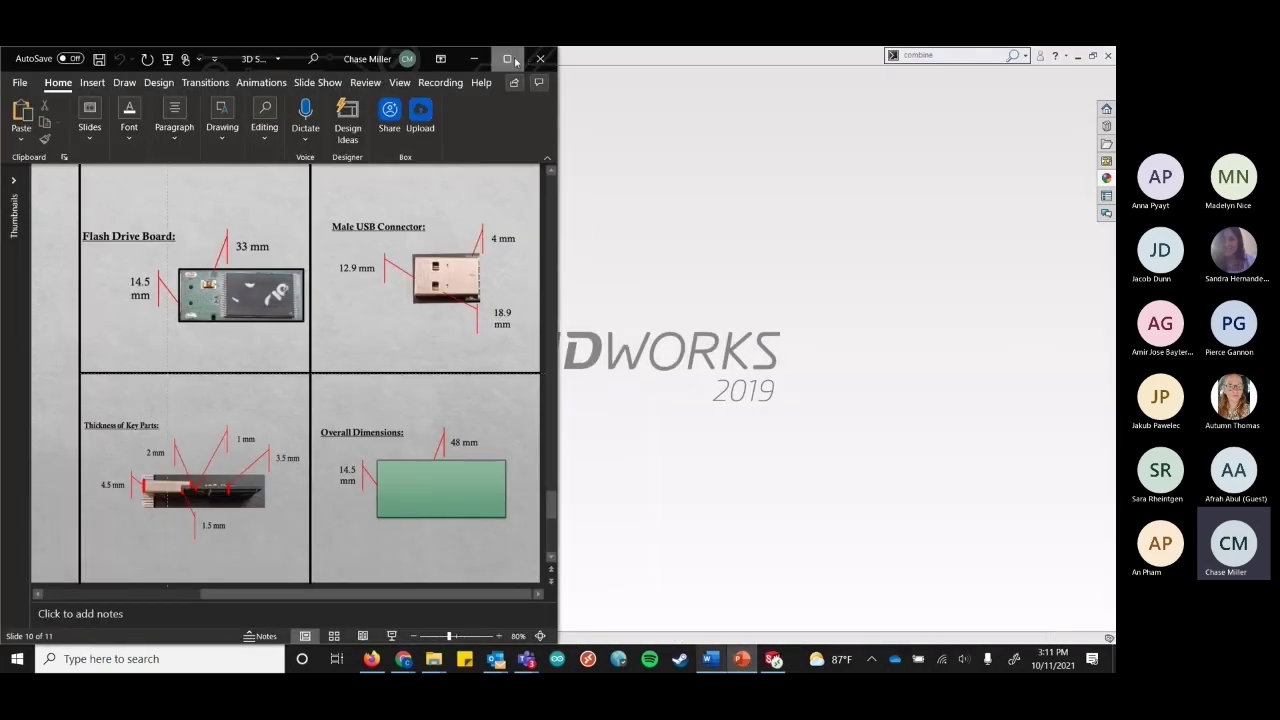
{"action": "left_click", "coordinate": [507, 59]}
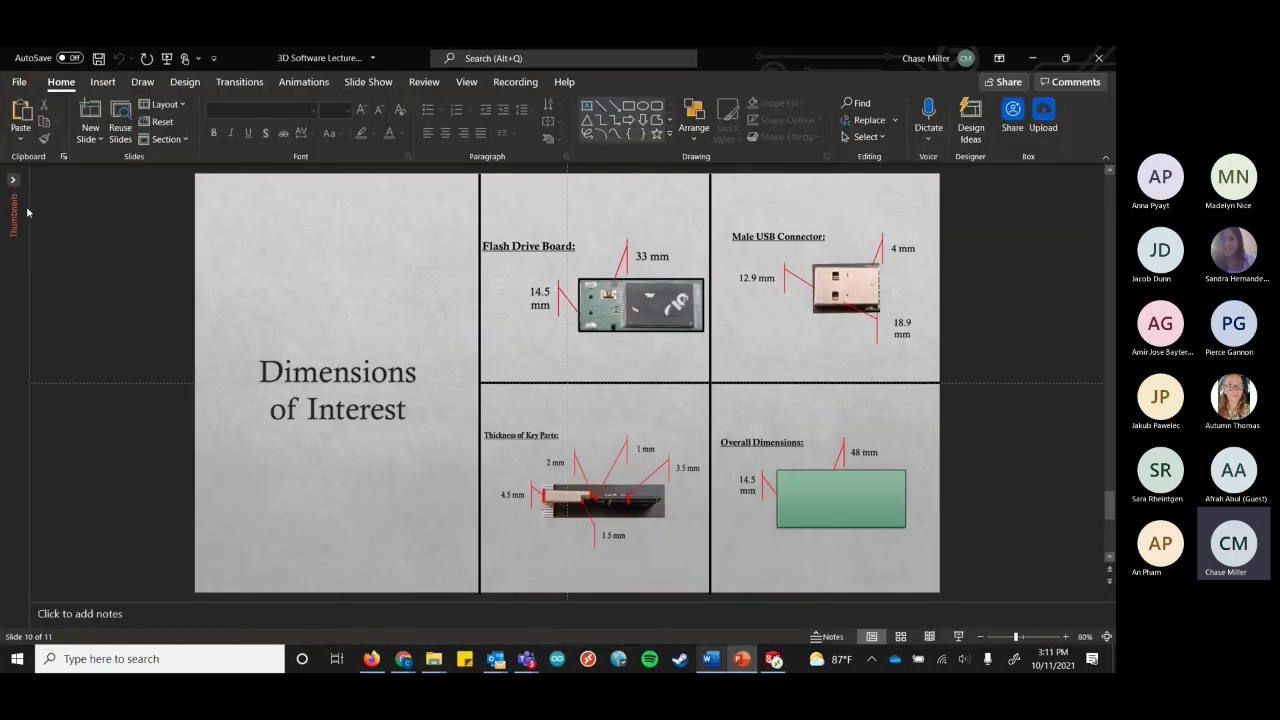
{"action": "left_click_drag", "start_coordinate": [30, 206], "coordinate": [116, 260]}
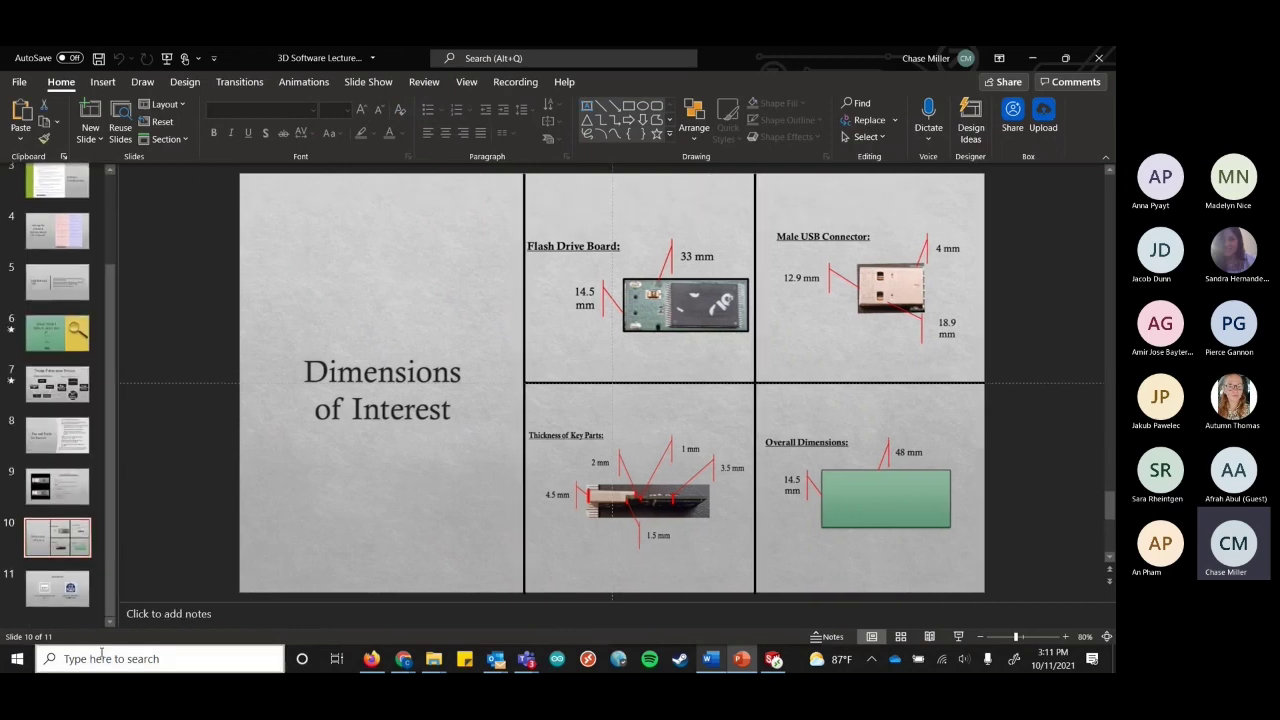